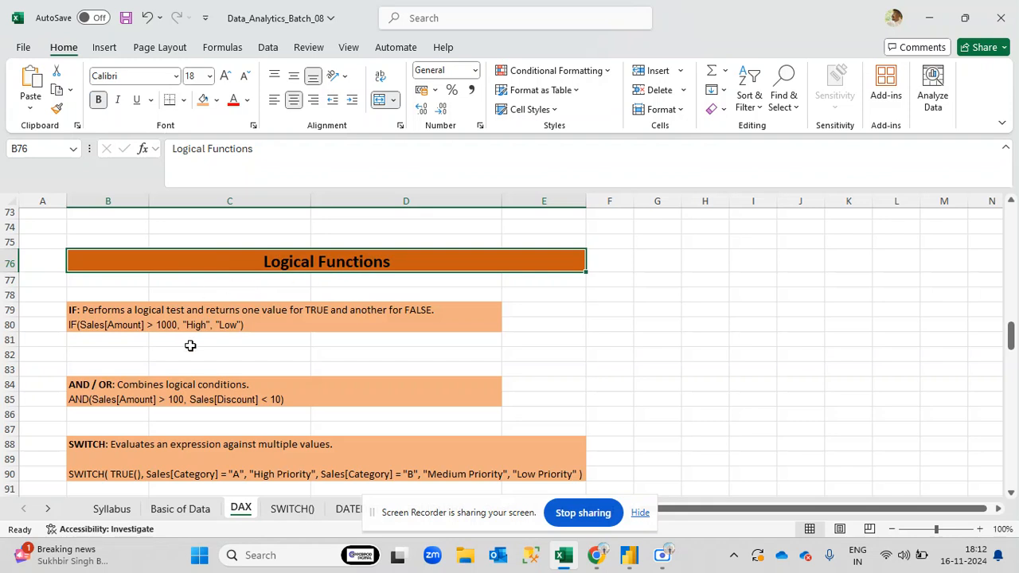
Review the IF, AND / OR and SWITCH entries under Logical Functions on the DAX sheet
{"action": "left_click", "coordinate": [125, 313]}
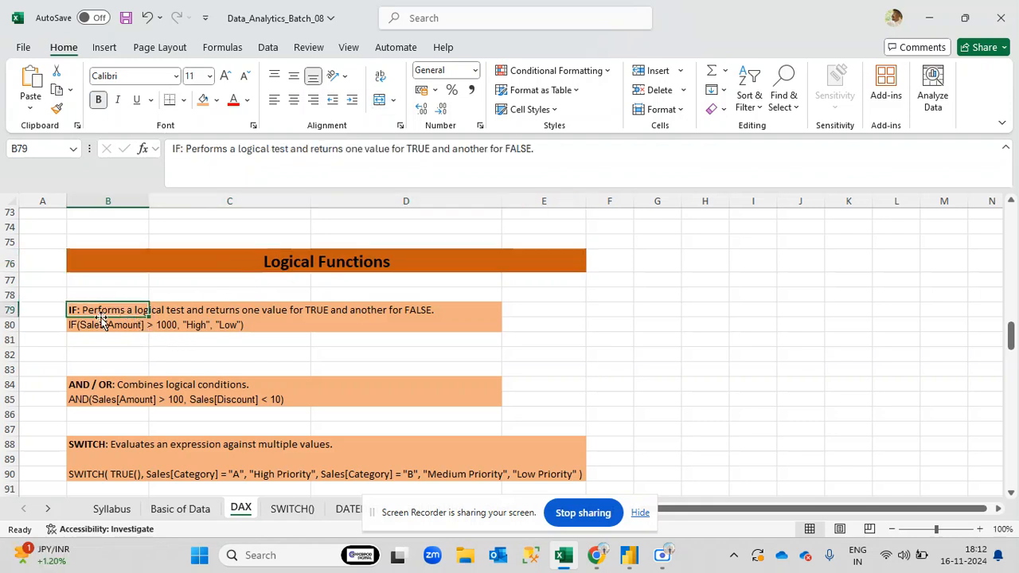
{"action": "scroll", "coordinate": [132, 357], "scroll_direction": "down", "scroll_amount": 1}
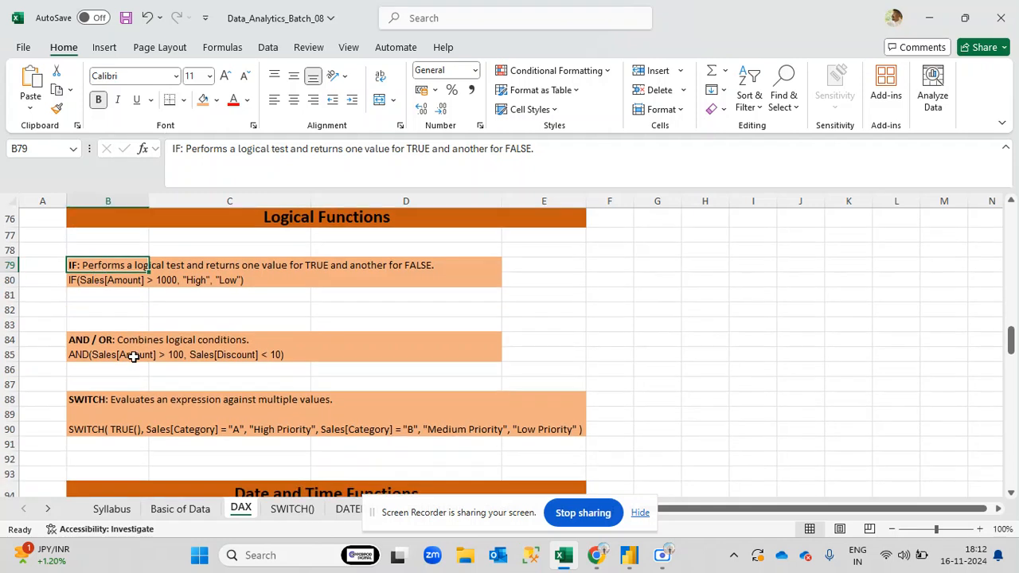
{"action": "left_click", "coordinate": [79, 343]}
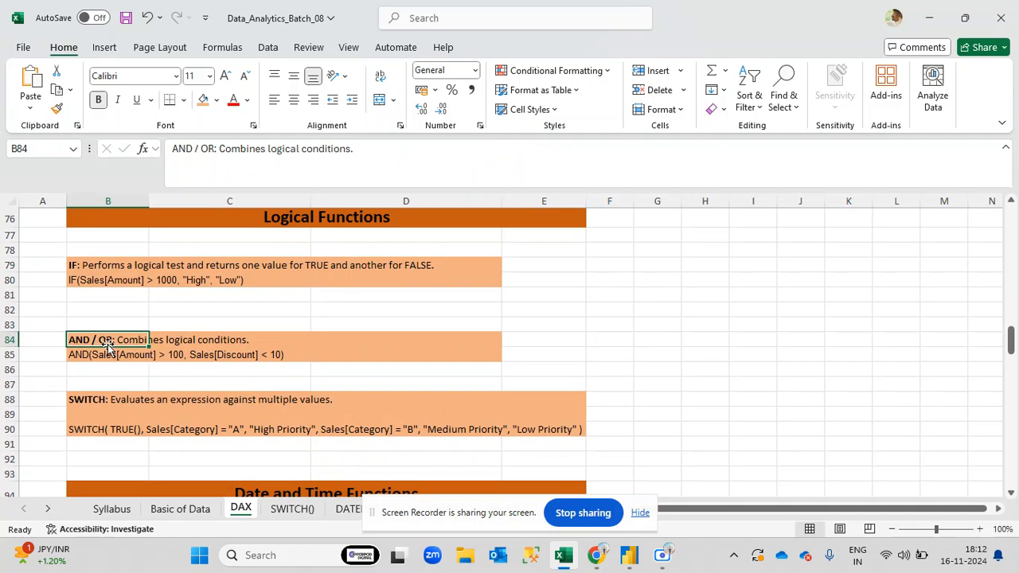
{"action": "scroll", "coordinate": [204, 376], "scroll_direction": "down", "scroll_amount": 1}
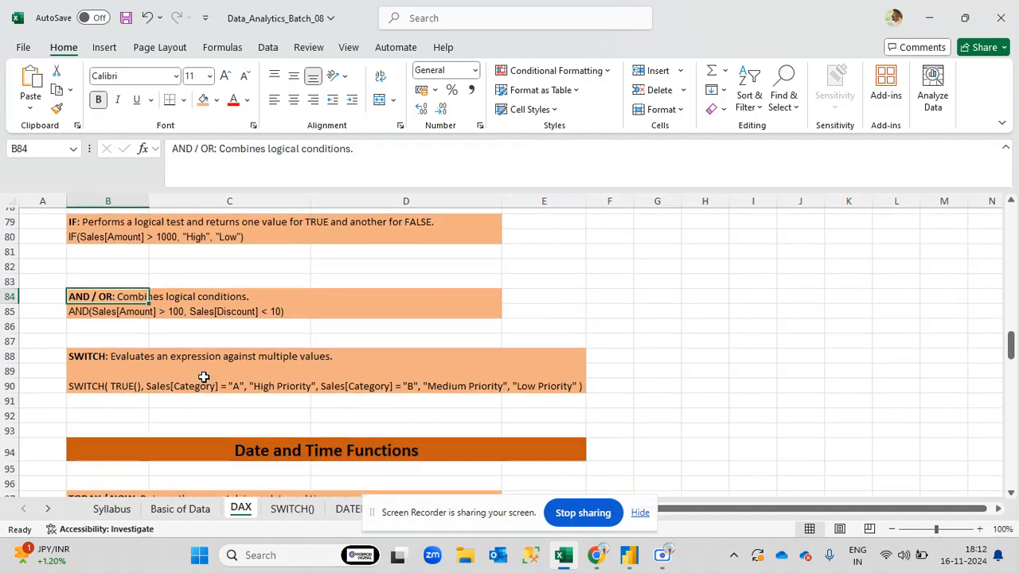
{"action": "left_click", "coordinate": [104, 357]}
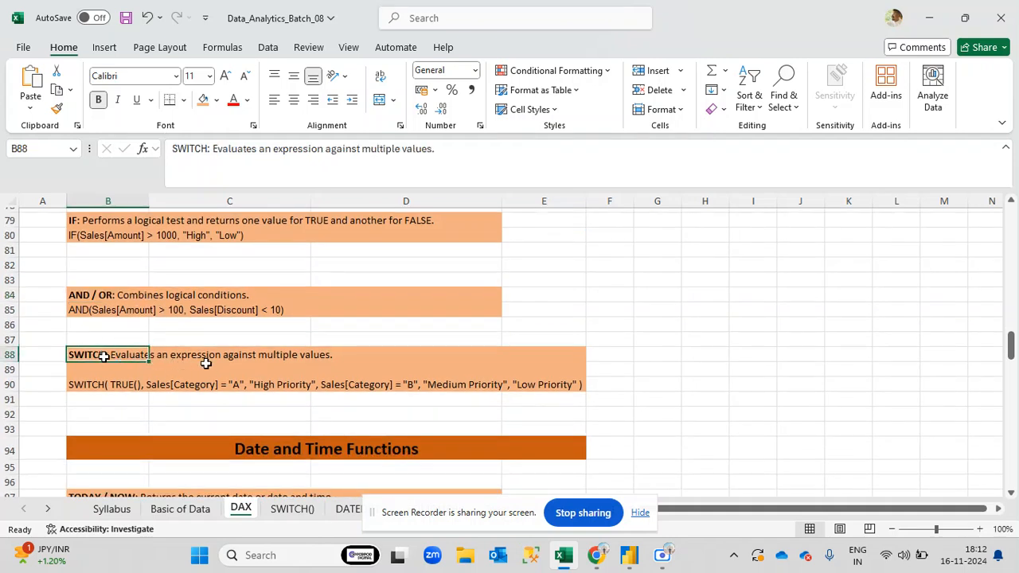
{"action": "scroll", "coordinate": [230, 370], "scroll_direction": "up", "scroll_amount": 1}
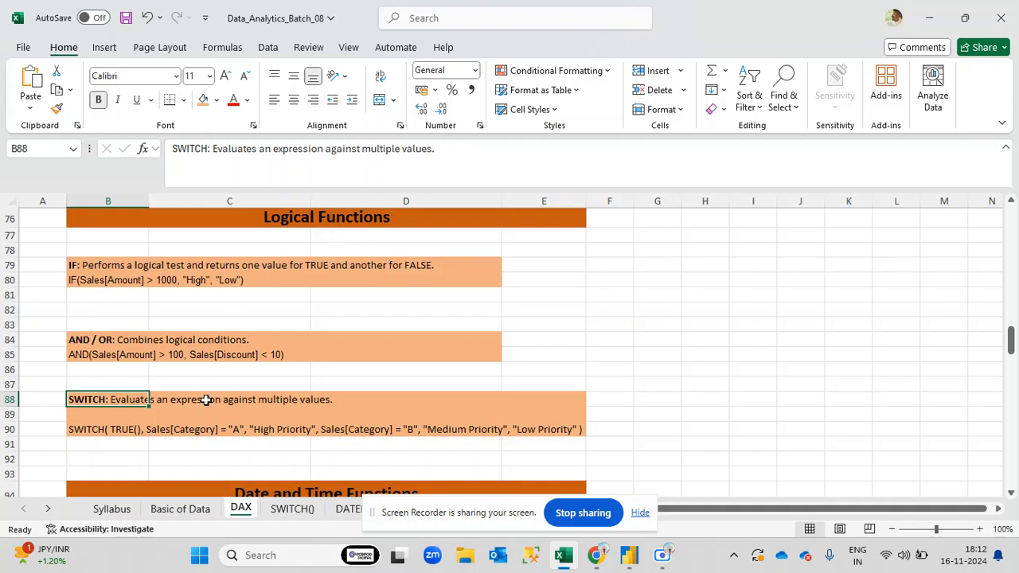
Review the Date and Time Functions section, covering TODAY / NOW, DATE, DATEDIFF, YEAR / MONTH / DAY and EOMONTH
{"action": "scroll", "coordinate": [289, 411], "scroll_direction": "down", "scroll_amount": 3}
{"action": "scroll", "coordinate": [289, 408], "scroll_direction": "down", "scroll_amount": 1}
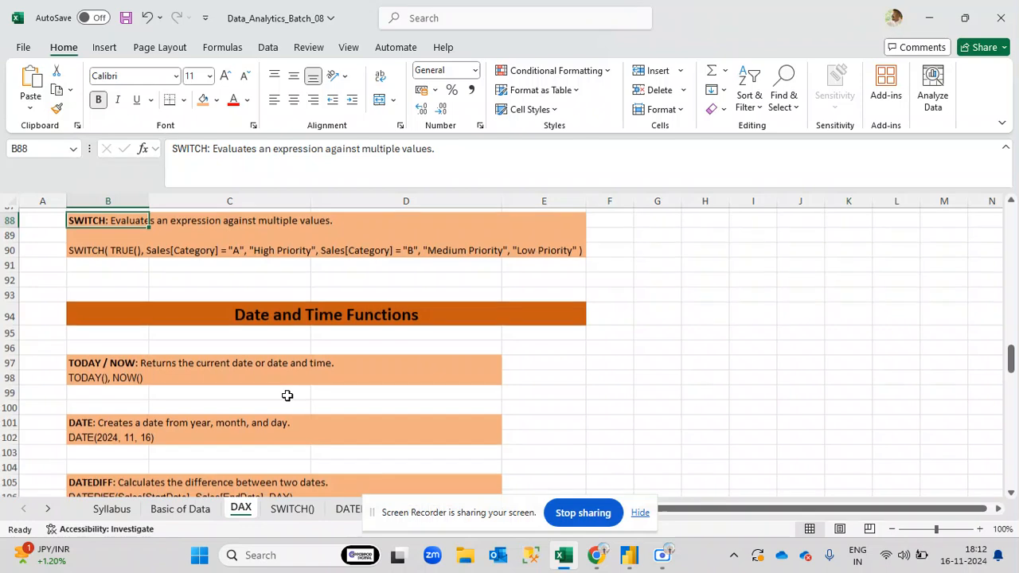
{"action": "left_click", "coordinate": [269, 316]}
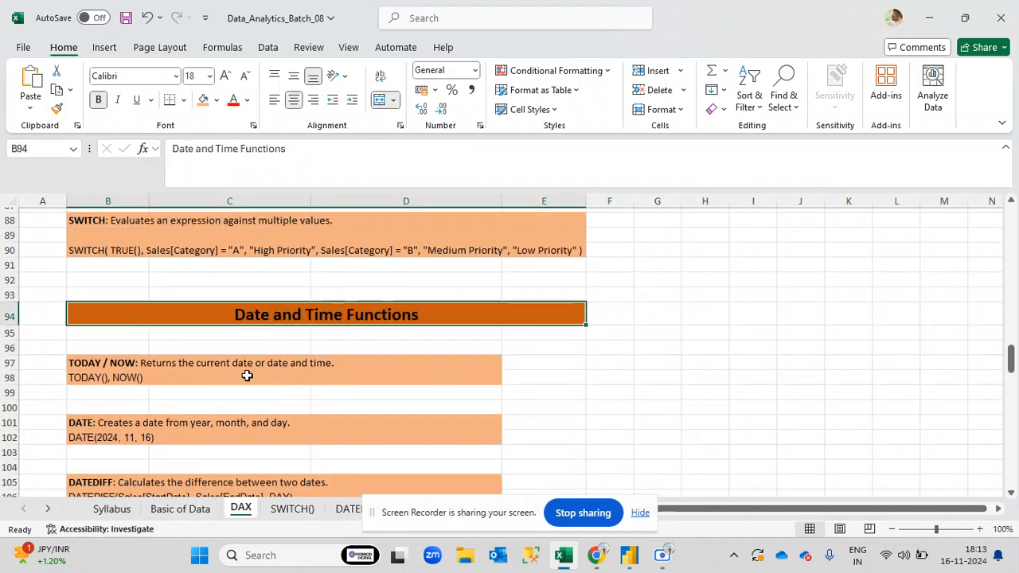
{"action": "scroll", "coordinate": [247, 376], "scroll_direction": "down", "scroll_amount": 1}
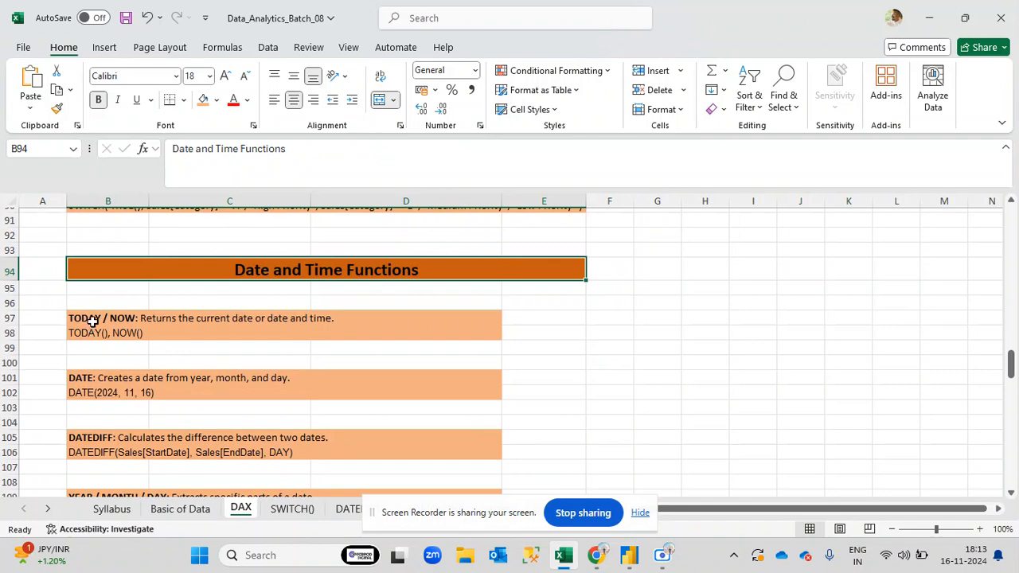
{"action": "left_click", "coordinate": [92, 321]}
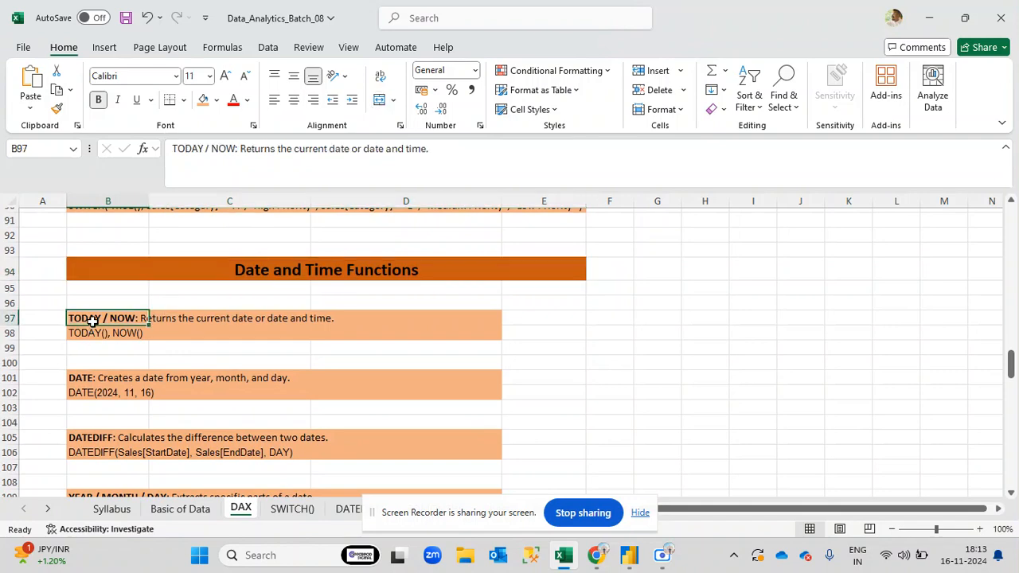
{"action": "left_click", "coordinate": [99, 379]}
{"action": "scroll", "coordinate": [170, 394], "scroll_direction": "down", "scroll_amount": 1}
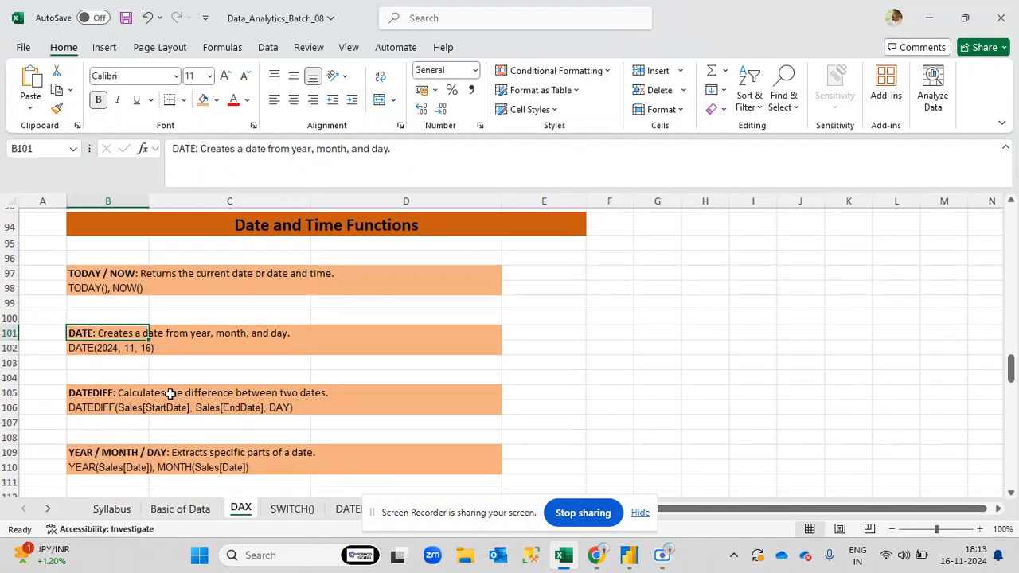
{"action": "left_click", "coordinate": [97, 399]}
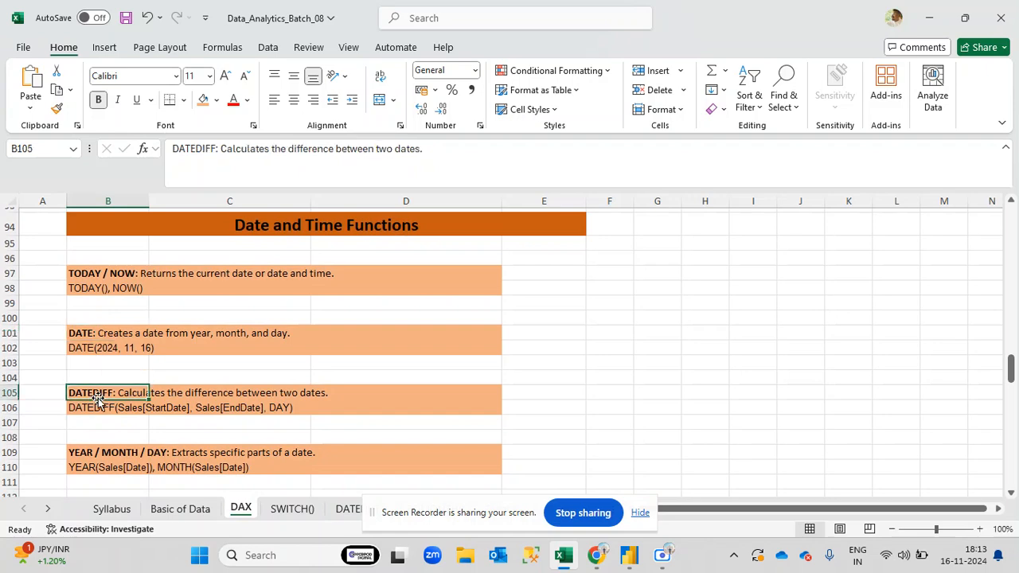
{"action": "scroll", "coordinate": [111, 398], "scroll_direction": "down", "scroll_amount": 1}
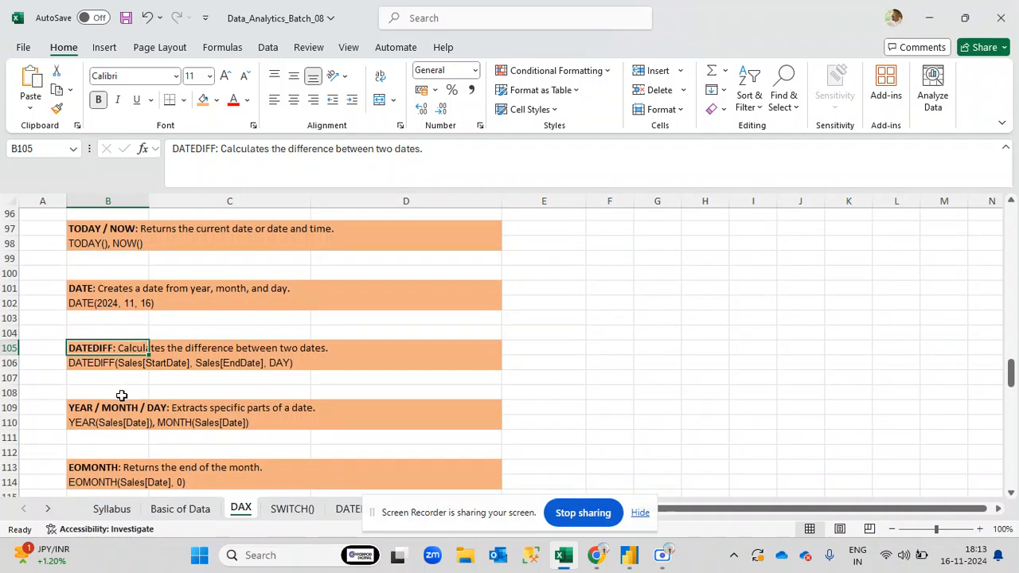
{"action": "left_click", "coordinate": [94, 409]}
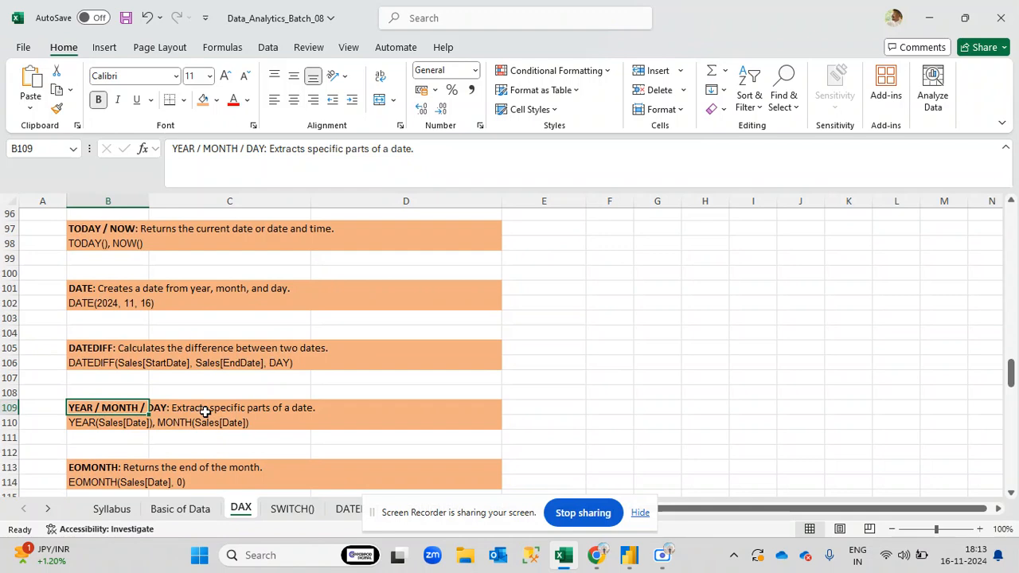
{"action": "scroll", "coordinate": [205, 411], "scroll_direction": "down", "scroll_amount": 1}
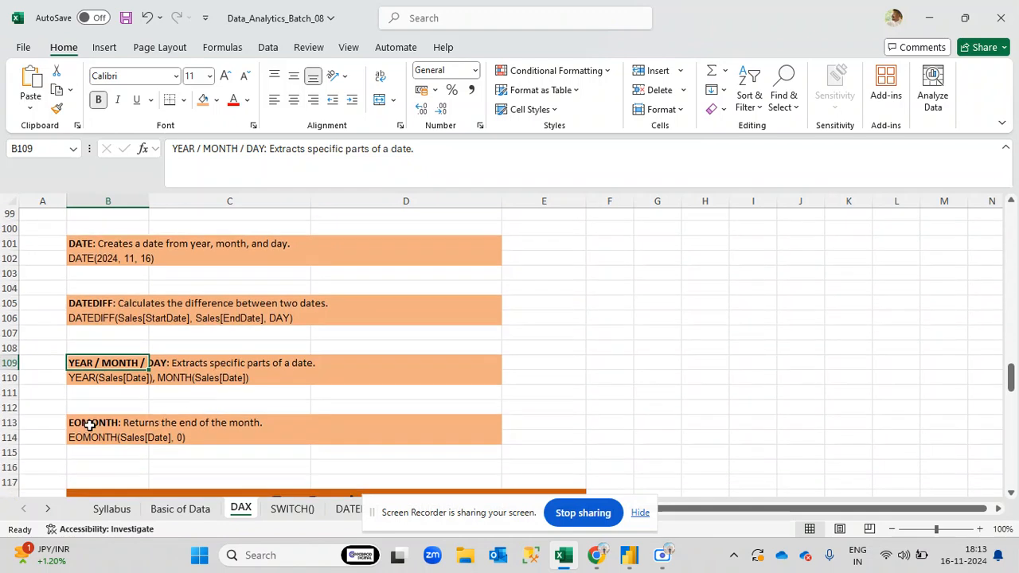
{"action": "left_click", "coordinate": [86, 423]}
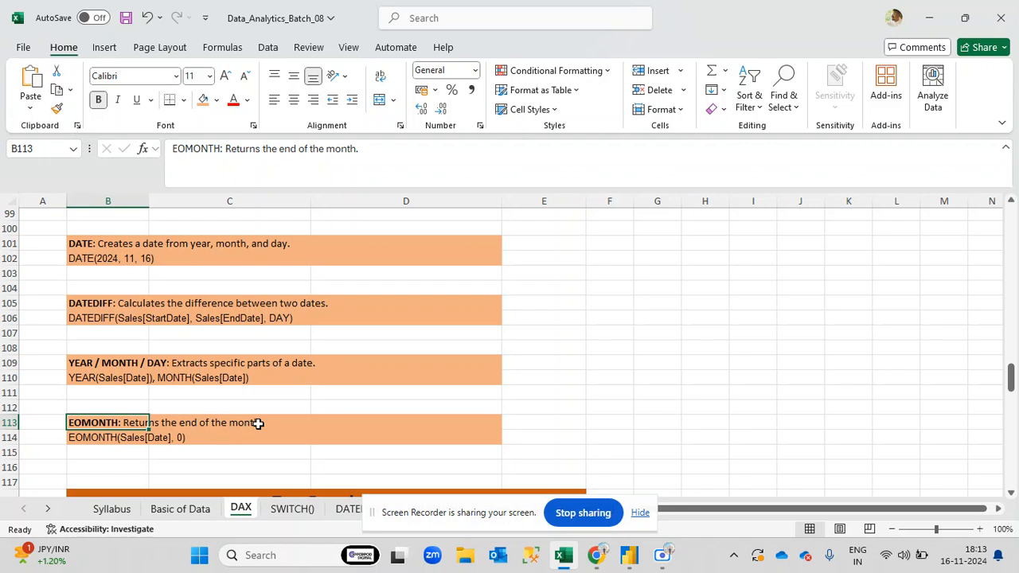
Hide the screen-sharing notice and revisit the Logical Functions and Date and Time Functions headings on the DAX sheet
{"action": "left_click", "coordinate": [640, 513]}
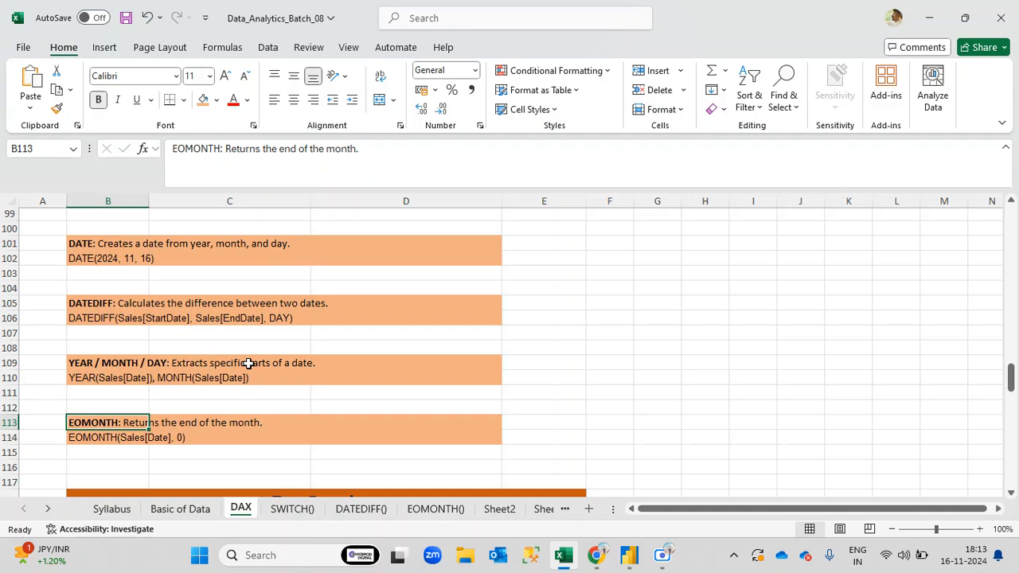
{"action": "scroll", "coordinate": [249, 363], "scroll_direction": "up", "scroll_amount": 6}
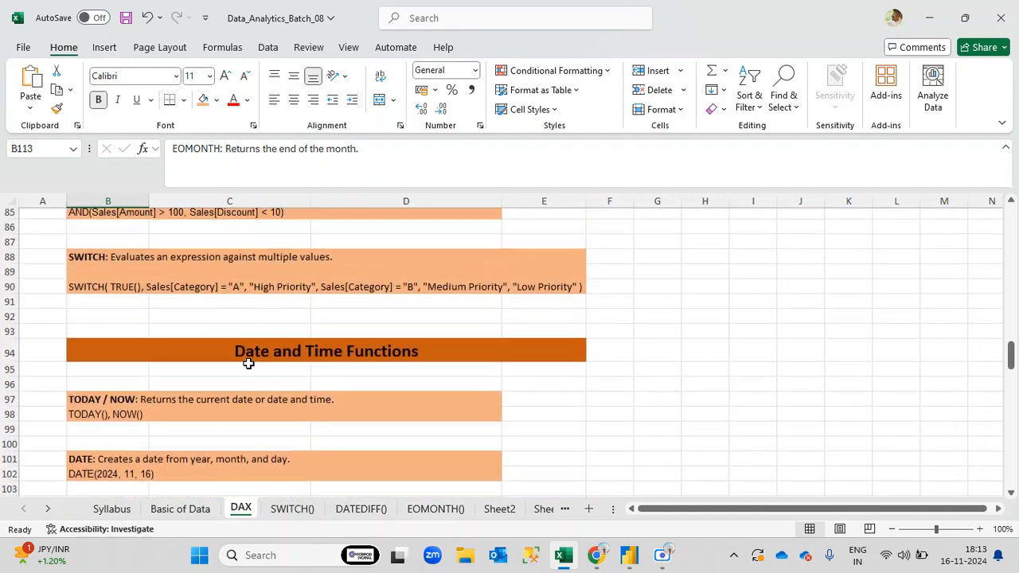
{"action": "scroll", "coordinate": [249, 363], "scroll_direction": "up", "scroll_amount": 3}
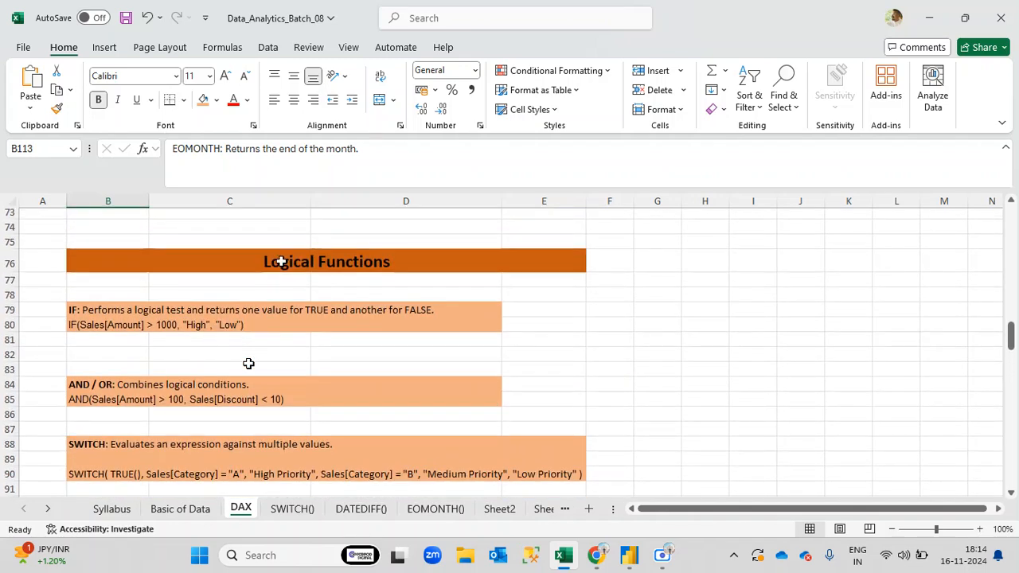
{"action": "left_click", "coordinate": [282, 261]}
{"action": "scroll", "coordinate": [310, 354], "scroll_direction": "down", "scroll_amount": 1}
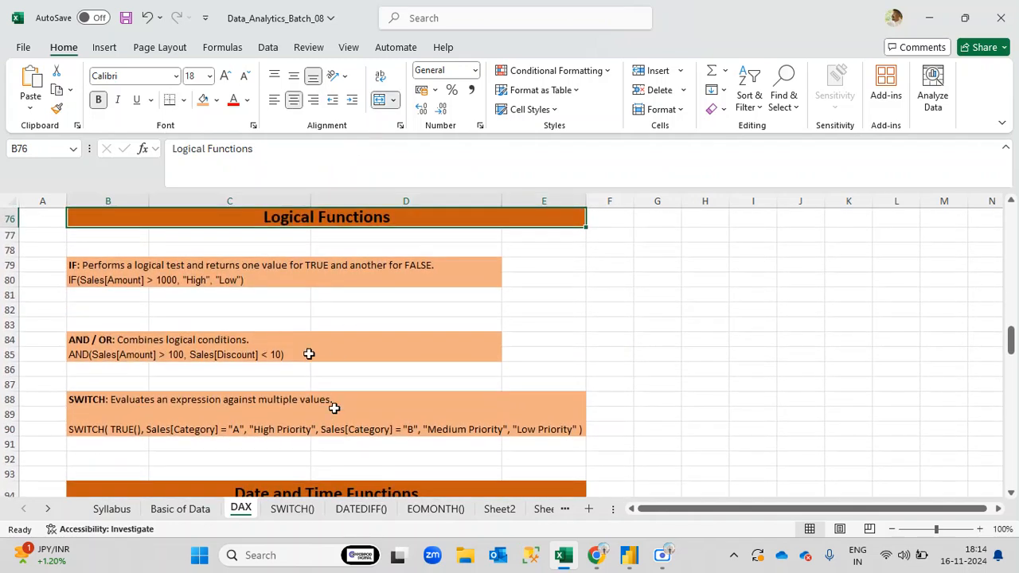
{"action": "scroll", "coordinate": [284, 468], "scroll_direction": "down", "scroll_amount": 1}
{"action": "left_click", "coordinate": [280, 449]}
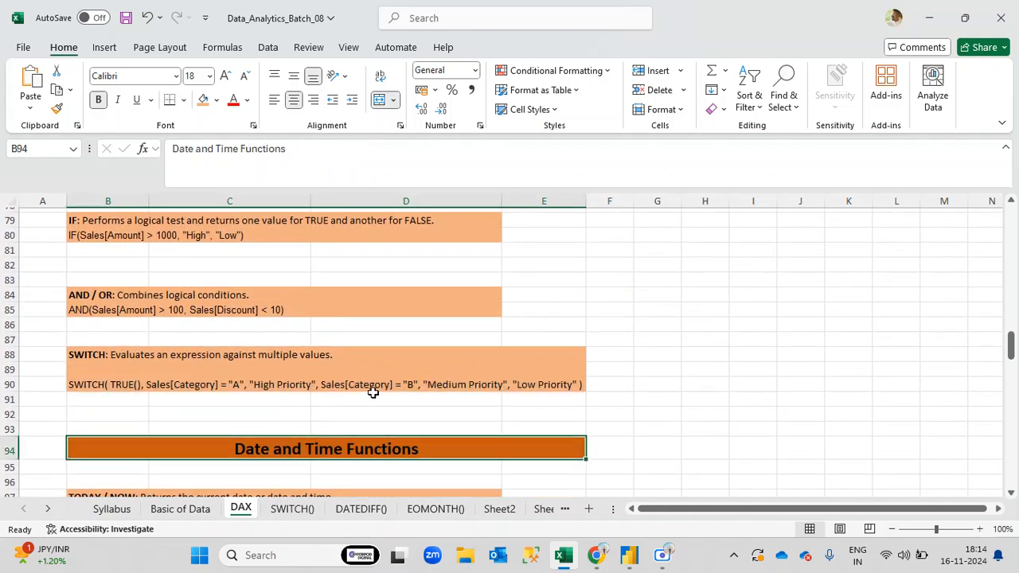
{"action": "scroll", "coordinate": [374, 392], "scroll_direction": "up", "scroll_amount": 1}
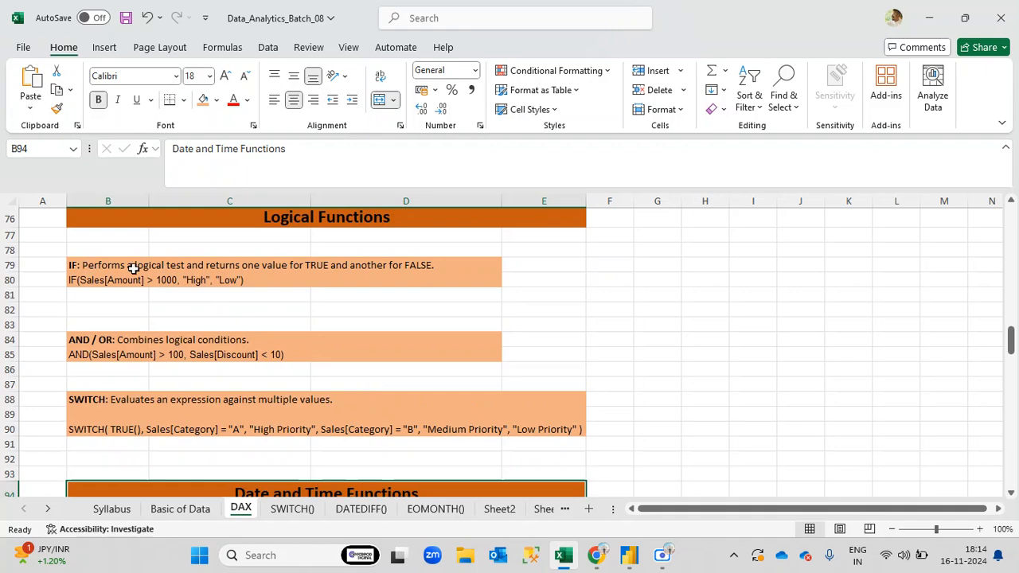
Open the SWITCH() sheet and examine the SaleID, ProductCategory and SalesAmount headers of the three-column sales table
{"action": "left_click", "coordinate": [300, 511]}
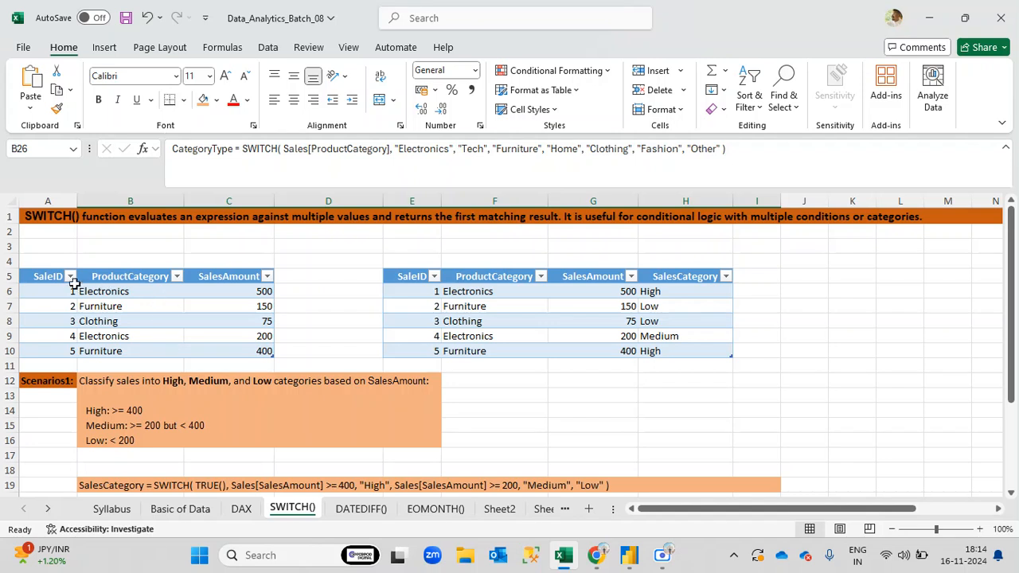
{"action": "left_click_drag", "start_coordinate": [48, 277], "coordinate": [266, 338]}
{"action": "left_click", "coordinate": [329, 327]}
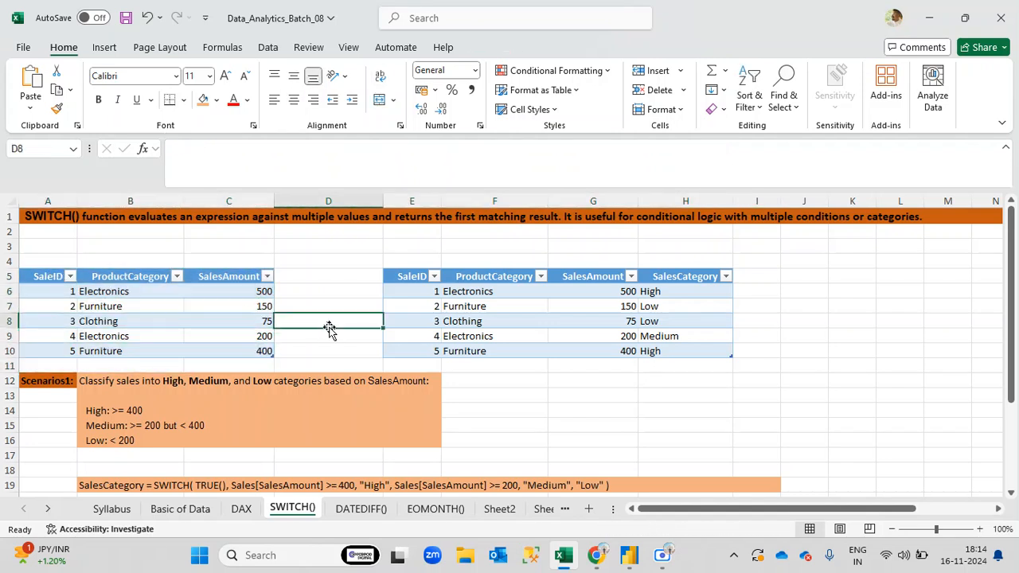
{"action": "left_click", "coordinate": [50, 275]}
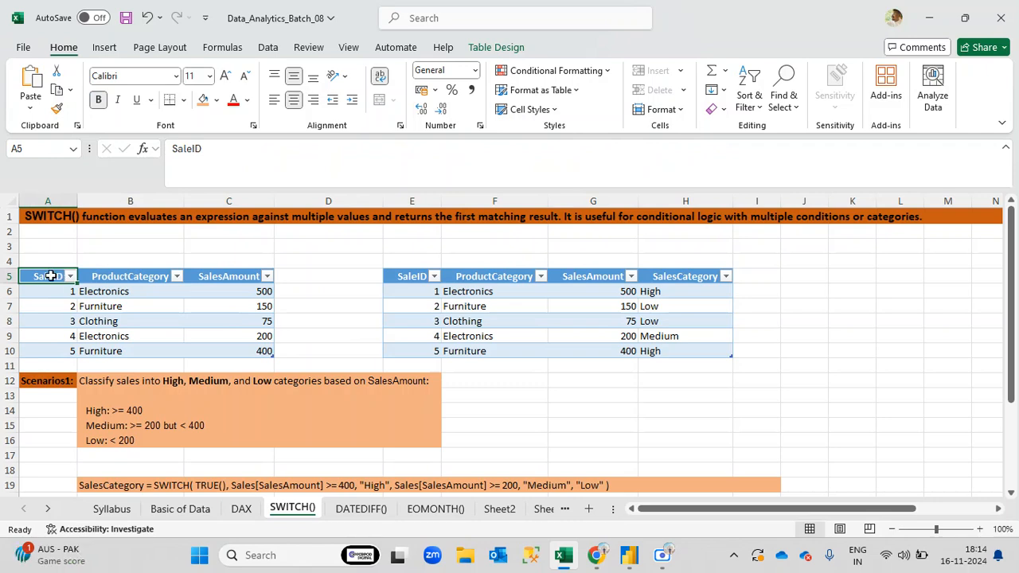
{"action": "left_click", "coordinate": [136, 278]}
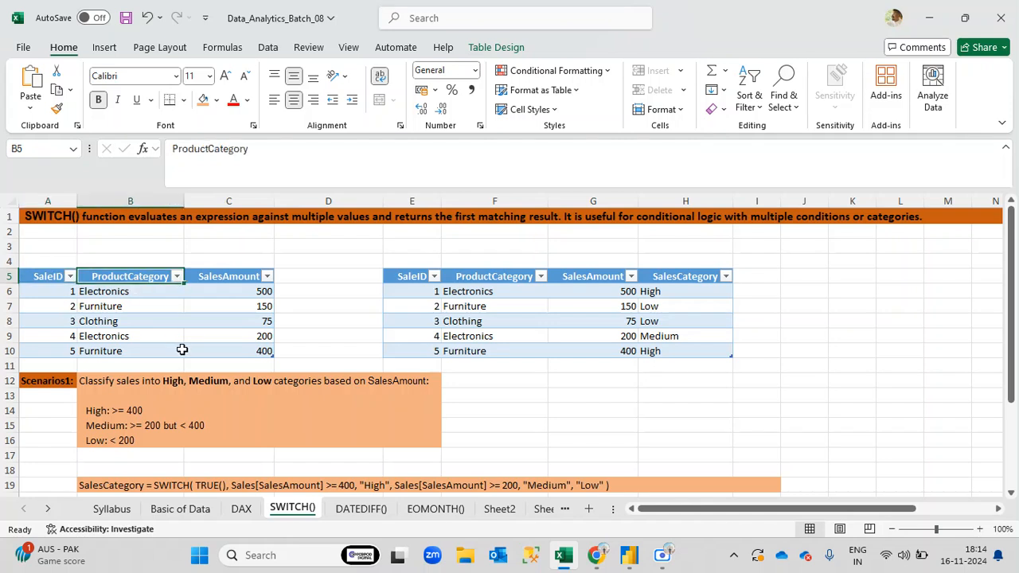
{"action": "left_click", "coordinate": [228, 277]}
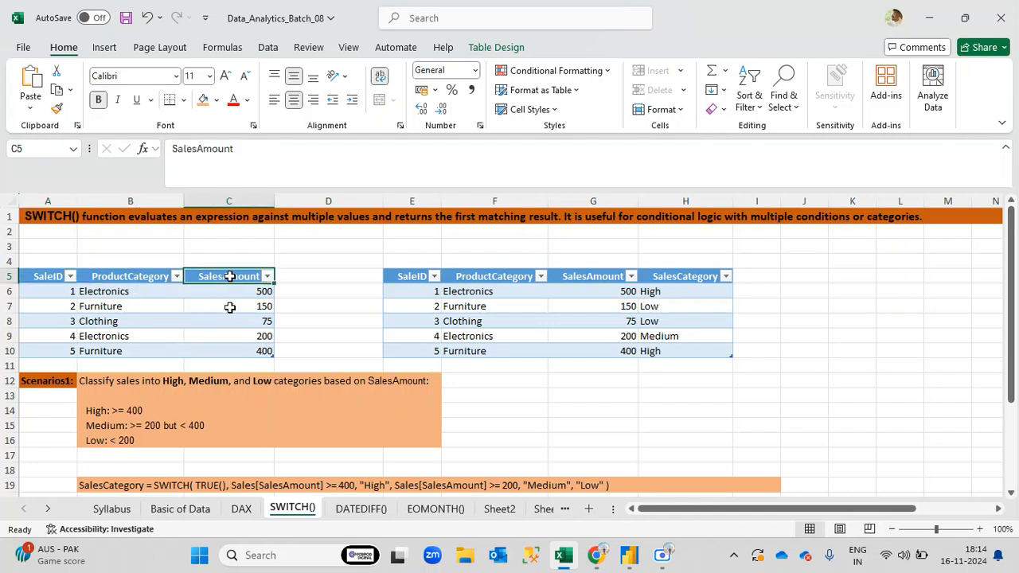
Examine the SaleID, ProductCategory and SalesAmount values in the three-column table, including the complete record for SaleID 1
{"action": "left_click_drag", "start_coordinate": [56, 294], "coordinate": [56, 347]}
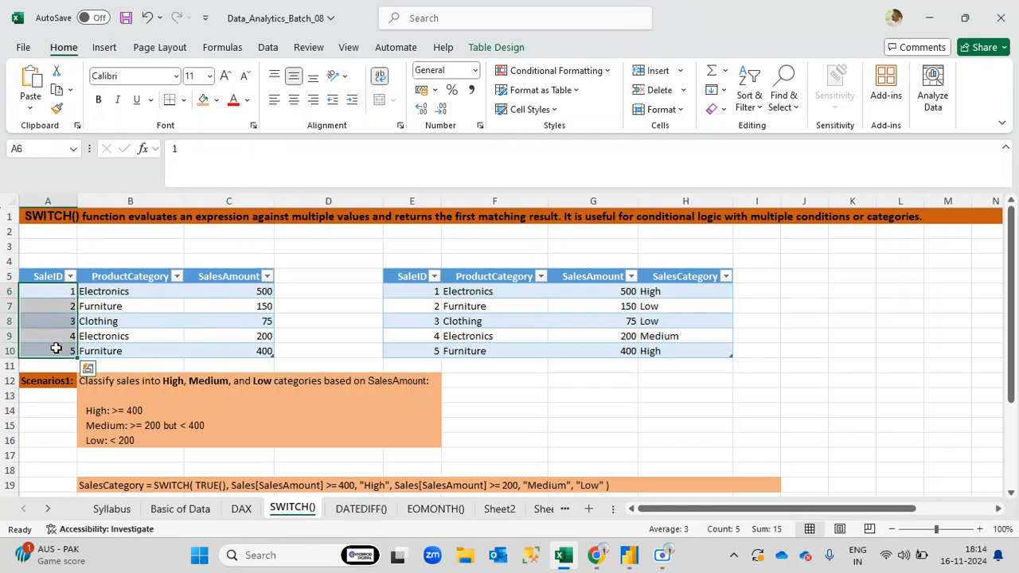
{"action": "left_click", "coordinate": [134, 294]}
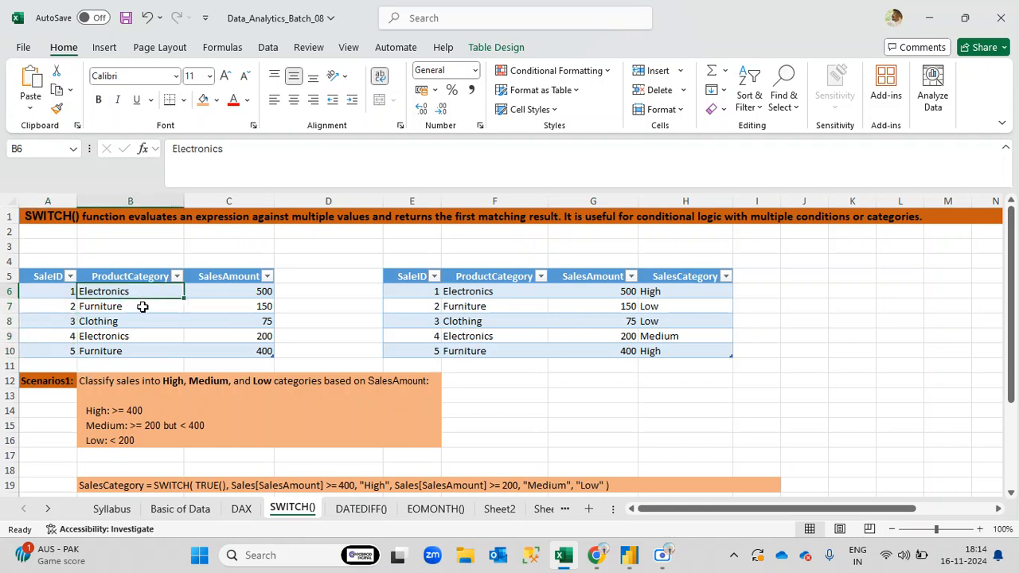
{"action": "left_click", "coordinate": [141, 308]}
{"action": "left_click", "coordinate": [136, 323]}
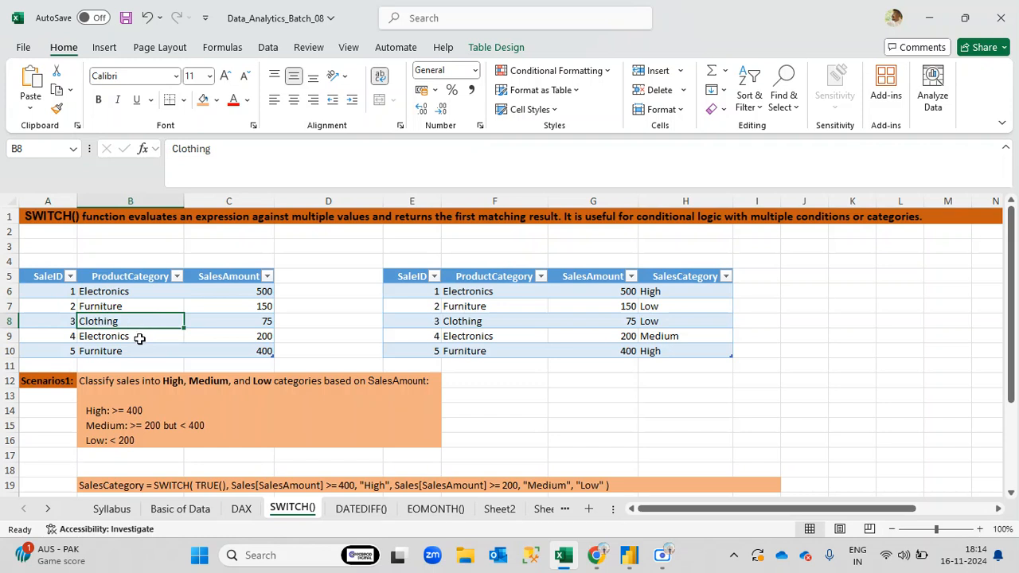
{"action": "left_click", "coordinate": [139, 336]}
{"action": "left_click", "coordinate": [134, 350]}
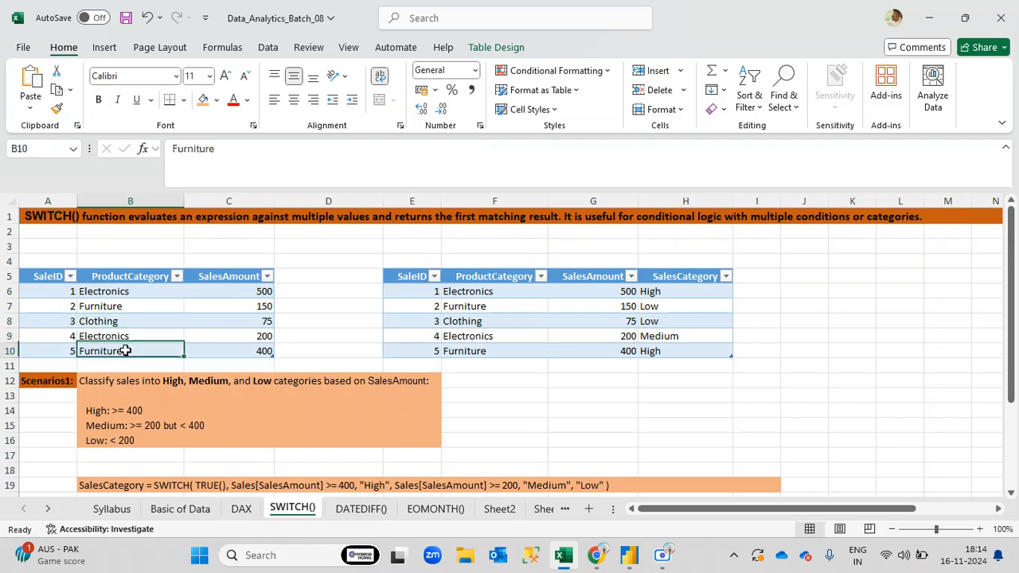
{"action": "left_click", "coordinate": [132, 335]}
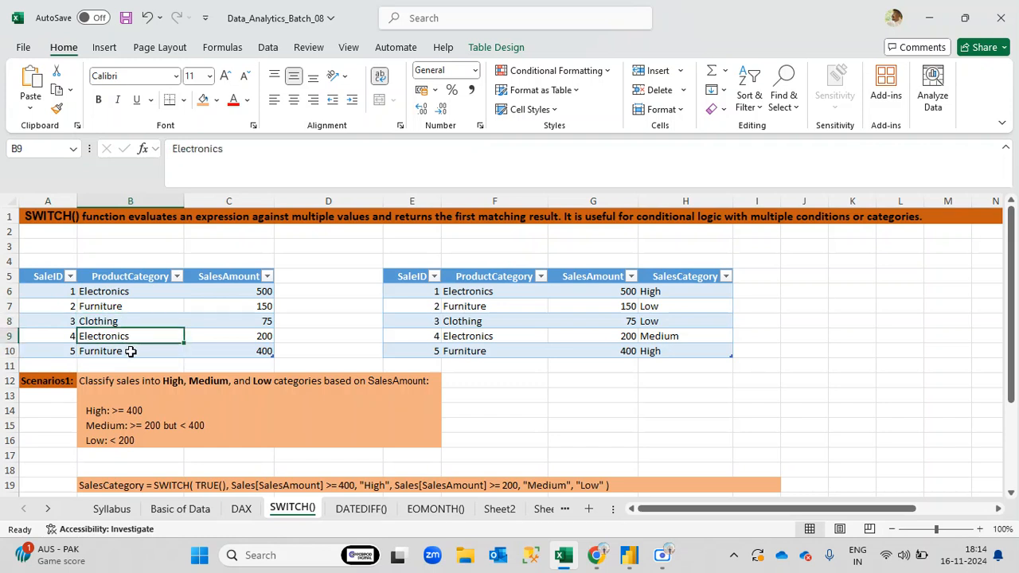
{"action": "left_click", "coordinate": [132, 351]}
{"action": "left_click_drag", "start_coordinate": [130, 296], "coordinate": [139, 350]}
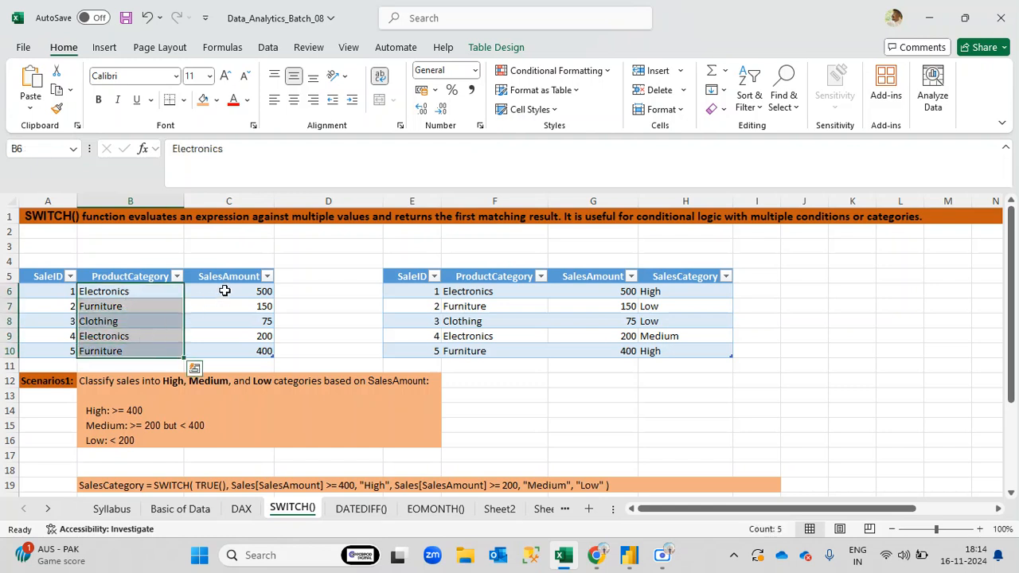
{"action": "left_click_drag", "start_coordinate": [223, 291], "coordinate": [233, 350]}
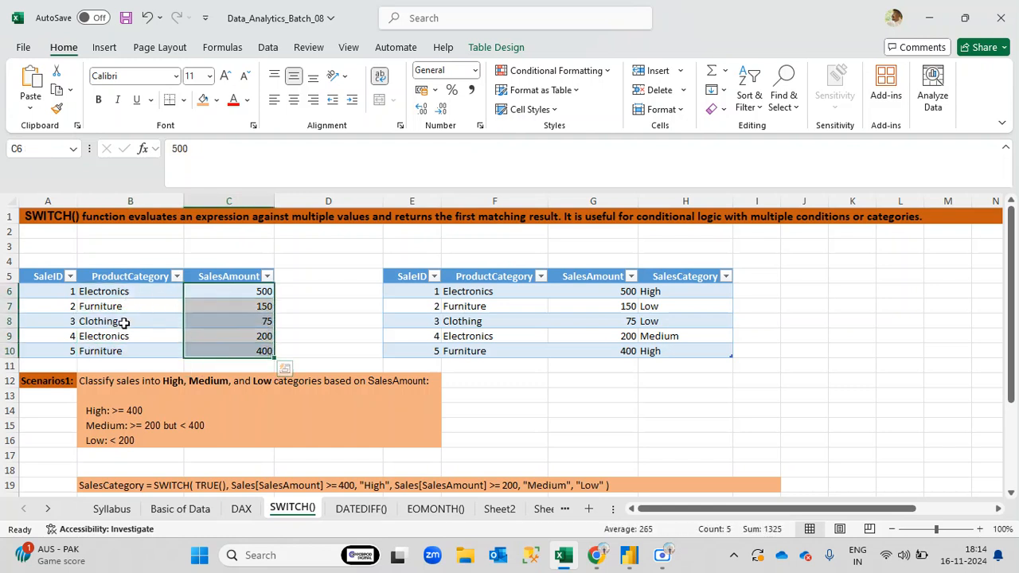
{"action": "left_click_drag", "start_coordinate": [68, 294], "coordinate": [227, 297]}
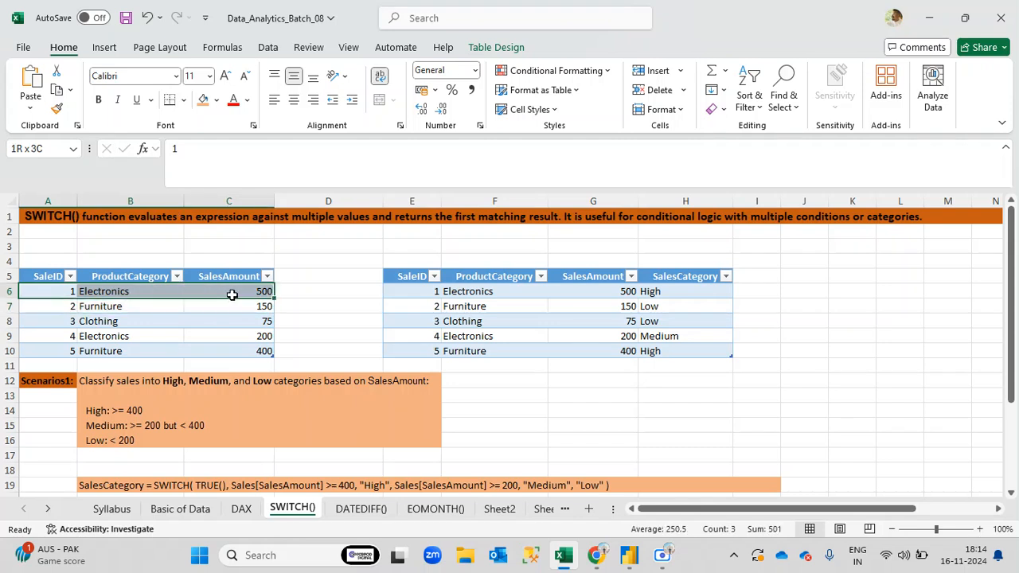
Examine the SaleID 1 and SaleID 2 records, followed by the full three-column sales table including its headers
{"action": "left_click_drag", "start_coordinate": [232, 295], "coordinate": [229, 293]}
{"action": "left_click_drag", "start_coordinate": [71, 310], "coordinate": [223, 306]}
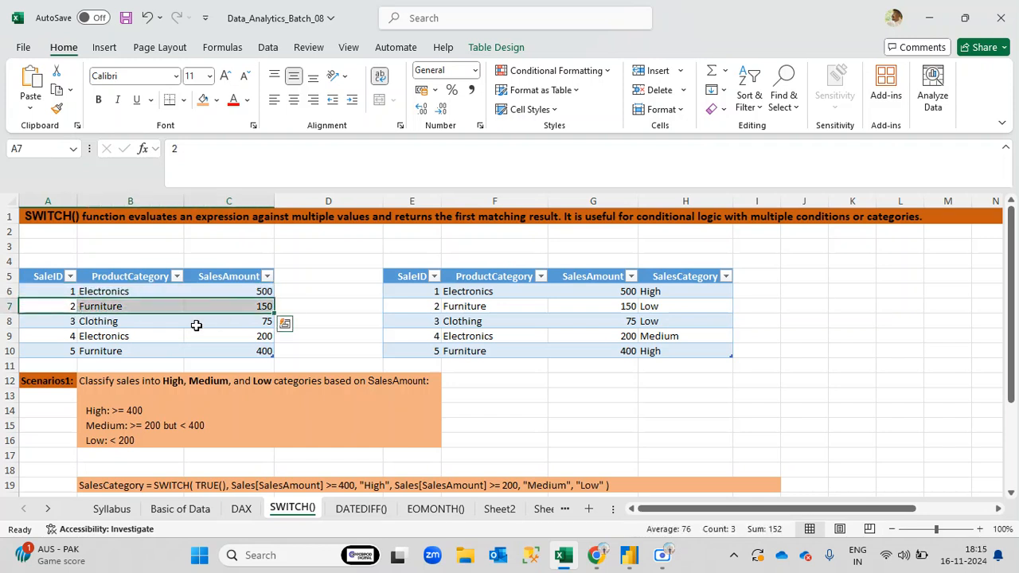
{"action": "left_click", "coordinate": [250, 329]}
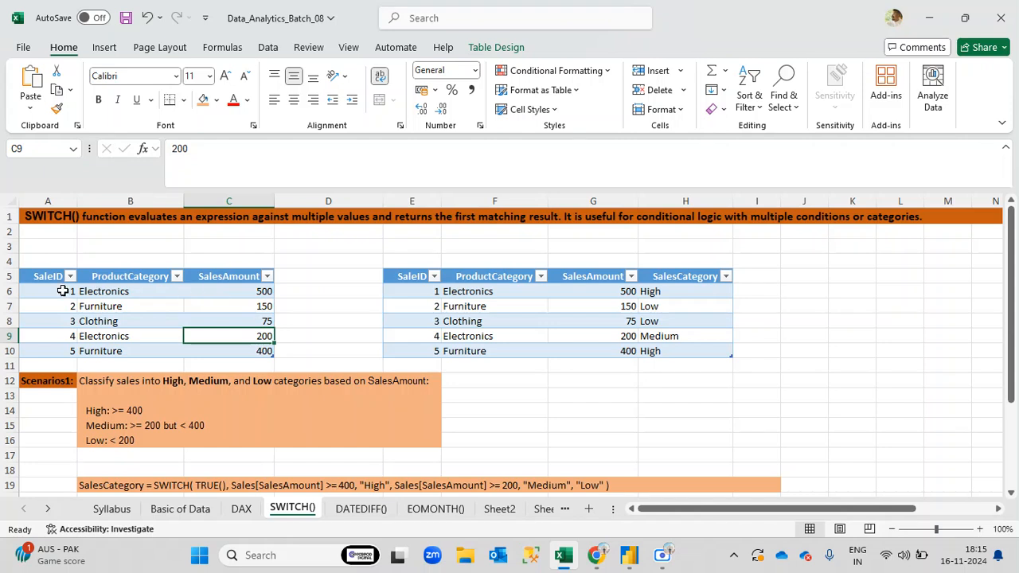
{"action": "left_click_drag", "start_coordinate": [57, 277], "coordinate": [227, 362]}
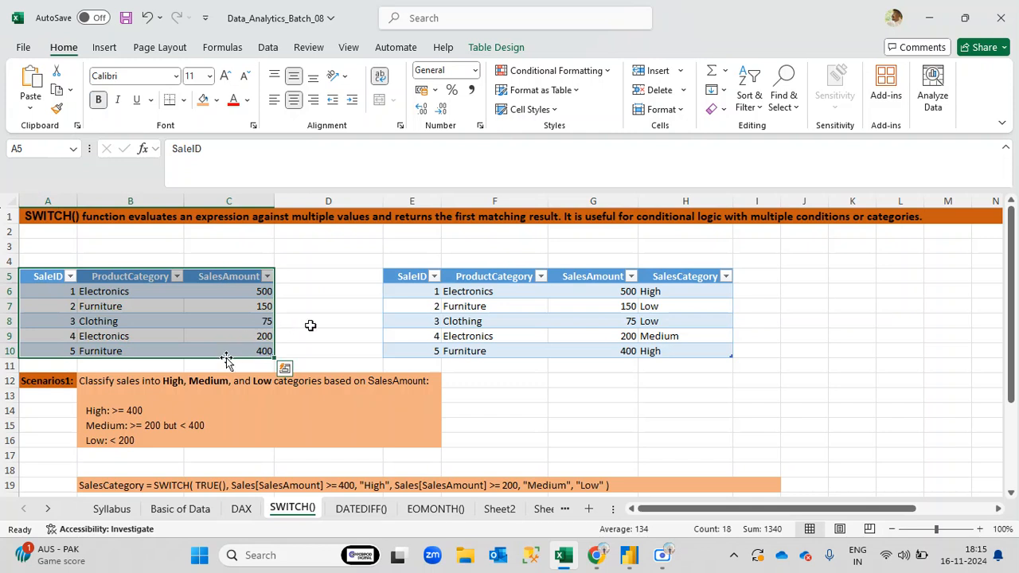
{"action": "left_click", "coordinate": [176, 319]}
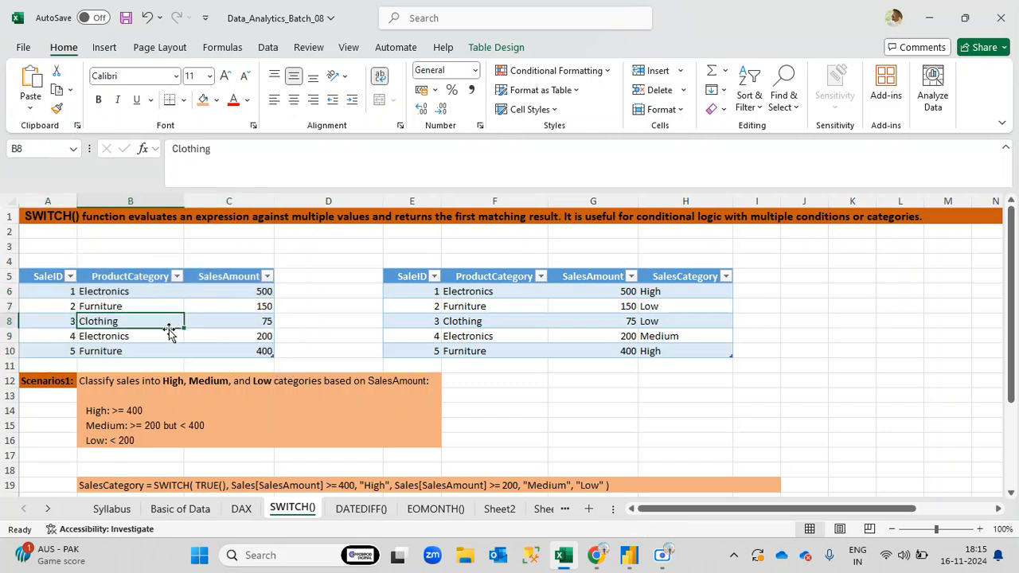
Examine the SalesAmount column in the three-column table, focusing on the amounts for SaleID 1 and SaleID 2
{"action": "left_click_drag", "start_coordinate": [235, 291], "coordinate": [235, 351]}
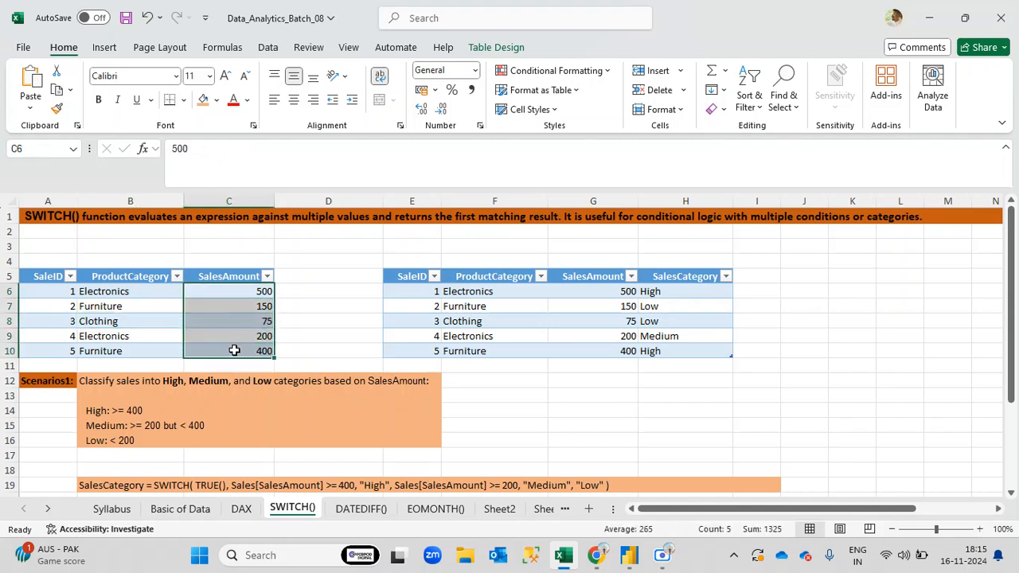
{"action": "left_click", "coordinate": [226, 292]}
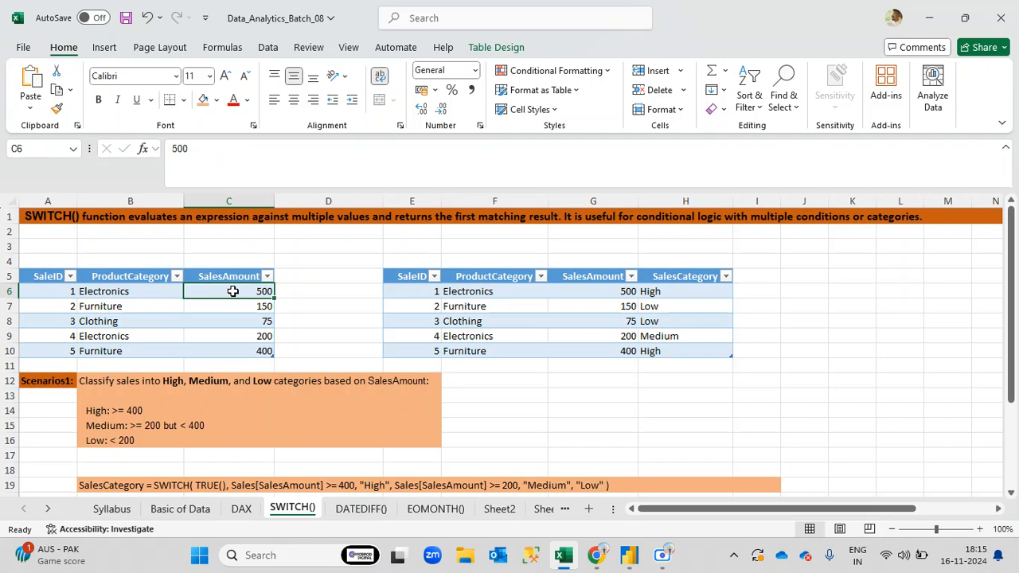
{"action": "left_click", "coordinate": [248, 307]}
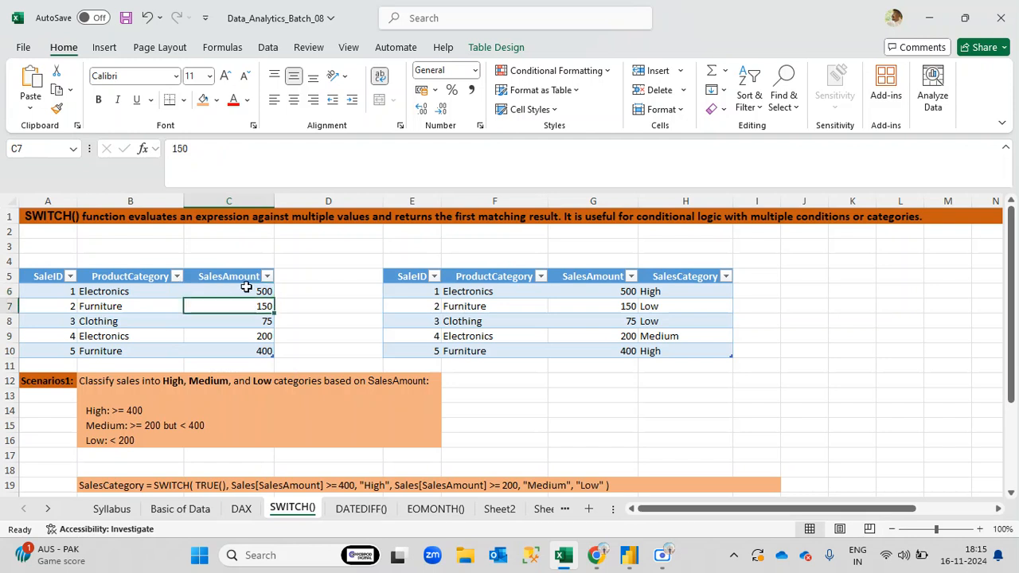
{"action": "left_click", "coordinate": [246, 289]}
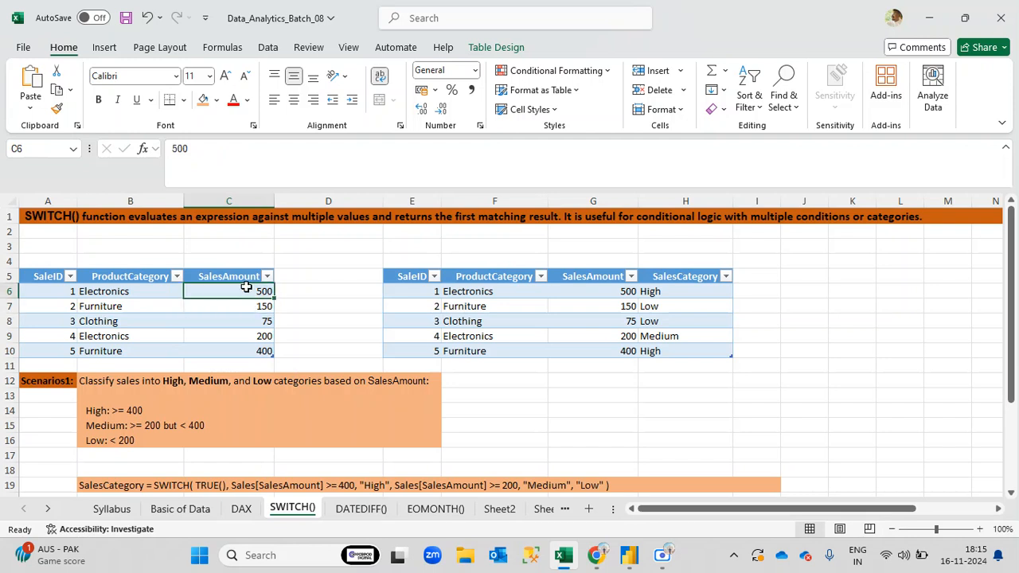
Compare the Scenarios1 rule "High: >= 400" with the SaleID 1 amount and the blank cell beside it
{"action": "scroll", "coordinate": [200, 417], "scroll_direction": "down", "scroll_amount": 1}
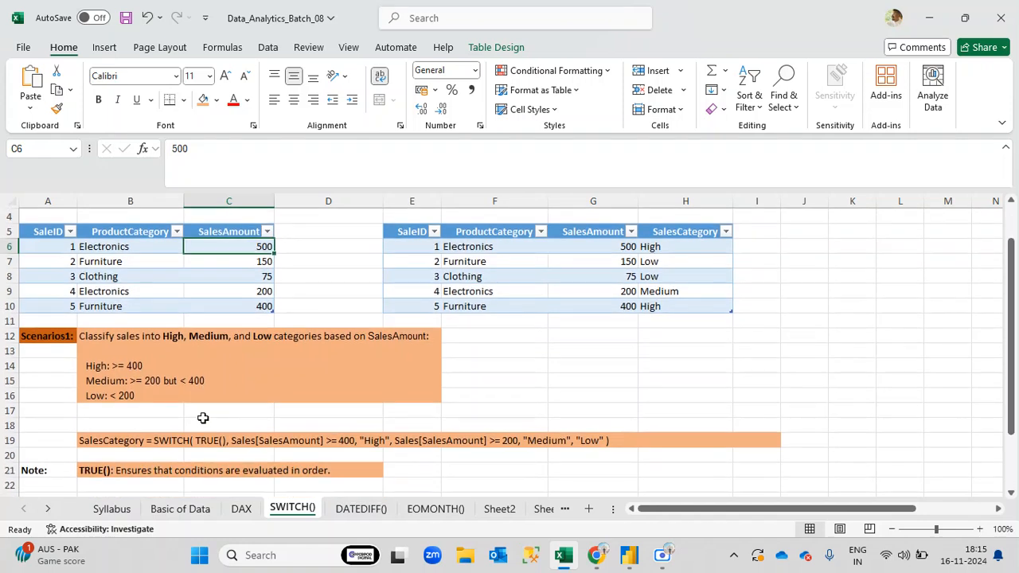
{"action": "left_click", "coordinate": [112, 366]}
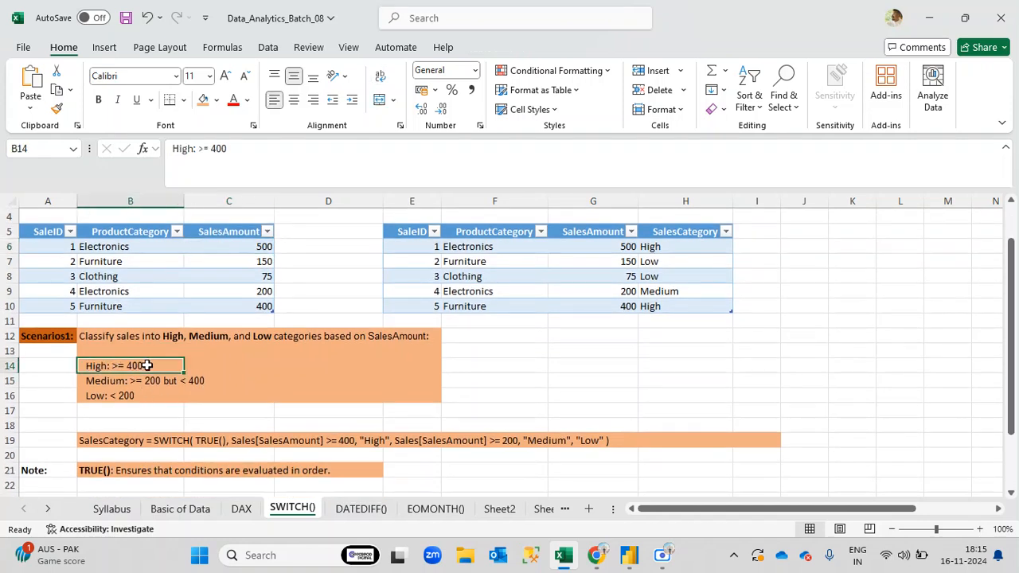
{"action": "left_click", "coordinate": [306, 247]}
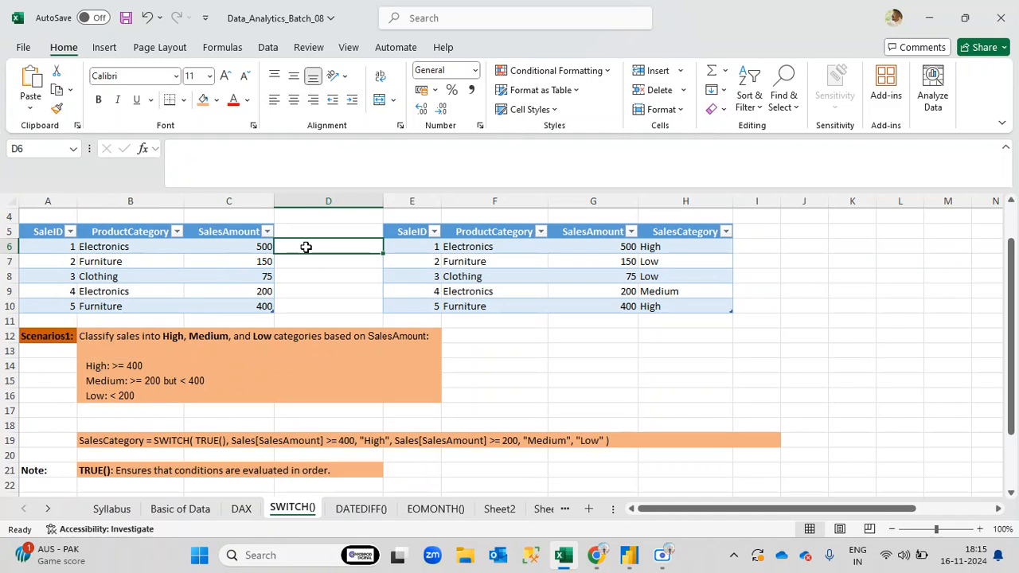
{"action": "left_click", "coordinate": [261, 248]}
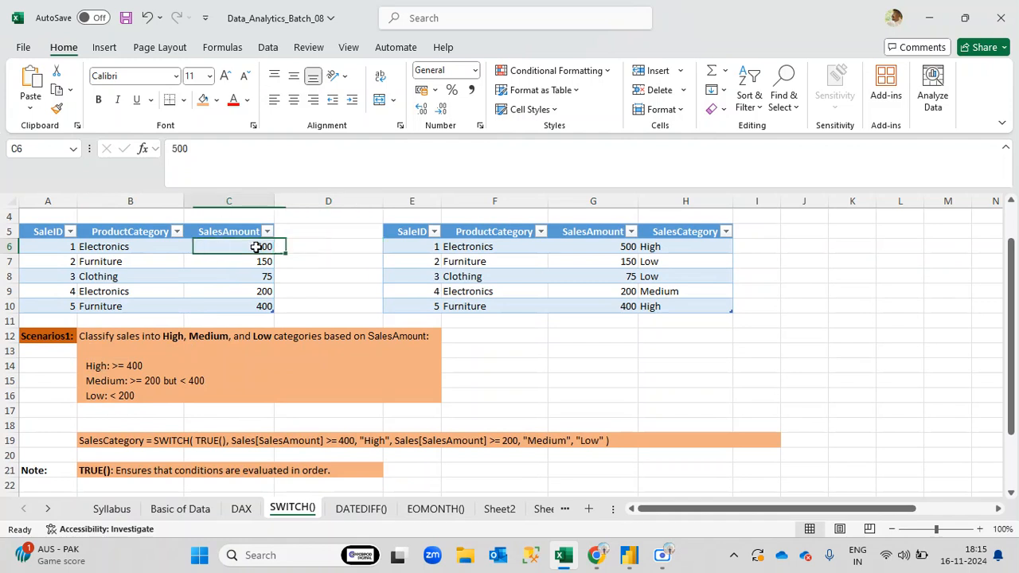
{"action": "left_click", "coordinate": [300, 248]}
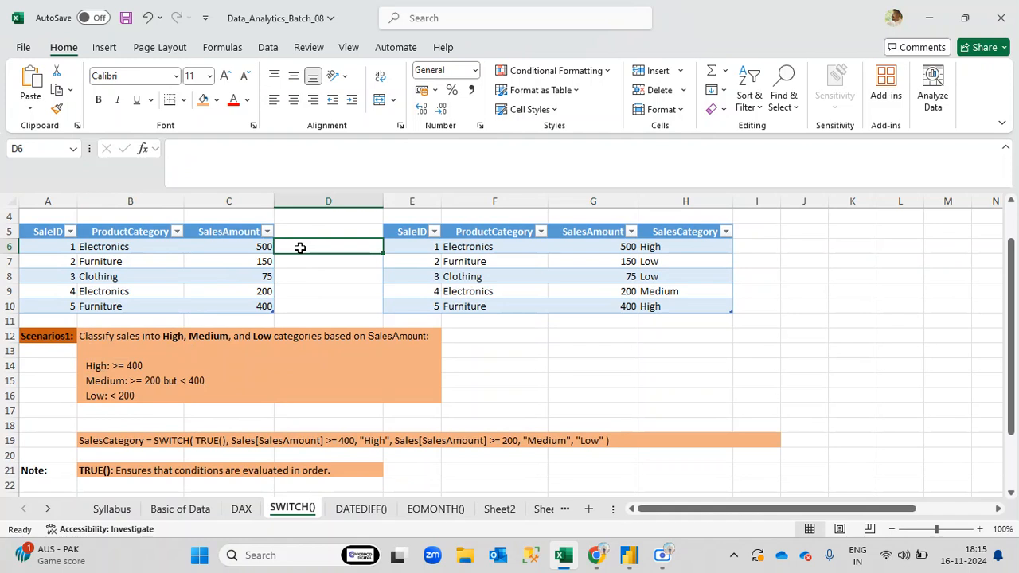
Review the Scenarios1 rules "Medium: >= 200 but < 400" and "Low: < 200"
{"action": "left_click", "coordinate": [121, 381]}
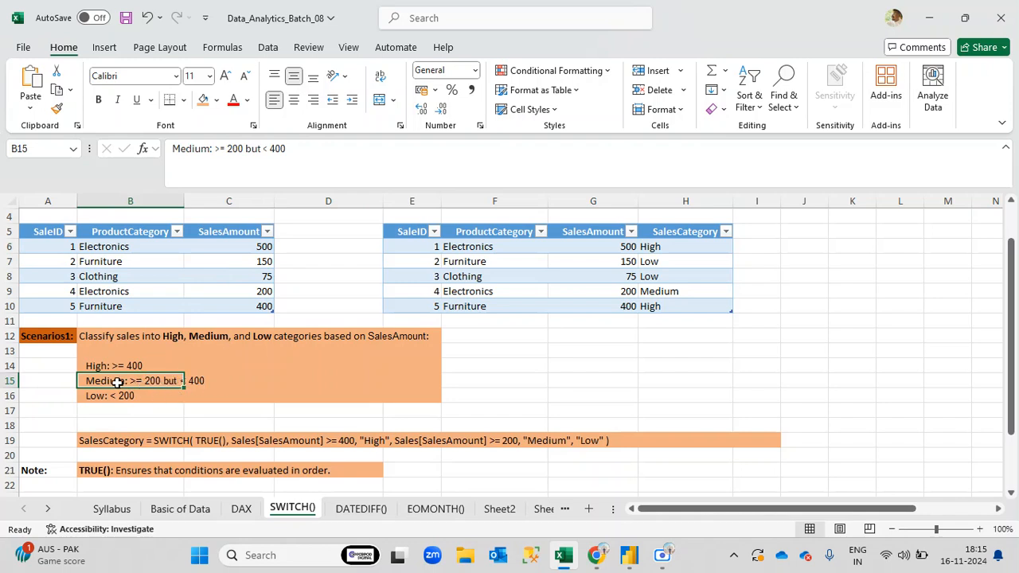
{"action": "left_click_drag", "start_coordinate": [117, 383], "coordinate": [218, 383]}
{"action": "left_click", "coordinate": [115, 383]}
{"action": "left_click", "coordinate": [143, 397]}
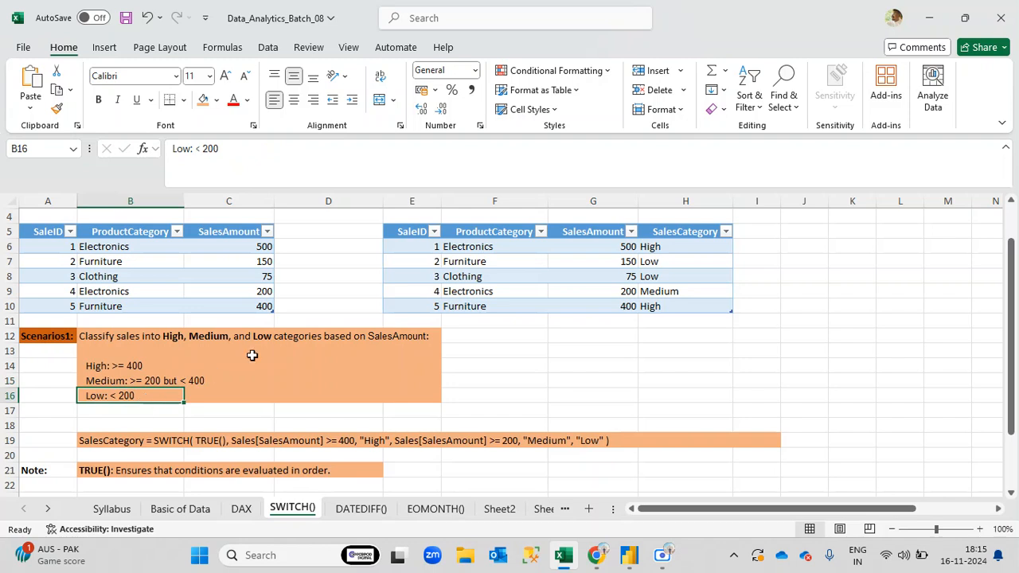
Examine the SaleID 3 Clothing record in the three-column table, its SalesAmount and the blank cell beside it
{"action": "left_click", "coordinate": [299, 271]}
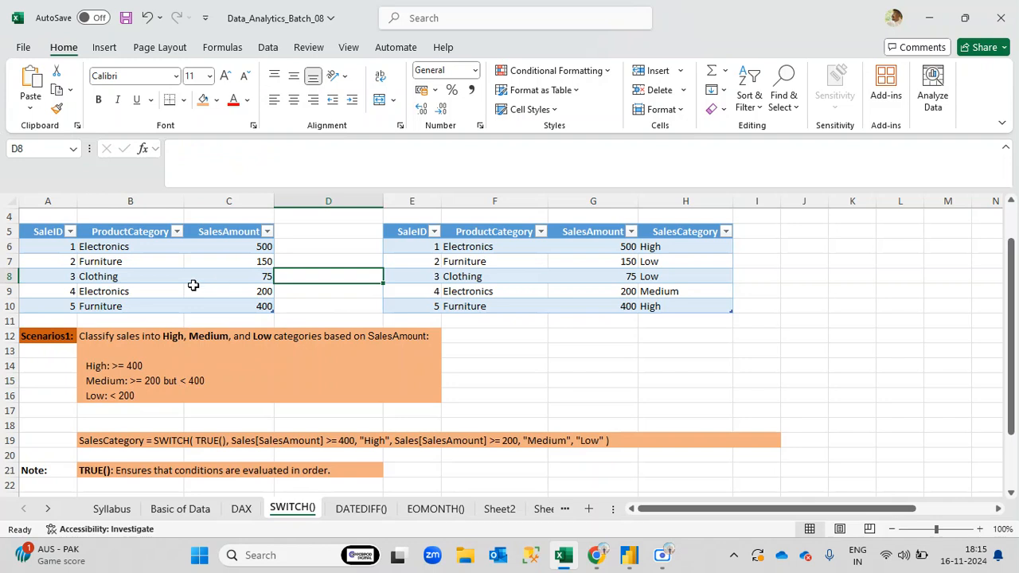
{"action": "left_click_drag", "start_coordinate": [56, 275], "coordinate": [99, 275]}
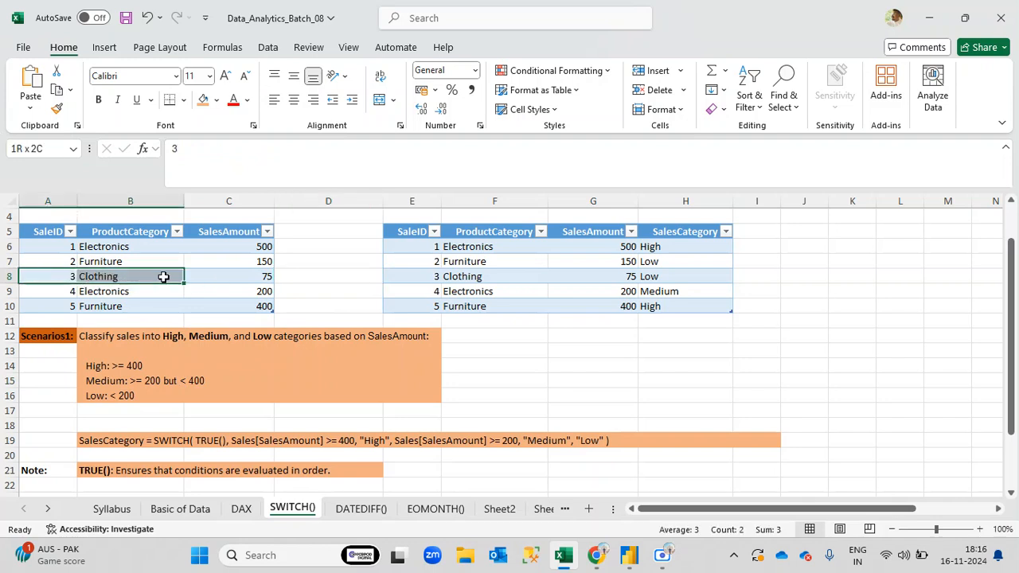
{"action": "left_click_drag", "start_coordinate": [163, 276], "coordinate": [232, 276]}
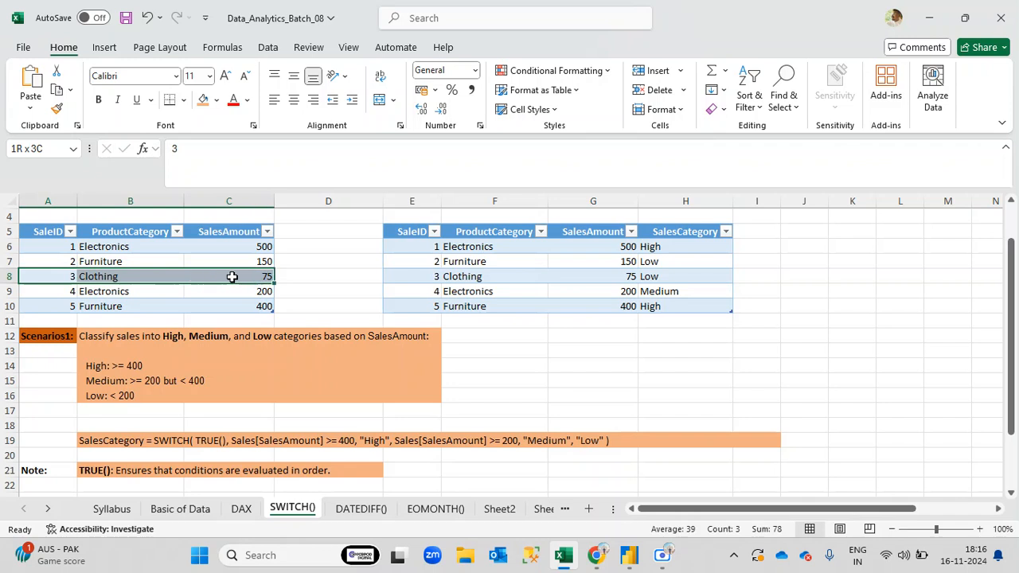
{"action": "left_click", "coordinate": [227, 276]}
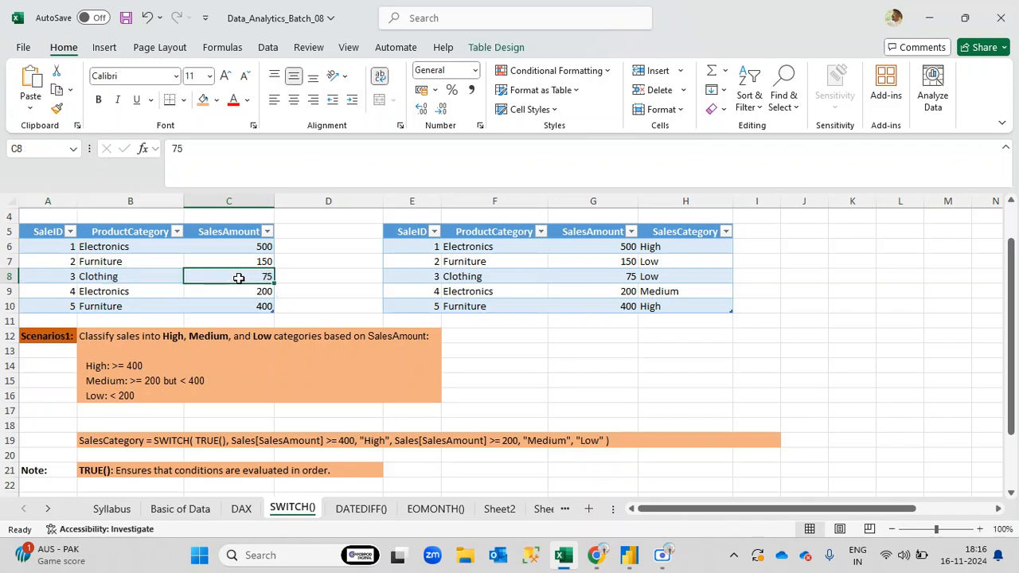
{"action": "left_click", "coordinate": [284, 277]}
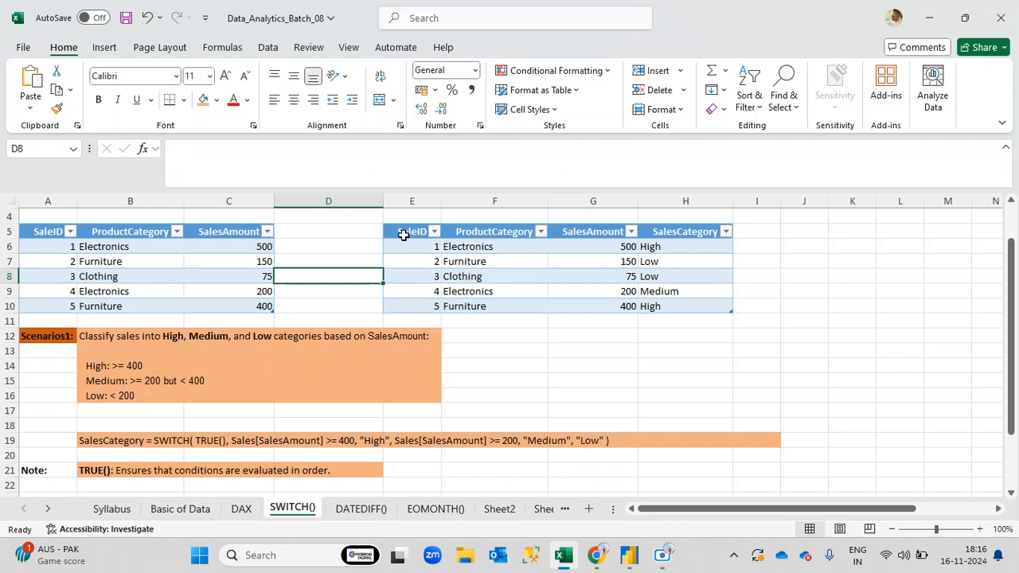
Examine the four-column result table and its SaleID 3 Clothing record, comparing SalesAmount with SalesCategory
{"action": "left_click_drag", "start_coordinate": [404, 231], "coordinate": [726, 310]}
{"action": "left_click", "coordinate": [710, 288]}
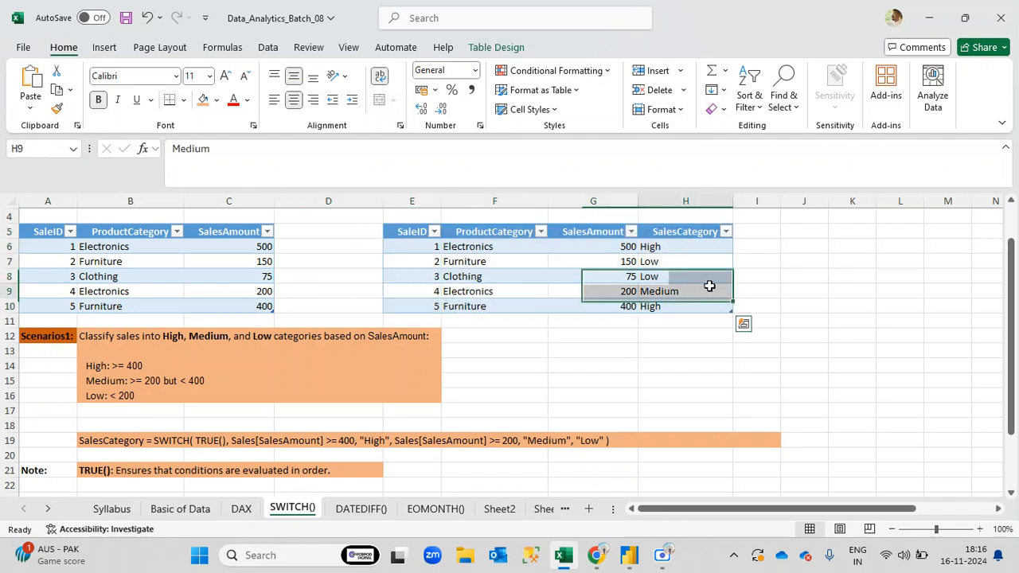
{"action": "left_click_drag", "start_coordinate": [419, 231], "coordinate": [655, 306]}
{"action": "left_click", "coordinate": [669, 277]}
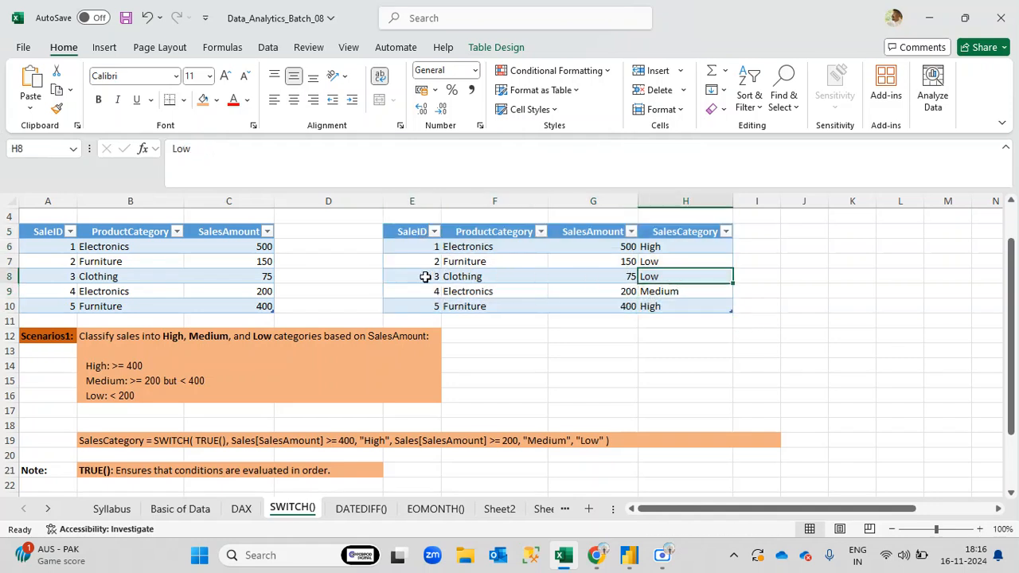
{"action": "left_click_drag", "start_coordinate": [430, 277], "coordinate": [686, 280]}
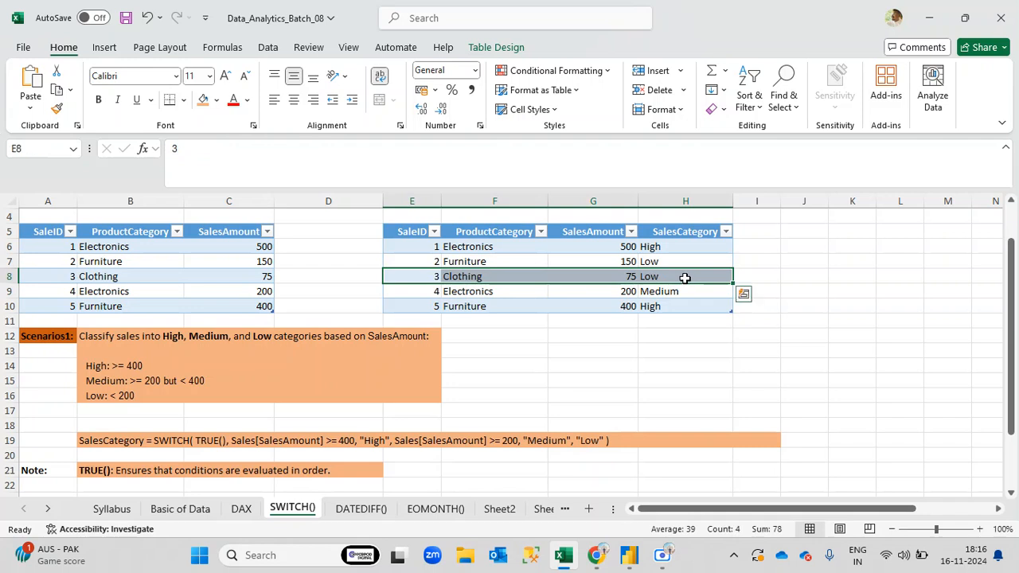
{"action": "left_click", "coordinate": [610, 274]}
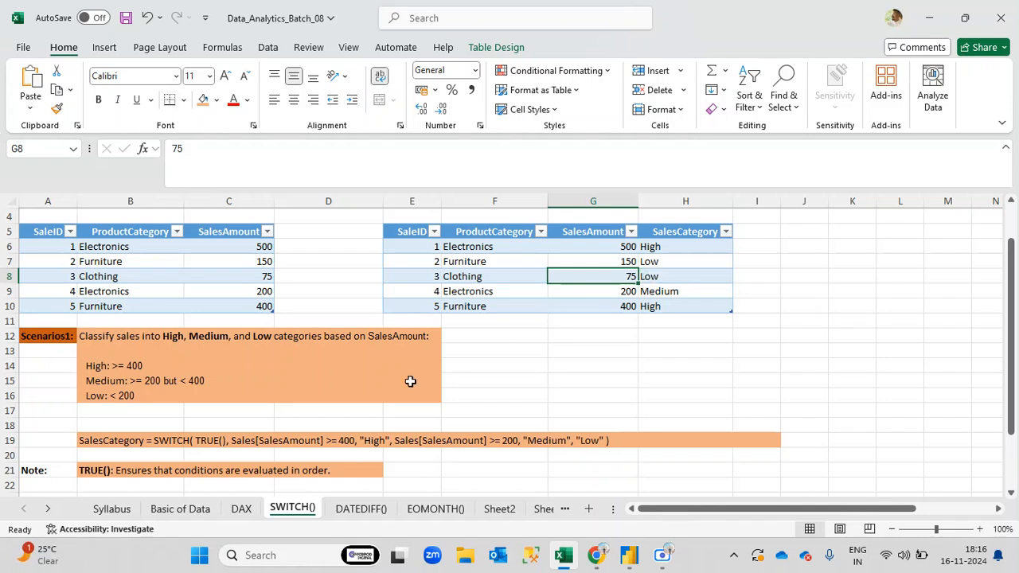
{"action": "left_click", "coordinate": [665, 274]}
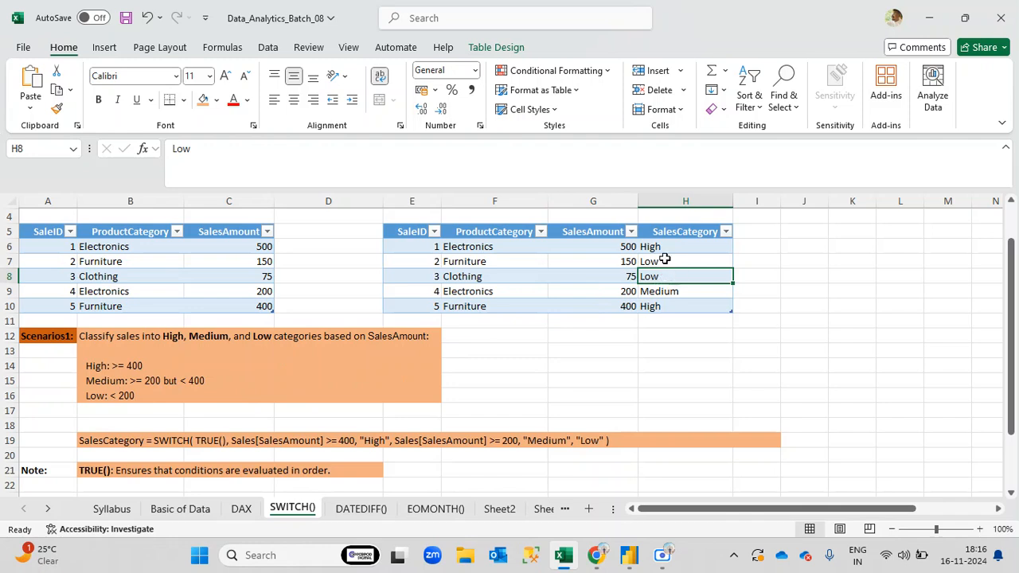
Examine the SaleID 1 Electronics record in the result table, comparing its SalesAmount with its SalesCategory
{"action": "left_click", "coordinate": [612, 247]}
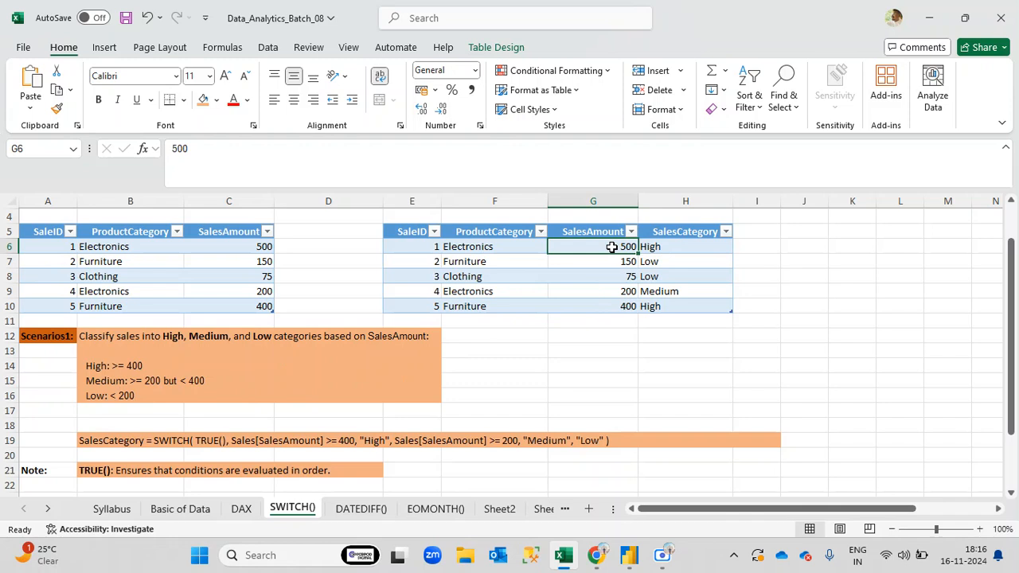
{"action": "left_click_drag", "start_coordinate": [423, 247], "coordinate": [644, 246]}
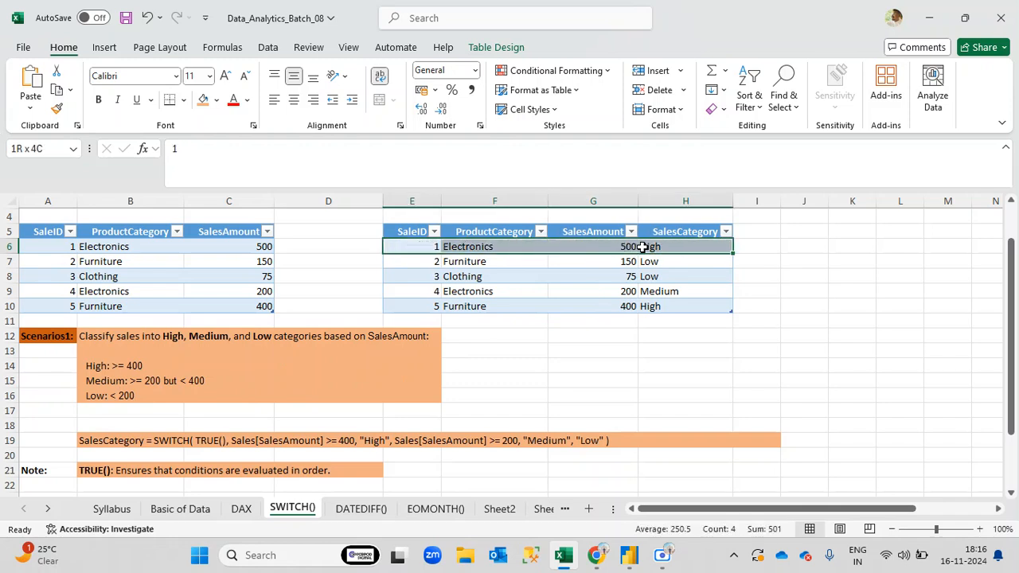
{"action": "left_click", "coordinate": [595, 247]}
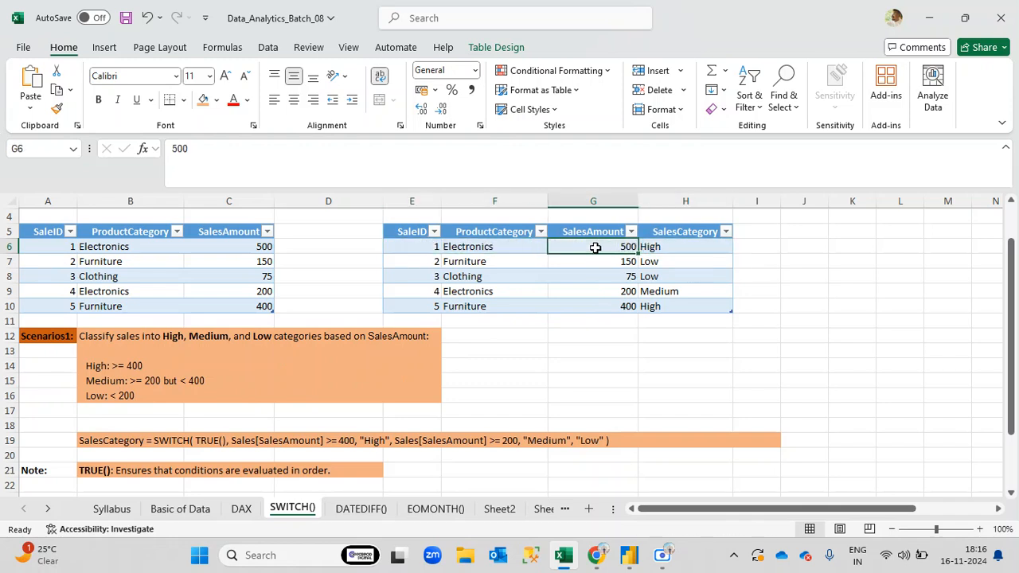
{"action": "left_click", "coordinate": [663, 249]}
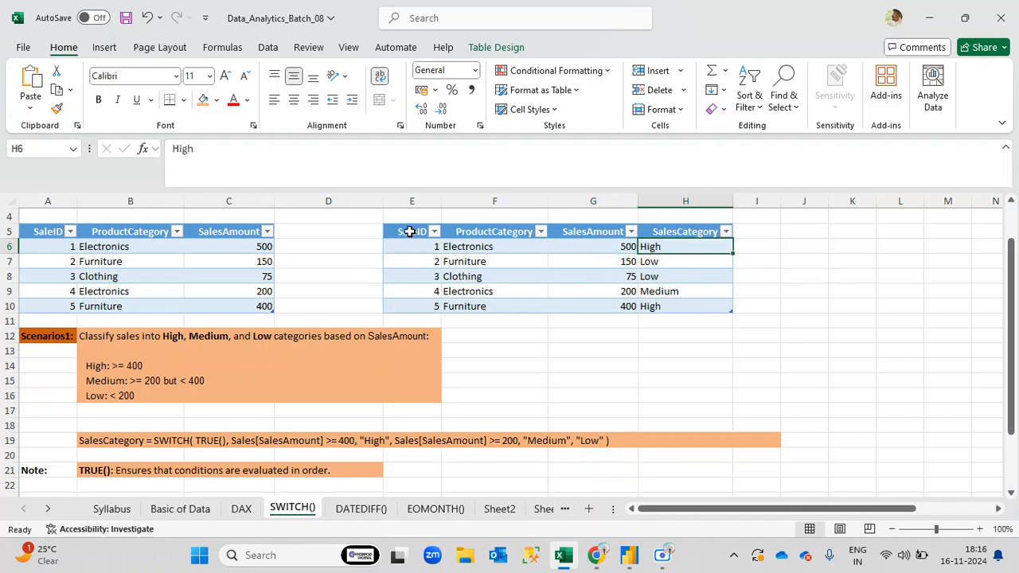
Compare the result table's original columns with SalesCategory, and check the SalesAmount values and SaleID 1 category against the High rule
{"action": "left_click_drag", "start_coordinate": [405, 230], "coordinate": [564, 305]}
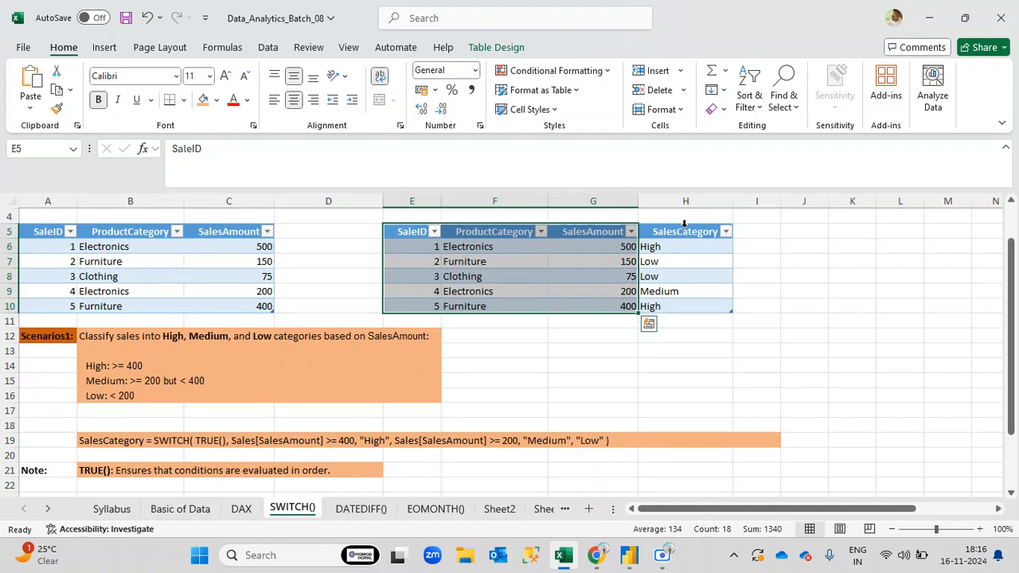
{"action": "left_click_drag", "start_coordinate": [684, 227], "coordinate": [690, 307]}
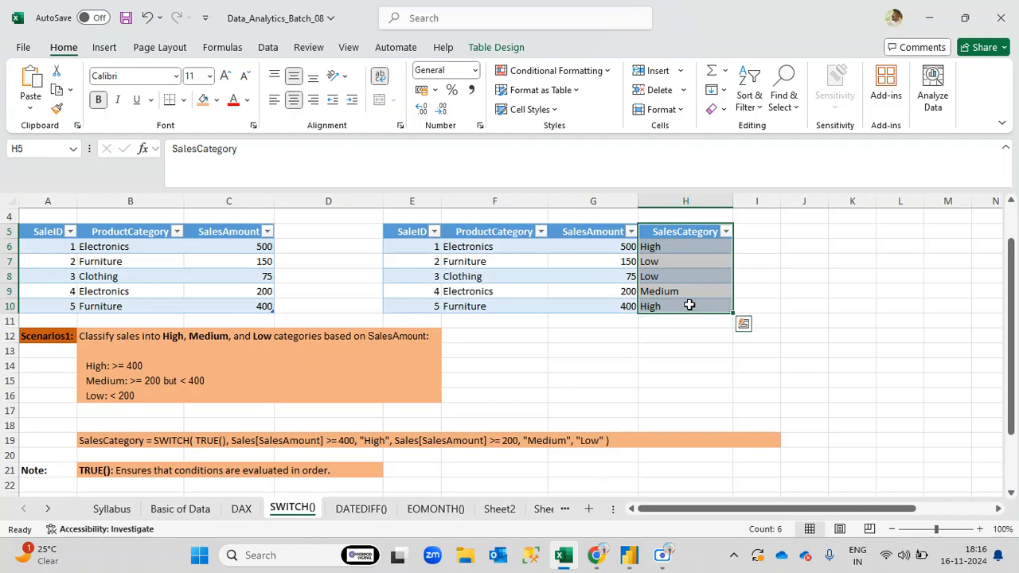
{"action": "left_click", "coordinate": [681, 247]}
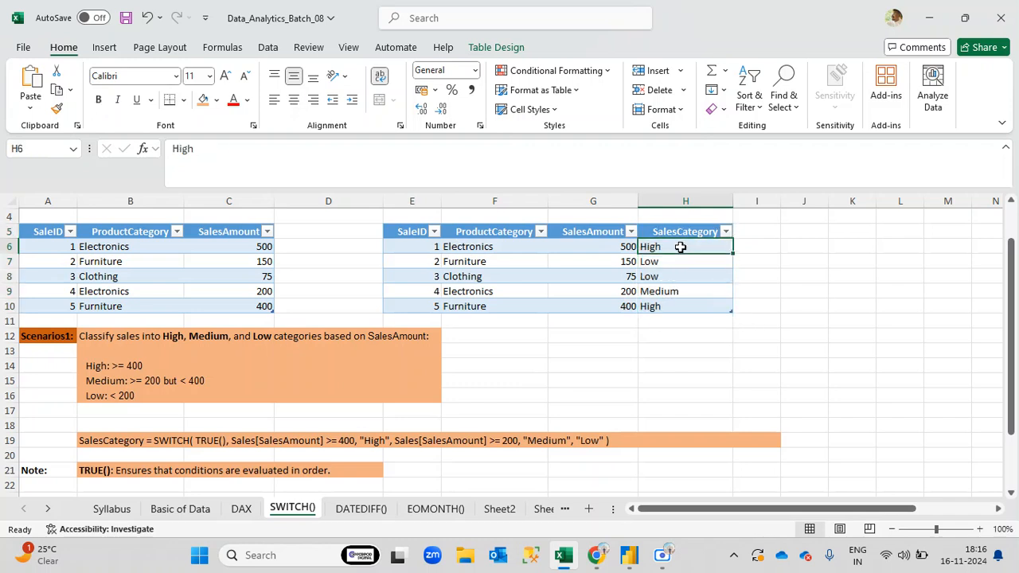
{"action": "left_click_drag", "start_coordinate": [625, 246], "coordinate": [619, 309]}
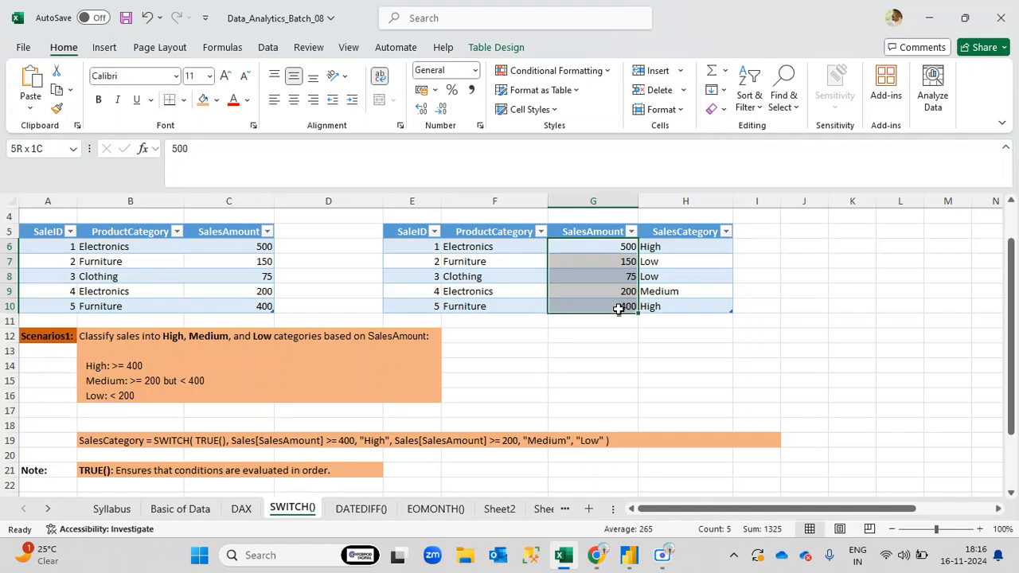
{"action": "left_click", "coordinate": [107, 365]}
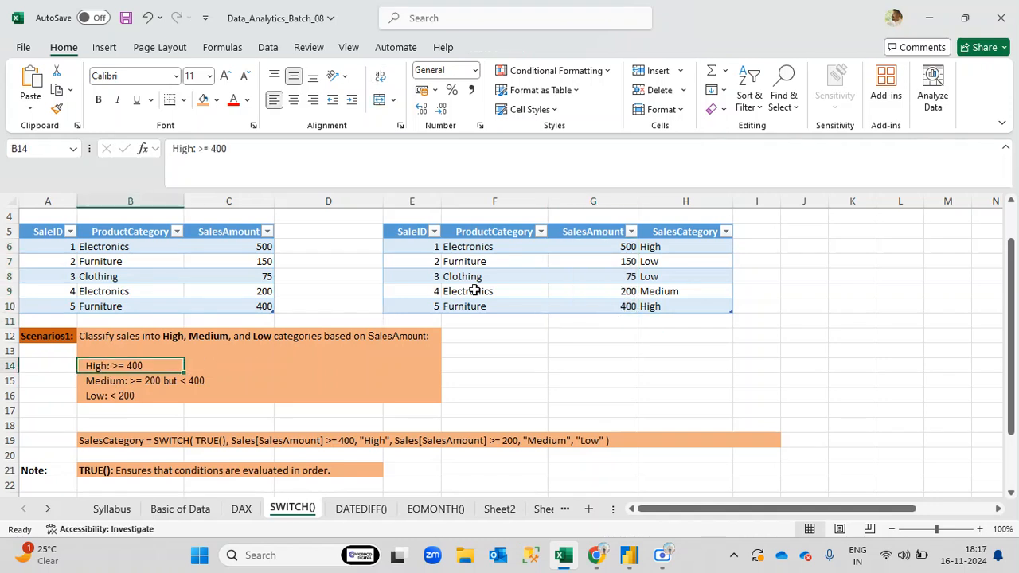
{"action": "left_click", "coordinate": [653, 250]}
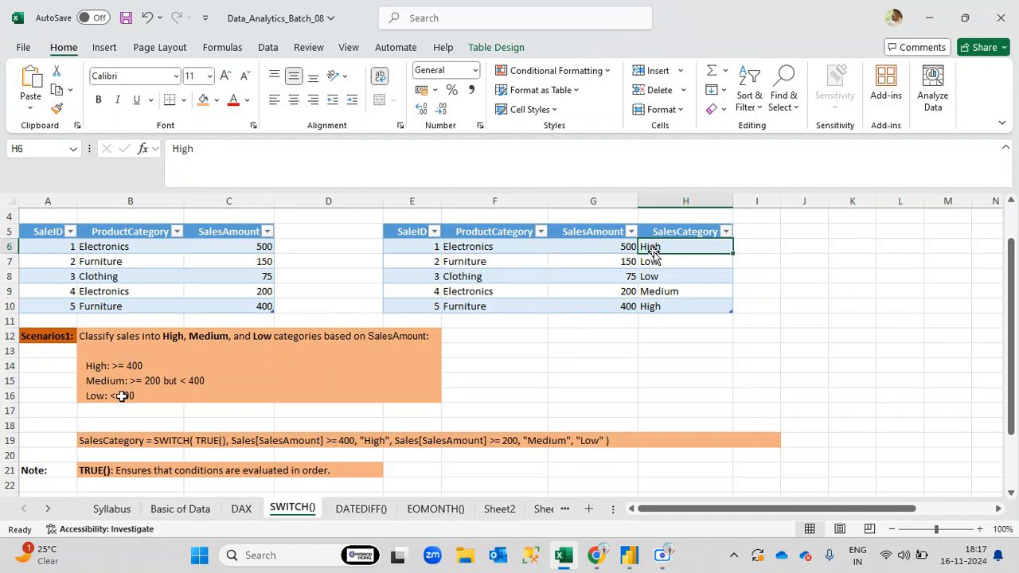
Check the Medium rule against the SaleID 4 record and the Low rule against the SaleID 2 and 3 categories in the result table
{"action": "left_click_drag", "start_coordinate": [106, 381], "coordinate": [198, 382]}
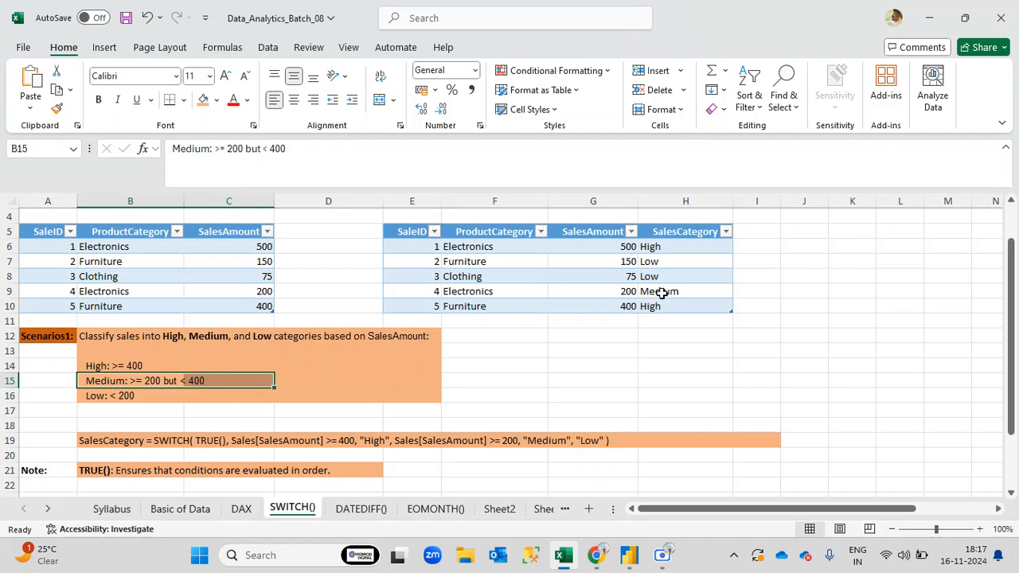
{"action": "left_click_drag", "start_coordinate": [660, 292], "coordinate": [428, 292]}
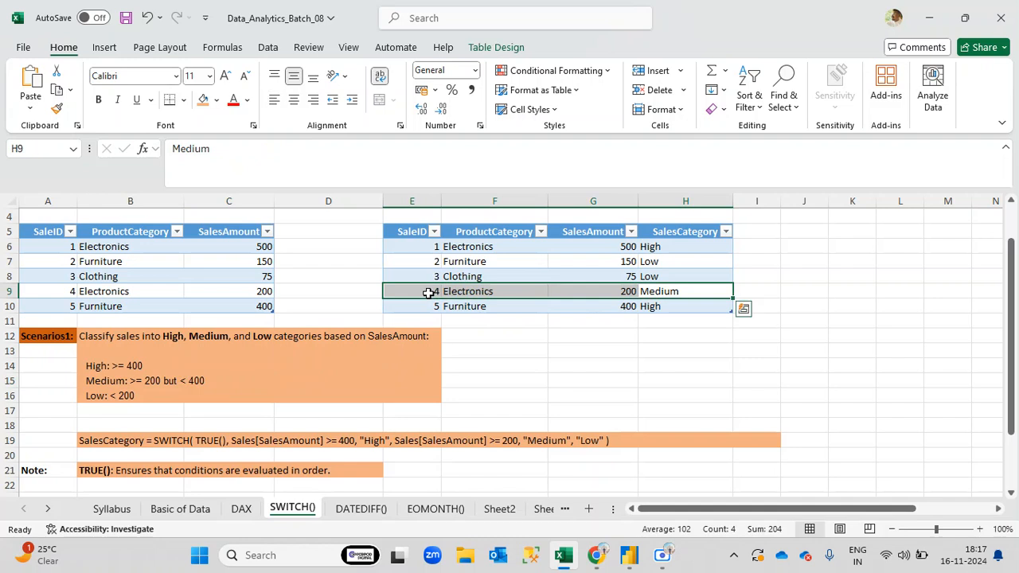
{"action": "left_click", "coordinate": [129, 397]}
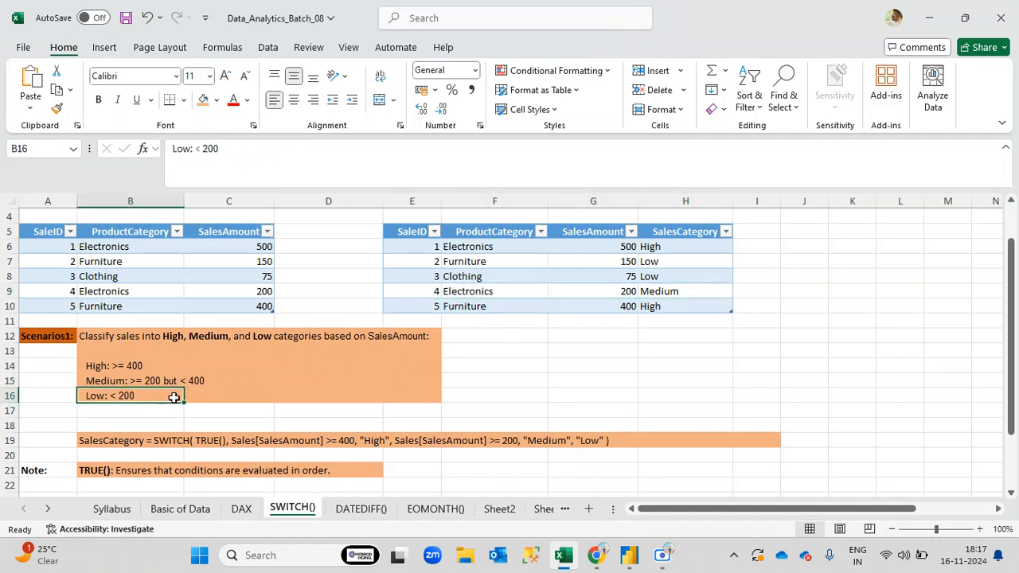
{"action": "left_click_drag", "start_coordinate": [672, 263], "coordinate": [671, 283]}
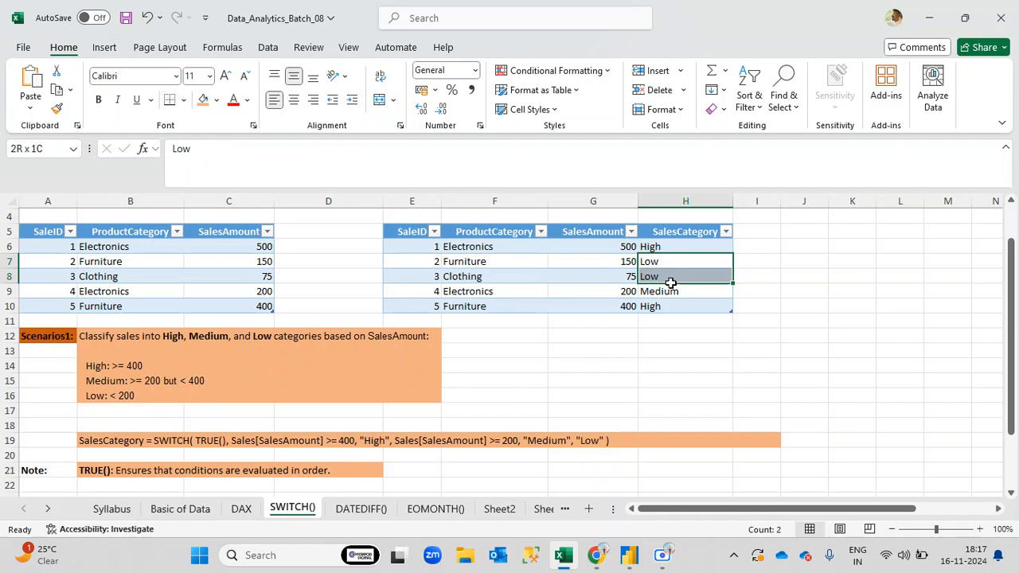
{"action": "left_click", "coordinate": [616, 379]}
Review the result table's original columns, its SalesCategory column and the Scenarios1 classification rules
{"action": "left_click_drag", "start_coordinate": [413, 231], "coordinate": [637, 312]}
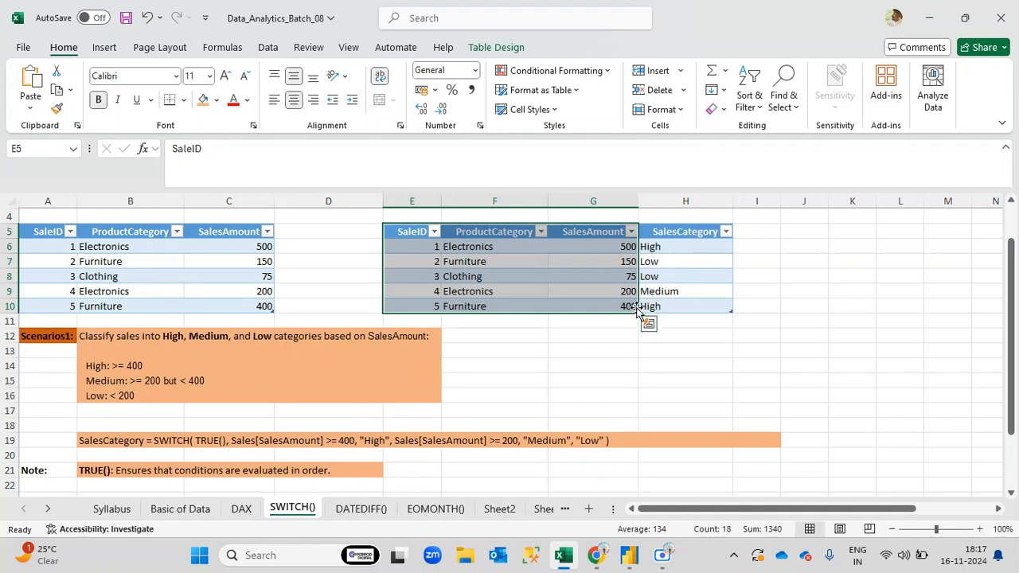
{"action": "left_click", "coordinate": [538, 352]}
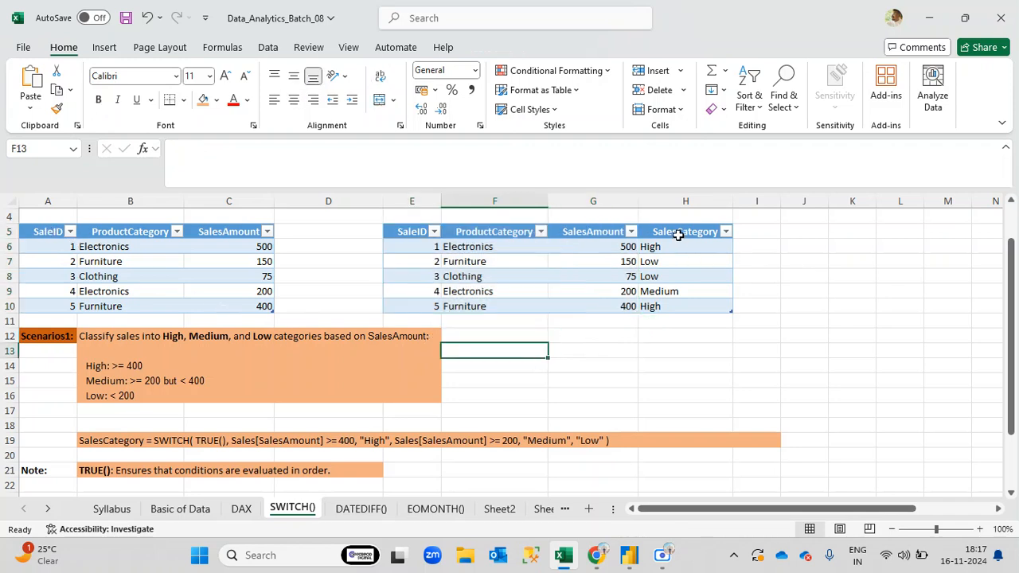
{"action": "left_click_drag", "start_coordinate": [678, 232], "coordinate": [690, 307]}
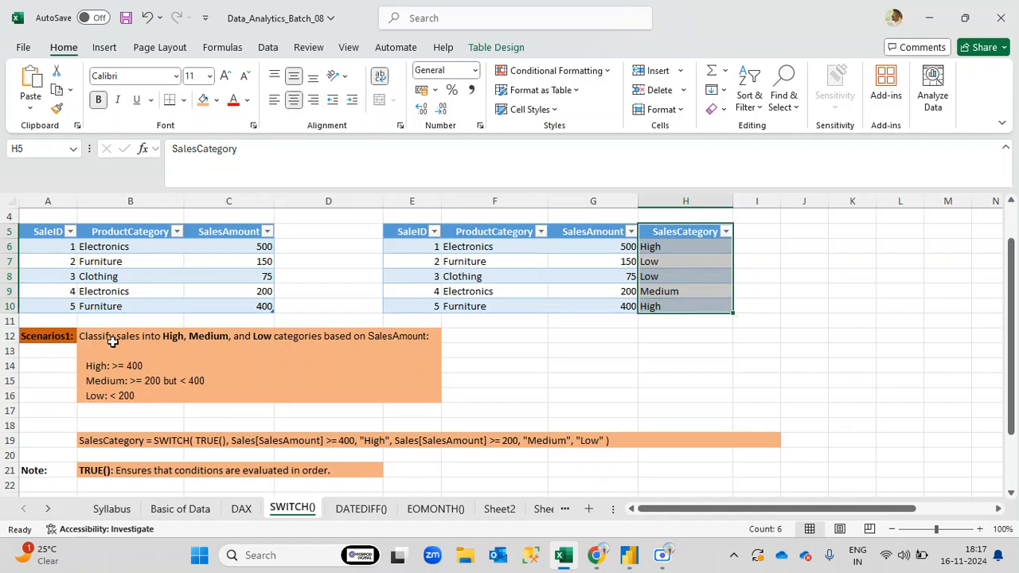
{"action": "left_click_drag", "start_coordinate": [109, 337], "coordinate": [416, 398]}
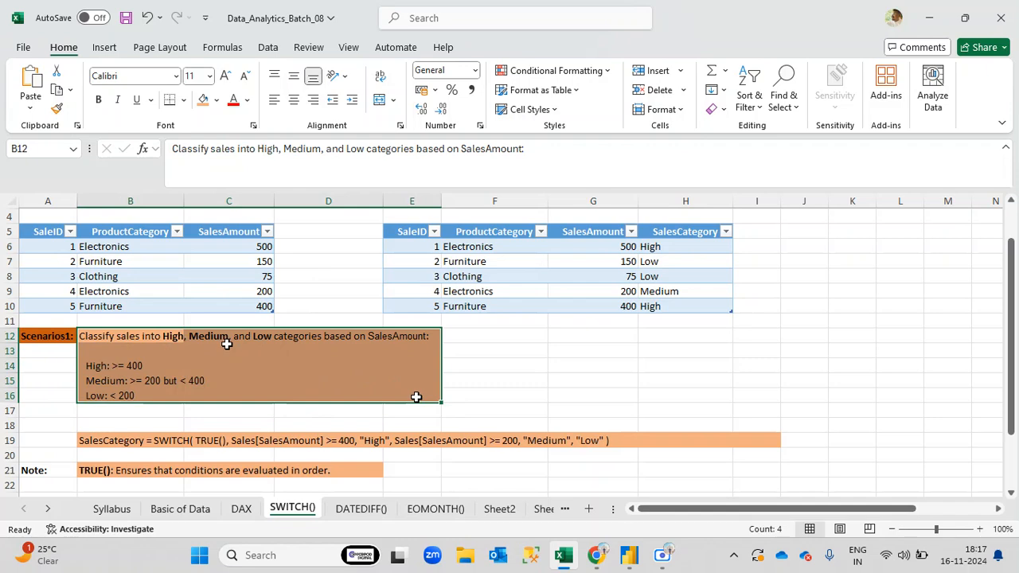
Copy the three-column sales table with its headers and switch to the Inventory Report in Power BI
{"action": "left_click_drag", "start_coordinate": [39, 230], "coordinate": [234, 306]}
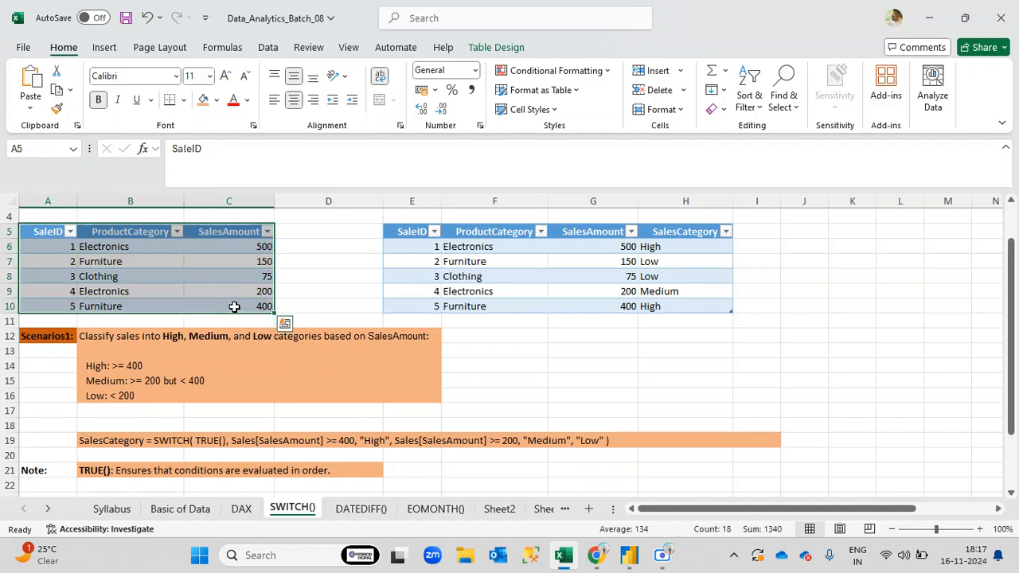
{"action": "key", "text": "ctrl+c"}
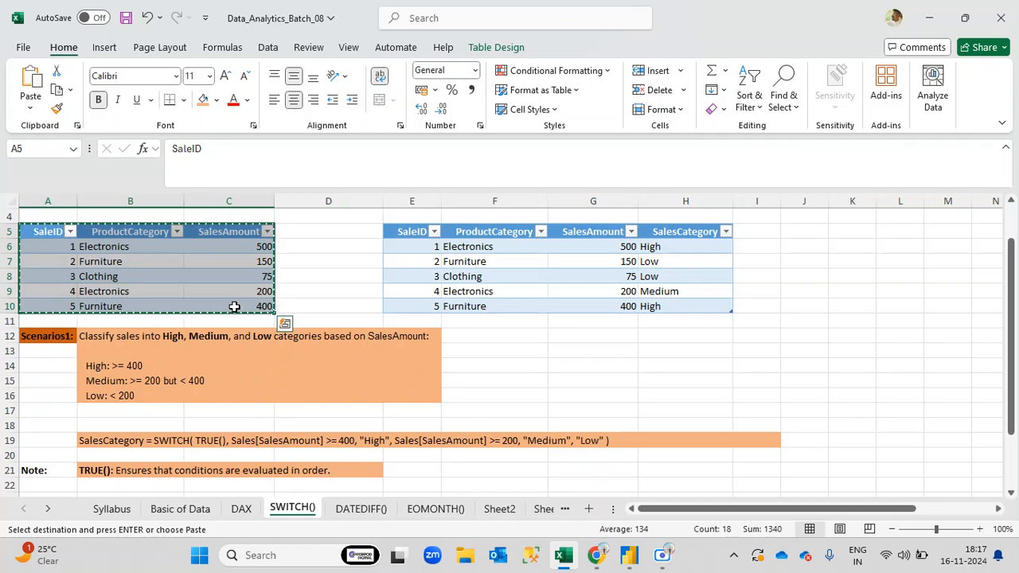
{"action": "mouse_move", "coordinate": [629, 555]}
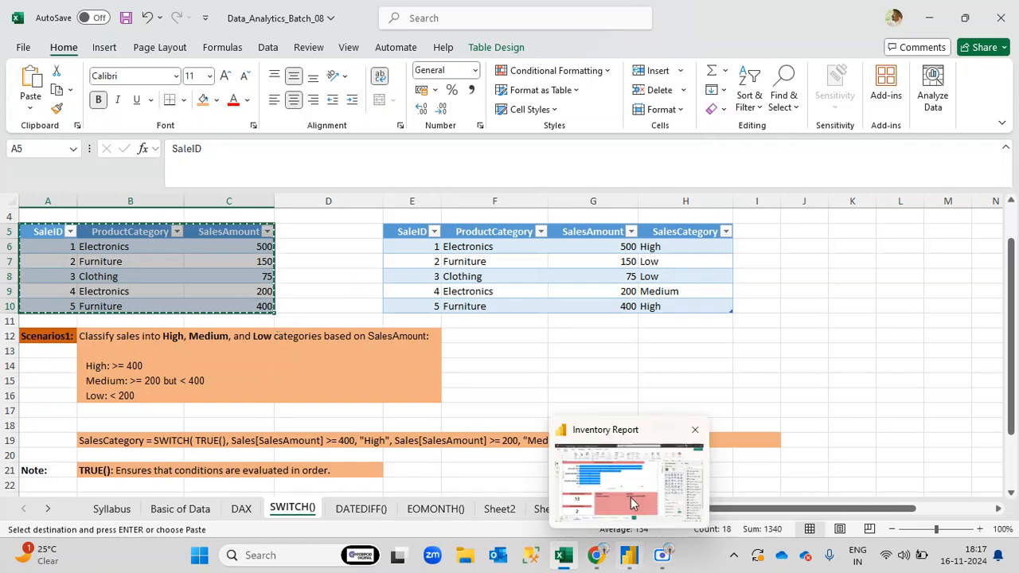
{"action": "left_click", "coordinate": [631, 489]}
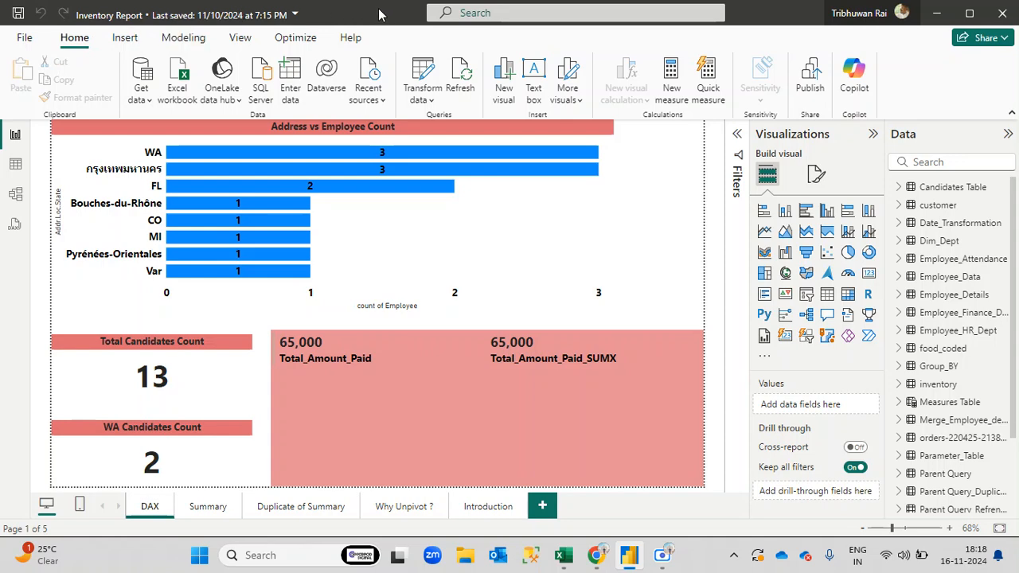
Open the Power Query Editor and paste the copied sales records with their headers into a new manually entered table
{"action": "left_click", "coordinate": [422, 78]}
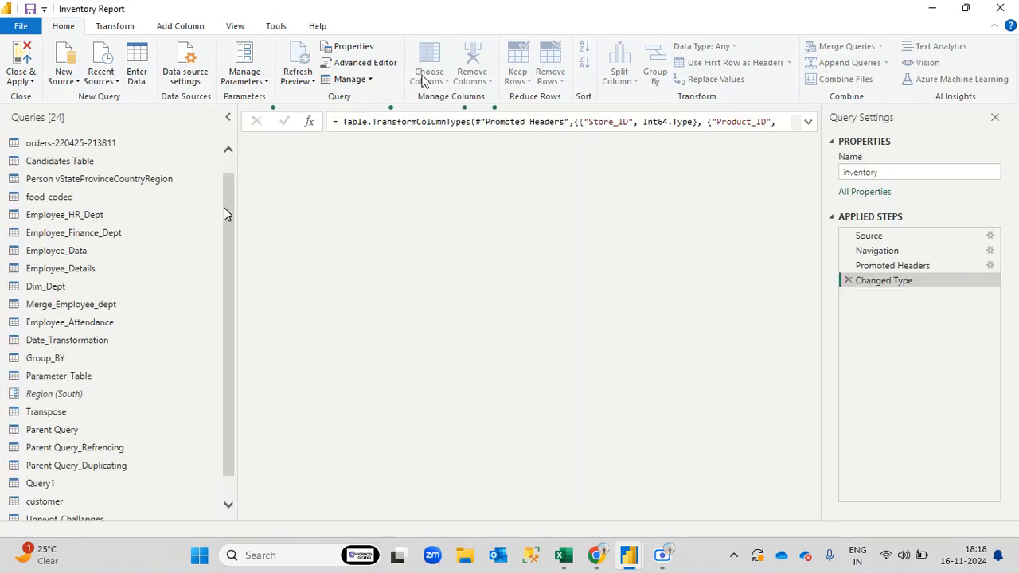
{"action": "left_click", "coordinate": [137, 74]}
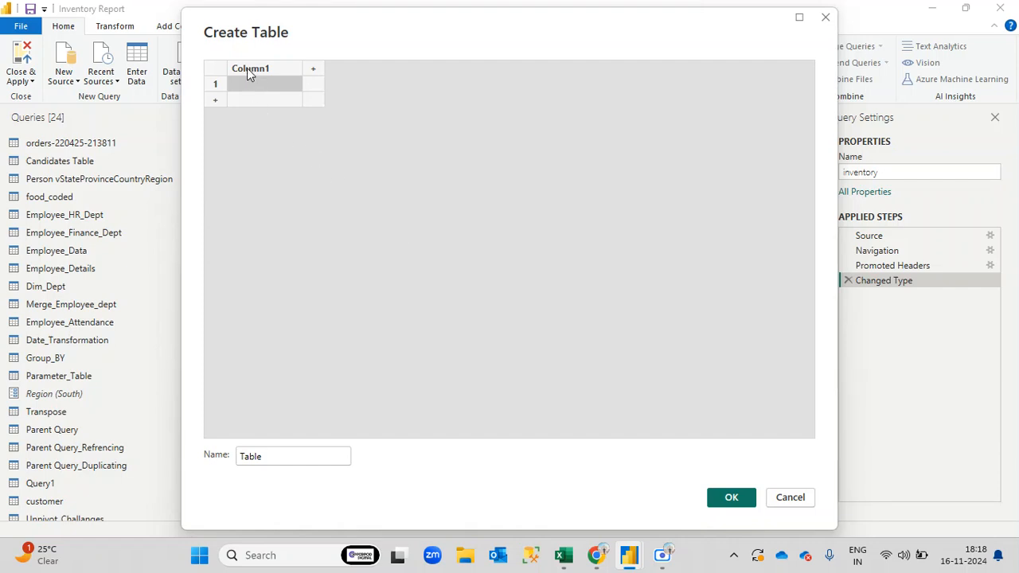
{"action": "left_click", "coordinate": [248, 72]}
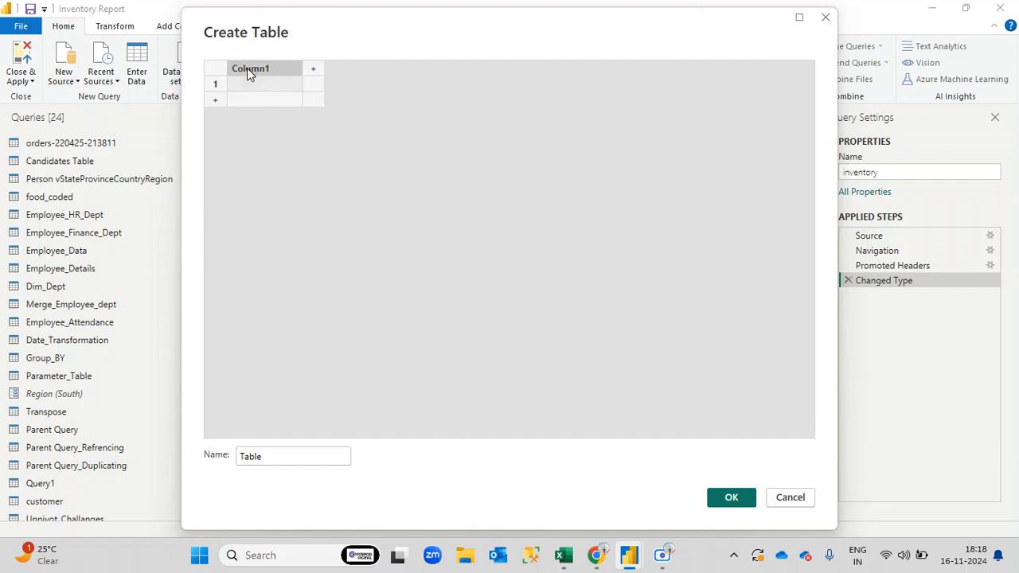
{"action": "key", "text": "ctrl+v"}
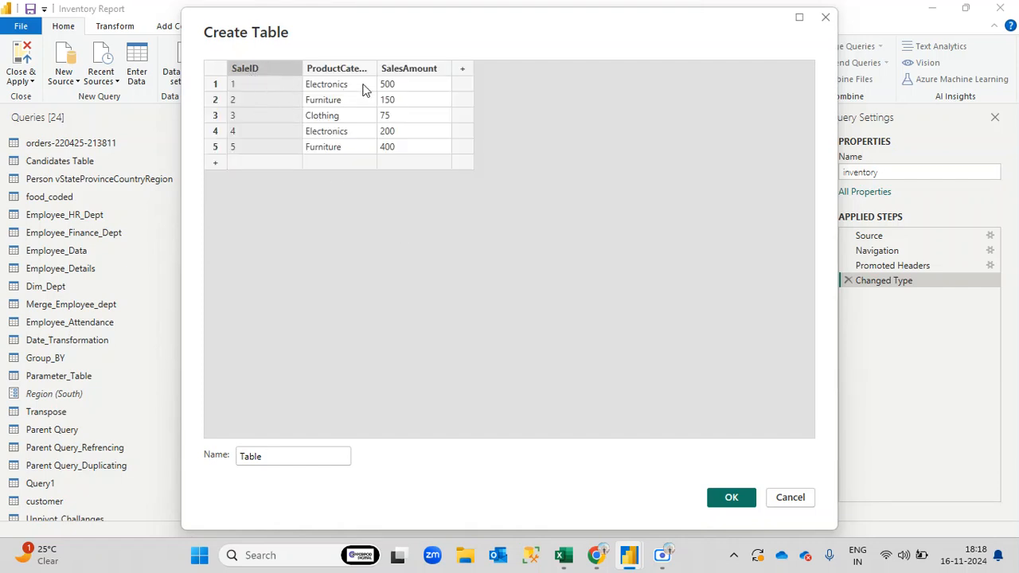
Name the new table Sales_Detail and create it
{"action": "left_click_drag", "start_coordinate": [277, 454], "coordinate": [231, 467]}
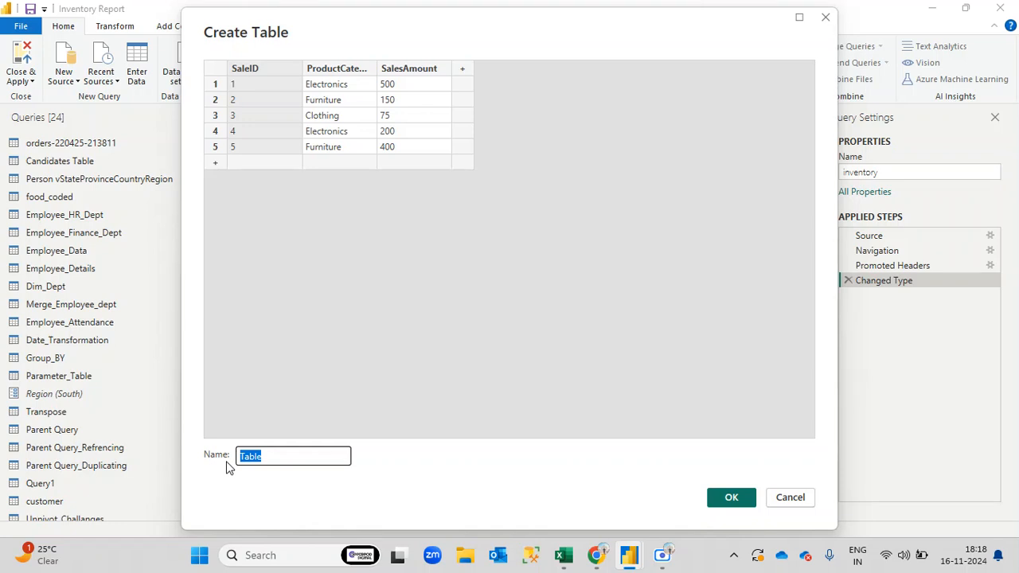
{"action": "key", "text": "BackSpace"}
{"action": "type", "text": "IF vs"}
{"action": "type", "text": "Sales"}
{"action": "type", "text": " Detail"}
{"action": "left_click", "coordinate": [265, 455]}
{"action": "key", "text": "BackSpace"}
{"action": "type", "text": "_Detail"}
{"action": "left_click", "coordinate": [737, 502]}
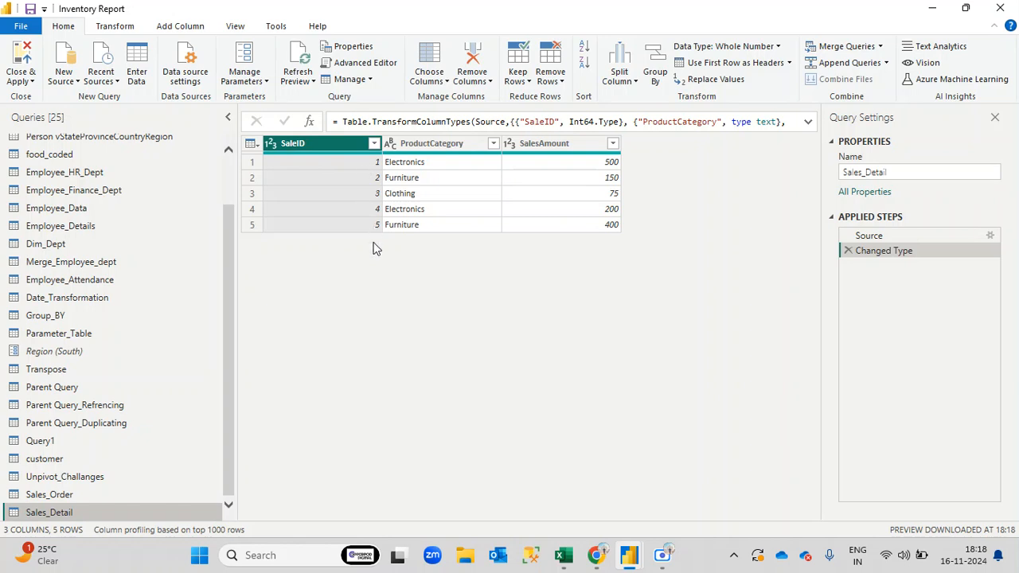
Check the data types of the SaleID and ProductCategory columns without changing them
{"action": "left_click", "coordinate": [270, 144]}
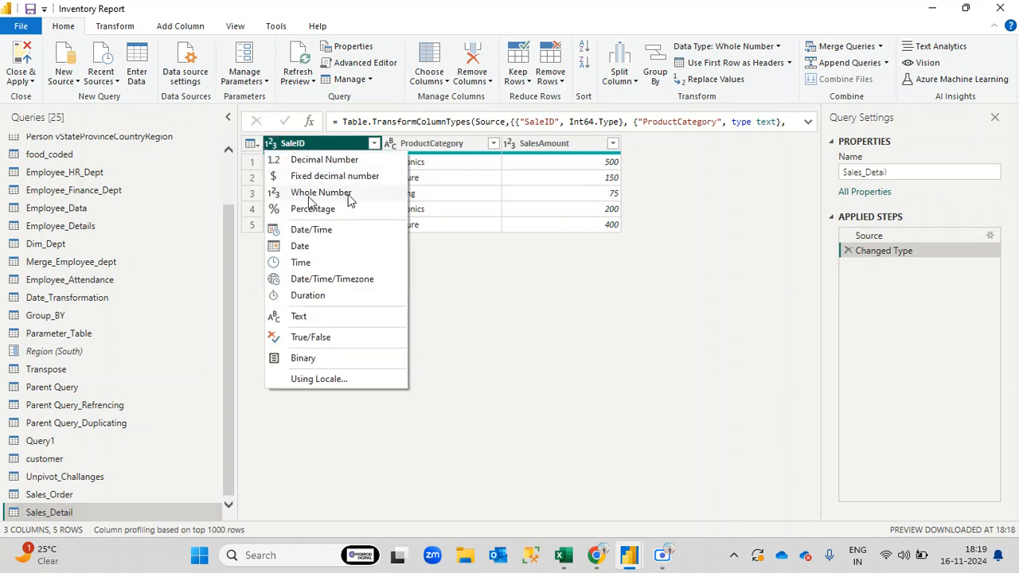
{"action": "left_click", "coordinate": [526, 336]}
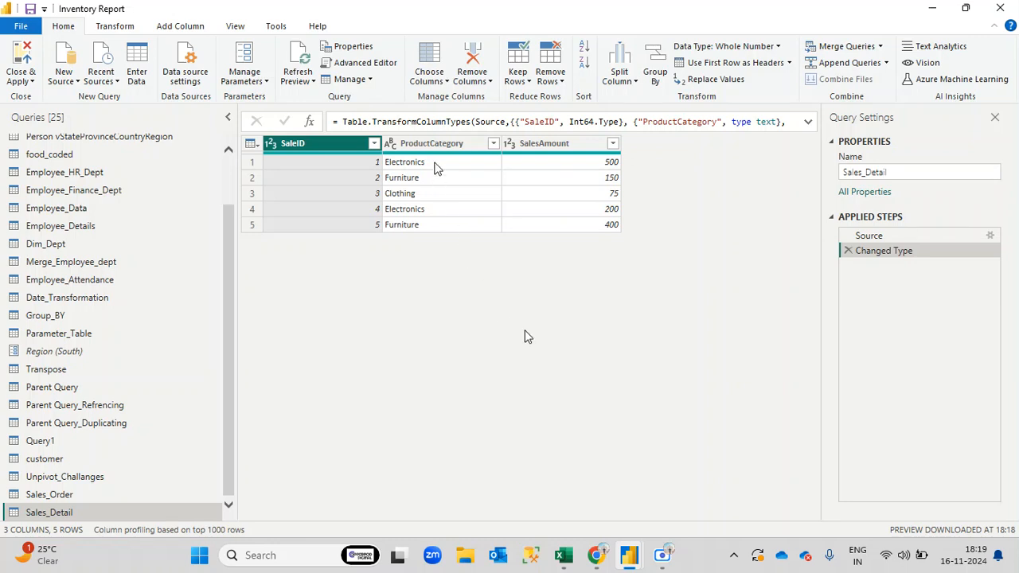
{"action": "left_click", "coordinate": [435, 145]}
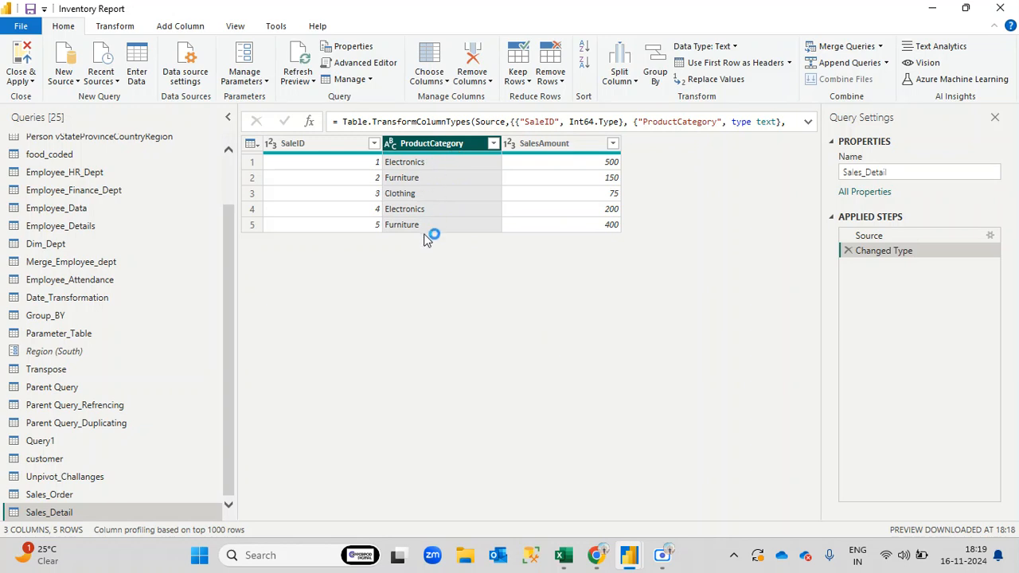
{"action": "left_click", "coordinate": [390, 144]}
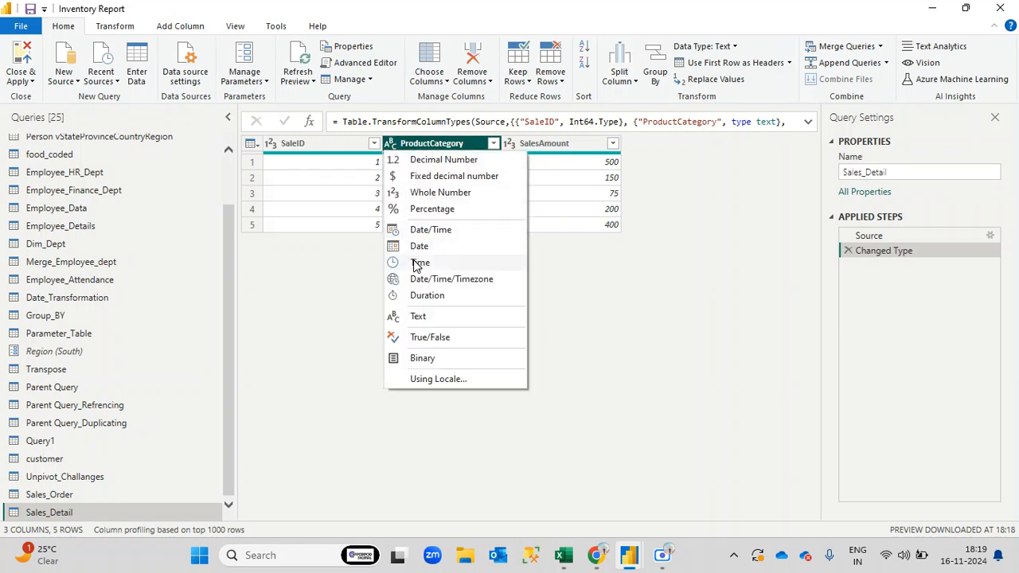
{"action": "left_click", "coordinate": [626, 314]}
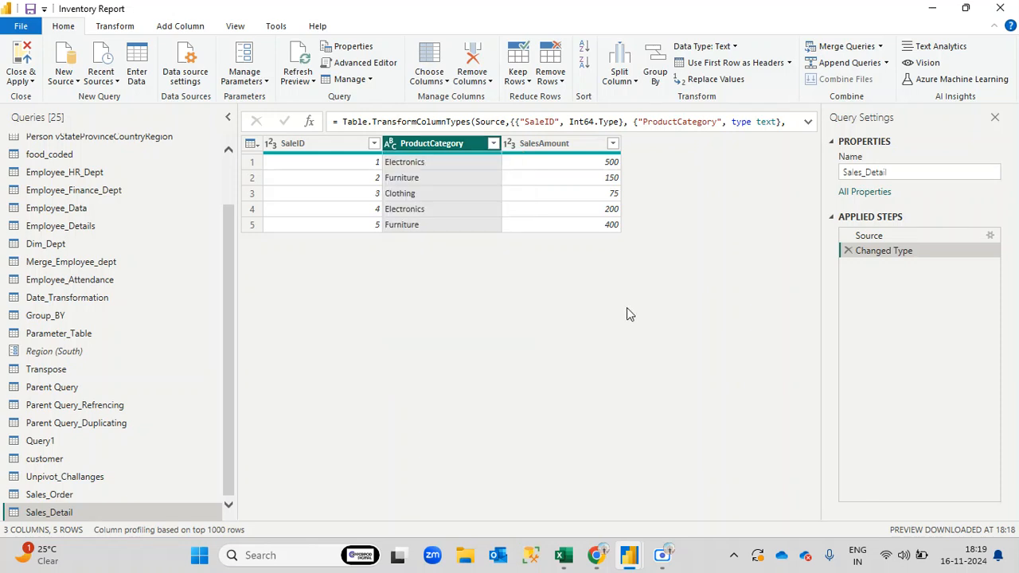
Change the SalesAmount column's data type to Decimal Number, replacing the current type conversion
{"action": "left_click", "coordinate": [563, 155]}
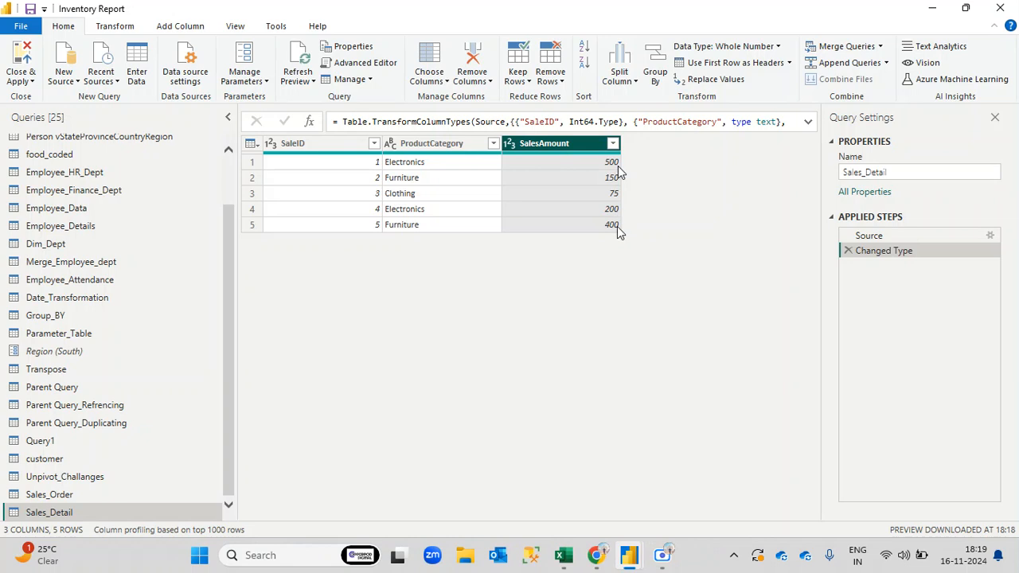
{"action": "left_click", "coordinate": [508, 144]}
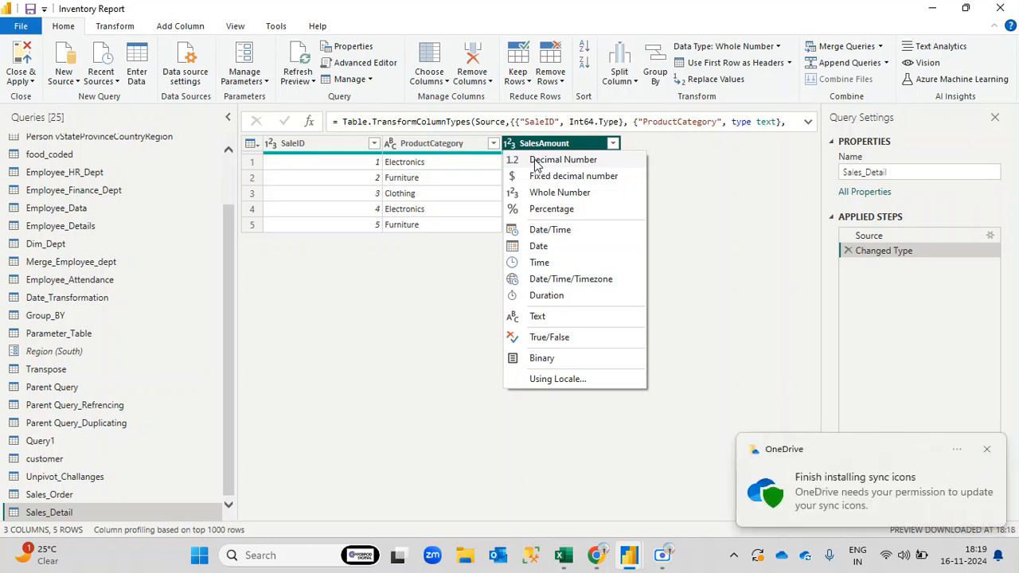
{"action": "left_click", "coordinate": [534, 160]}
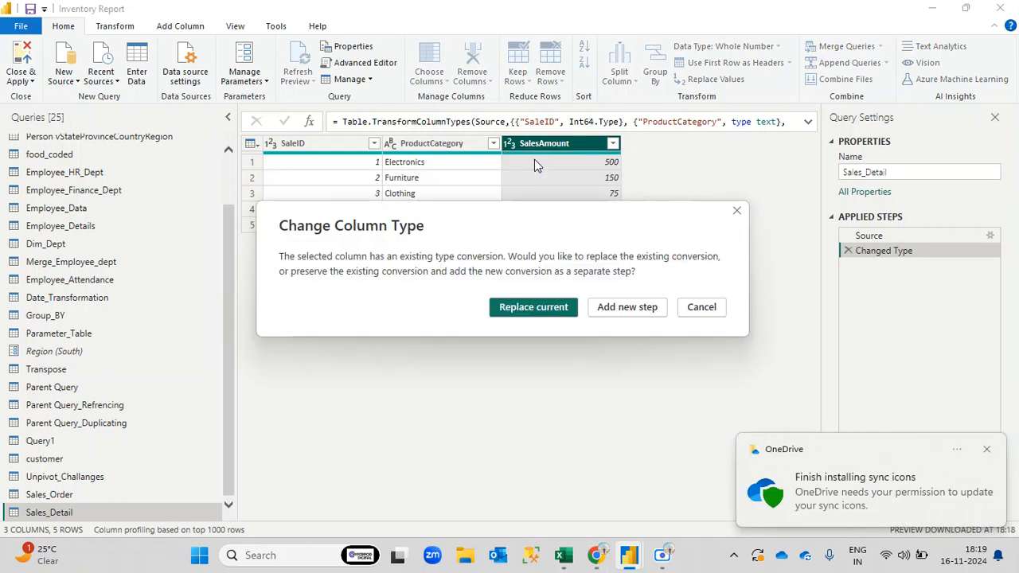
{"action": "left_click", "coordinate": [988, 452]}
{"action": "left_click", "coordinate": [533, 308]}
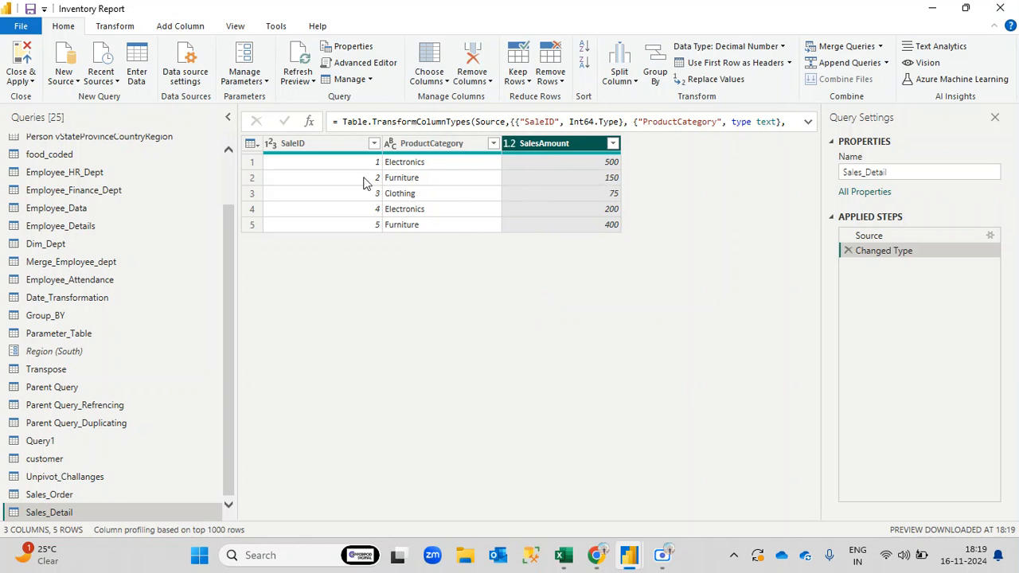
Apply the query changes and close the Power Query Editor
{"action": "left_click", "coordinate": [300, 151]}
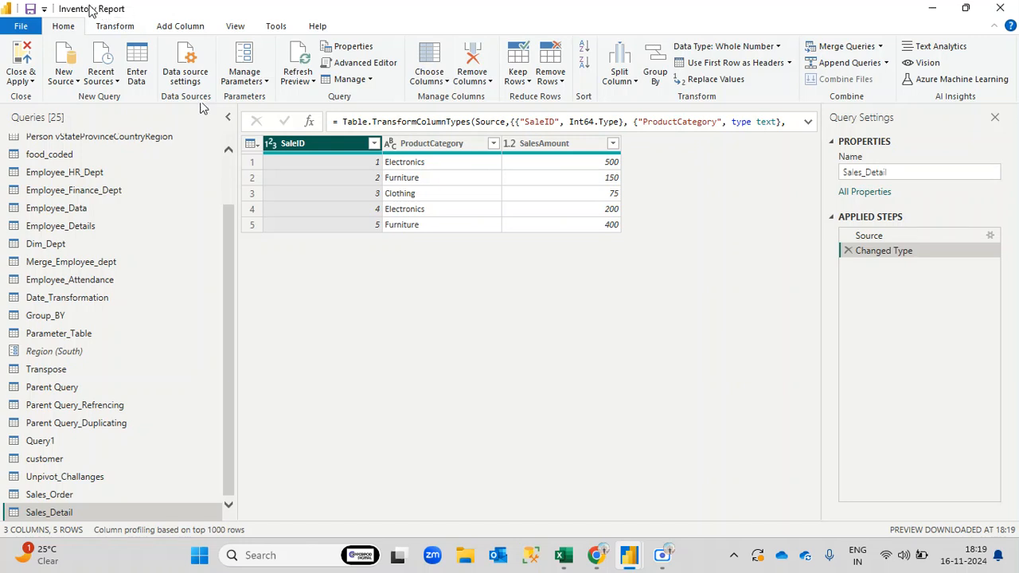
{"action": "left_click", "coordinate": [32, 83]}
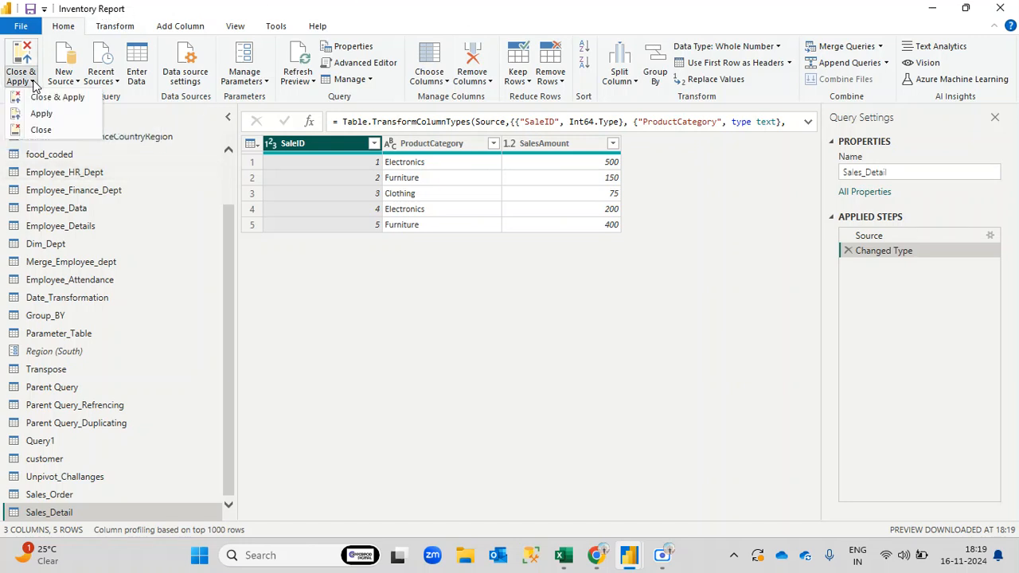
{"action": "left_click", "coordinate": [49, 97]}
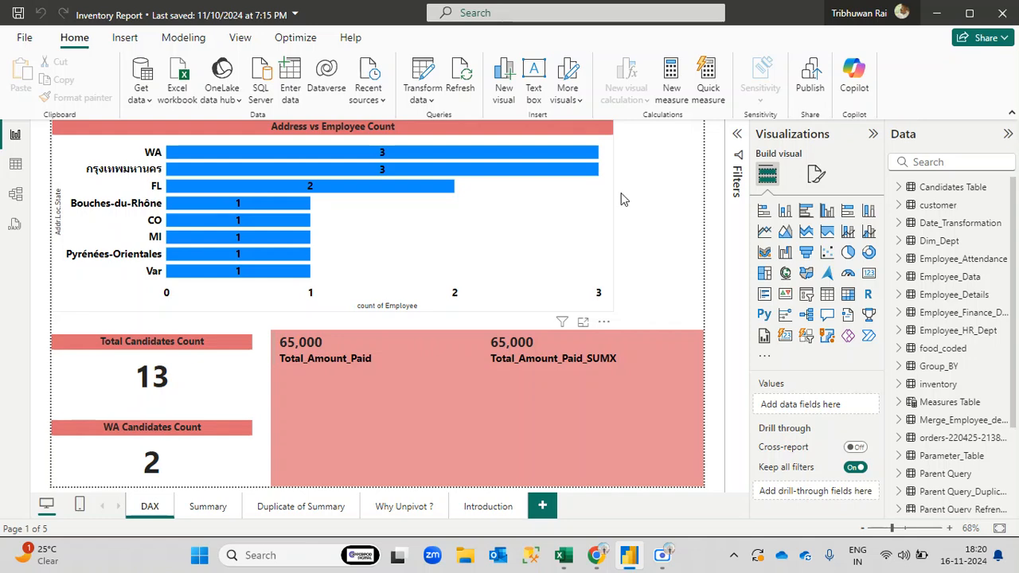
Show the Sales_Detail table's records in Table view
{"action": "left_click", "coordinate": [15, 164]}
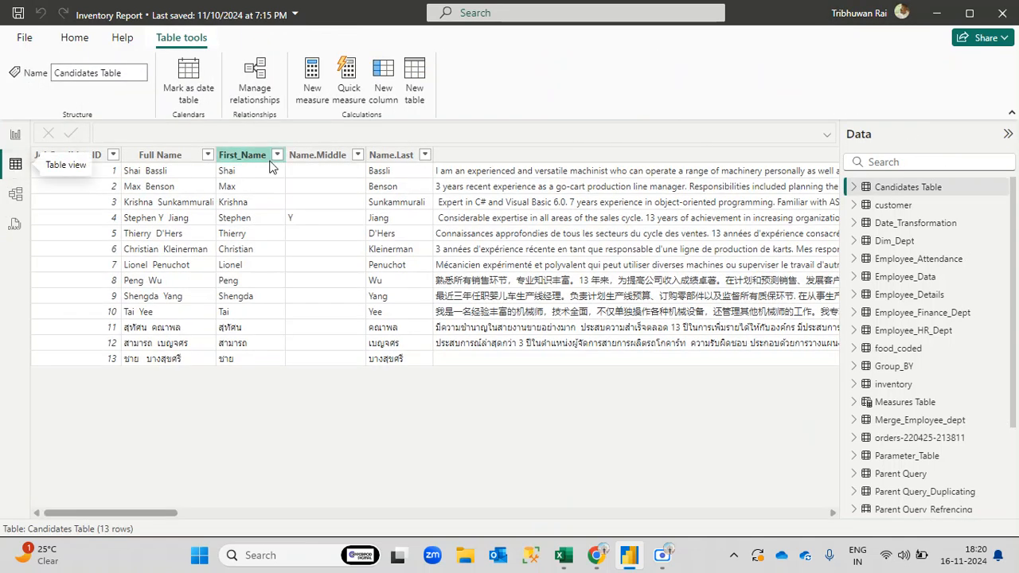
{"action": "scroll", "coordinate": [910, 382], "scroll_direction": "down", "scroll_amount": 3}
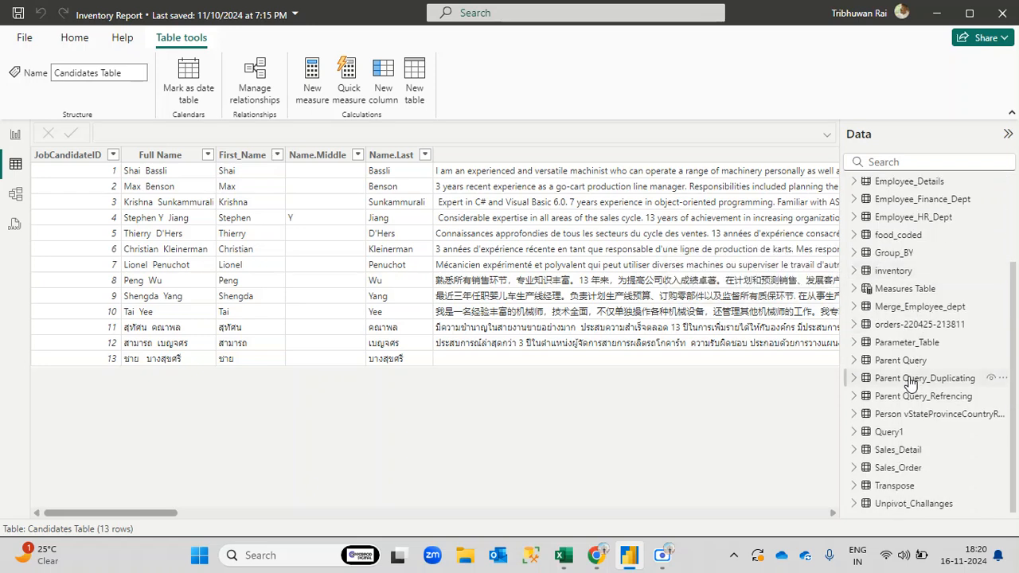
{"action": "scroll", "coordinate": [913, 203], "scroll_direction": "up", "scroll_amount": 3}
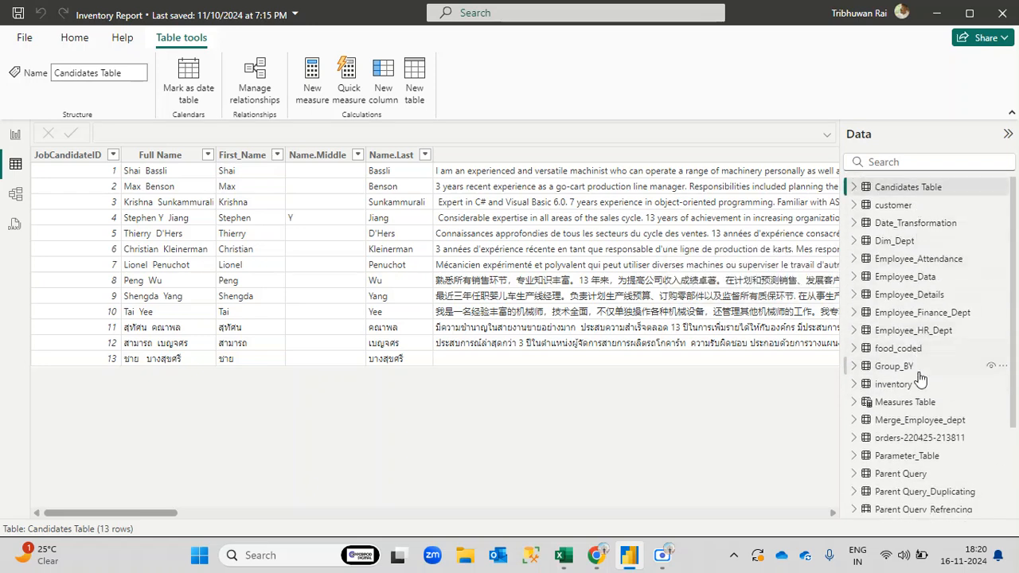
{"action": "scroll", "coordinate": [916, 348], "scroll_direction": "down", "scroll_amount": 2}
{"action": "scroll", "coordinate": [916, 348], "scroll_direction": "down", "scroll_amount": 1}
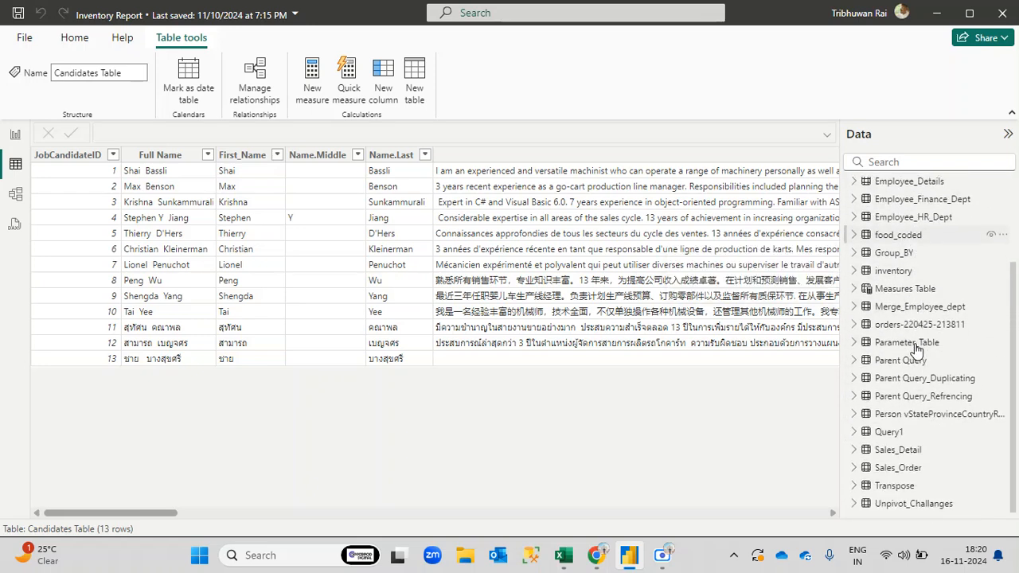
{"action": "left_click", "coordinate": [914, 452]}
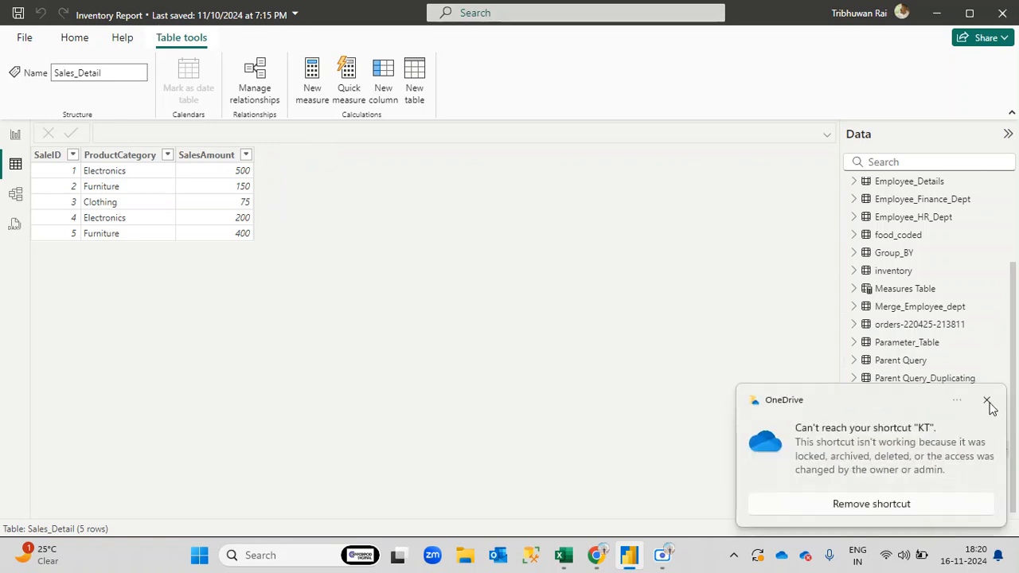
Add a calculated column to the Sales_Detail table and begin its formula as Sales_Category = IF(
{"action": "left_click", "coordinate": [986, 400]}
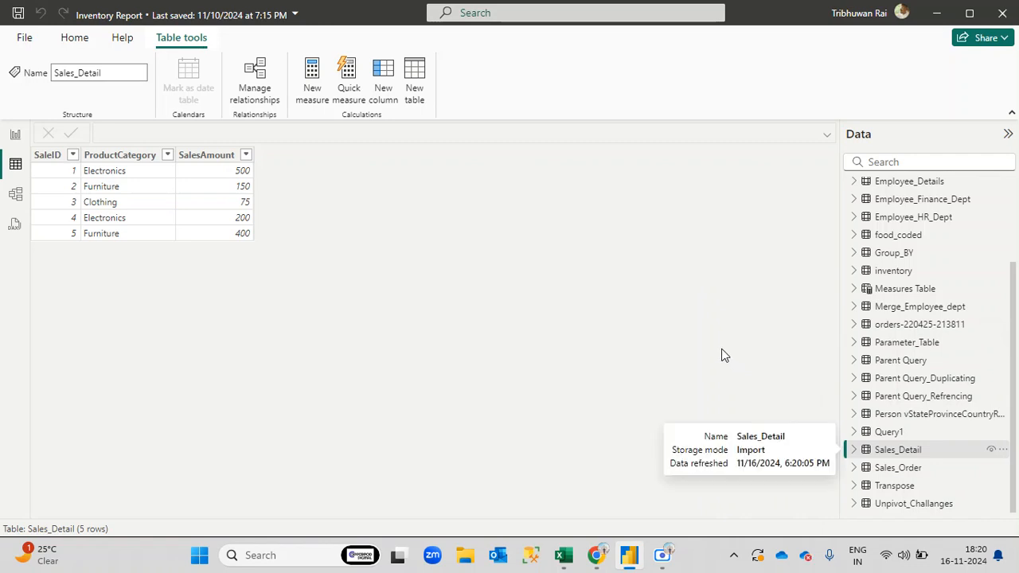
{"action": "left_click", "coordinate": [1000, 452]}
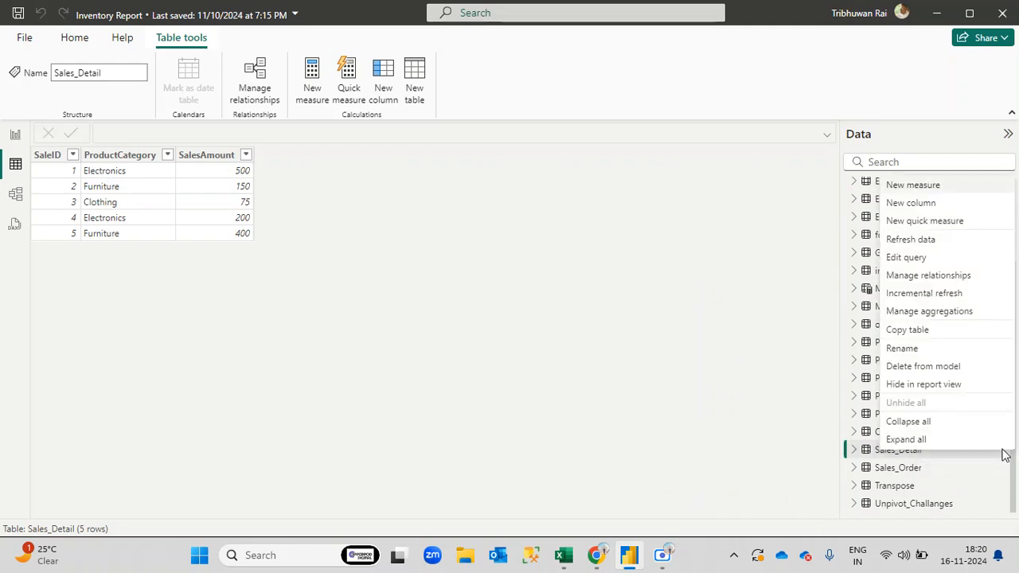
{"action": "left_click", "coordinate": [907, 203]}
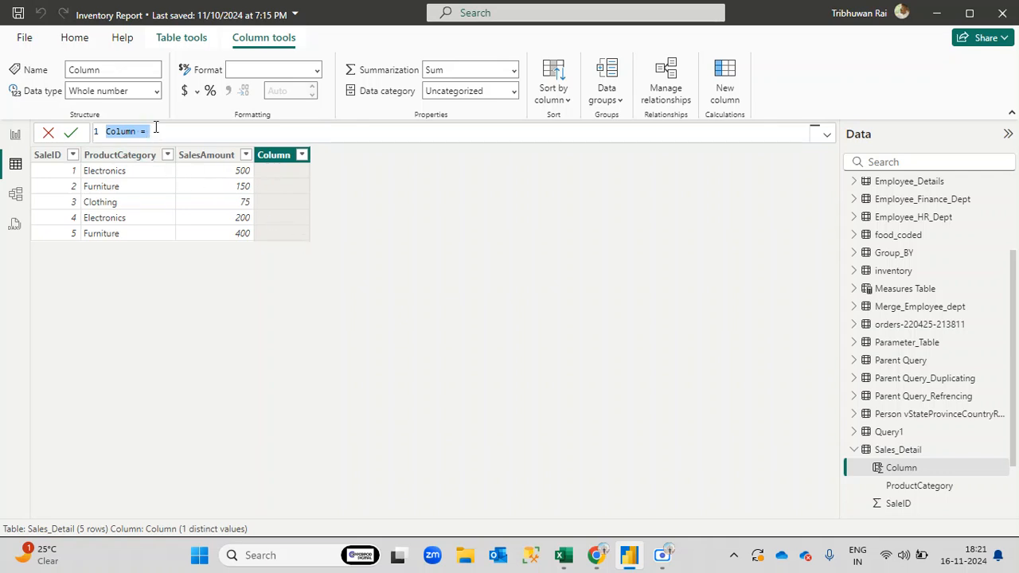
{"action": "type", "text": "Sa"}
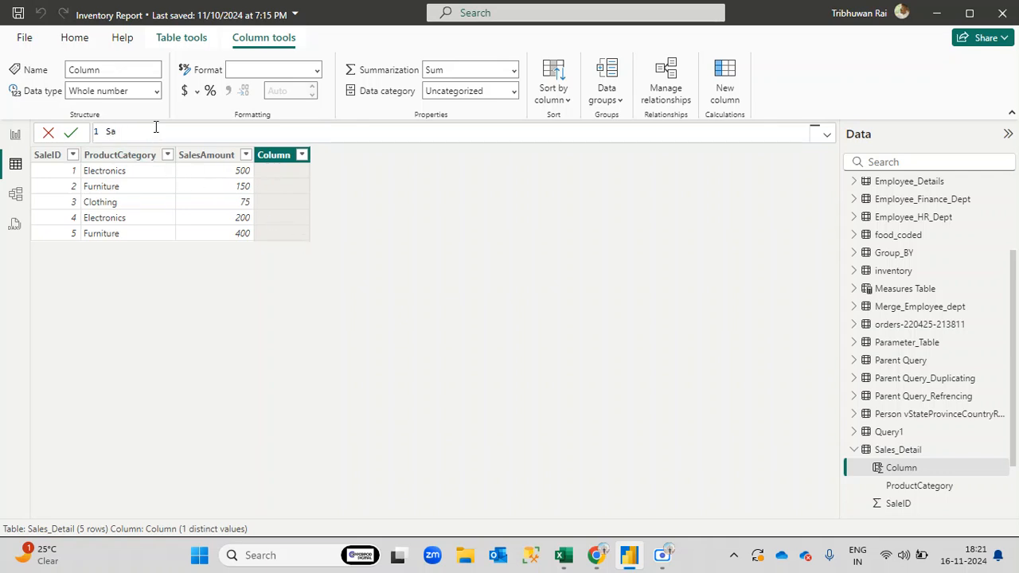
{"action": "type", "text": "les_Category ="}
{"action": "type", "text": "IF"}
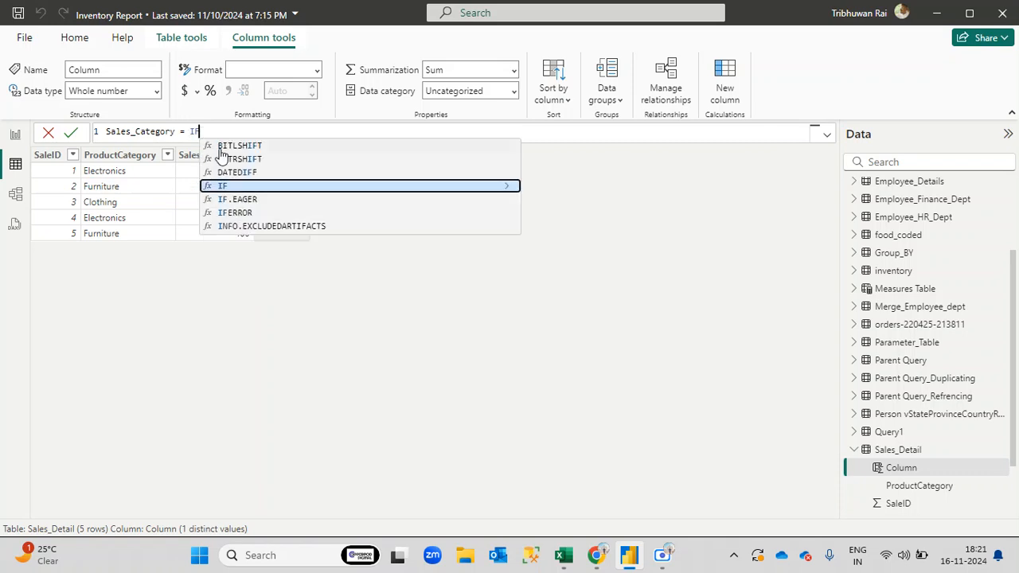
{"action": "type", "text": "("}
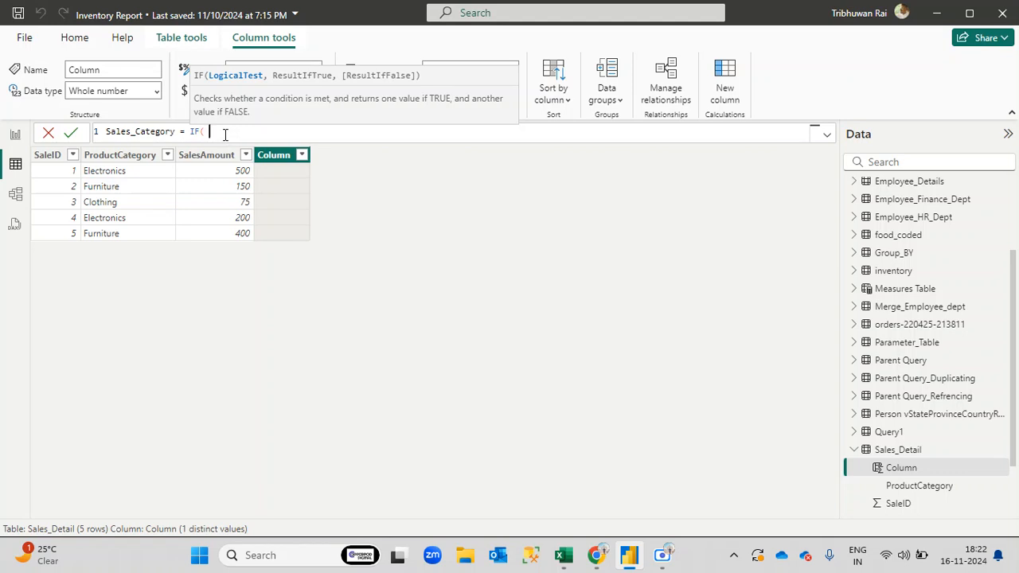
Reference Sales_Detail[SalesAmount] in the IF function's logical test, followed by a comma, and enlarge the formula text
{"action": "type", "text": "Sa"}
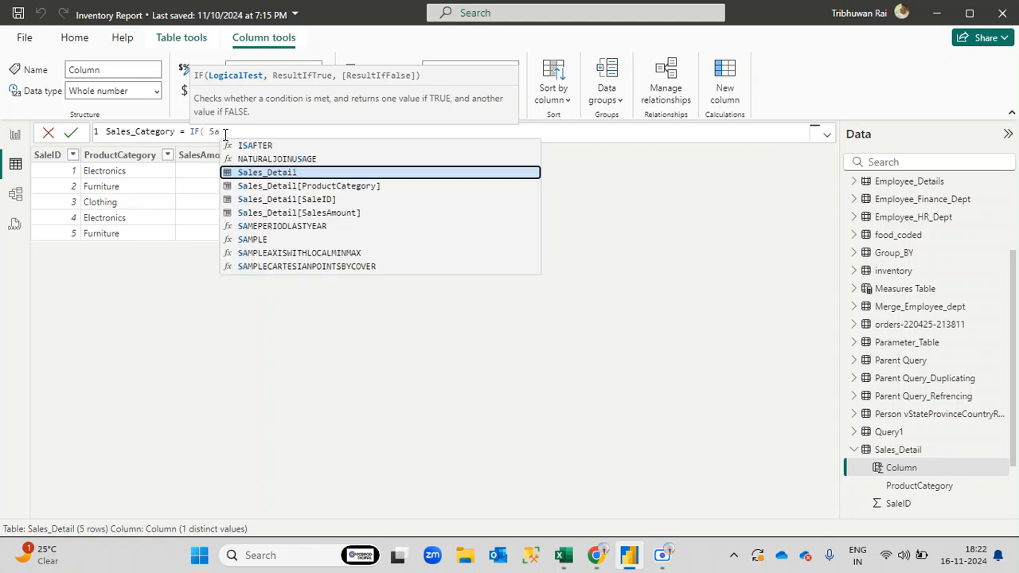
{"action": "type", "text": "les"}
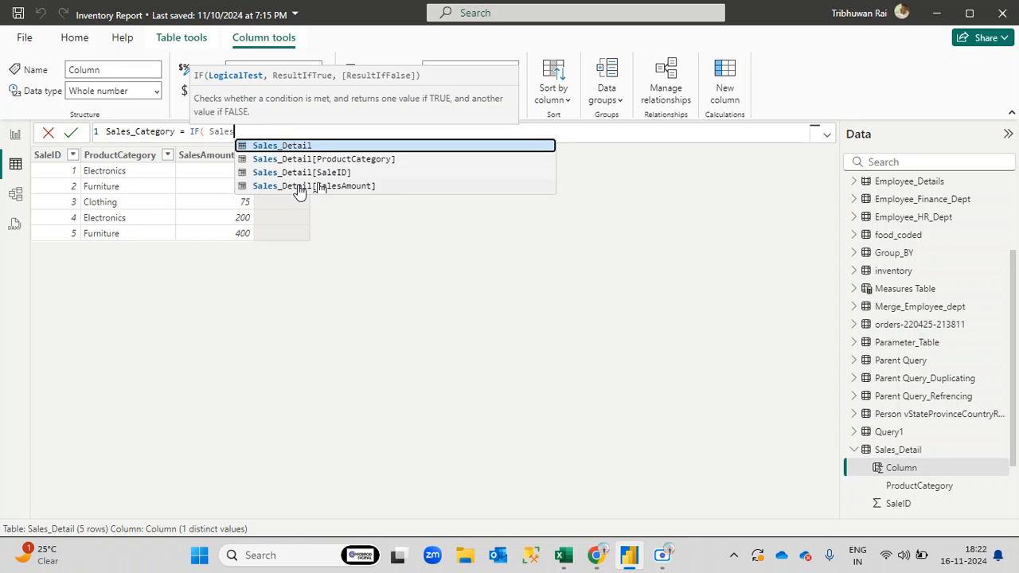
{"action": "left_click", "coordinate": [330, 189]}
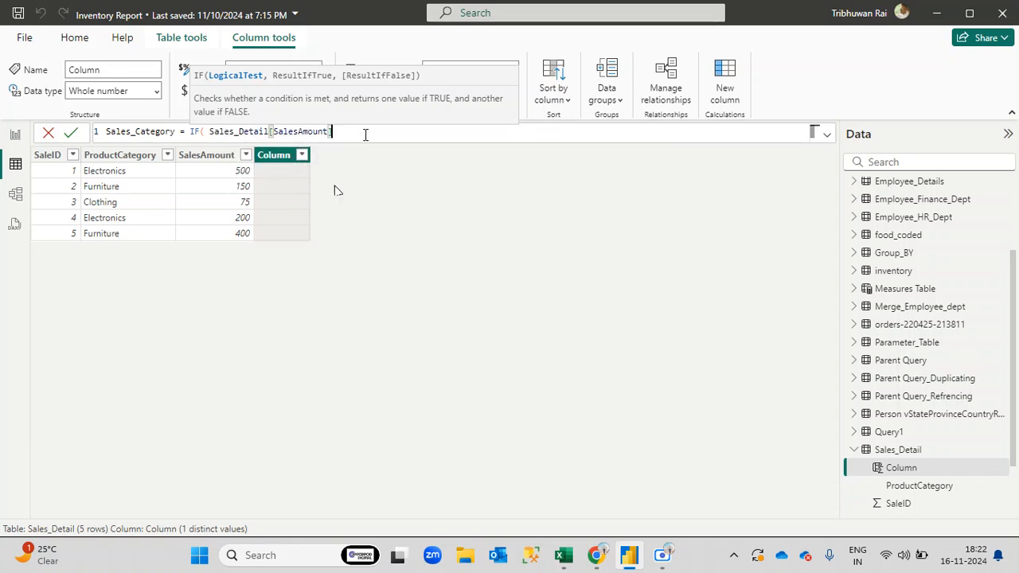
{"action": "scroll", "coordinate": [366, 134], "scroll_direction": "up", "scroll_amount": 4}
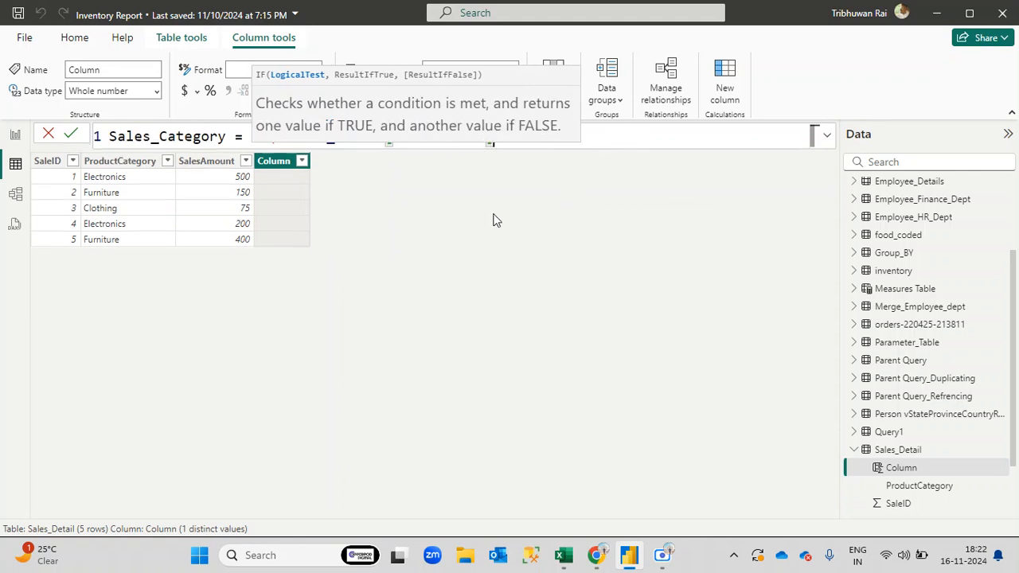
{"action": "type", "text": ","}
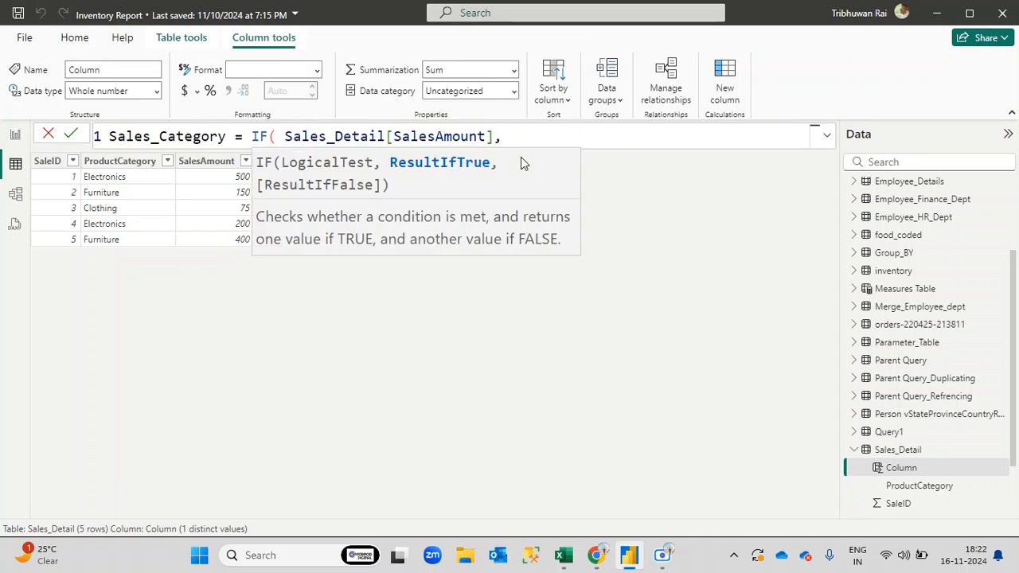
Examine the table name and column name parts of the Sales_Detail[SalesAmount] reference in the formula
{"action": "left_click_drag", "start_coordinate": [251, 136], "coordinate": [497, 142]}
{"action": "left_click", "coordinate": [281, 137]}
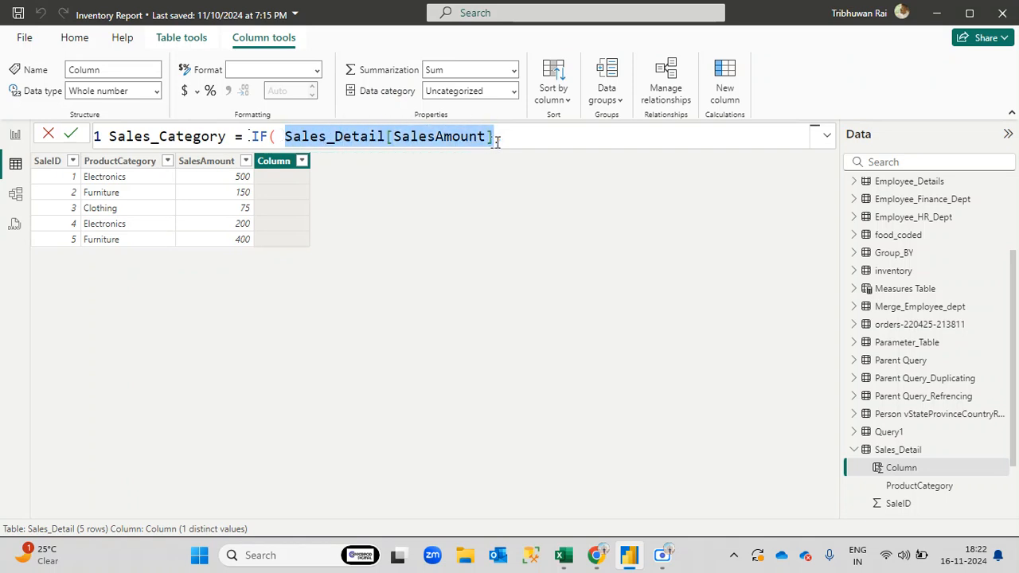
{"action": "left_click", "coordinate": [497, 140]}
{"action": "type", "text": ","}
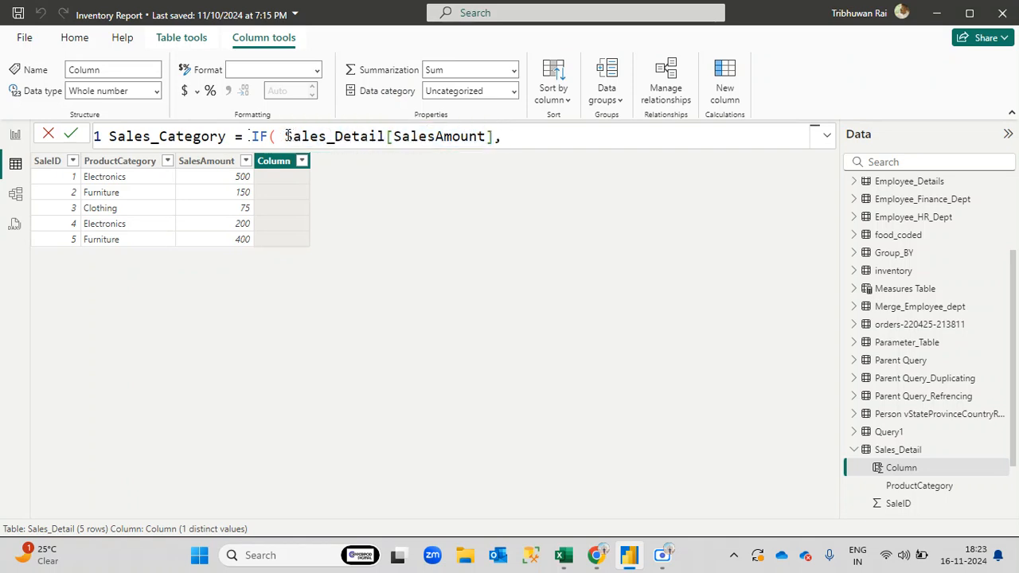
{"action": "left_click_drag", "start_coordinate": [394, 136], "coordinate": [489, 137]}
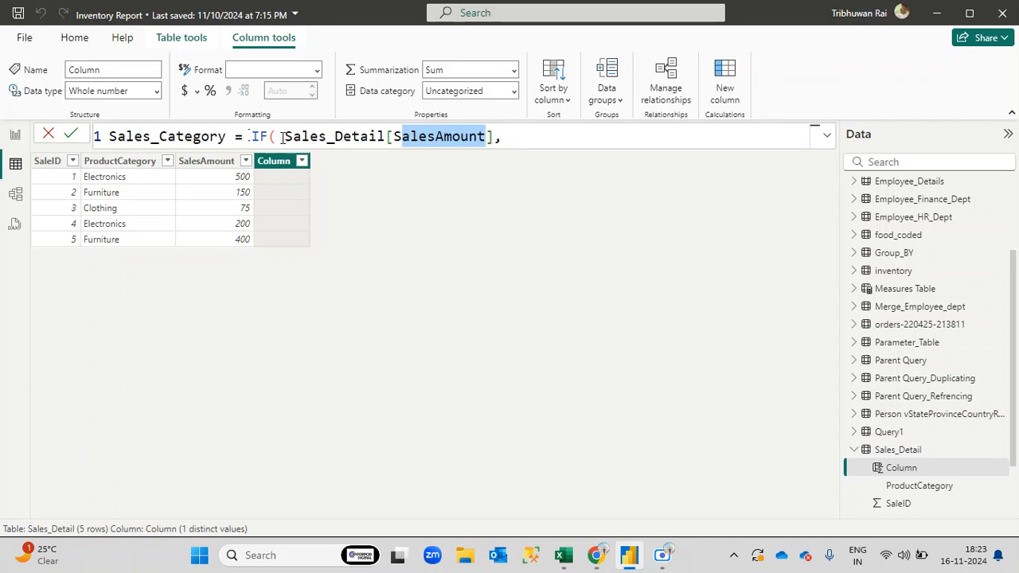
{"action": "left_click_drag", "start_coordinate": [283, 136], "coordinate": [387, 137]}
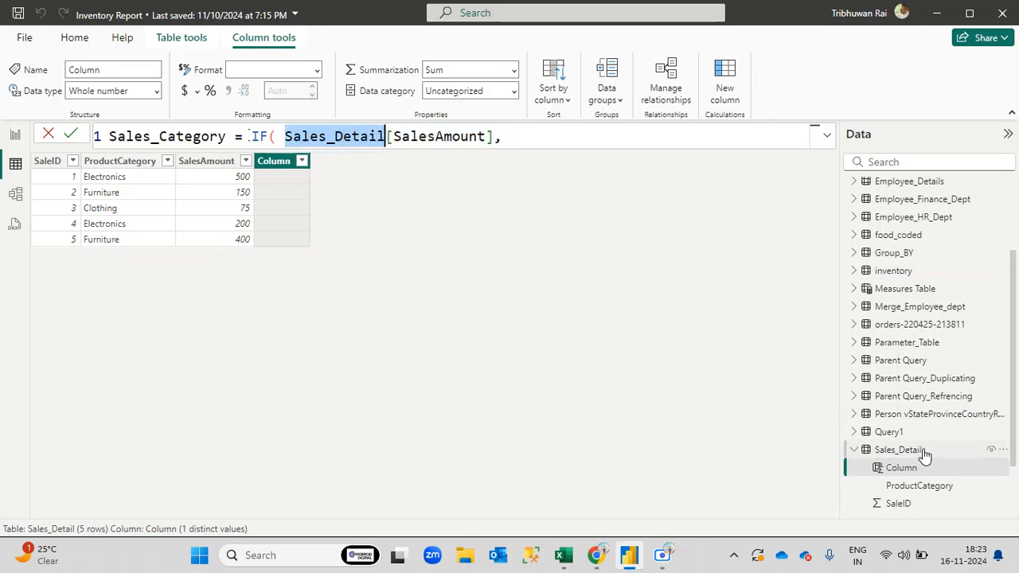
{"action": "left_click", "coordinate": [288, 136]}
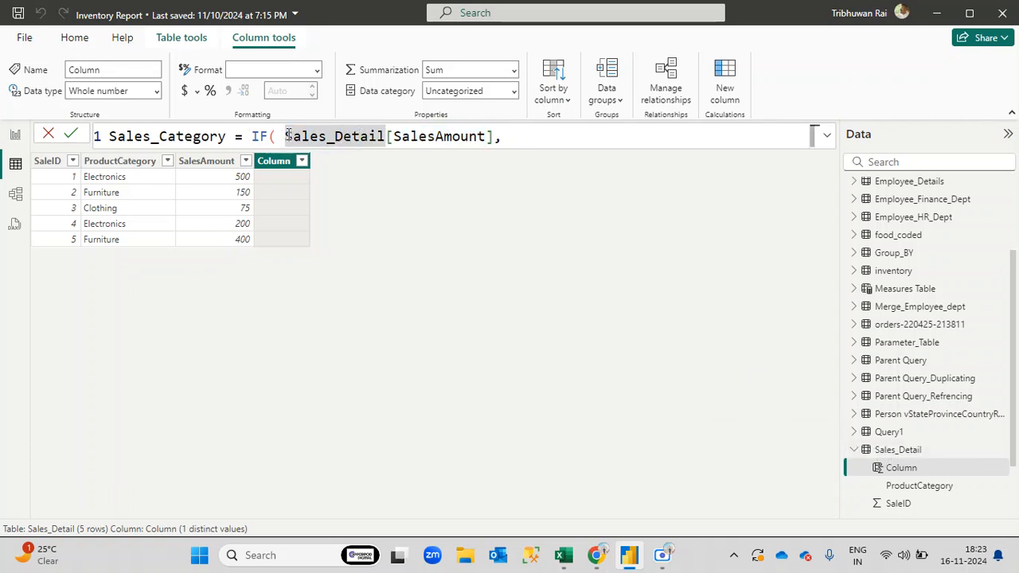
{"action": "left_click_drag", "start_coordinate": [288, 136], "coordinate": [491, 137]}
{"action": "left_click", "coordinate": [388, 136]}
{"action": "left_click", "coordinate": [491, 137]}
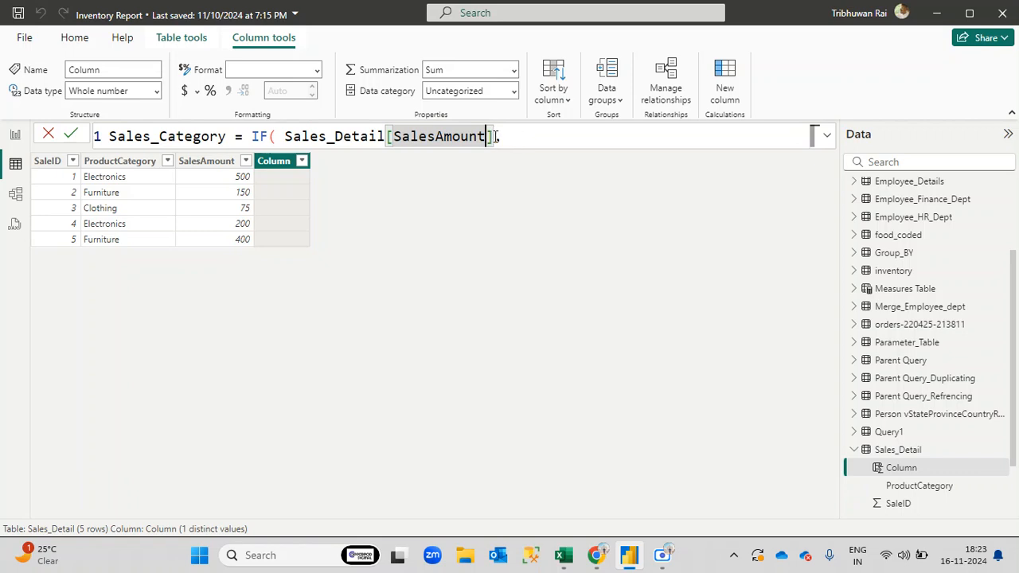
Complete the IF logical test as Sales_Detail[SalesAmount]>=400 ahead of the comma
{"action": "left_click", "coordinate": [495, 136]}
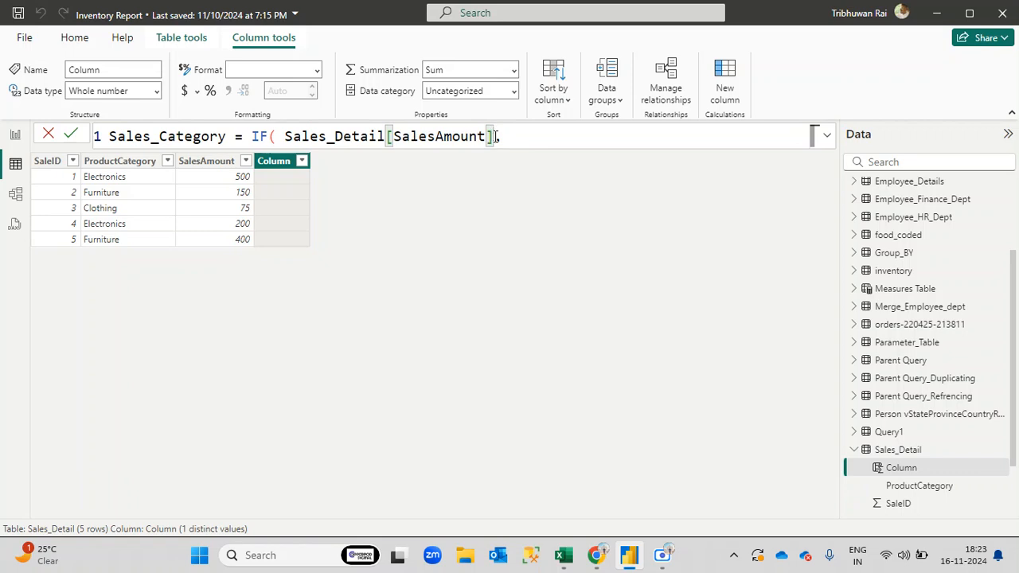
{"action": "type", "text": ","}
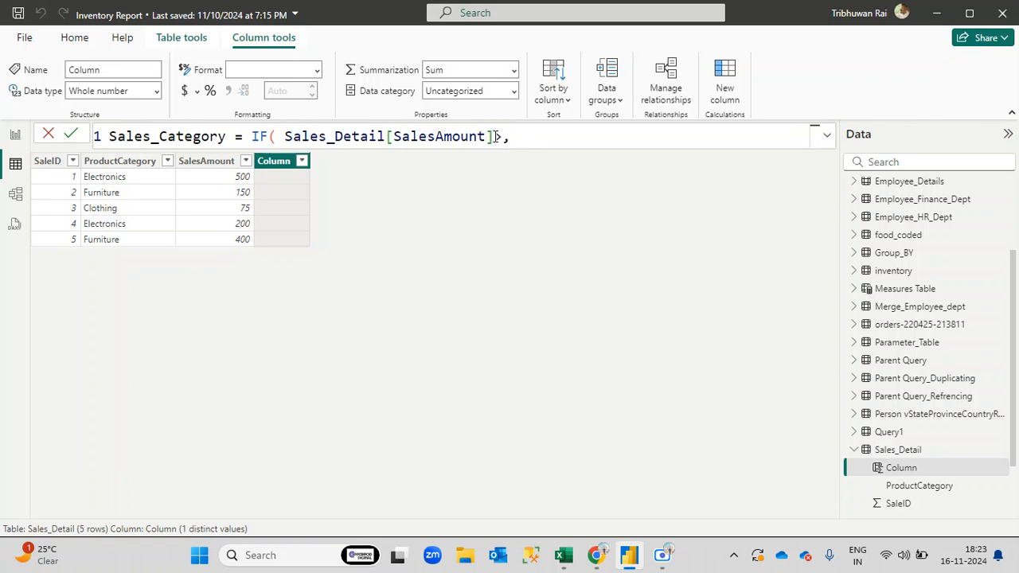
{"action": "type", "text": "=400"}
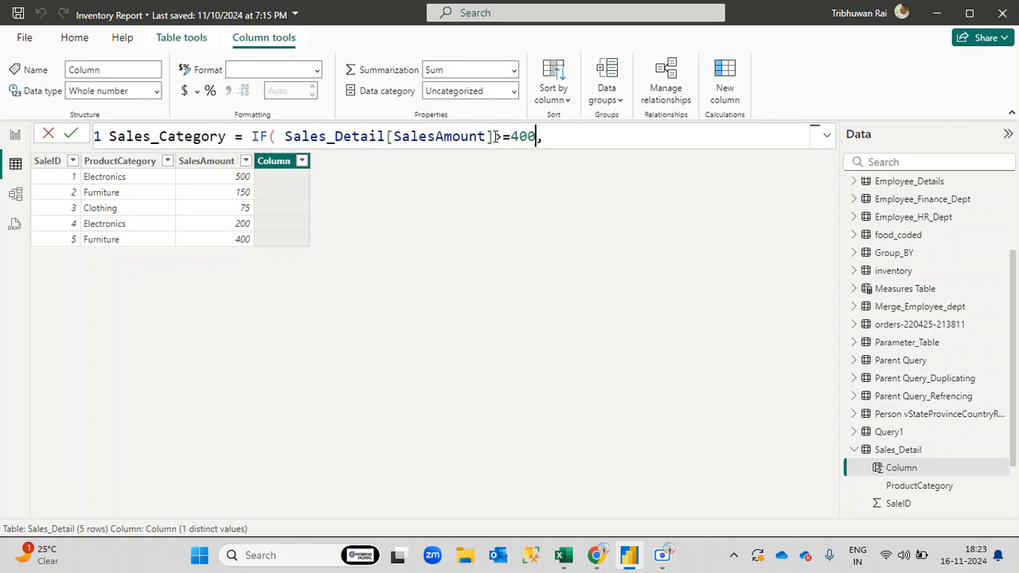
{"action": "left_click", "coordinate": [577, 136]}
{"action": "left_click_drag", "start_coordinate": [284, 136], "coordinate": [505, 137]}
{"action": "left_click", "coordinate": [521, 137]}
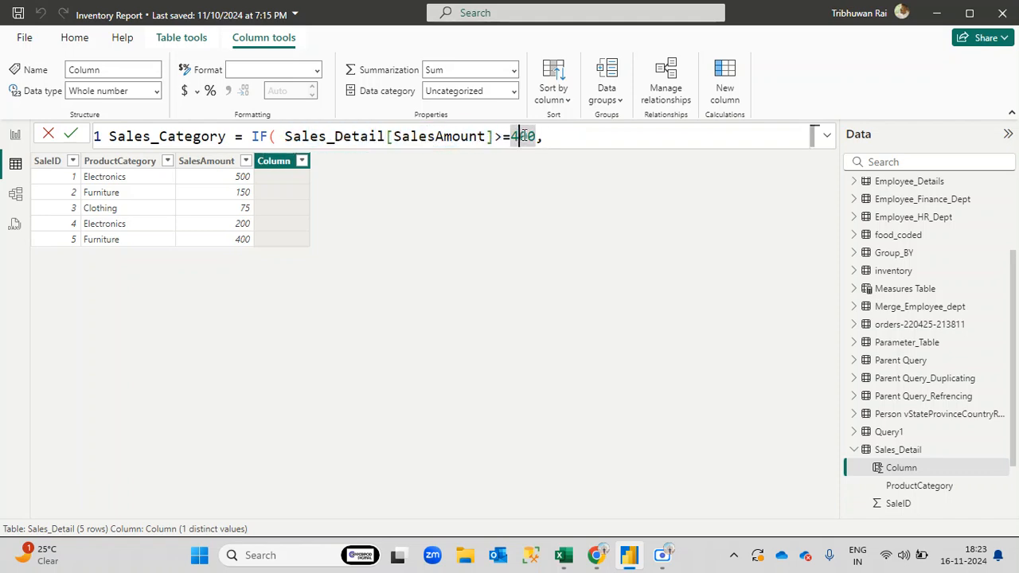
{"action": "left_click", "coordinate": [562, 138]}
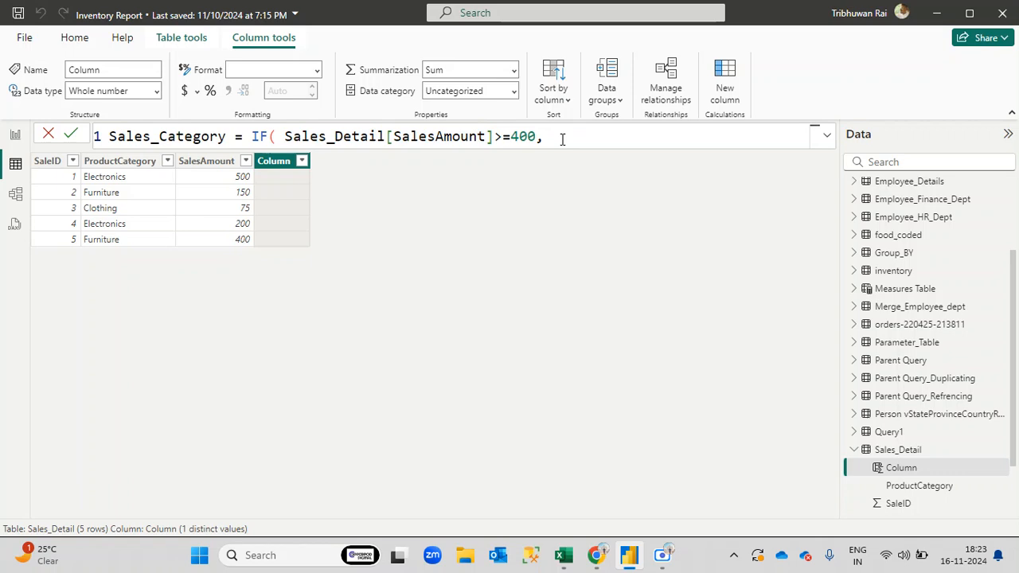
Enter "High Sales" as the IF result when the condition is true, and compare it with the logical test
{"action": "type", "text": "\"High Sales"}
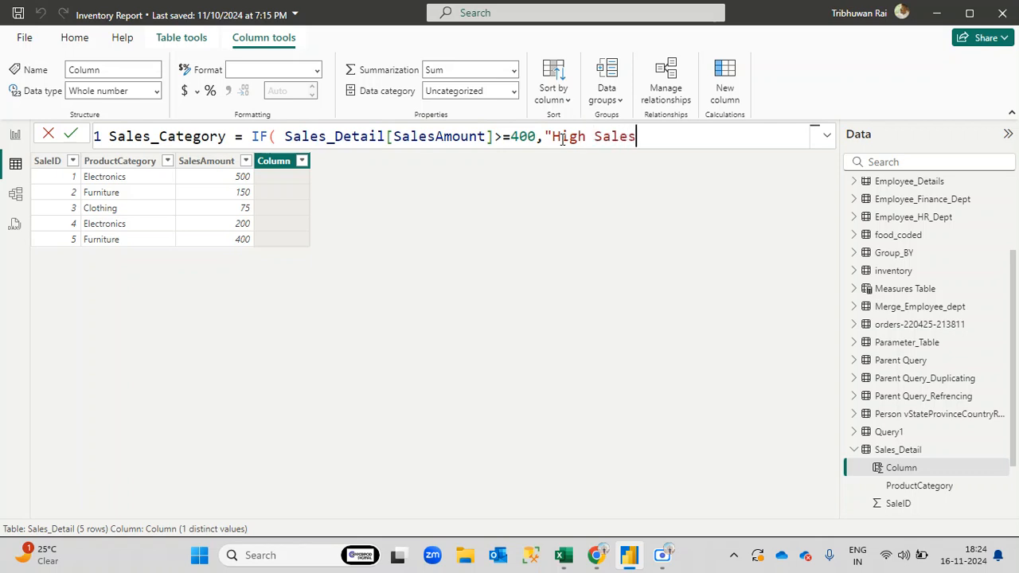
{"action": "type", "text": "\","}
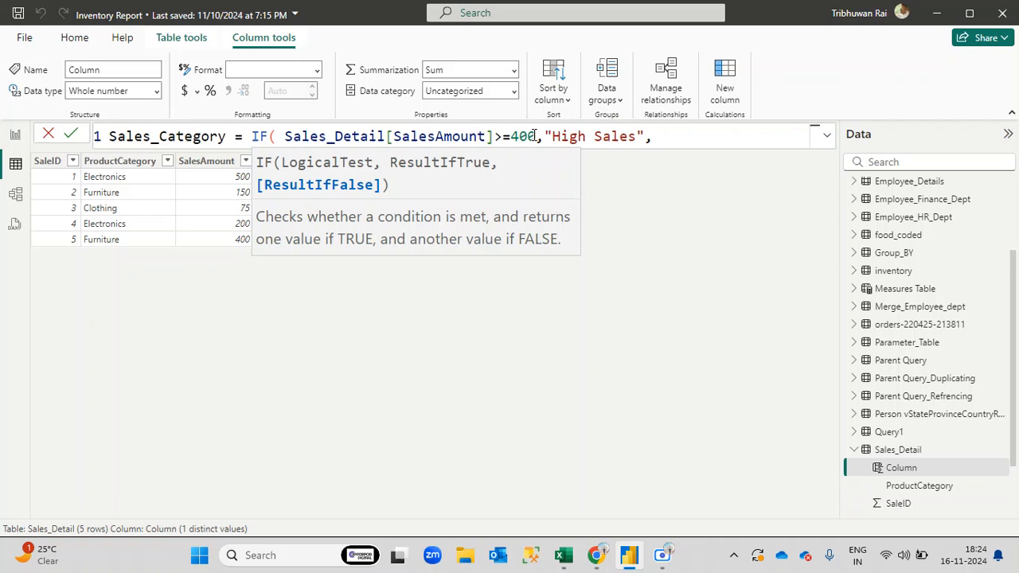
{"action": "left_click_drag", "start_coordinate": [536, 137], "coordinate": [277, 137]}
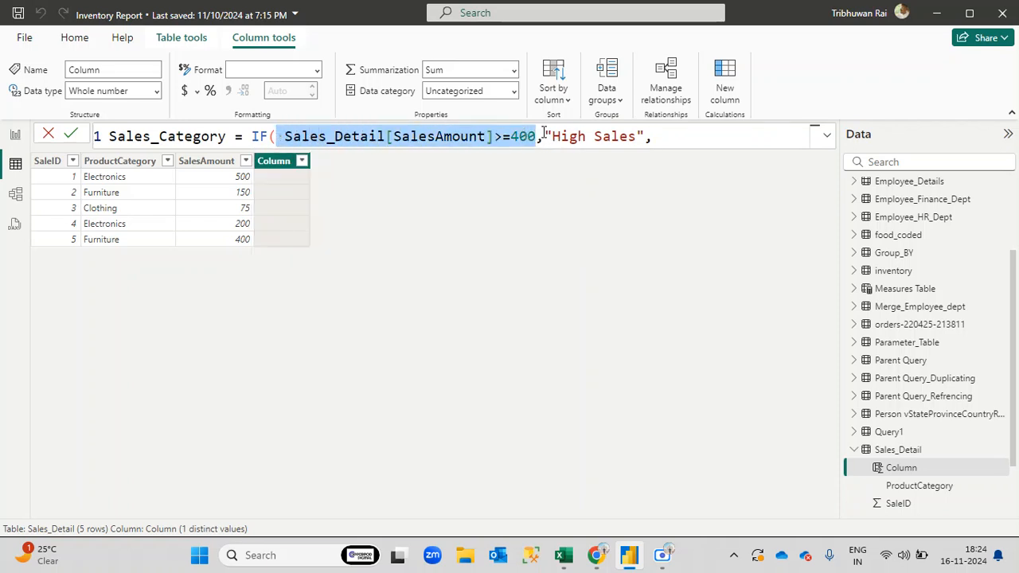
{"action": "left_click_drag", "start_coordinate": [544, 137], "coordinate": [645, 135]}
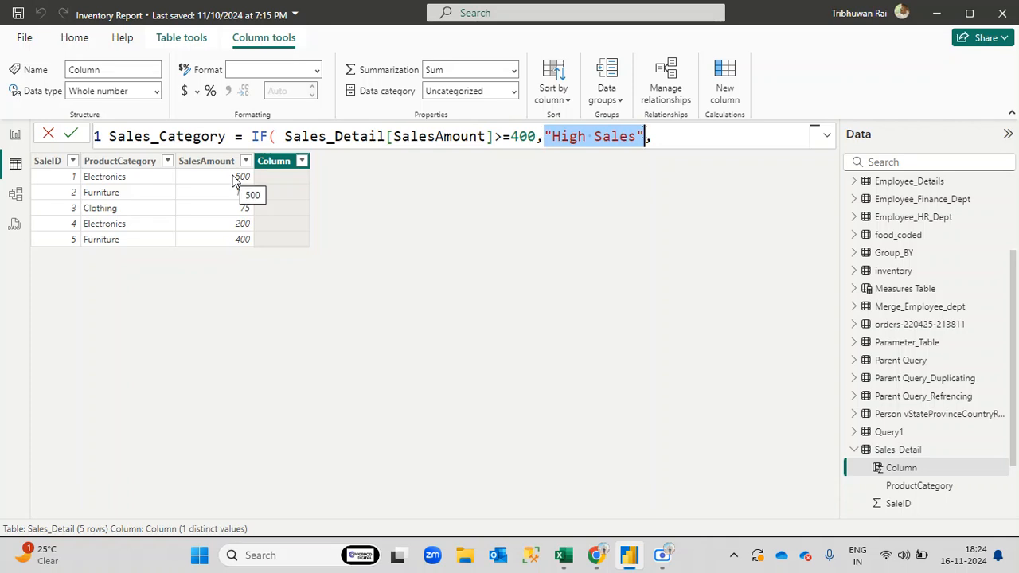
{"action": "left_click_drag", "start_coordinate": [536, 136], "coordinate": [285, 136]}
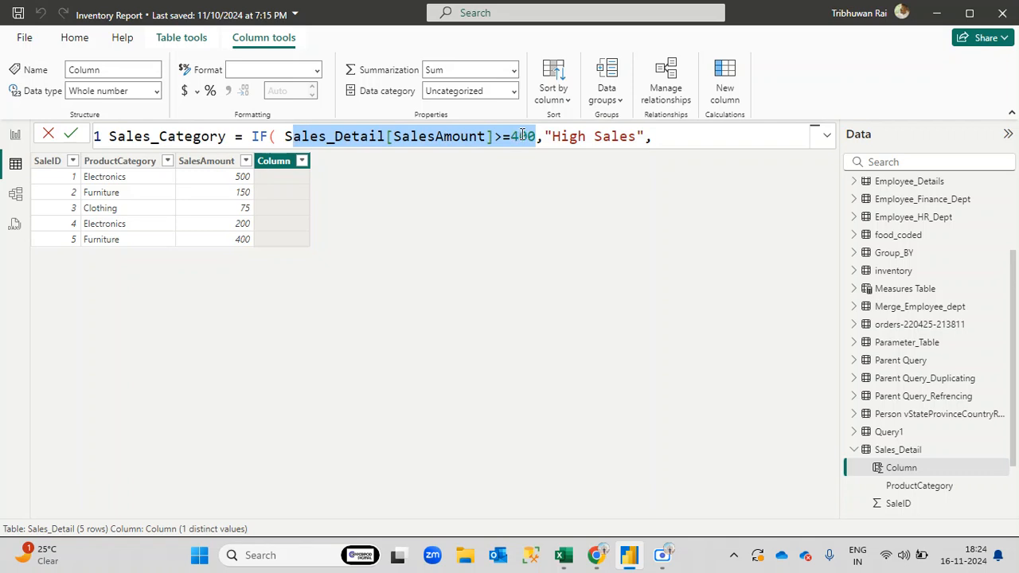
{"action": "left_click_drag", "start_coordinate": [545, 136], "coordinate": [629, 136]}
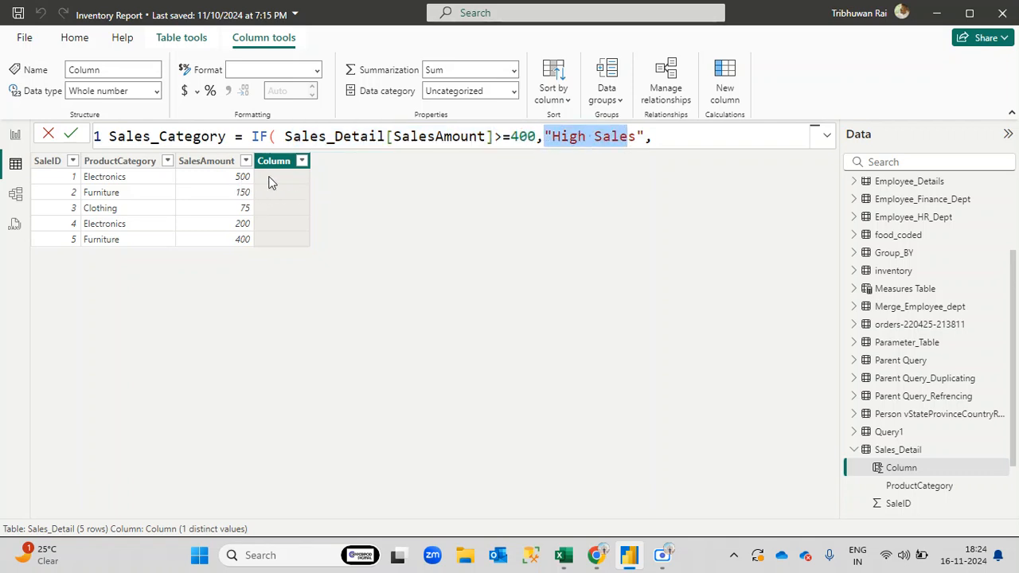
{"action": "left_click", "coordinate": [660, 138]}
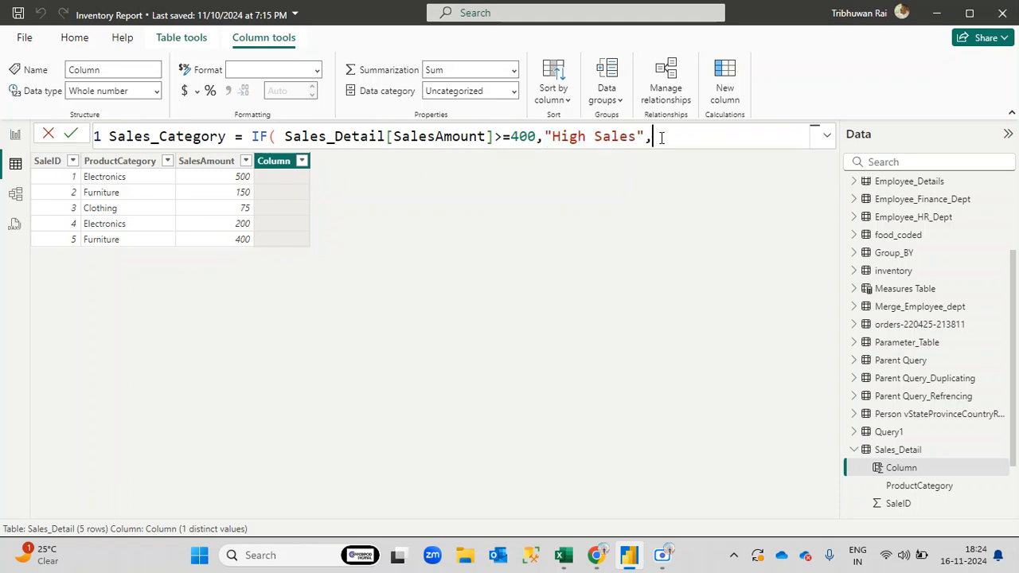
Enter "Low Sales" as the IF result when the condition is false, and review both result texts
{"action": "left_click", "coordinate": [537, 137]}
{"action": "left_click_drag", "start_coordinate": [537, 137], "coordinate": [287, 136]}
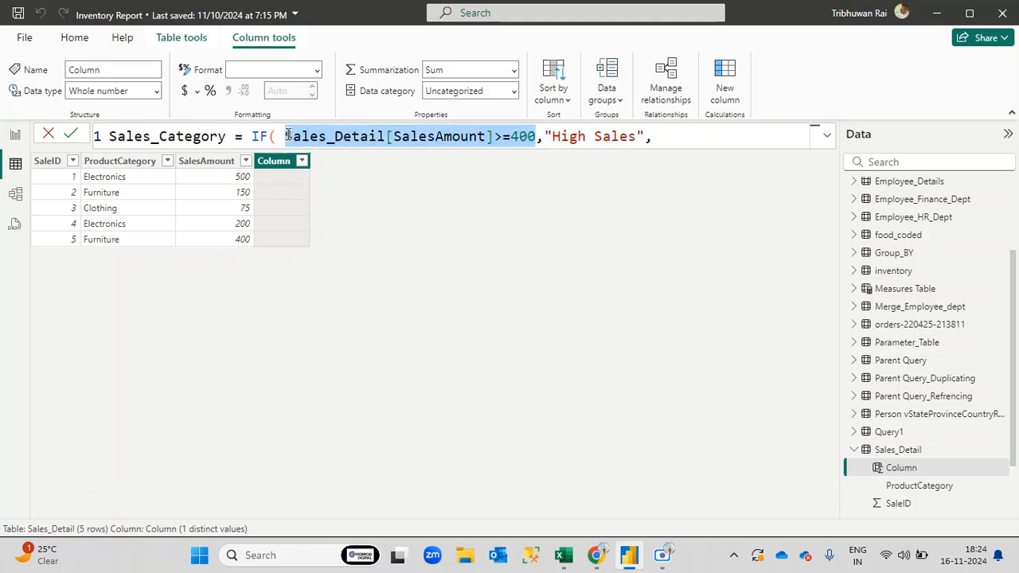
{"action": "left_click", "coordinate": [665, 133]}
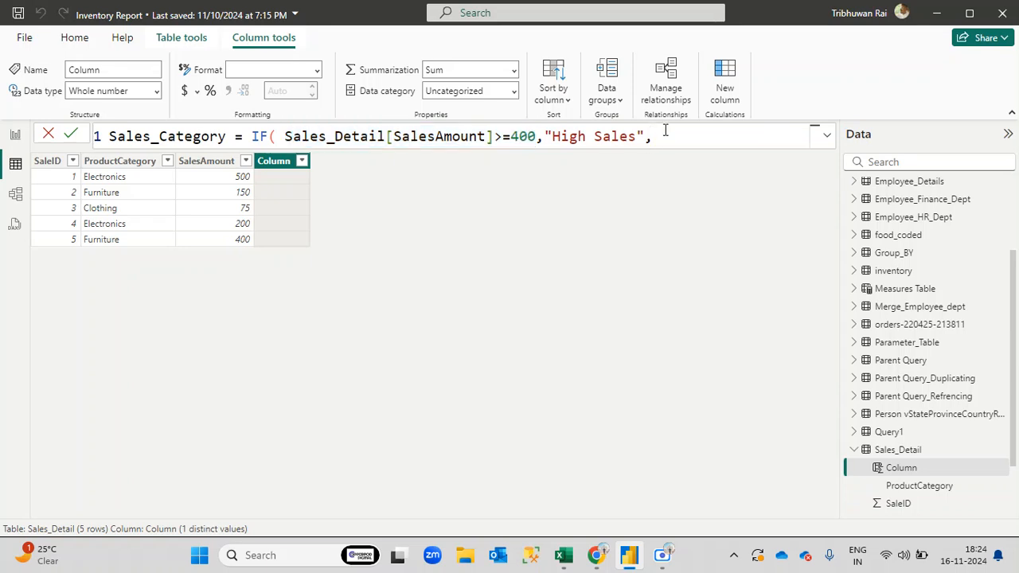
{"action": "type", "text": "\"Low Sales"}
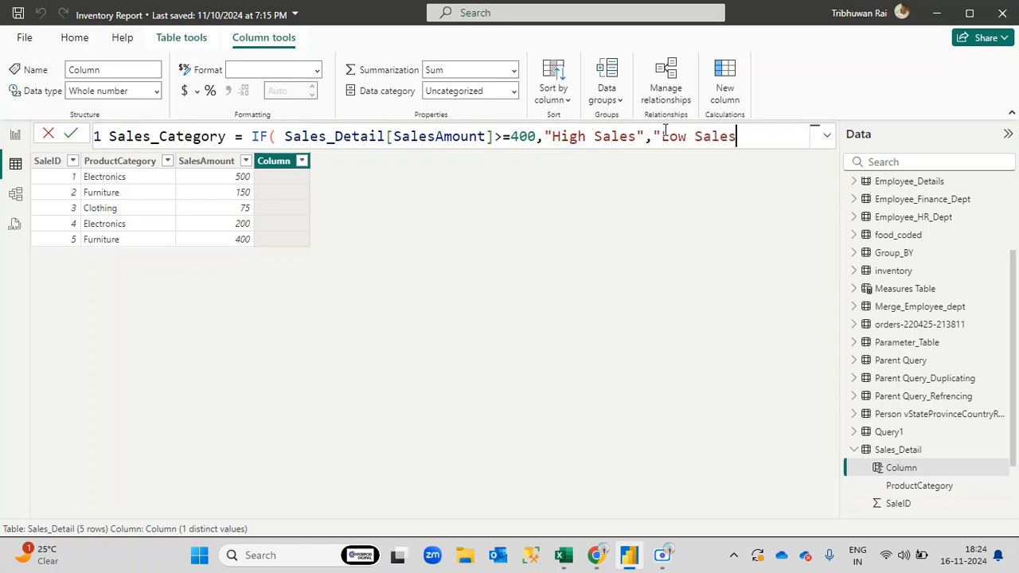
{"action": "type", "text": "\""}
{"action": "left_click_drag", "start_coordinate": [662, 134], "coordinate": [726, 138]}
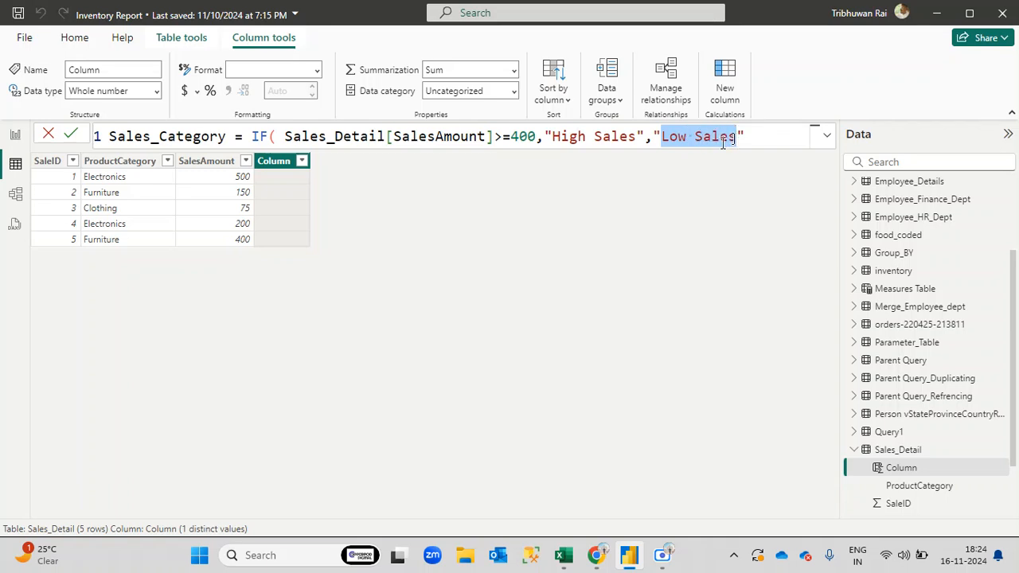
{"action": "left_click_drag", "start_coordinate": [638, 136], "coordinate": [552, 135]}
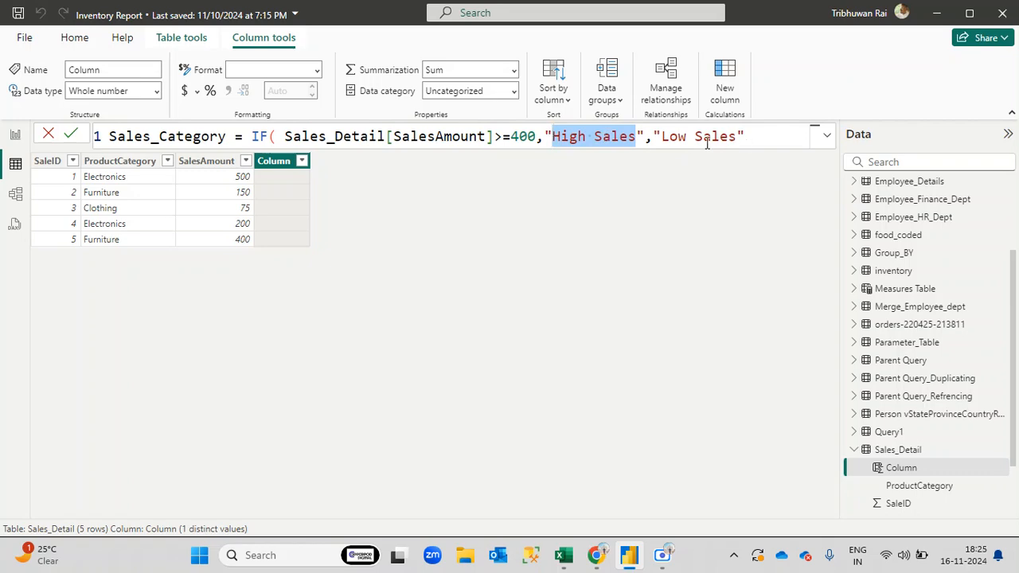
{"action": "left_click", "coordinate": [760, 135]}
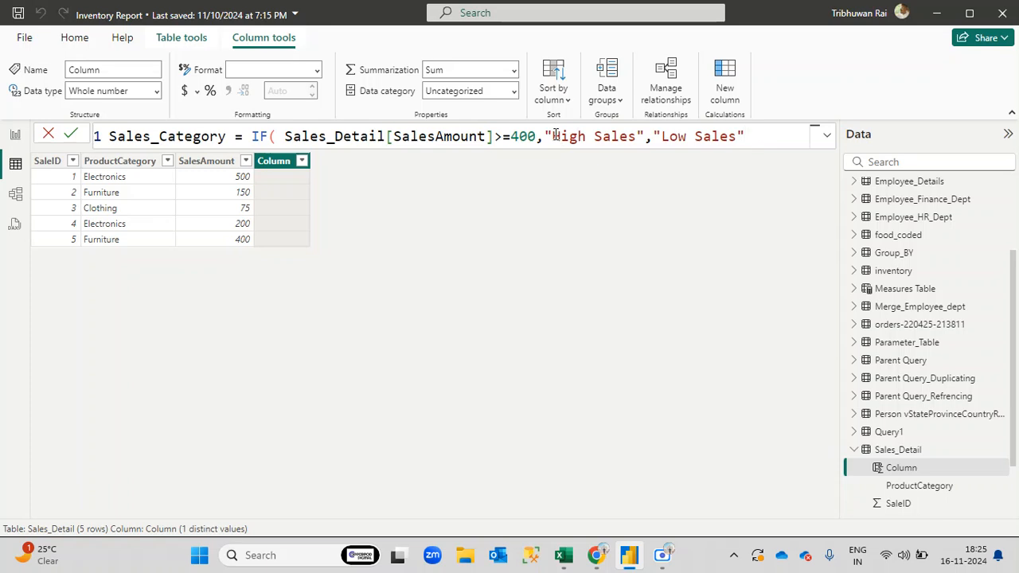
Review the "High Sales" text, close the IF function's parenthesis after "Low Sales", and commit the Sales_Category formula
{"action": "left_click_drag", "start_coordinate": [552, 136], "coordinate": [545, 136]}
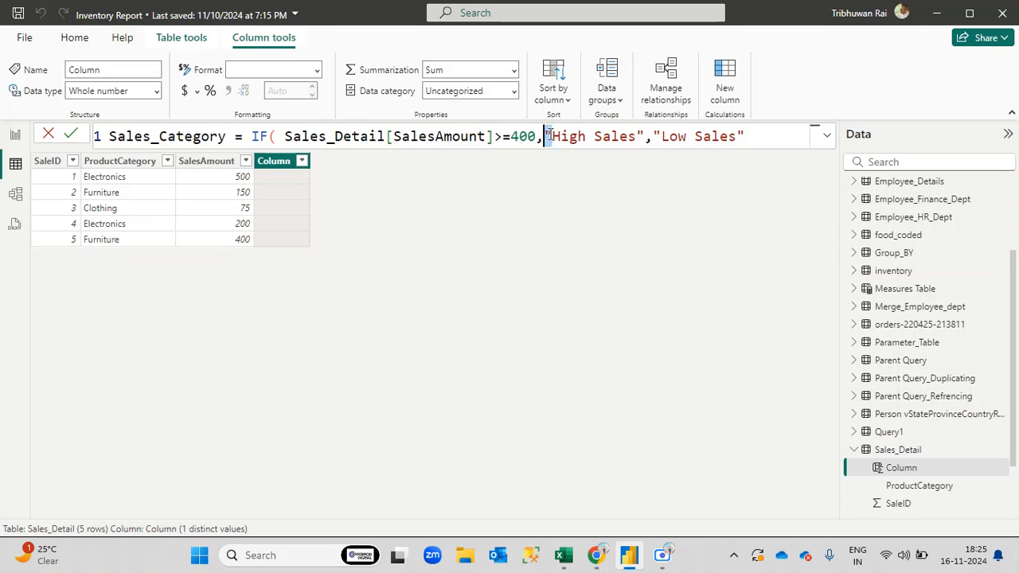
{"action": "left_click", "coordinate": [635, 136]}
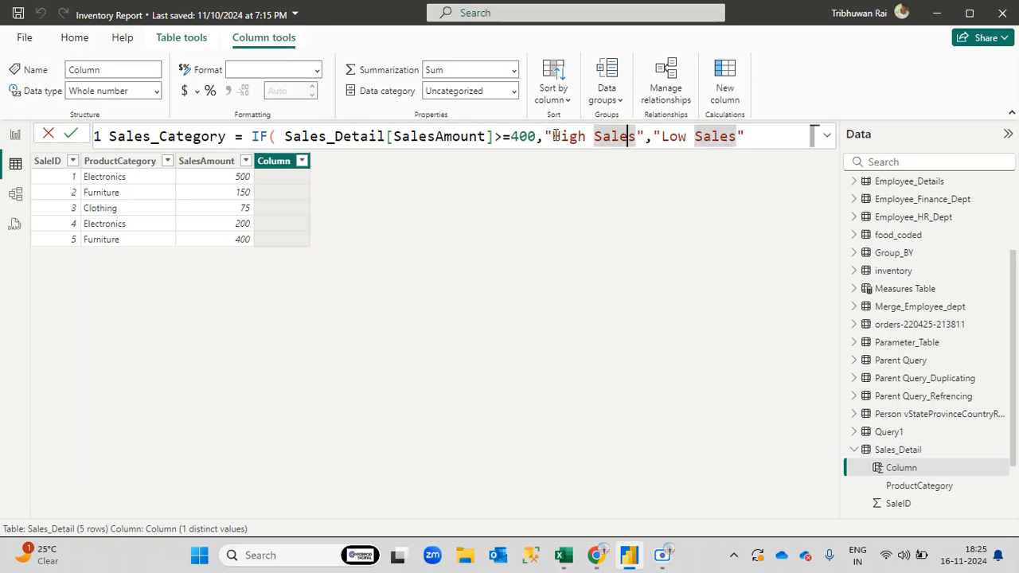
{"action": "left_click_drag", "start_coordinate": [553, 136], "coordinate": [637, 136]}
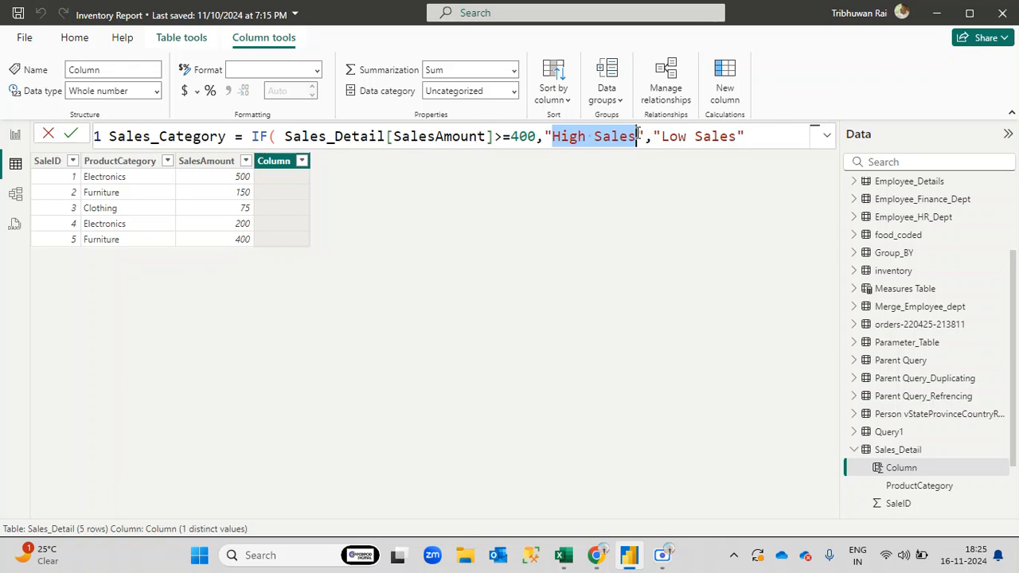
{"action": "left_click", "coordinate": [765, 136]}
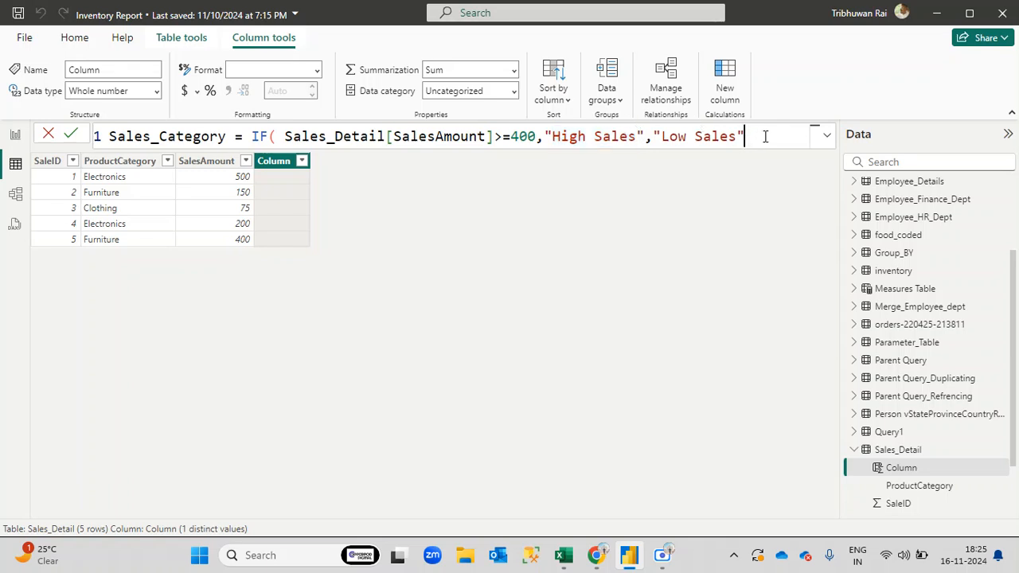
{"action": "type", "text": ")"}
{"action": "key", "text": "Return"}
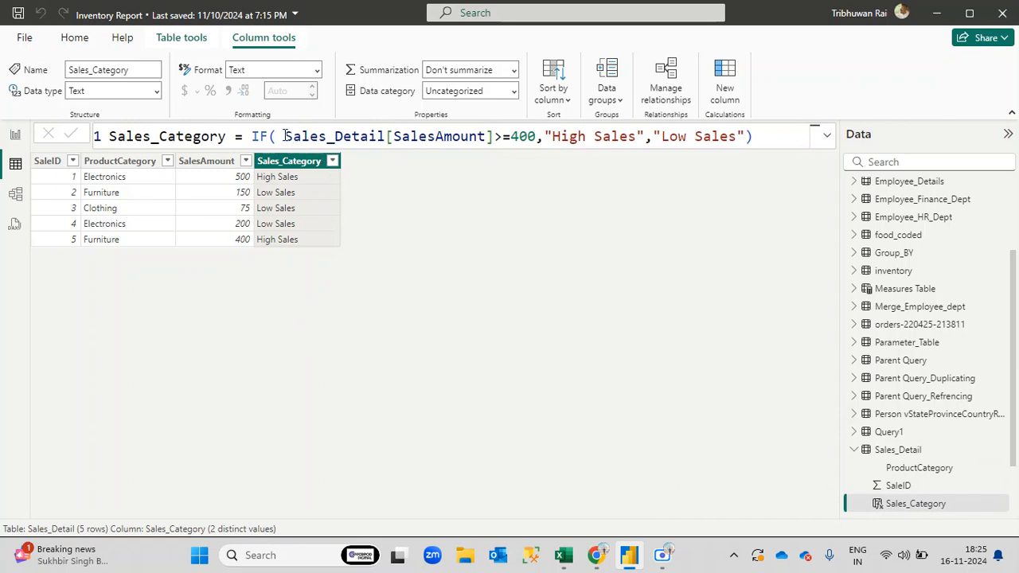
Compare the Sales_Detail[SalesAmount]>=400 test with the first row's ProductCategory, SalesAmount and Sales_Category values
{"action": "left_click_drag", "start_coordinate": [285, 136], "coordinate": [536, 137]}
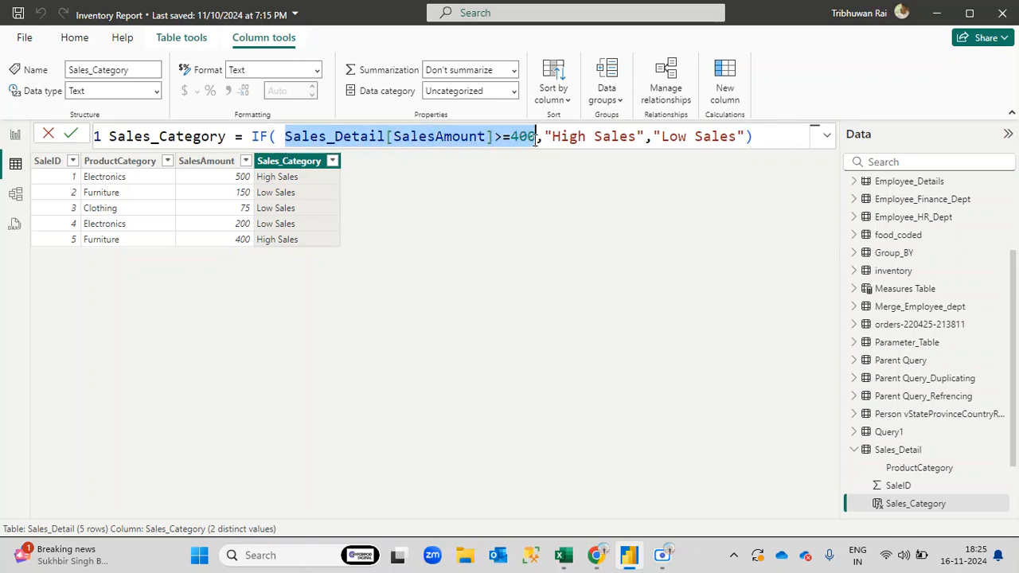
{"action": "left_click_drag", "start_coordinate": [538, 140], "coordinate": [285, 141]}
{"action": "left_click", "coordinate": [44, 179]}
{"action": "left_click", "coordinate": [112, 180]}
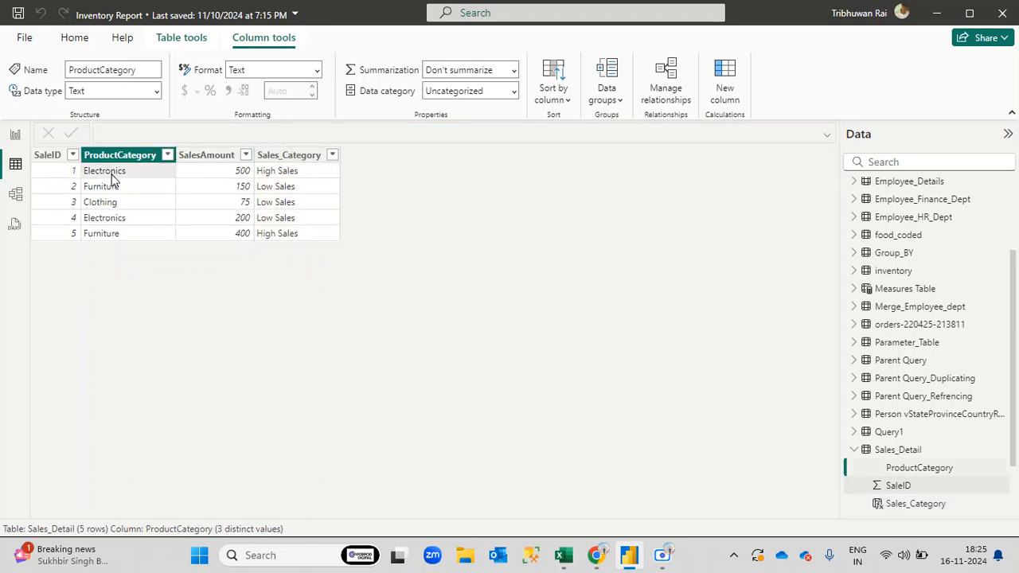
{"action": "left_click", "coordinate": [206, 172]}
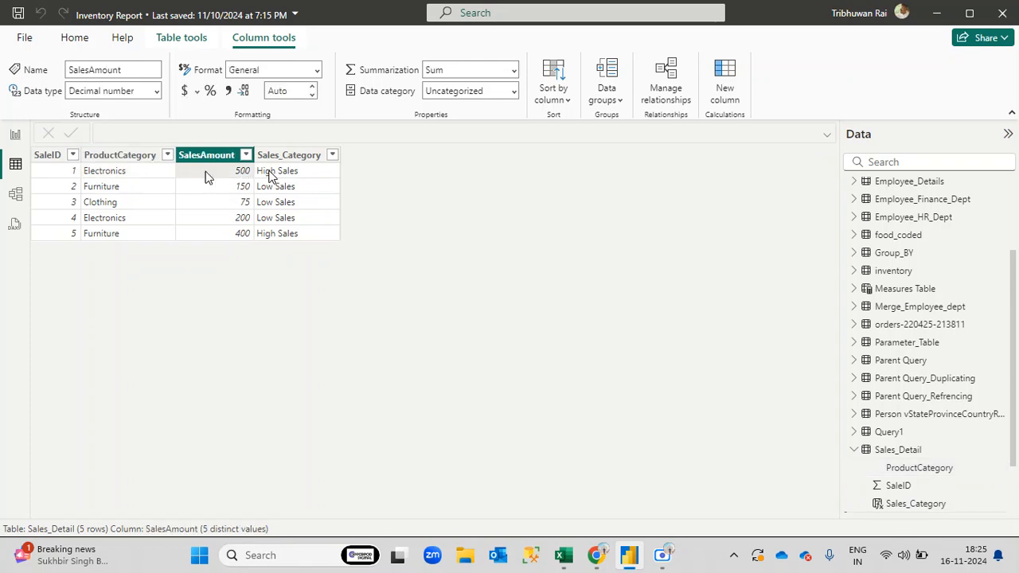
{"action": "left_click", "coordinate": [272, 173]}
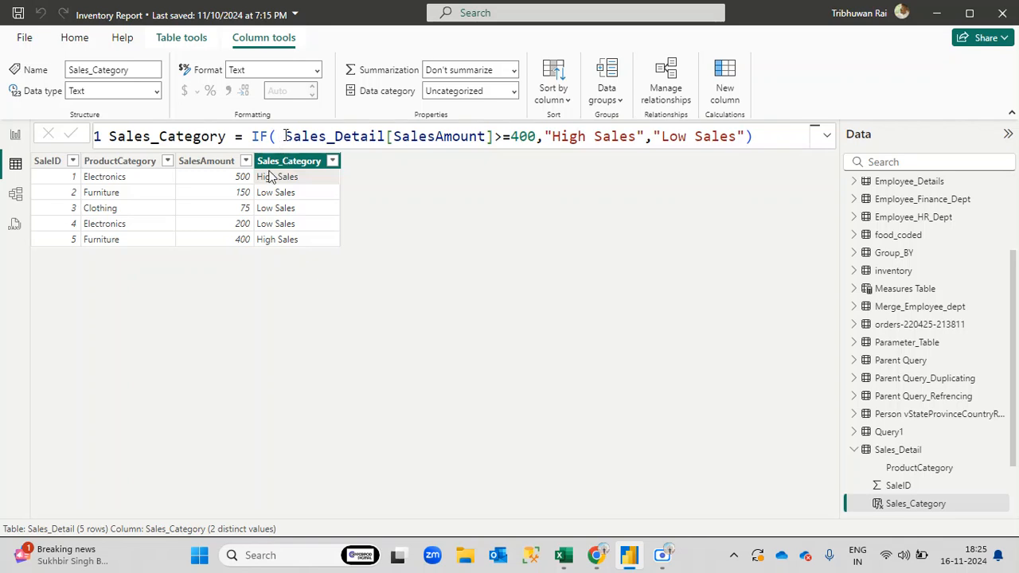
{"action": "left_click_drag", "start_coordinate": [285, 136], "coordinate": [496, 139]}
{"action": "left_click", "coordinate": [211, 160]}
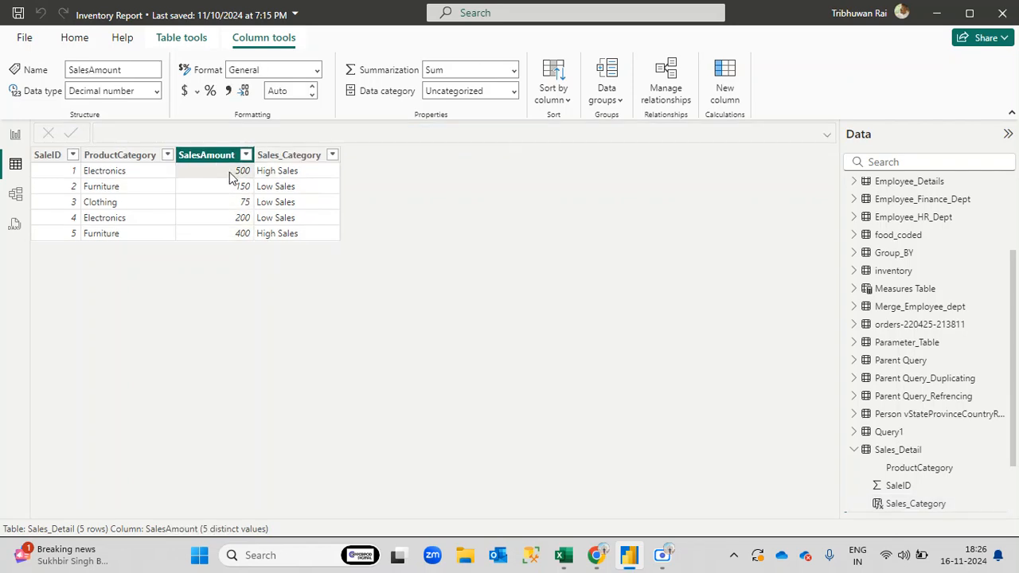
{"action": "left_click", "coordinate": [280, 175]}
Examine how the formula's logical test relates to its "High Sales" and "Low Sales" results
{"action": "left_click_drag", "start_coordinate": [283, 137], "coordinate": [637, 137]}
{"action": "left_click", "coordinate": [546, 137]}
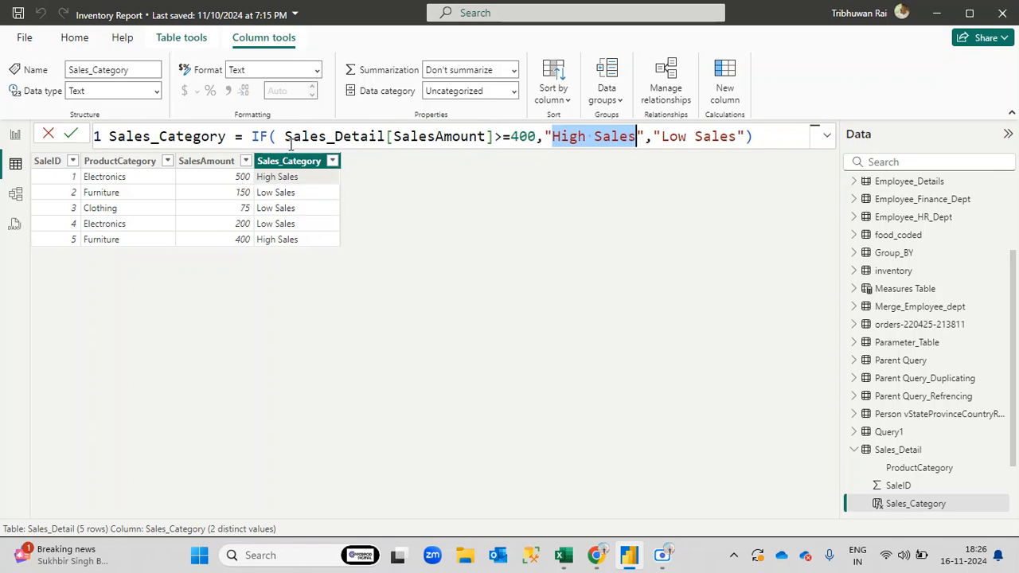
{"action": "left_click_drag", "start_coordinate": [286, 136], "coordinate": [538, 136]}
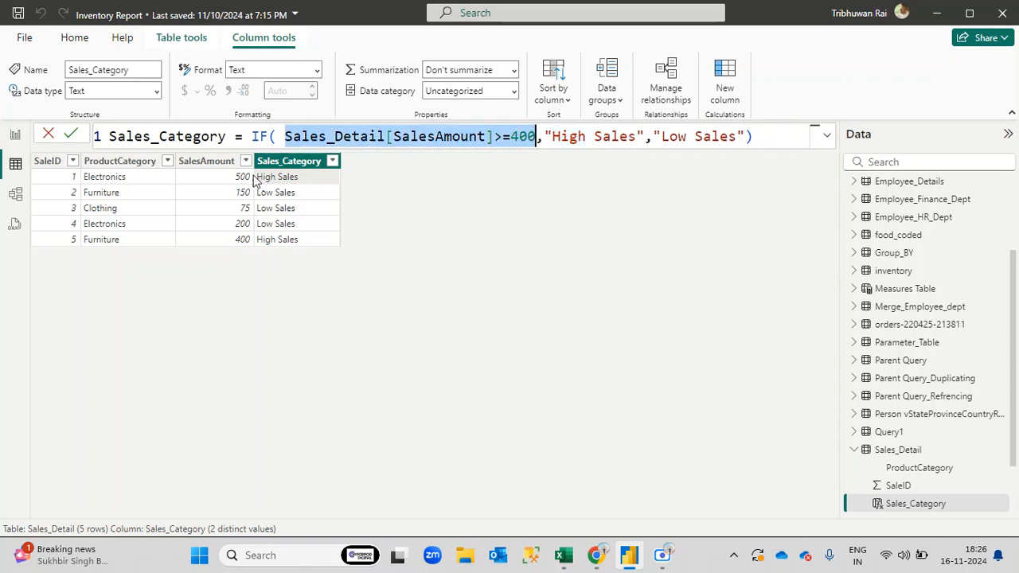
{"action": "left_click", "coordinate": [545, 135]}
{"action": "left_click_drag", "start_coordinate": [545, 136], "coordinate": [645, 137]}
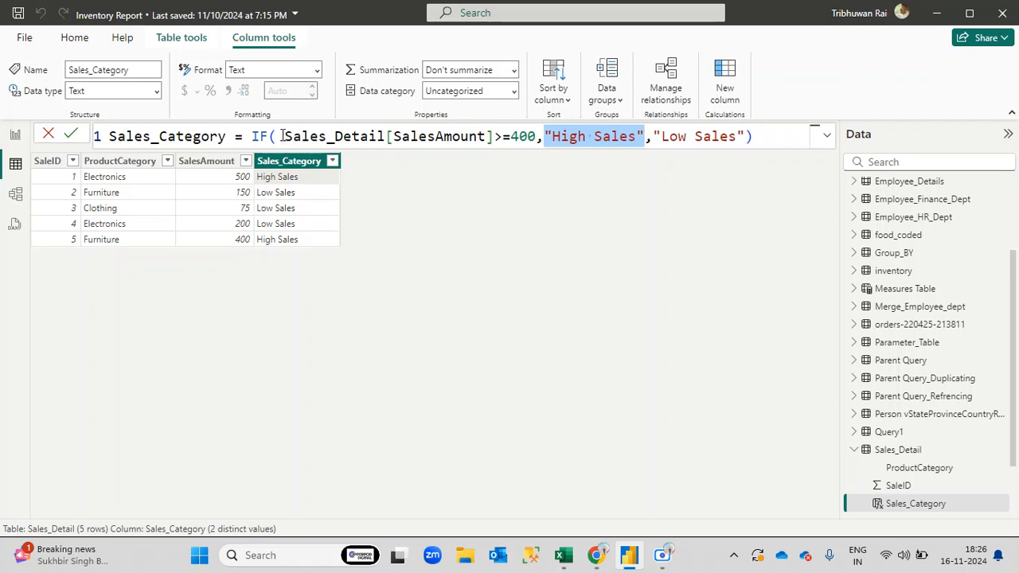
{"action": "left_click_drag", "start_coordinate": [283, 136], "coordinate": [539, 138]}
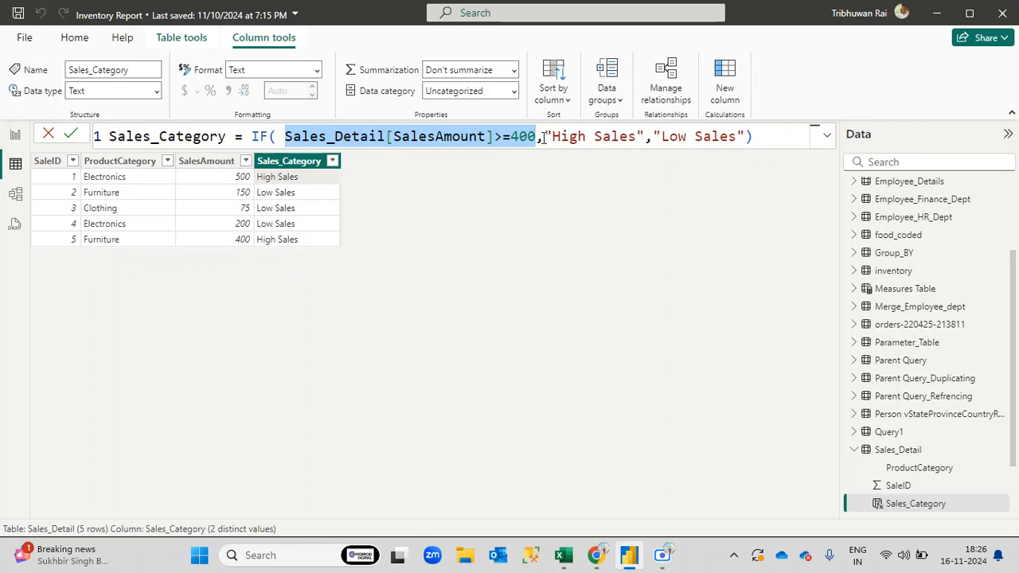
{"action": "left_click_drag", "start_coordinate": [545, 137], "coordinate": [721, 137]}
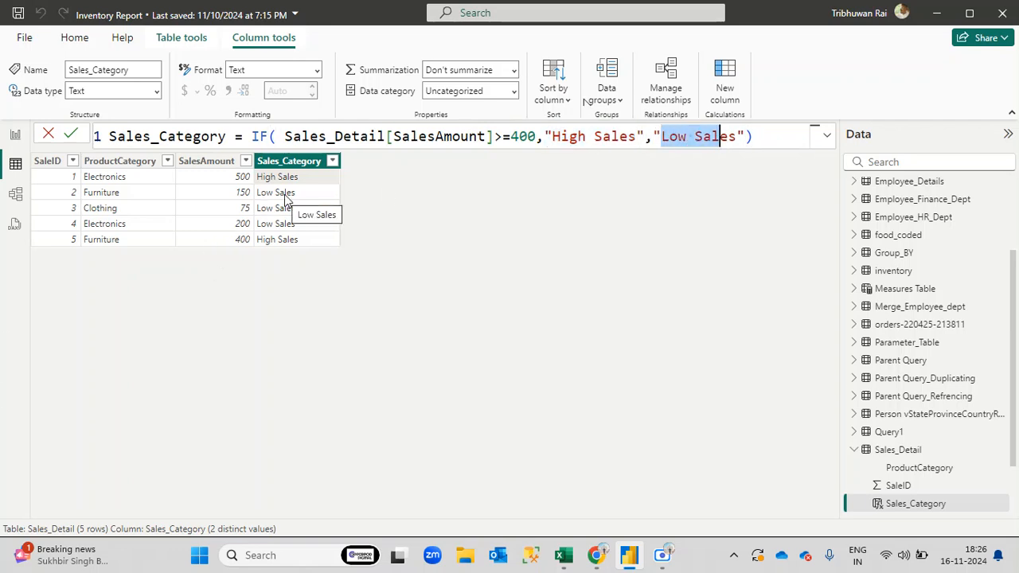
{"action": "left_click", "coordinate": [286, 136]}
{"action": "left_click_drag", "start_coordinate": [288, 136], "coordinate": [539, 138]}
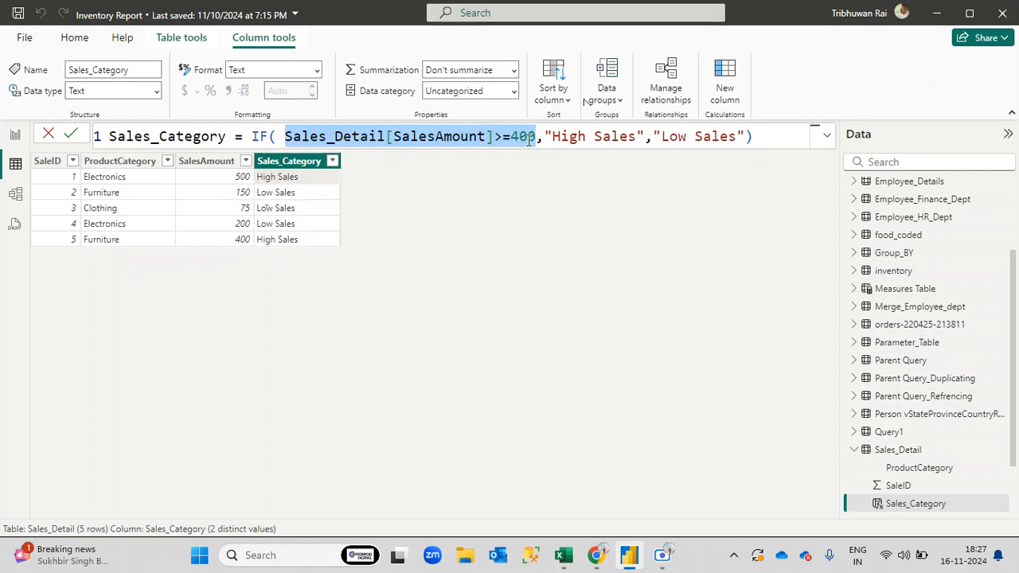
{"action": "left_click", "coordinate": [651, 136]}
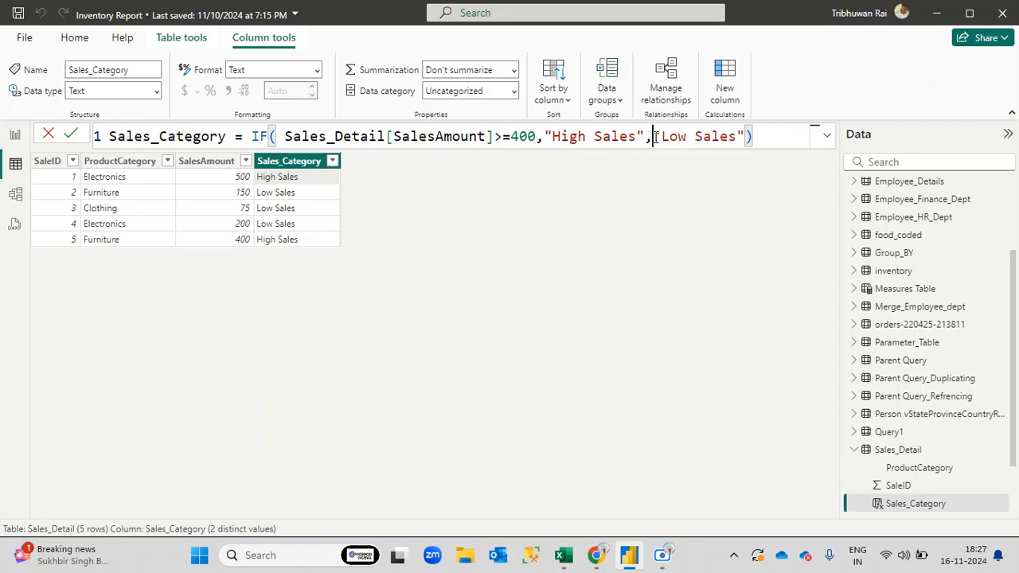
{"action": "left_click_drag", "start_coordinate": [653, 136], "coordinate": [745, 137]}
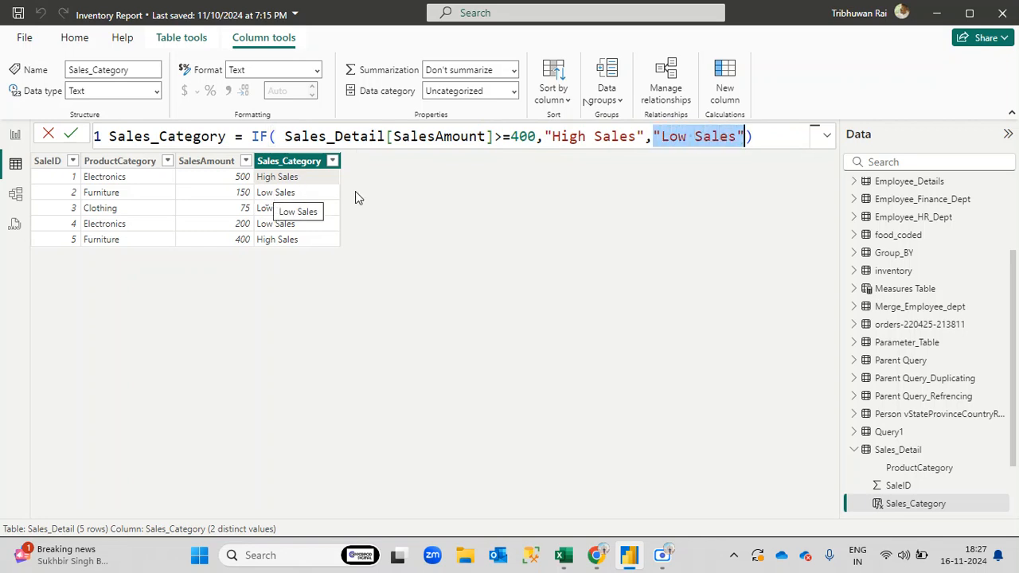
Shorten the IF function's false result to "Low" and commit the Sales_Category formula
{"action": "double_click", "coordinate": [723, 137]}
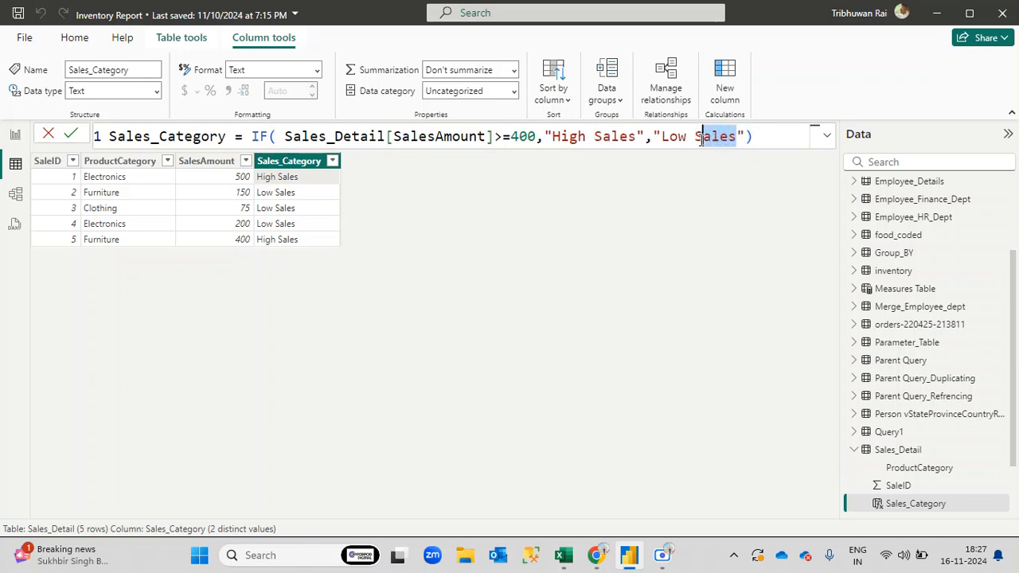
{"action": "key", "text": "BackSpace"}
{"action": "key", "text": "BackSpace"}
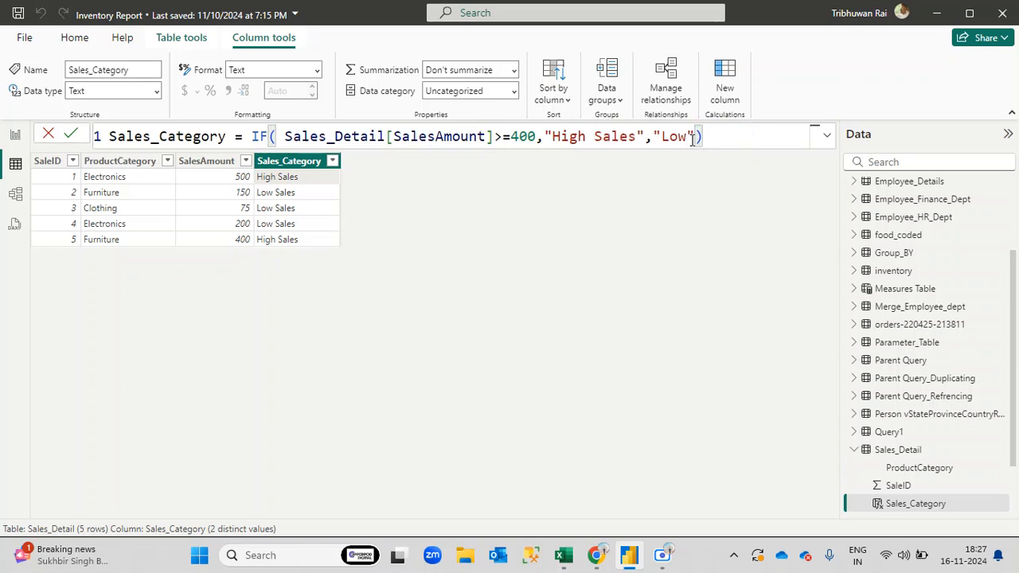
{"action": "key", "text": "Return"}
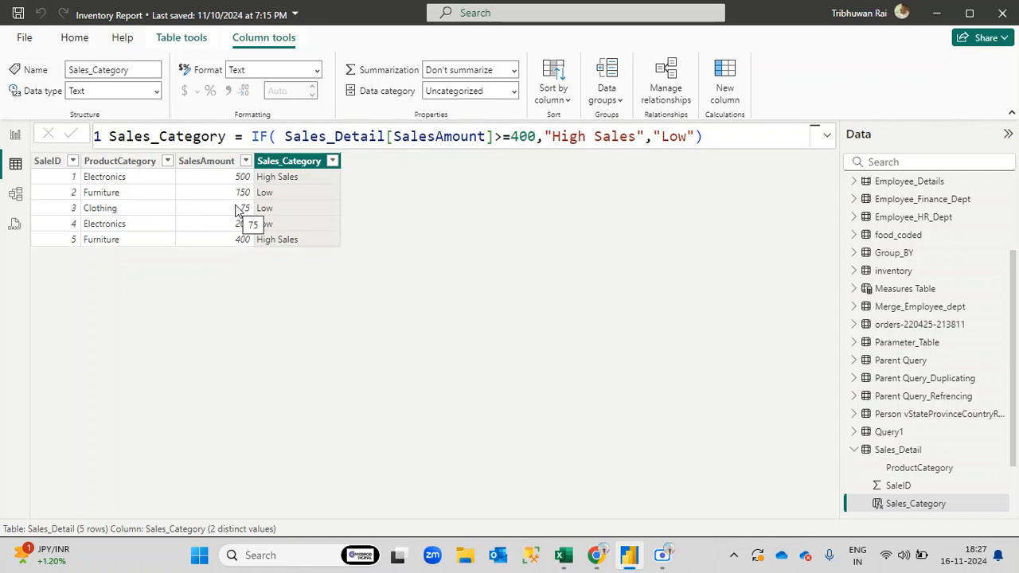
Review the logical test and the "Low" result, and check the SalesAmount and Sales_Category of the row with SaleID 5
{"action": "left_click_drag", "start_coordinate": [536, 136], "coordinate": [284, 136]}
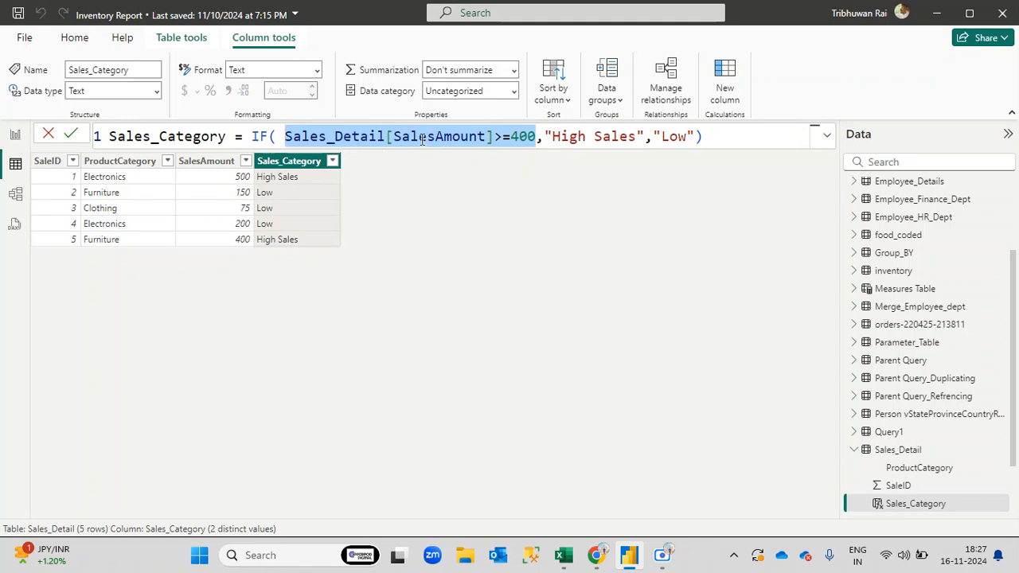
{"action": "left_click_drag", "start_coordinate": [653, 136], "coordinate": [695, 135]}
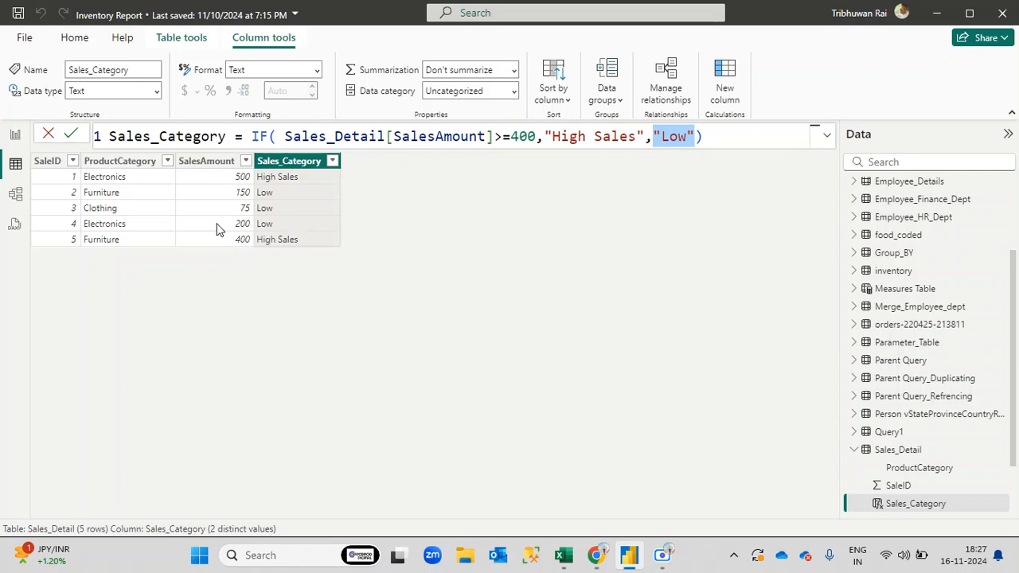
{"action": "left_click", "coordinate": [49, 245]}
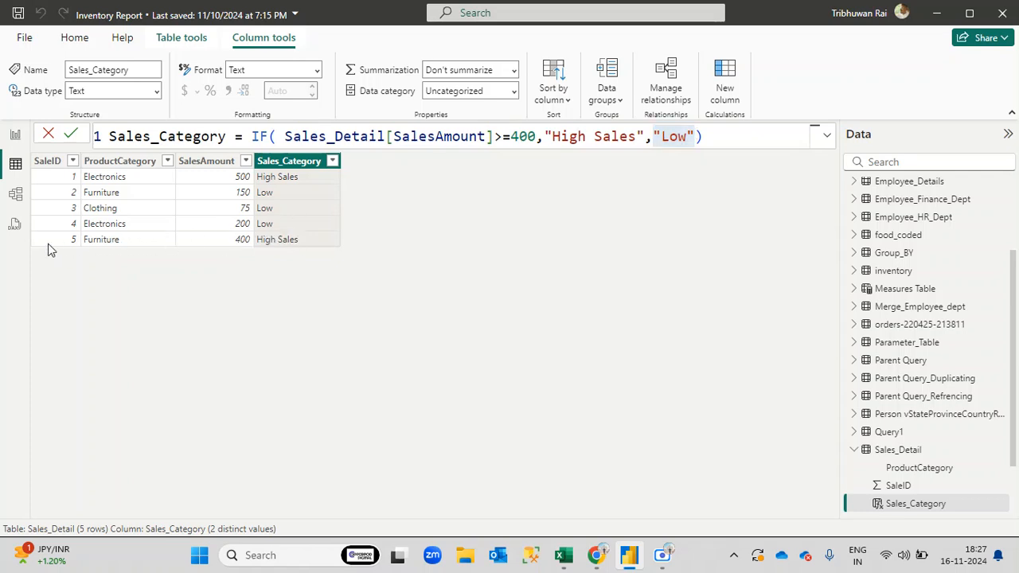
{"action": "left_click", "coordinate": [227, 236]}
{"action": "left_click", "coordinate": [296, 237]}
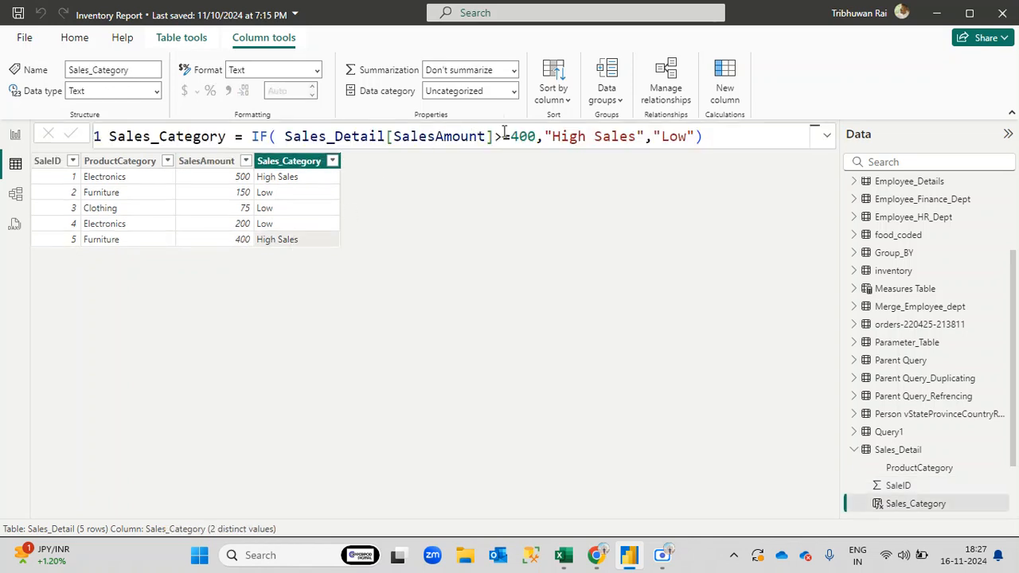
Examine the >= operator and 400 threshold together with the "High Sales" result and the Sales_Detail[SalesAmount] reference
{"action": "left_click_drag", "start_coordinate": [510, 135], "coordinate": [493, 137]}
{"action": "mouse_move", "coordinate": [503, 136]}
{"action": "left_mouse_down"}
{"action": "mouse_move", "coordinate": [512, 137]}
{"action": "mouse_move", "coordinate": [498, 137]}
{"action": "left_mouse_up"}
{"action": "left_click", "coordinate": [510, 136]}
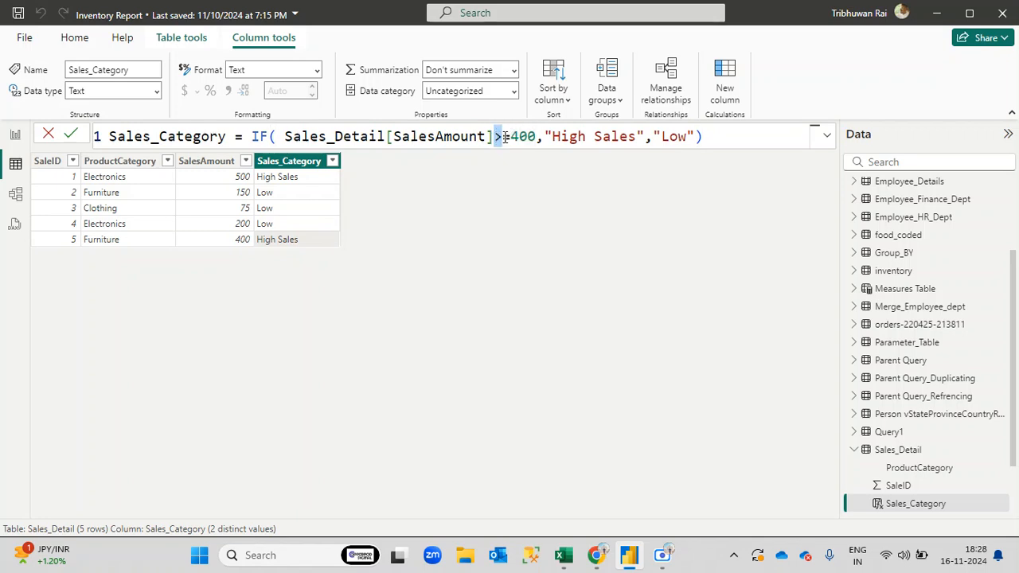
{"action": "double_click", "coordinate": [513, 136]}
{"action": "left_click", "coordinate": [504, 136]}
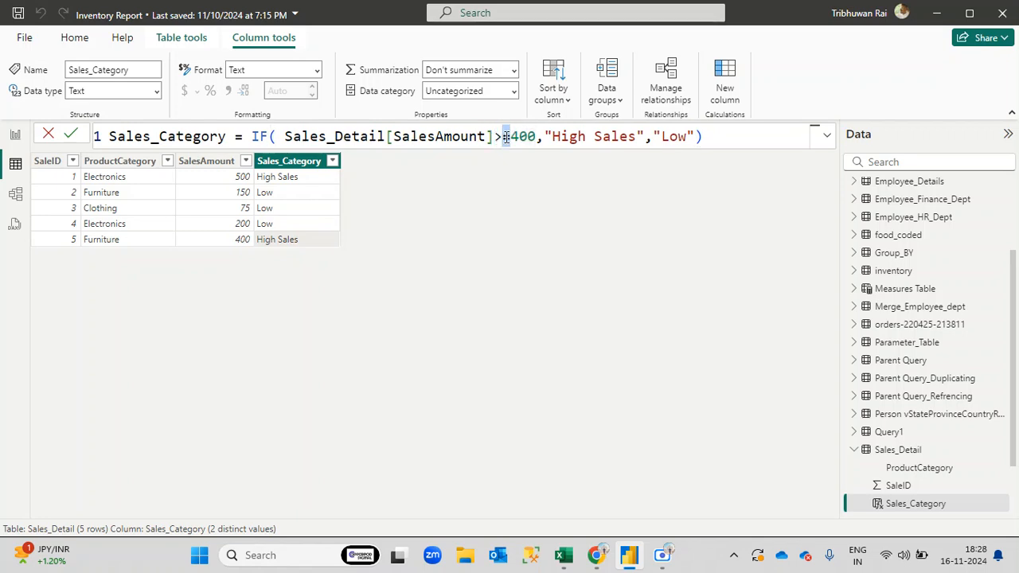
{"action": "left_click_drag", "start_coordinate": [506, 136], "coordinate": [494, 137]}
{"action": "left_click_drag", "start_coordinate": [552, 136], "coordinate": [638, 137]}
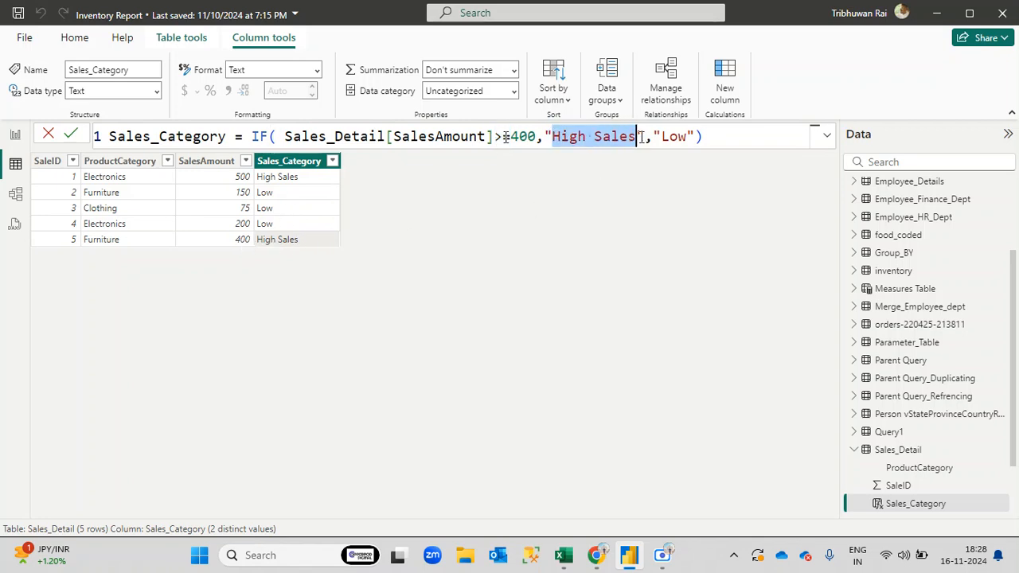
{"action": "left_click_drag", "start_coordinate": [503, 136], "coordinate": [537, 136]}
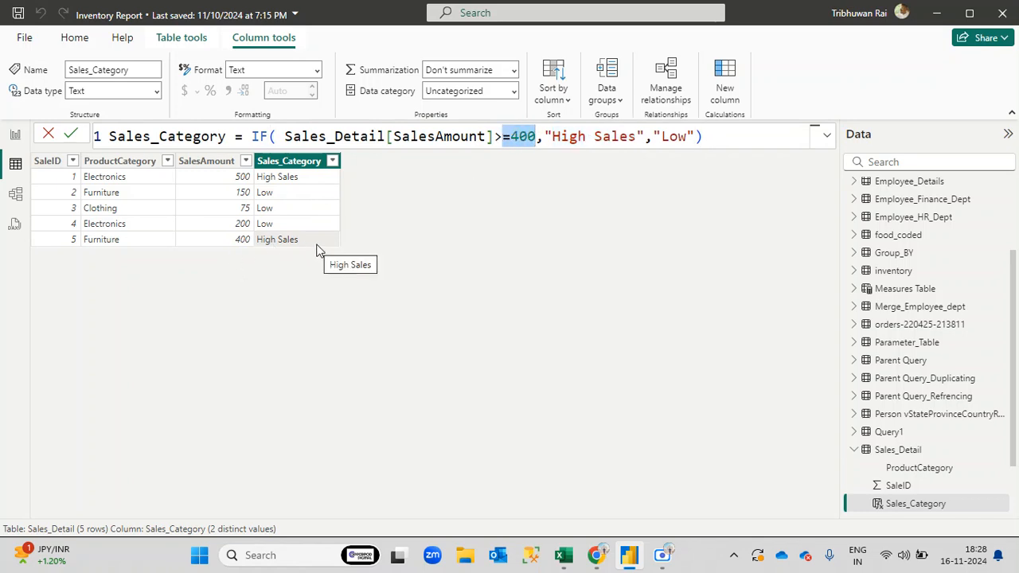
{"action": "left_click_drag", "start_coordinate": [545, 136], "coordinate": [595, 137]}
{"action": "left_click_drag", "start_coordinate": [285, 136], "coordinate": [637, 137]}
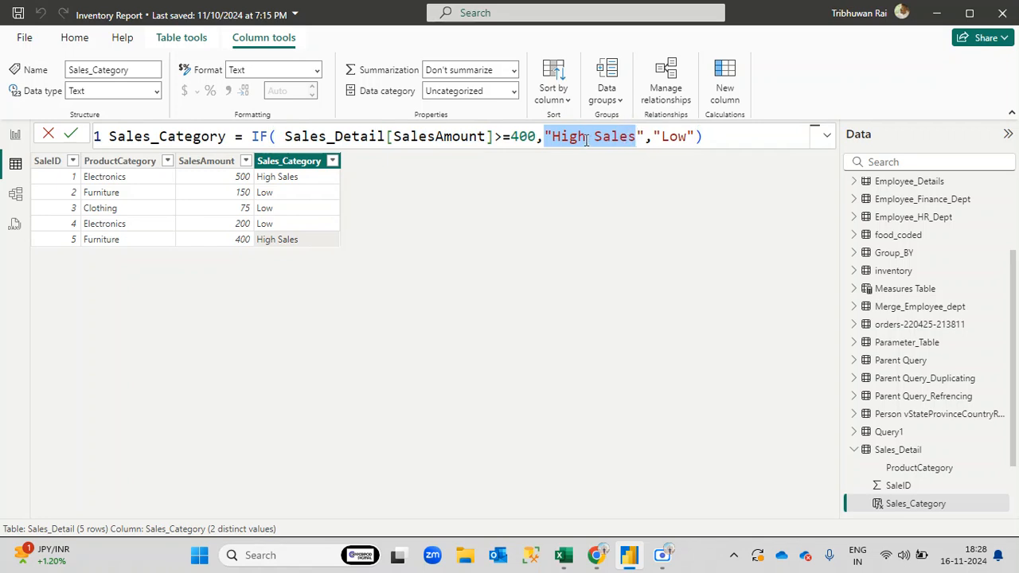
{"action": "left_click", "coordinate": [440, 185]}
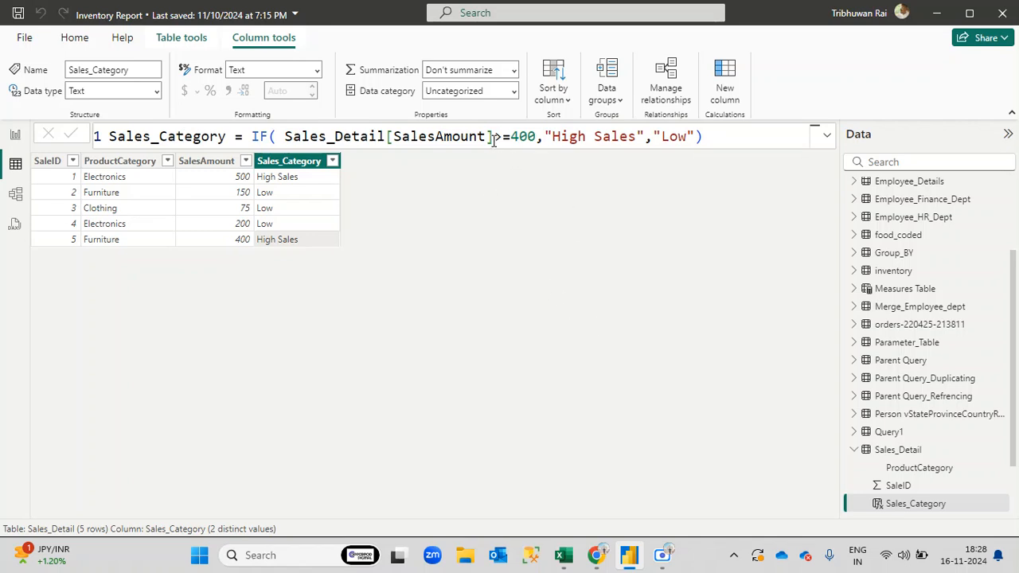
{"action": "left_click_drag", "start_coordinate": [494, 140], "coordinate": [289, 136]}
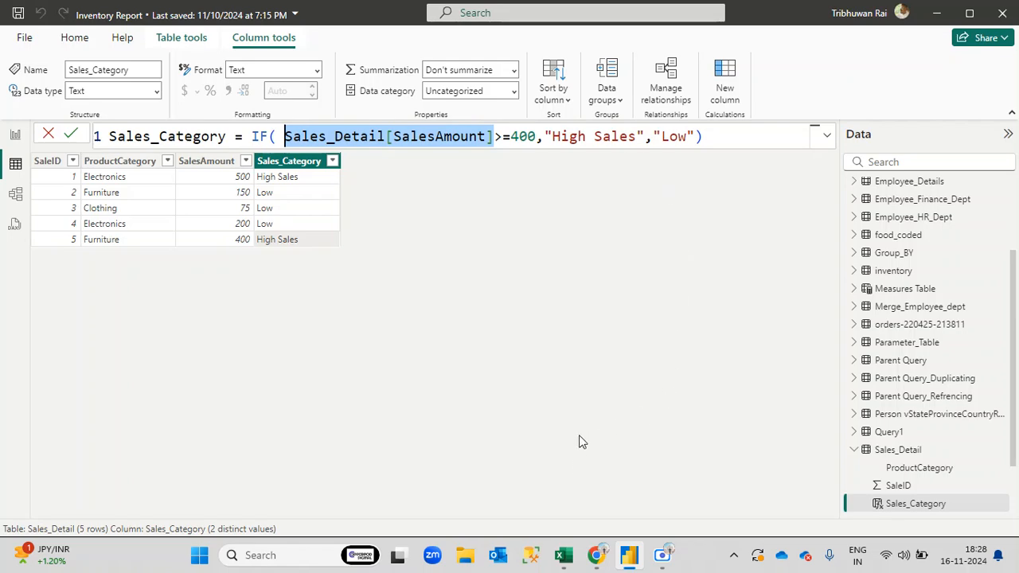
Switch to the Google Meet call in Chrome and mute the microphone
{"action": "mouse_move", "coordinate": [595, 552]}
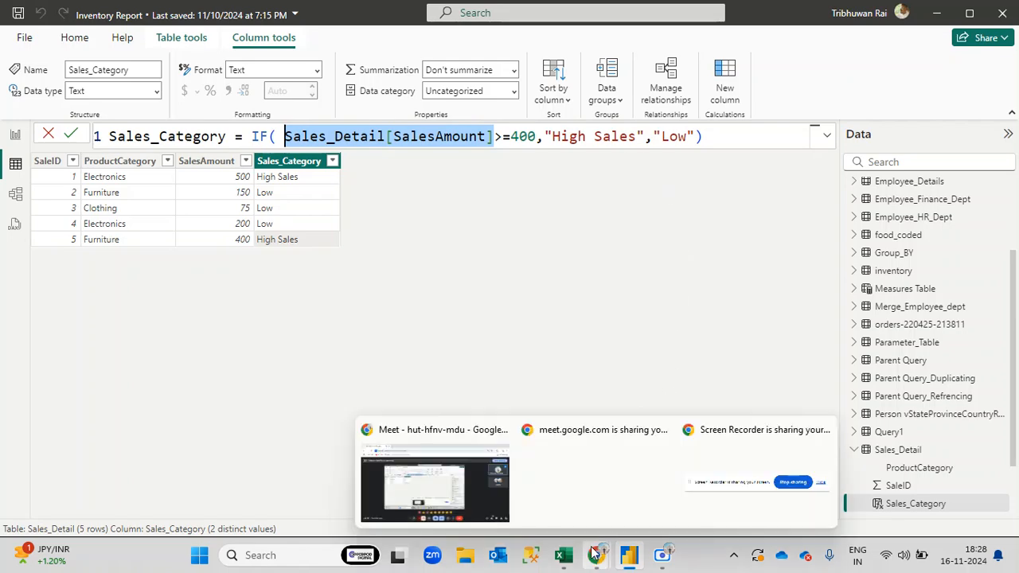
{"action": "left_click", "coordinate": [488, 482]}
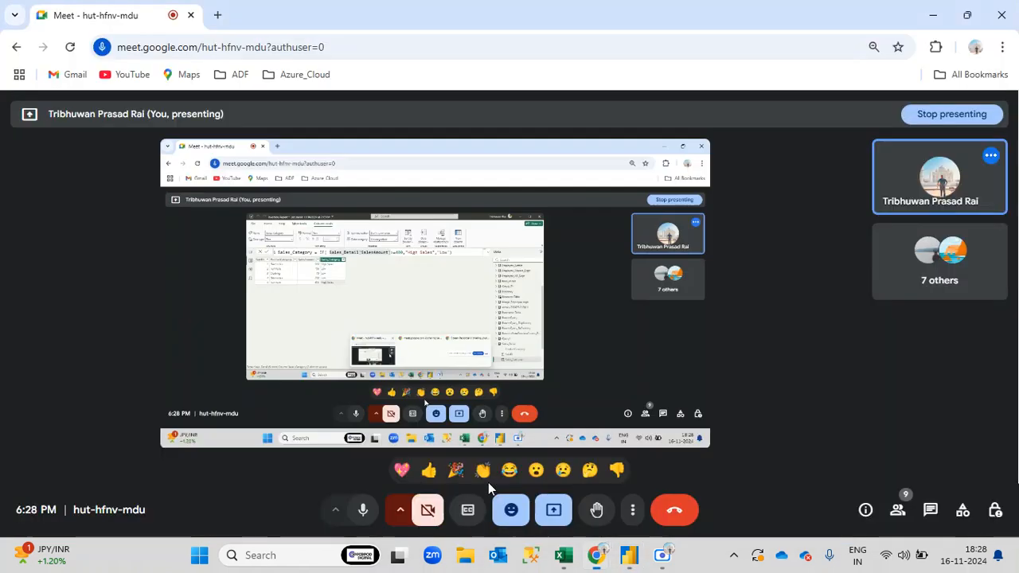
{"action": "left_click", "coordinate": [363, 513]}
{"action": "mouse_move", "coordinate": [630, 558]}
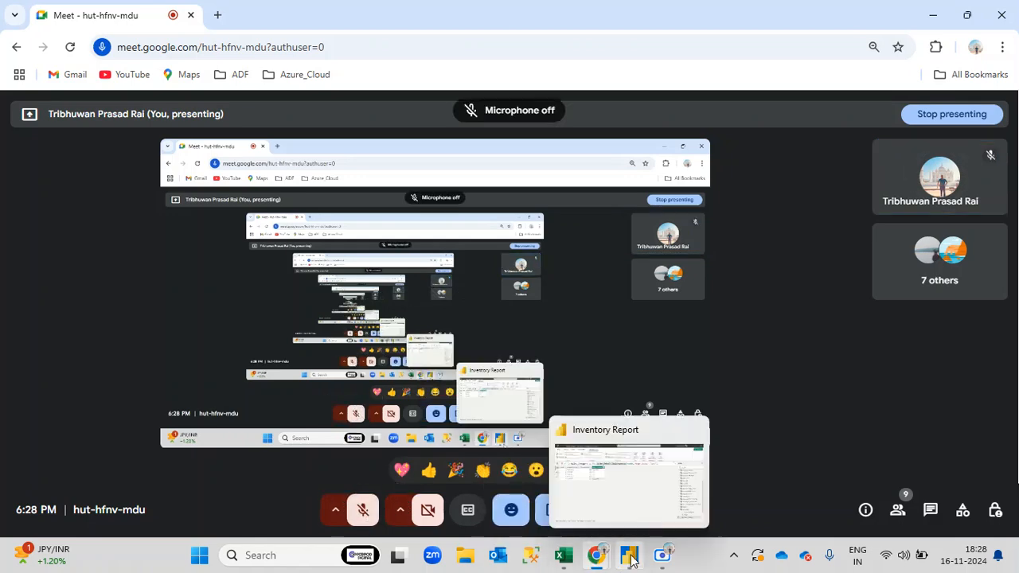
Turn the microphone back on in the Google Meet call and return to the Inventory Report in Power BI
{"action": "left_click", "coordinate": [601, 459]}
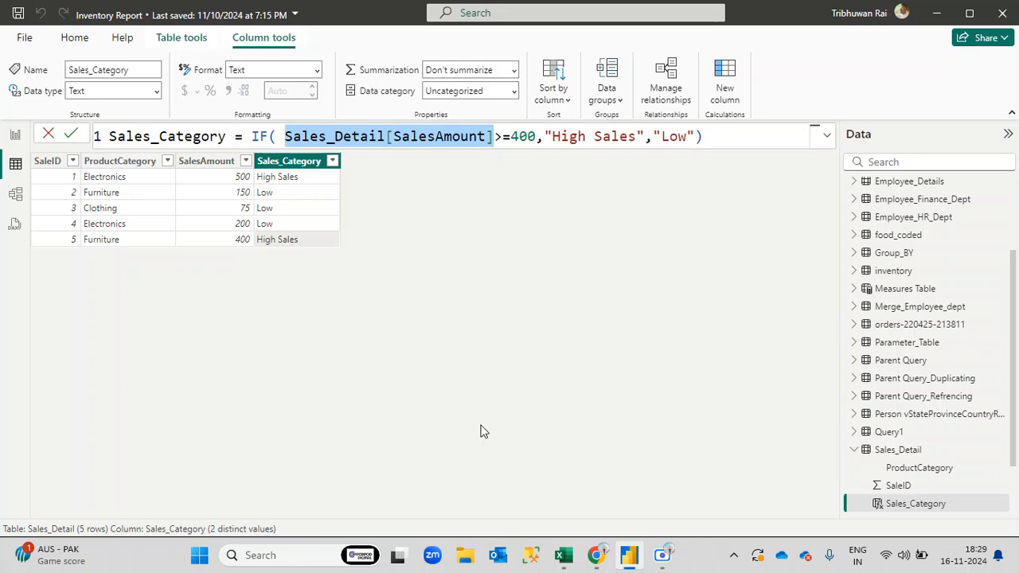
{"action": "mouse_move", "coordinate": [593, 554]}
{"action": "left_click", "coordinate": [434, 478]}
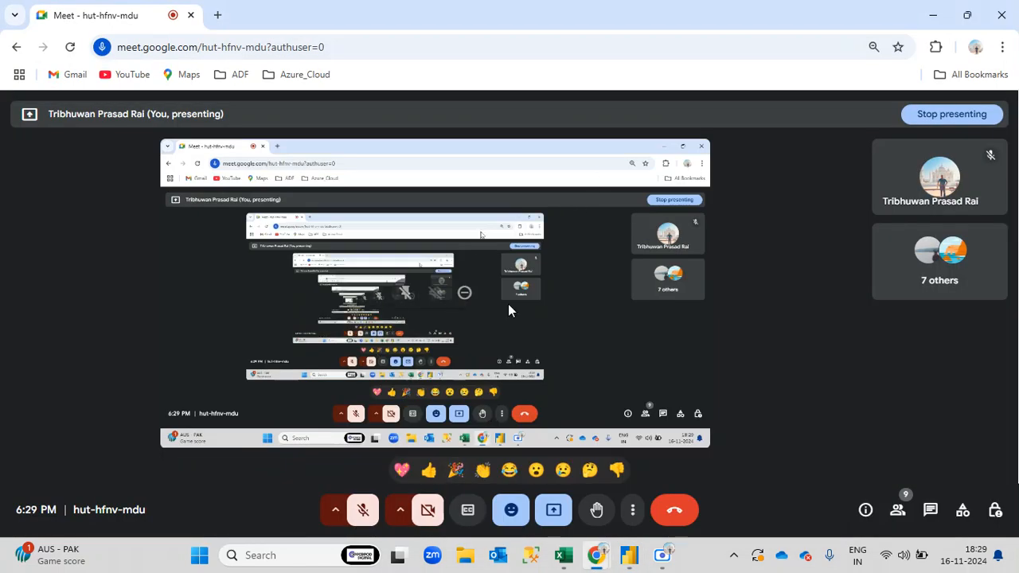
{"action": "key", "text": "ctrl+d"}
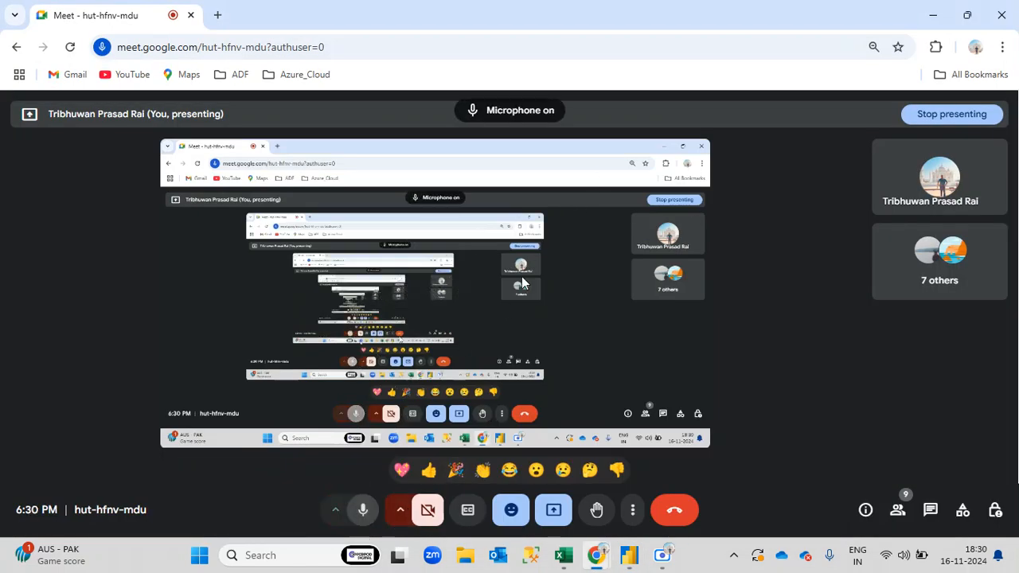
{"action": "left_click", "coordinate": [931, 15]}
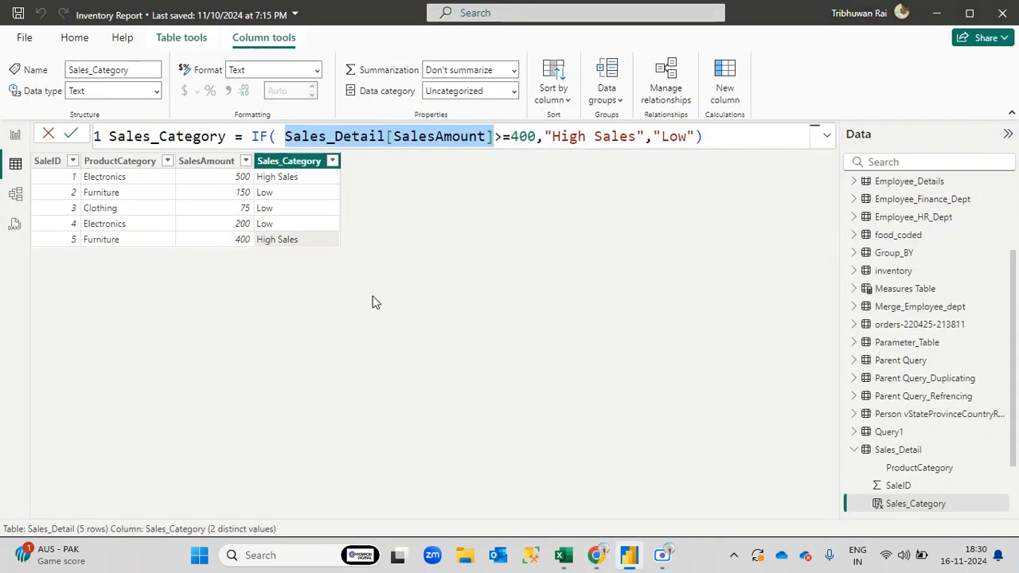
{"action": "left_click", "coordinate": [422, 258]}
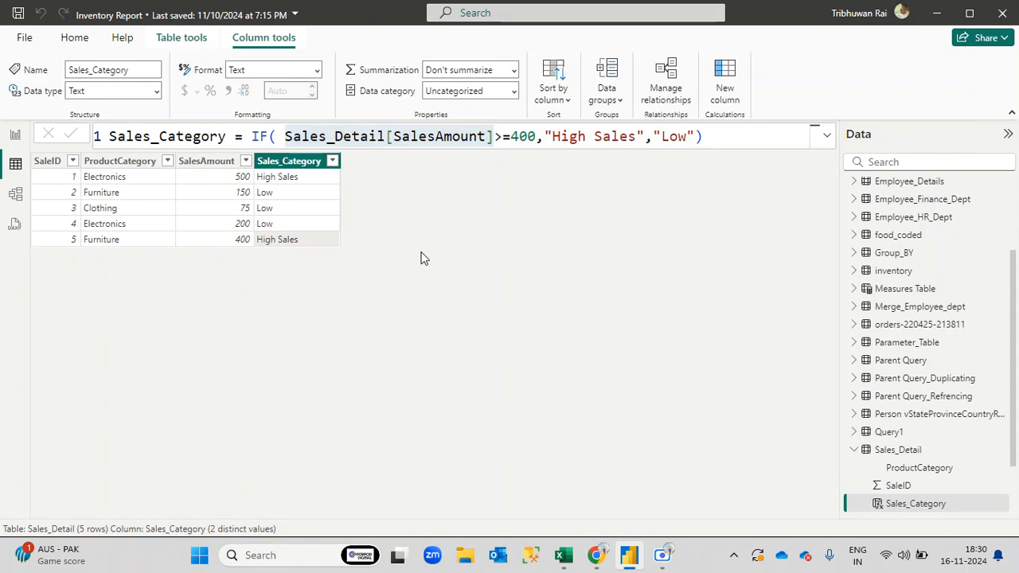
Send a thumbs-up reaction in the Google Meet call, then switch back to the Inventory Report in Power BI
{"action": "mouse_move", "coordinate": [589, 554]}
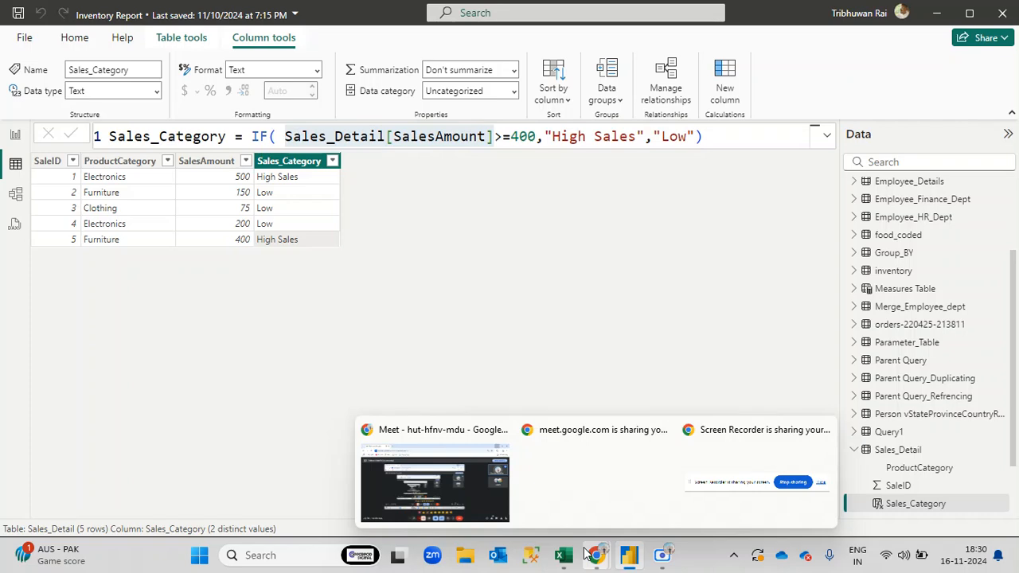
{"action": "left_click", "coordinate": [434, 476]}
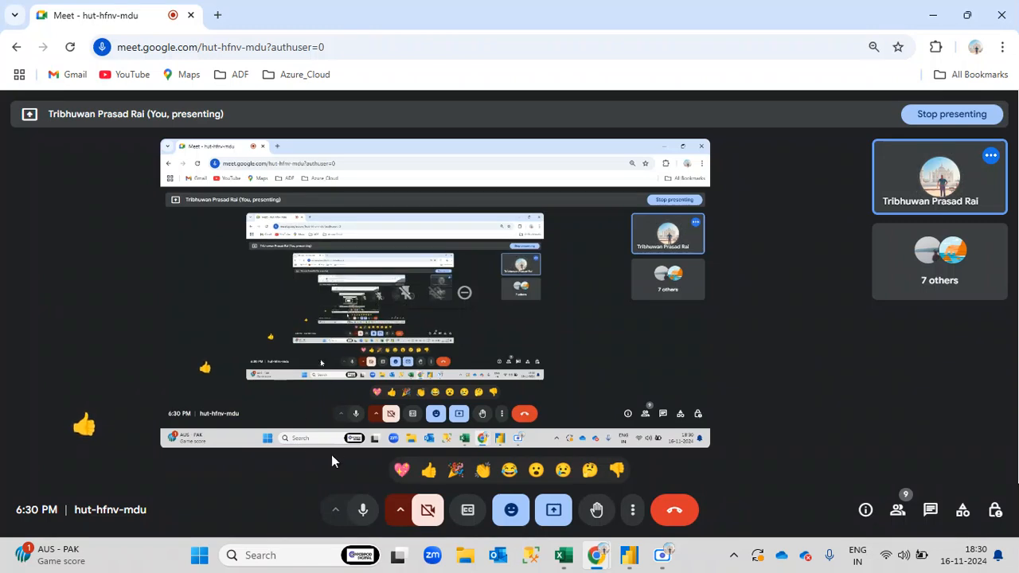
{"action": "left_click", "coordinate": [428, 471]}
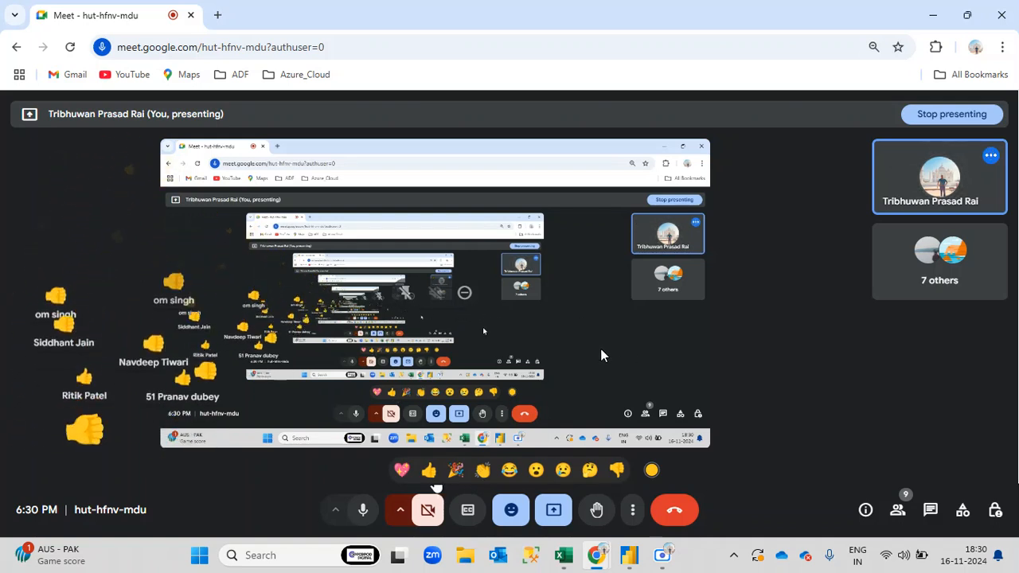
{"action": "mouse_move", "coordinate": [621, 550]}
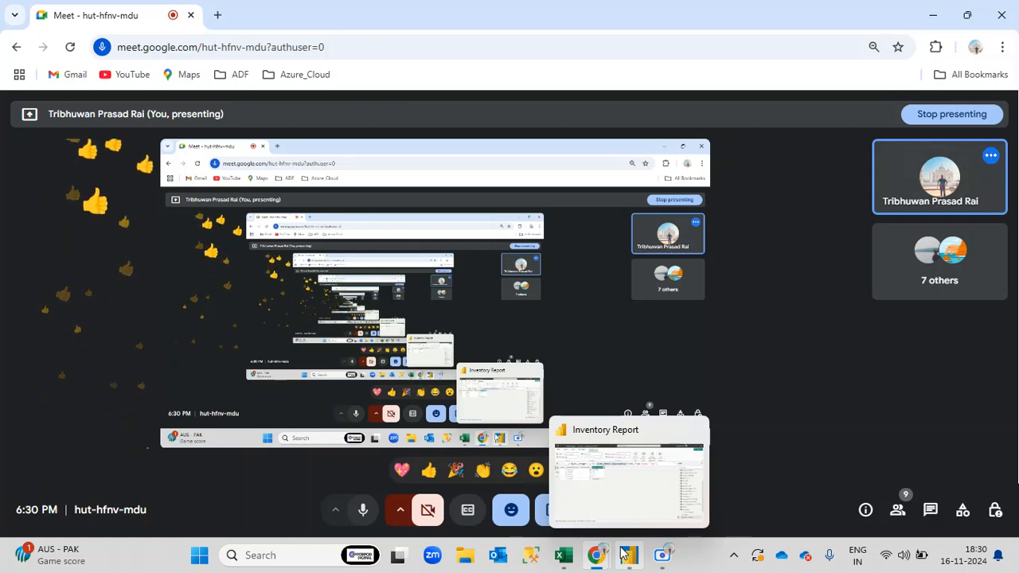
{"action": "left_click", "coordinate": [609, 500]}
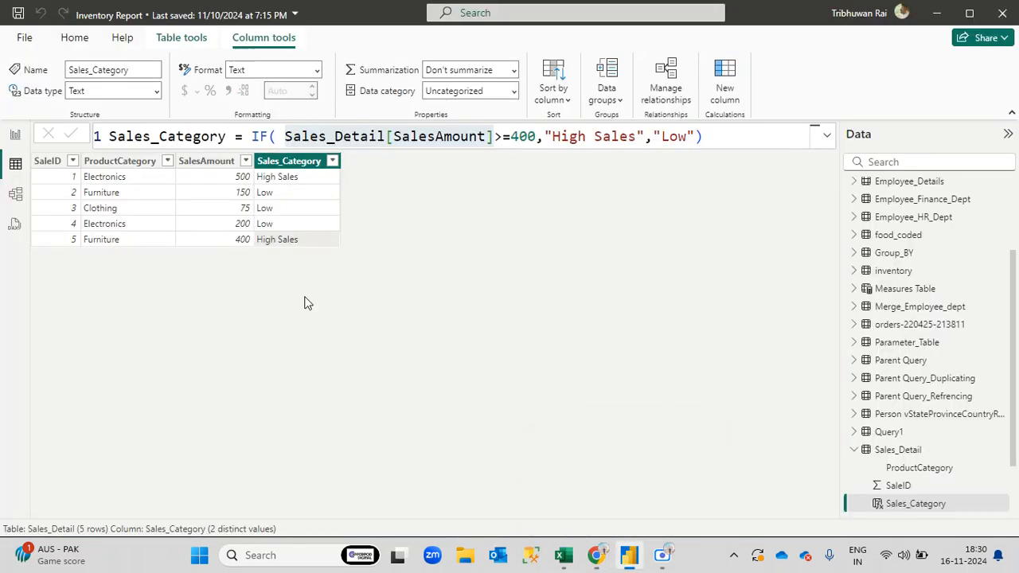
Switch to the Data_Analytics_Batch_08 workbook in Excel and view Scenarios1 on the SWITCH() sheet
{"action": "double_click", "coordinate": [478, 136]}
{"action": "left_click", "coordinate": [709, 136]}
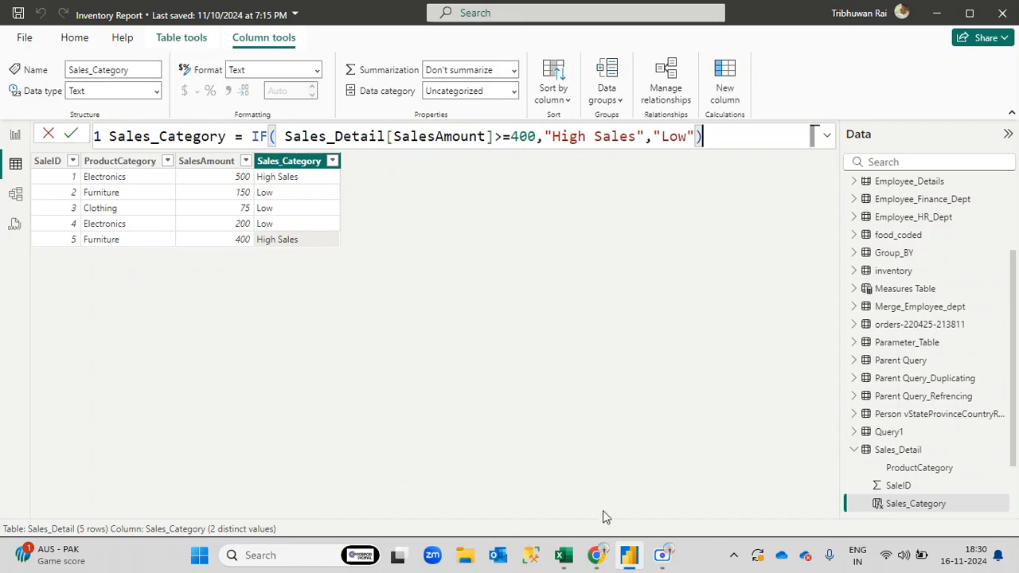
{"action": "left_click", "coordinate": [542, 500]}
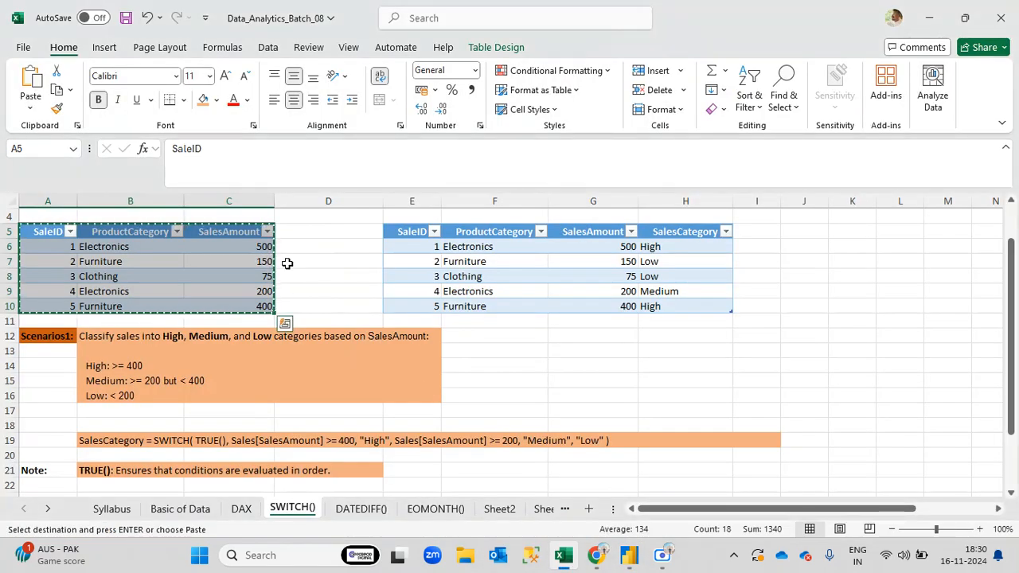
{"action": "scroll", "coordinate": [360, 305], "scroll_direction": "down", "scroll_amount": 1}
{"action": "scroll", "coordinate": [360, 304], "scroll_direction": "down", "scroll_amount": 1}
{"action": "left_click", "coordinate": [250, 335]}
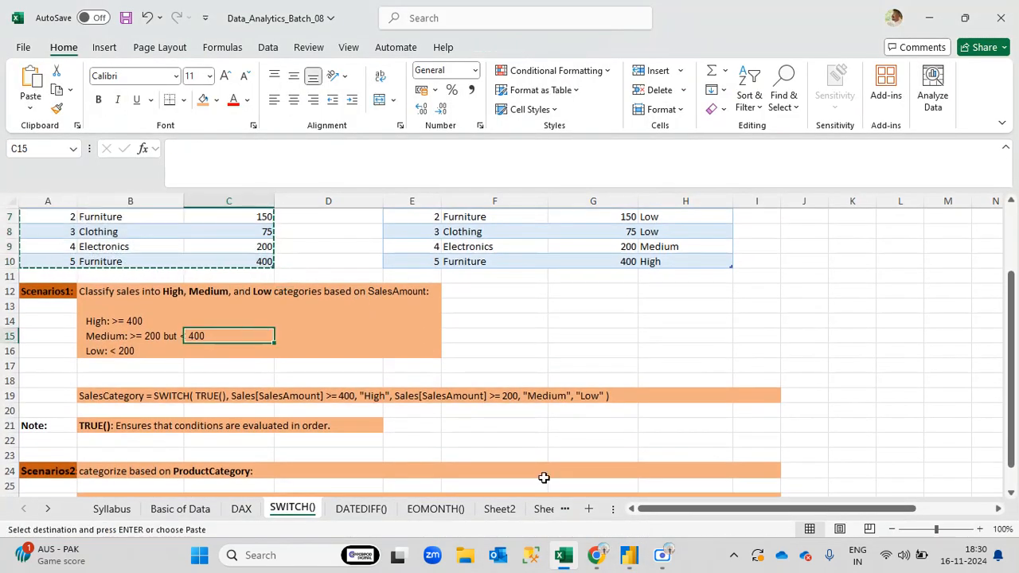
Switch to Power BI and review the Sales_Category formula's logical test, its >=400 comparison, and the "High Sales" and "Low" results
{"action": "mouse_move", "coordinate": [629, 557]}
{"action": "left_click", "coordinate": [621, 493]}
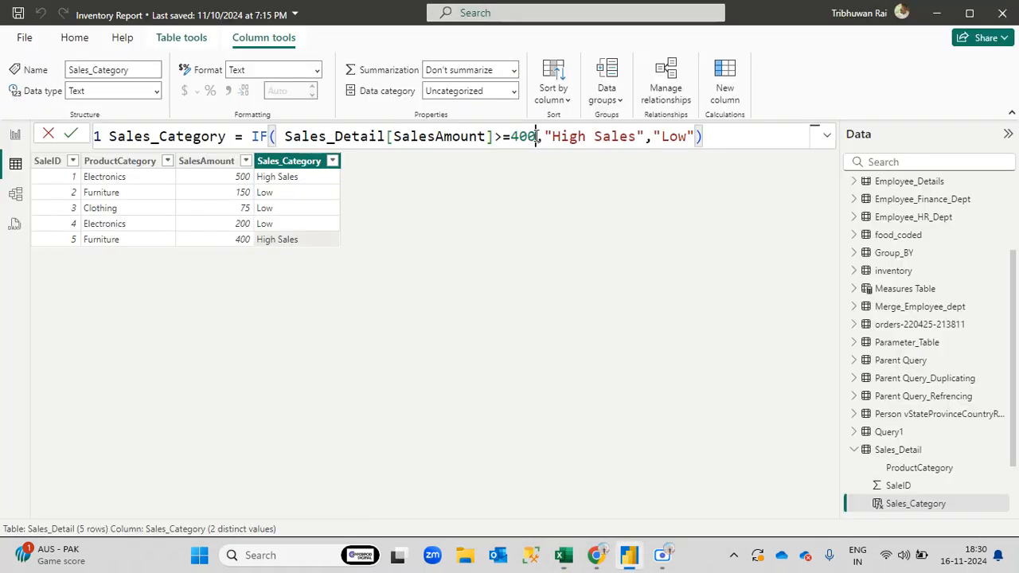
{"action": "left_click_drag", "start_coordinate": [535, 136], "coordinate": [285, 136]}
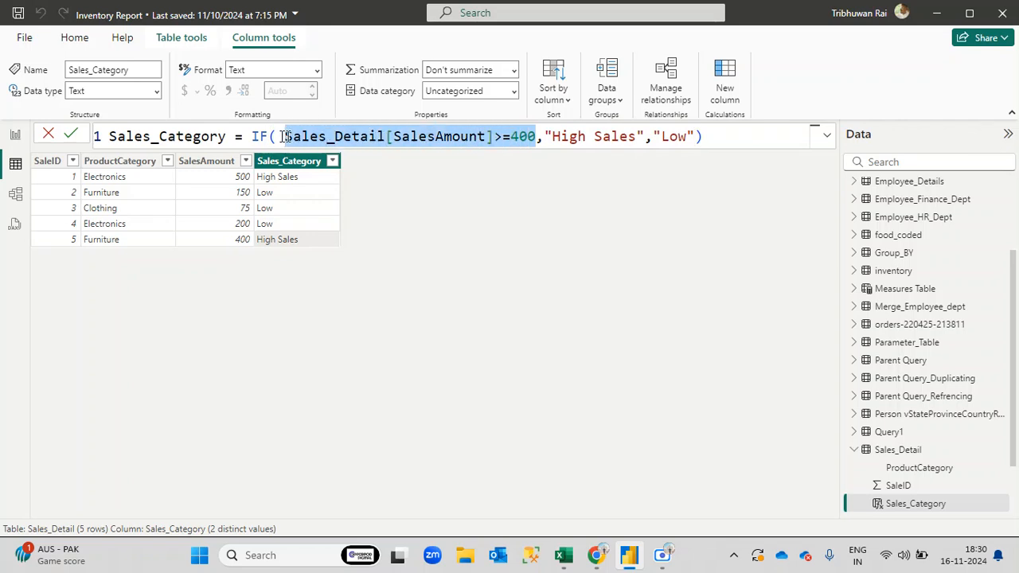
{"action": "left_click", "coordinate": [420, 136]}
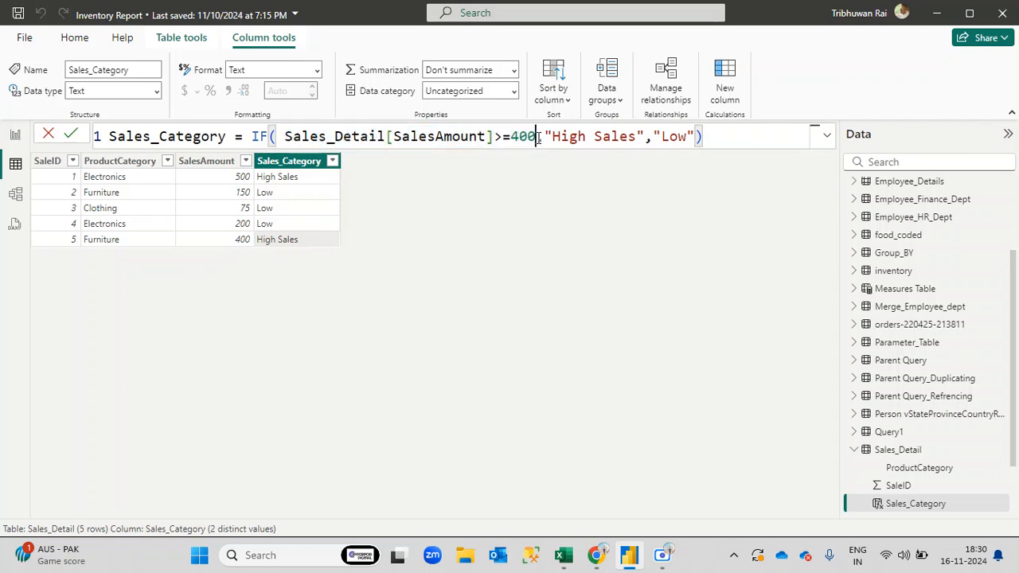
{"action": "left_click_drag", "start_coordinate": [536, 137], "coordinate": [496, 136]}
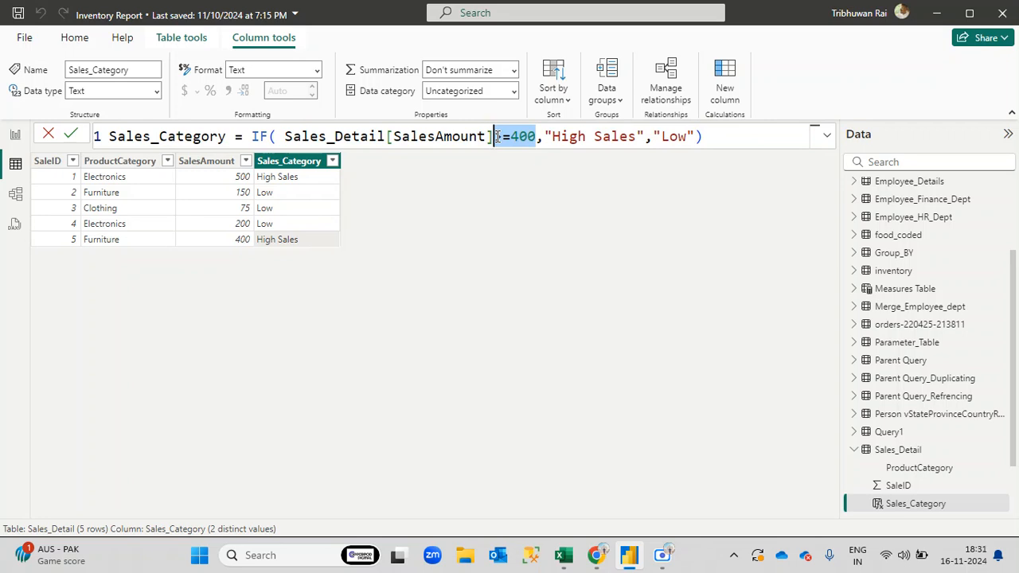
{"action": "left_click_drag", "start_coordinate": [545, 136], "coordinate": [698, 137]}
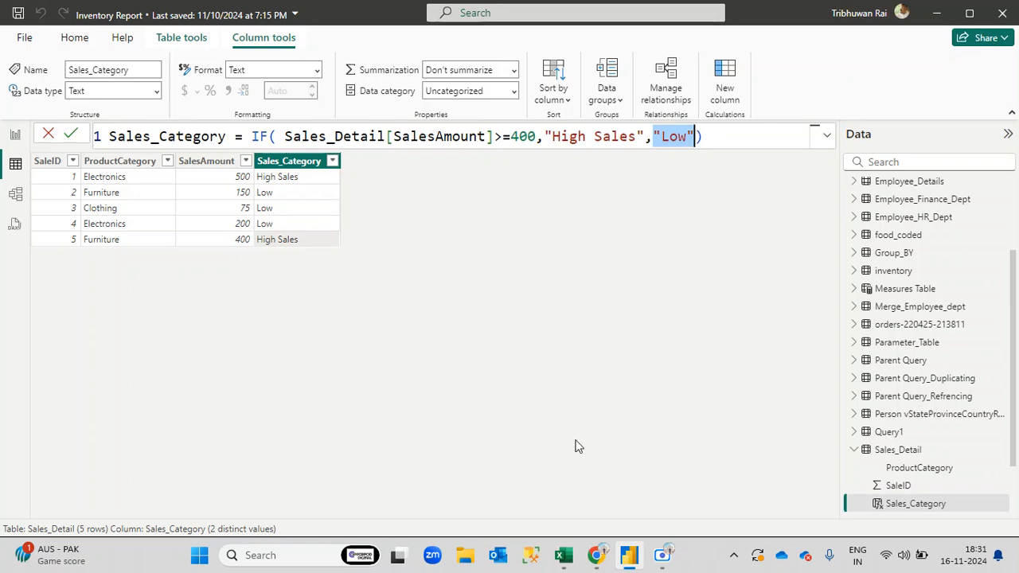
Switch back to Excel and read the Scenarios1 task of classifying sales into High, Medium and Low categories based on SalesAmount
{"action": "left_click", "coordinate": [551, 513]}
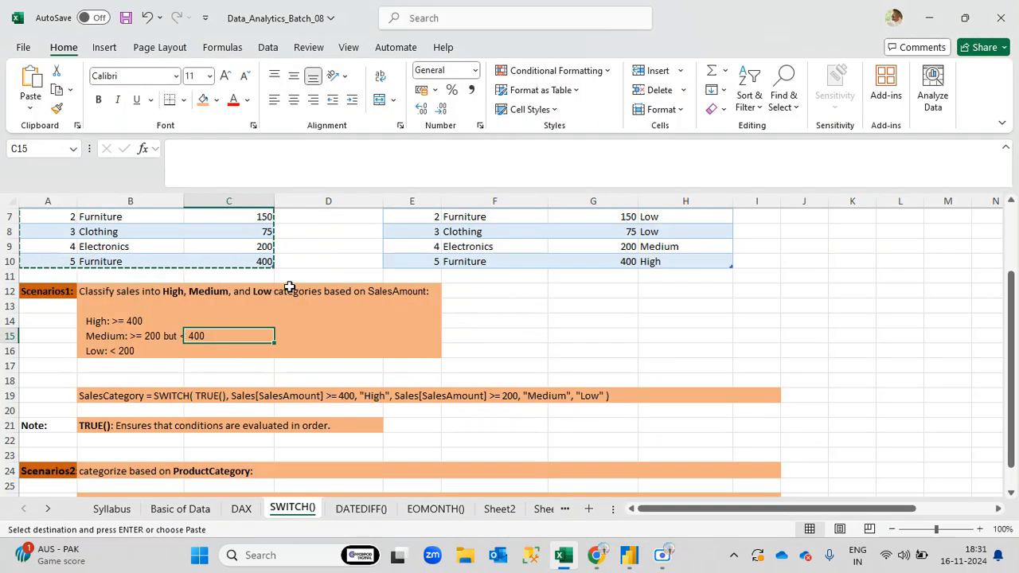
{"action": "left_click", "coordinate": [309, 335]}
{"action": "scroll", "coordinate": [154, 360], "scroll_direction": "down", "scroll_amount": 1}
{"action": "scroll", "coordinate": [153, 359], "scroll_direction": "up", "scroll_amount": 1}
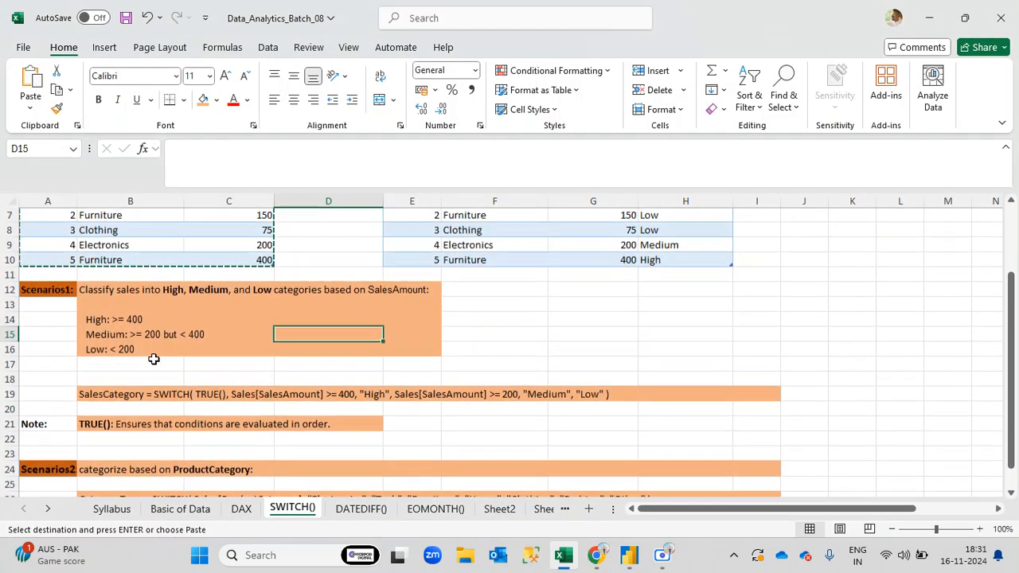
{"action": "left_click_drag", "start_coordinate": [87, 291], "coordinate": [434, 291]}
{"action": "left_click", "coordinate": [292, 321]}
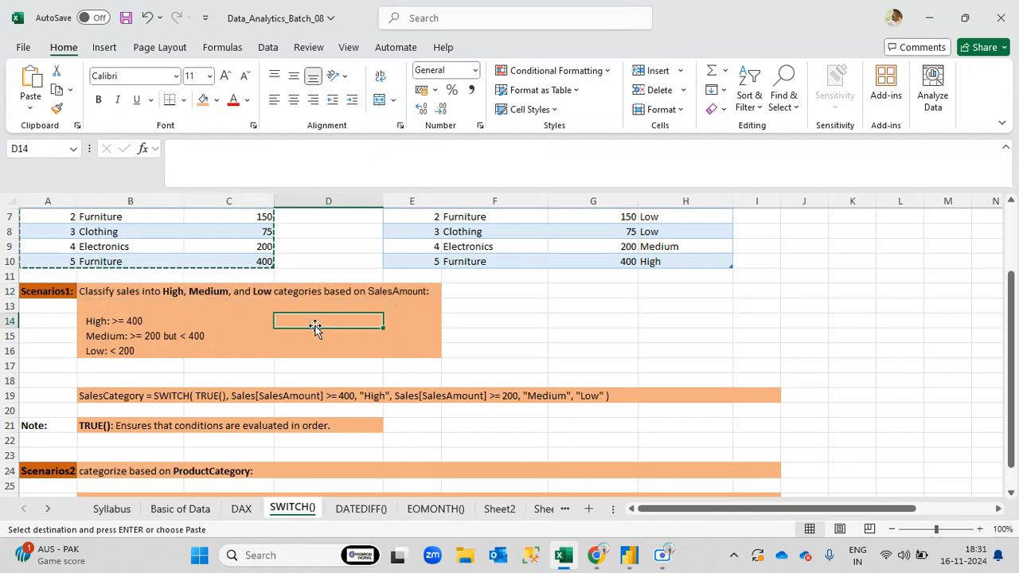
Examine the Scenarios1 rules one by one: High >= 400, Medium >= 200 but < 400, and Low < 200
{"action": "left_click", "coordinate": [142, 321]}
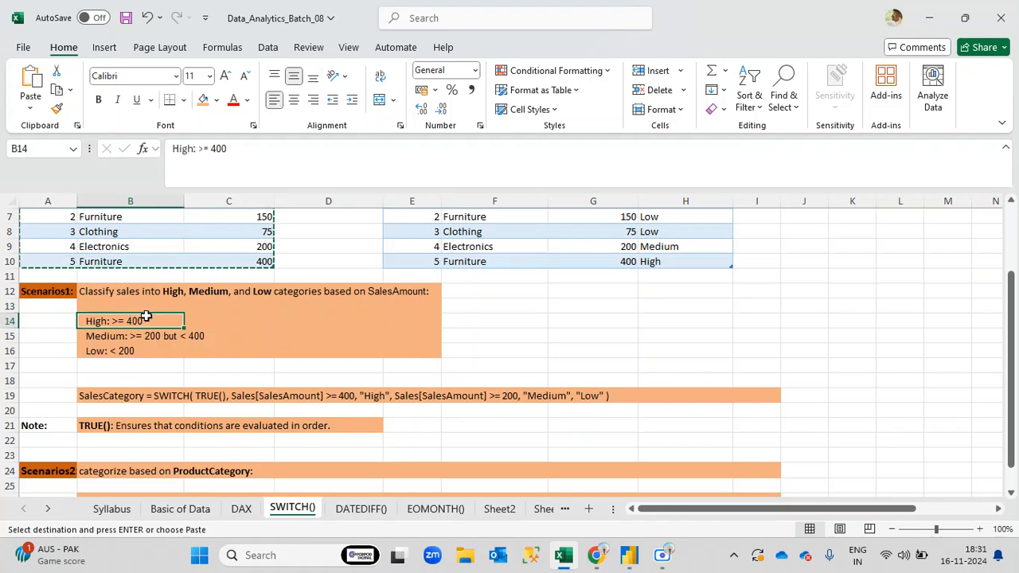
{"action": "left_click_drag", "start_coordinate": [229, 148], "coordinate": [162, 148]}
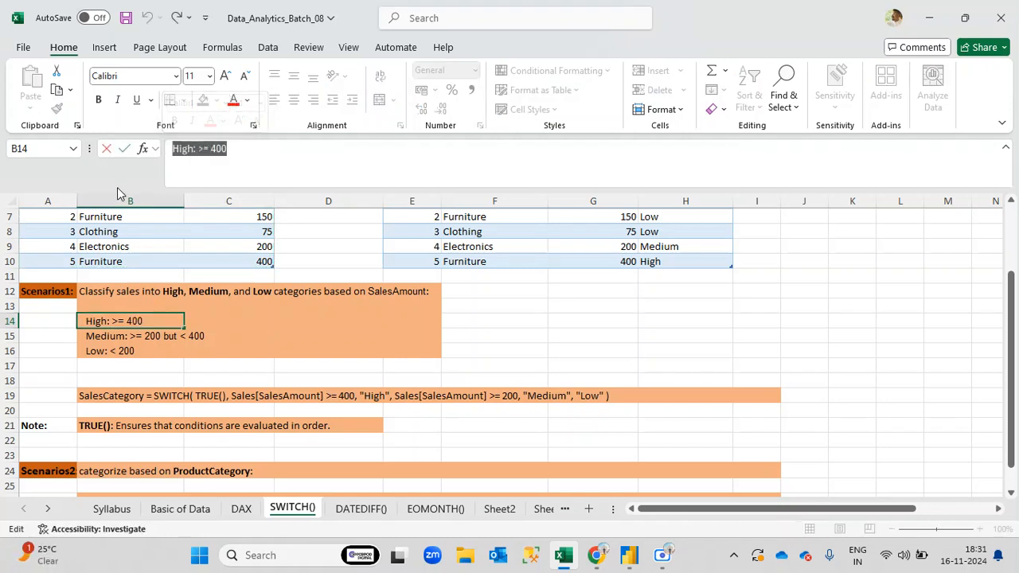
{"action": "key", "text": "Escape"}
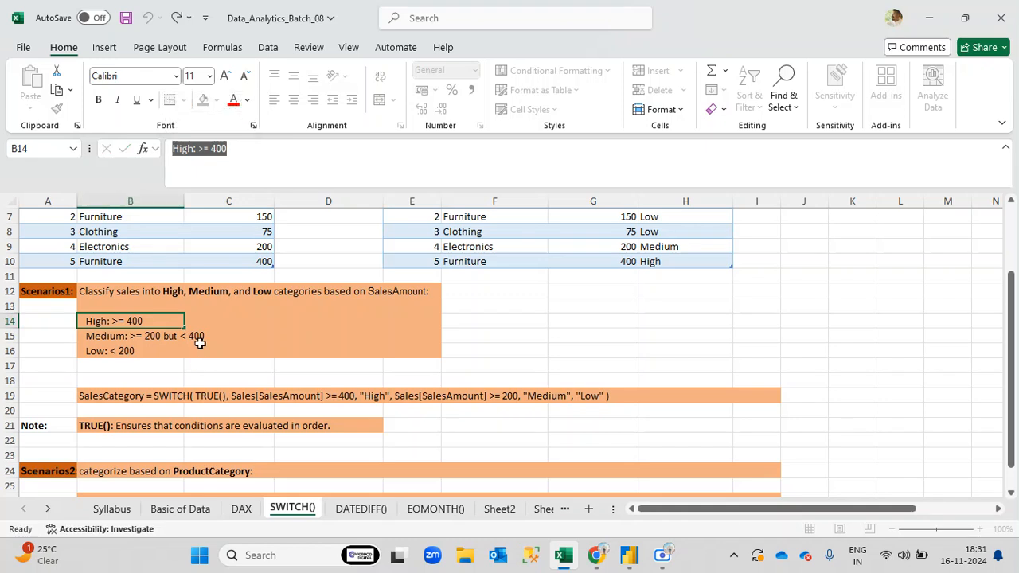
{"action": "left_click", "coordinate": [117, 336]}
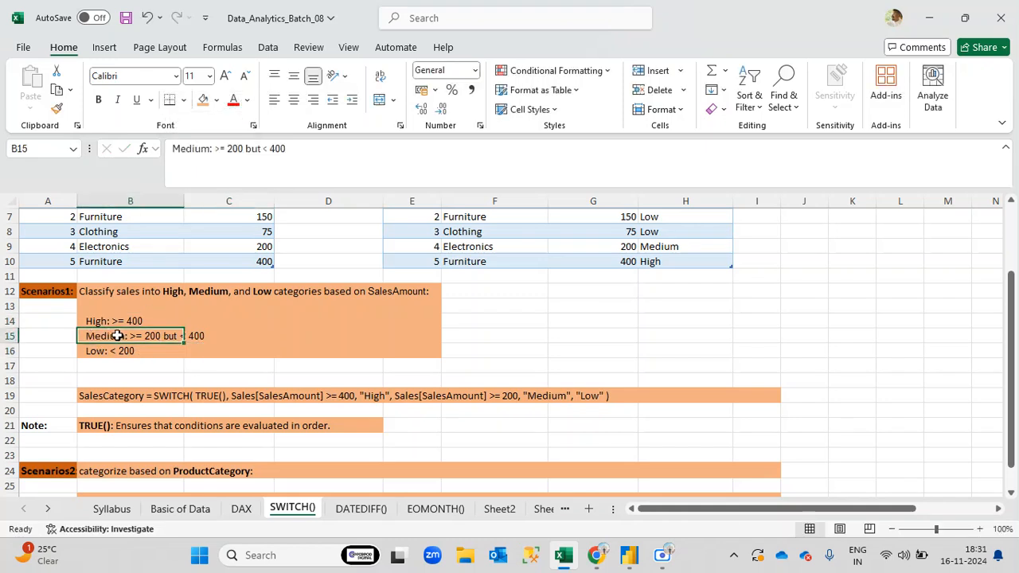
{"action": "left_click_drag", "start_coordinate": [117, 336], "coordinate": [209, 335]}
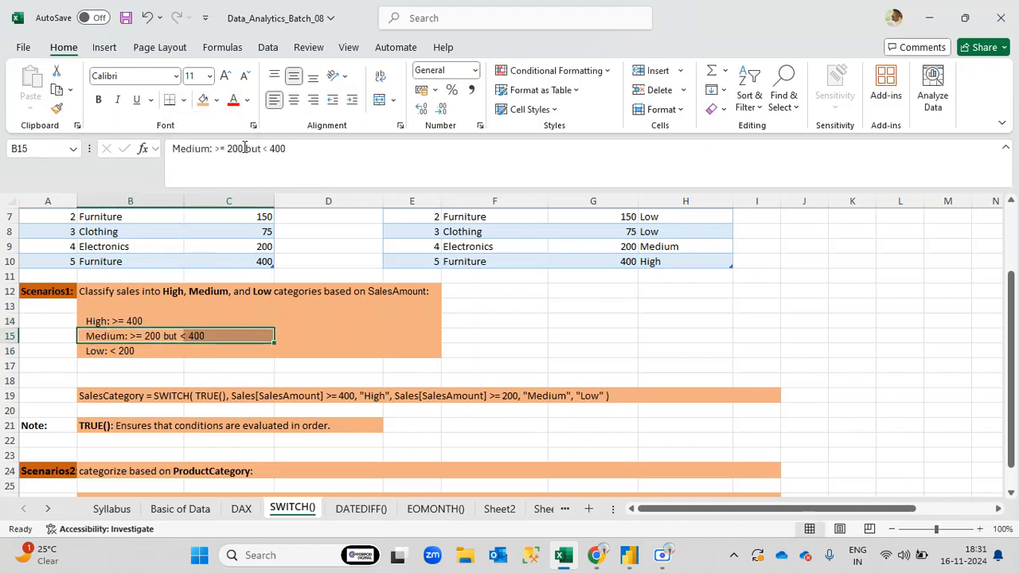
{"action": "left_click_drag", "start_coordinate": [244, 148], "coordinate": [214, 148]}
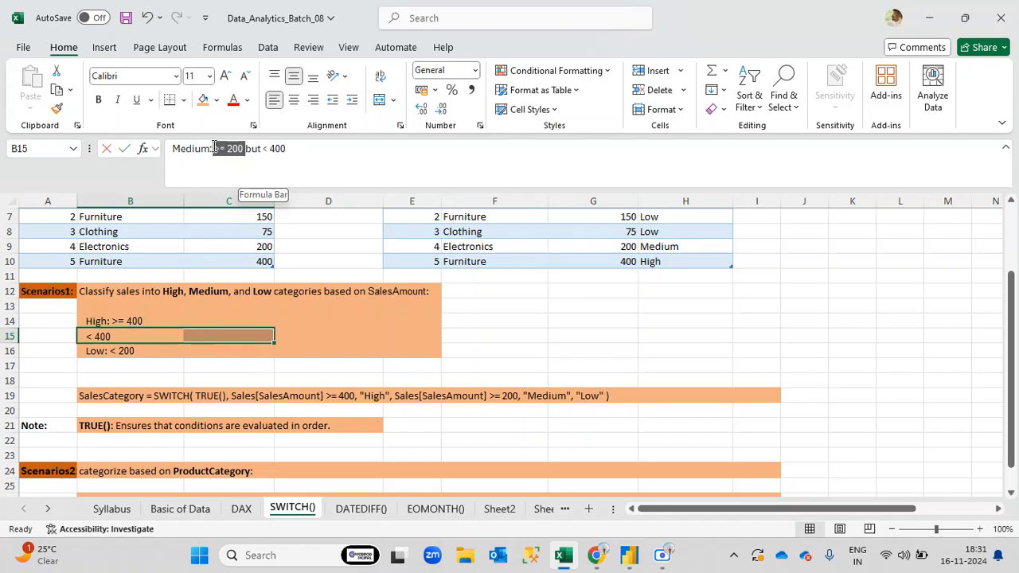
{"action": "left_click_drag", "start_coordinate": [261, 148], "coordinate": [292, 148]}
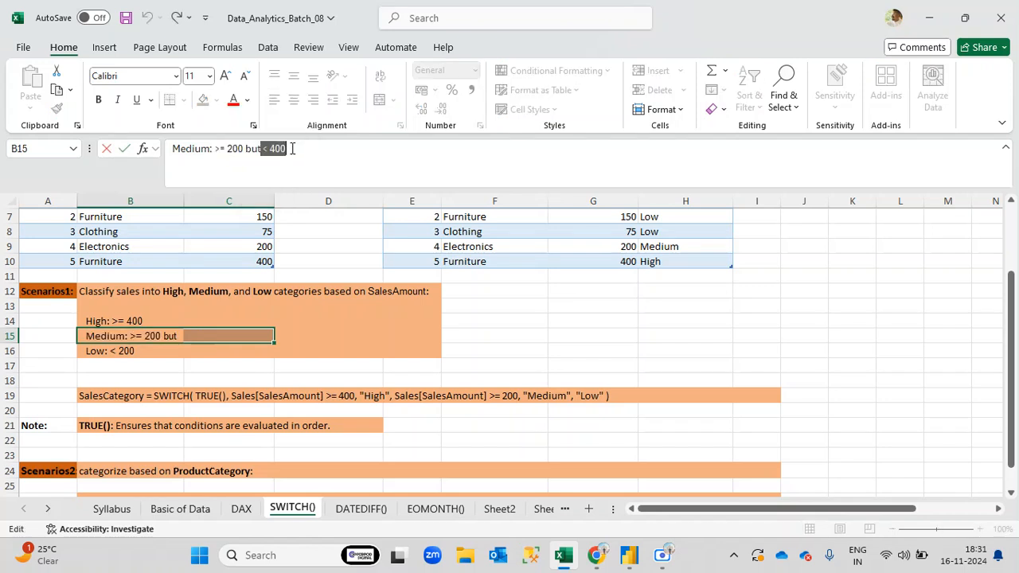
{"action": "left_click", "coordinate": [324, 147]}
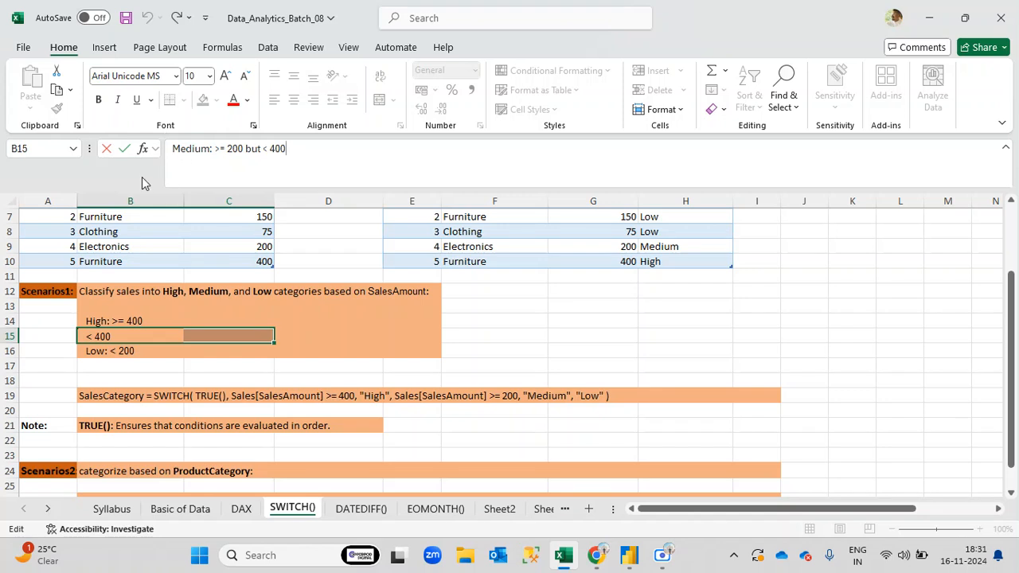
{"action": "left_click", "coordinate": [243, 365]}
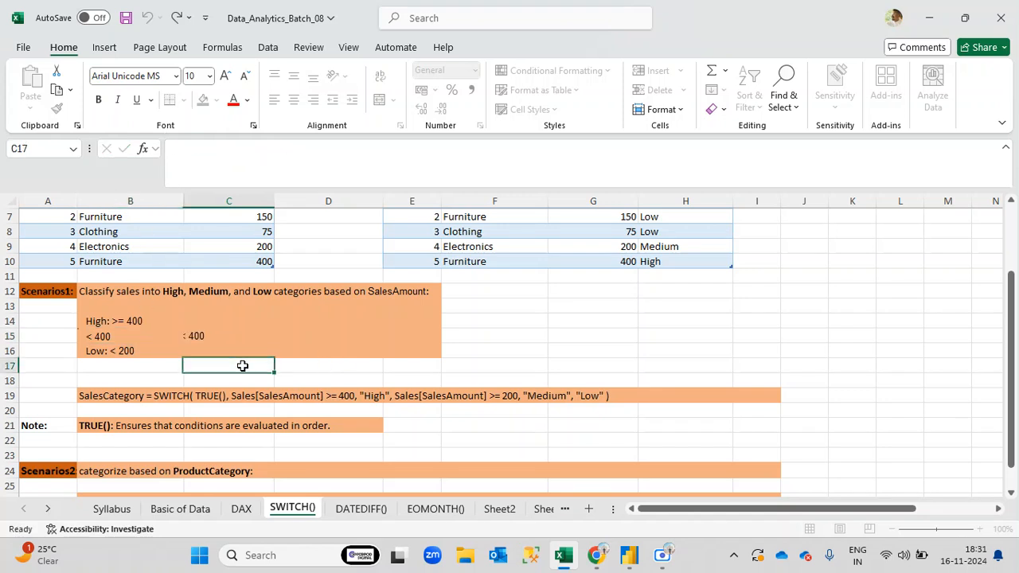
{"action": "left_click", "coordinate": [176, 356]}
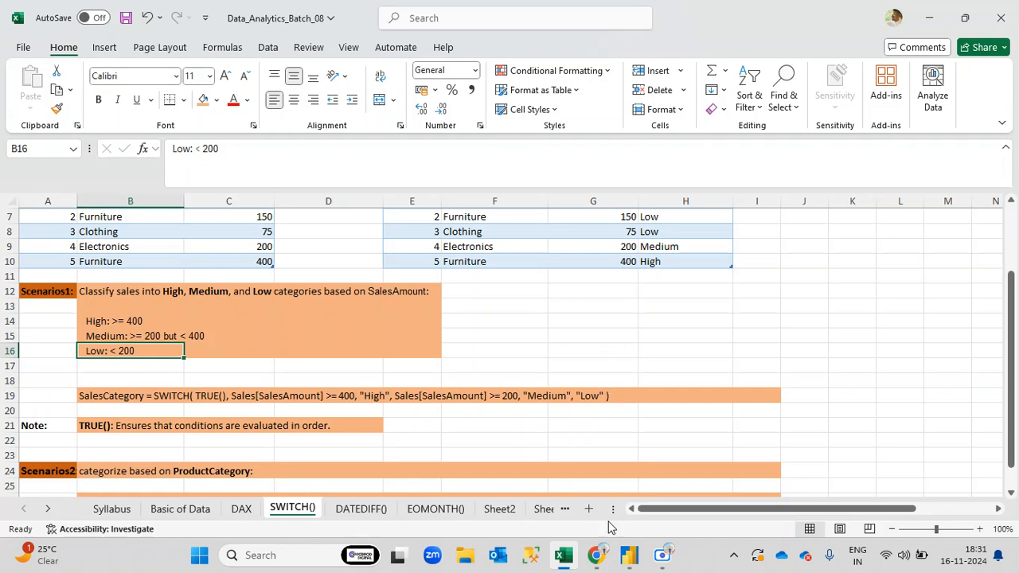
Switch to Power BI and compare the SalesAmount and Sales_Category of the row with SaleID 4
{"action": "left_click", "coordinate": [631, 563]}
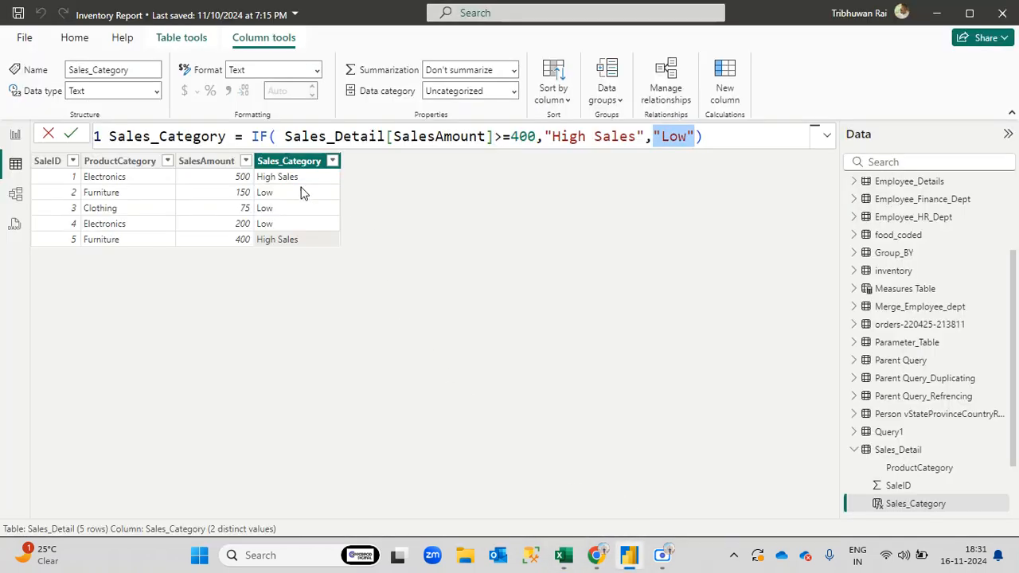
{"action": "left_click", "coordinate": [243, 224]}
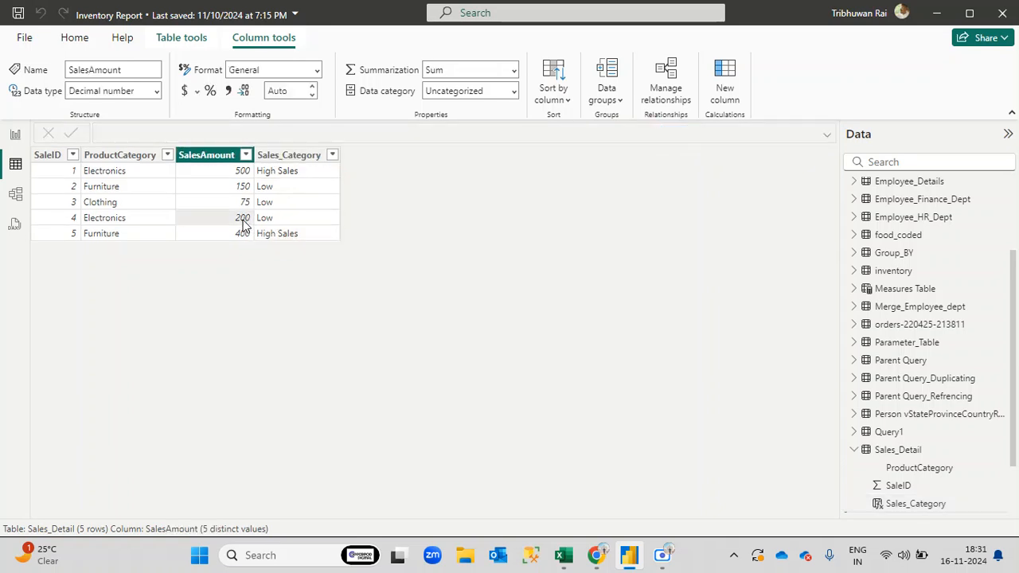
{"action": "left_click", "coordinate": [292, 223]}
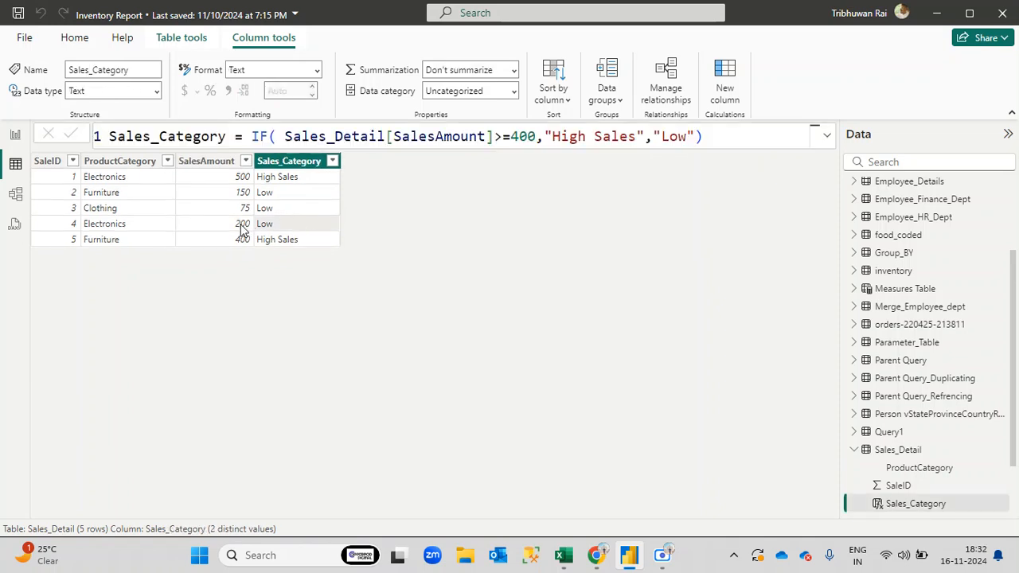
{"action": "left_click", "coordinate": [243, 224]}
{"action": "left_click", "coordinate": [291, 222]}
{"action": "left_click", "coordinate": [241, 226]}
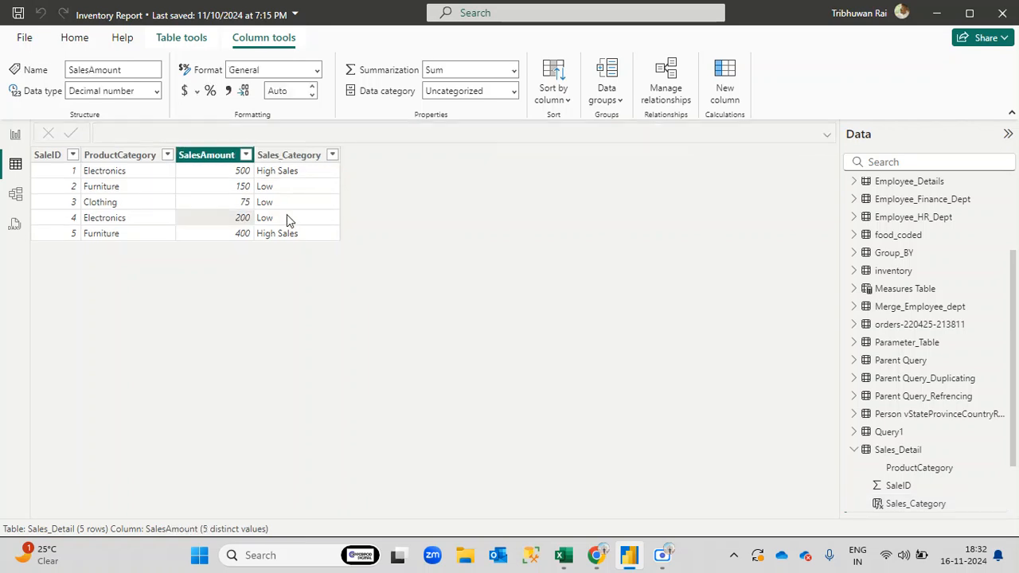
Review the IF function and its true and false results in the Sales_Category column's formula
{"action": "left_click", "coordinate": [287, 216]}
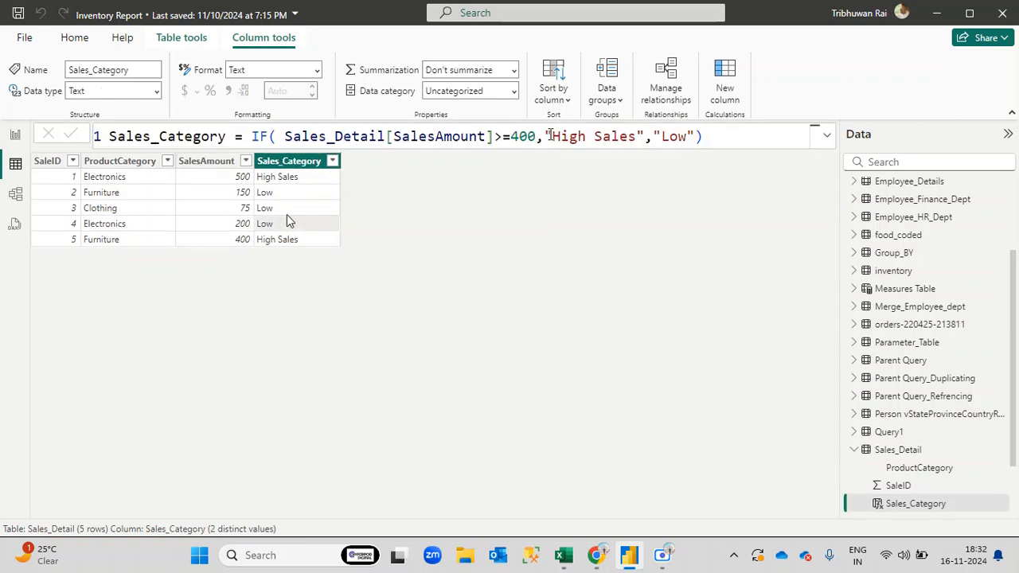
{"action": "left_click", "coordinate": [545, 136]}
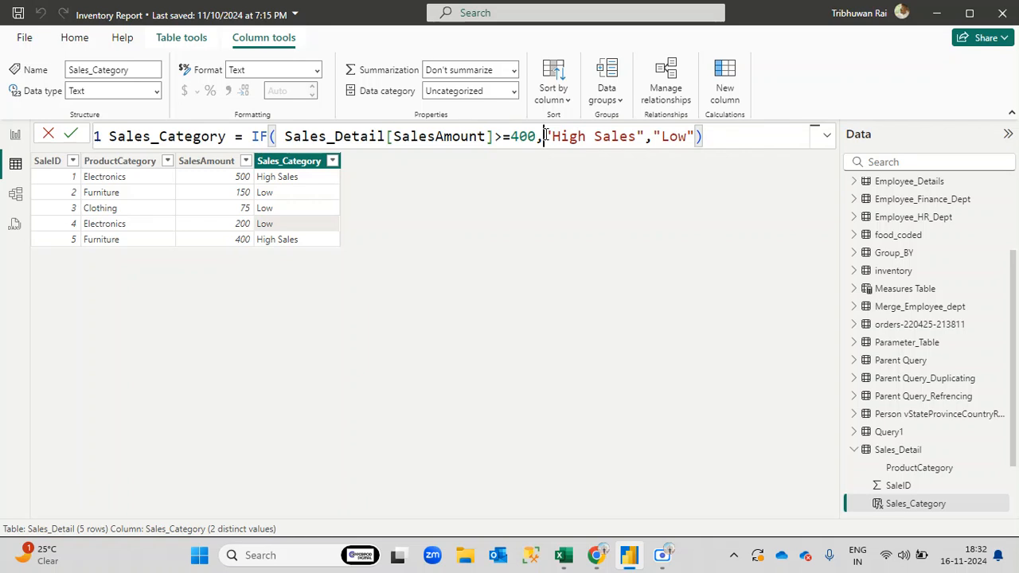
{"action": "left_click", "coordinate": [695, 136]}
{"action": "left_click_drag", "start_coordinate": [284, 137], "coordinate": [251, 137]}
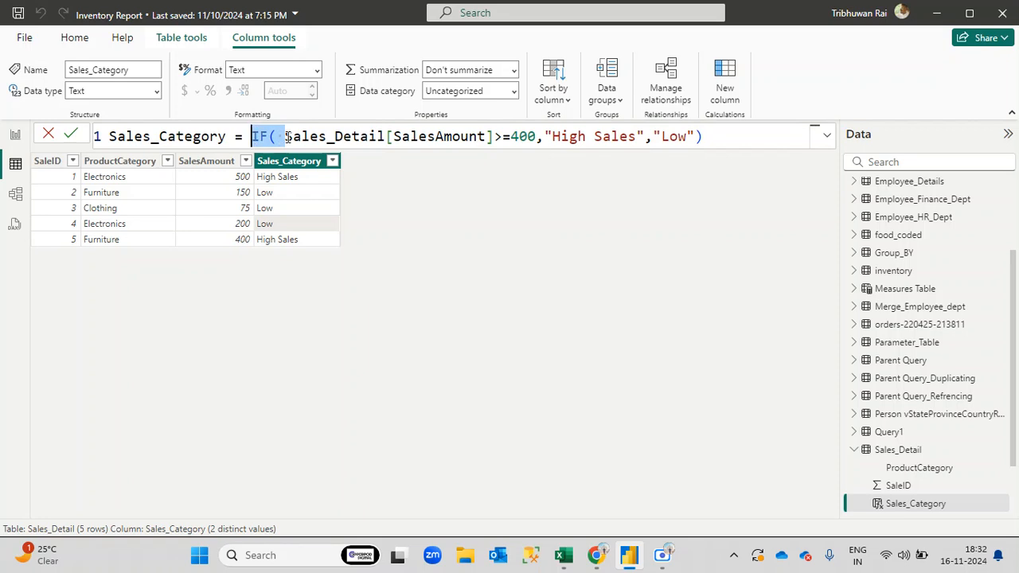
{"action": "left_click", "coordinate": [531, 313]}
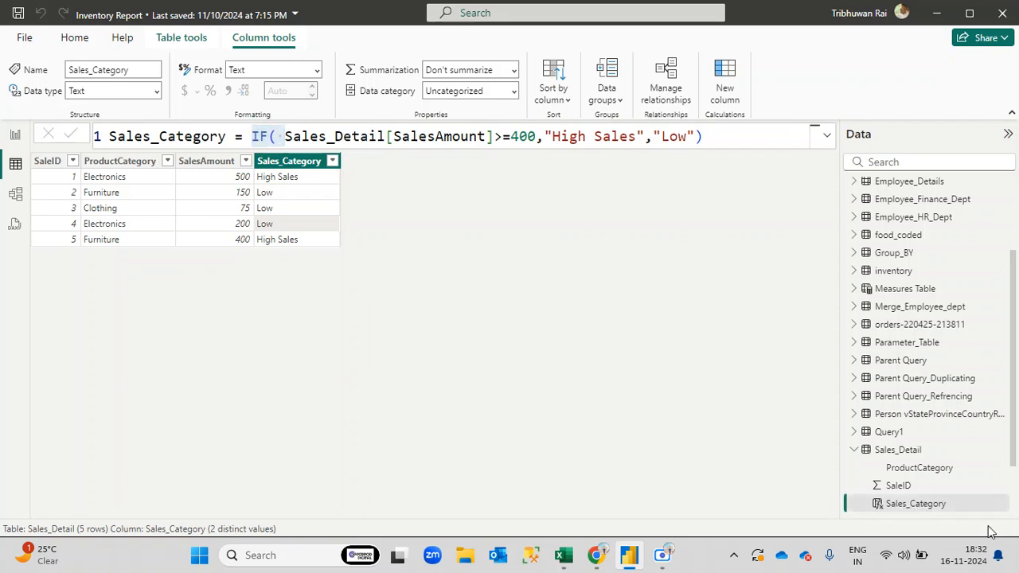
Add a calculated column to the Sales_Detail table and name it Sales_Category_NestedIF in its formula
{"action": "scroll", "coordinate": [987, 508], "scroll_direction": "down", "scroll_amount": 3}
{"action": "left_click", "coordinate": [1005, 434]}
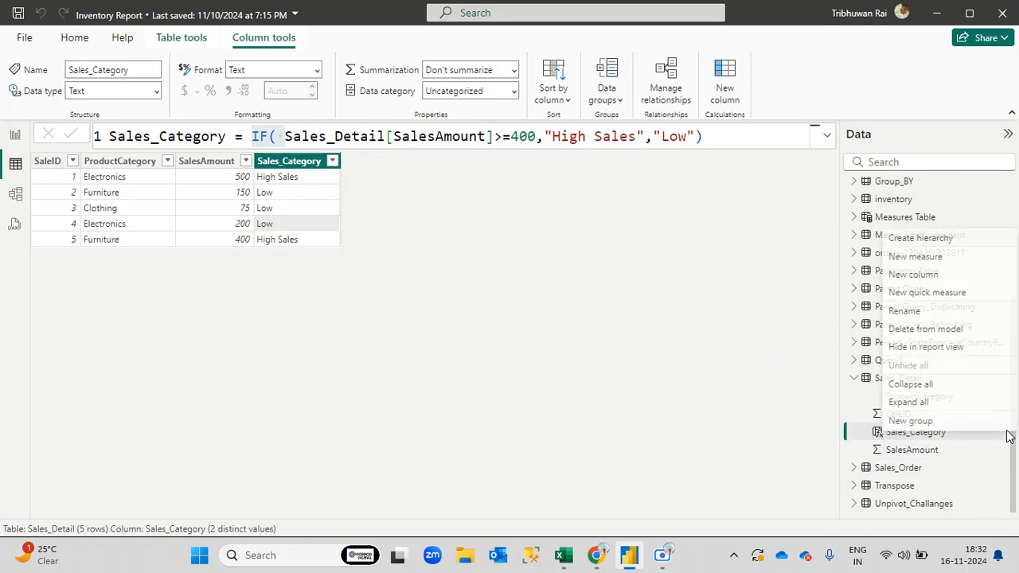
{"action": "left_click", "coordinate": [922, 275]}
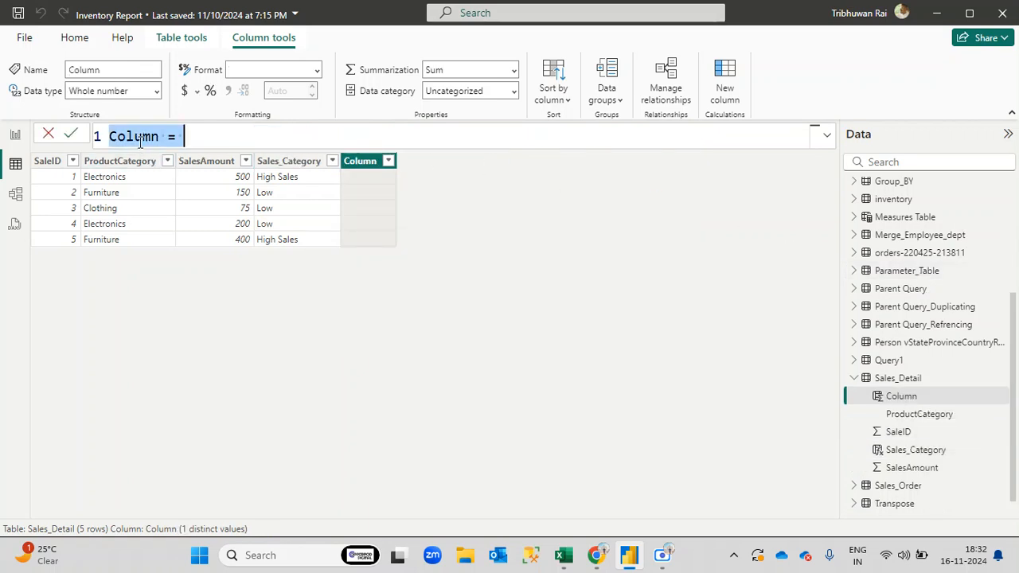
{"action": "type", "text": "Sa"}
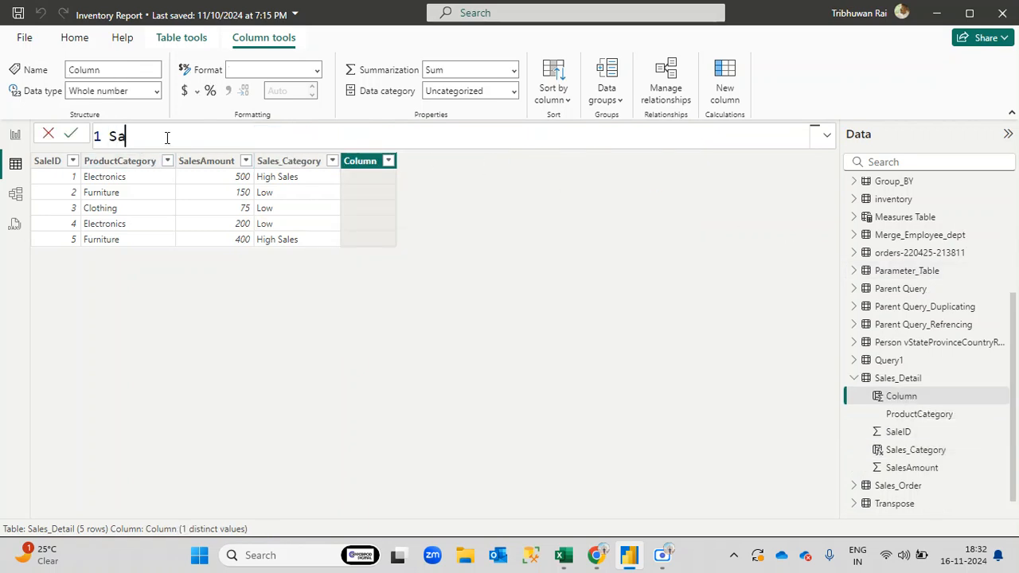
{"action": "type", "text": "les_Categor"}
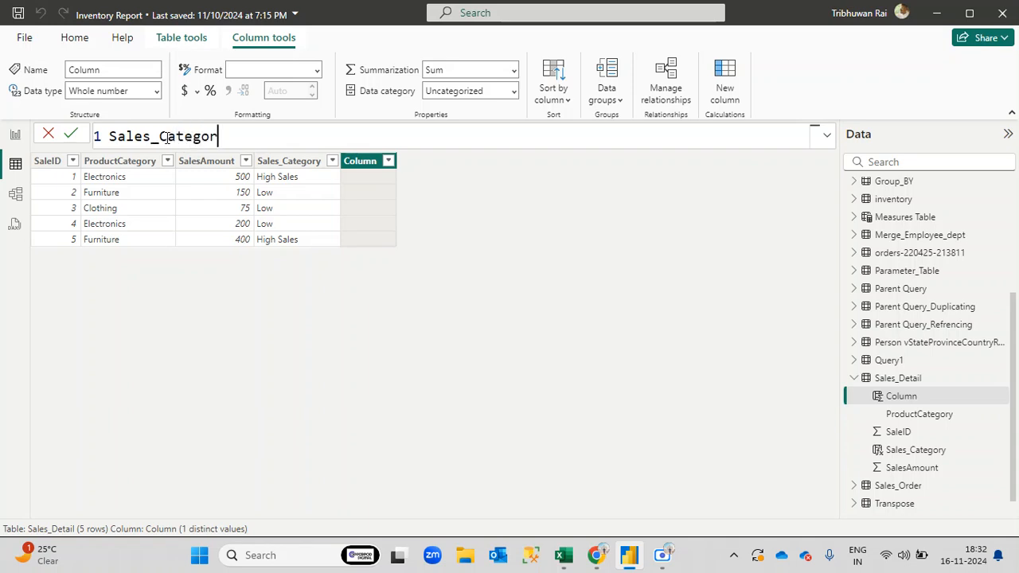
{"action": "type", "text": "y_NestedIF"}
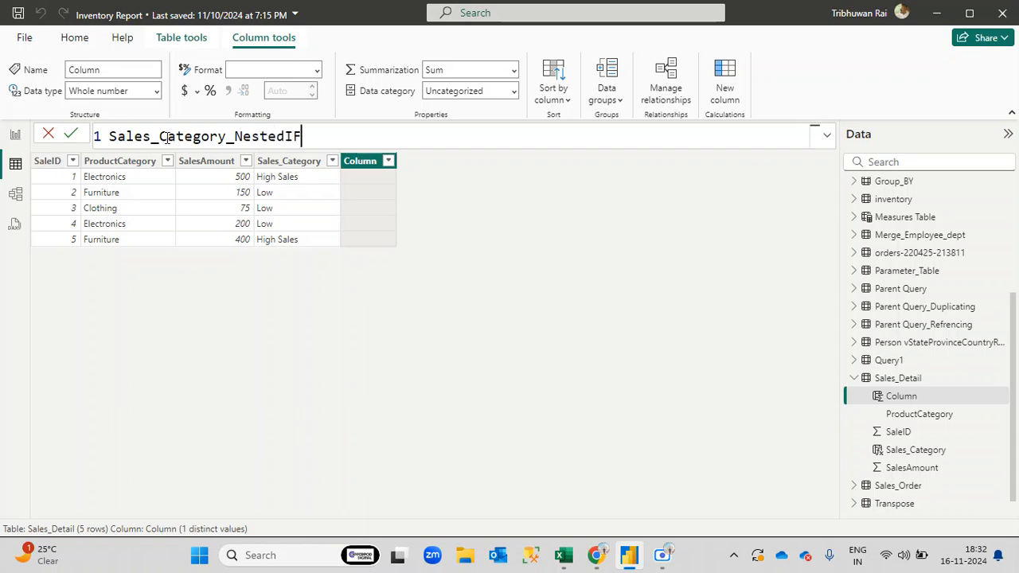
{"action": "type", "text": " ="}
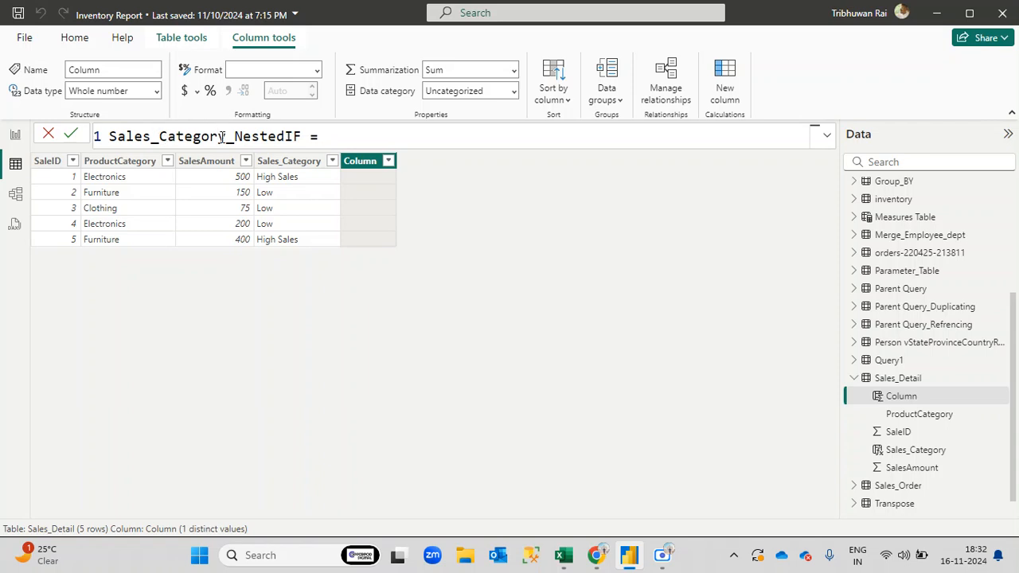
{"action": "left_click_drag", "start_coordinate": [235, 137], "coordinate": [304, 137]}
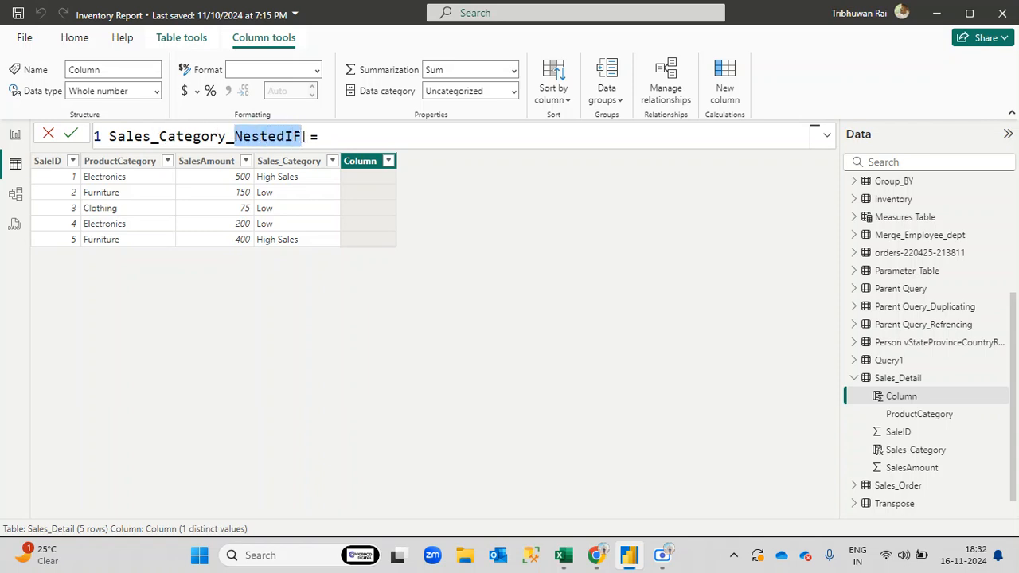
{"action": "double_click", "coordinate": [304, 137]}
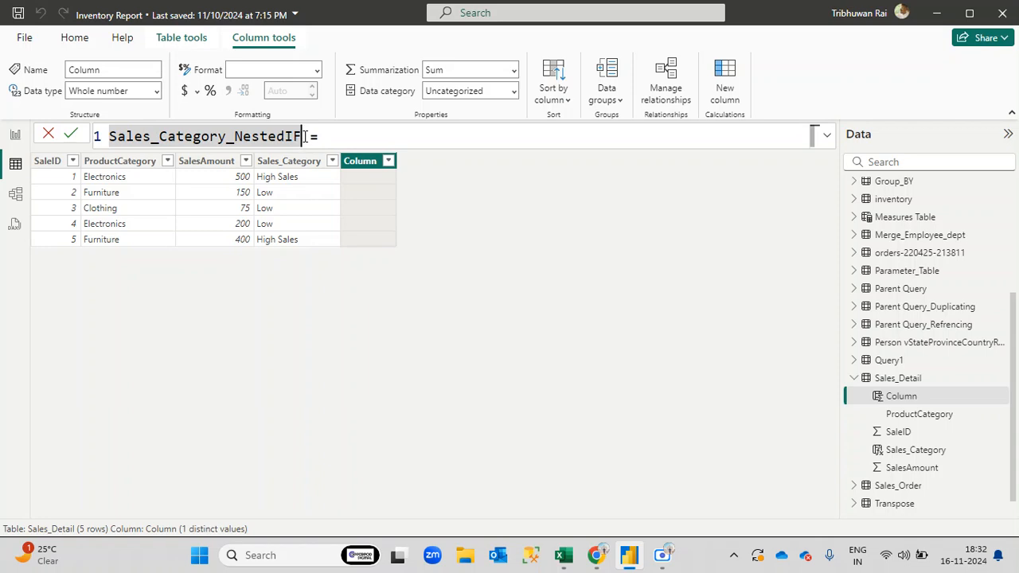
{"action": "left_click", "coordinate": [316, 136]}
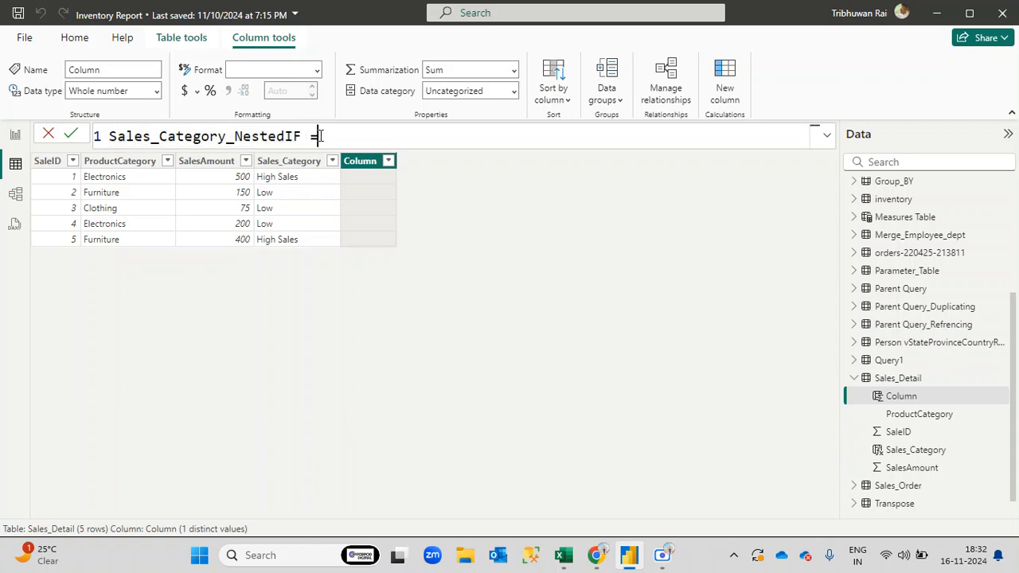
Begin the column's formula with an IF whose logical test is Sales_Detail[SalesAmount] >=400
{"action": "type", "text": "IF"}
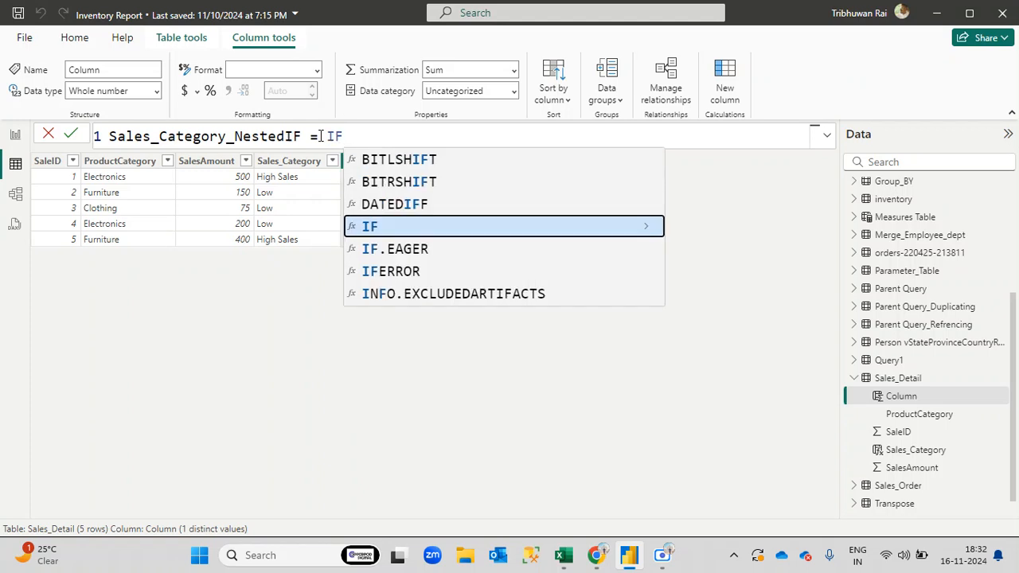
{"action": "type", "text": "("}
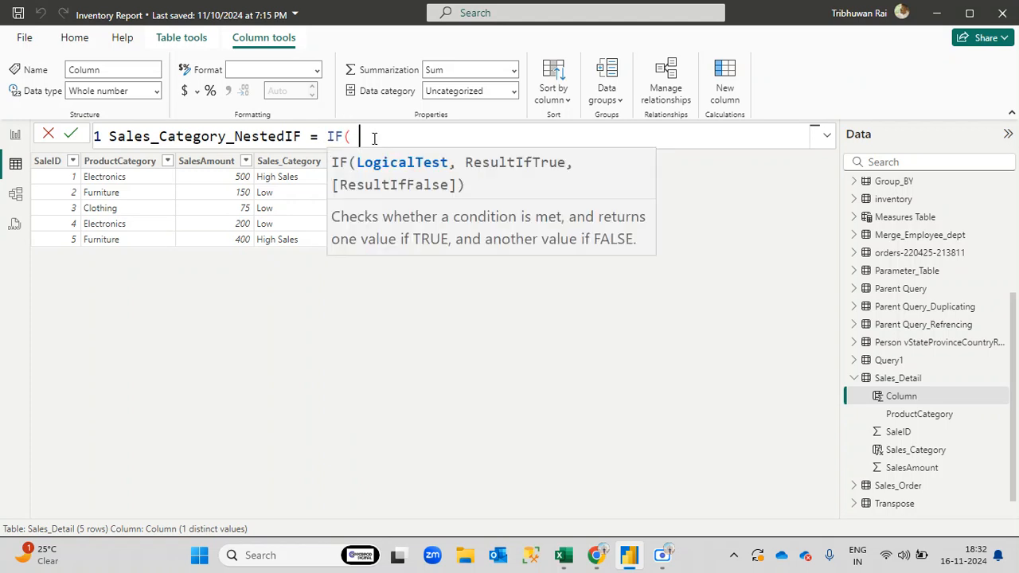
{"action": "type", "text": " Sales"}
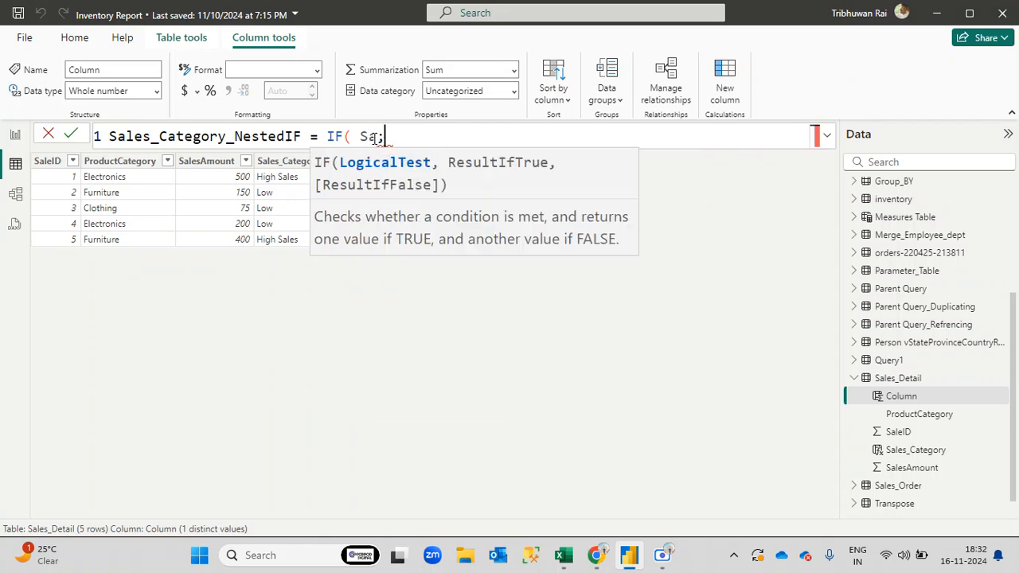
{"action": "key", "text": "BackSpace"}
{"action": "key", "text": "BackSpace"}
{"action": "key", "text": "BackSpace"}
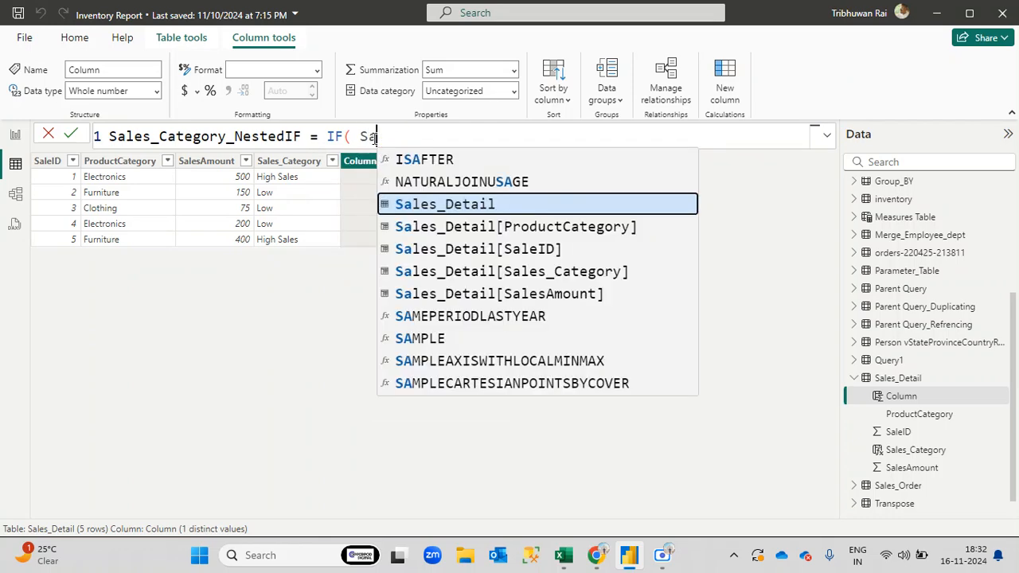
{"action": "type", "text": "les"}
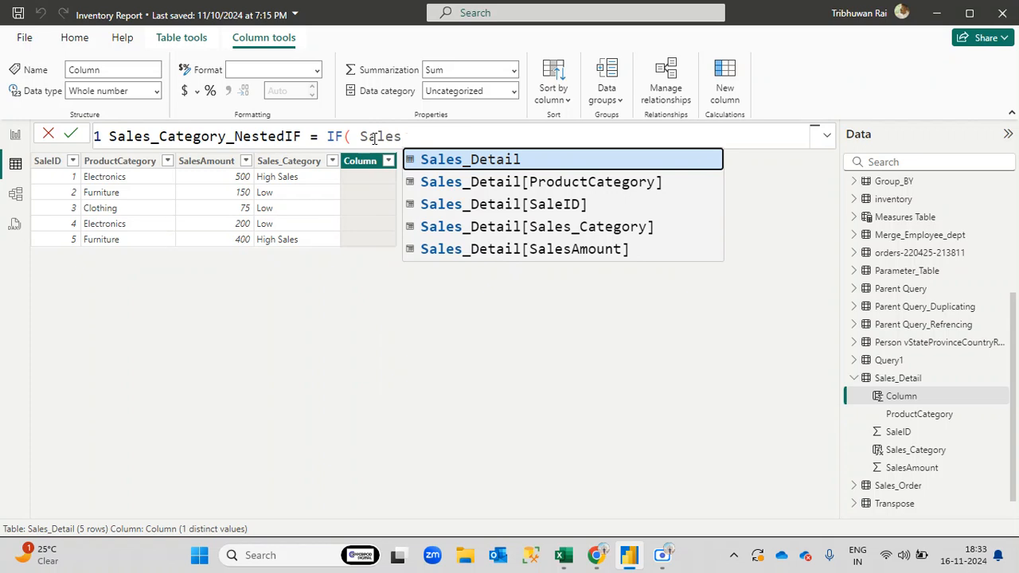
{"action": "left_click", "coordinate": [474, 164]}
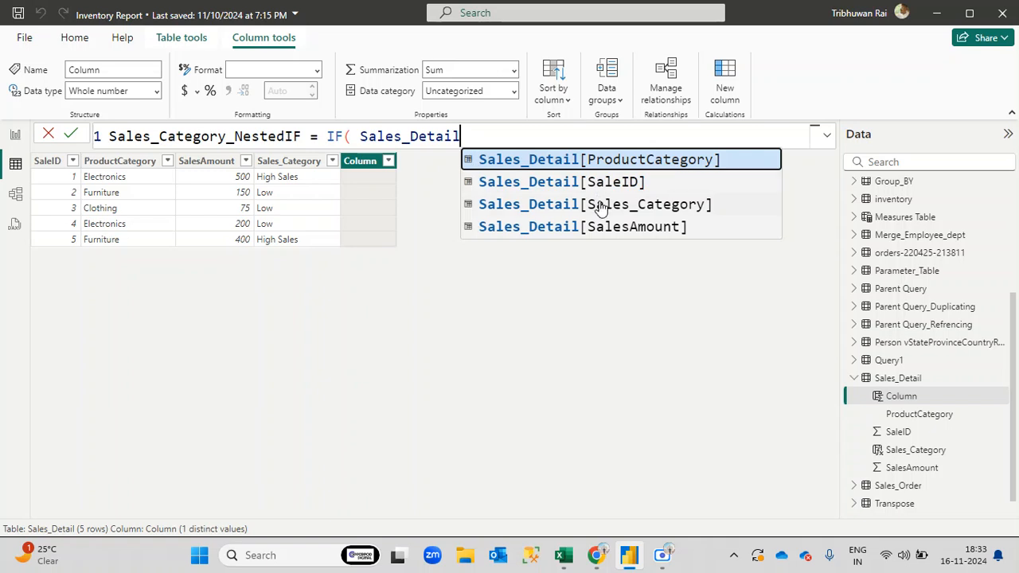
{"action": "left_click", "coordinate": [605, 227]}
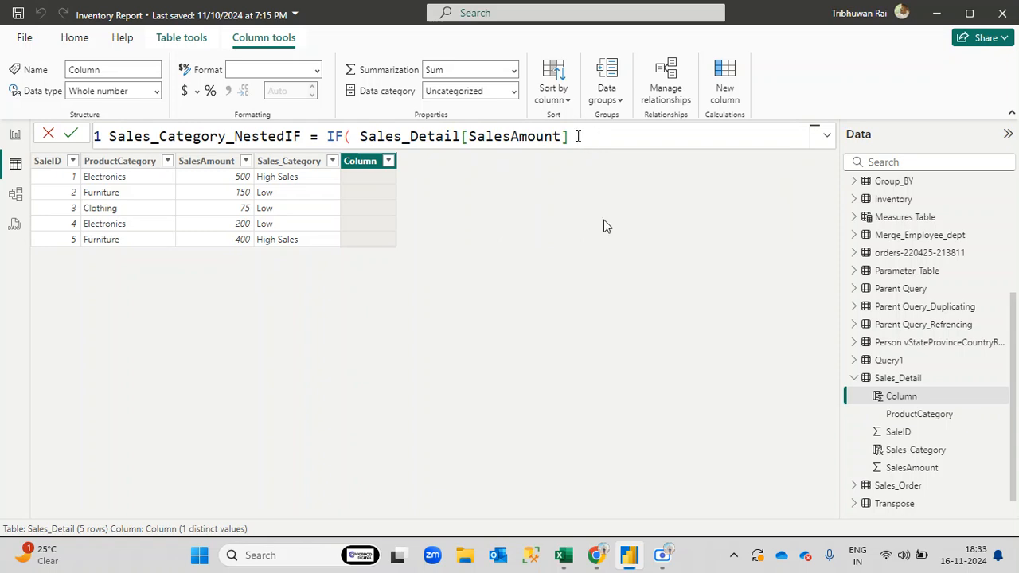
{"action": "type", "text": ">=400,"}
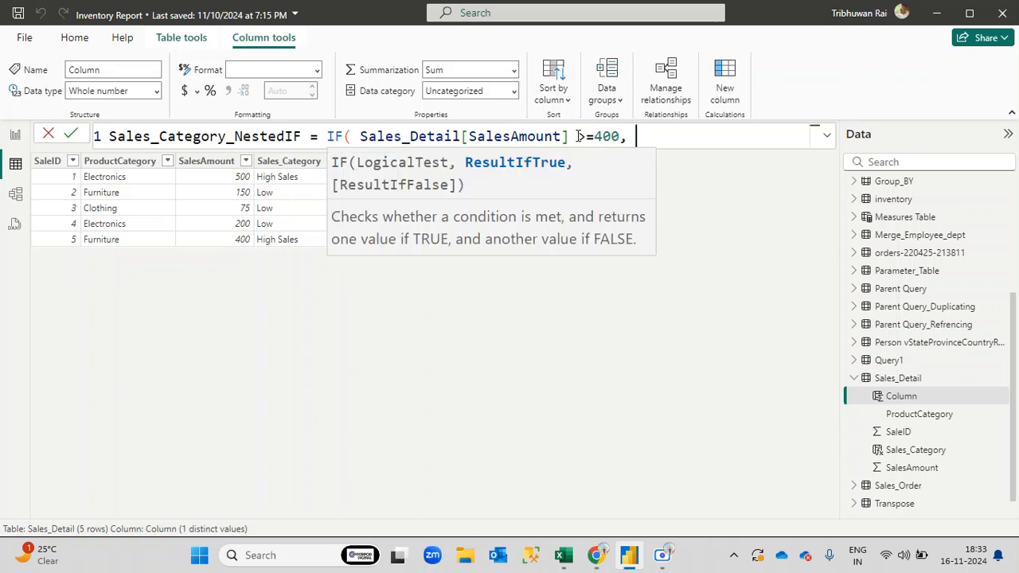
Enter "High Sales" as the IF's true result and check it against the >=400 condition
{"action": "type", "text": " \"High_Sales"}
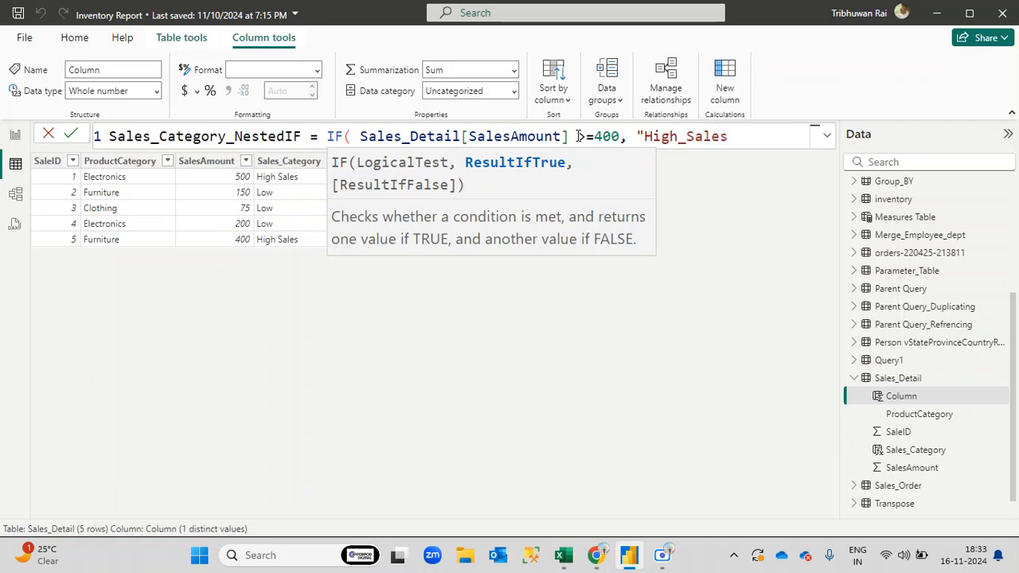
{"action": "key", "text": "Left"}
{"action": "key", "text": "Left"}
{"action": "key", "text": "Left"}
{"action": "key", "text": "Left"}
{"action": "key", "text": "Left"}
{"action": "key", "text": "BackSpace"}
{"action": "key", "text": "Right"}
{"action": "key", "text": "Right"}
{"action": "key", "text": "Right"}
{"action": "key", "text": "Right"}
{"action": "key", "text": "Right"}
{"action": "type", "text": "\""}
{"action": "left_click_drag", "start_coordinate": [637, 136], "coordinate": [738, 138]}
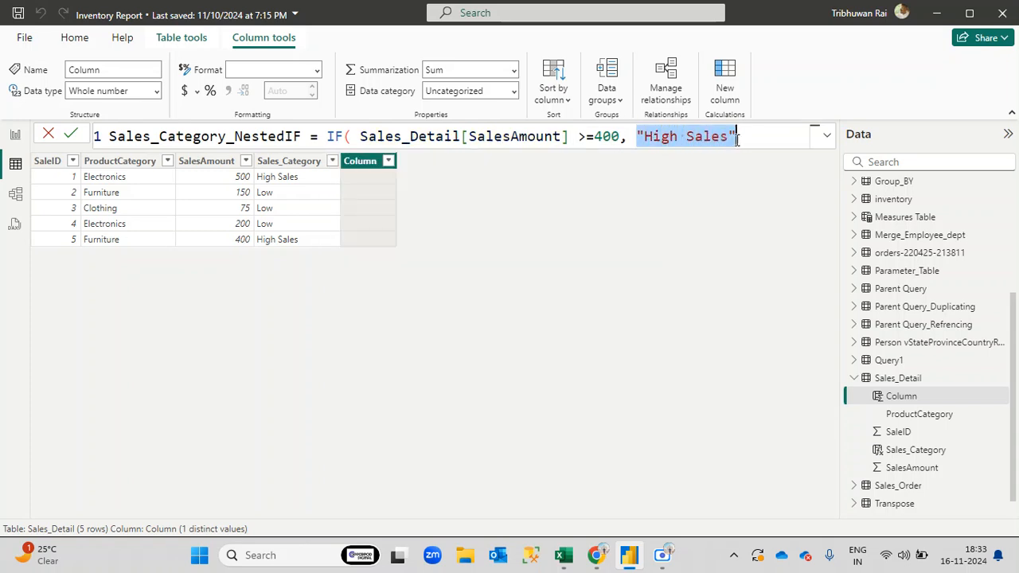
{"action": "left_click_drag", "start_coordinate": [619, 136], "coordinate": [355, 137]}
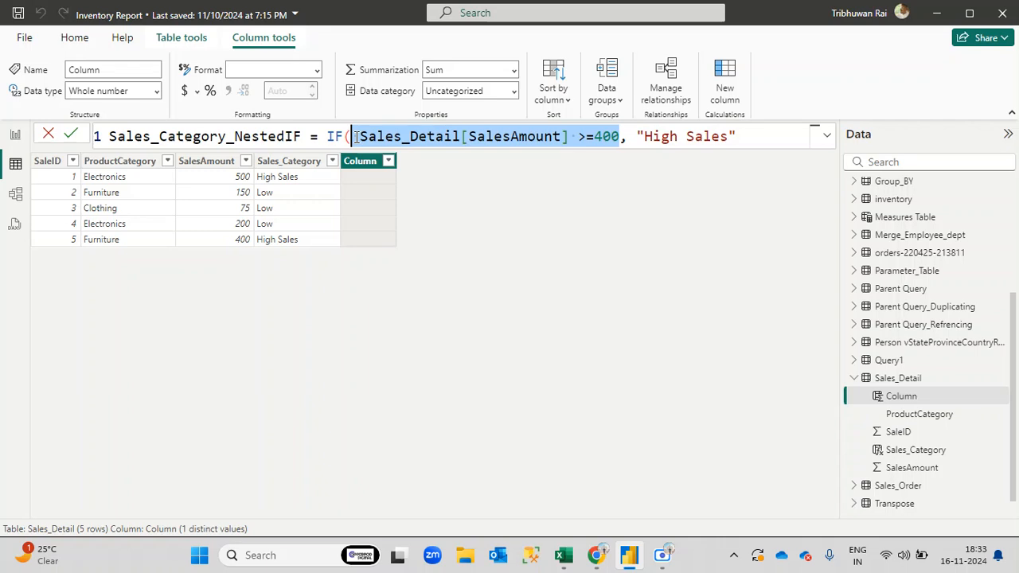
Start a second IF function as the false result of the first IF, following "High Sales"
{"action": "left_click", "coordinate": [742, 139]}
{"action": "type", "text": ",IF("}
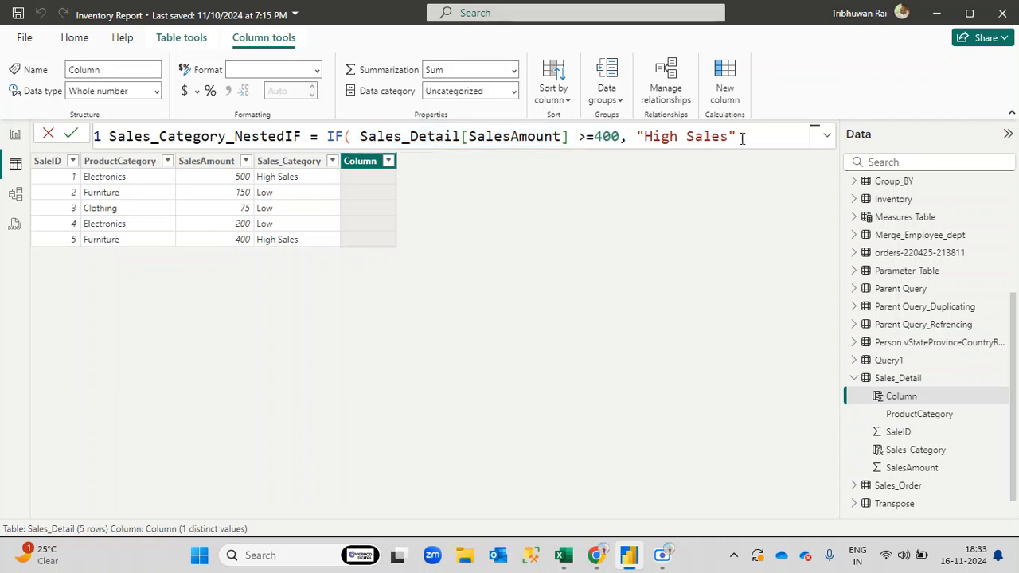
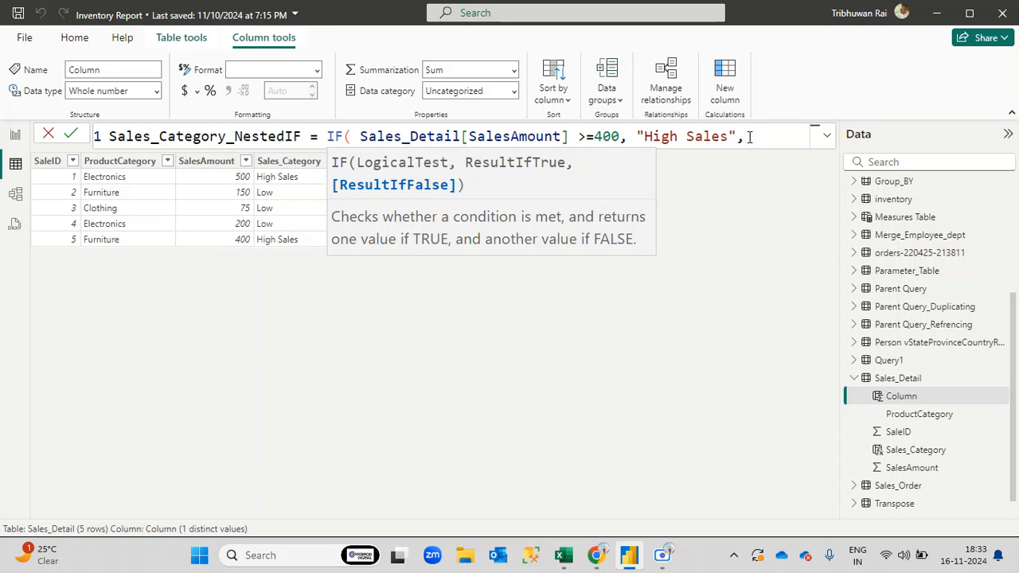
{"action": "type", "text": "IF"}
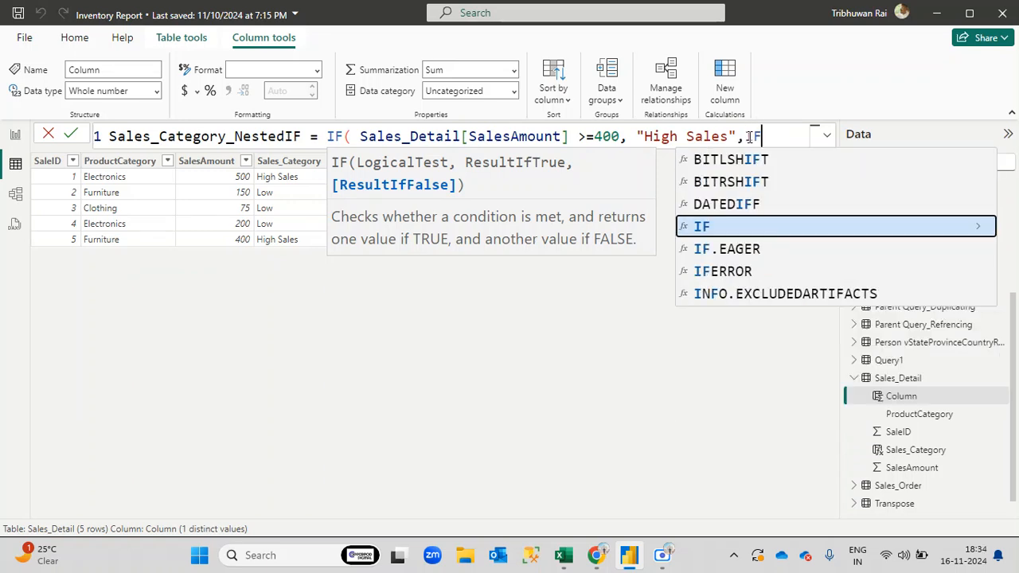
{"action": "type", "text": "("}
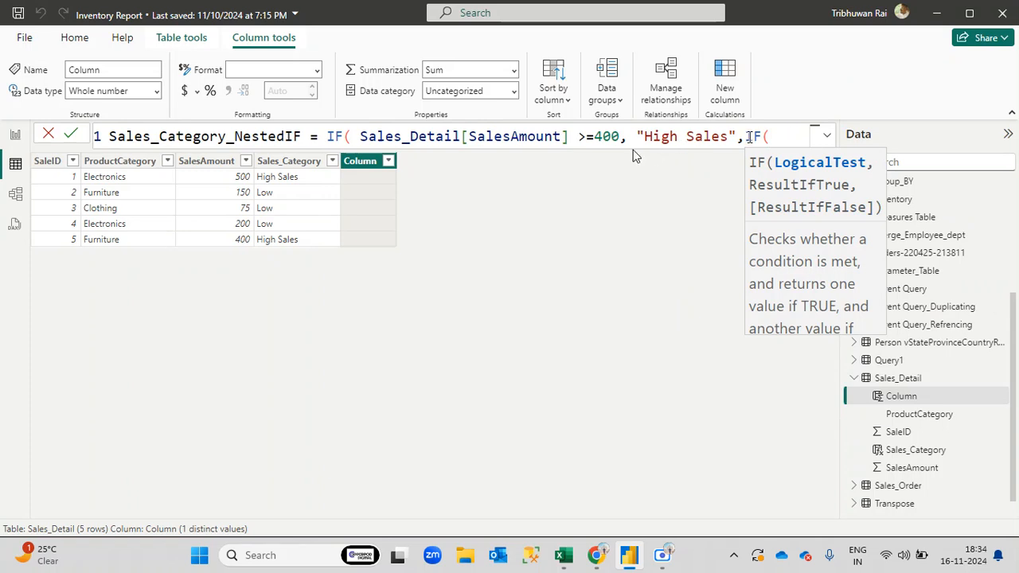
{"action": "left_click", "coordinate": [739, 136]}
{"action": "type", "text": ","}
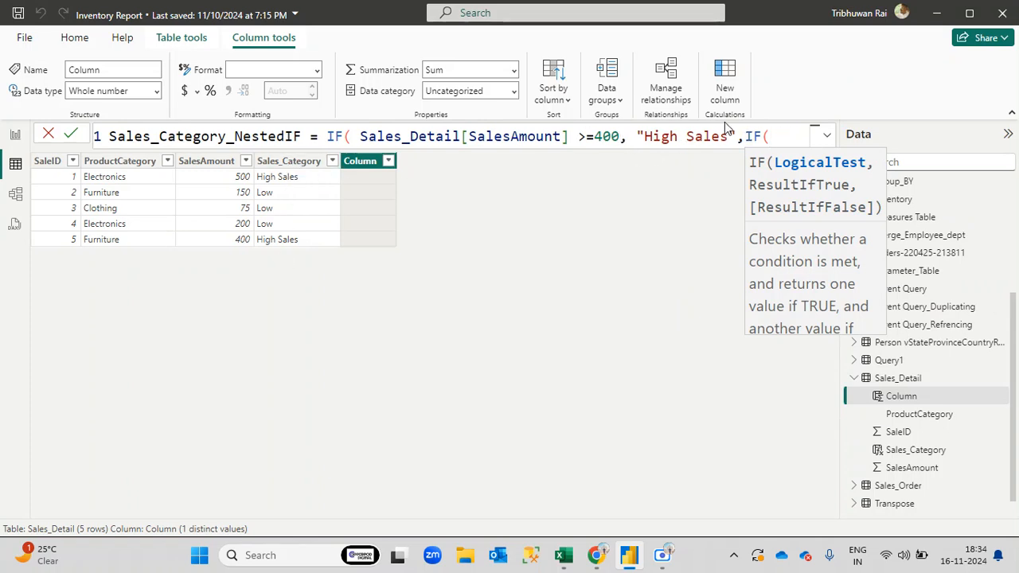
Enter Sales_Detail[Sales_Category]<200 as the logical test of the second IF
{"action": "left_click", "coordinate": [786, 137]}
{"action": "type", "text": "sales"}
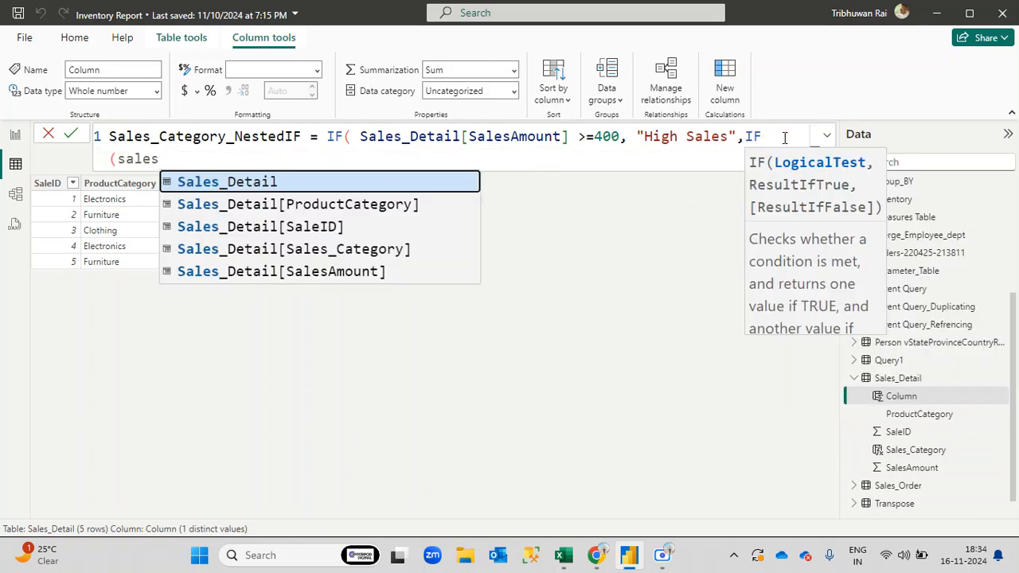
{"action": "left_click", "coordinate": [247, 185]}
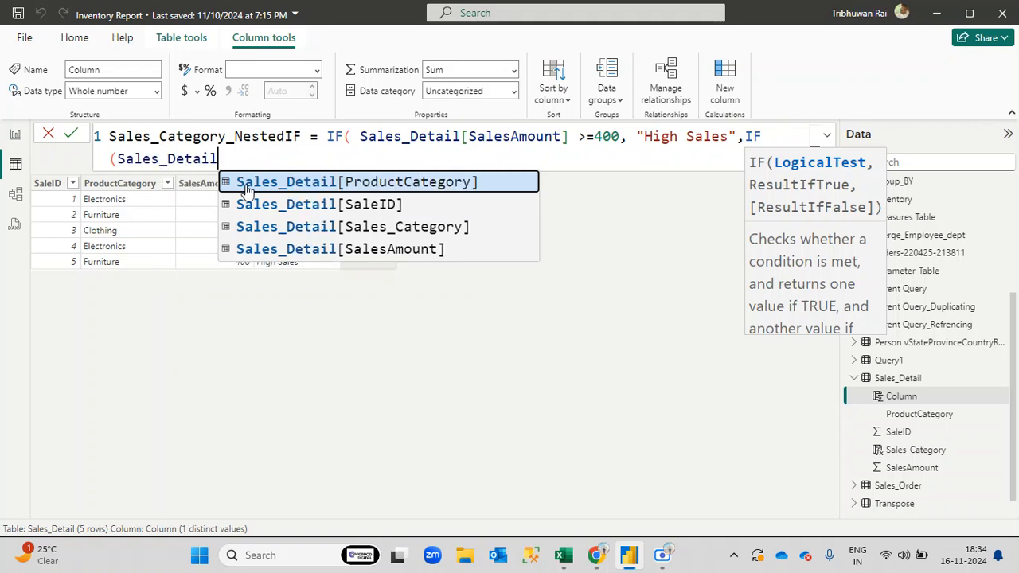
{"action": "left_click", "coordinate": [280, 228]}
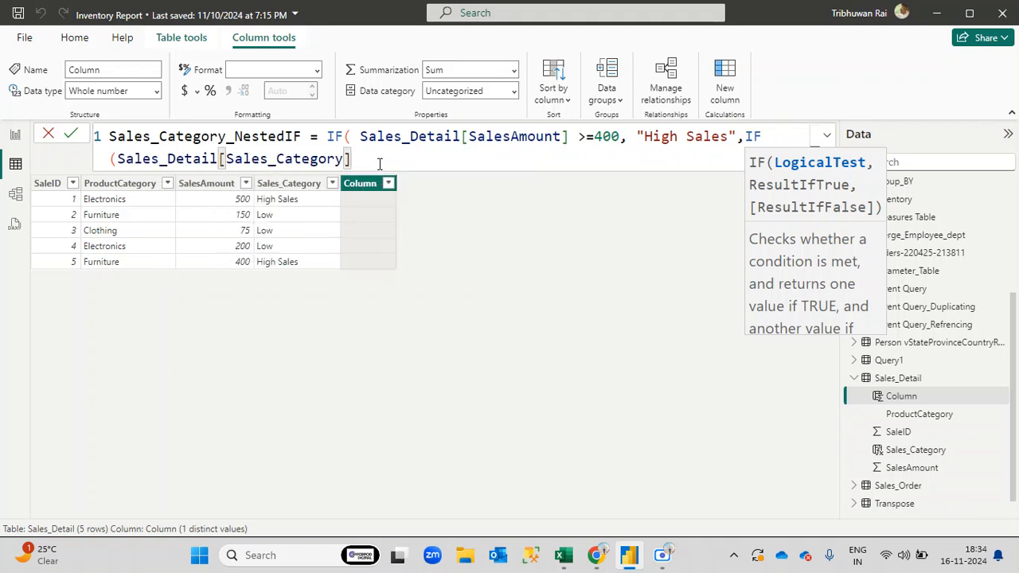
{"action": "type", "text": "<200"}
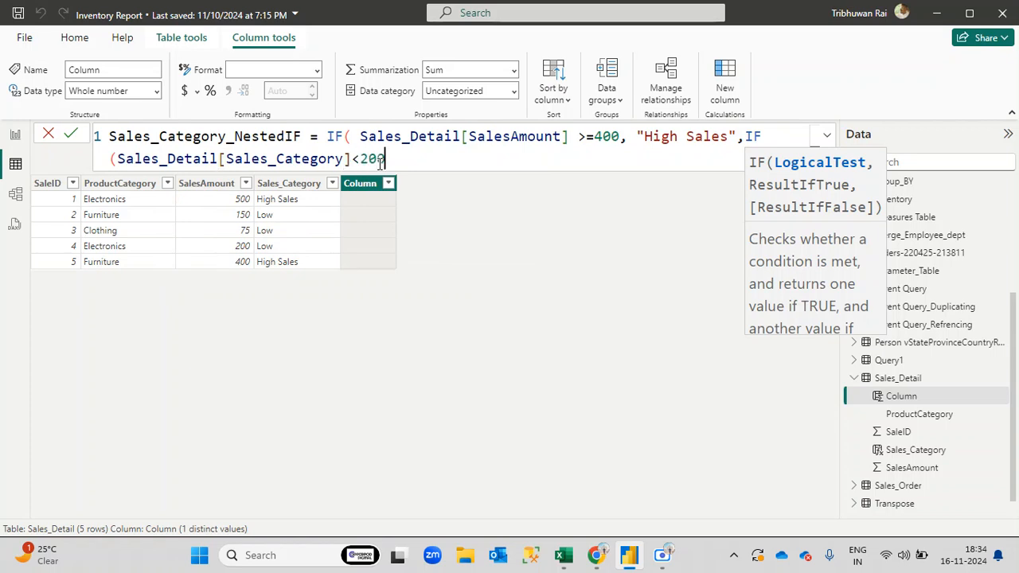
{"action": "type", "text": ","}
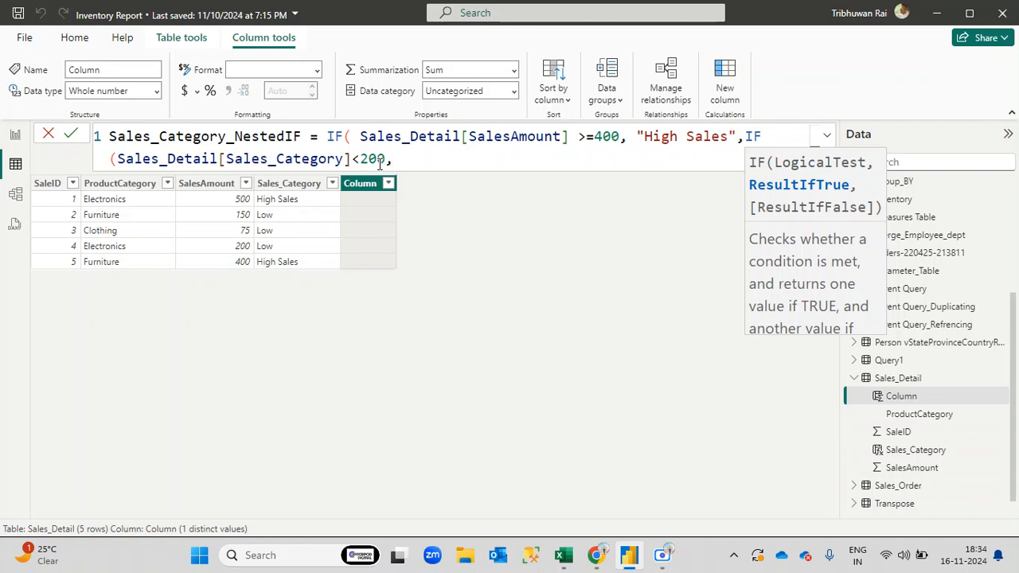
Enter "Low Sales" as the true result of the second IF
{"action": "type", "text": "\"Low Sales"}
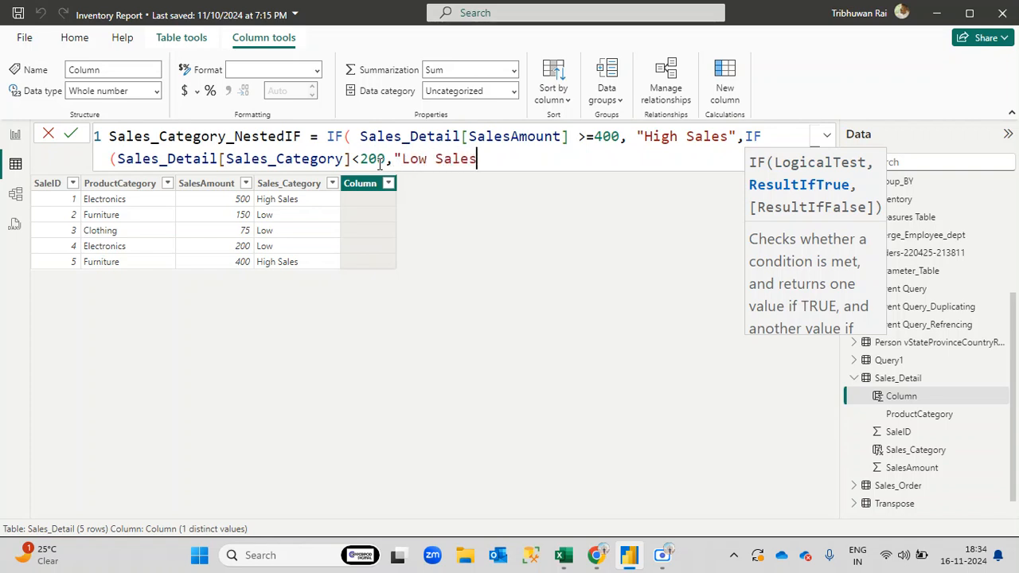
{"action": "type", "text": ","}
{"action": "key", "text": "BackSpace"}
{"action": "type", "text": "\", "}
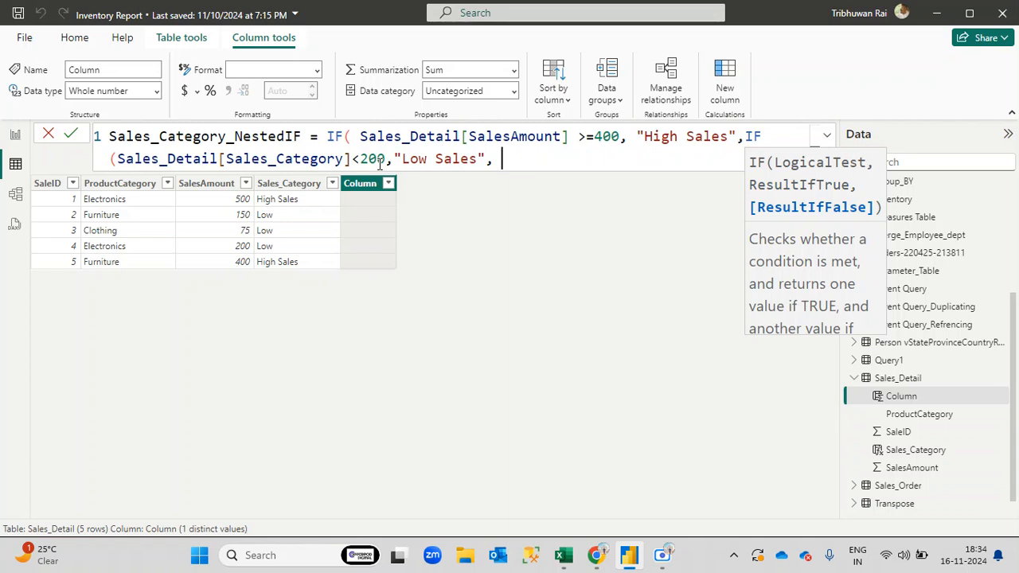
Complete the second IF with "Medium Sales" as its false result and move that IF onto its own line of the formula
{"action": "type", "text": "Medium"}
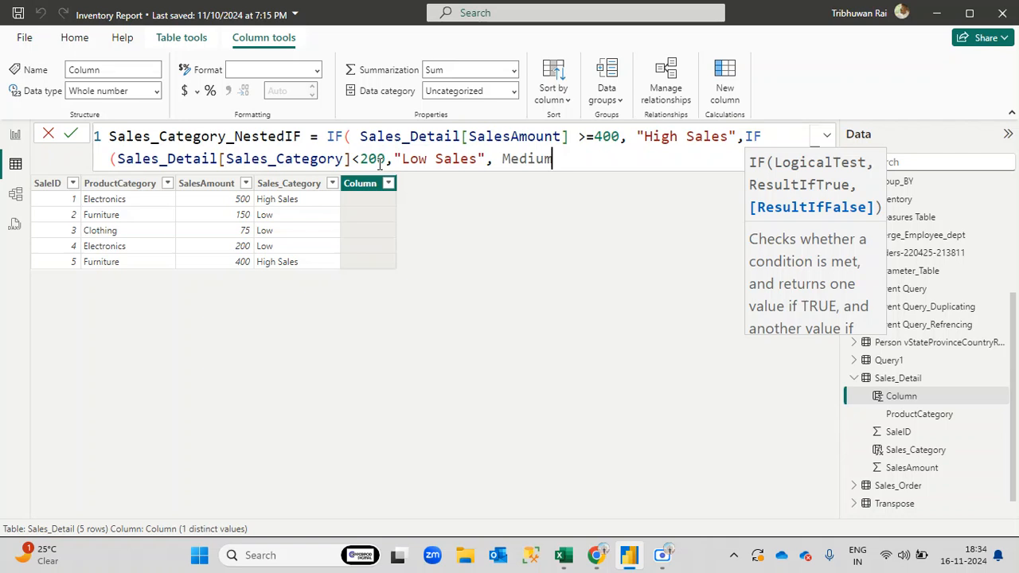
{"action": "type", "text": " Sales"}
{"action": "double_click", "coordinate": [503, 159]}
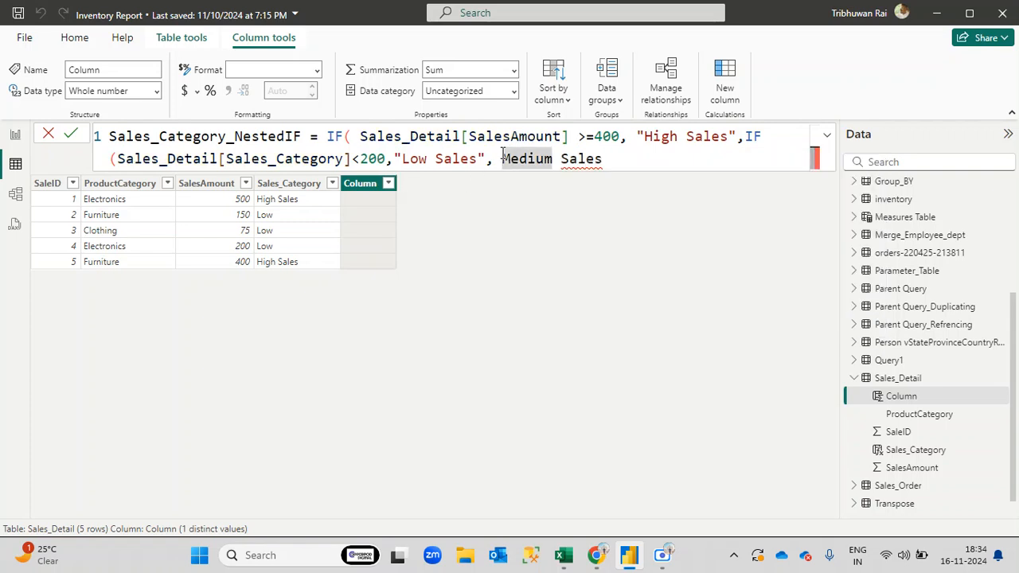
{"action": "left_click", "coordinate": [504, 153]}
{"action": "type", "text": "\""}
{"action": "key", "text": "Right"}
{"action": "key", "text": "Right"}
{"action": "key", "text": "Right"}
{"action": "key", "text": "Right"}
{"action": "key", "text": "Right"}
{"action": "key", "text": "Right"}
{"action": "key", "text": "Right"}
{"action": "key", "text": "Right"}
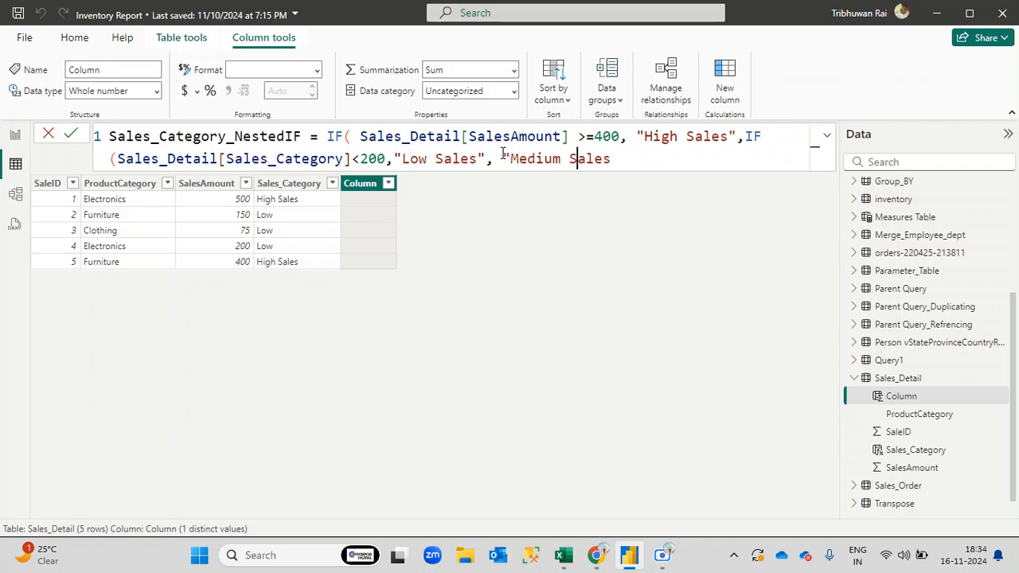
{"action": "key", "text": "Right"}
{"action": "key", "text": "Right"}
{"action": "key", "text": "Right"}
{"action": "key", "text": "Right"}
{"action": "type", "text": "\")"}
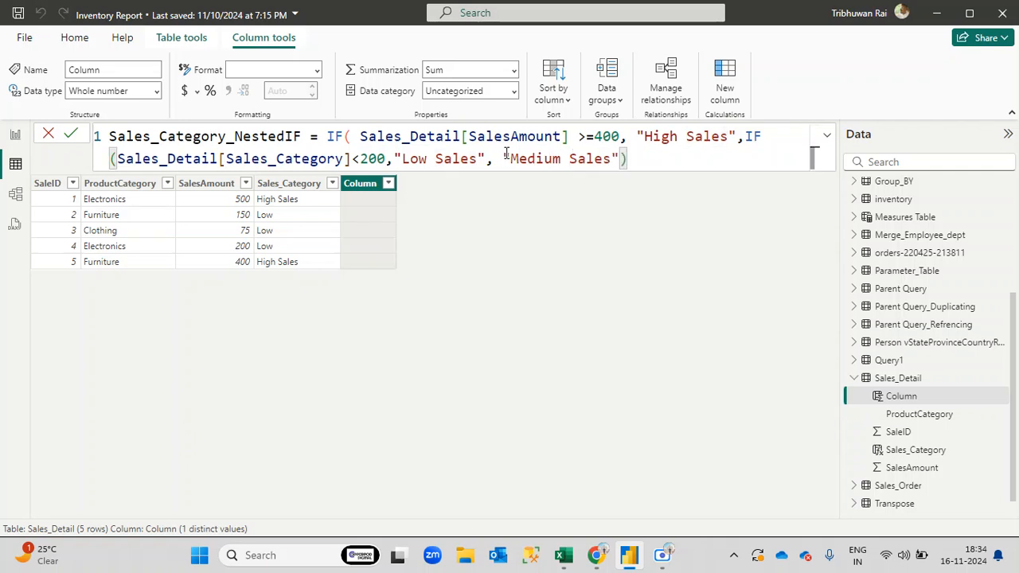
{"action": "left_click", "coordinate": [745, 139]}
{"action": "key", "text": "shift+Return"}
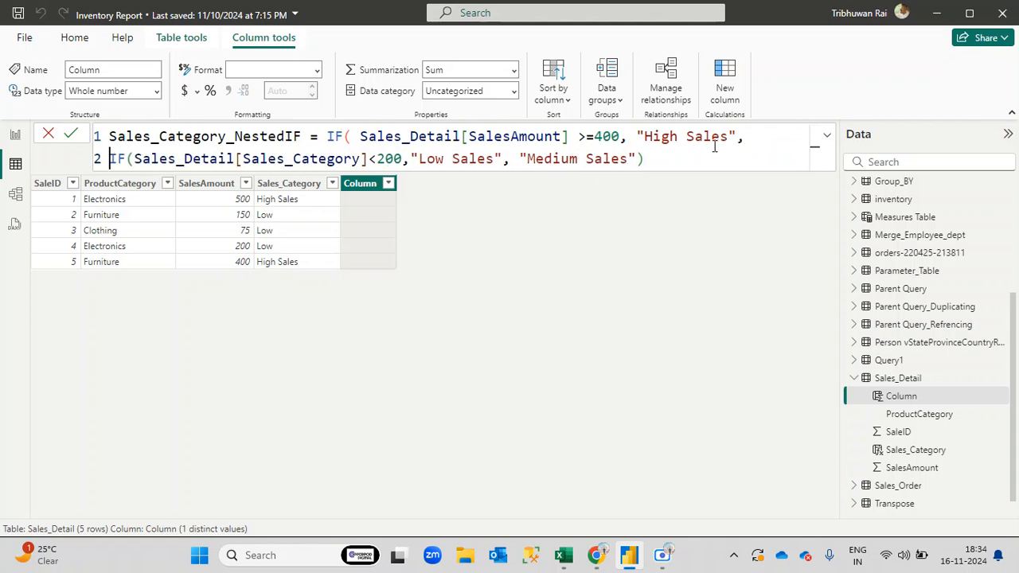
Review the first IF's SalesAmount >=400 condition together with its "High Sales" result
{"action": "left_click_drag", "start_coordinate": [326, 136], "coordinate": [623, 139]}
{"action": "left_click", "coordinate": [351, 136]}
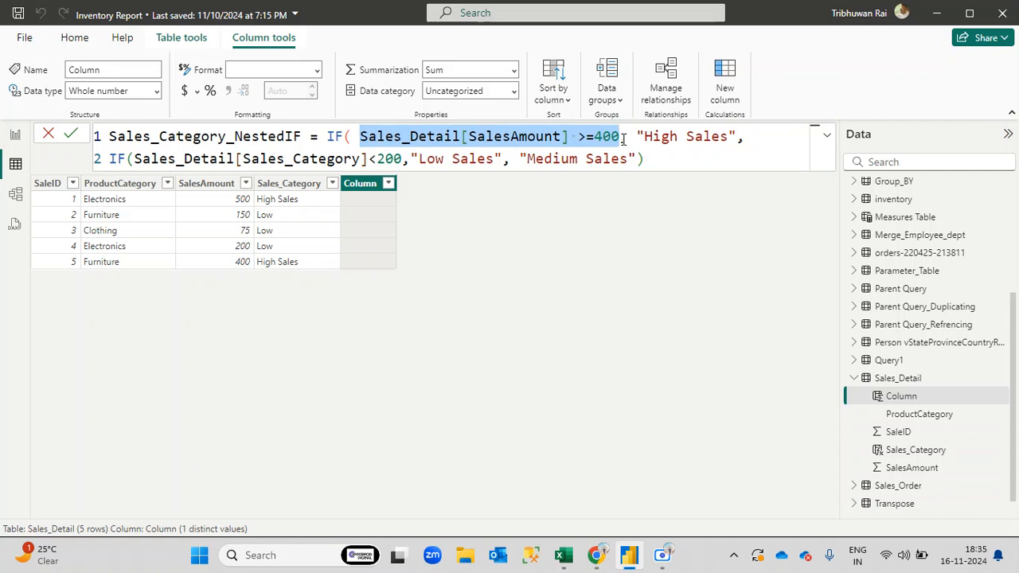
{"action": "left_click", "coordinate": [624, 139]}
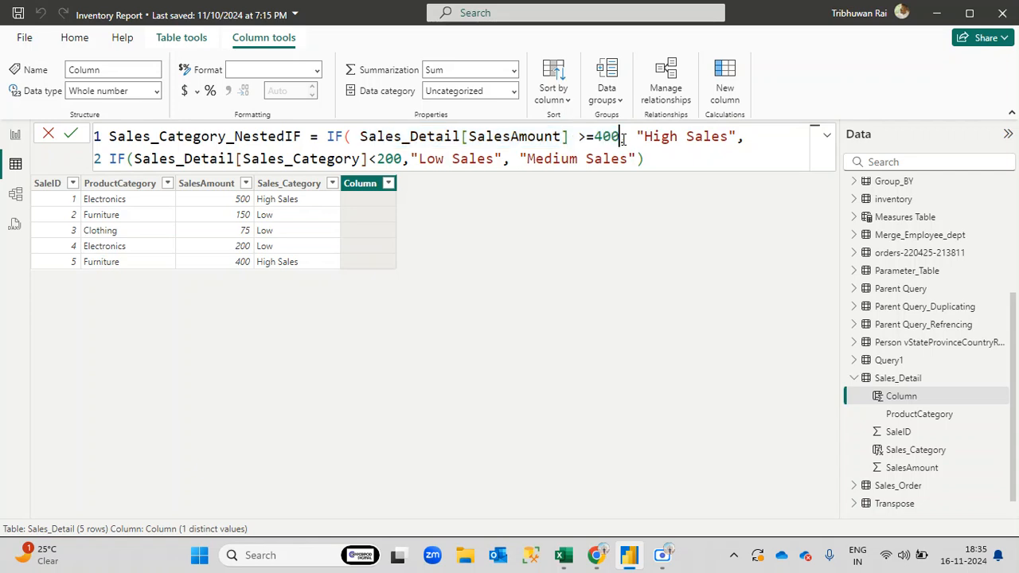
{"action": "left_click_drag", "start_coordinate": [624, 139], "coordinate": [359, 137]}
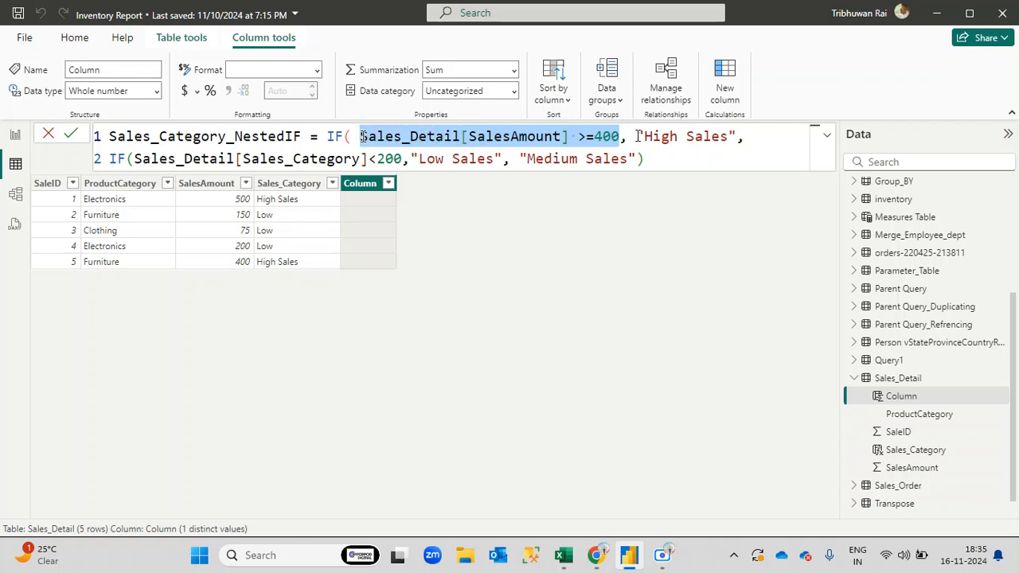
{"action": "left_click_drag", "start_coordinate": [637, 136], "coordinate": [738, 137]}
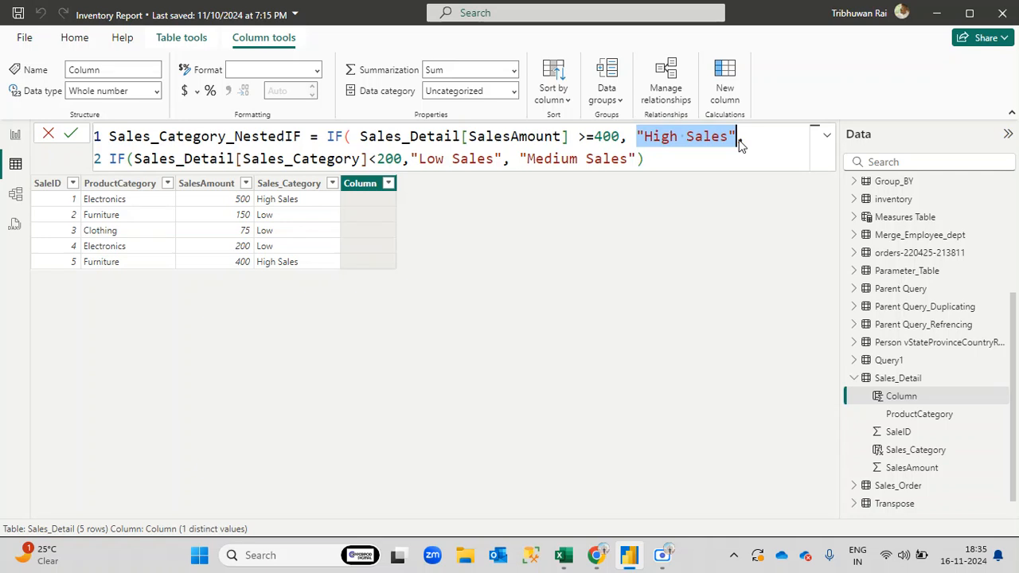
{"action": "left_click", "coordinate": [743, 138]}
{"action": "left_click_drag", "start_coordinate": [743, 138], "coordinate": [737, 141]}
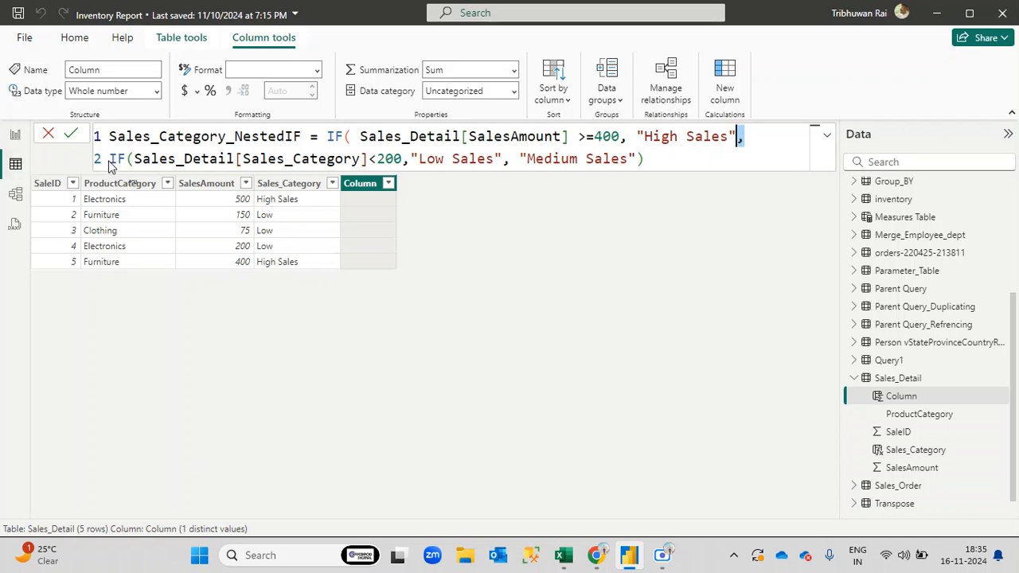
Compare the outer IF with the IF nested on the second line, as well as the NestedIF part of the column name
{"action": "left_click_drag", "start_coordinate": [111, 159], "coordinate": [139, 159]}
{"action": "left_click_drag", "start_coordinate": [327, 137], "coordinate": [369, 136]}
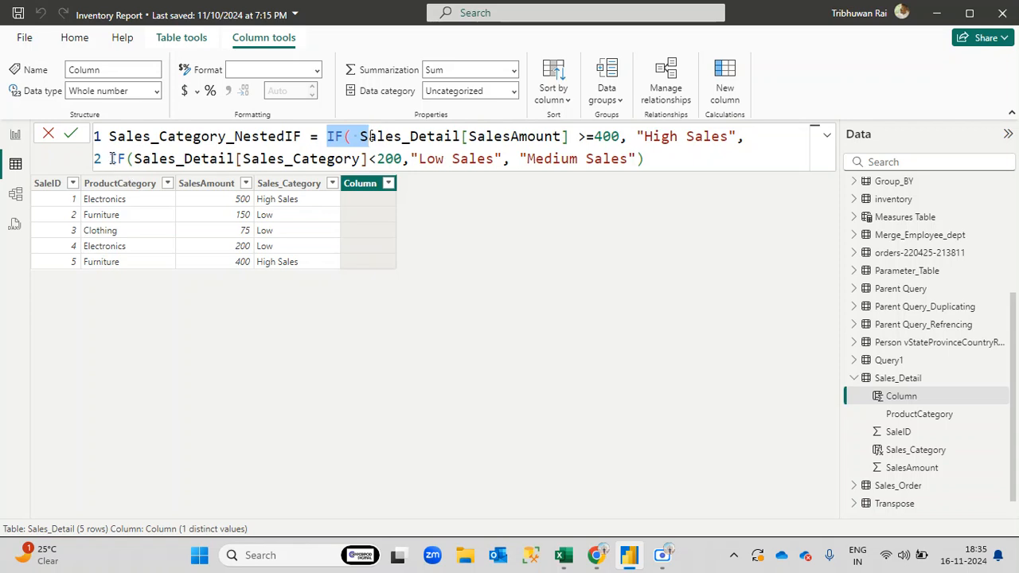
{"action": "left_click_drag", "start_coordinate": [113, 158], "coordinate": [131, 158]}
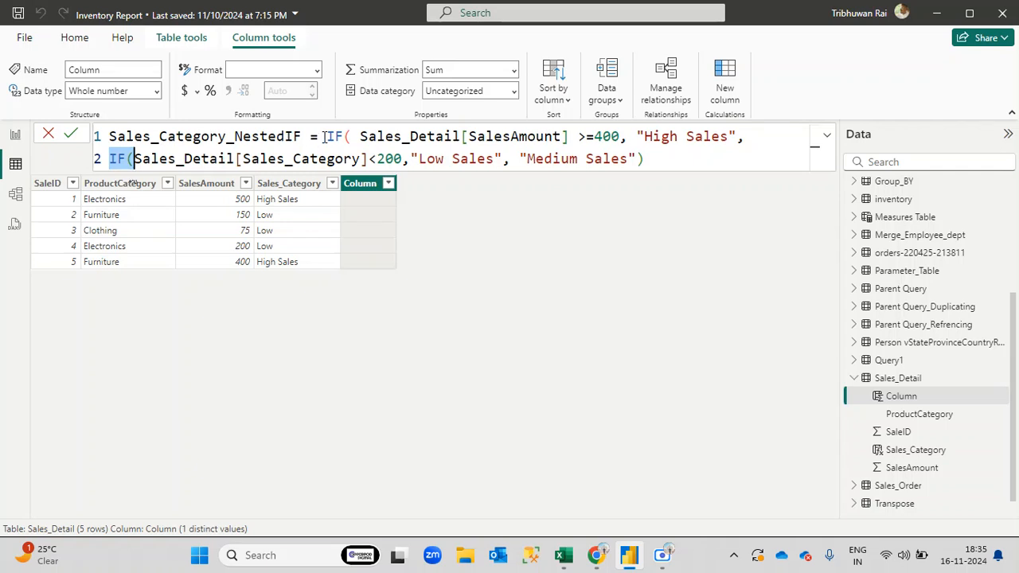
{"action": "left_click_drag", "start_coordinate": [326, 136], "coordinate": [360, 136]}
{"action": "left_click_drag", "start_coordinate": [227, 136], "coordinate": [302, 136]}
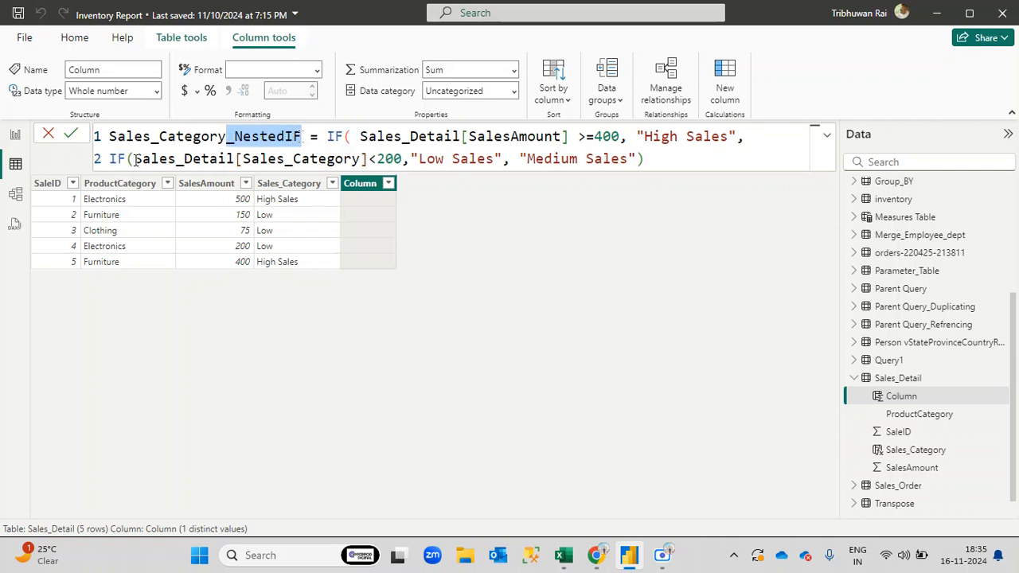
{"action": "left_click", "coordinate": [110, 158]}
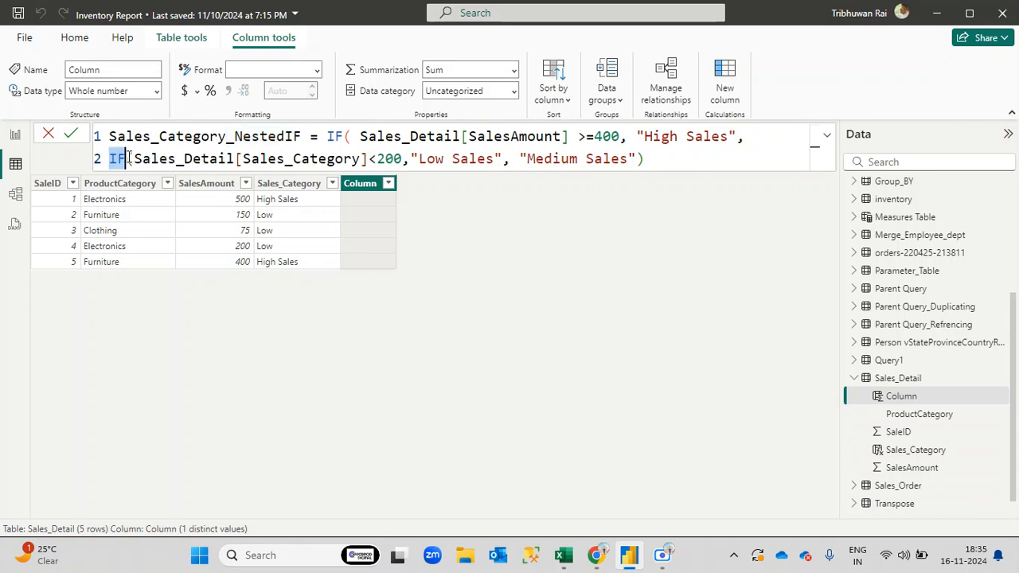
{"action": "left_click", "coordinate": [132, 158]}
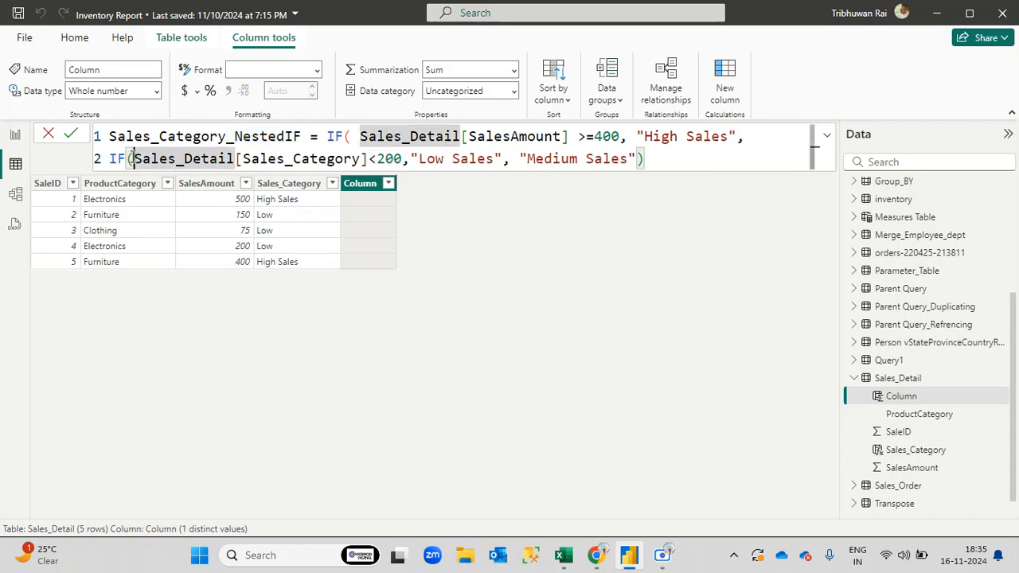
Correct the second IF's logical test to refer to Sales_Detail[SalesAmount] instead of the Sales_Category column
{"action": "left_click_drag", "start_coordinate": [133, 158], "coordinate": [353, 167]}
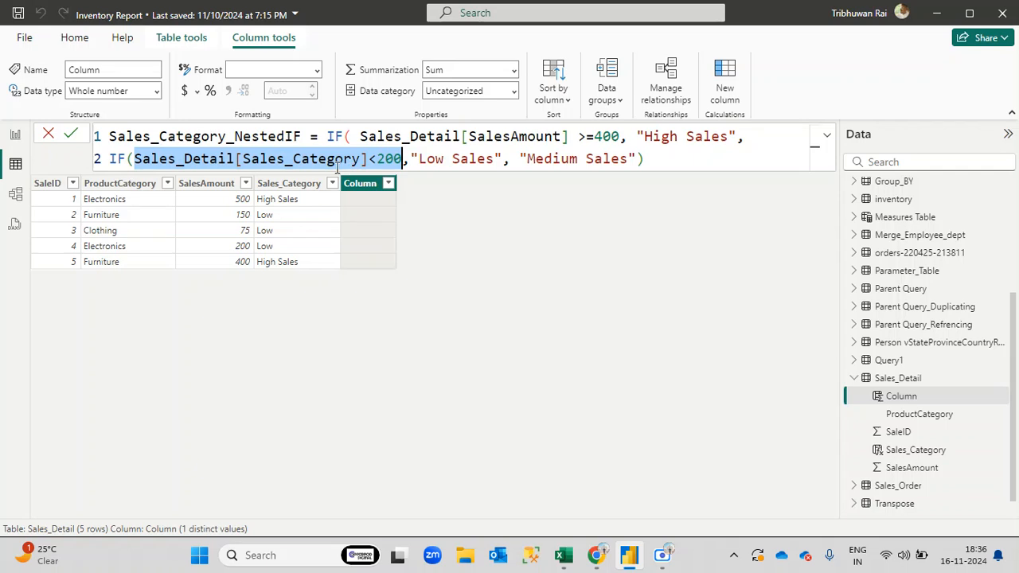
{"action": "left_click", "coordinate": [355, 159]}
{"action": "double_click", "coordinate": [355, 159]}
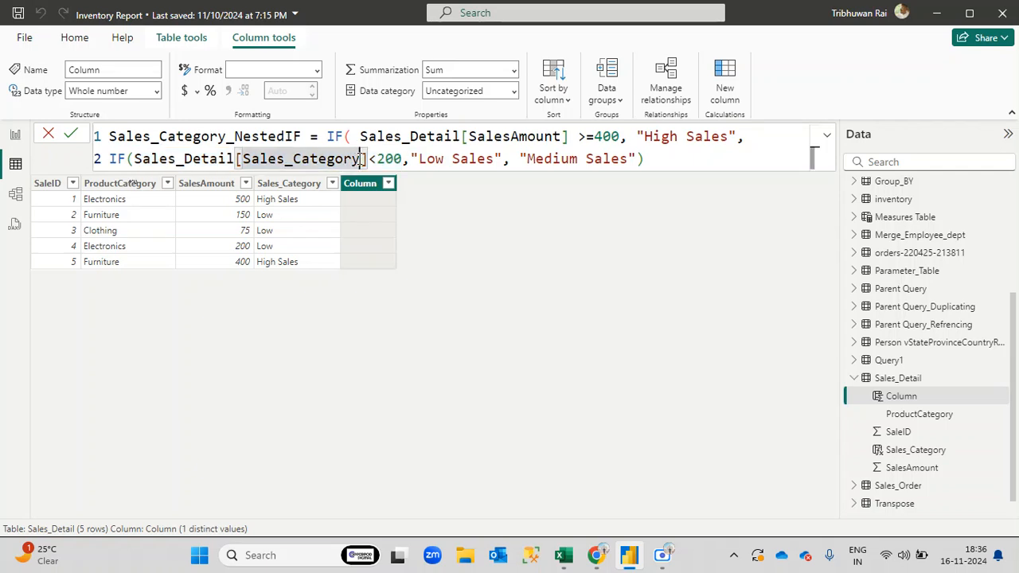
{"action": "left_click_drag", "start_coordinate": [360, 158], "coordinate": [287, 158]}
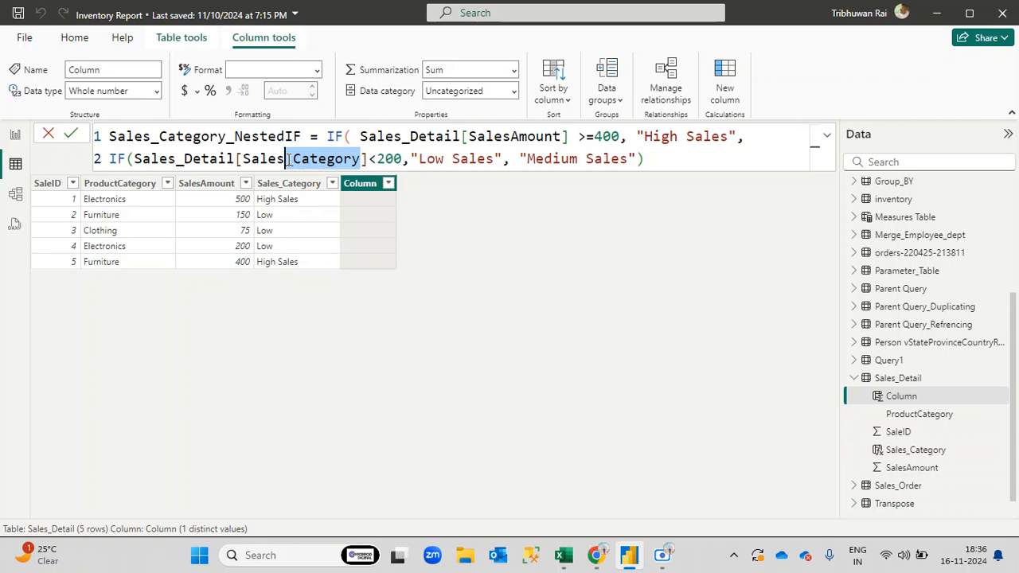
{"action": "type", "text": "Amo"}
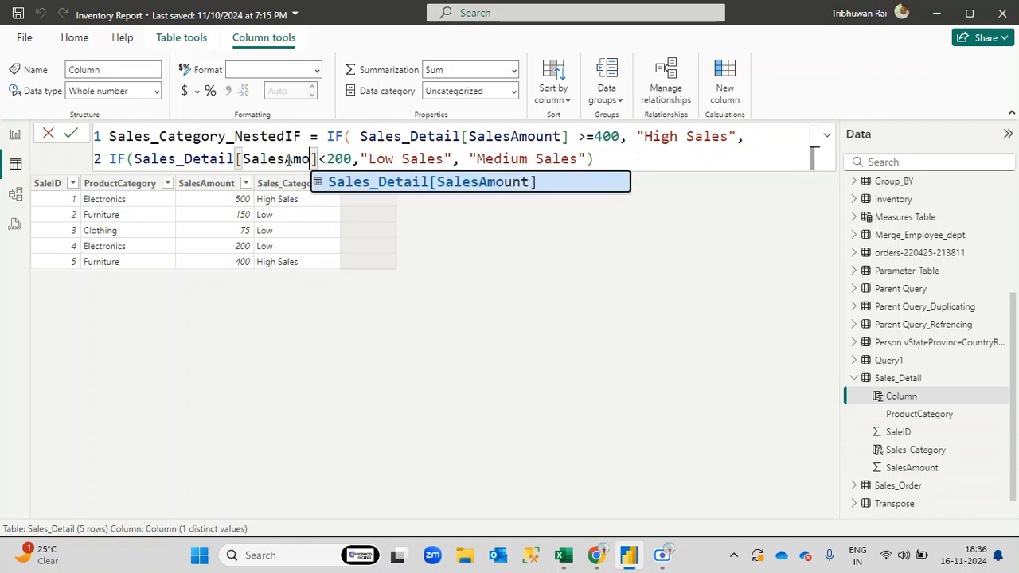
{"action": "key", "text": "Tab"}
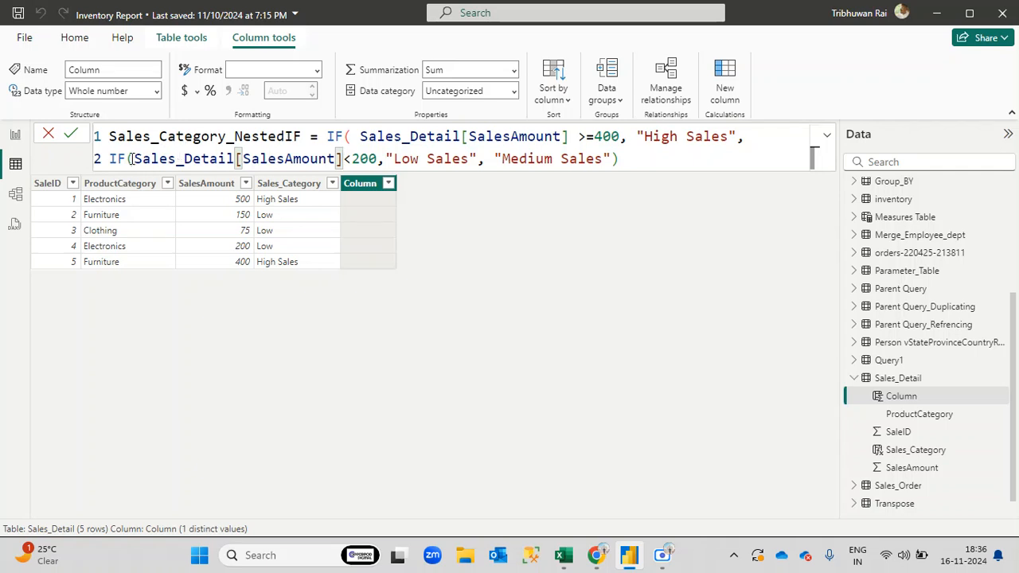
Check the nested IF's arguments and parentheses, as well as the outer IF's condition and "High Sales" result
{"action": "left_click", "coordinate": [133, 159]}
{"action": "left_click_drag", "start_coordinate": [133, 158], "coordinate": [611, 162]}
{"action": "left_click", "coordinate": [387, 158]}
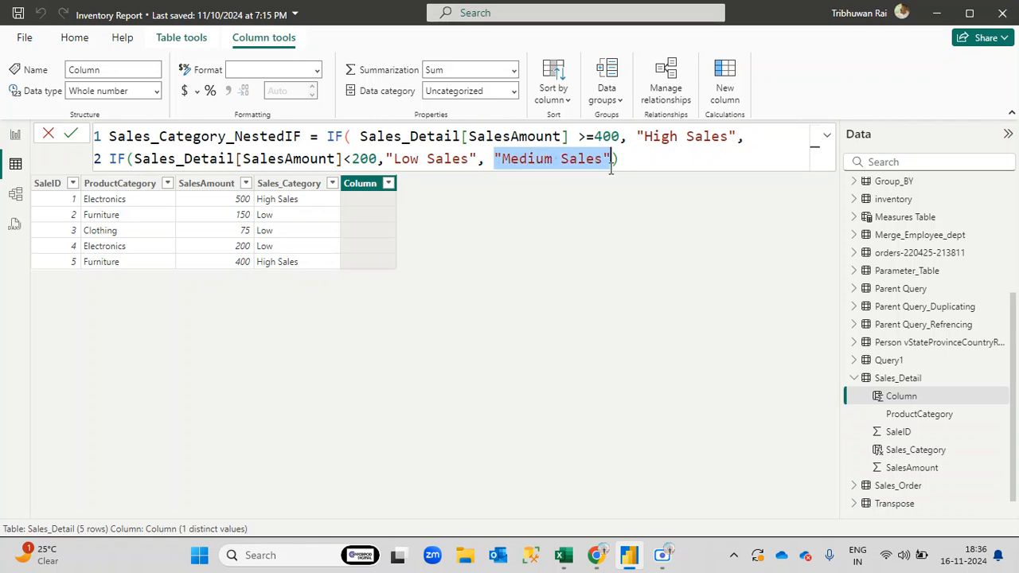
{"action": "left_click", "coordinate": [135, 159]}
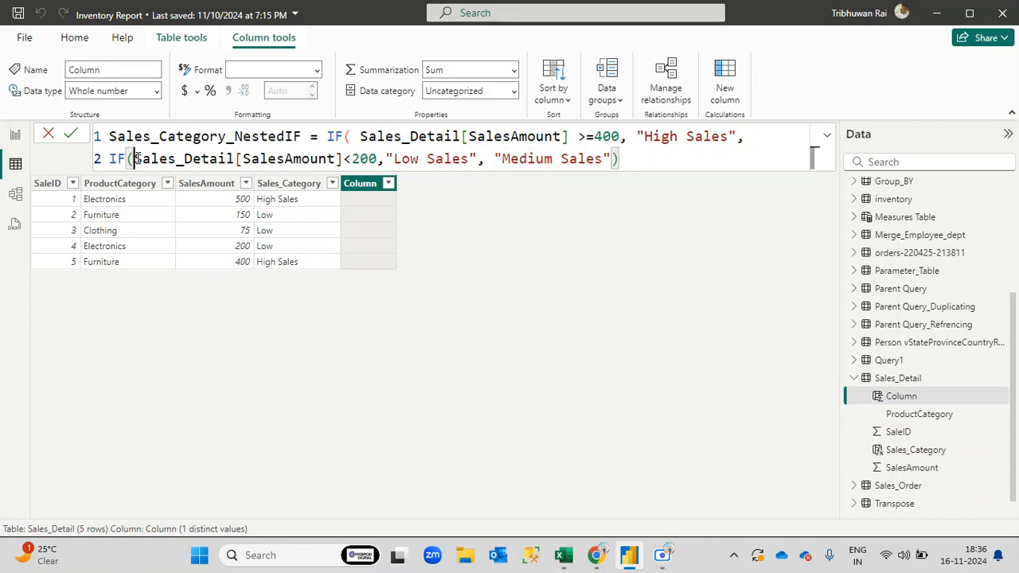
{"action": "left_click_drag", "start_coordinate": [136, 158], "coordinate": [128, 159]}
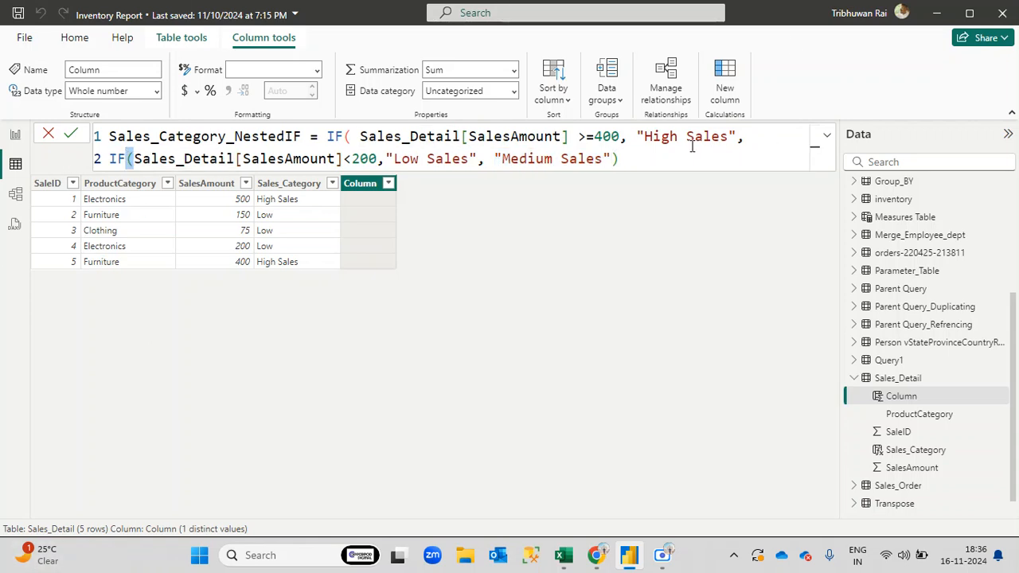
{"action": "left_click", "coordinate": [624, 159]}
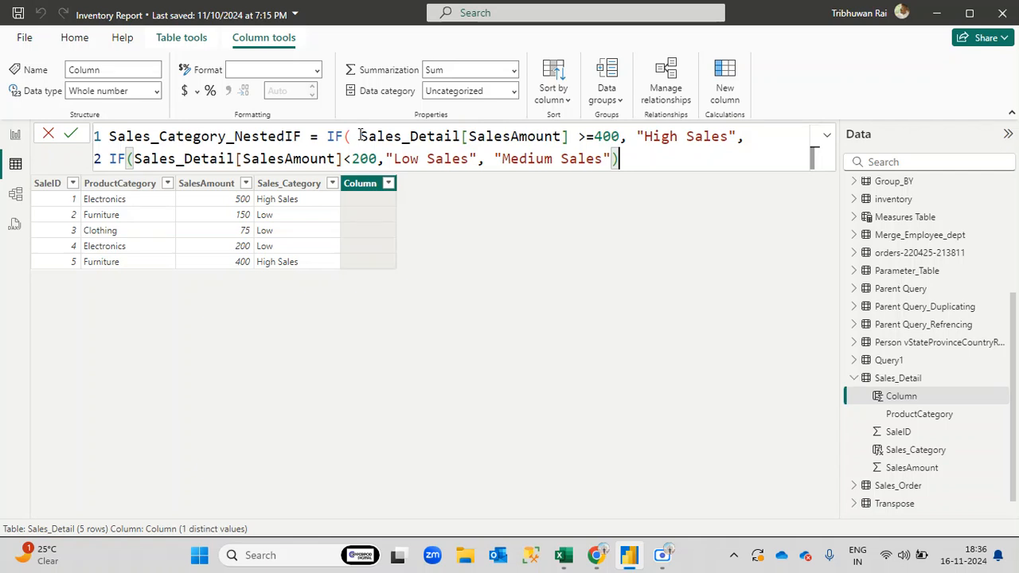
{"action": "left_click_drag", "start_coordinate": [360, 136], "coordinate": [326, 136]}
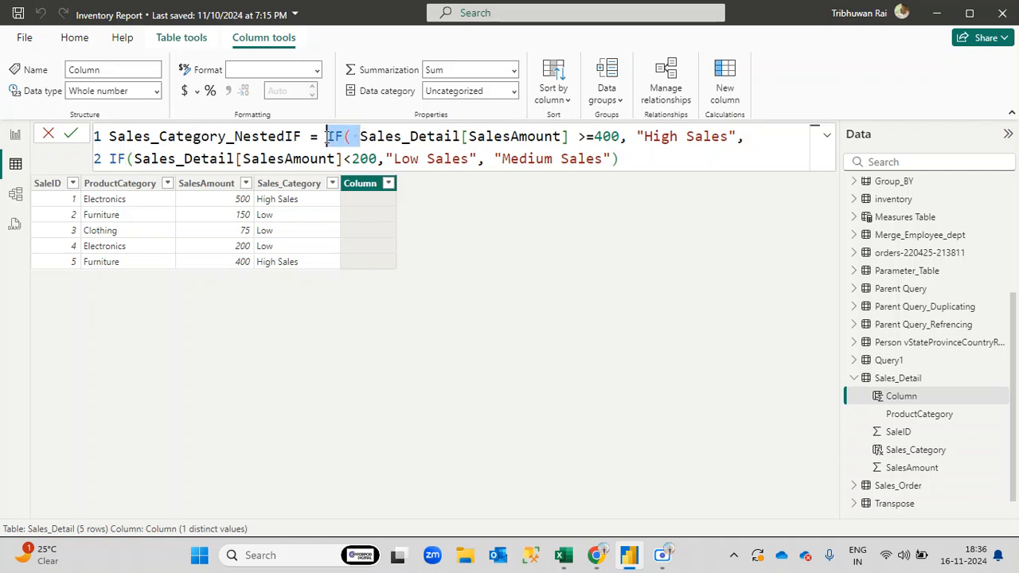
{"action": "double_click", "coordinate": [417, 136]}
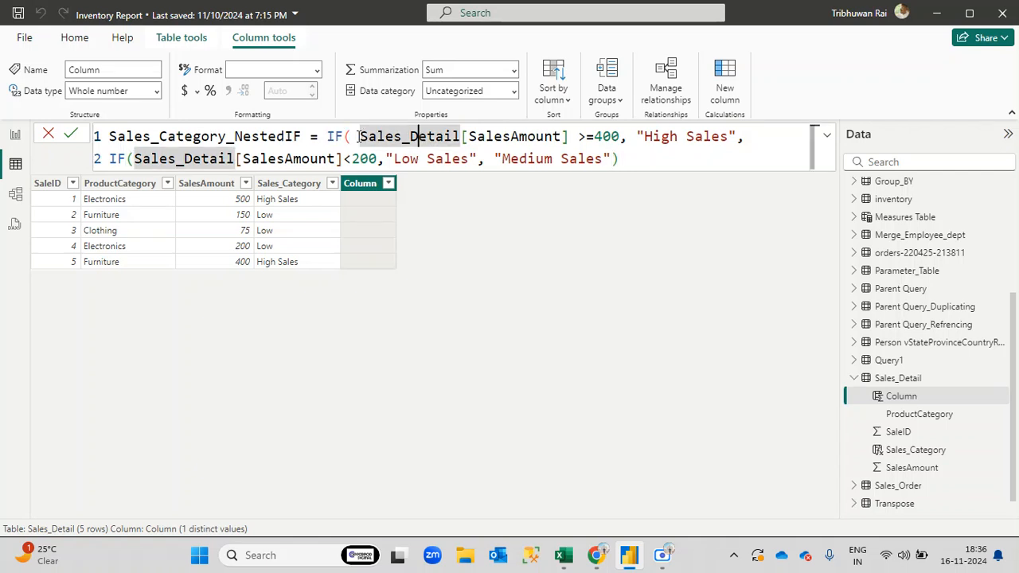
{"action": "left_click_drag", "start_coordinate": [464, 136], "coordinate": [746, 137]}
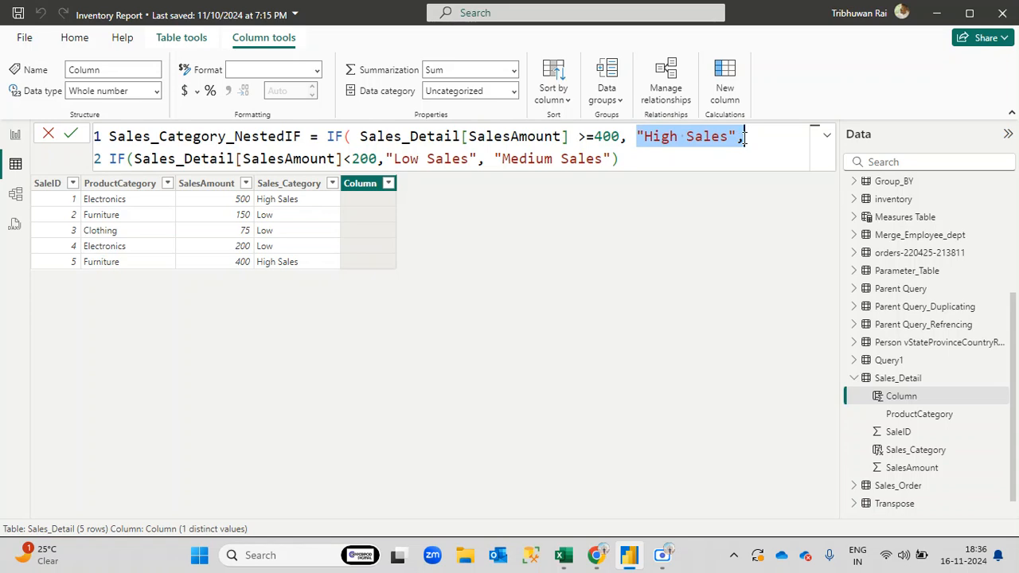
{"action": "left_click_drag", "start_coordinate": [628, 137], "coordinate": [356, 139]}
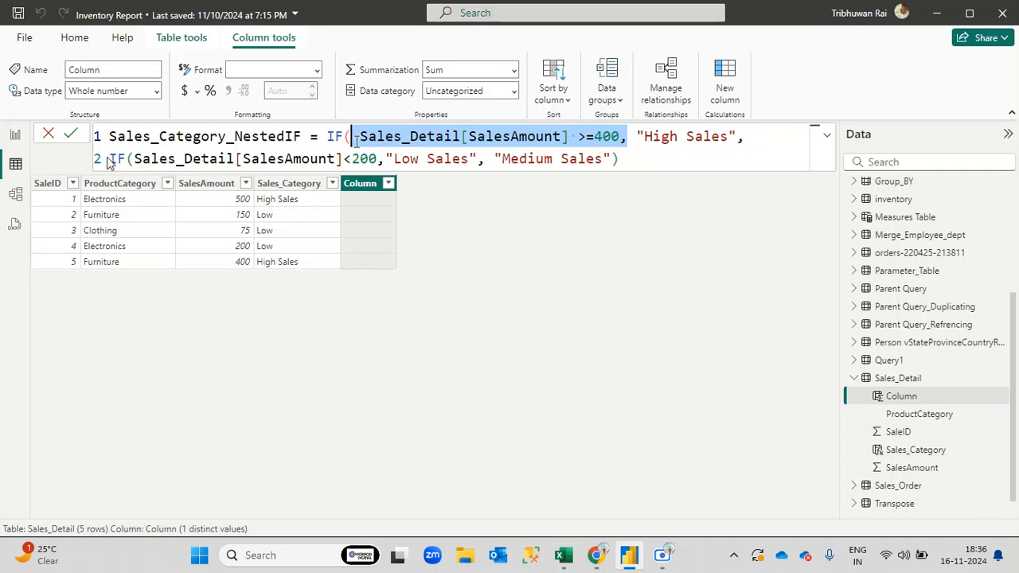
Close the outer IF with a final parenthesis after the nested IF and commit the Sales_Category_NestedIF column formula
{"action": "left_click_drag", "start_coordinate": [109, 160], "coordinate": [621, 154]}
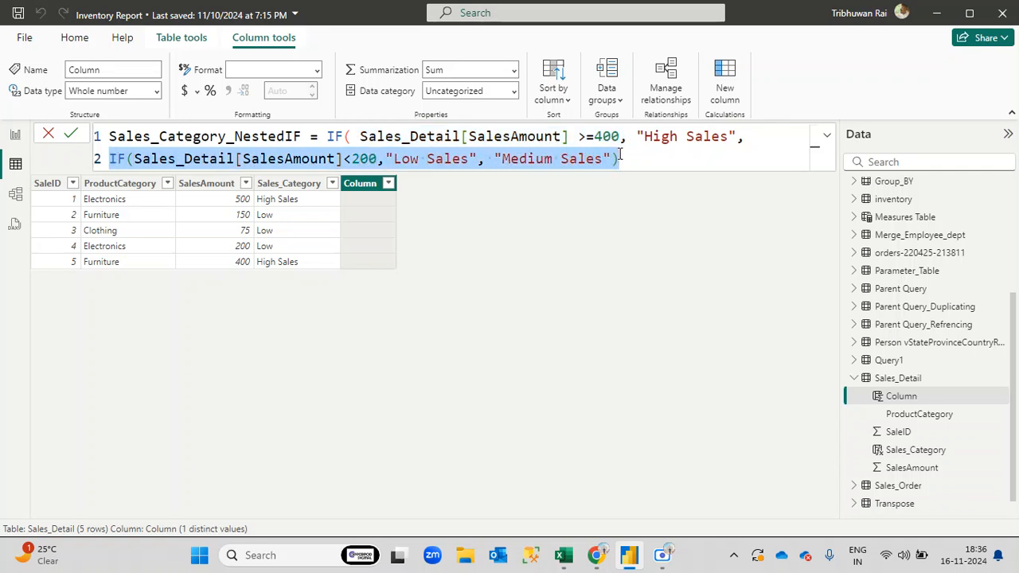
{"action": "left_click", "coordinate": [339, 136]}
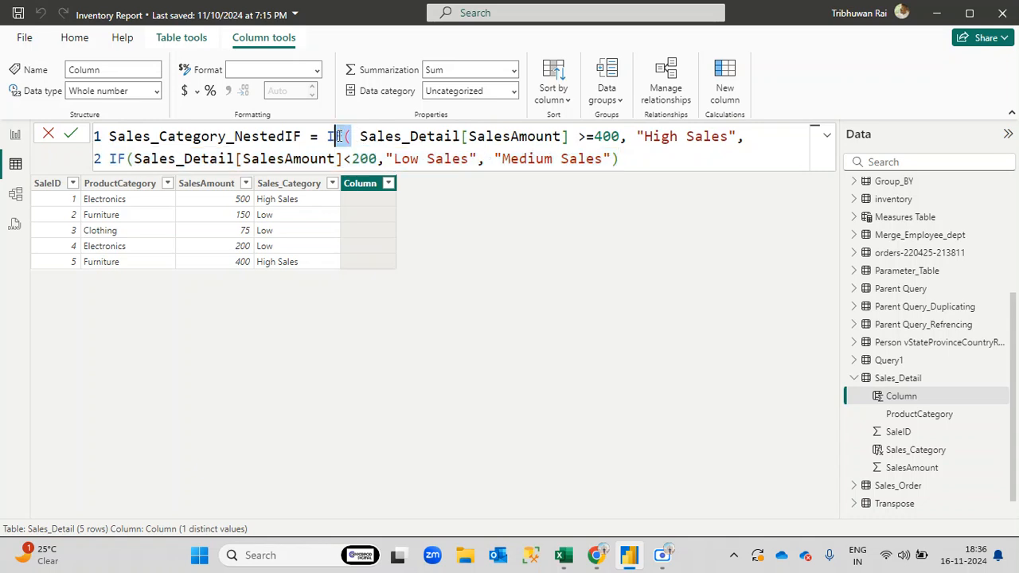
{"action": "left_click", "coordinate": [668, 161]}
{"action": "type", "text": ")"}
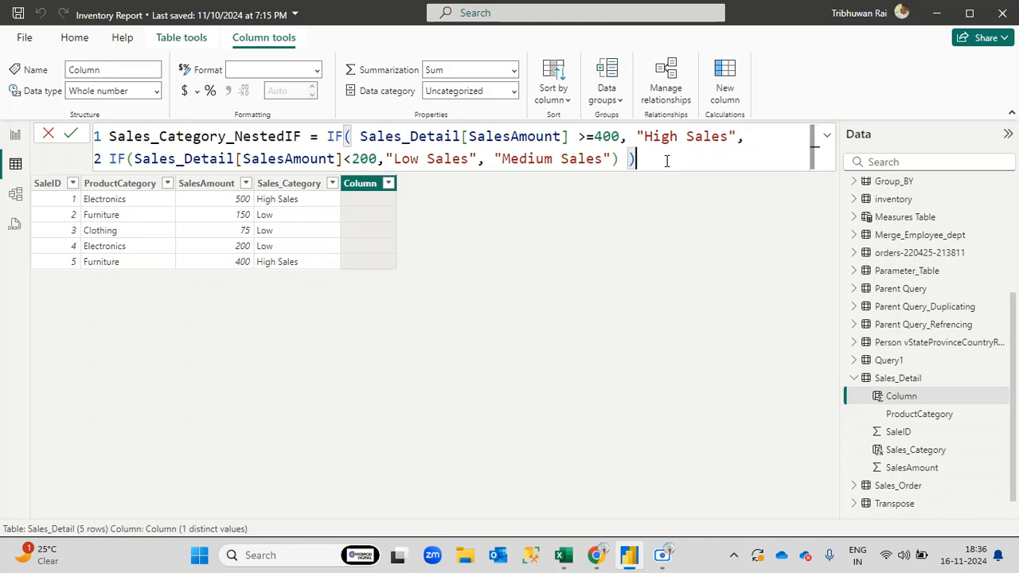
{"action": "key", "text": "Return"}
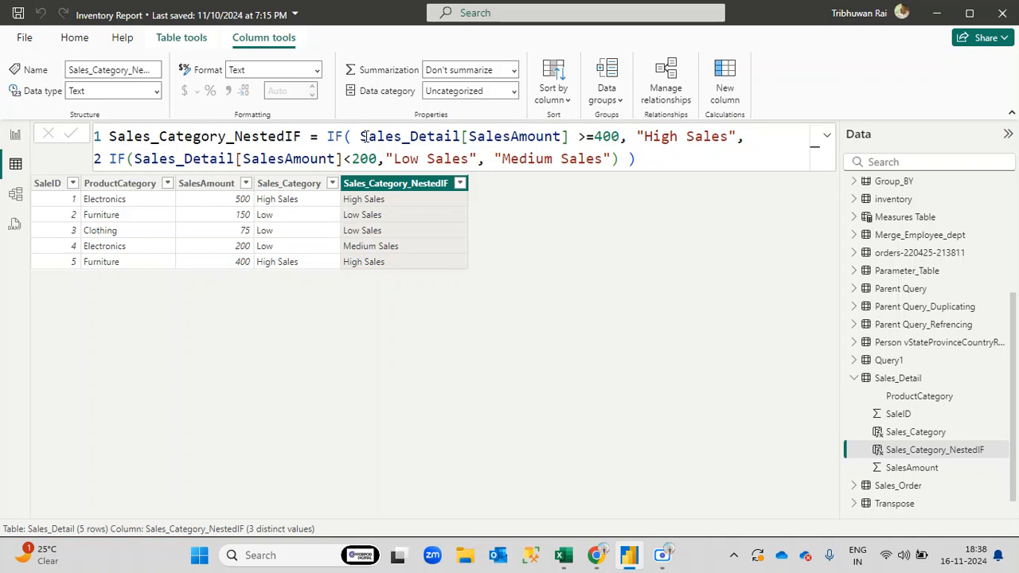
Check the outer IF's SalesAmount >=400 condition against the values in the SalesAmount column
{"action": "left_click_drag", "start_coordinate": [362, 137], "coordinate": [621, 137]}
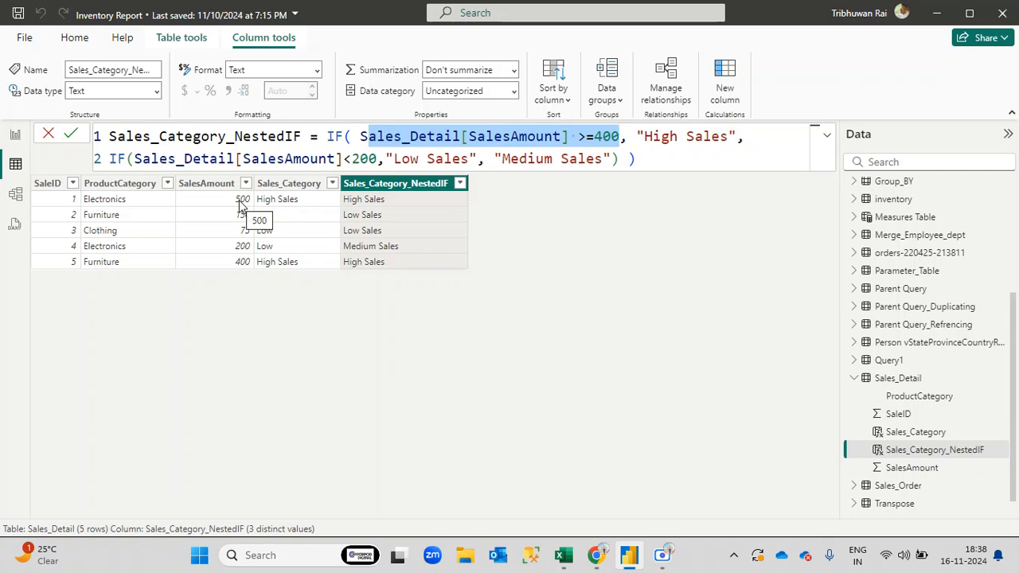
{"action": "left_click", "coordinate": [587, 137]}
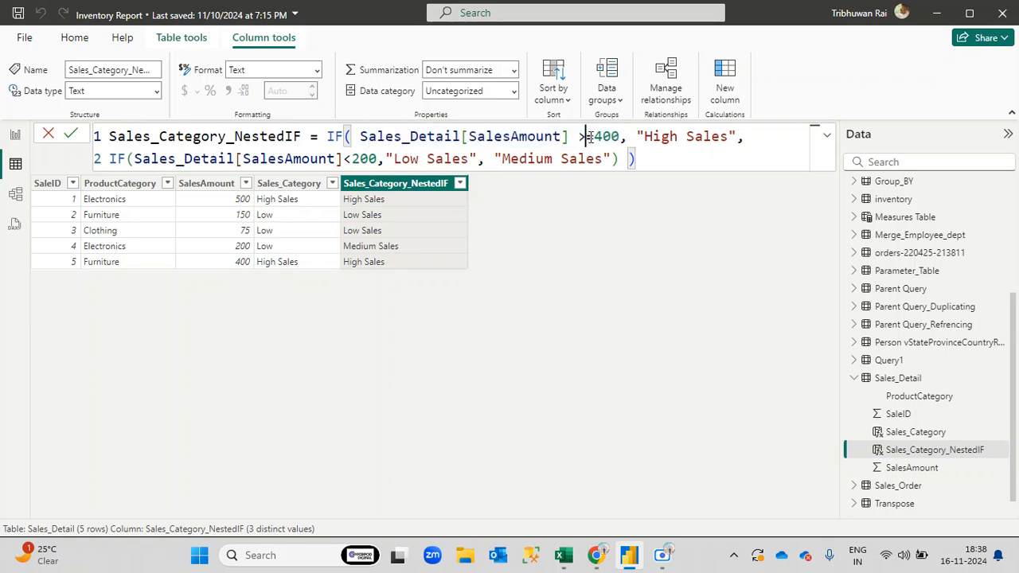
{"action": "left_click_drag", "start_coordinate": [578, 137], "coordinate": [619, 137]}
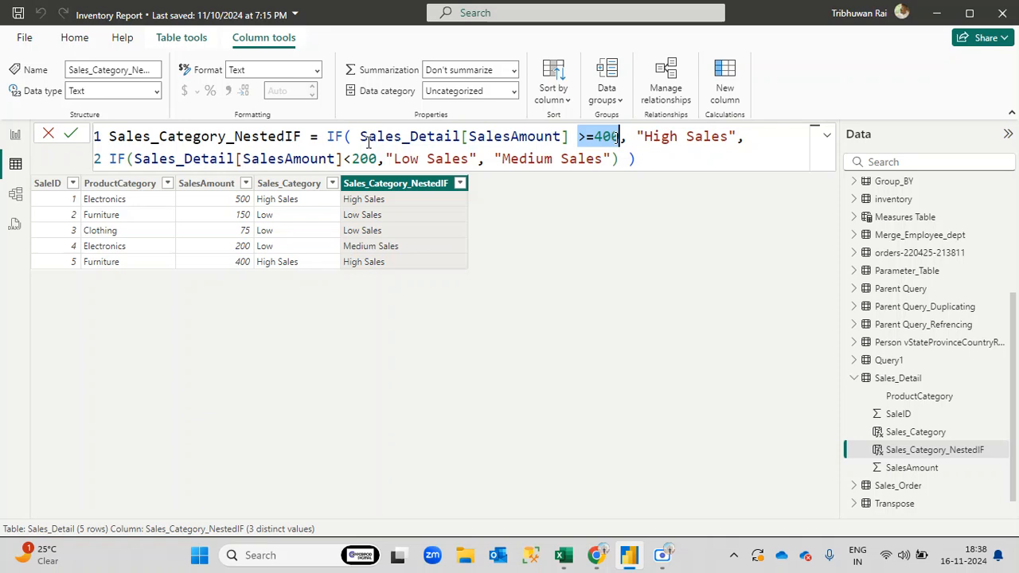
{"action": "left_click_drag", "start_coordinate": [357, 136], "coordinate": [622, 136]}
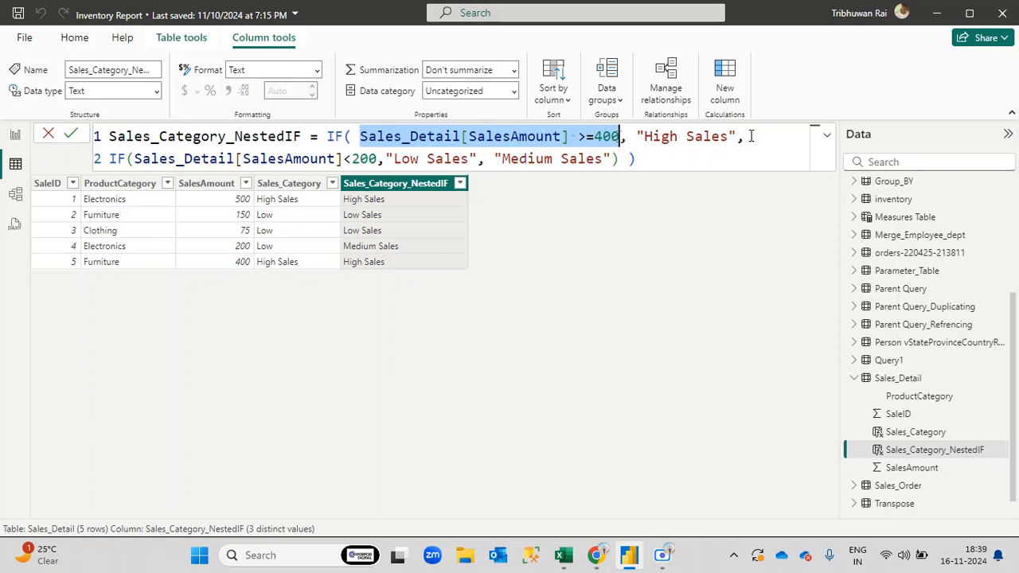
Examine the nested IF on the second line, including its SalesAmount <200 condition and "Low Sales" result
{"action": "left_click", "coordinate": [116, 158]}
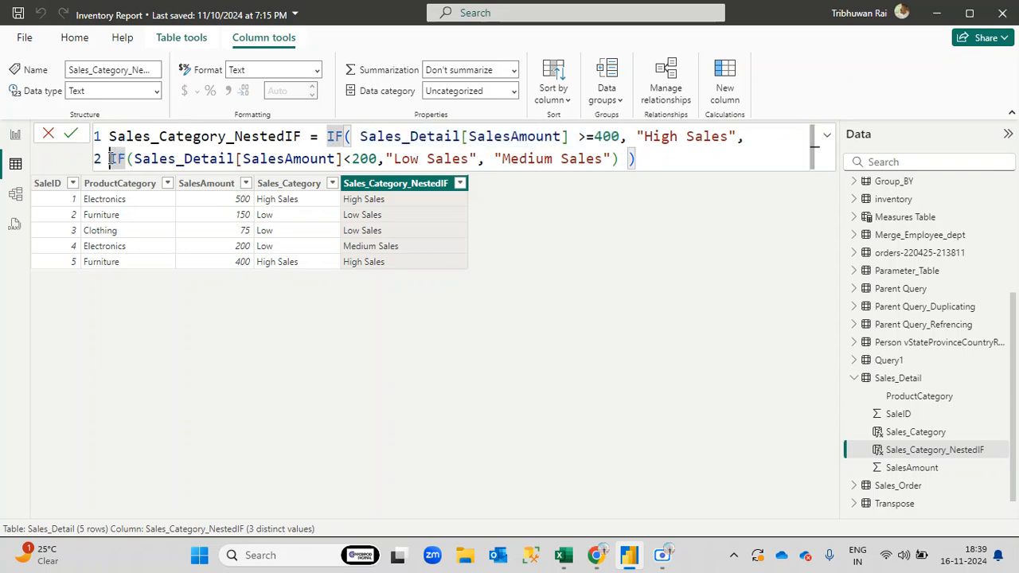
{"action": "left_click_drag", "start_coordinate": [111, 159], "coordinate": [617, 160]}
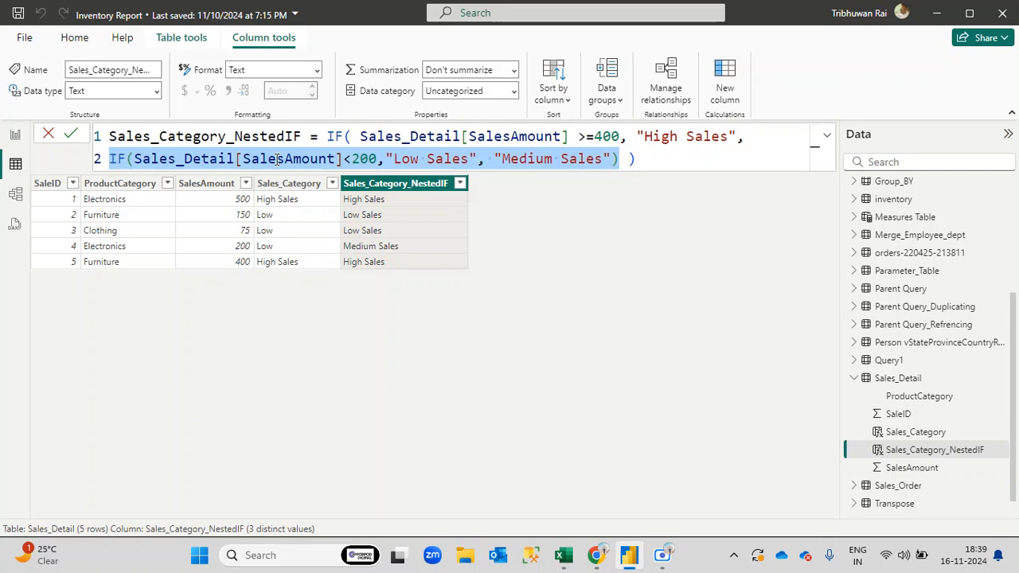
{"action": "left_click", "coordinate": [156, 159]}
{"action": "left_click_drag", "start_coordinate": [136, 160], "coordinate": [379, 160]}
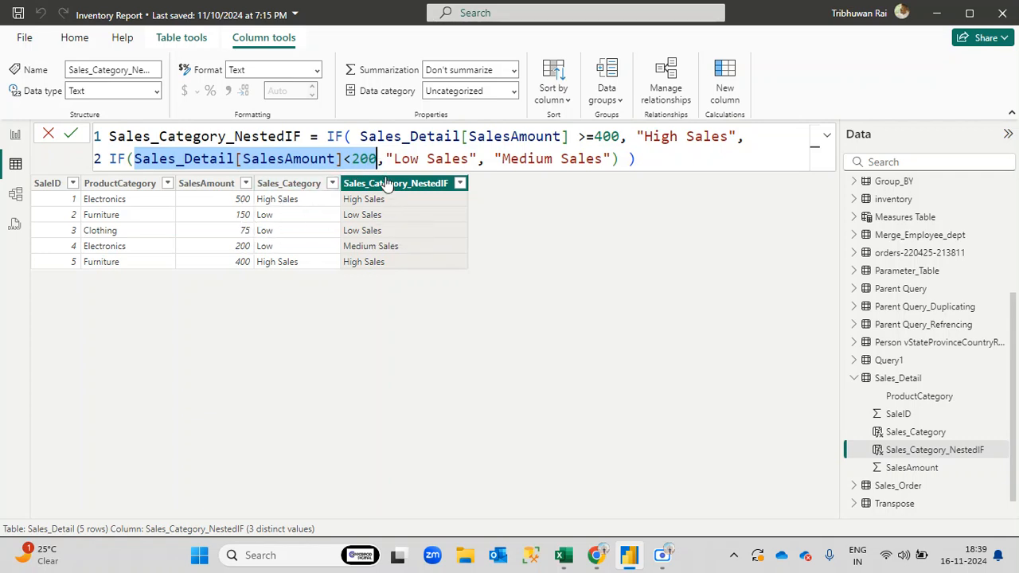
{"action": "left_click_drag", "start_coordinate": [386, 158], "coordinate": [481, 165]}
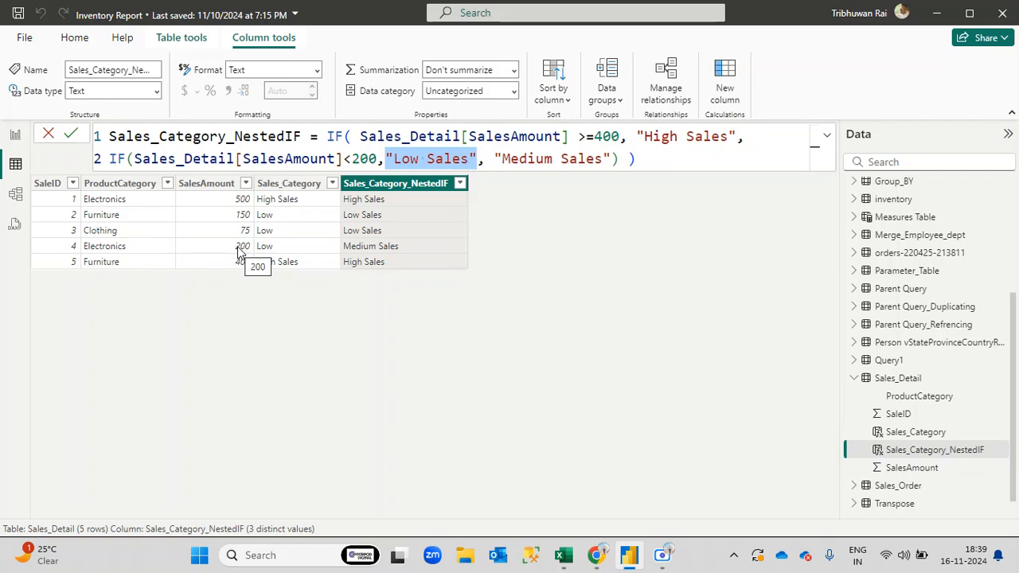
Trace the SaleID 4 row through the >=400 and <200 conditions to the nested IF's "Medium Sales" result
{"action": "left_click_drag", "start_coordinate": [360, 136], "coordinate": [588, 140]}
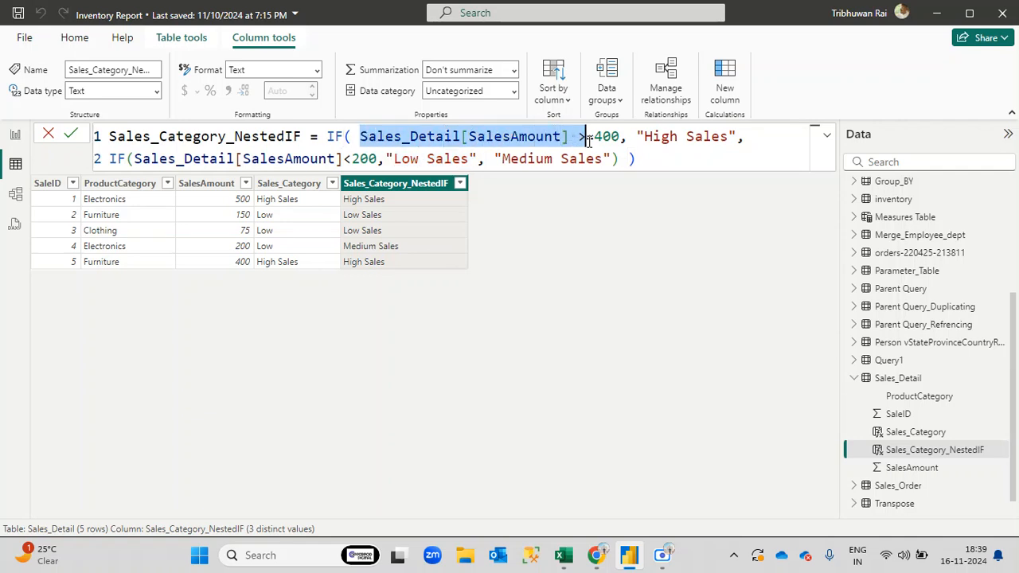
{"action": "left_click", "coordinate": [595, 140]}
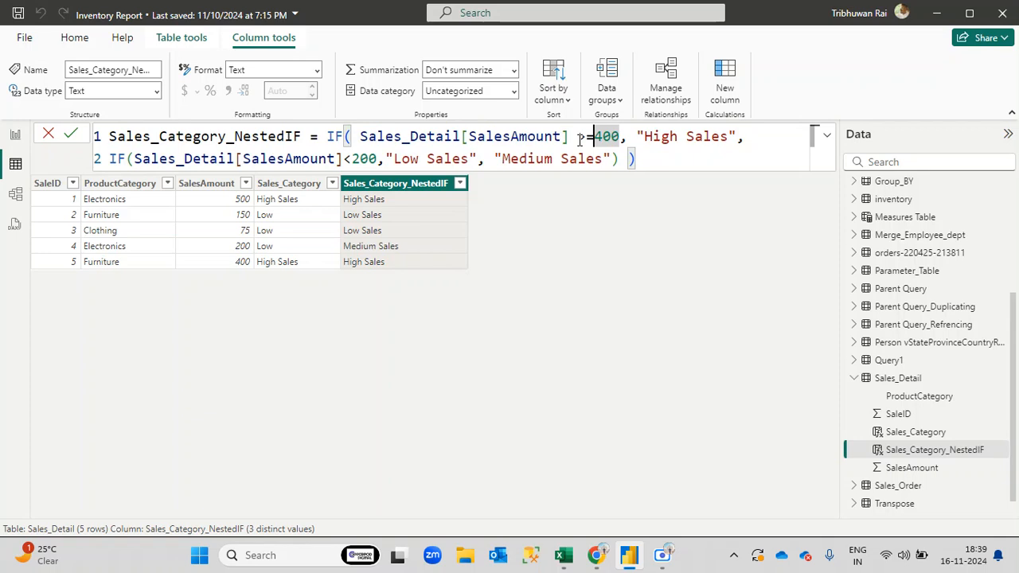
{"action": "left_click_drag", "start_coordinate": [579, 140], "coordinate": [593, 141]}
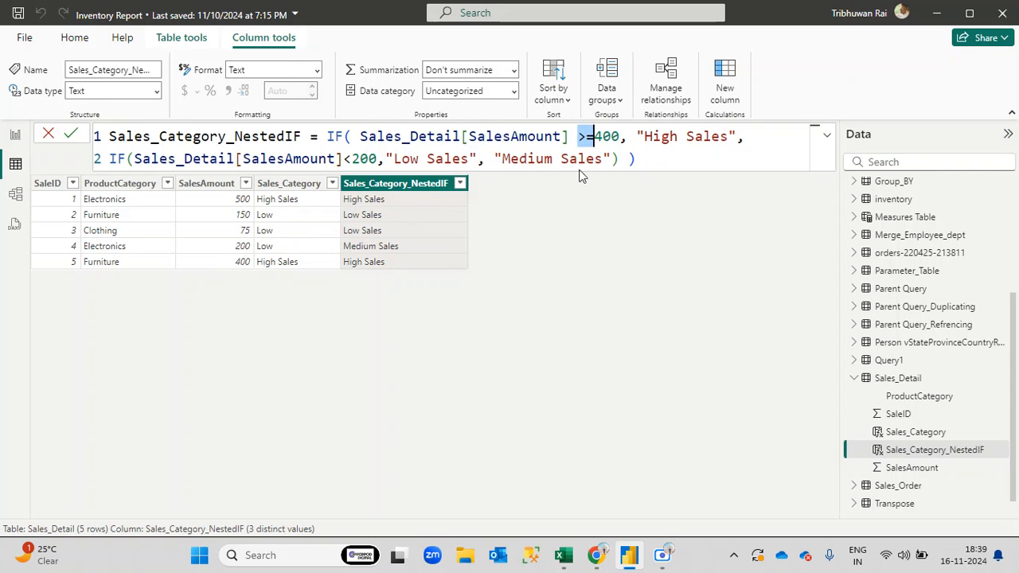
{"action": "left_click_drag", "start_coordinate": [629, 140], "coordinate": [358, 145]}
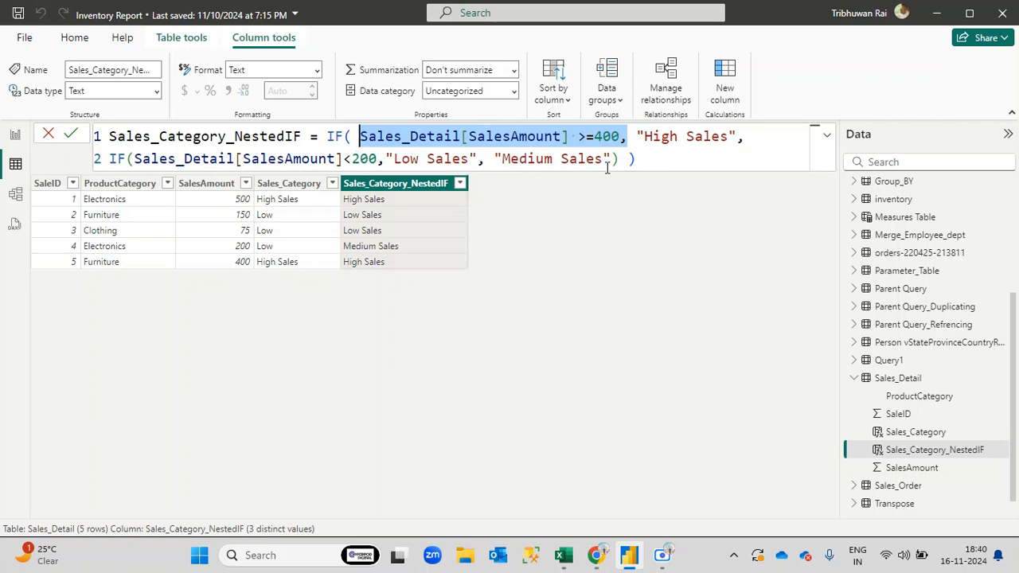
{"action": "left_click_drag", "start_coordinate": [620, 160], "coordinate": [111, 162]}
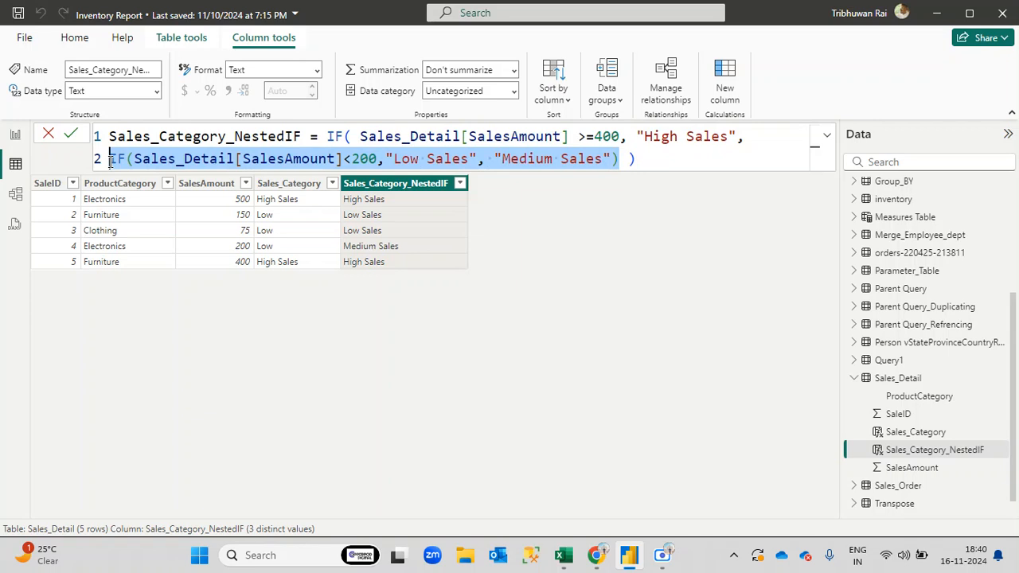
{"action": "left_click_drag", "start_coordinate": [134, 160], "coordinate": [379, 162]}
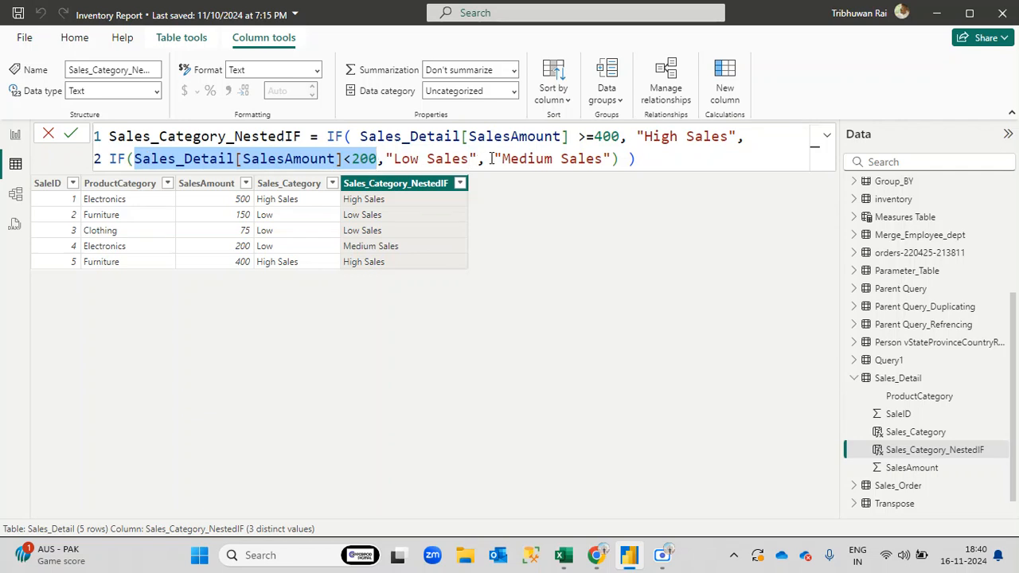
{"action": "left_click_drag", "start_coordinate": [493, 158], "coordinate": [613, 161]}
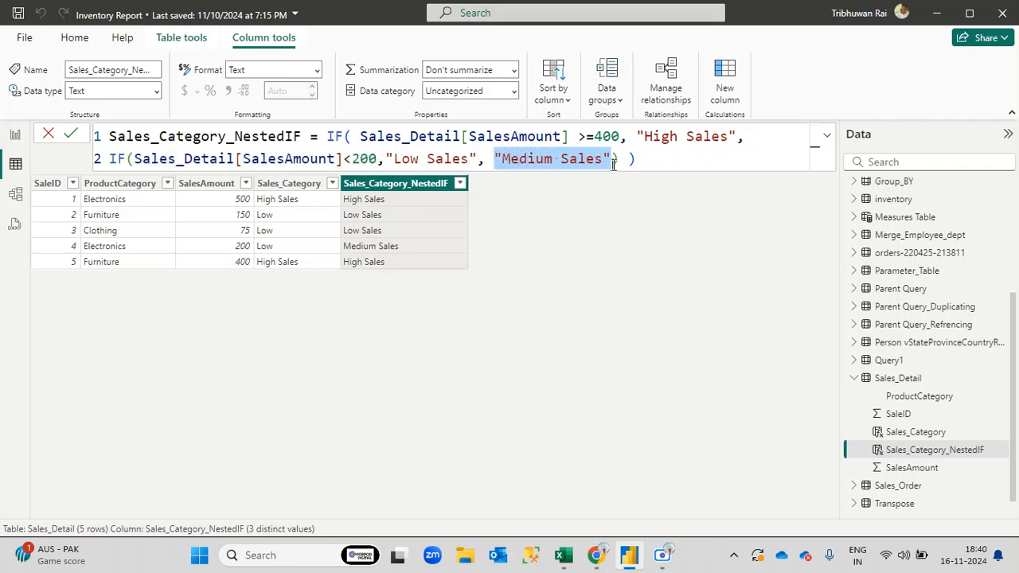
{"action": "left_click", "coordinate": [377, 251]}
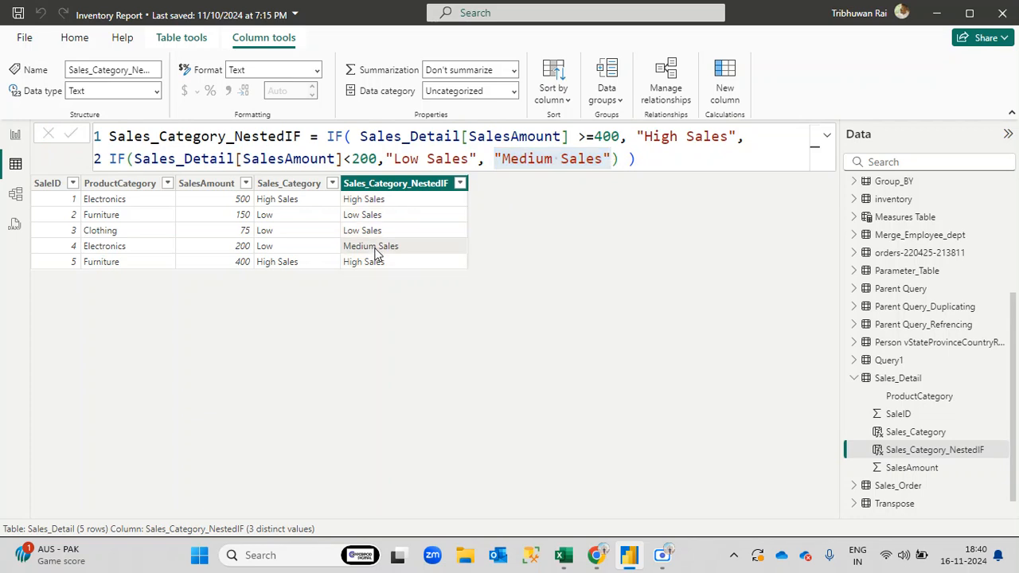
Review the complete Sales_Category_NestedIF formula, including where the outer and nested IF functions begin
{"action": "left_click", "coordinate": [653, 159]}
{"action": "left_click_drag", "start_coordinate": [653, 159], "coordinate": [105, 142]}
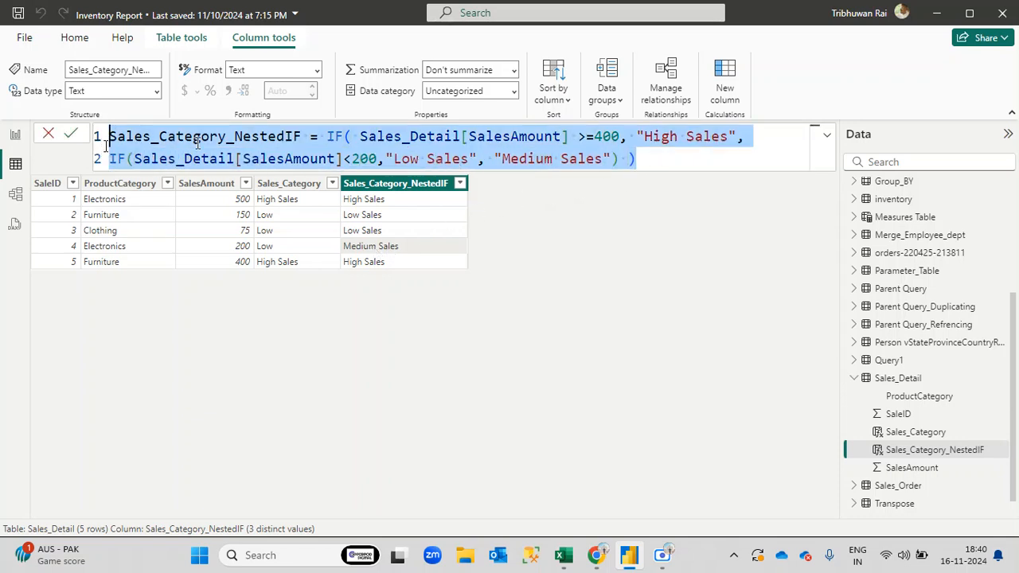
{"action": "left_click", "coordinate": [134, 158]}
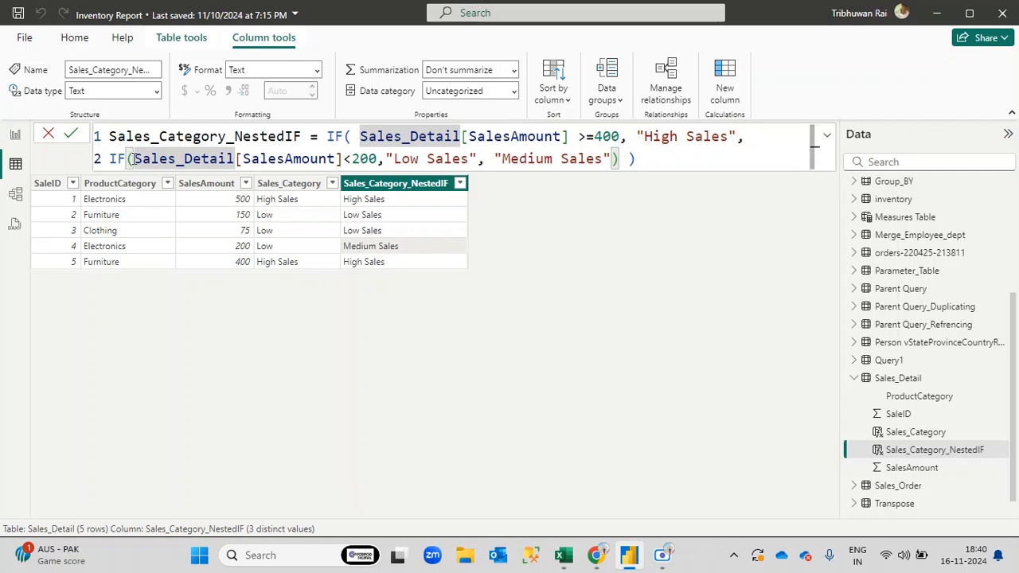
{"action": "left_click_drag", "start_coordinate": [134, 159], "coordinate": [104, 161]}
{"action": "left_click_drag", "start_coordinate": [362, 137], "coordinate": [302, 136]}
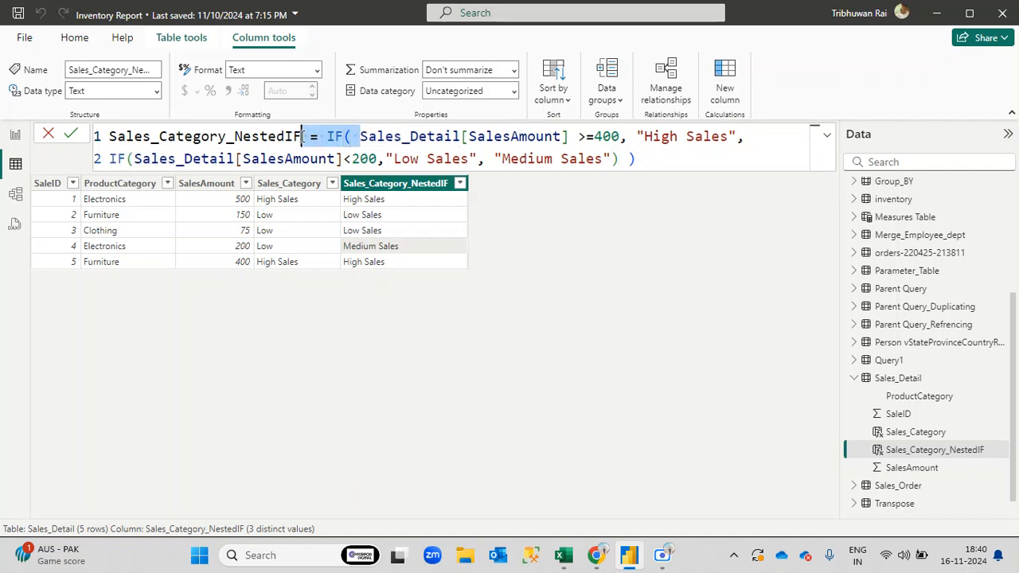
{"action": "left_click_drag", "start_coordinate": [648, 159], "coordinate": [108, 143]}
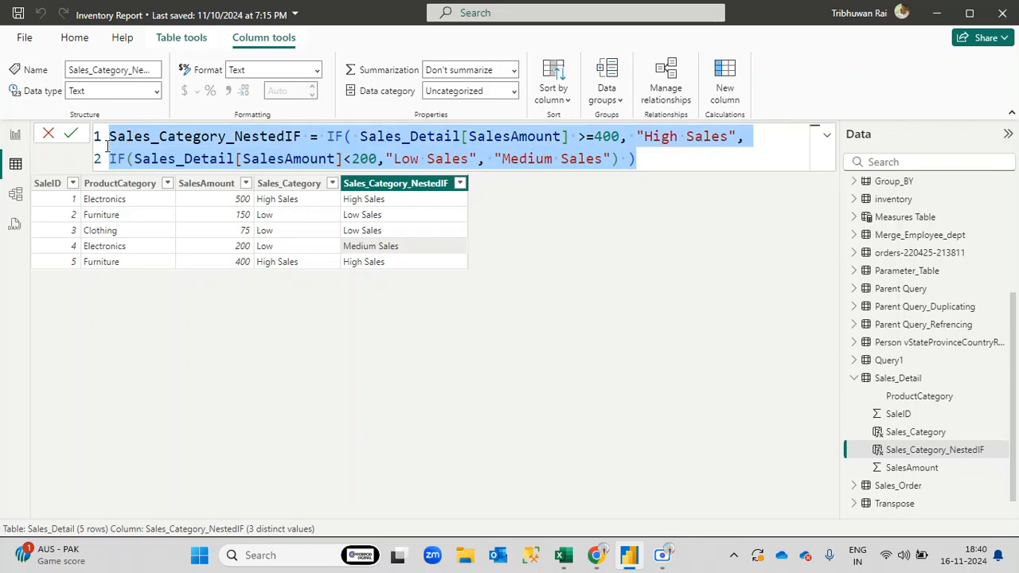
{"action": "left_click", "coordinate": [259, 135]}
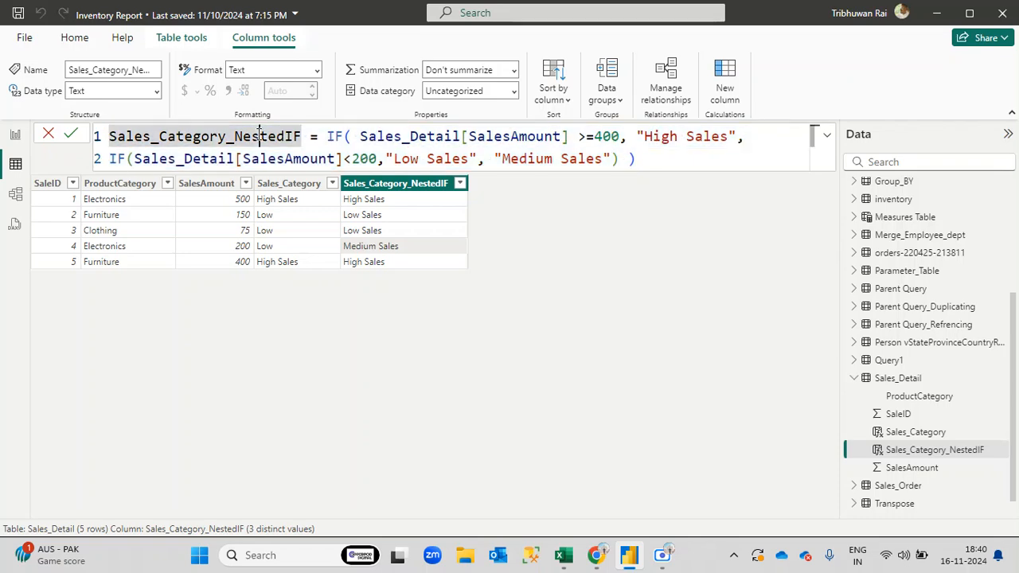
Switch to the Data_Analytics_Batch_08 workbook in Excel and review the Scenarios1 classification rules in B12:E16 of the SWITCH() sheet
{"action": "mouse_move", "coordinate": [563, 555]}
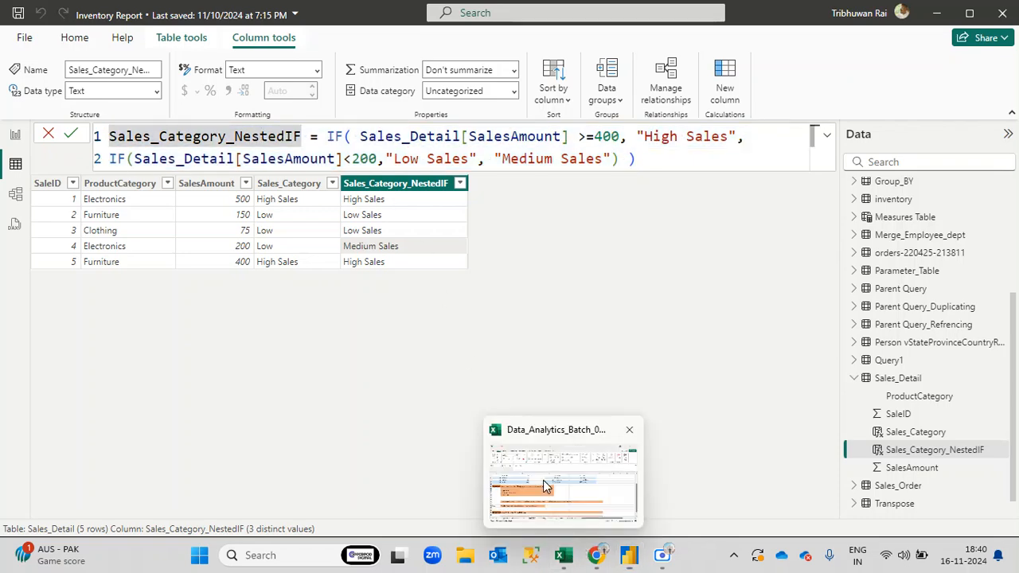
{"action": "left_click", "coordinate": [570, 449]}
{"action": "left_click_drag", "start_coordinate": [110, 295], "coordinate": [404, 351]}
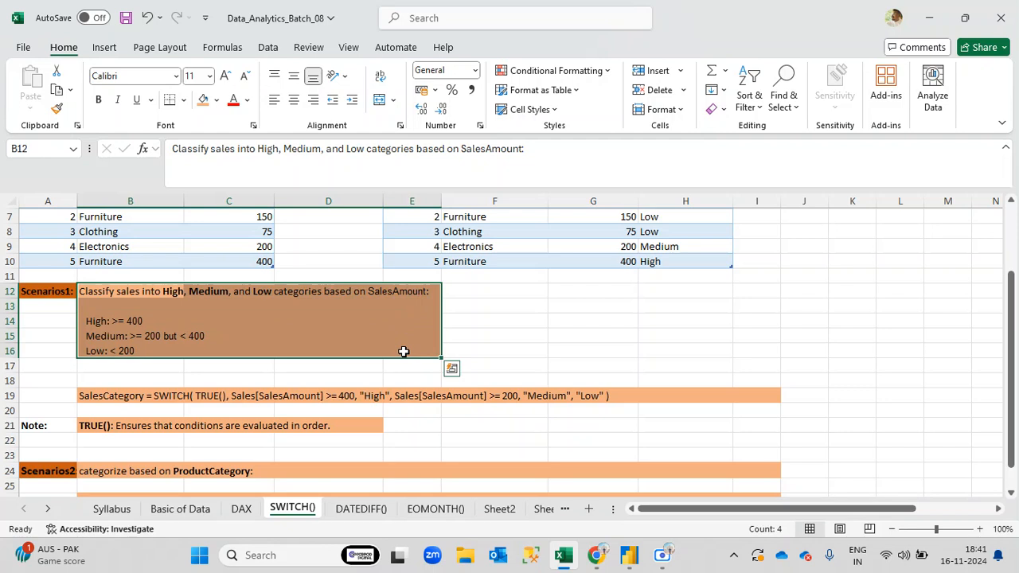
{"action": "left_click", "coordinate": [261, 333]}
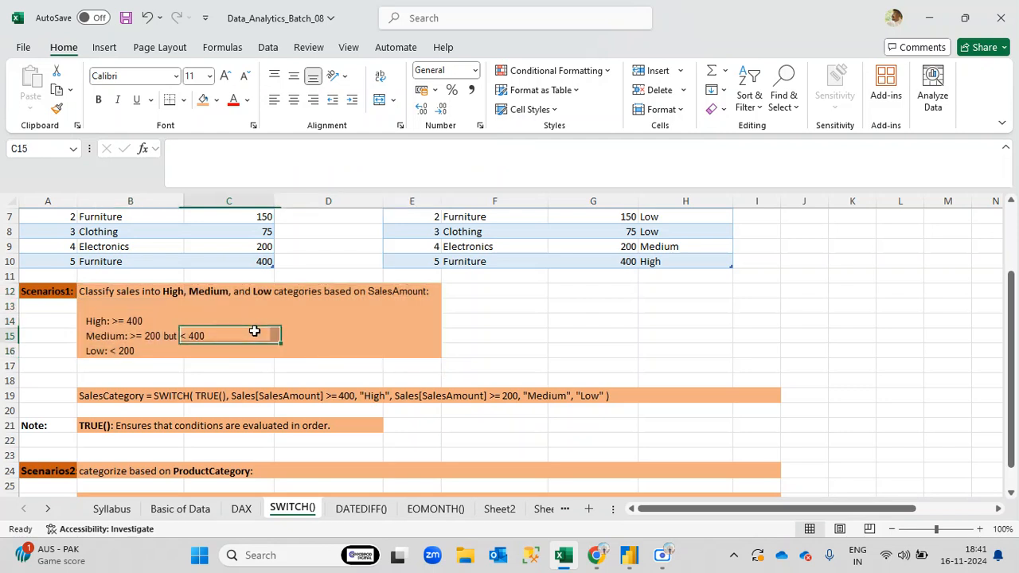
{"action": "left_click", "coordinate": [101, 294]}
{"action": "left_click_drag", "start_coordinate": [101, 295], "coordinate": [430, 344]}
Enter the label KPI in cell F12 beside the Scenarios1 rules and make it bold
{"action": "left_click", "coordinate": [504, 292]}
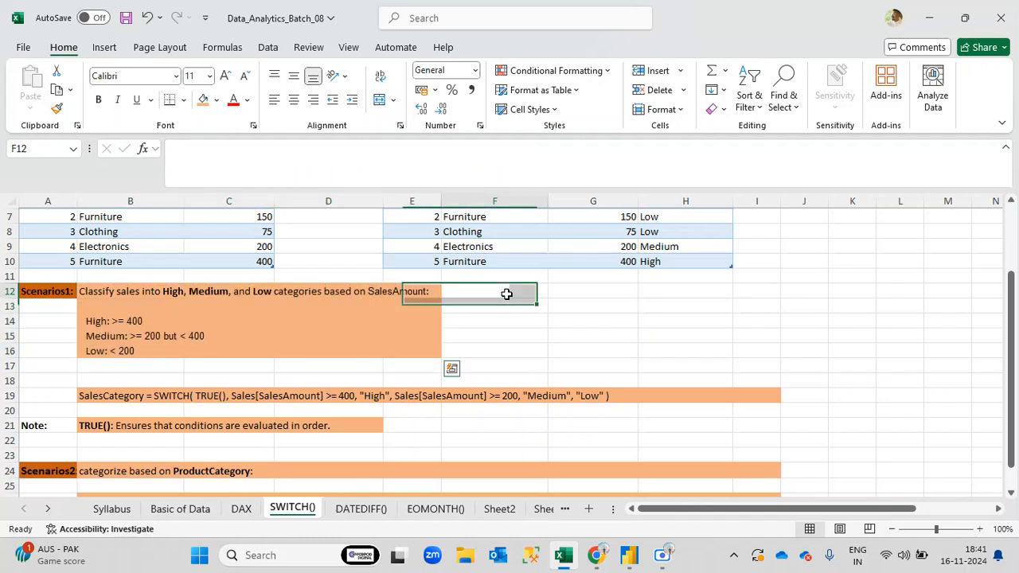
{"action": "type", "text": "KPI"}
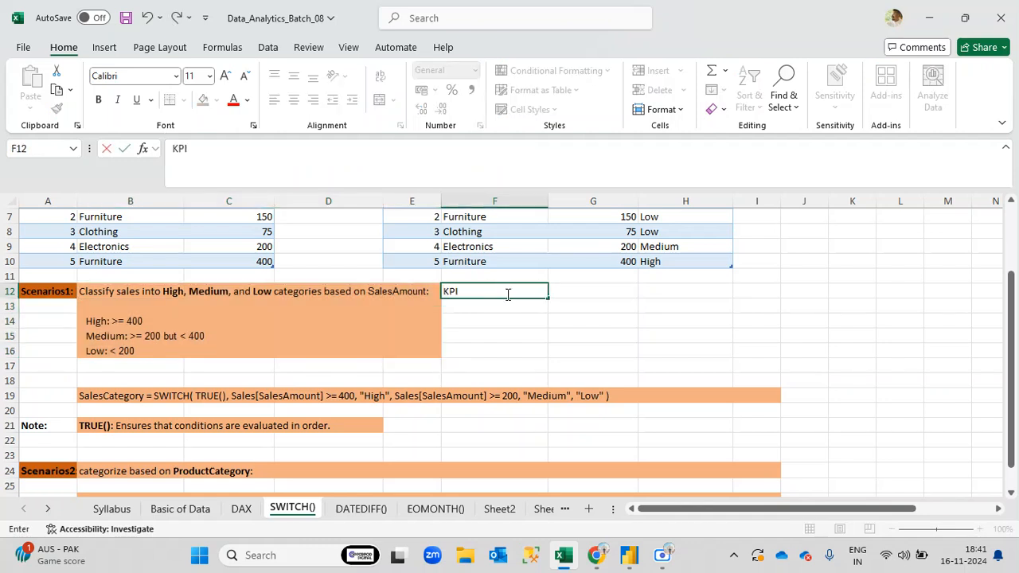
{"action": "key", "text": "Return"}
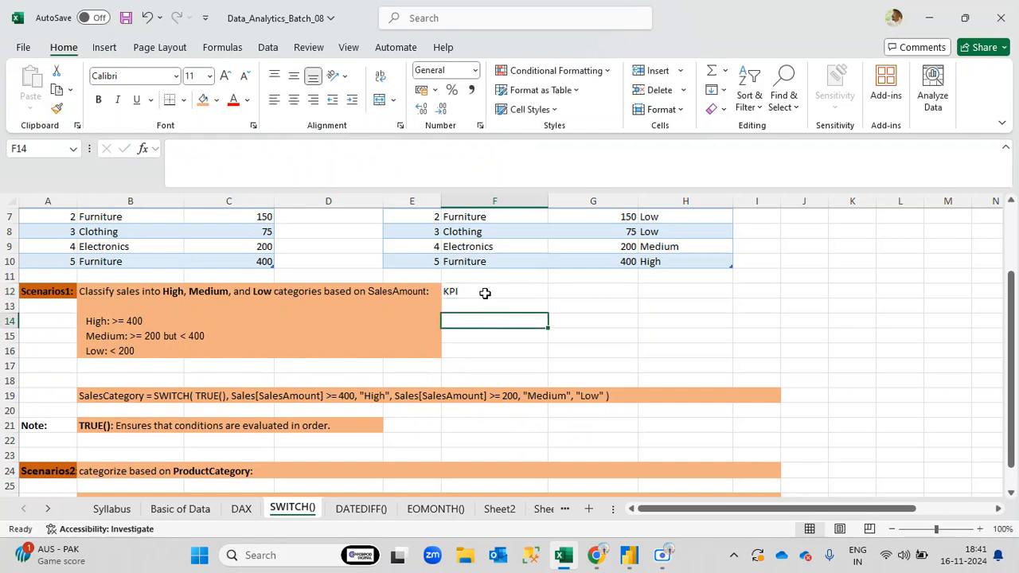
{"action": "left_click", "coordinate": [484, 293]}
{"action": "left_click", "coordinate": [98, 100]}
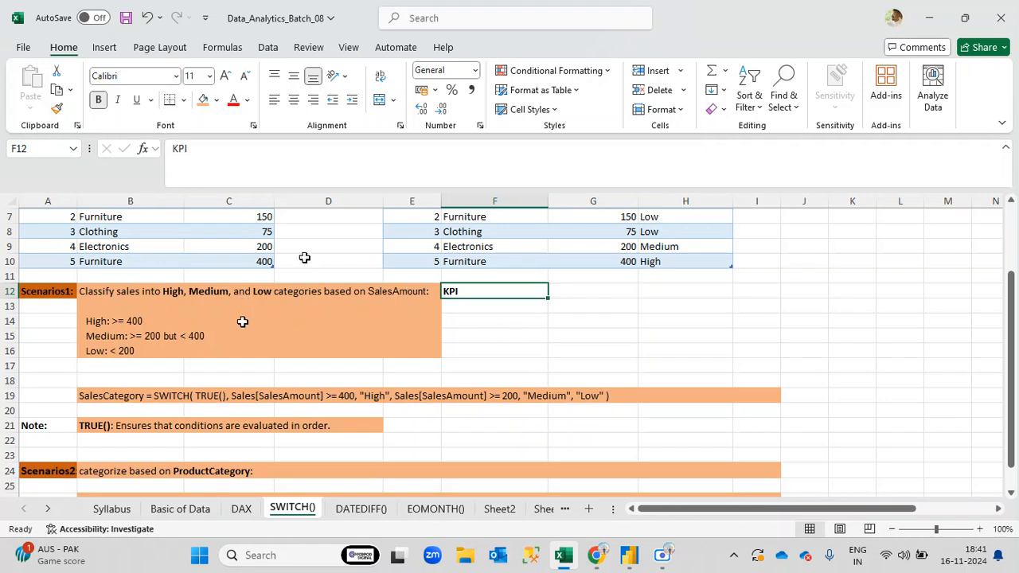
Reread the High, Medium and Low thresholds of Scenarios1 next to the KPI label
{"action": "scroll", "coordinate": [242, 321], "scroll_direction": "down", "scroll_amount": 1}
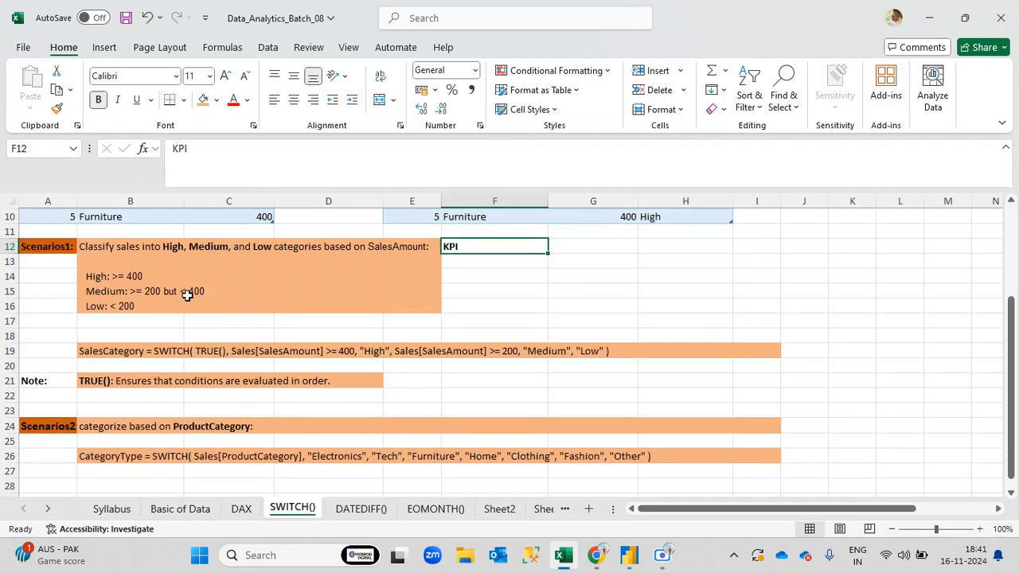
{"action": "left_click", "coordinate": [88, 247]}
{"action": "left_click_drag", "start_coordinate": [88, 247], "coordinate": [429, 307]}
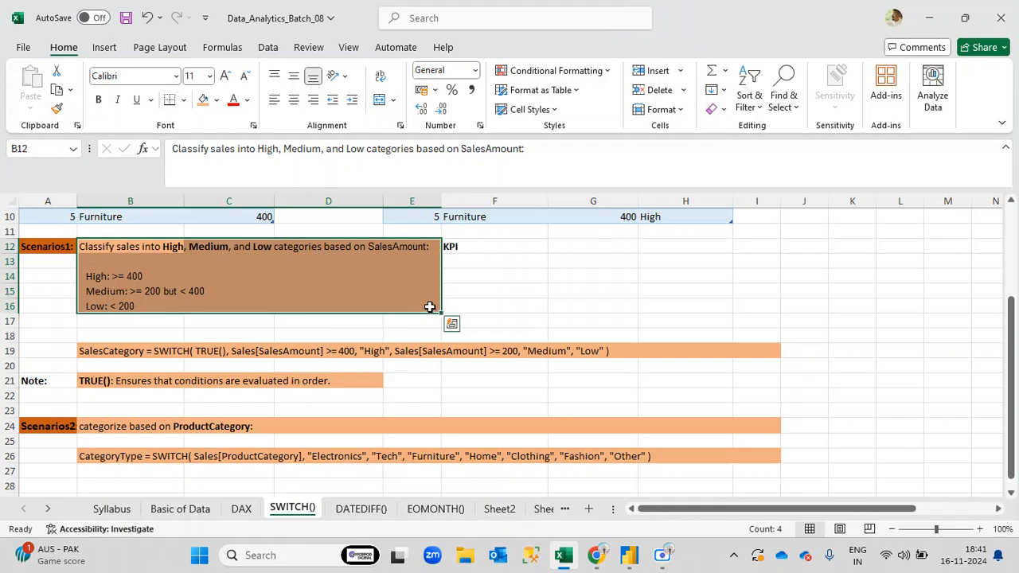
{"action": "left_click", "coordinate": [307, 293]}
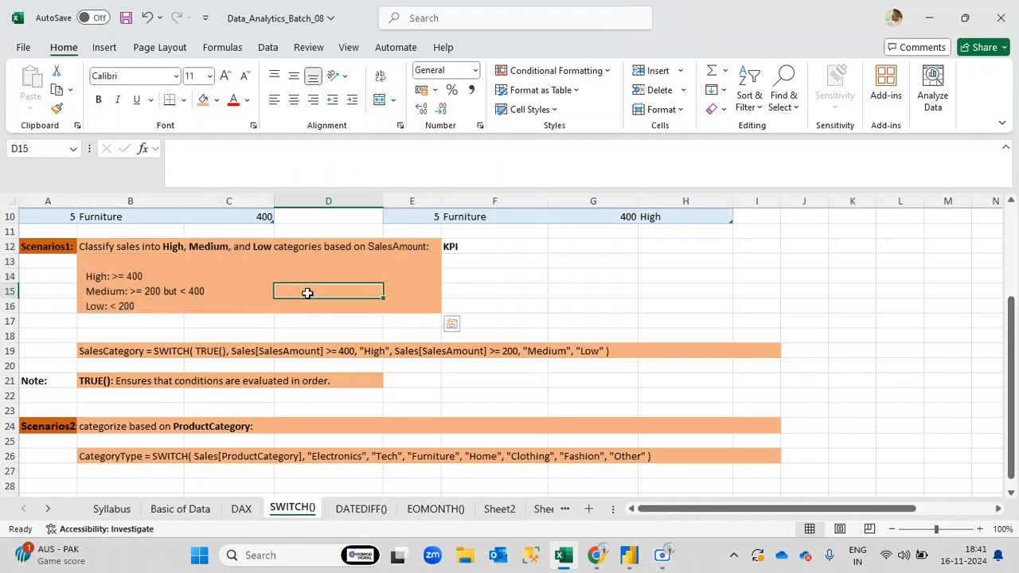
Switch to the Inventory Report in Power BI and examine the Sales_Category_NestedIF formula, including both IF functions and the nested SalesAmount condition
{"action": "mouse_move", "coordinate": [629, 561]}
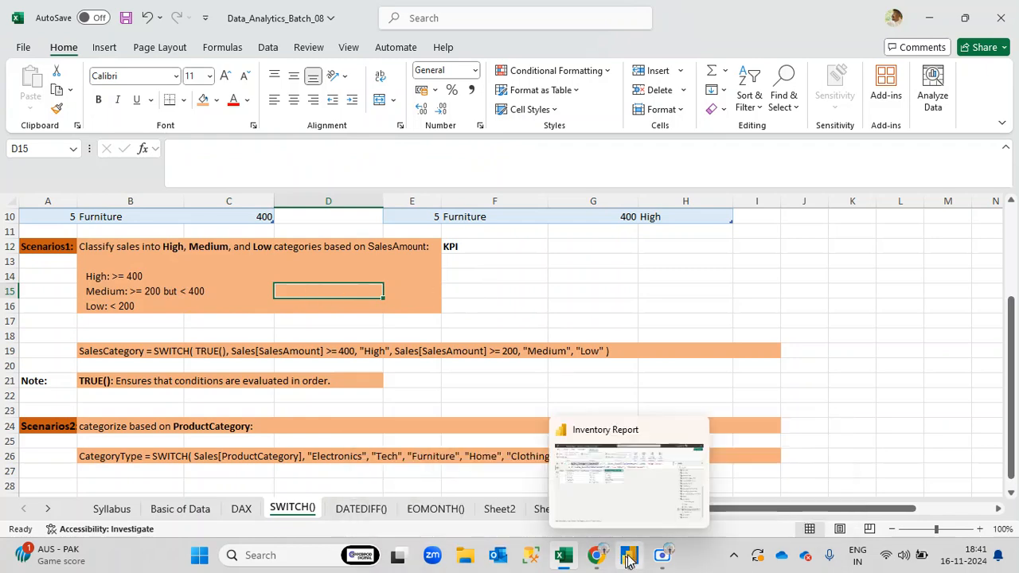
{"action": "left_click", "coordinate": [625, 482]}
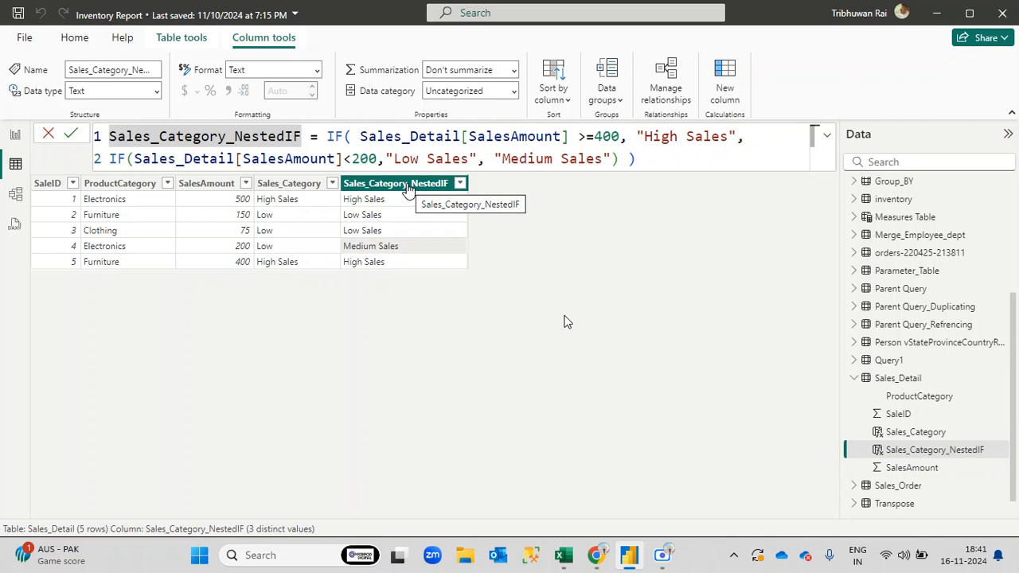
{"action": "left_click", "coordinate": [325, 137]}
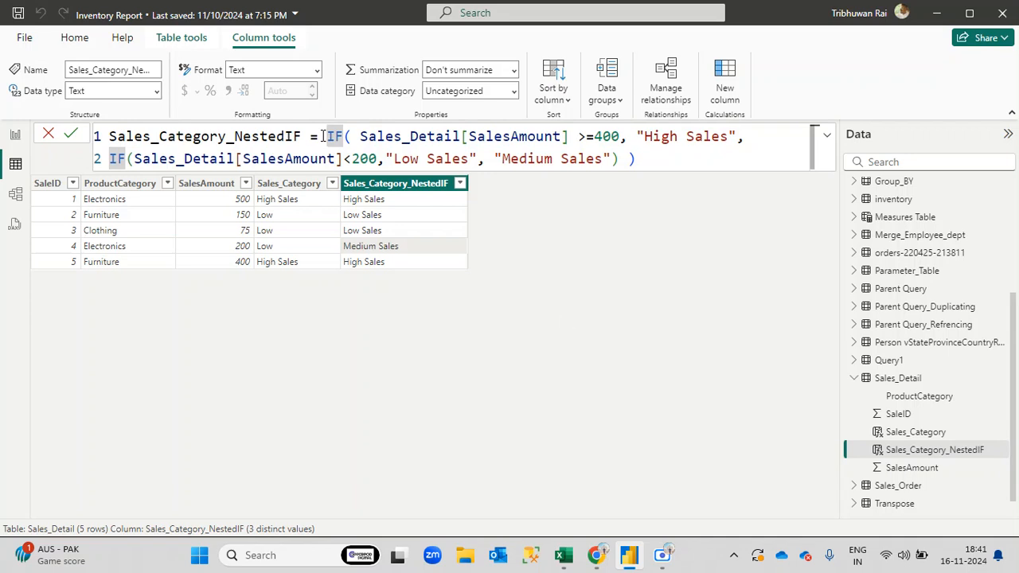
{"action": "left_click_drag", "start_coordinate": [662, 166], "coordinate": [108, 137]}
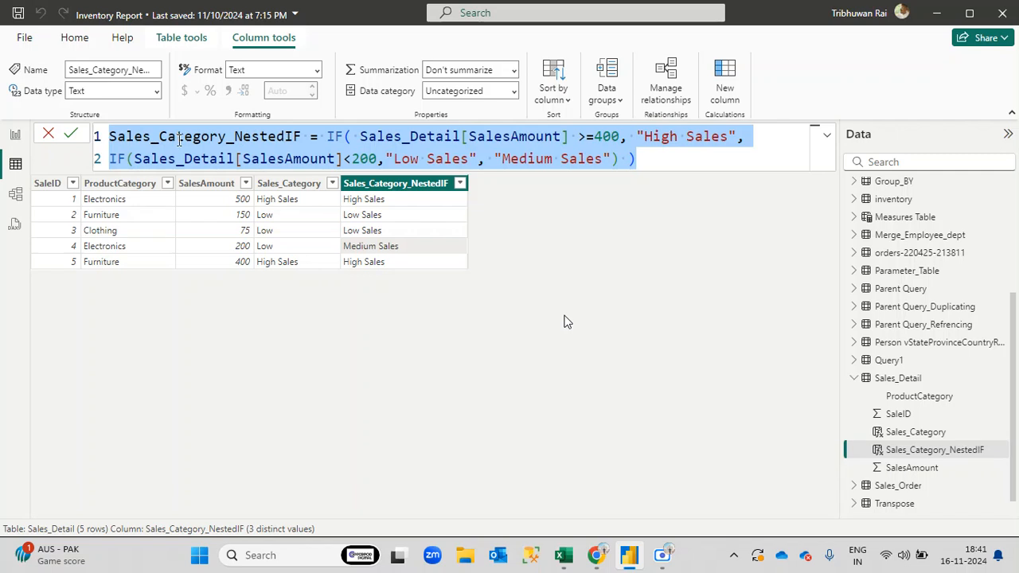
{"action": "left_click", "coordinate": [349, 137]}
{"action": "left_click_drag", "start_coordinate": [349, 137], "coordinate": [327, 136]}
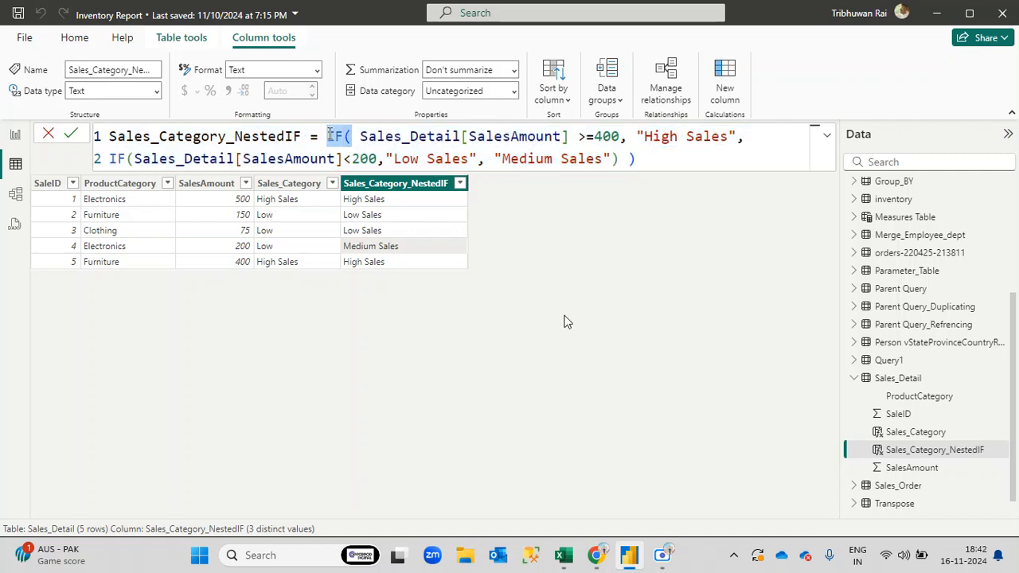
{"action": "left_click_drag", "start_coordinate": [133, 159], "coordinate": [112, 158]}
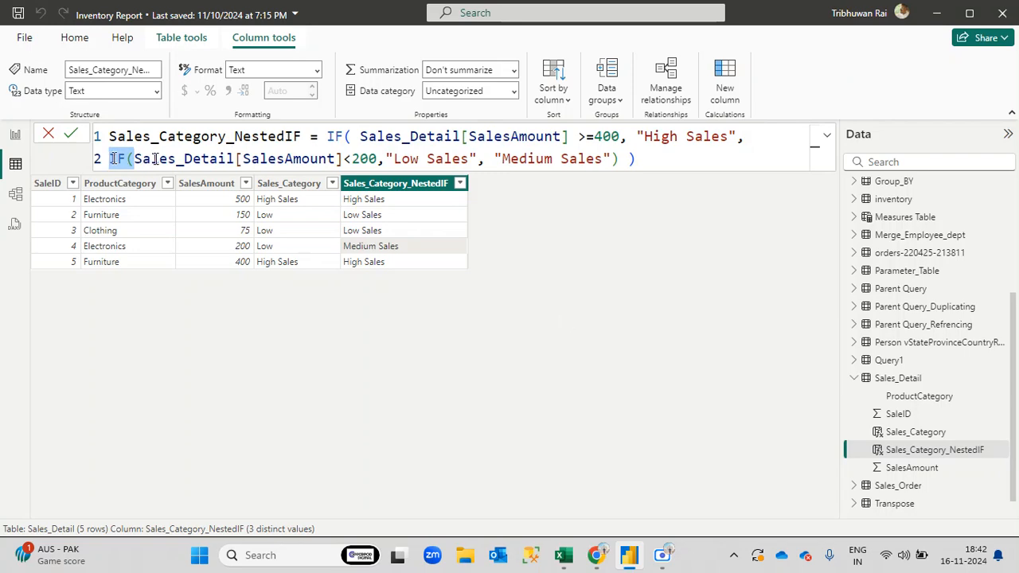
{"action": "left_click_drag", "start_coordinate": [641, 158], "coordinate": [110, 137]}
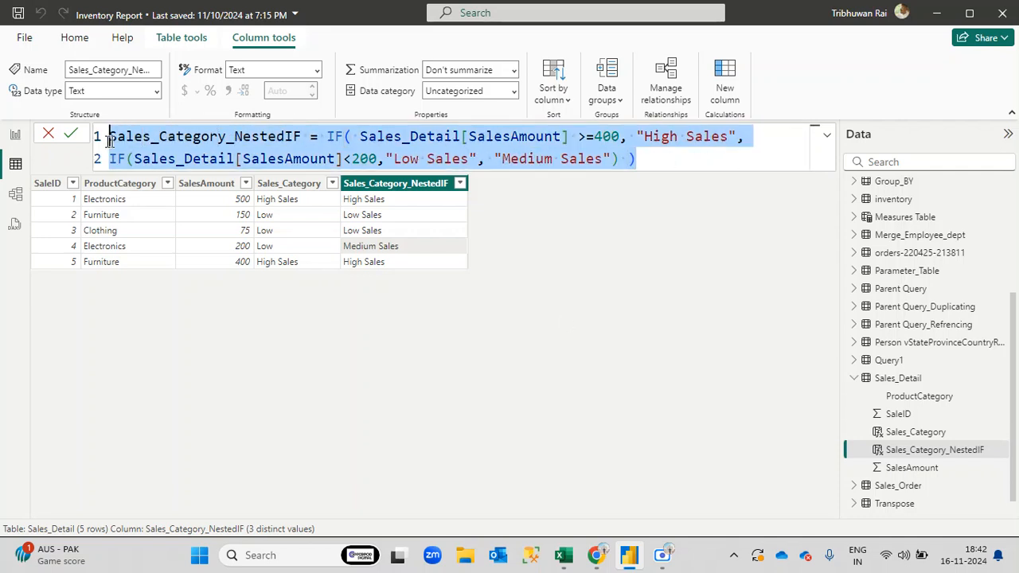
{"action": "left_click", "coordinate": [176, 161]}
{"action": "left_click_drag", "start_coordinate": [134, 158], "coordinate": [387, 159]}
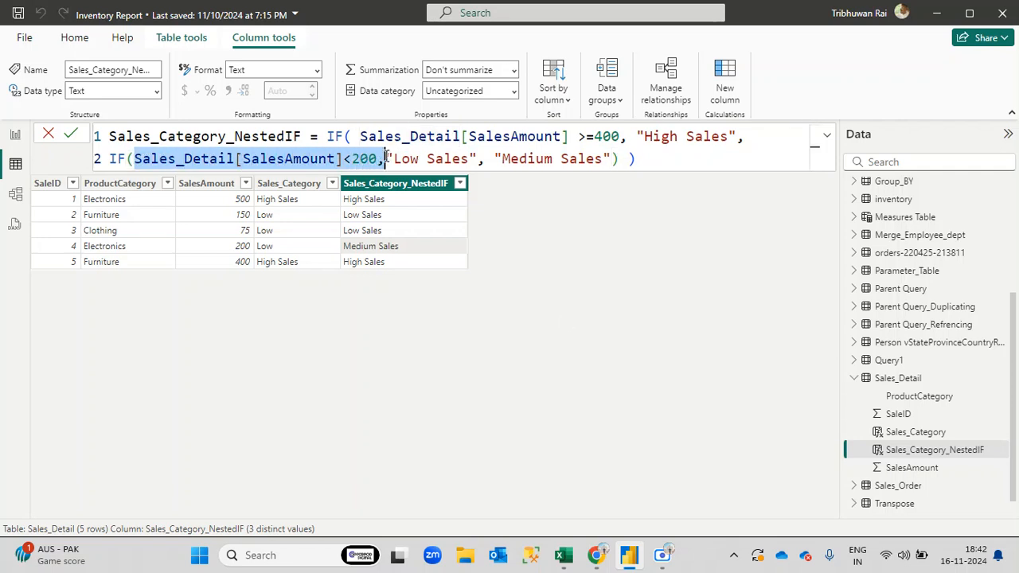
Review the nested IF formula of the Sales_Category_NestedIF column
{"action": "left_click", "coordinate": [446, 139]}
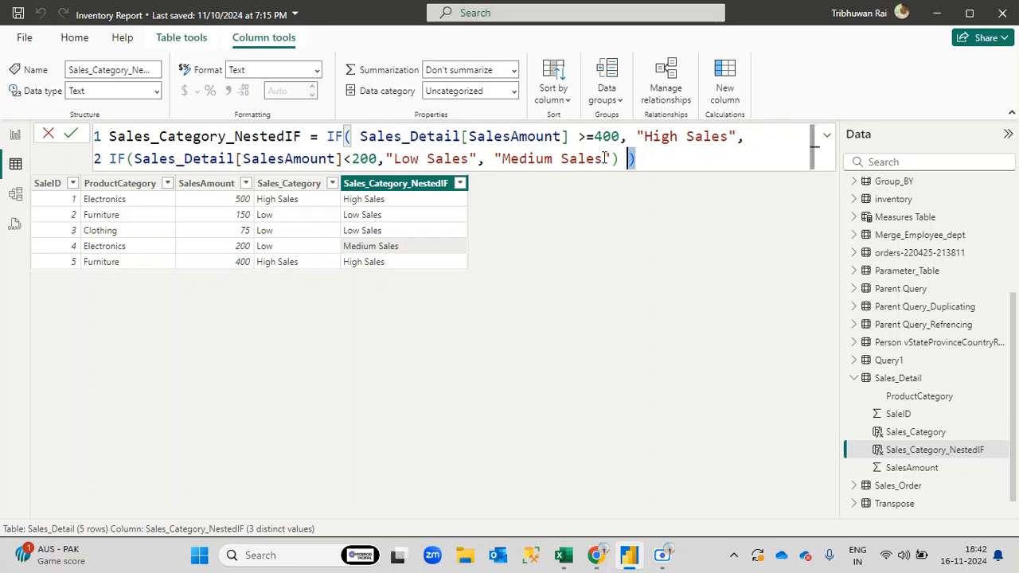
{"action": "left_click_drag", "start_coordinate": [637, 158], "coordinate": [103, 136]}
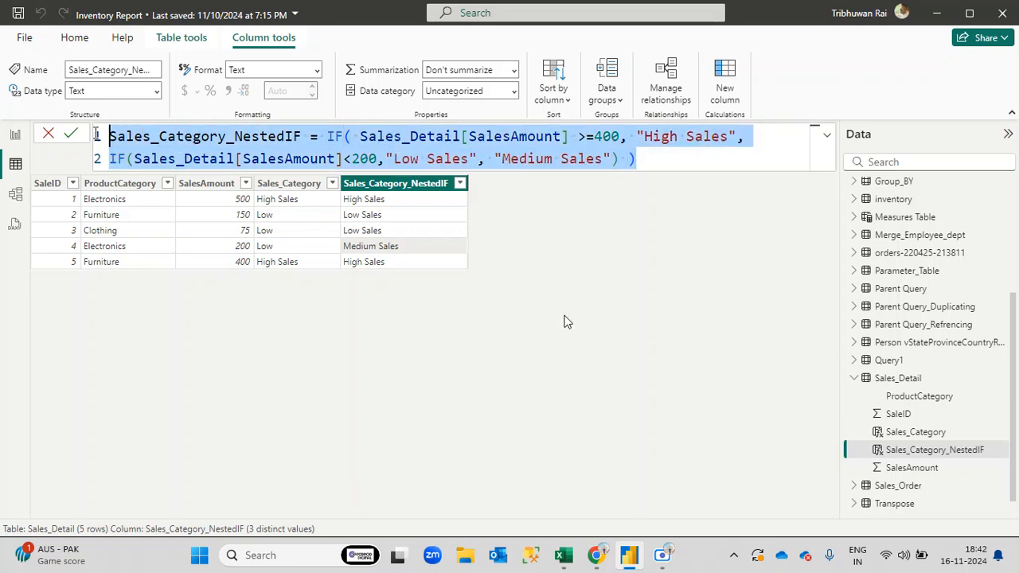
{"action": "left_click", "coordinate": [660, 167]}
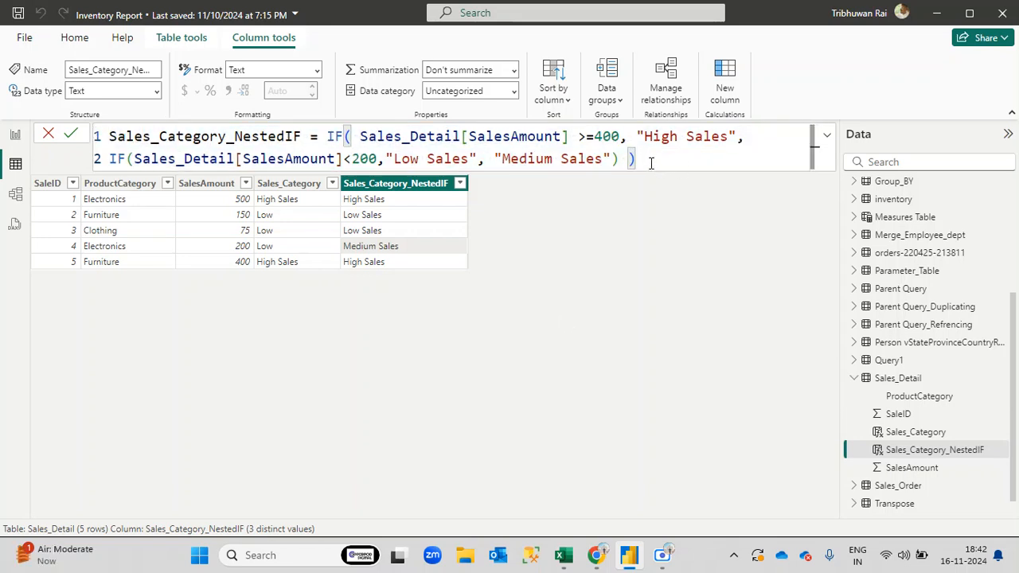
Switch to Excel, review the Scenarios1 High, Medium and Low classification rules on the SWITCH() sheet, and return to Power BI
{"action": "left_click", "coordinate": [563, 555]}
{"action": "scroll", "coordinate": [207, 380], "scroll_direction": "down", "scroll_amount": 2}
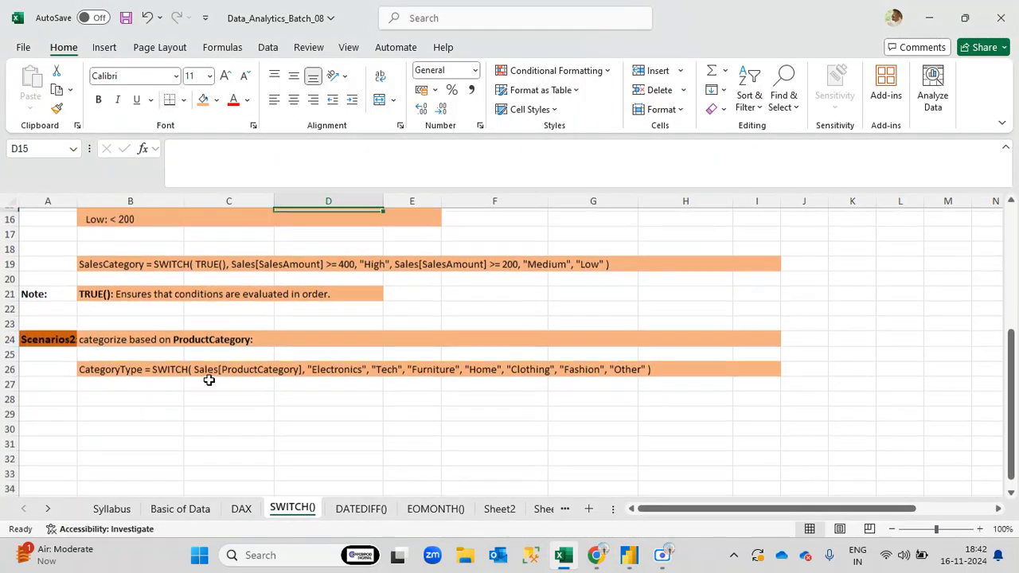
{"action": "scroll", "coordinate": [208, 380], "scroll_direction": "up", "scroll_amount": 4}
{"action": "scroll", "coordinate": [208, 380], "scroll_direction": "up", "scroll_amount": 2}
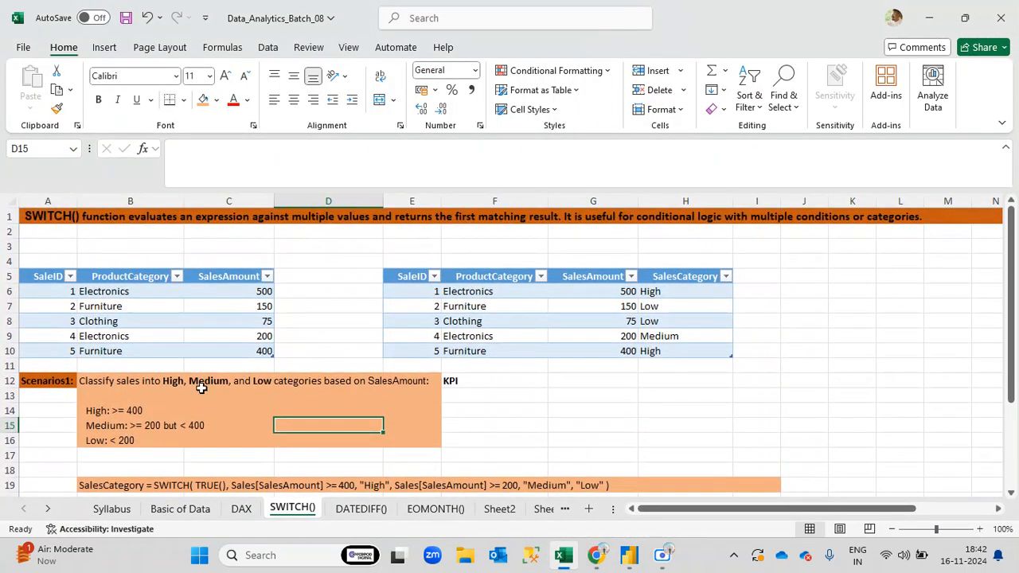
{"action": "left_click", "coordinate": [98, 381]}
{"action": "left_click_drag", "start_coordinate": [97, 380], "coordinate": [424, 438]}
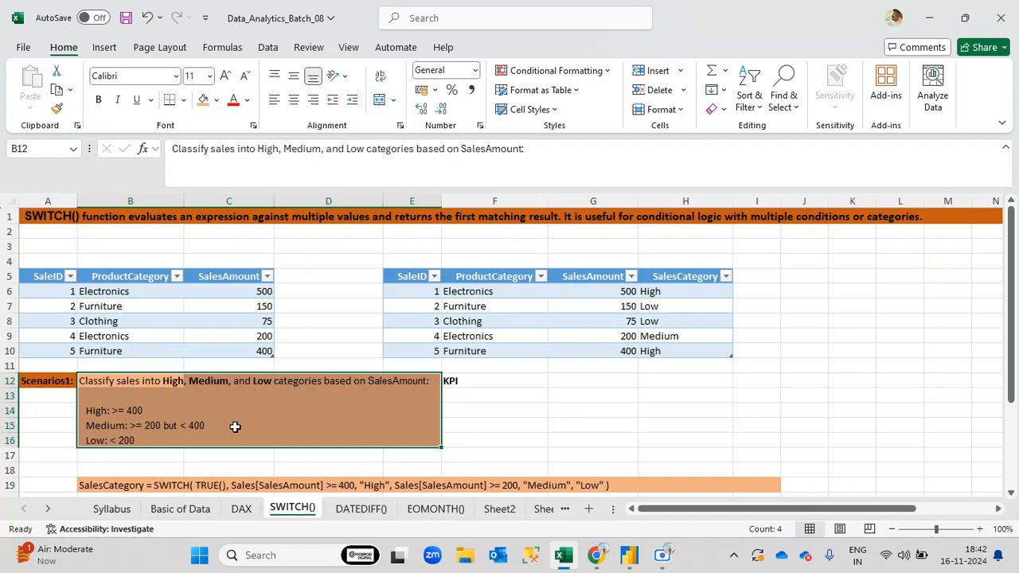
{"action": "scroll", "coordinate": [235, 426], "scroll_direction": "down", "scroll_amount": 1}
{"action": "mouse_move", "coordinate": [597, 554]}
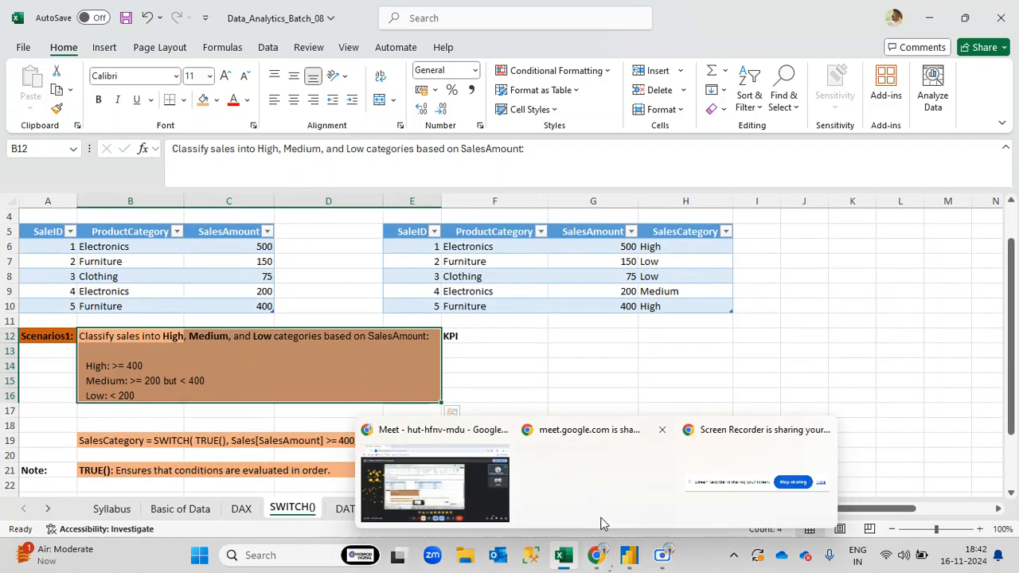
{"action": "left_click", "coordinate": [642, 564]}
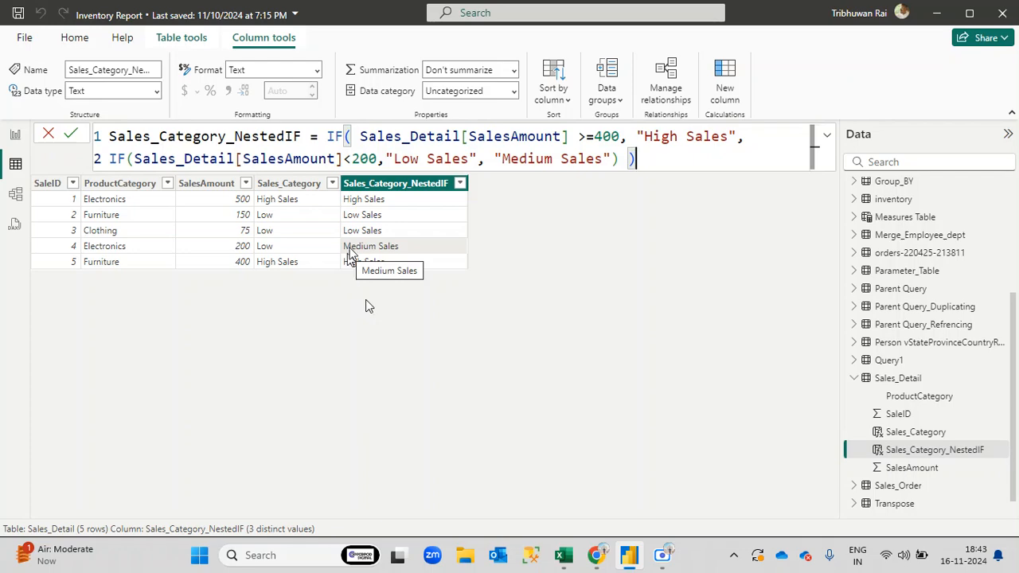
Switch to the Google Meet call, check the in-call messages and send a thumbs-up reaction
{"action": "mouse_move", "coordinate": [596, 555]}
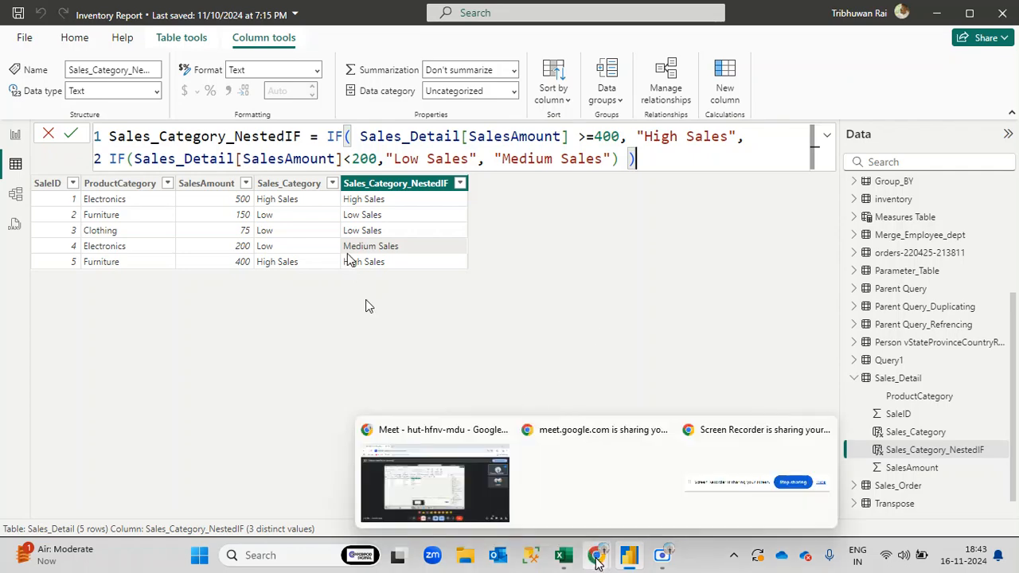
{"action": "left_click", "coordinate": [434, 477]}
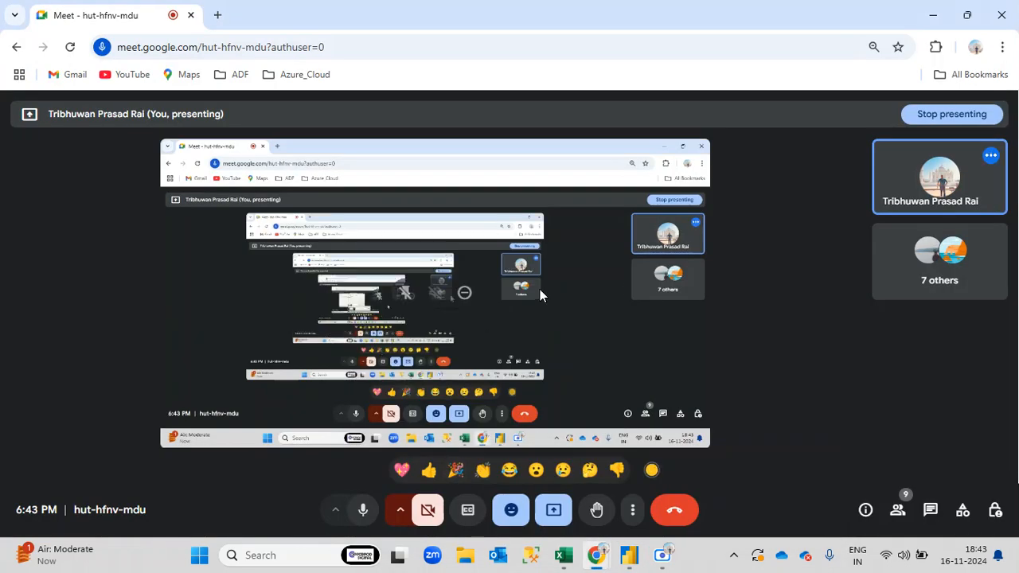
{"action": "left_click", "coordinate": [930, 510]}
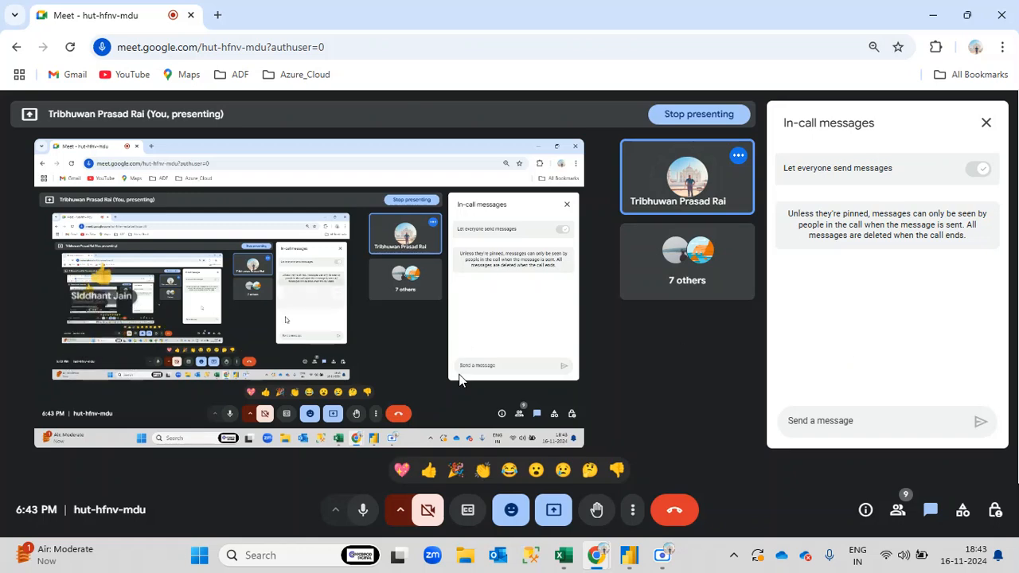
{"action": "left_click", "coordinate": [428, 469]}
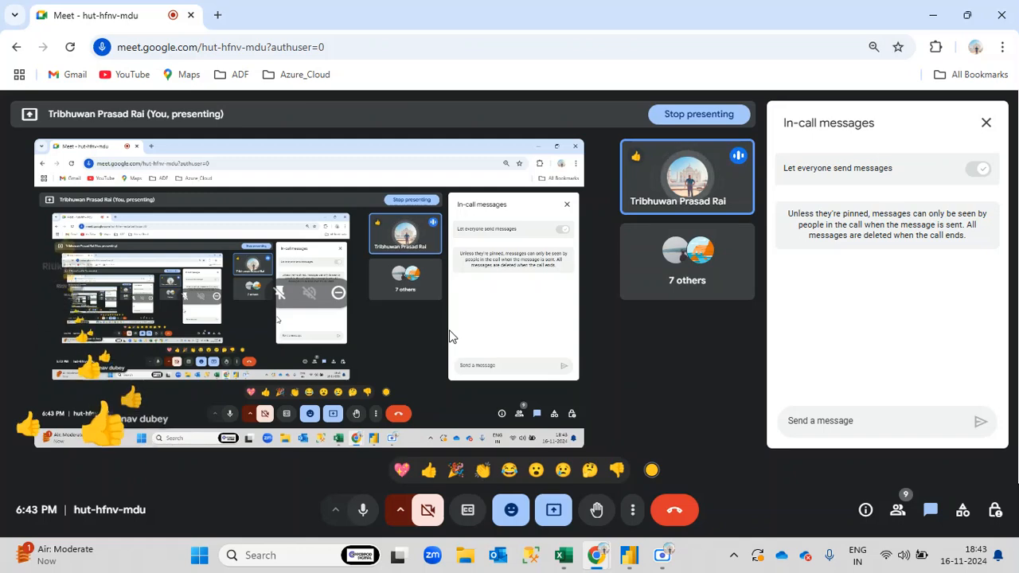
{"action": "left_click", "coordinate": [986, 123]}
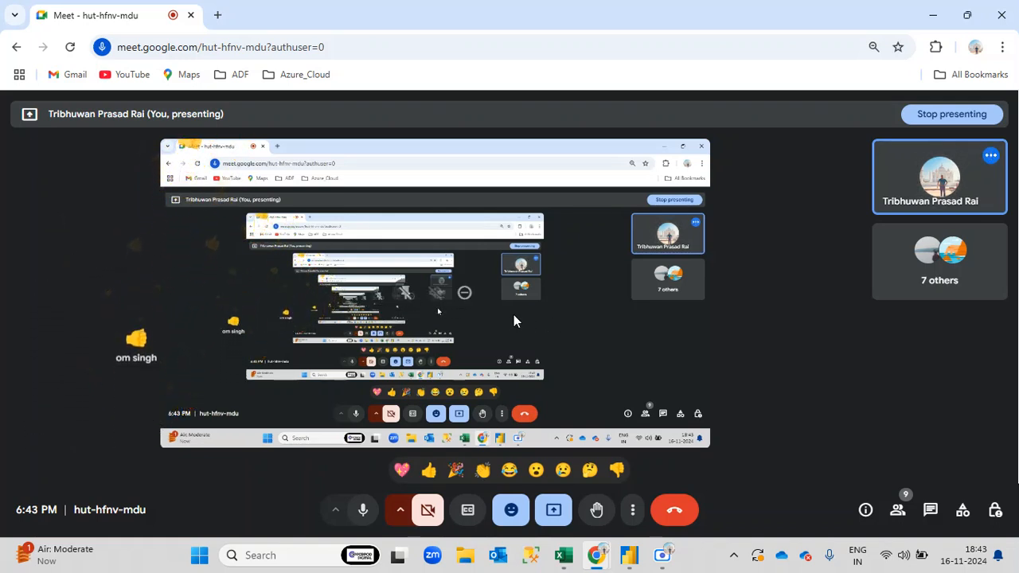
Return to the Inventory Report in Power BI and add a new calculated column to the Sales_Detail table
{"action": "mouse_move", "coordinate": [629, 555]}
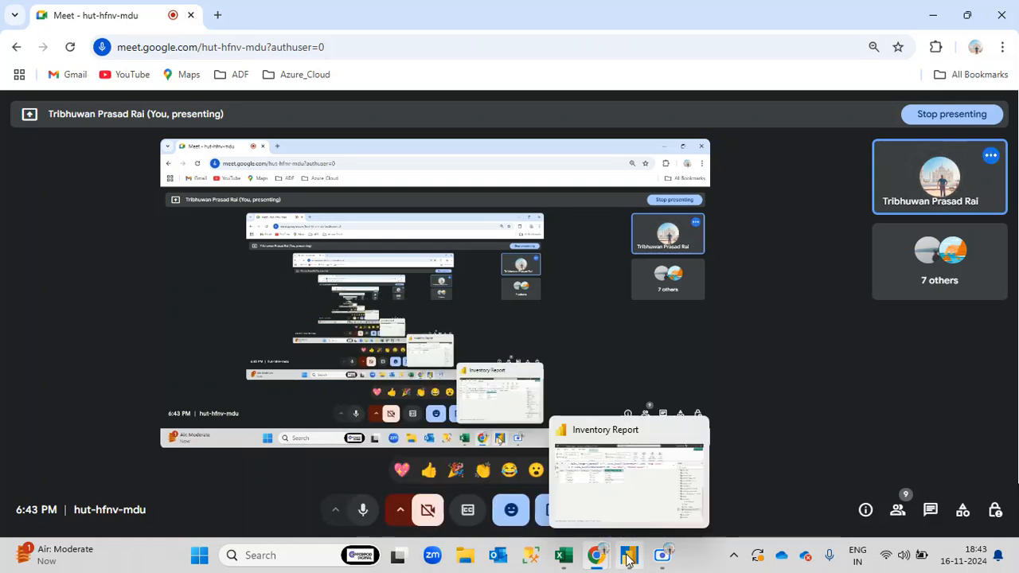
{"action": "left_click", "coordinate": [627, 488]}
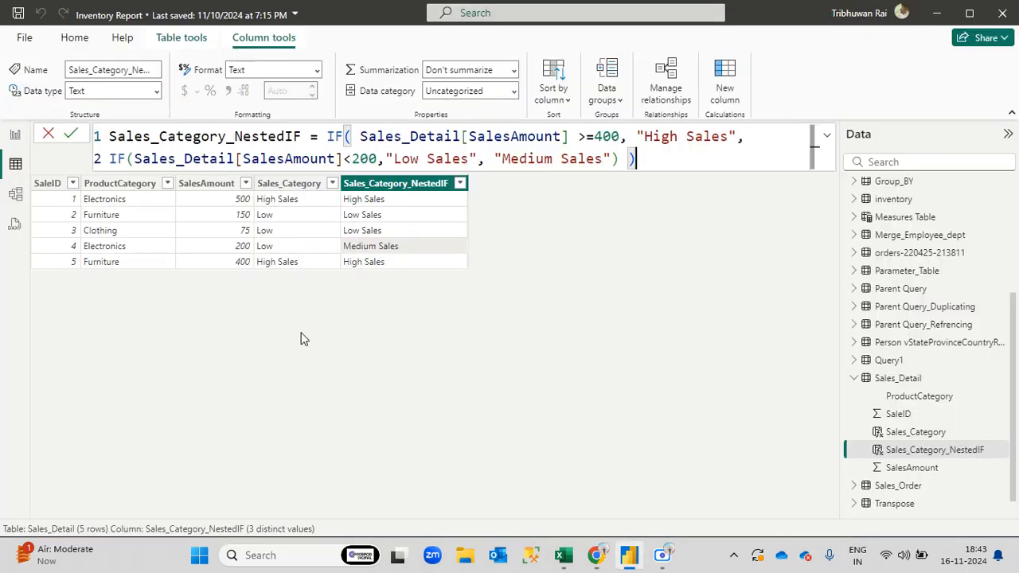
{"action": "mouse_move", "coordinate": [595, 555]}
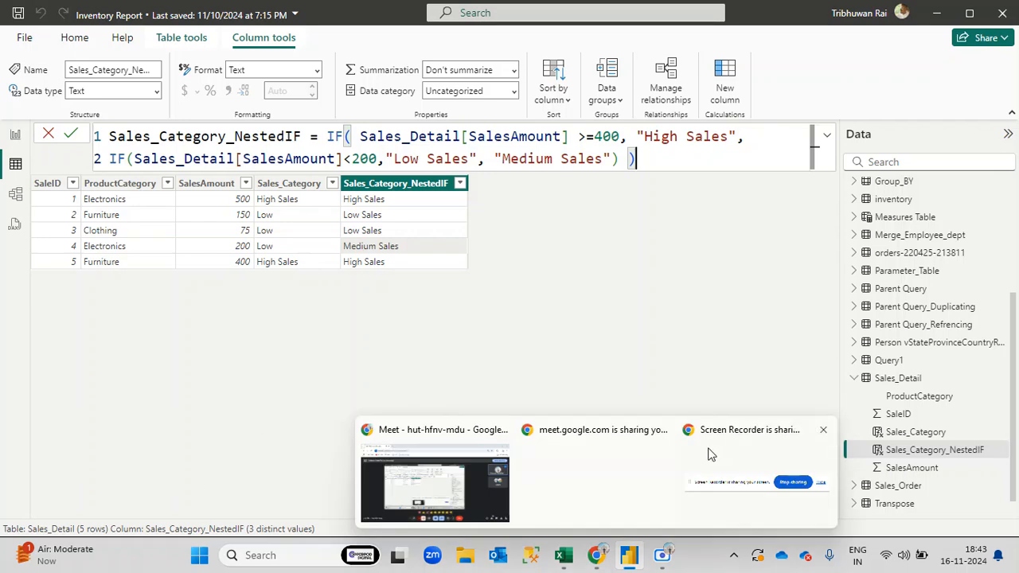
{"action": "left_click", "coordinate": [624, 304]}
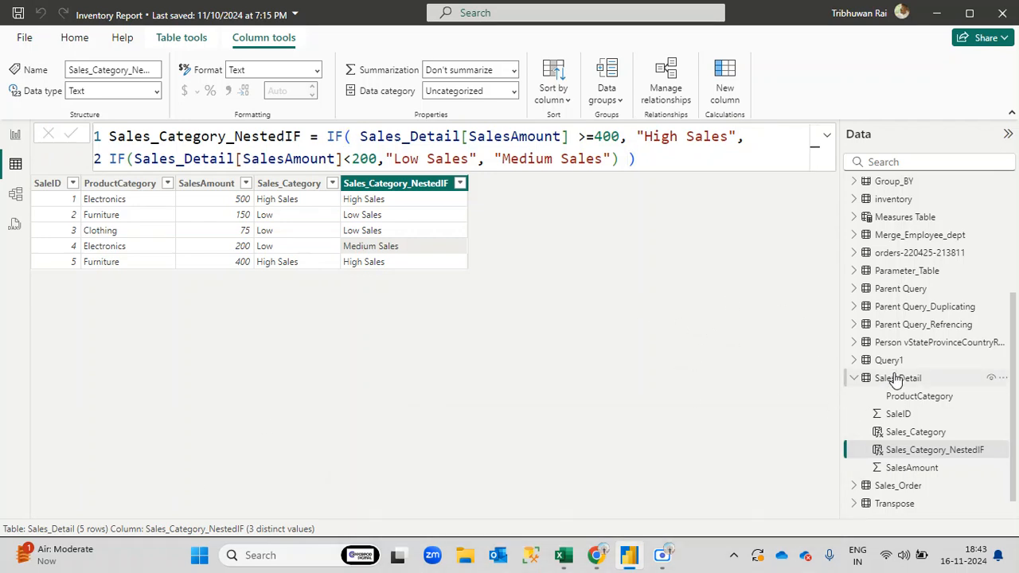
{"action": "left_click", "coordinate": [1002, 378]}
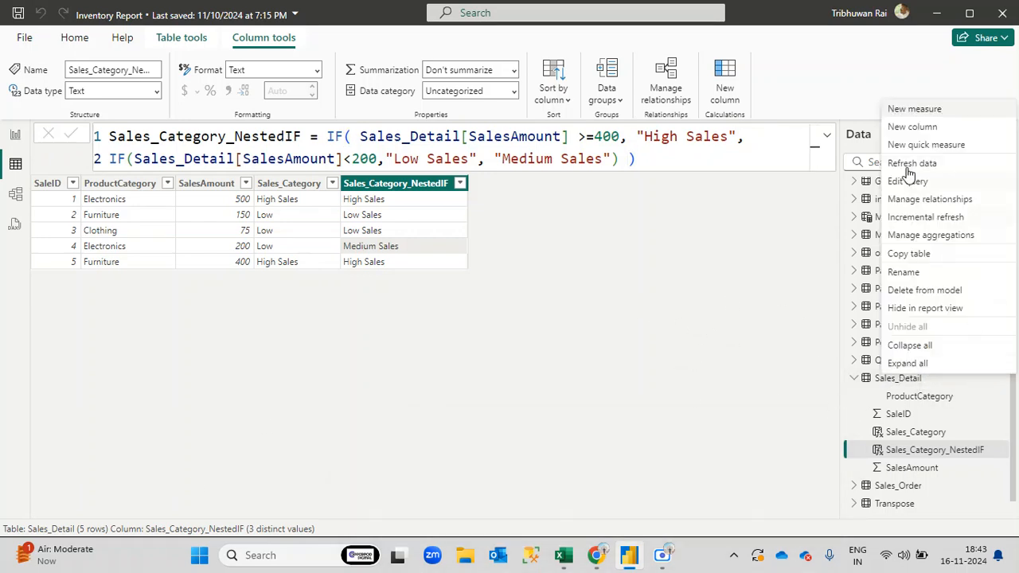
{"action": "left_click", "coordinate": [916, 131]}
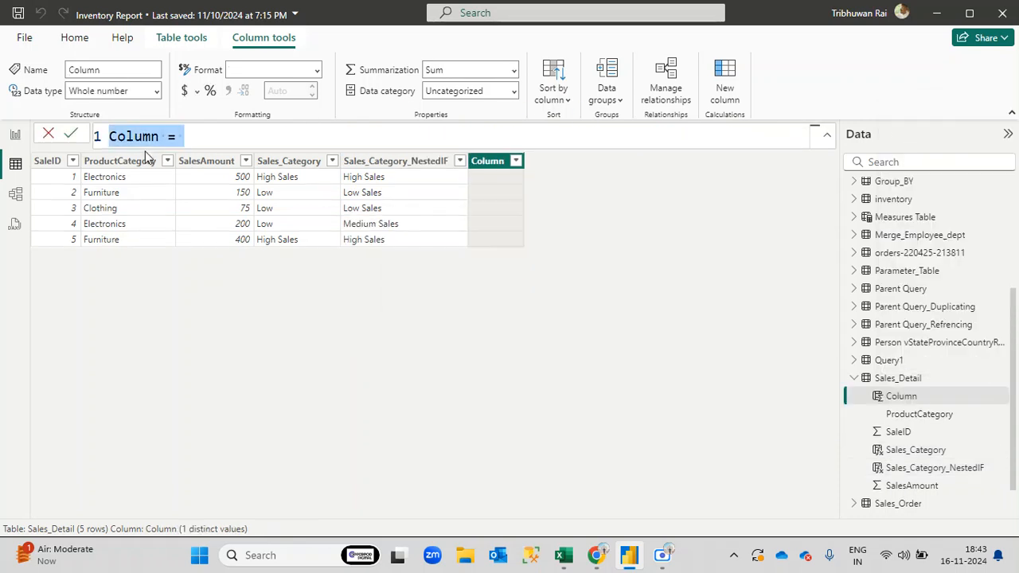
Name the new column Sales_Category_switch in its formula, followed by an equals sign
{"action": "type", "text": "Sa"}
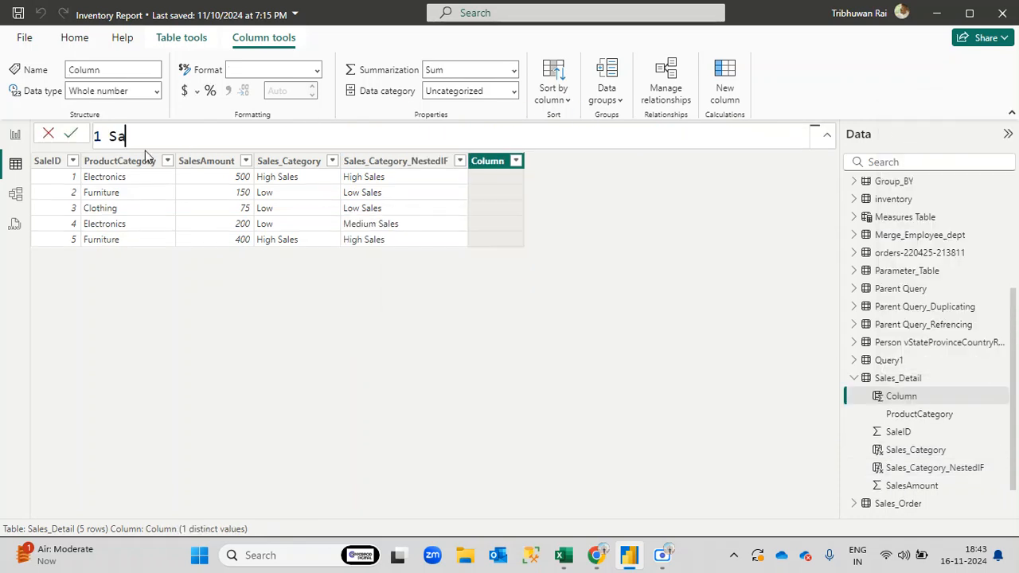
{"action": "type", "text": "les_"}
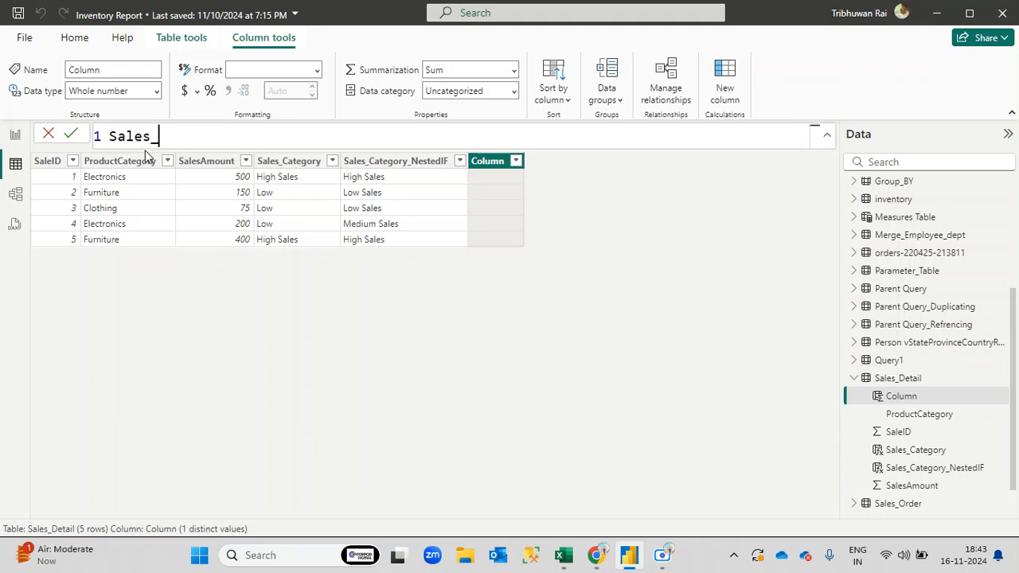
{"action": "type", "text": "Category_SWITCH"}
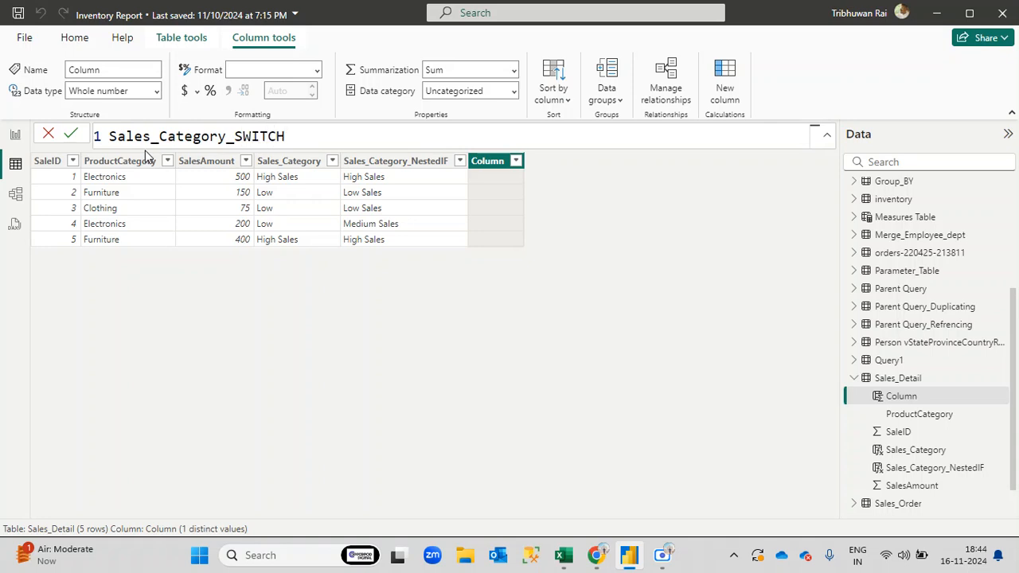
{"action": "key", "text": "BackSpace"}
{"action": "key", "text": "BackSpace"}
{"action": "key", "text": "BackSpace"}
{"action": "key", "text": "BackSpace"}
{"action": "key", "text": "BackSpace"}
{"action": "type", "text": "\\"}
{"action": "key", "text": "BackSpace"}
{"action": "key", "text": "BackSpace"}
{"action": "type", "text": "switch ="}
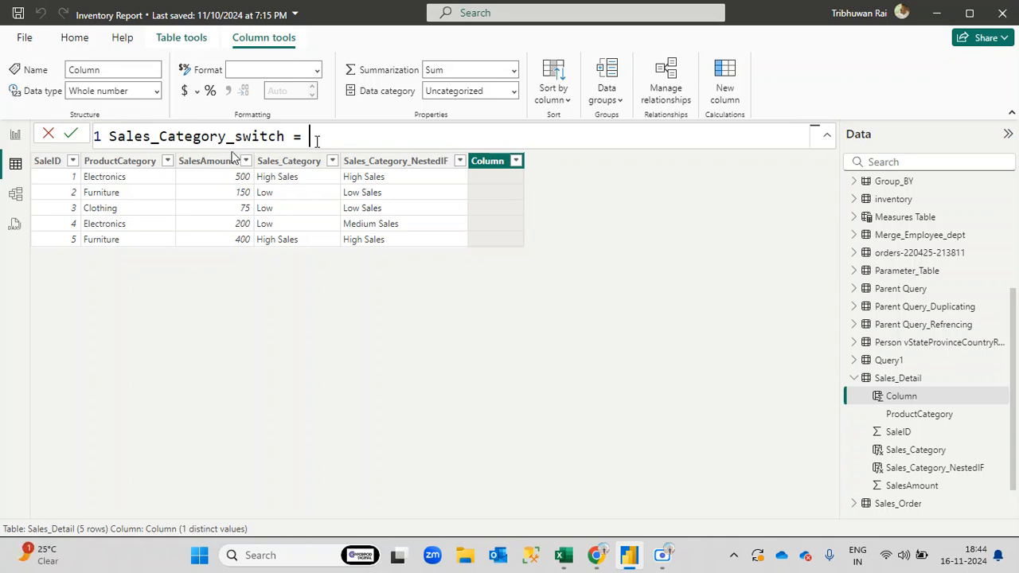
Start the column's expression with the SWITCH function and TRUE() as its first argument, followed by a comma
{"action": "type", "text": "SWI"}
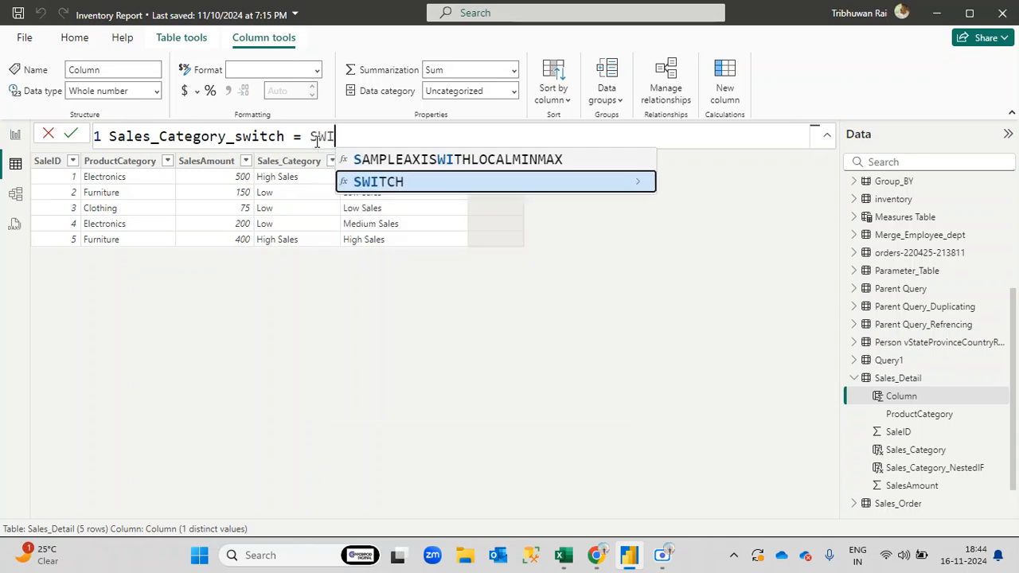
{"action": "left_click", "coordinate": [389, 182]}
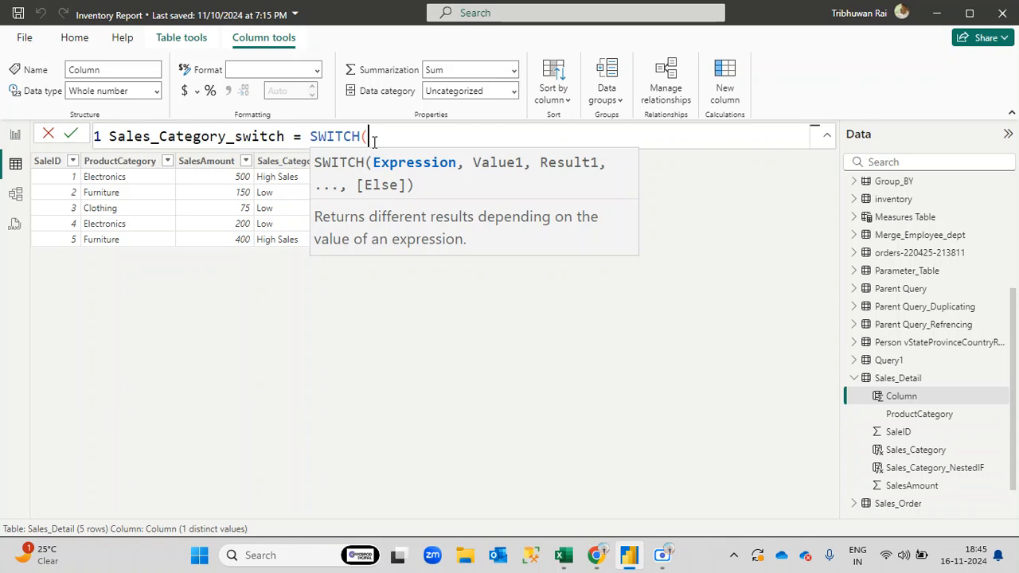
{"action": "type", "text": "TR"}
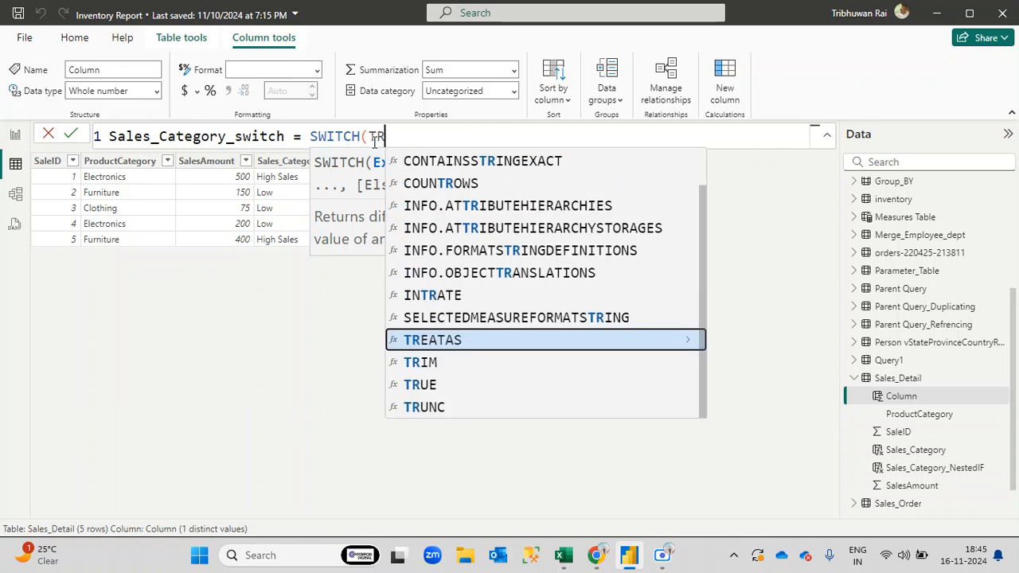
{"action": "type", "text": "UE()"}
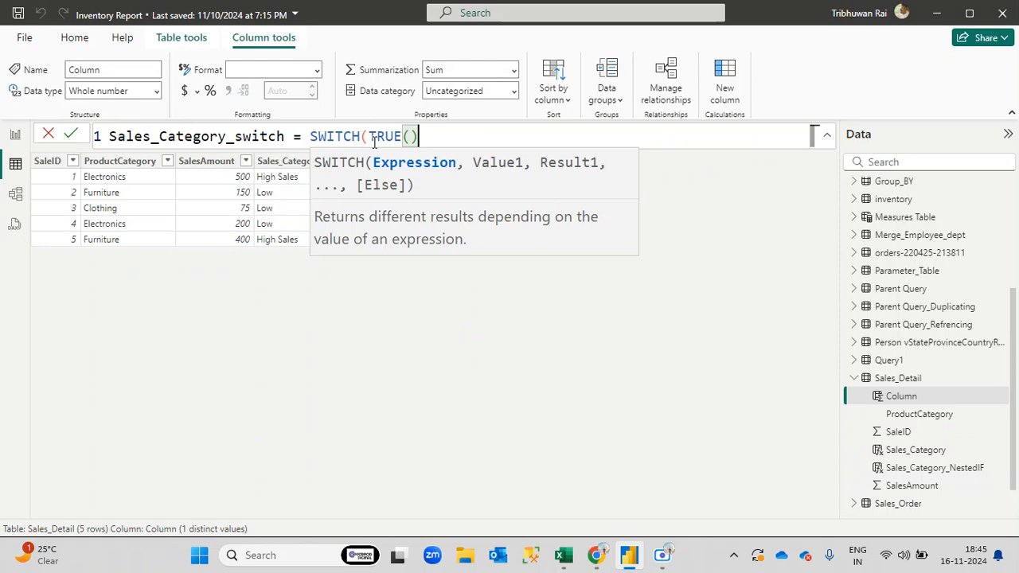
{"action": "type", "text": ","}
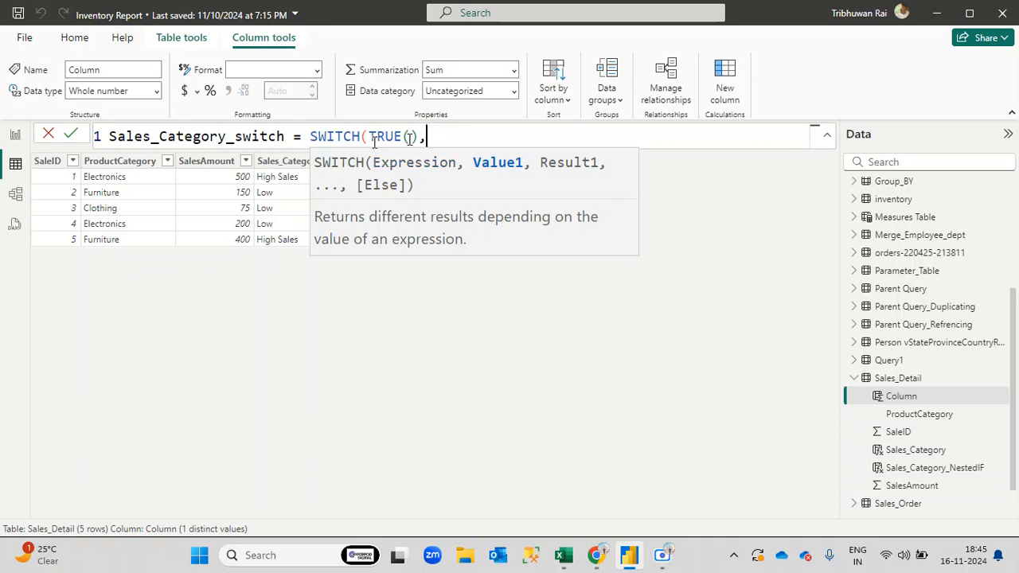
Add a space before TRUE() and after the comma that follows it in the SWITCH expression
{"action": "left_click_drag", "start_coordinate": [419, 138], "coordinate": [369, 137]}
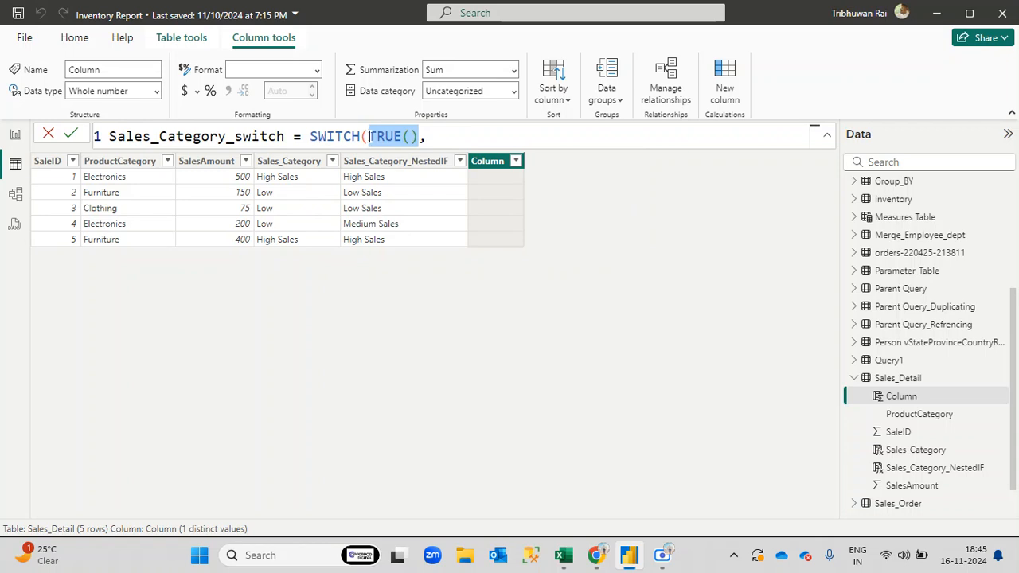
{"action": "left_click", "coordinate": [437, 140]}
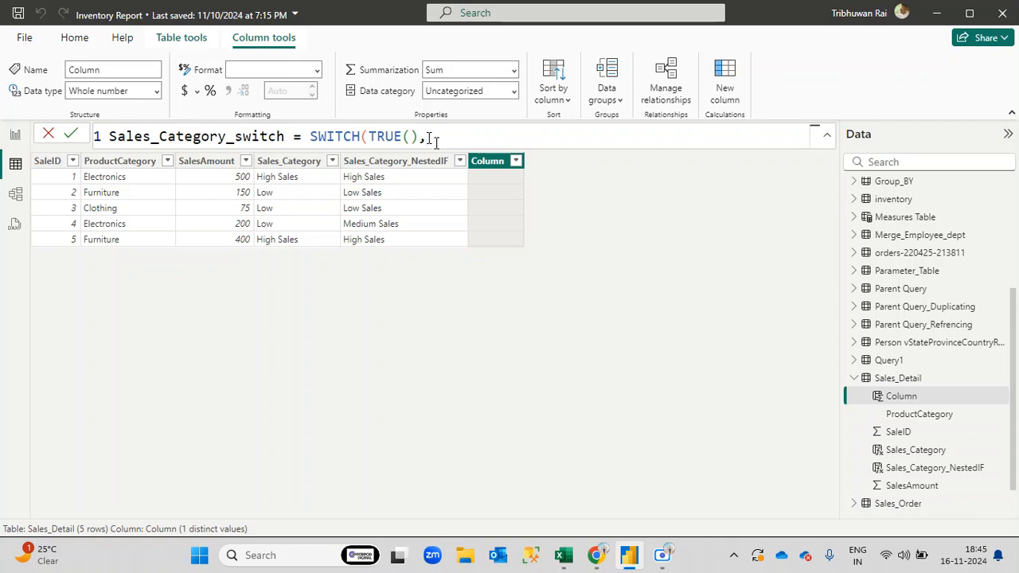
{"action": "double_click", "coordinate": [370, 137]}
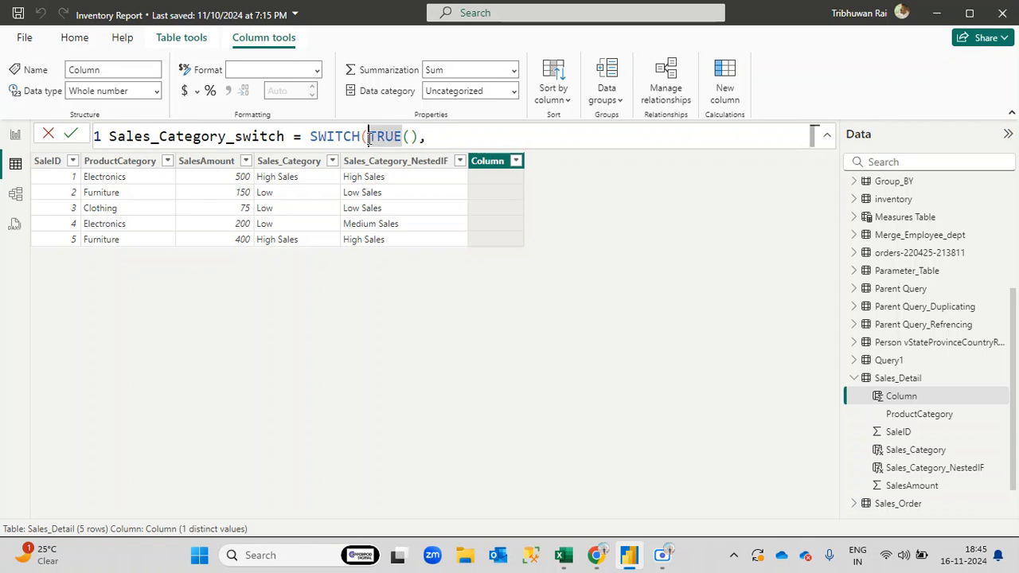
{"action": "left_click_drag", "start_coordinate": [368, 137], "coordinate": [310, 137]}
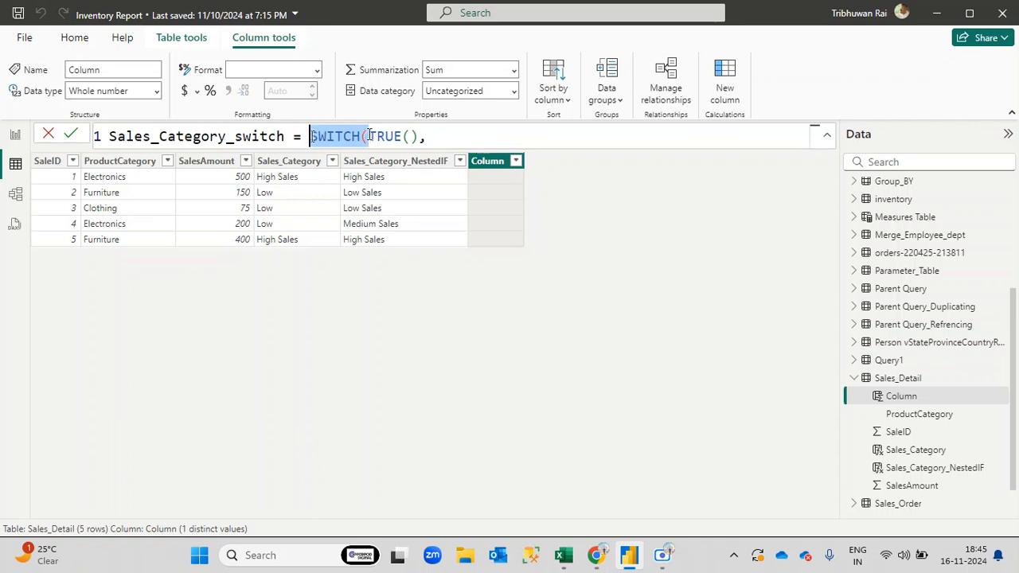
{"action": "double_click", "coordinate": [370, 136]}
{"action": "left_click", "coordinate": [368, 136]}
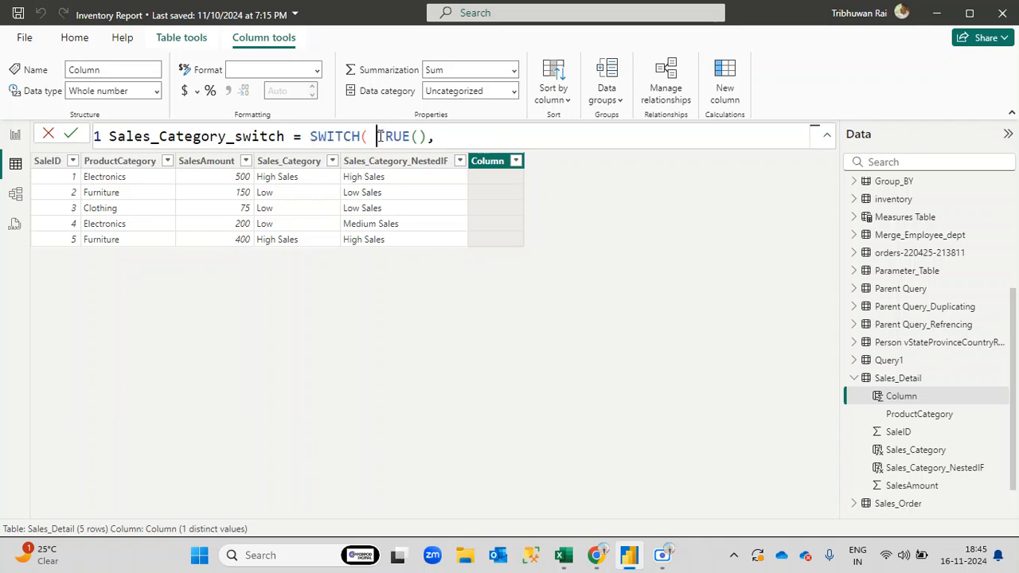
{"action": "left_click", "coordinate": [443, 136]}
{"action": "key", "text": "BackSpace"}
{"action": "type", "text": ","}
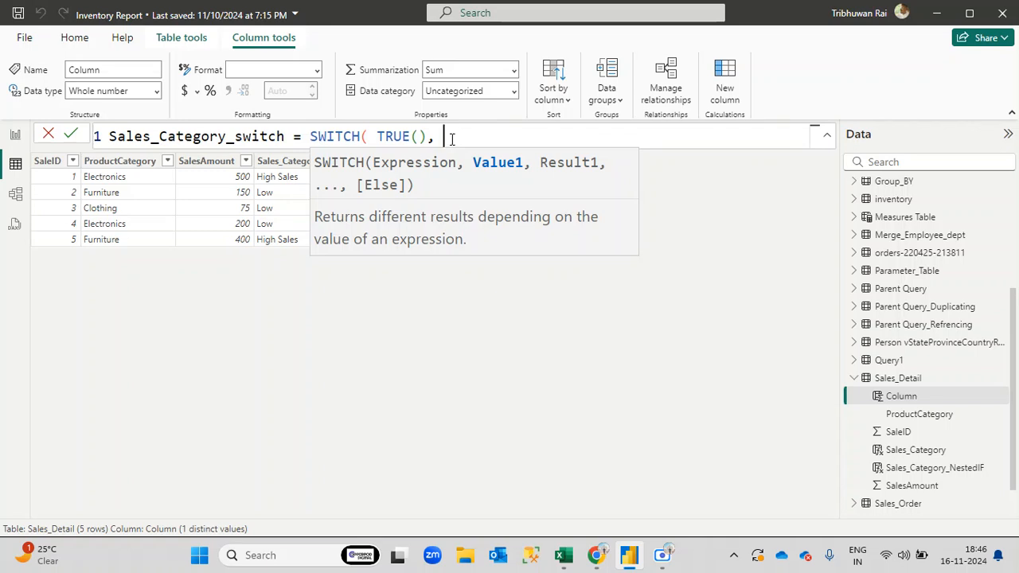
Add the first SWITCH condition, Sales_Detail[SalesAmount]>=400, after the TRUE() argument
{"action": "type", "text": "Sales"}
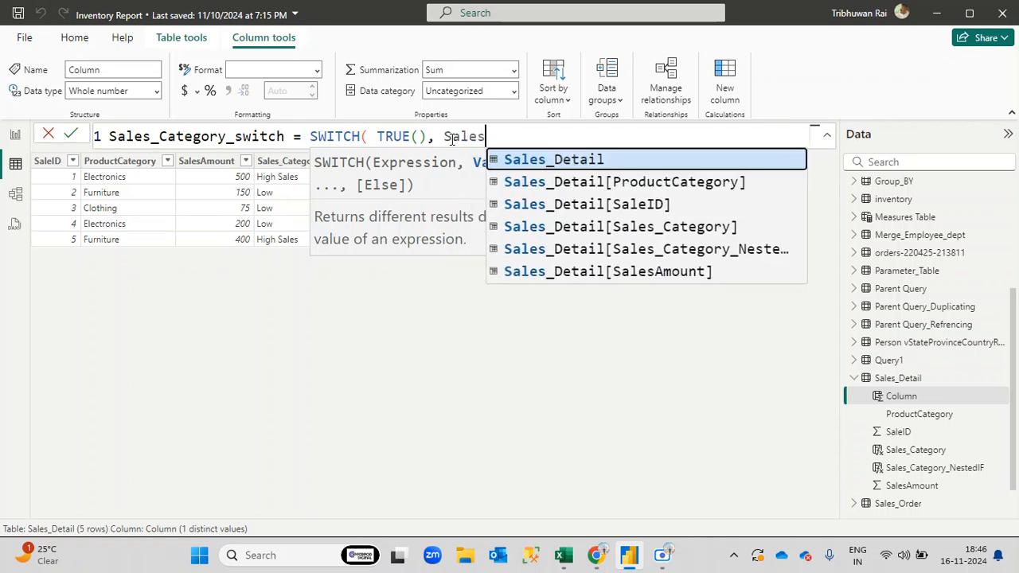
{"action": "key", "text": "Down"}
{"action": "key", "text": "Down"}
{"action": "key", "text": "Down"}
{"action": "key", "text": "Down"}
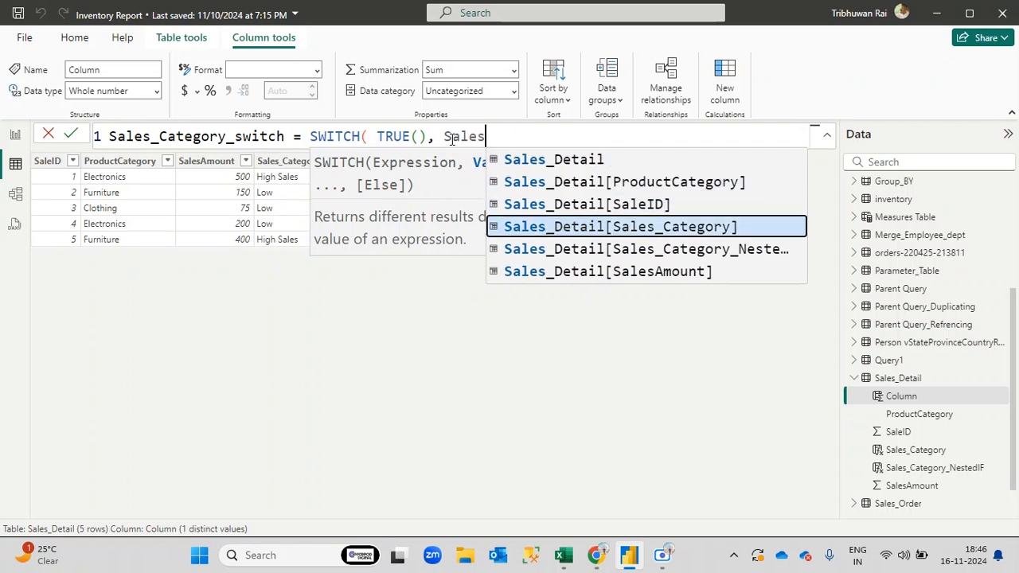
{"action": "key", "text": "Down"}
{"action": "key", "text": "Tab"}
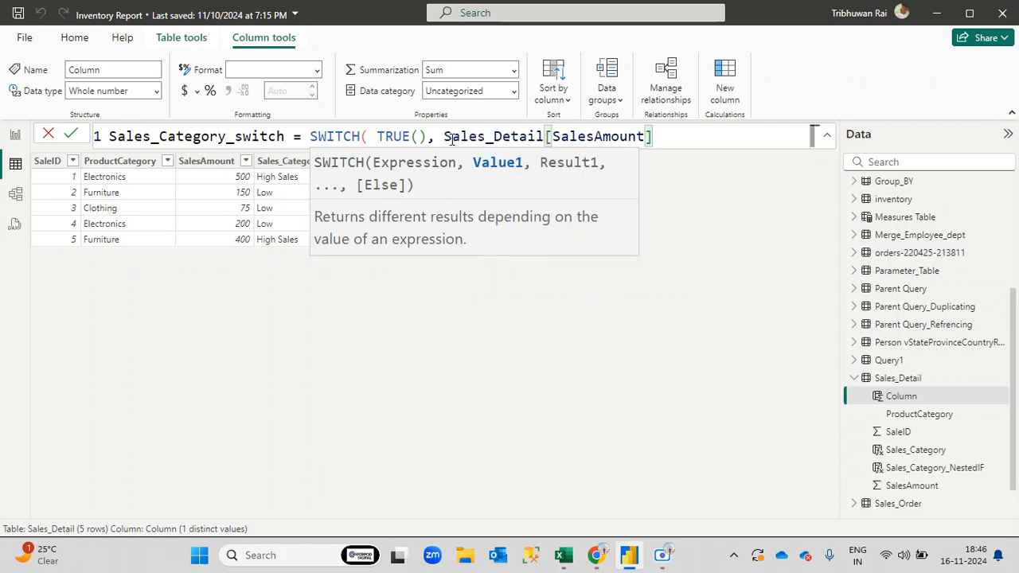
{"action": "type", "text": ">="}
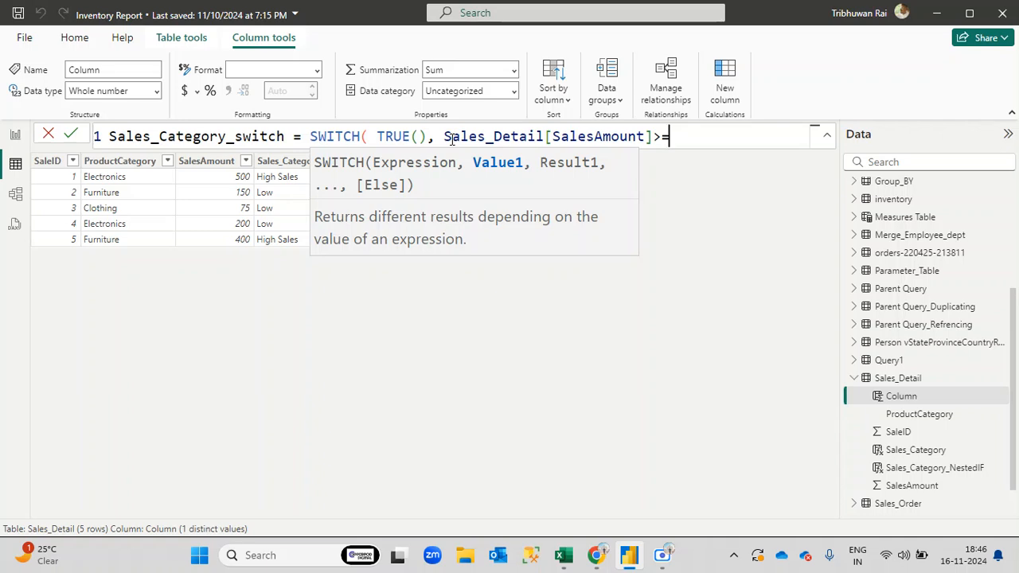
{"action": "type", "text": "400"}
Break the formula into separate lines so that SWITCH( TRUE(), and the SalesAmount condition each start on their own line
{"action": "double_click", "coordinate": [446, 136]}
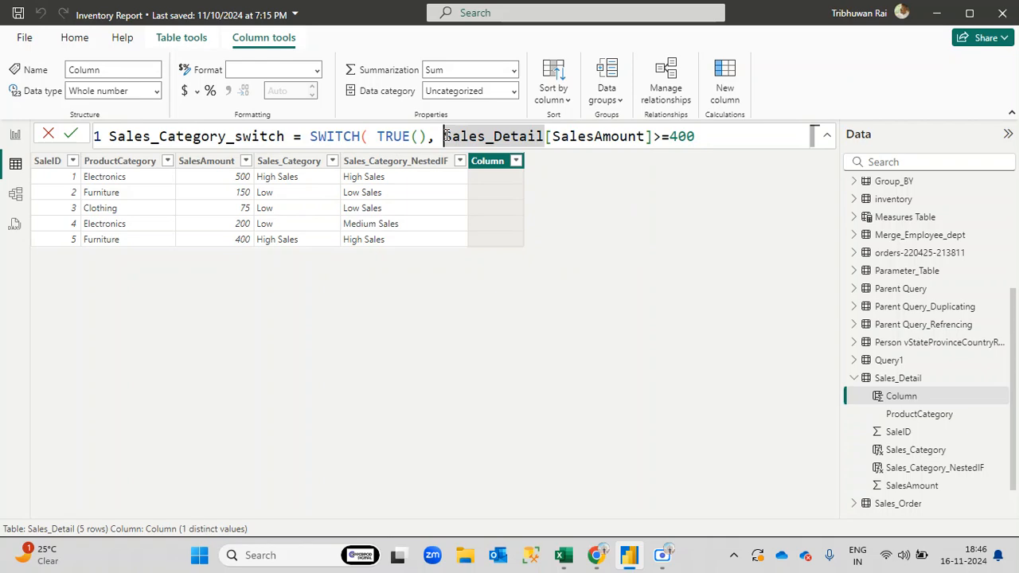
{"action": "left_click", "coordinate": [444, 136]}
{"action": "key", "text": "shift+Return"}
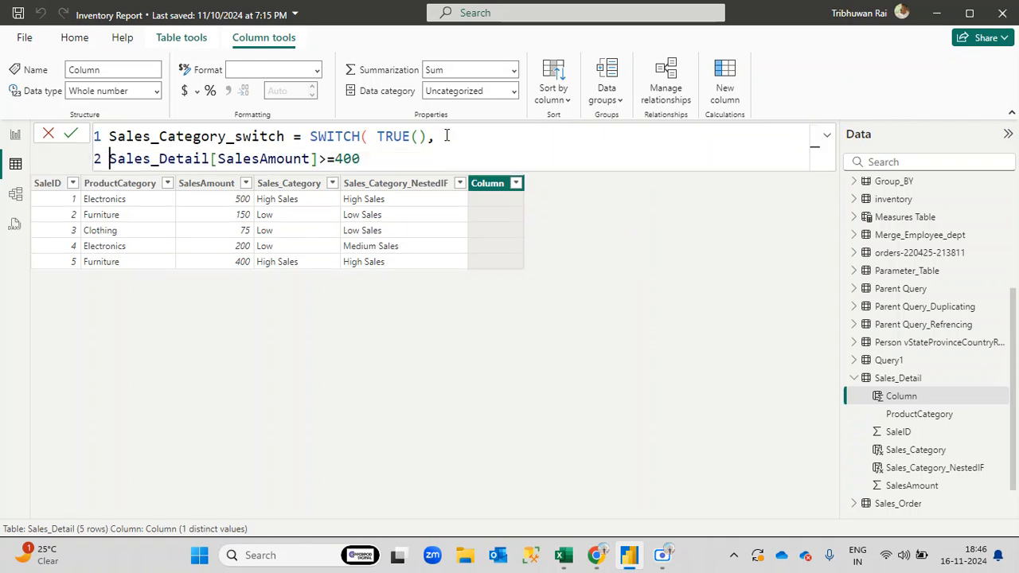
{"action": "double_click", "coordinate": [311, 136]}
{"action": "key", "text": "shift+Return"}
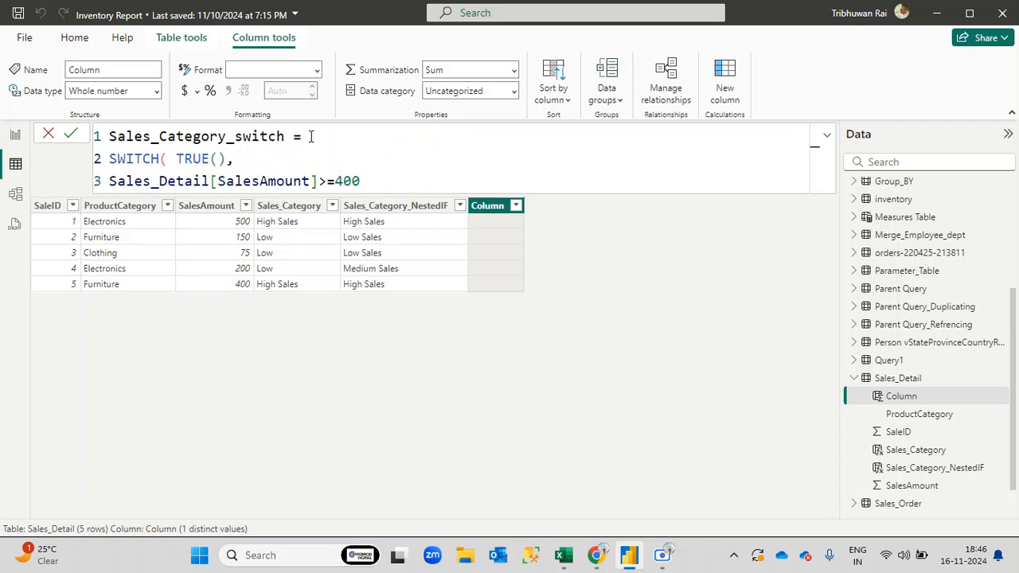
Examine the SWITCH function, its TRUE() argument and the SalesAmount>=400 condition in the formula
{"action": "left_click_drag", "start_coordinate": [169, 159], "coordinate": [109, 159]}
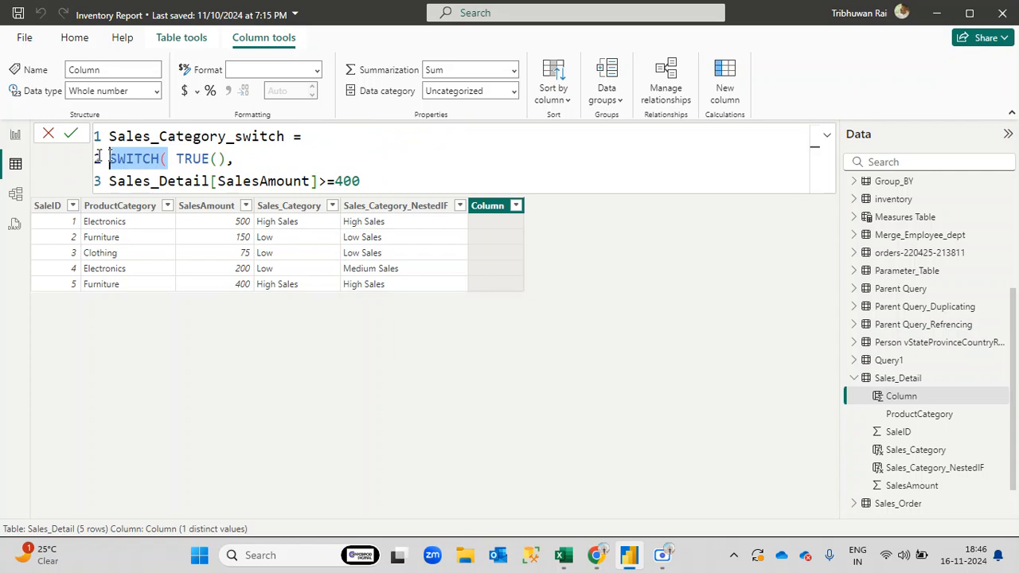
{"action": "left_click_drag", "start_coordinate": [176, 159], "coordinate": [229, 158]}
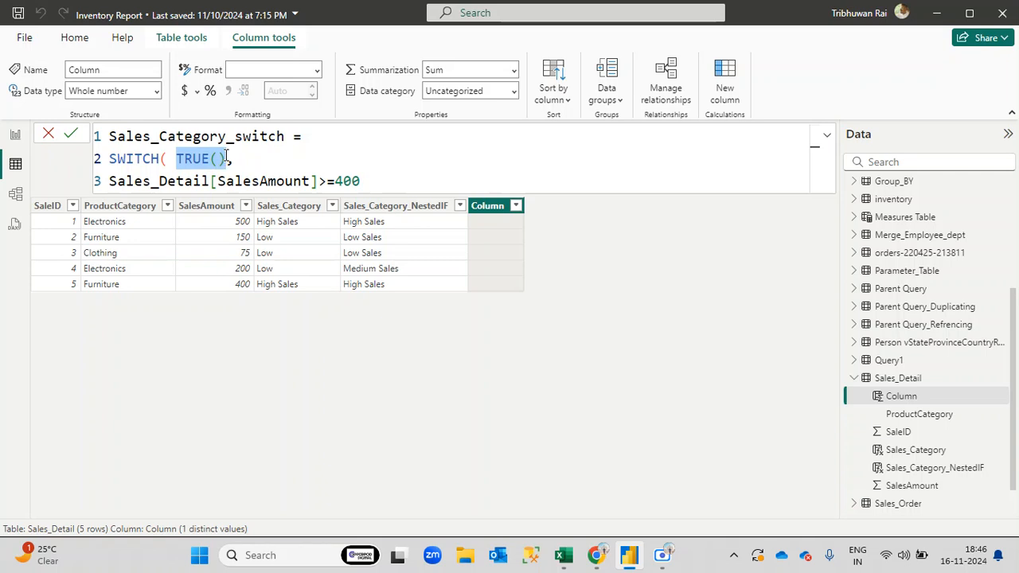
{"action": "left_click", "coordinate": [252, 161]}
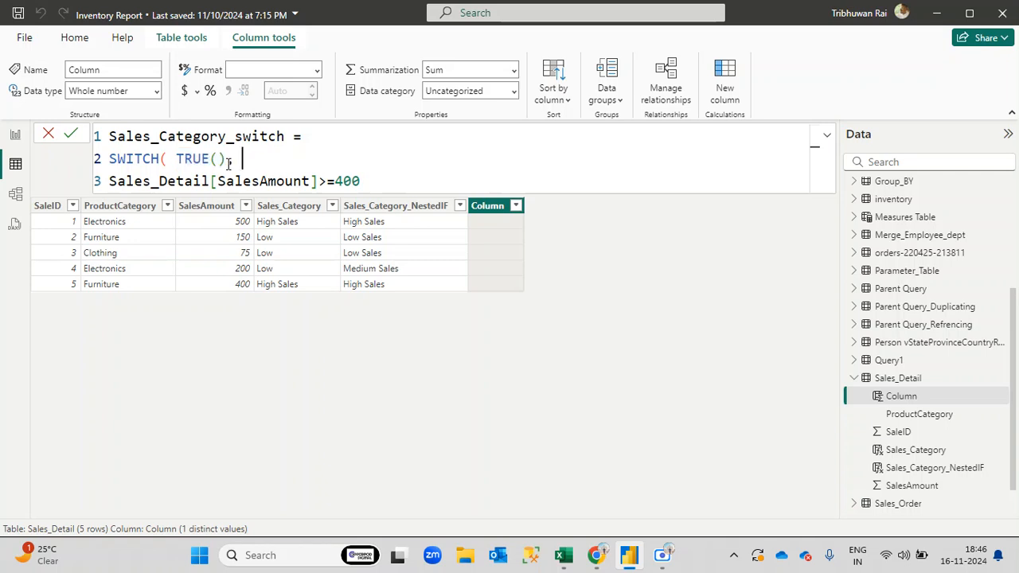
{"action": "left_click_drag", "start_coordinate": [226, 158], "coordinate": [179, 159]}
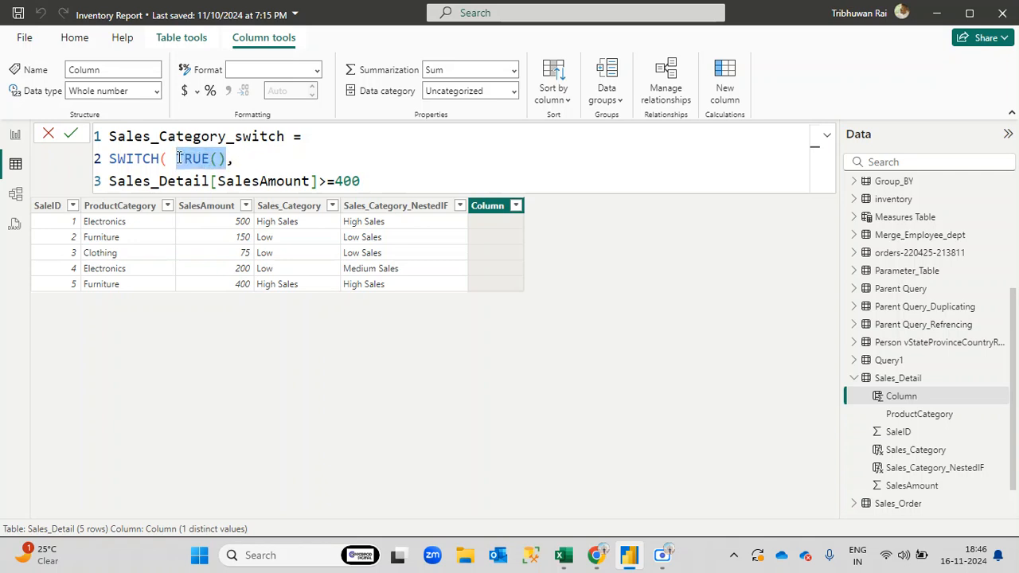
{"action": "left_click", "coordinate": [242, 160]}
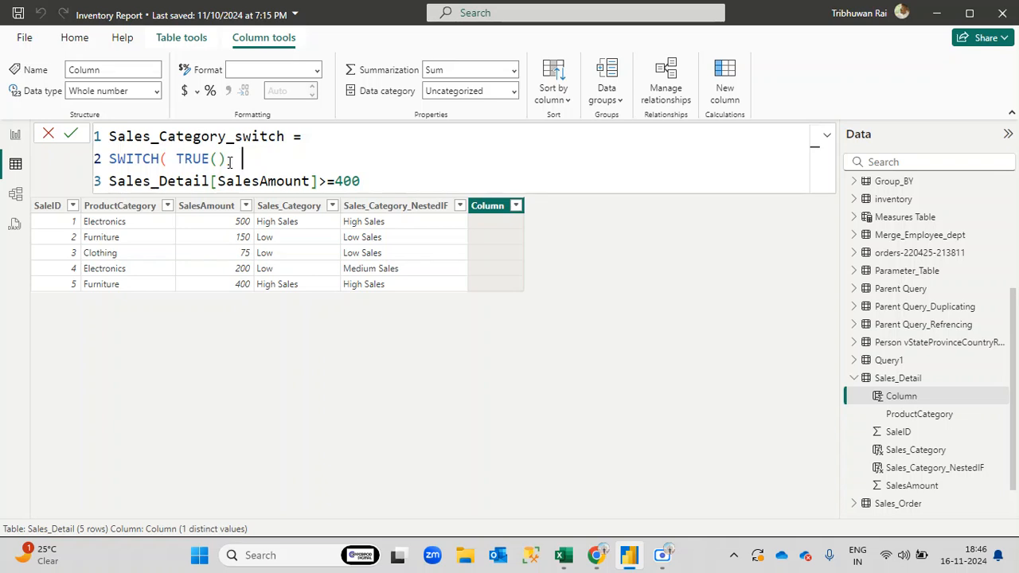
{"action": "left_click_drag", "start_coordinate": [373, 180], "coordinate": [108, 183]}
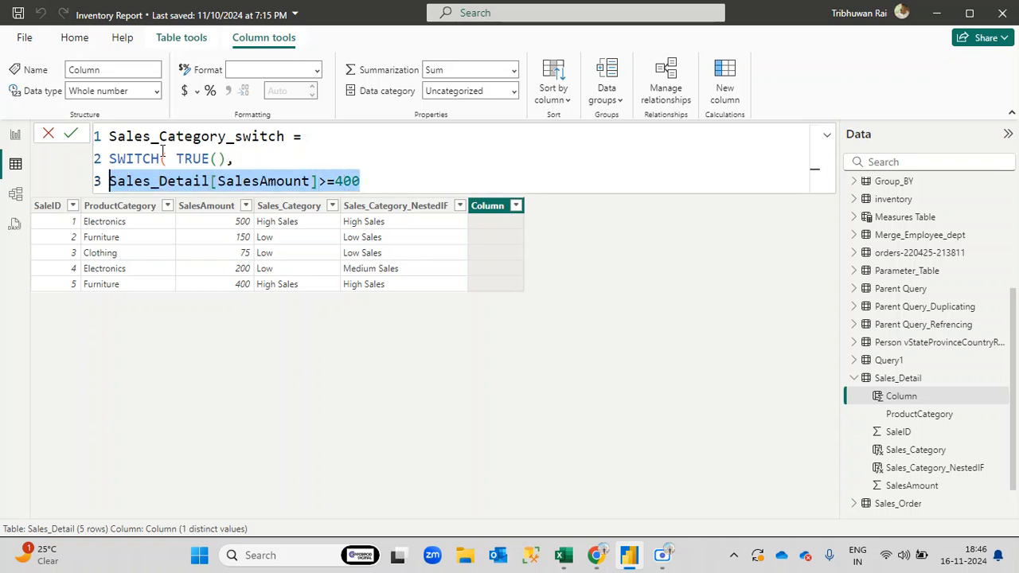
{"action": "left_click_drag", "start_coordinate": [376, 181], "coordinate": [109, 183]}
Add "High_Sales" as the result of the >=400 condition, with a comma before and after it
{"action": "left_click", "coordinate": [371, 179]}
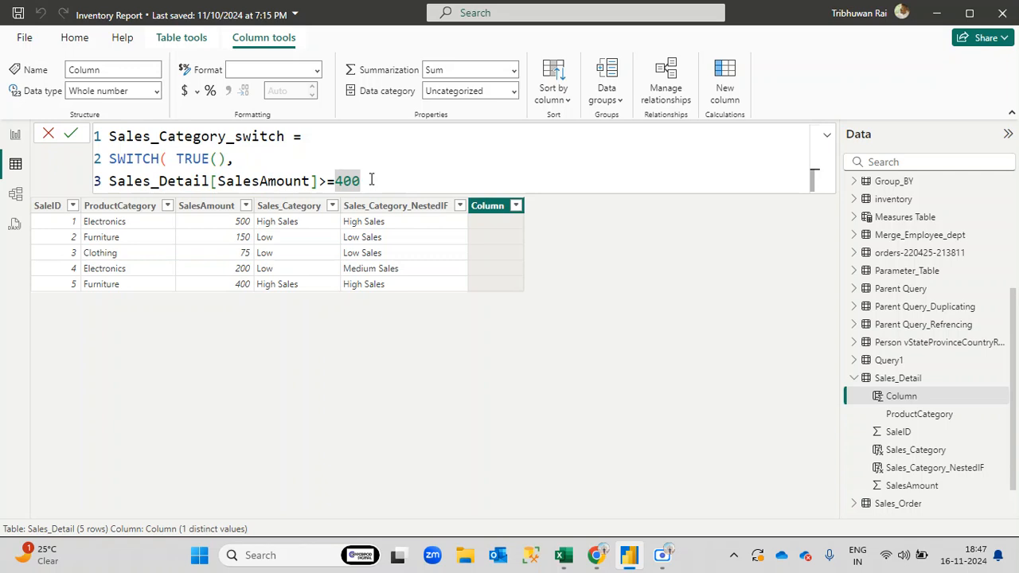
{"action": "type", "text": ","}
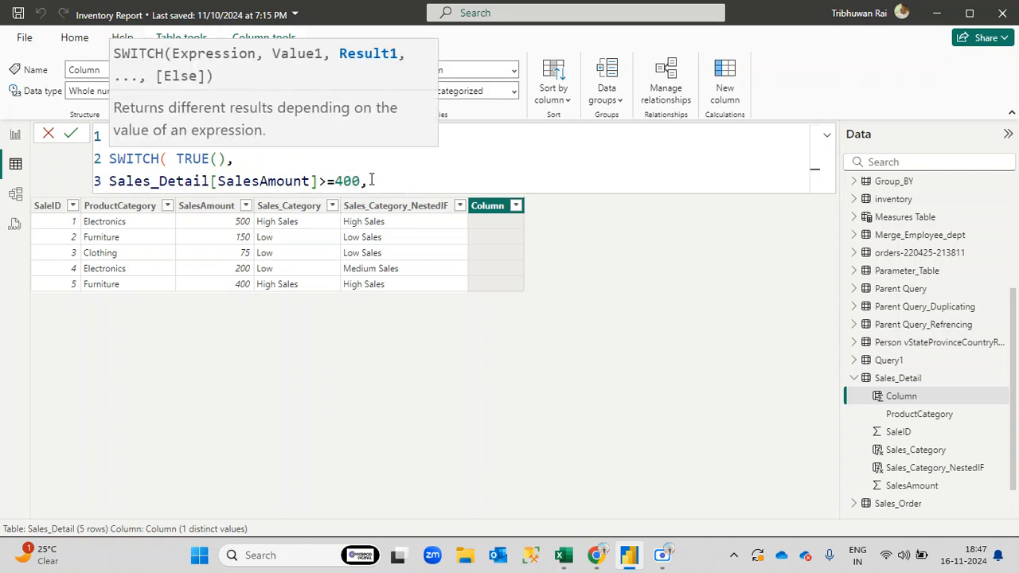
{"action": "type", "text": " \"High_Sales"}
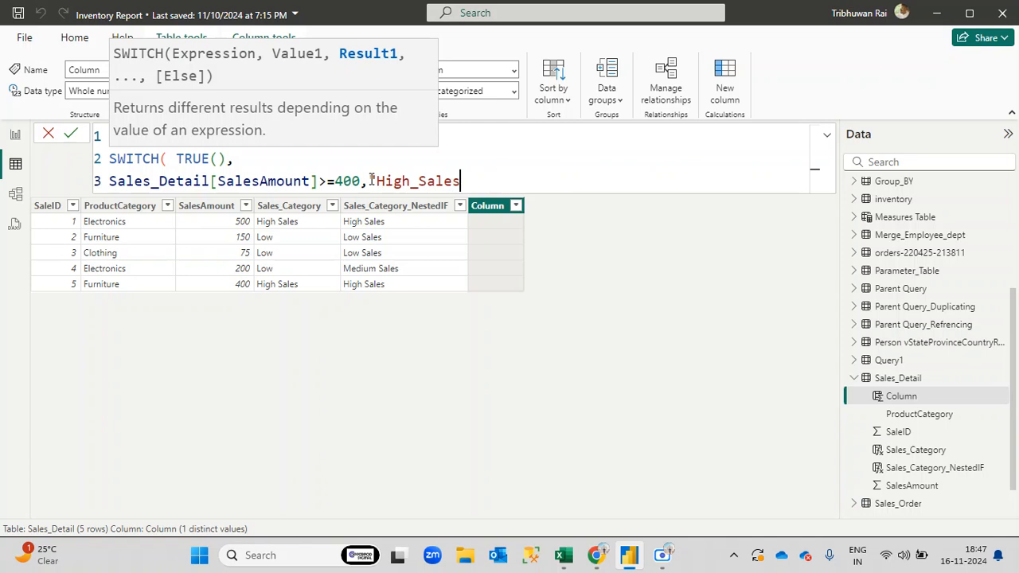
{"action": "type", "text": "\","}
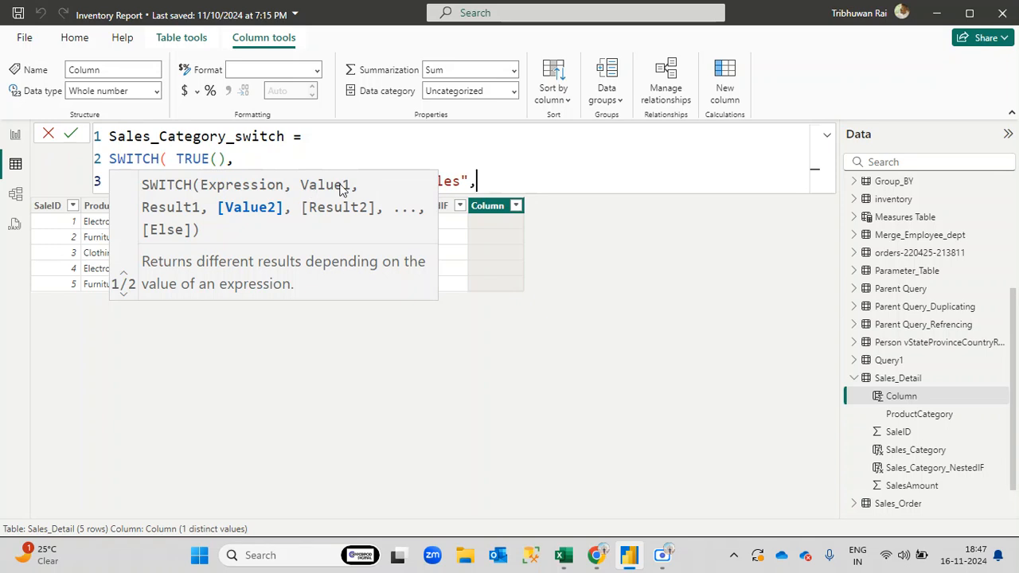
{"action": "left_click", "coordinate": [303, 157]}
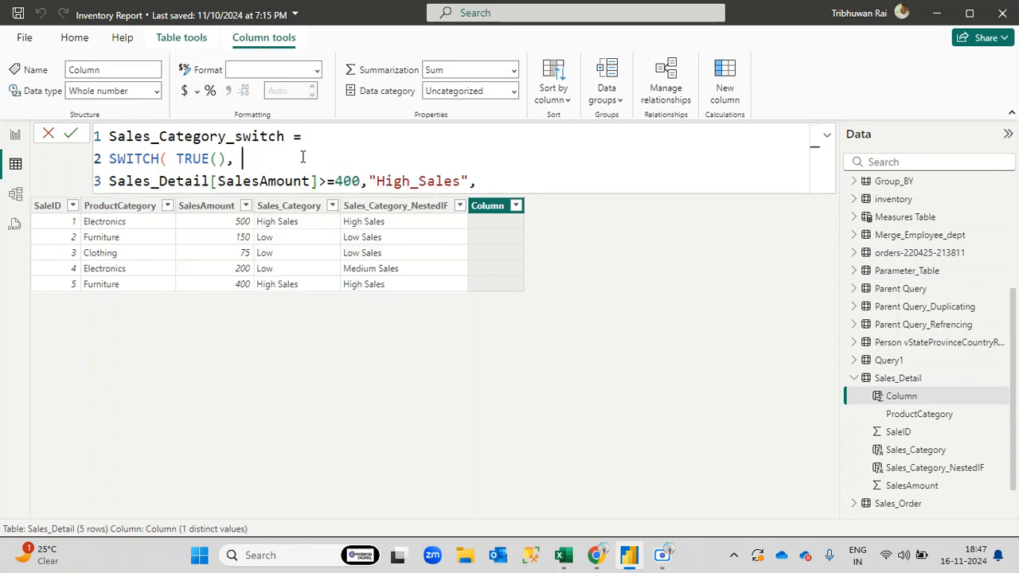
{"action": "left_click_drag", "start_coordinate": [359, 181], "coordinate": [109, 184]}
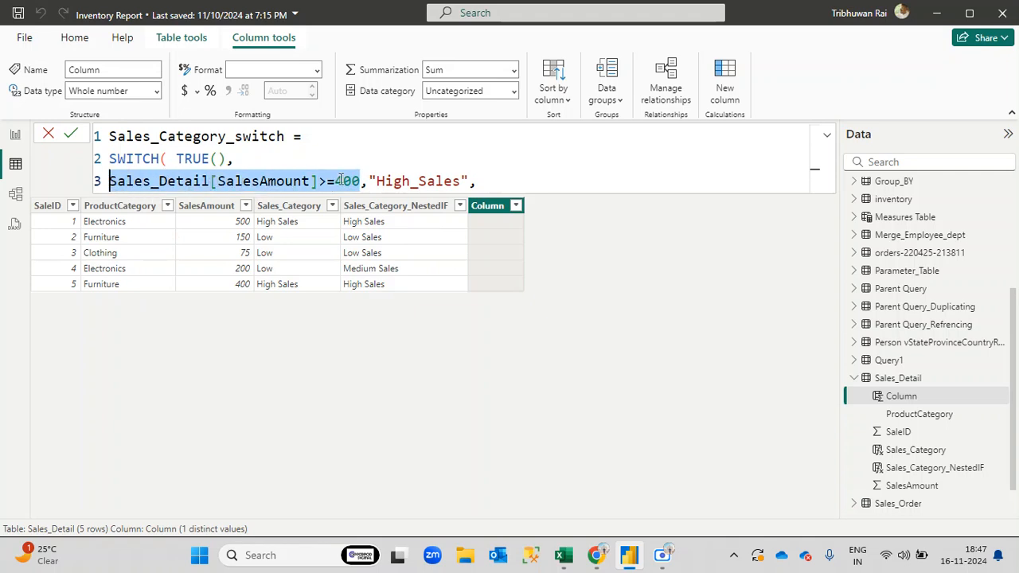
{"action": "left_click_drag", "start_coordinate": [369, 181], "coordinate": [111, 181]}
{"action": "key", "text": "shift+End"}
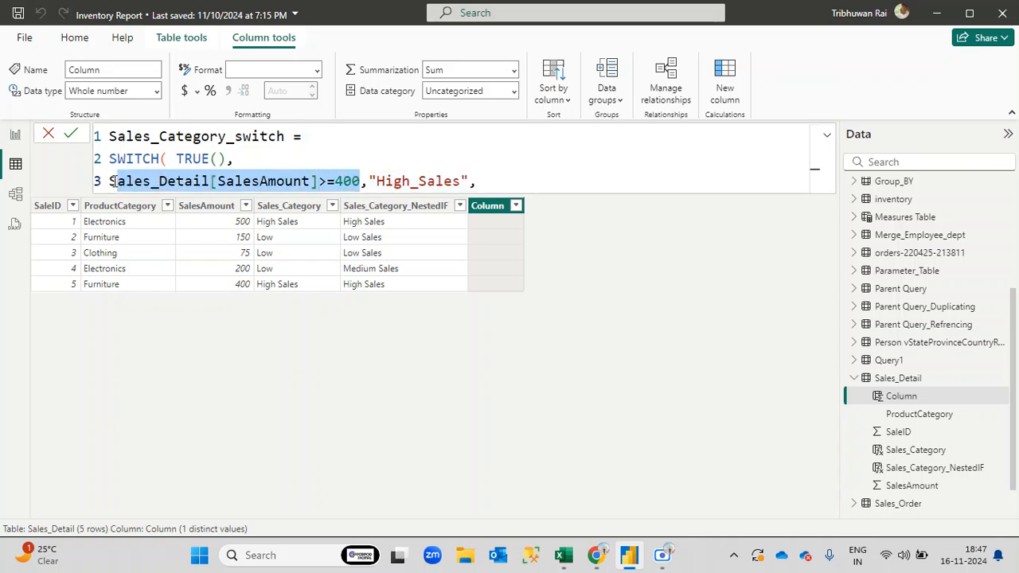
{"action": "left_click_drag", "start_coordinate": [369, 181], "coordinate": [470, 182]}
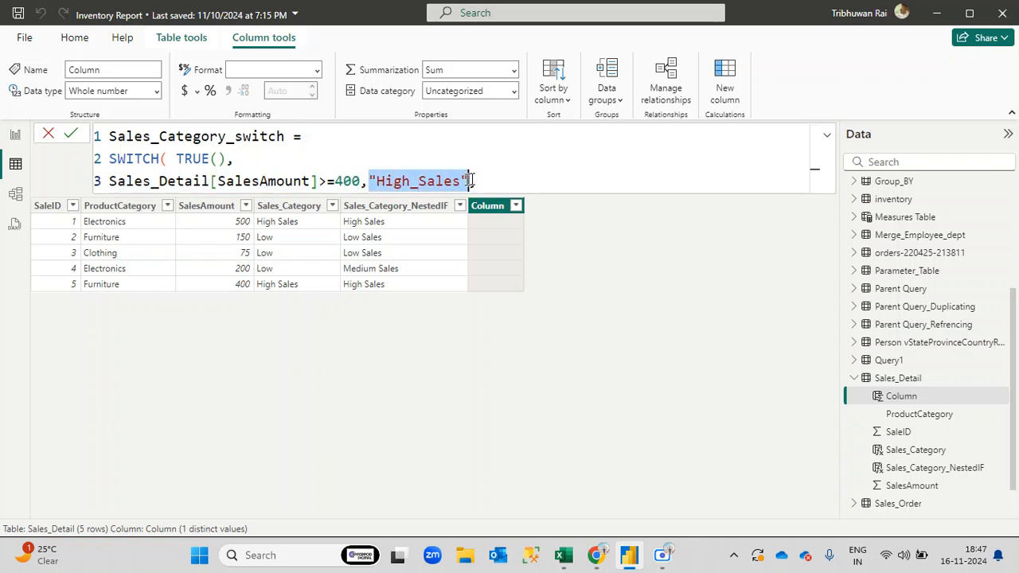
On a new formula line, add the condition Sales_Detail[SalesAmount]<200 with the result "Low Sales", followed by a comma
{"action": "left_click", "coordinate": [478, 182]}
{"action": "key", "text": "shift+Return"}
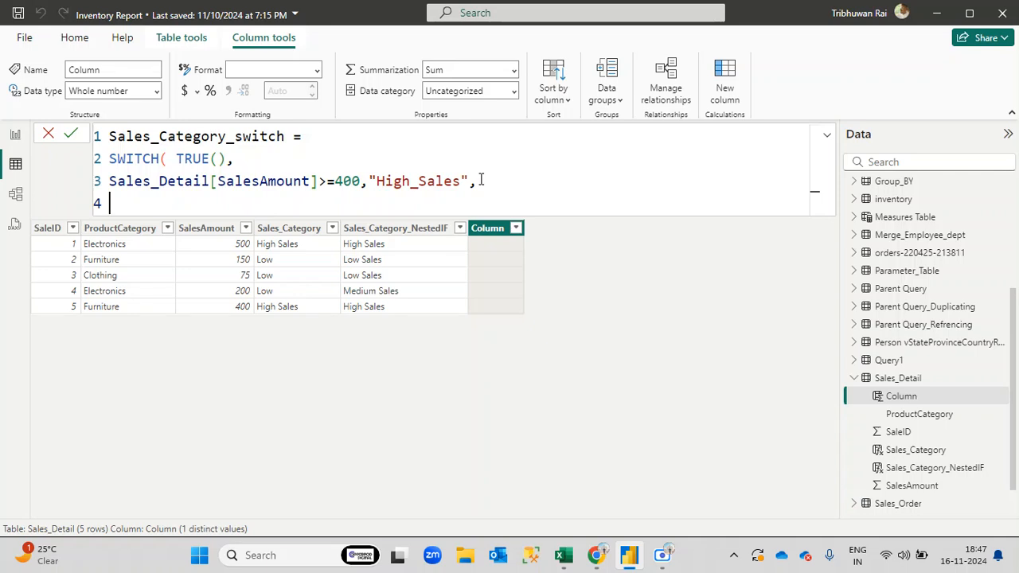
{"action": "type", "text": "Sales"}
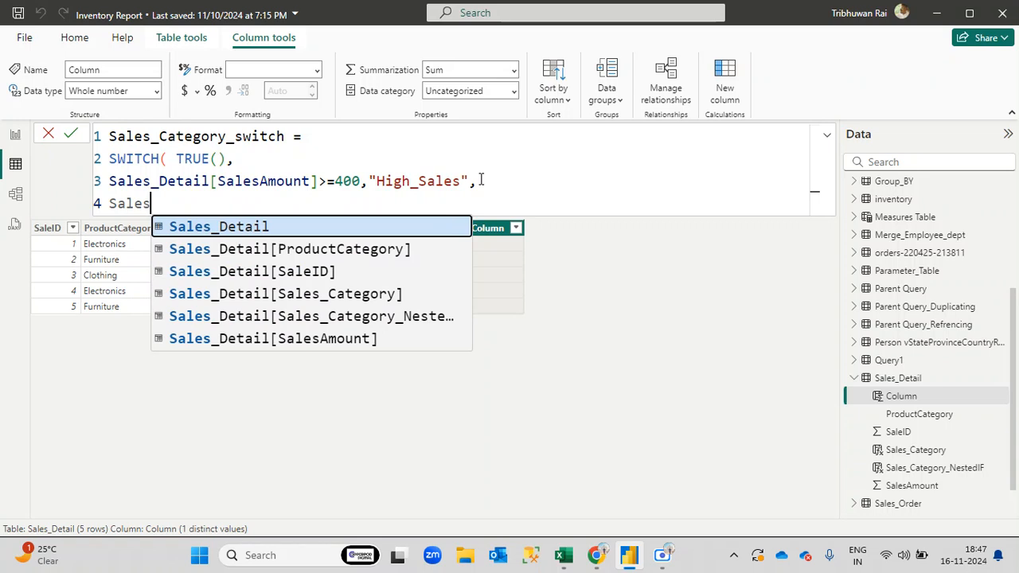
{"action": "key", "text": "Tab"}
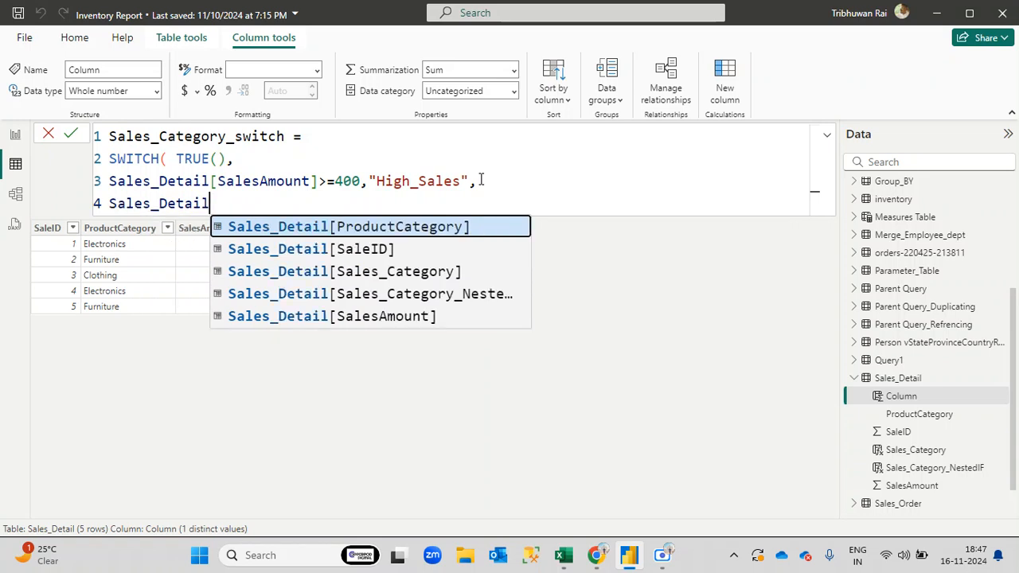
{"action": "key", "text": "Down"}
{"action": "key", "text": "Down"}
{"action": "key", "text": "Down"}
{"action": "key", "text": "Down"}
{"action": "key", "text": "Tab"}
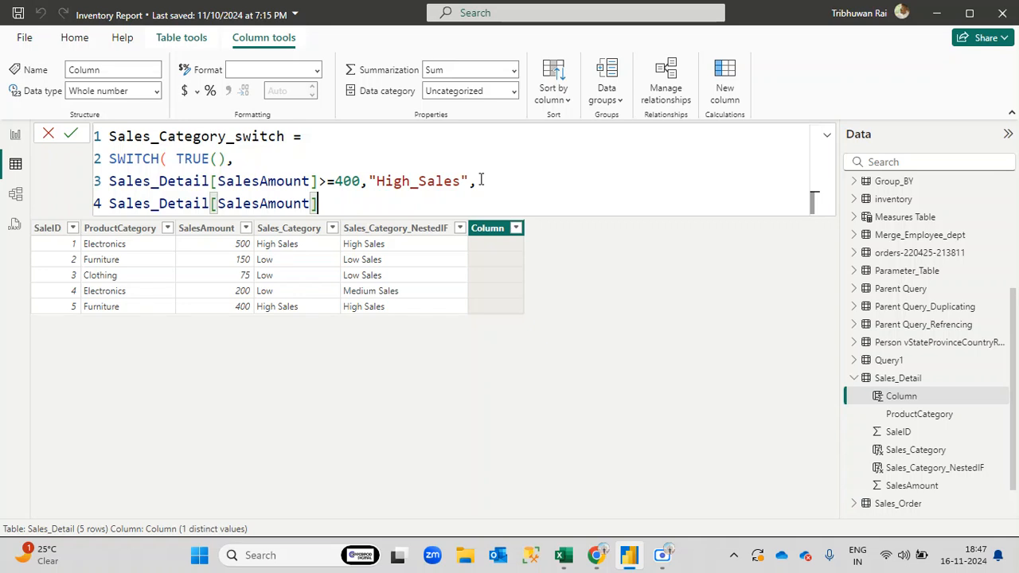
{"action": "type", "text": "<"}
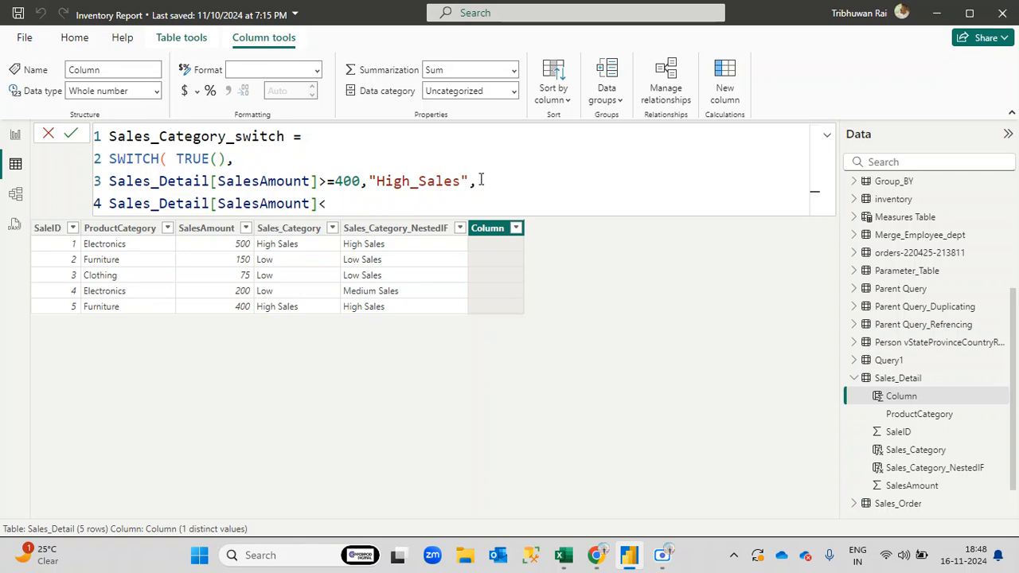
{"action": "type", "text": "200,"}
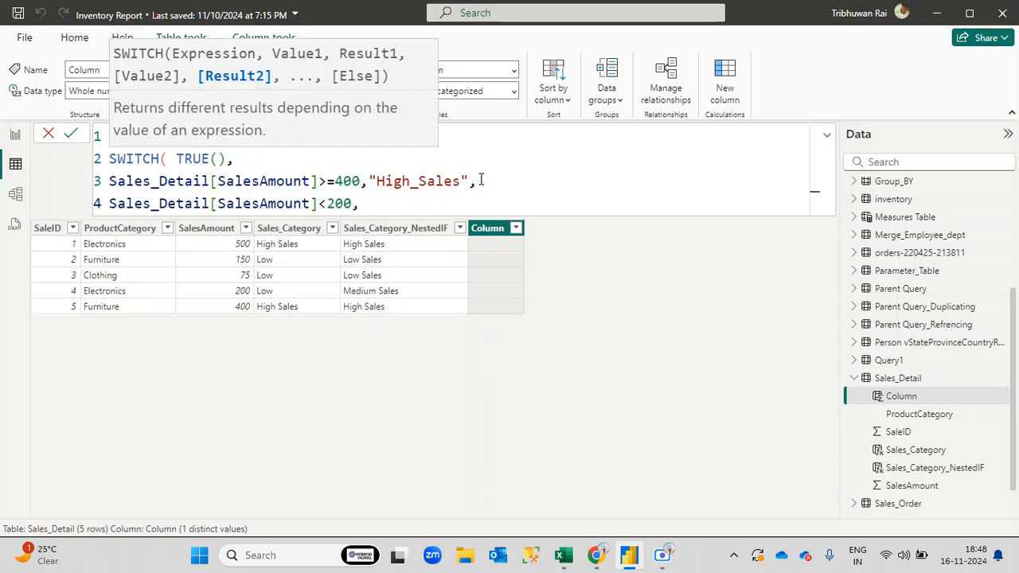
{"action": "type", "text": "\"Low Sales\","}
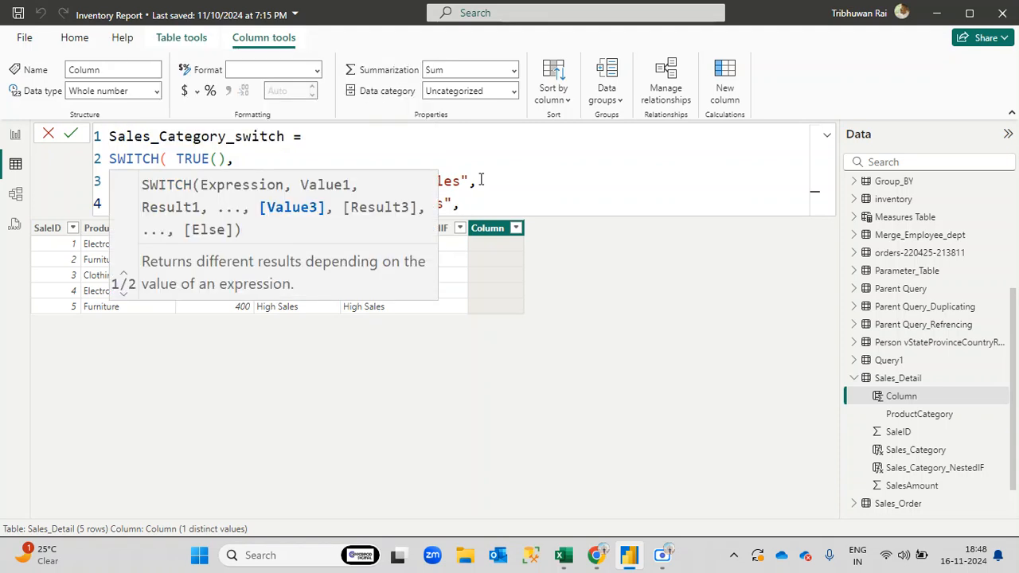
Add "Medium Sales" as the SWITCH function's else result and place it on its own line
{"action": "type", "text": "\"Medium Sales\""}
{"action": "left_click", "coordinate": [504, 186]}
{"action": "left_click", "coordinate": [459, 201]}
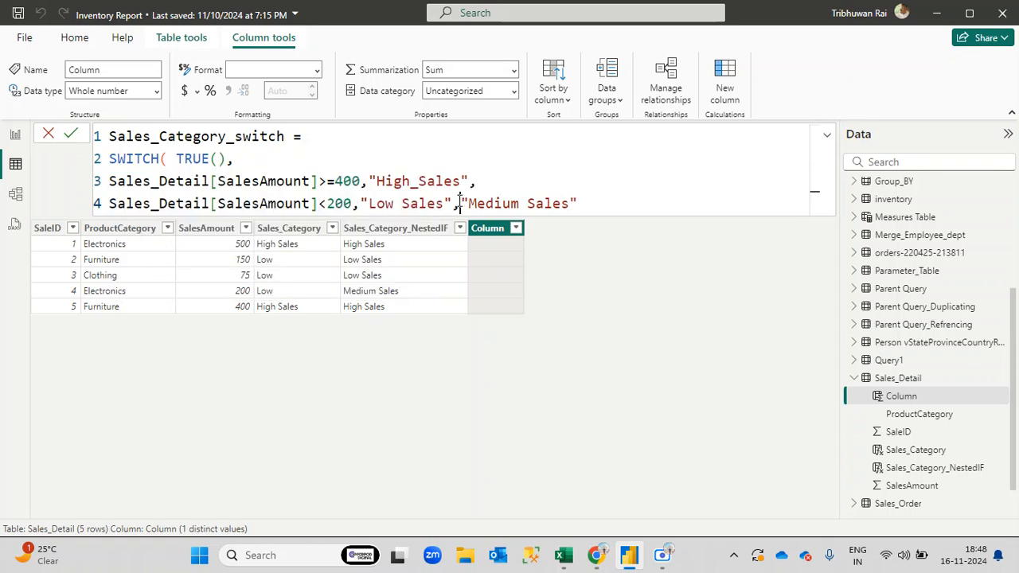
{"action": "key", "text": "shift+Return"}
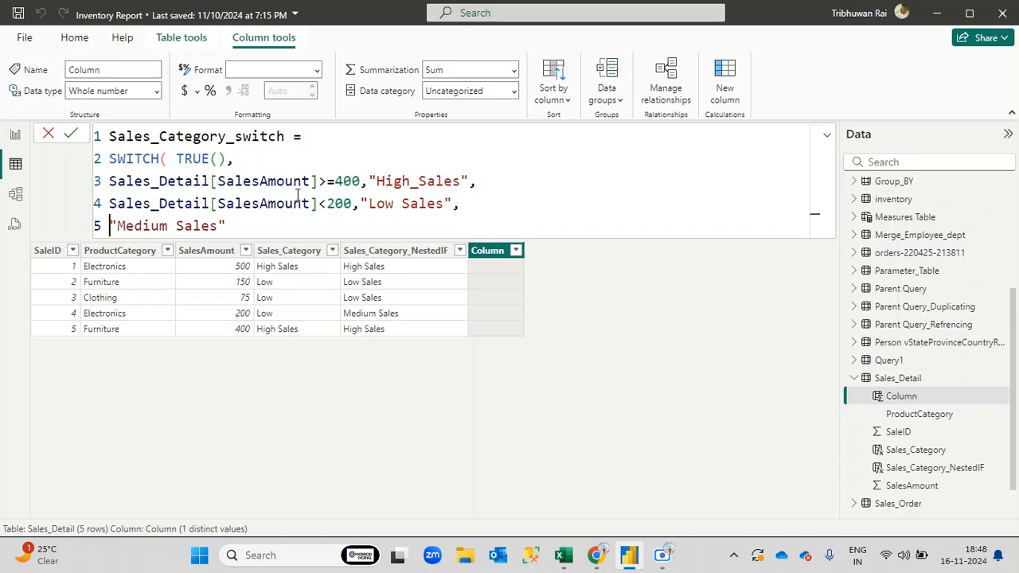
Review the SWITCH expression's arguments, from TRUE() through both conditions and results to the "Medium Sales" default
{"action": "left_click_drag", "start_coordinate": [169, 159], "coordinate": [101, 162]}
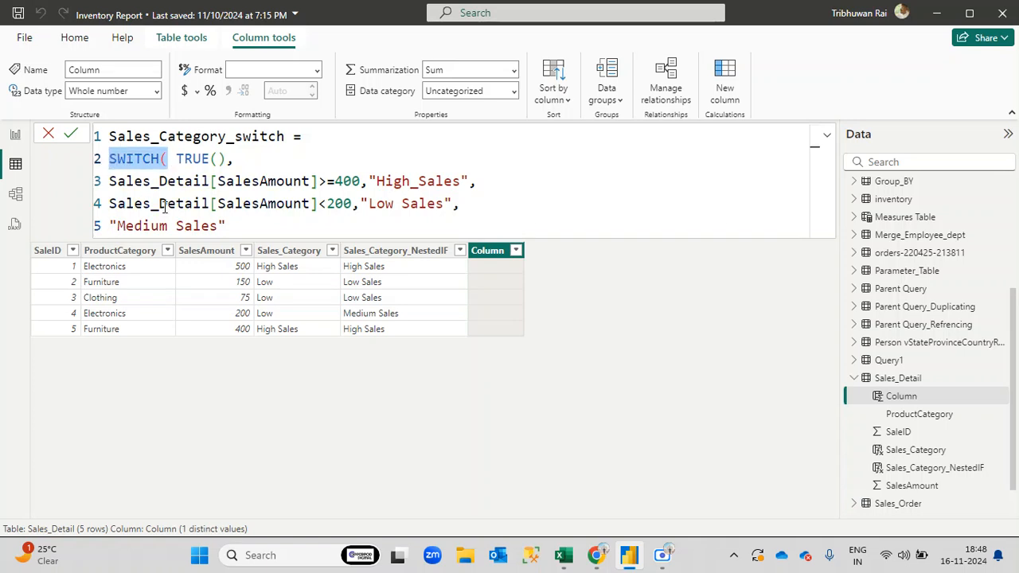
{"action": "left_click_drag", "start_coordinate": [226, 226], "coordinate": [108, 226]}
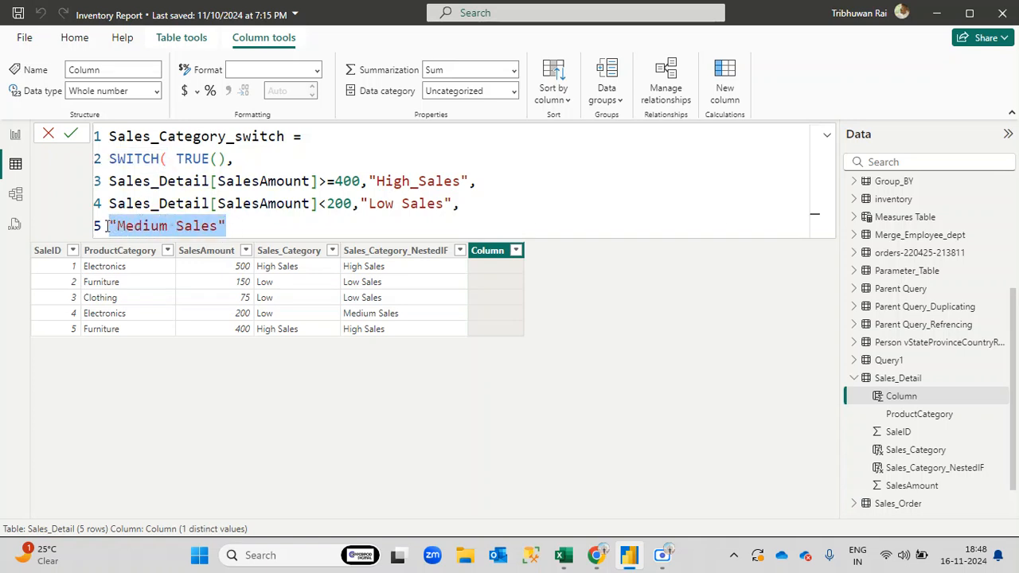
{"action": "left_click", "coordinate": [280, 226]}
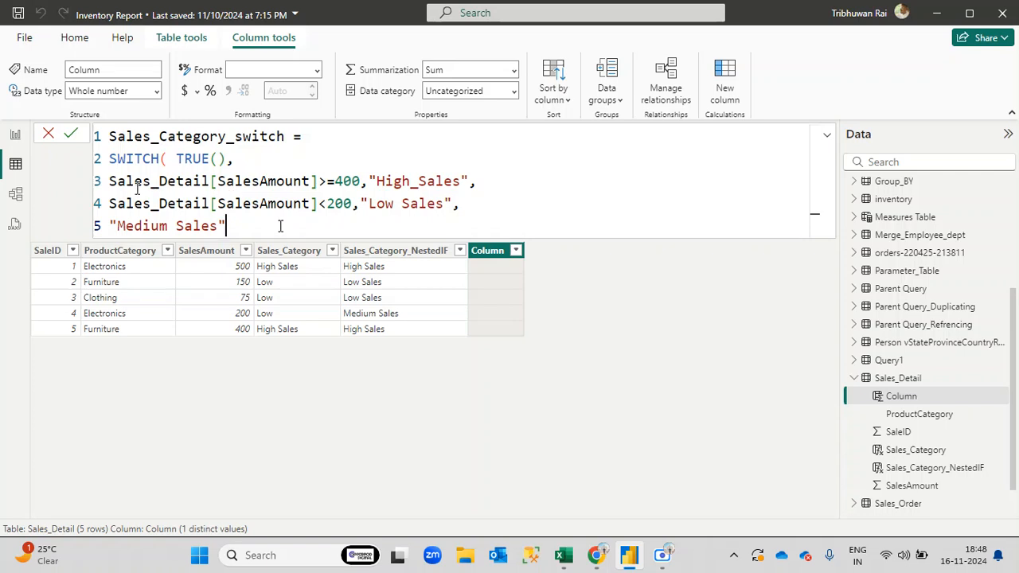
{"action": "mouse_move", "coordinate": [108, 182]}
{"action": "left_mouse_down"}
{"action": "mouse_move", "coordinate": [494, 182]}
{"action": "mouse_move", "coordinate": [96, 182]}
{"action": "left_mouse_up"}
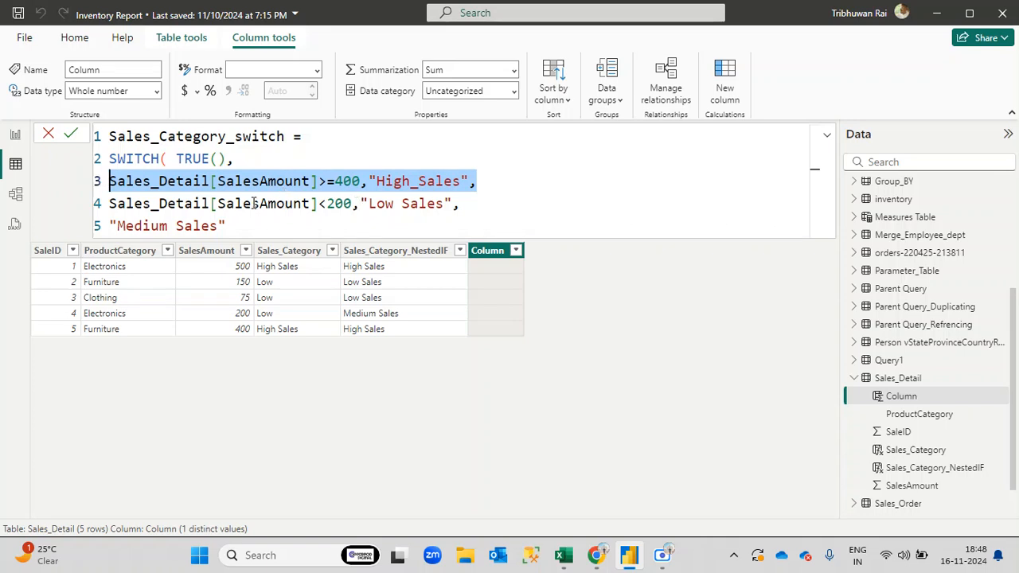
{"action": "left_click_drag", "start_coordinate": [358, 204], "coordinate": [457, 204]}
{"action": "left_click_drag", "start_coordinate": [228, 225], "coordinate": [170, 162]}
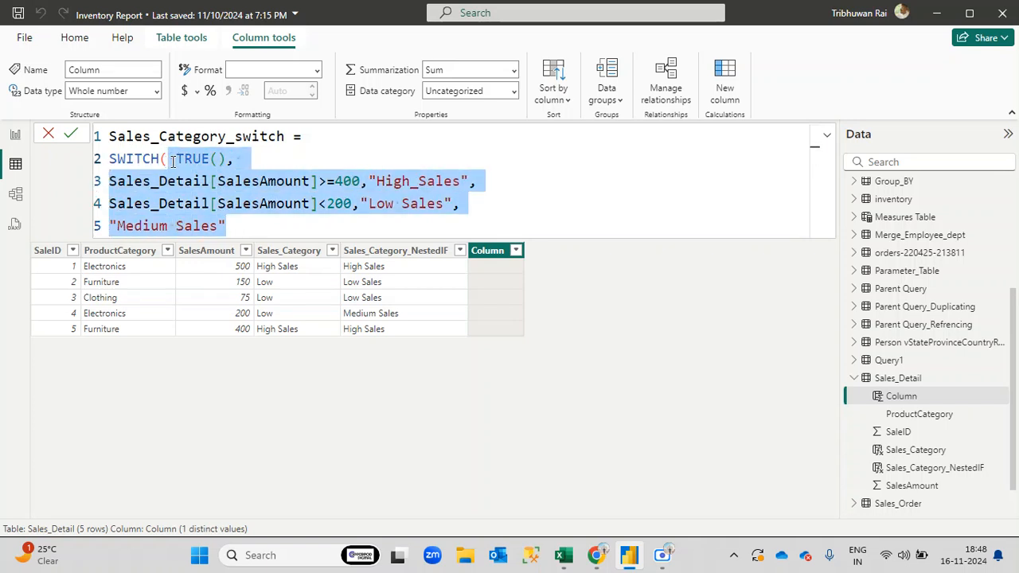
Close the SWITCH function with a closing parenthesis on its own line below "Medium Sales"
{"action": "left_click", "coordinate": [163, 158]}
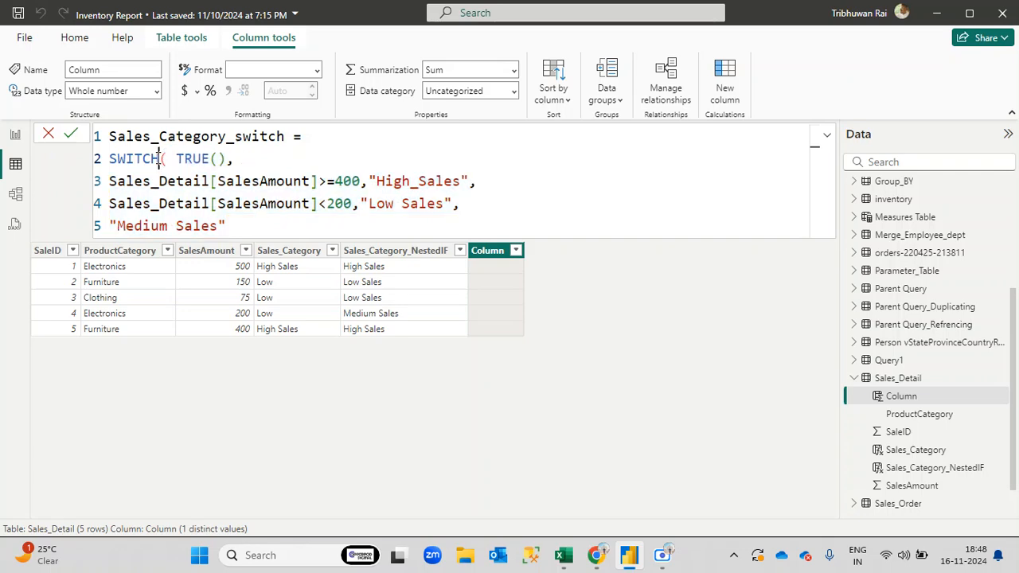
{"action": "left_click", "coordinate": [231, 225]}
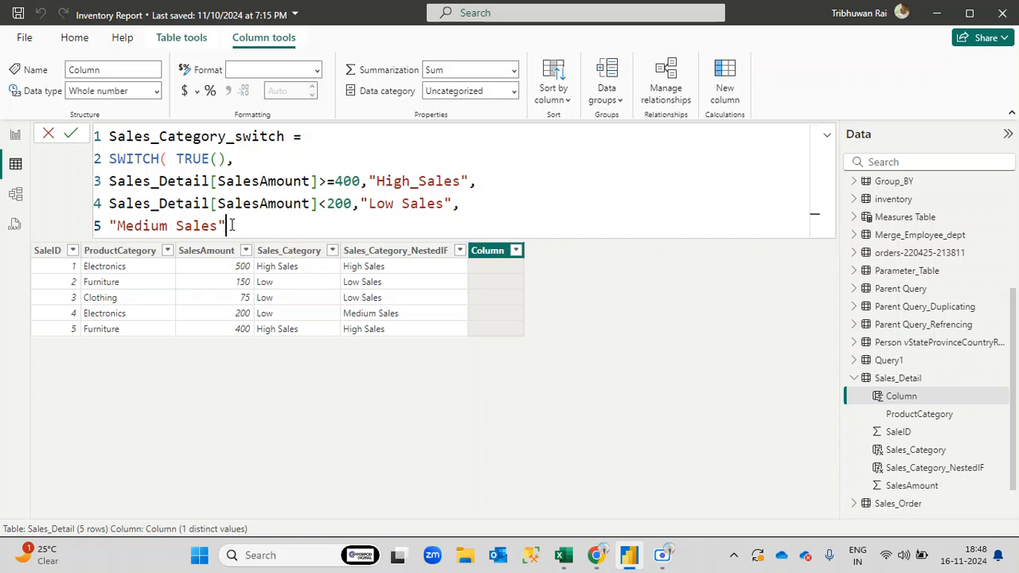
{"action": "key", "text": "shift+Return"}
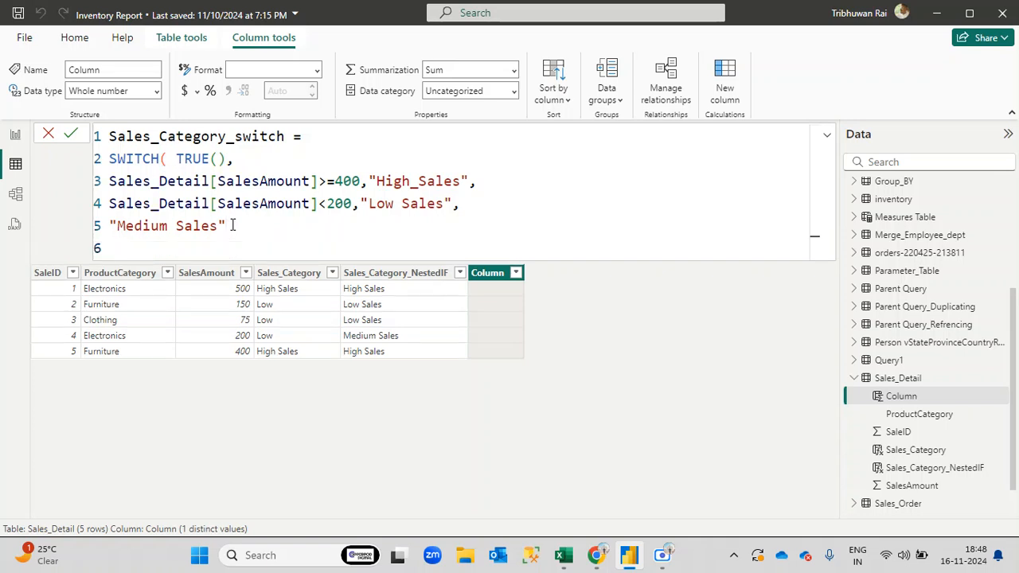
{"action": "type", "text": ")"}
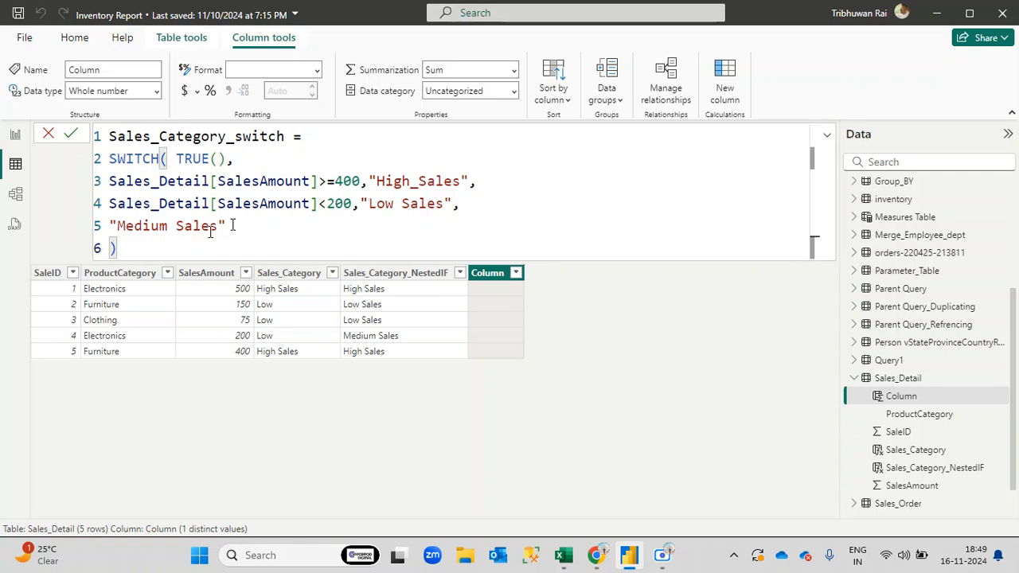
Review each SWITCH argument in order: TRUE(), the >=400 condition and result, the <200 condition and result, and the "Medium Sales" default
{"action": "left_click_drag", "start_coordinate": [227, 159], "coordinate": [175, 159]}
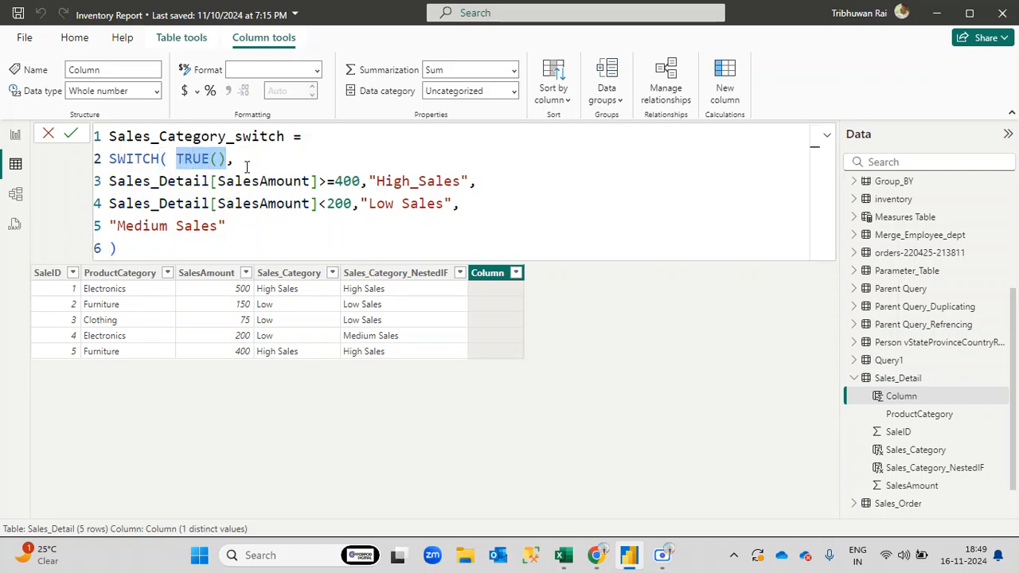
{"action": "left_click", "coordinate": [113, 181]}
{"action": "left_click_drag", "start_coordinate": [112, 182], "coordinate": [469, 182]}
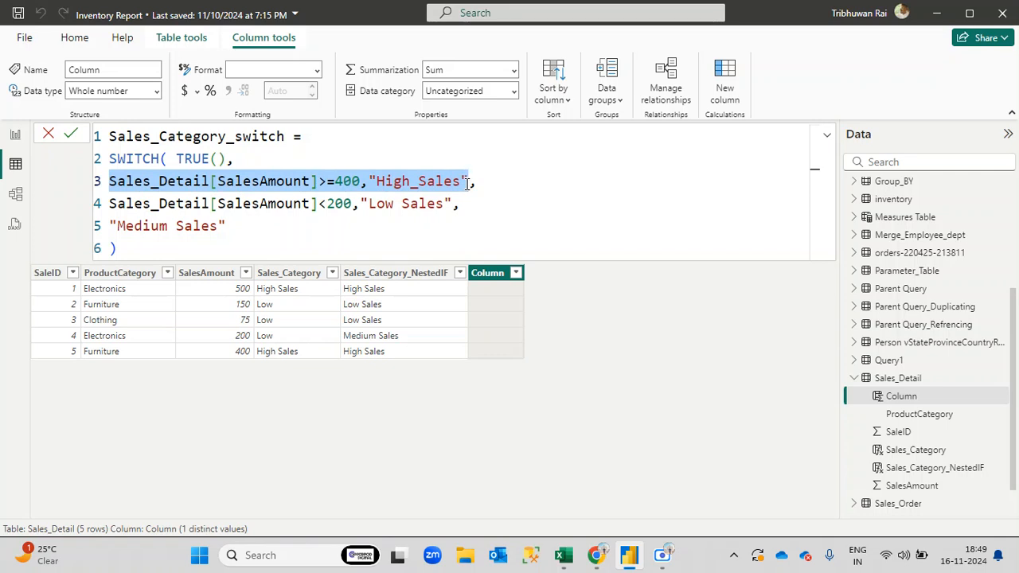
{"action": "left_click", "coordinate": [468, 181]}
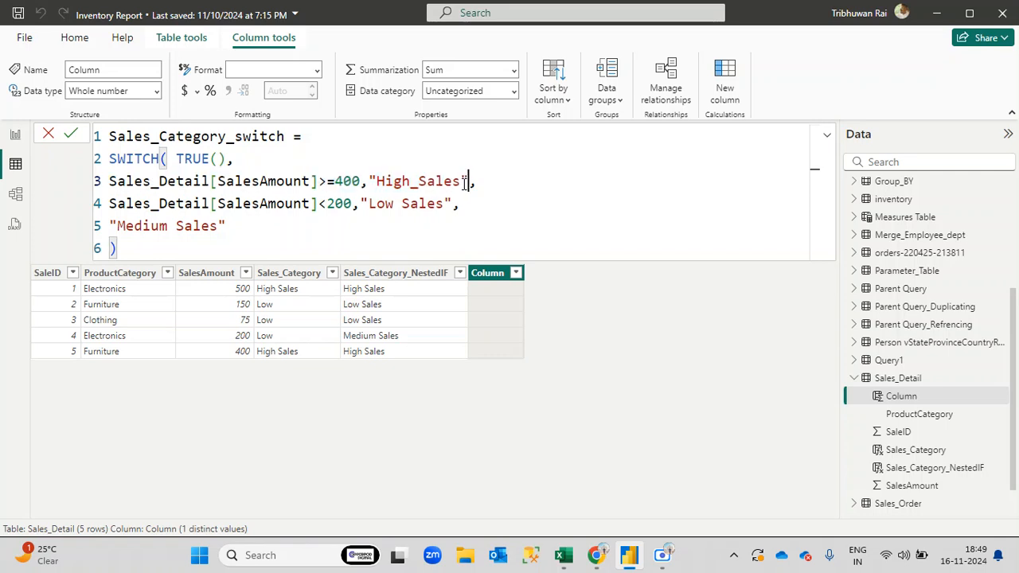
{"action": "left_click_drag", "start_coordinate": [362, 181], "coordinate": [112, 182]}
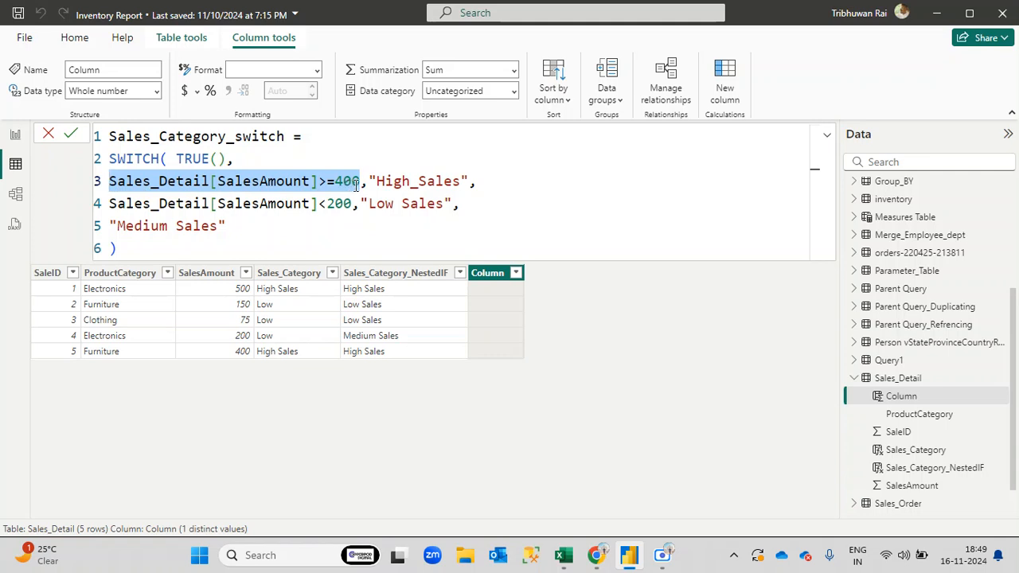
{"action": "left_click_drag", "start_coordinate": [368, 182], "coordinate": [106, 204]}
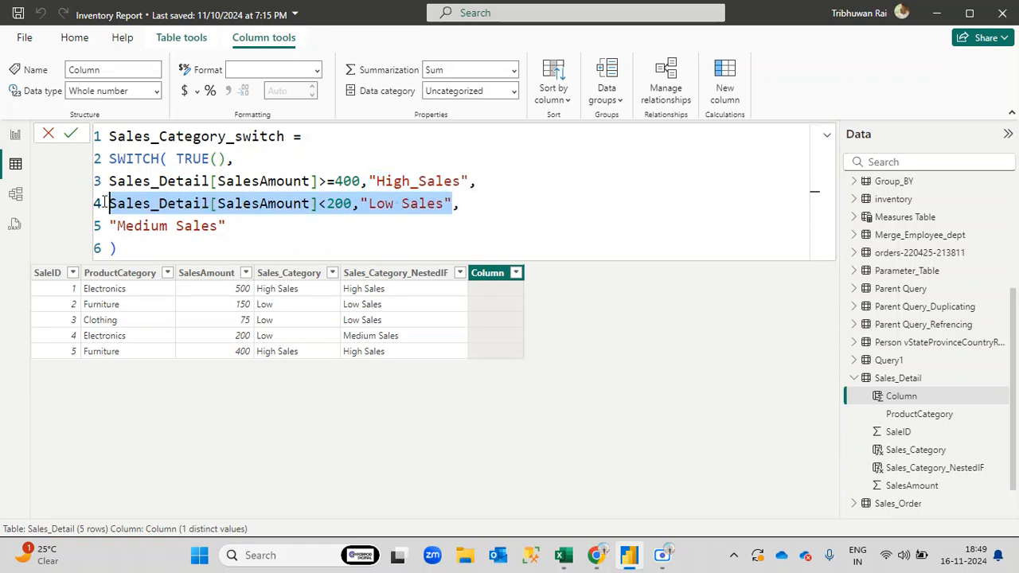
{"action": "left_click", "coordinate": [276, 219]}
{"action": "left_click_drag", "start_coordinate": [359, 204], "coordinate": [110, 205]}
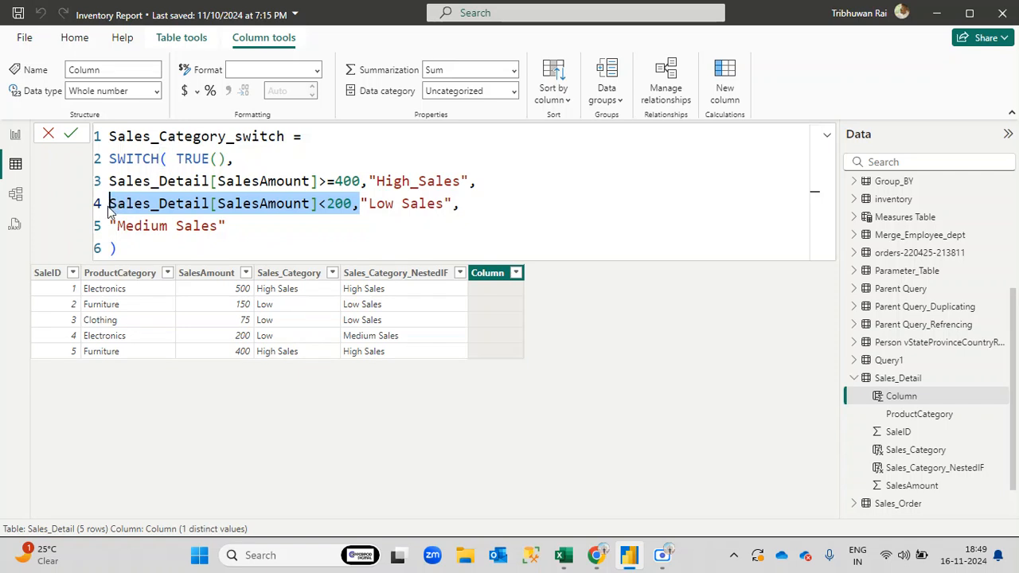
{"action": "left_click", "coordinate": [378, 206]}
{"action": "left_click_drag", "start_coordinate": [368, 204], "coordinate": [454, 205]}
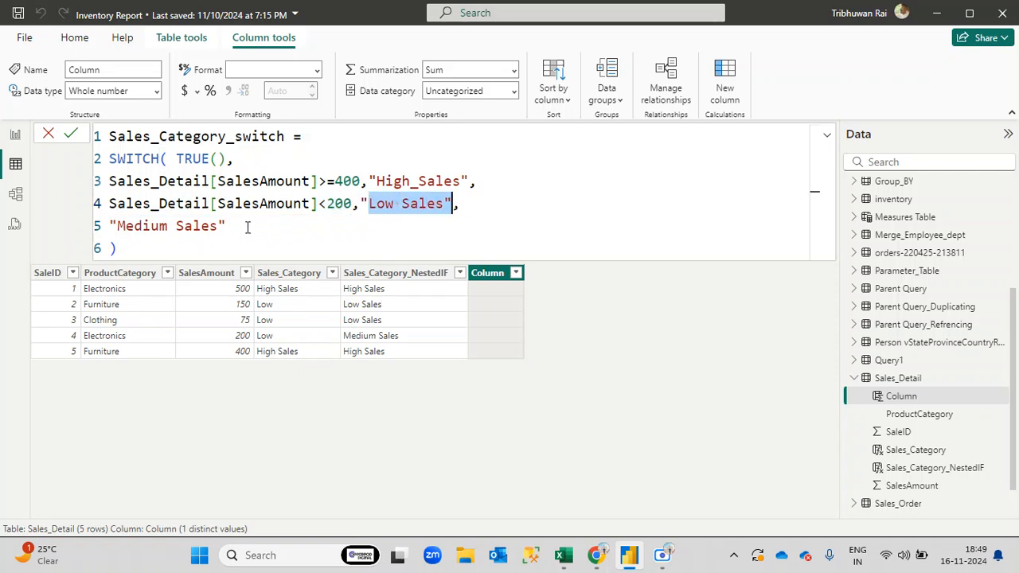
{"action": "left_click_drag", "start_coordinate": [228, 226], "coordinate": [109, 226]}
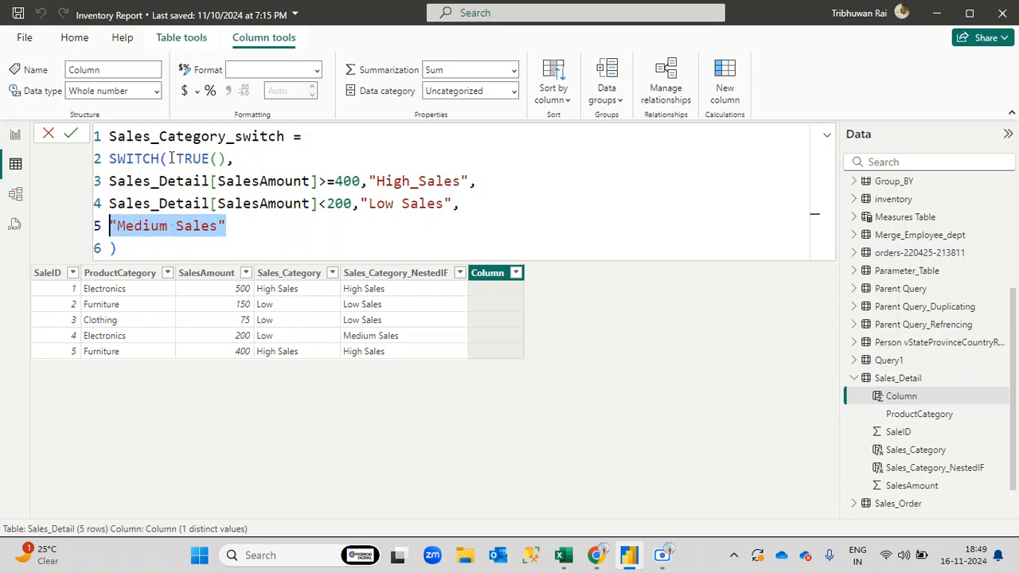
Examine how TRUE() relates to the >=400 and <200 conditions and to the default result of the SWITCH expression
{"action": "left_click_drag", "start_coordinate": [161, 159], "coordinate": [227, 159]}
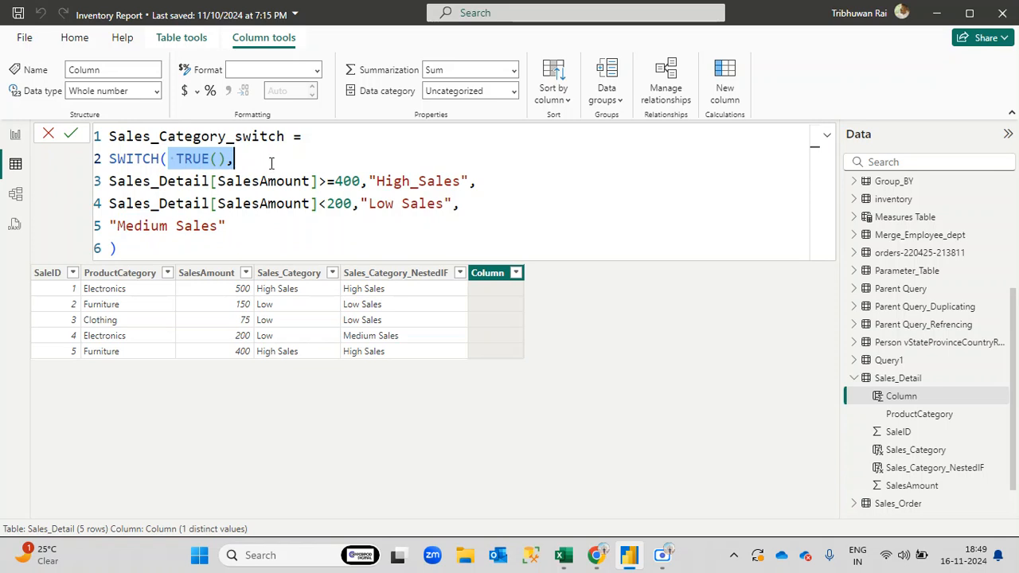
{"action": "left_click", "coordinate": [271, 163]}
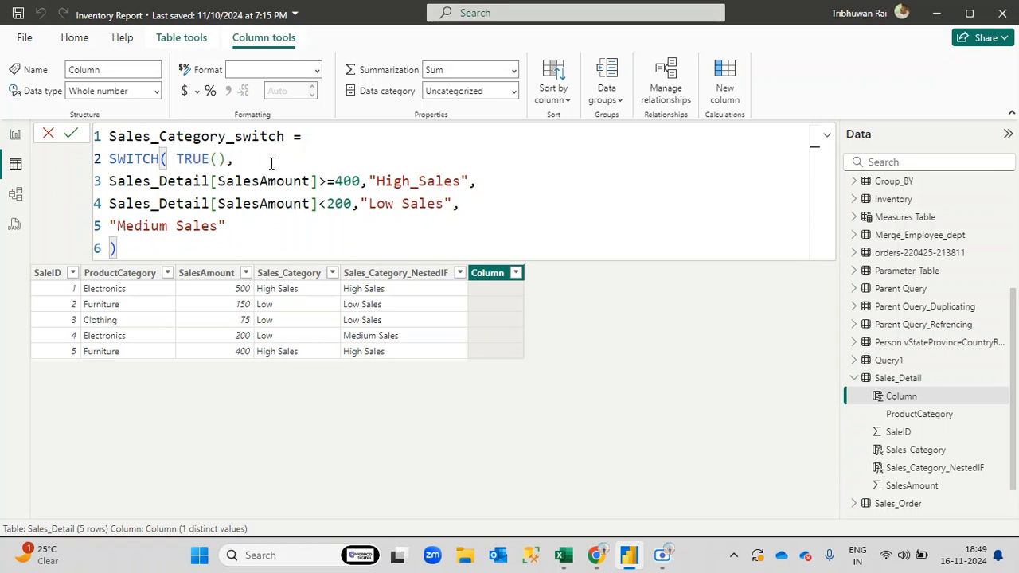
{"action": "left_click", "coordinate": [109, 182]}
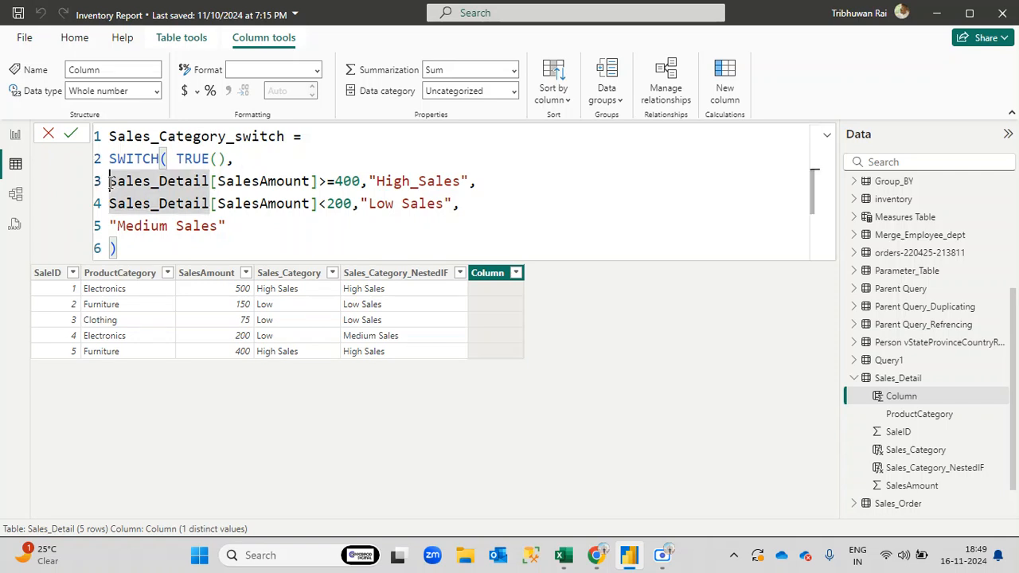
{"action": "left_click_drag", "start_coordinate": [111, 182], "coordinate": [361, 184]}
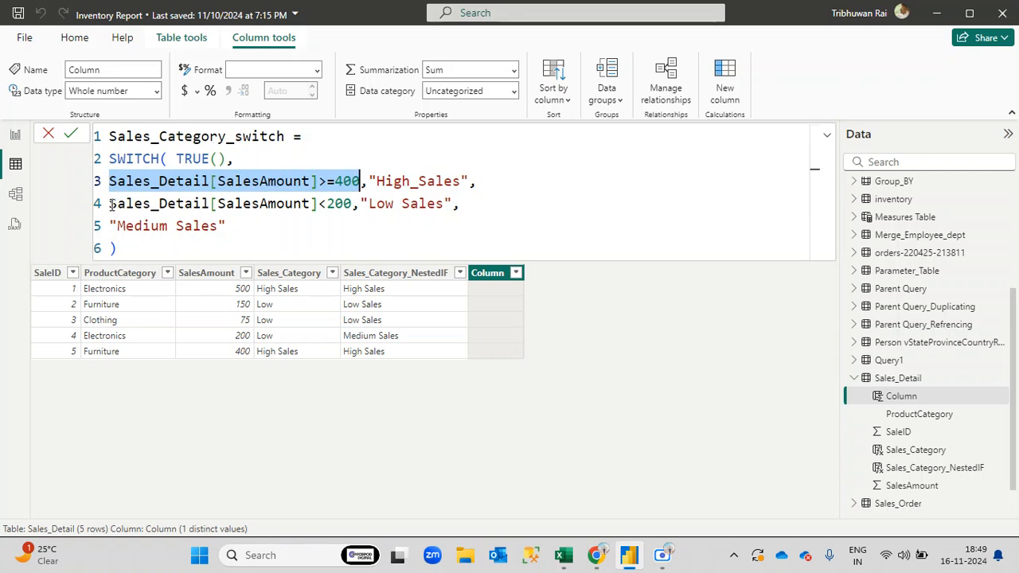
{"action": "left_click_drag", "start_coordinate": [109, 204], "coordinate": [360, 205]}
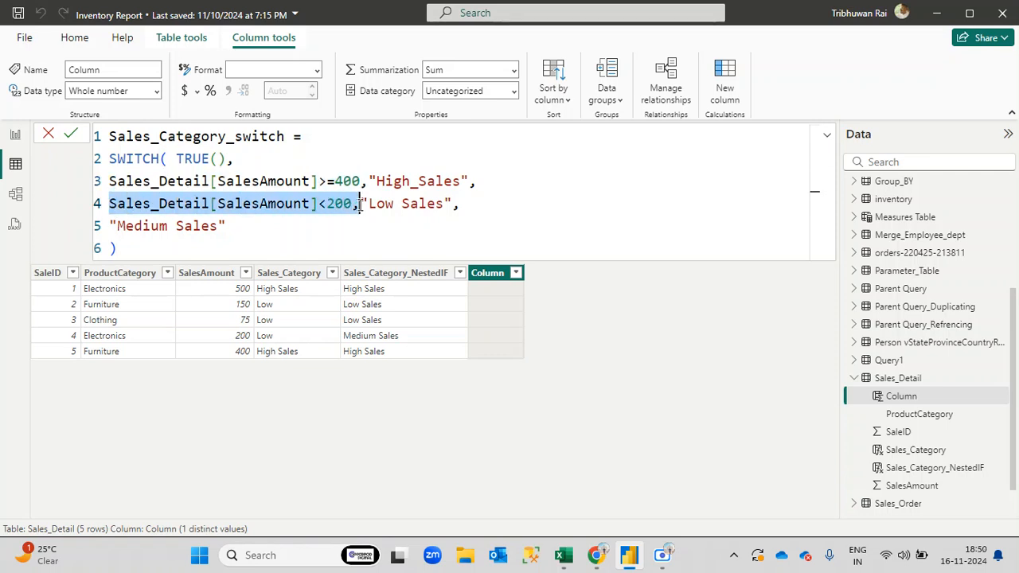
{"action": "left_click", "coordinate": [468, 207]}
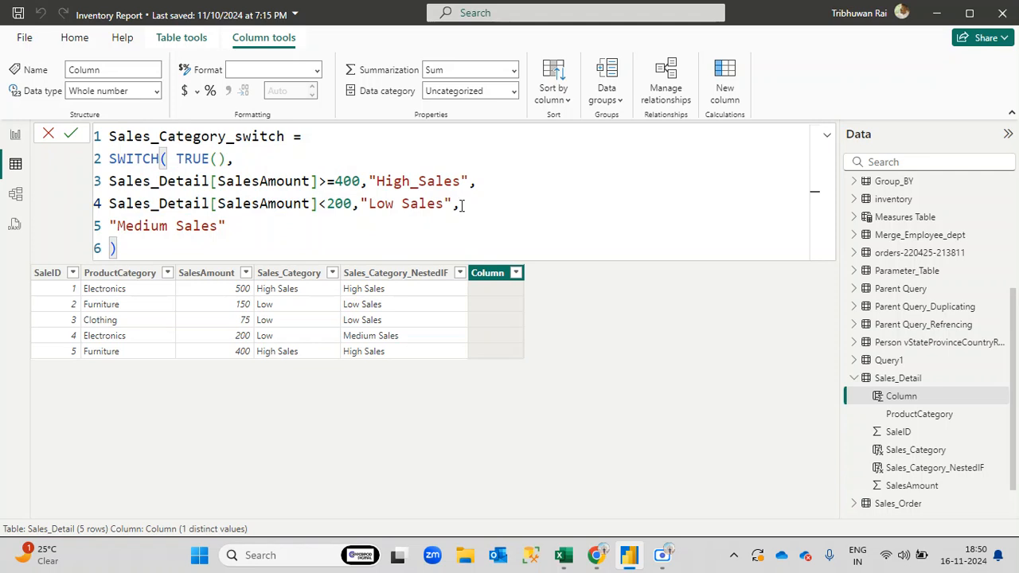
{"action": "left_click_drag", "start_coordinate": [464, 205], "coordinate": [112, 182]}
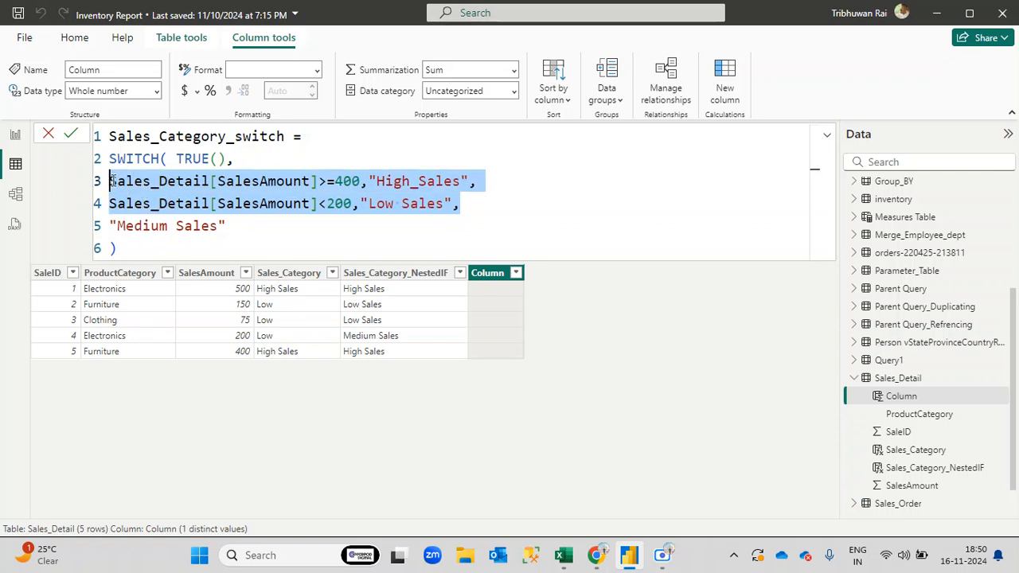
{"action": "left_click", "coordinate": [247, 227]}
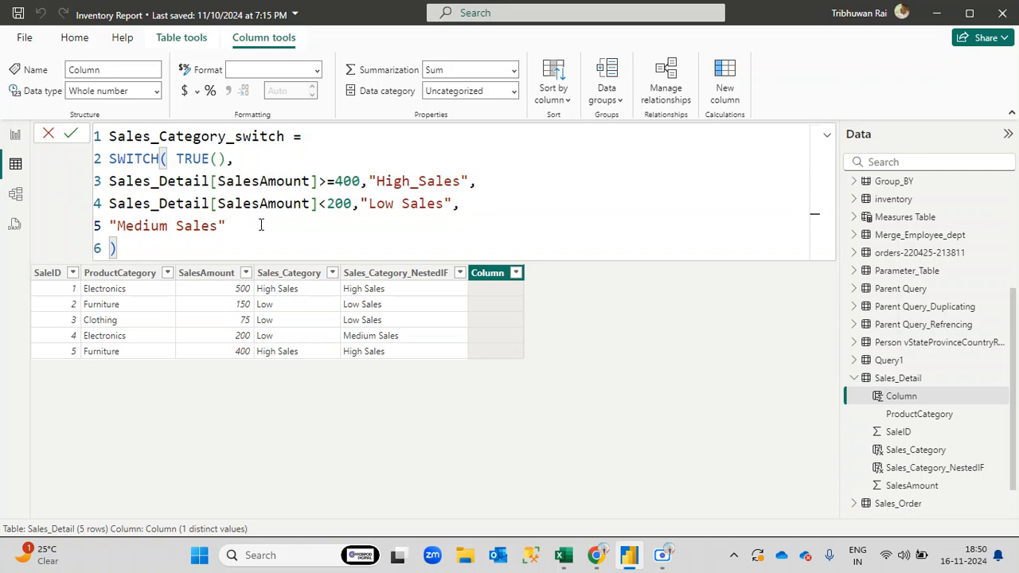
{"action": "left_click_drag", "start_coordinate": [250, 228], "coordinate": [175, 204]}
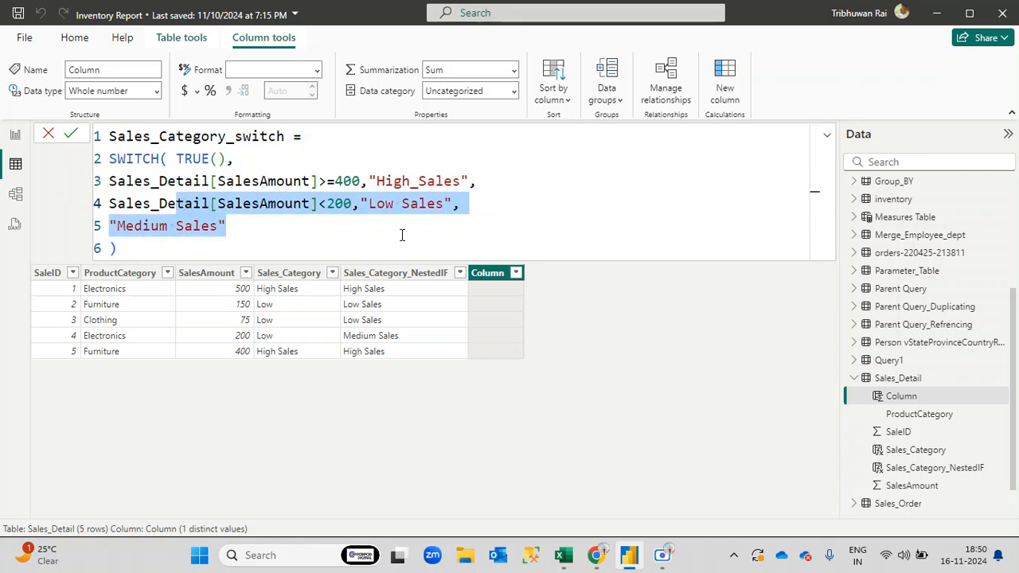
{"action": "left_click_drag", "start_coordinate": [402, 235], "coordinate": [104, 175]}
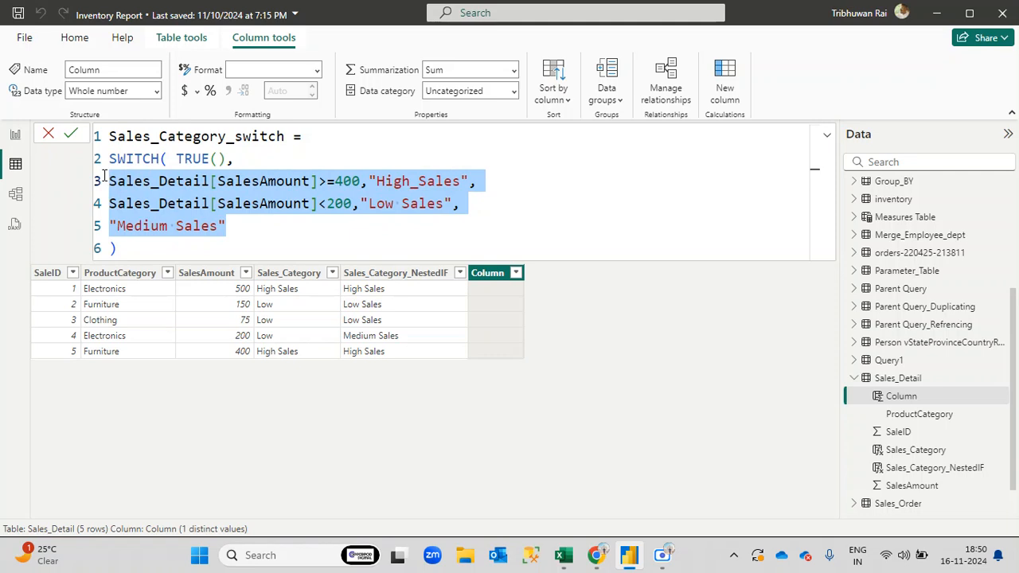
Check the "Medium Sales" default and commit the SWITCH formula to create the Sales_Category_switch column
{"action": "left_click", "coordinate": [250, 228]}
{"action": "left_click_drag", "start_coordinate": [250, 228], "coordinate": [97, 226]}
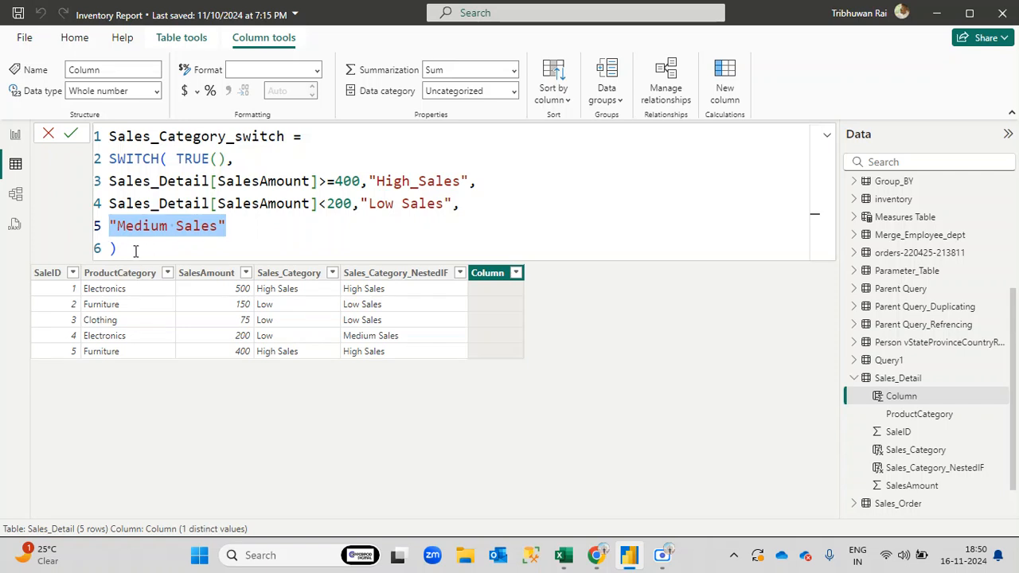
{"action": "left_click", "coordinate": [71, 137]}
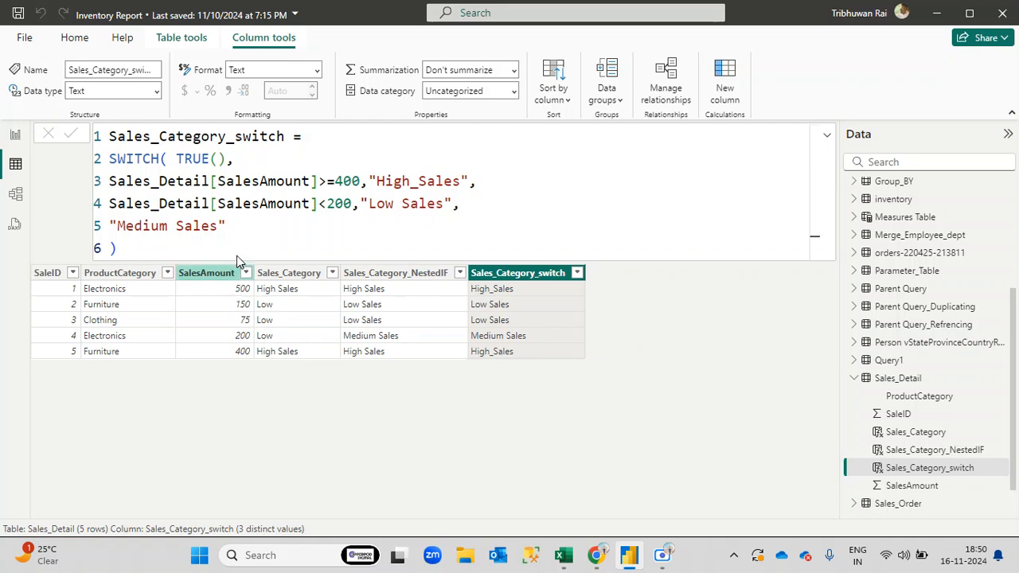
Compare the >=400 and <200 conditions in the SWITCH formula with the SalesAmount and Sales_Category_switch values in the table rows
{"action": "left_click_drag", "start_coordinate": [109, 182], "coordinate": [362, 181]}
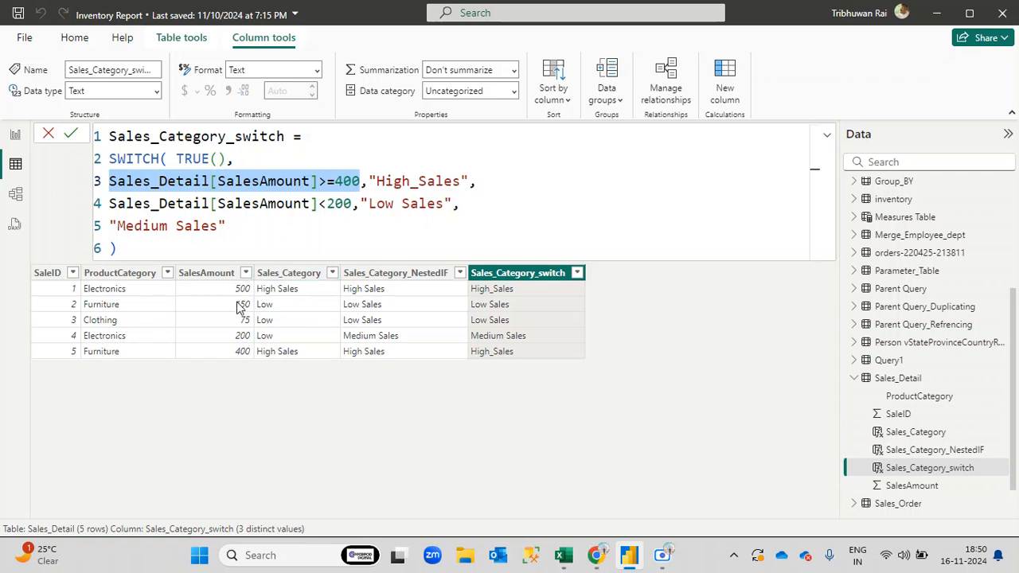
{"action": "left_click", "coordinate": [348, 181]}
{"action": "left_click", "coordinate": [329, 203]}
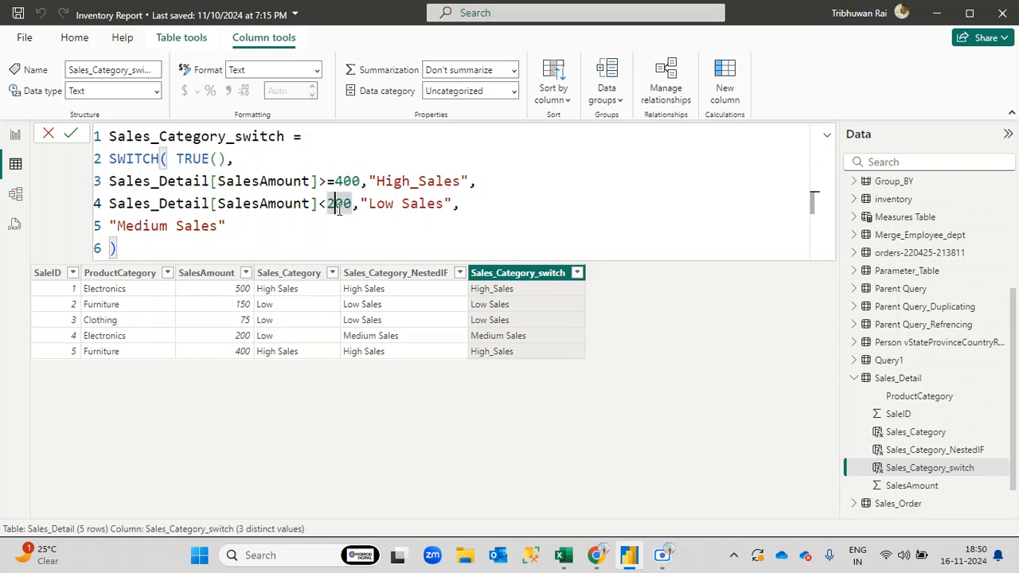
{"action": "left_click", "coordinate": [484, 304]}
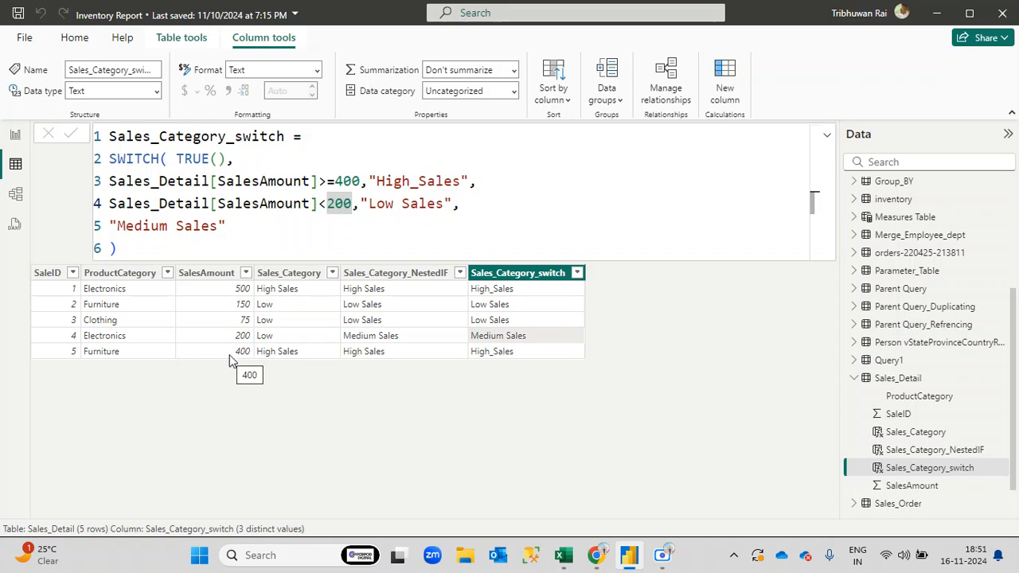
{"action": "left_click", "coordinate": [328, 181]}
{"action": "type", "text": "="}
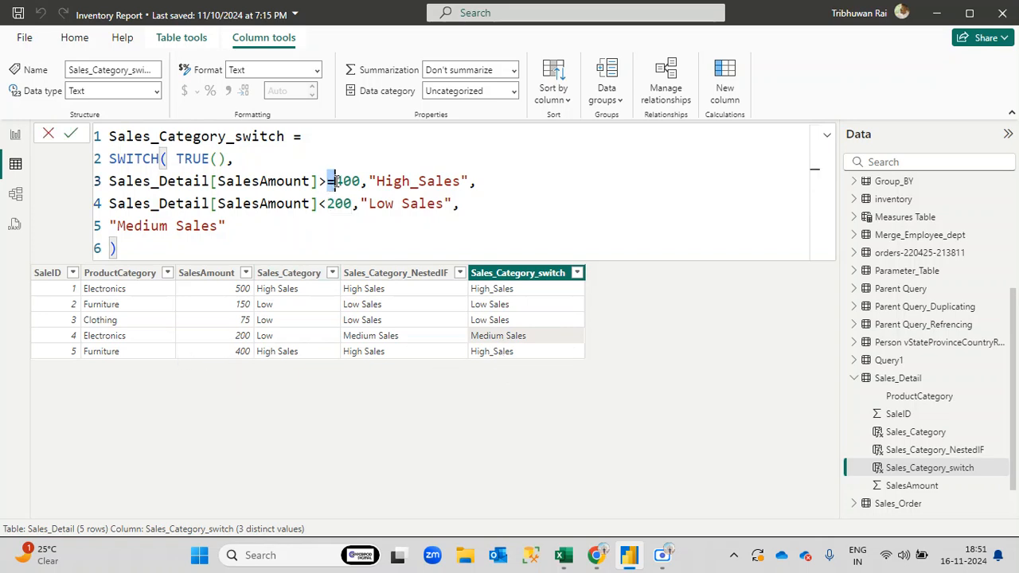
{"action": "left_click_drag", "start_coordinate": [327, 181], "coordinate": [469, 182]}
{"action": "left_click", "coordinate": [363, 182]}
{"action": "type", "text": ","}
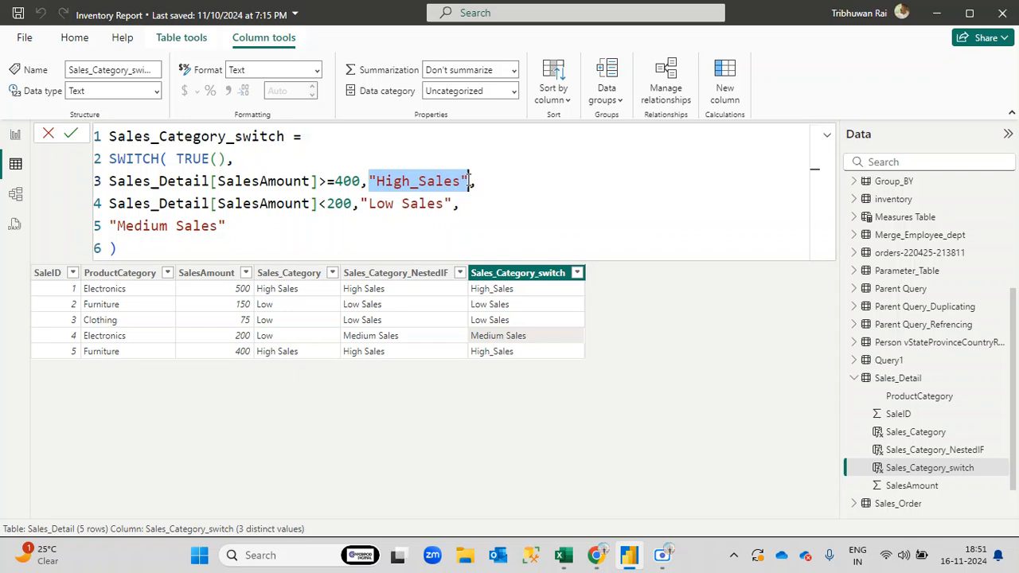
{"action": "left_click", "coordinate": [518, 359]}
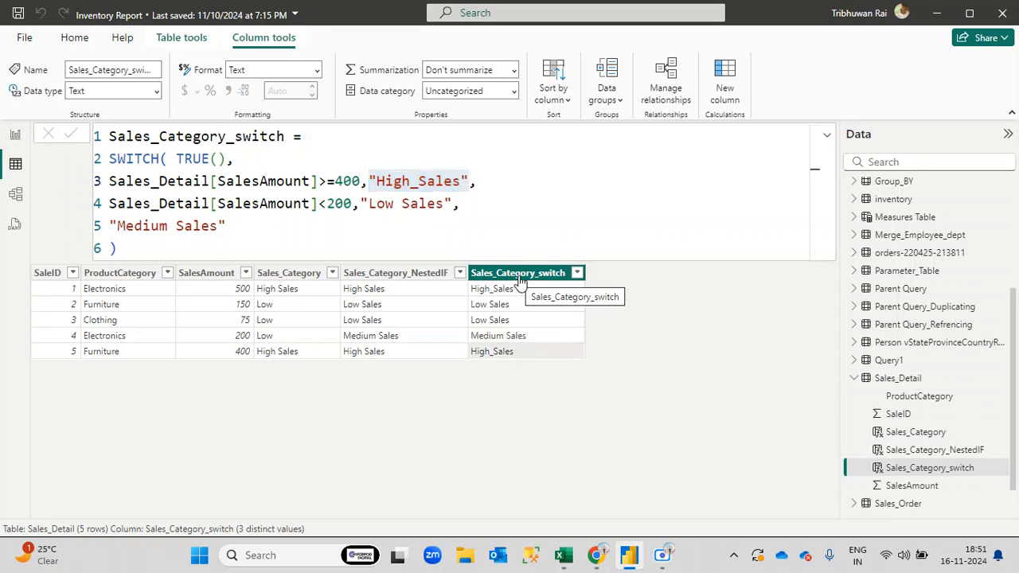
{"action": "left_click", "coordinate": [242, 159]}
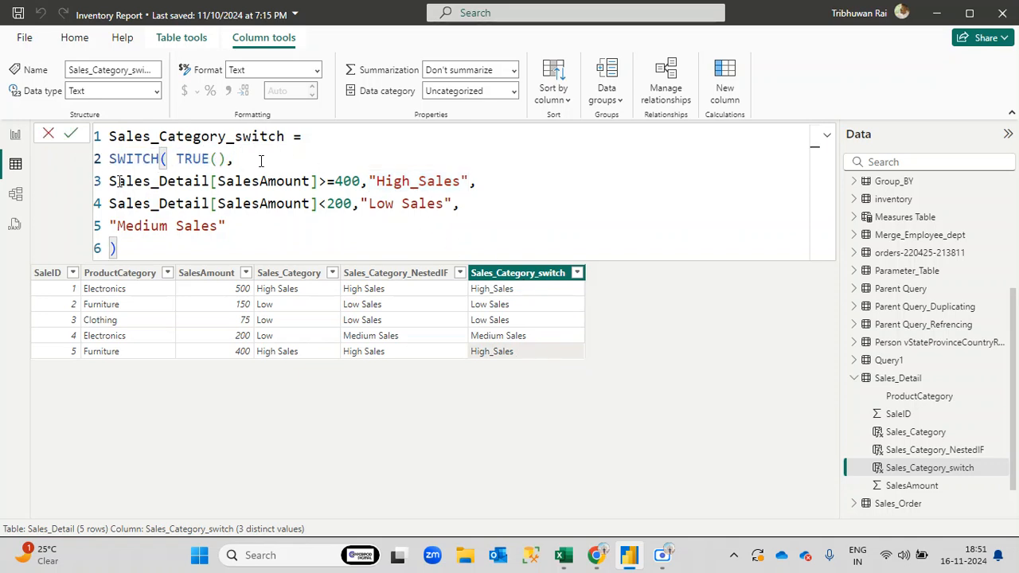
{"action": "left_click_drag", "start_coordinate": [109, 182], "coordinate": [478, 182]}
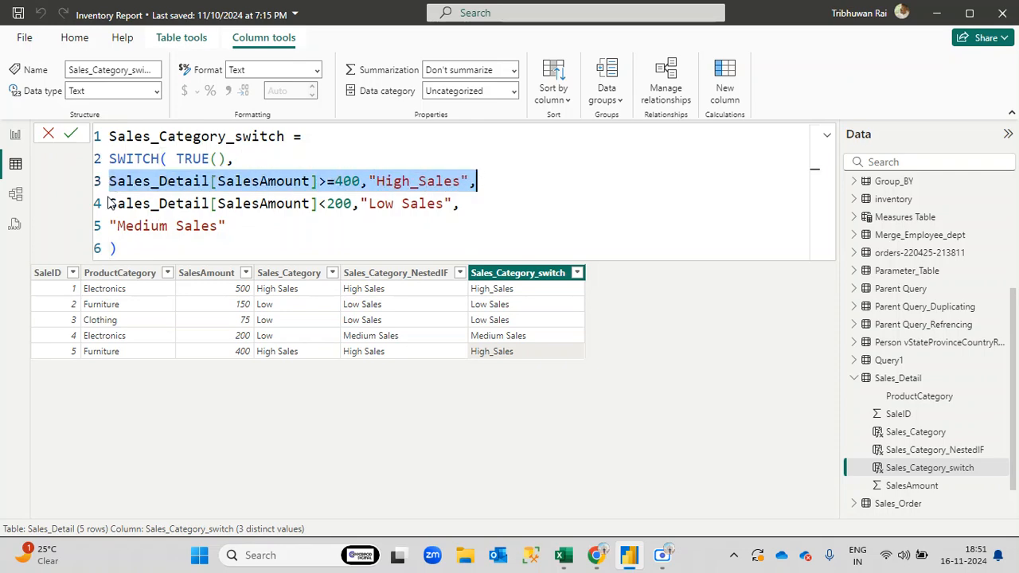
Open the Sales_Category column's formula and review its IF condition with the "High Sales" and "Low" results
{"action": "left_click", "coordinate": [290, 277]}
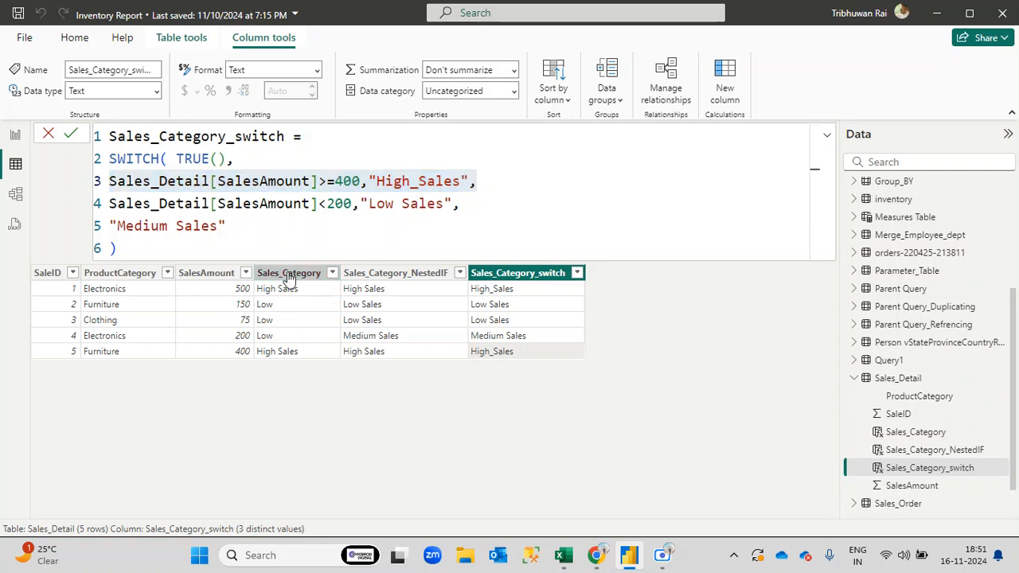
{"action": "left_click_drag", "start_coordinate": [285, 140], "coordinate": [538, 142]}
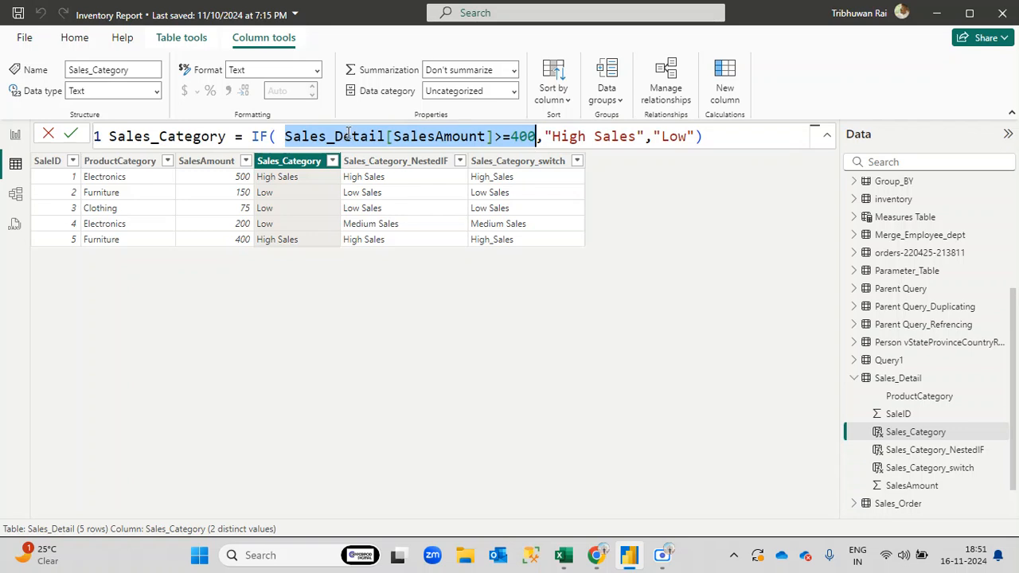
{"action": "left_click_drag", "start_coordinate": [547, 137], "coordinate": [696, 138]}
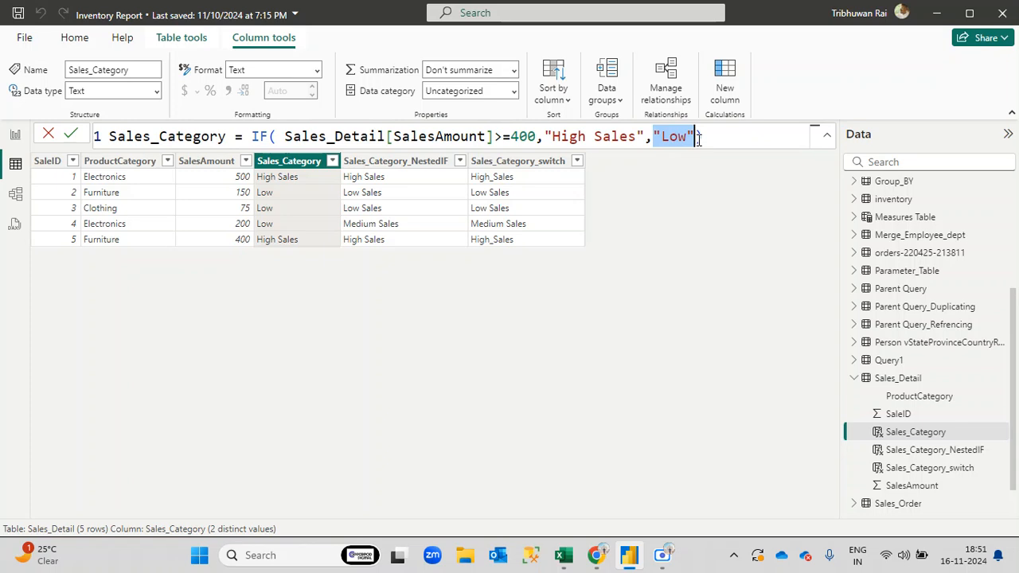
Open the Sales_Category_NestedIF column's formula and review its outer IF, inner IF and the complete nested expression
{"action": "left_click", "coordinate": [402, 165]}
{"action": "left_click_drag", "start_coordinate": [327, 136], "coordinate": [385, 136]}
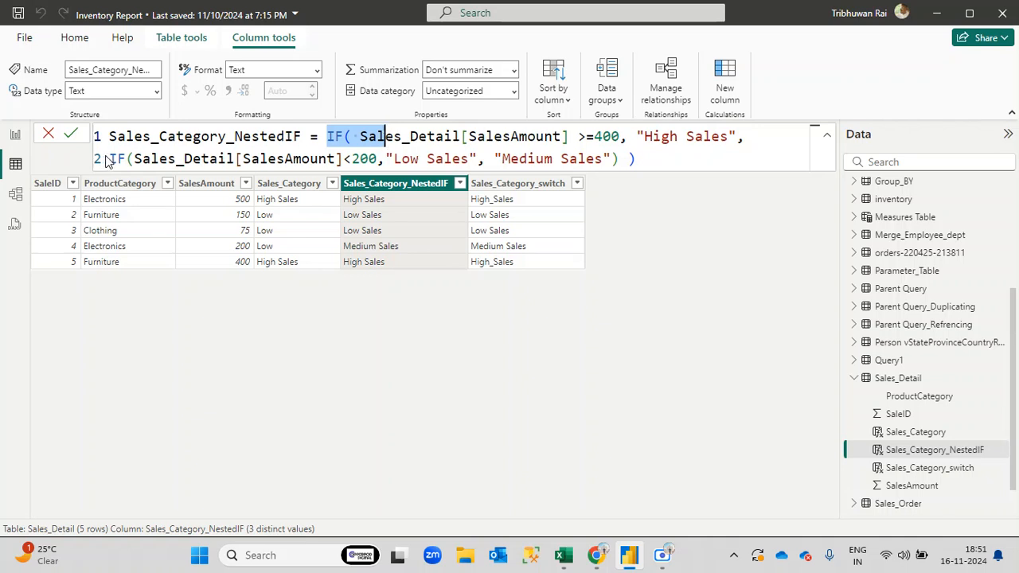
{"action": "left_click_drag", "start_coordinate": [109, 160], "coordinate": [135, 159]}
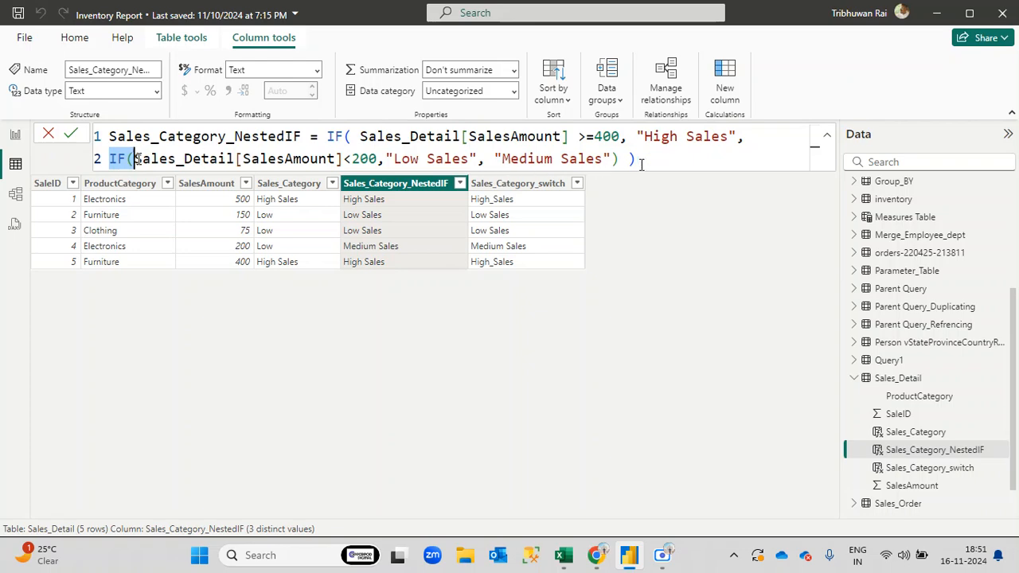
{"action": "left_click_drag", "start_coordinate": [637, 159], "coordinate": [110, 140]}
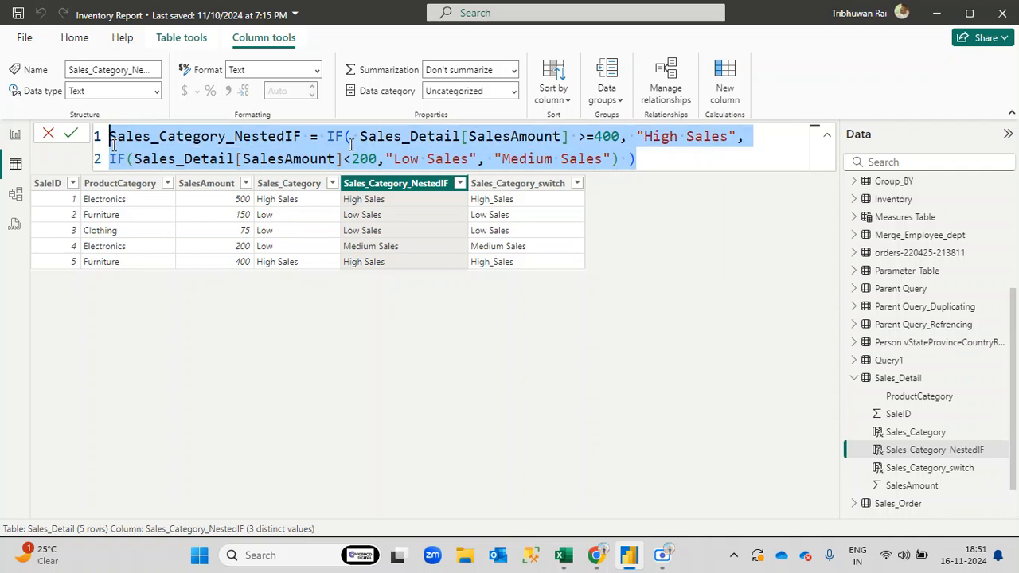
Open the Sales_Category_switch formula, review its SWITCH function and the >=400 and <200 conditions, and close the formula editing
{"action": "left_click", "coordinate": [512, 188]}
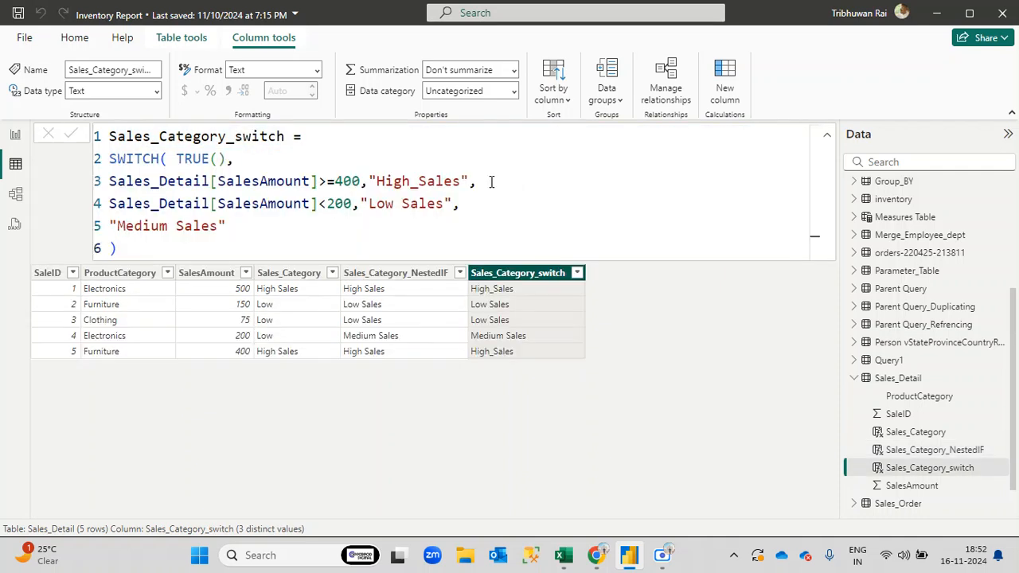
{"action": "left_click_drag", "start_coordinate": [168, 159], "coordinate": [98, 162]}
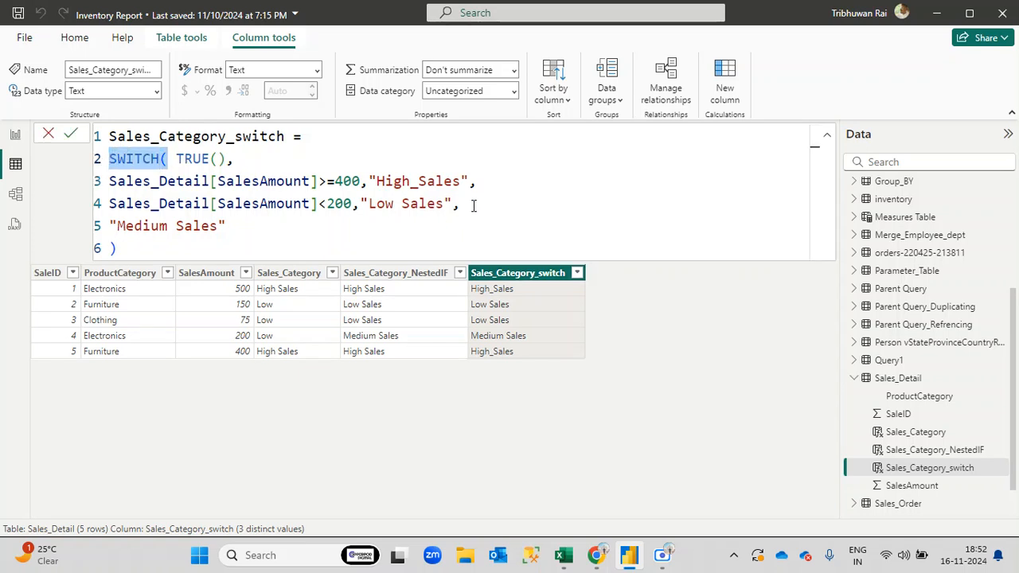
{"action": "left_click_drag", "start_coordinate": [472, 204], "coordinate": [110, 186]}
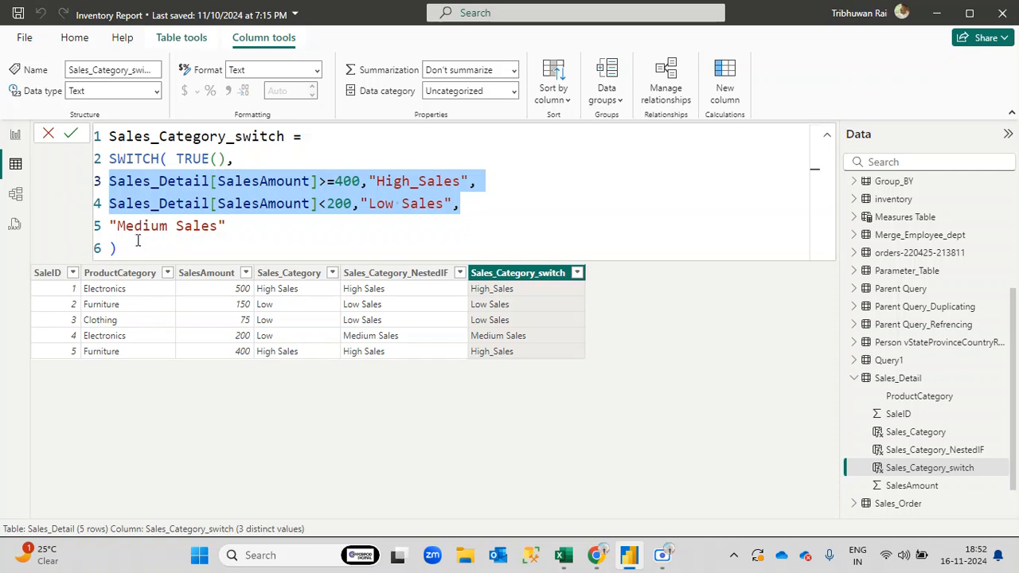
{"action": "left_click_drag", "start_coordinate": [120, 245], "coordinate": [102, 138]}
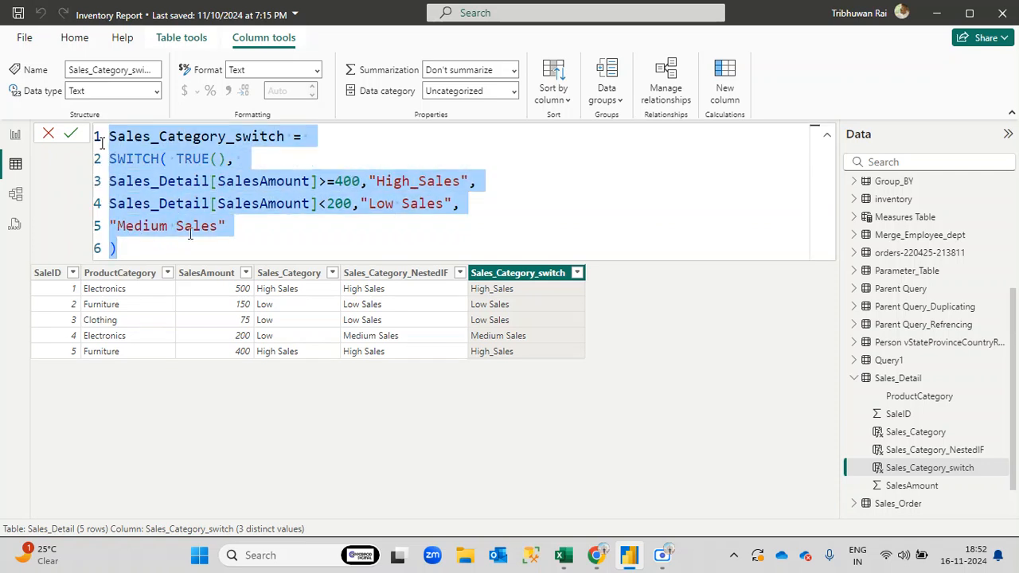
{"action": "left_click", "coordinate": [281, 242]}
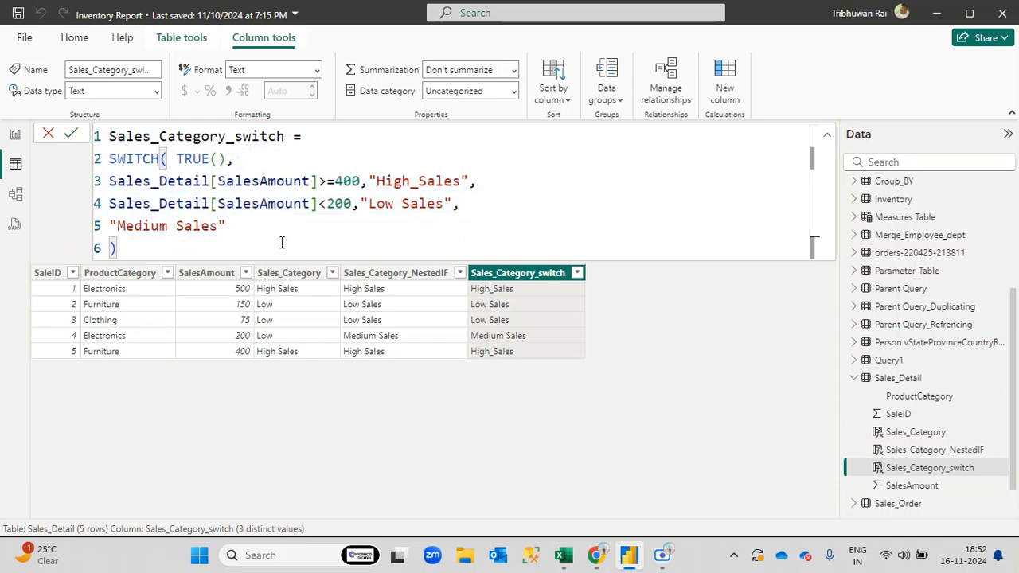
{"action": "left_click", "coordinate": [72, 134]}
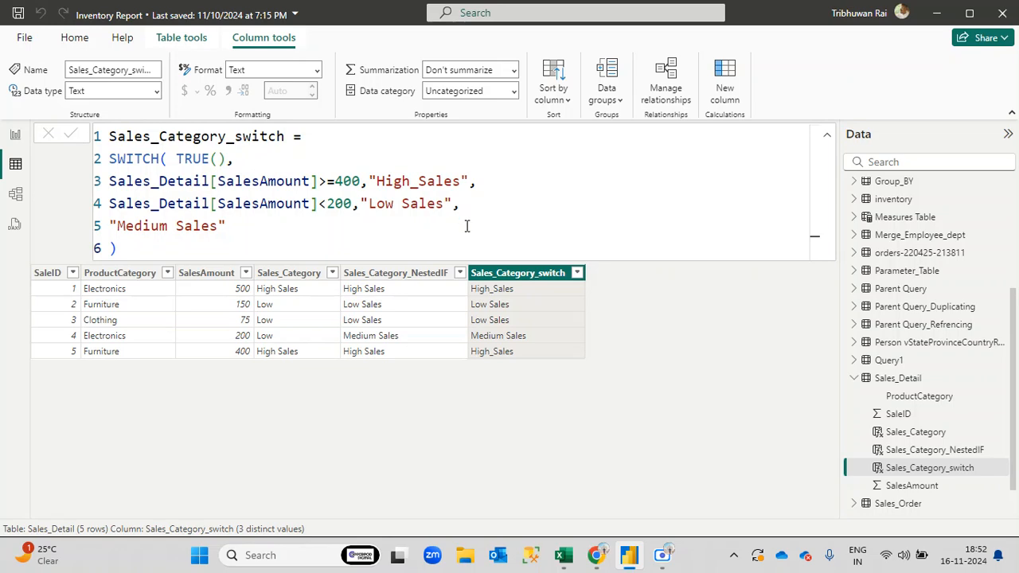
{"action": "mouse_move", "coordinate": [596, 555]}
{"action": "left_click", "coordinate": [470, 497]}
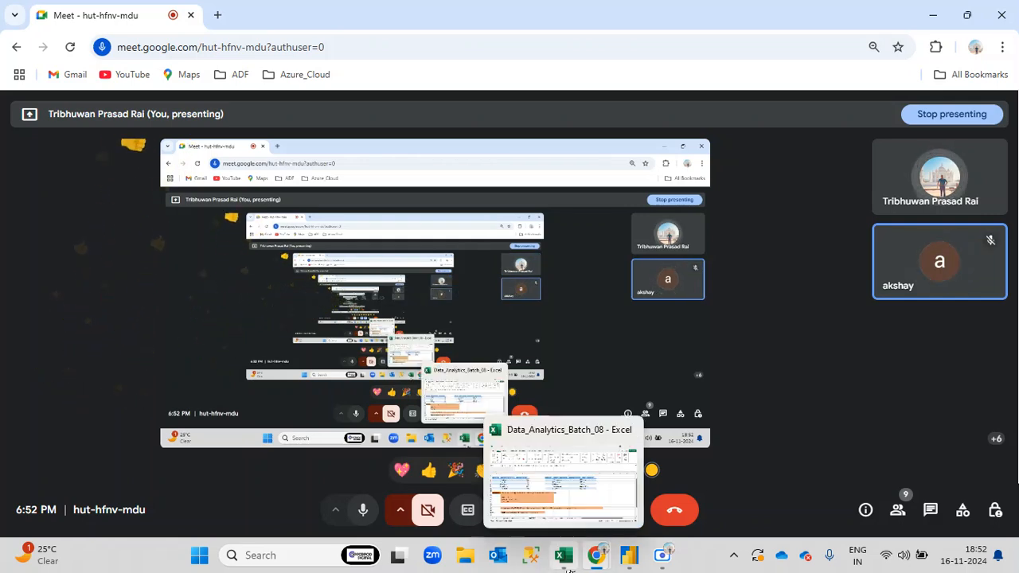
{"action": "left_click", "coordinate": [633, 509]}
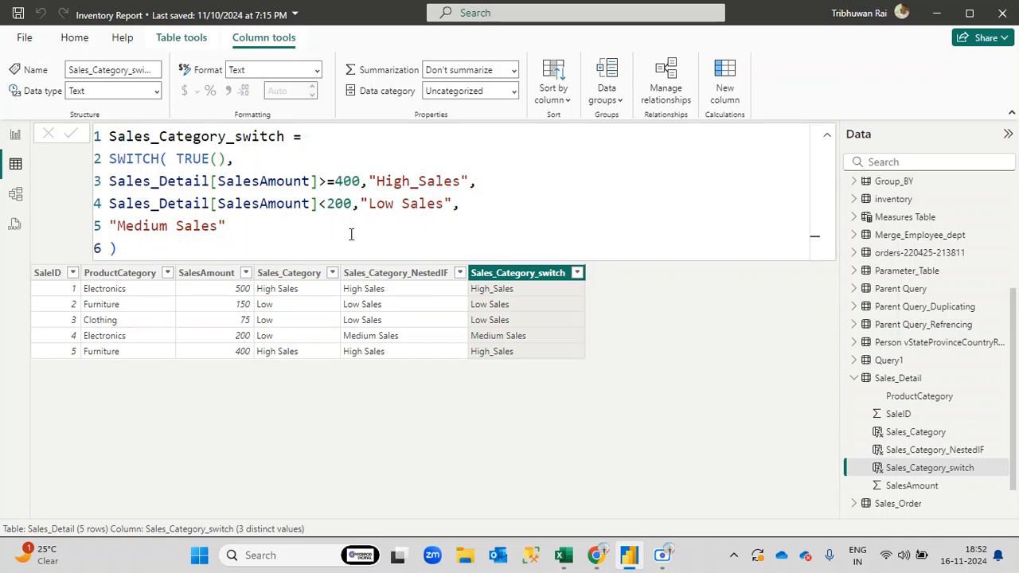
Compare the full nested IF formula of Sales_Category_NestedIF with the full SWITCH formula of Sales_Category_switch
{"action": "left_click", "coordinate": [386, 274]}
{"action": "left_click_drag", "start_coordinate": [637, 159], "coordinate": [100, 143]}
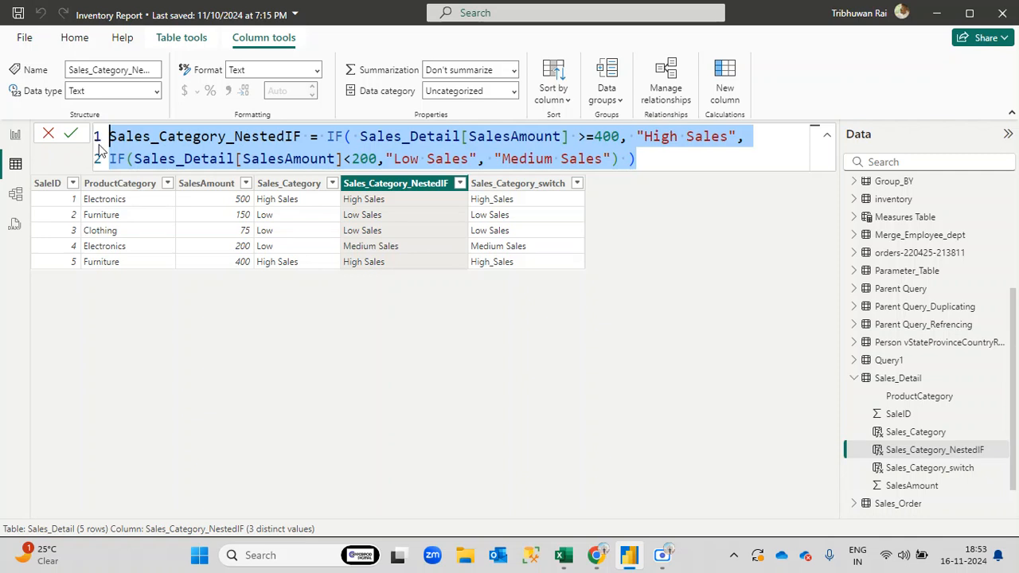
{"action": "left_click", "coordinate": [522, 186]}
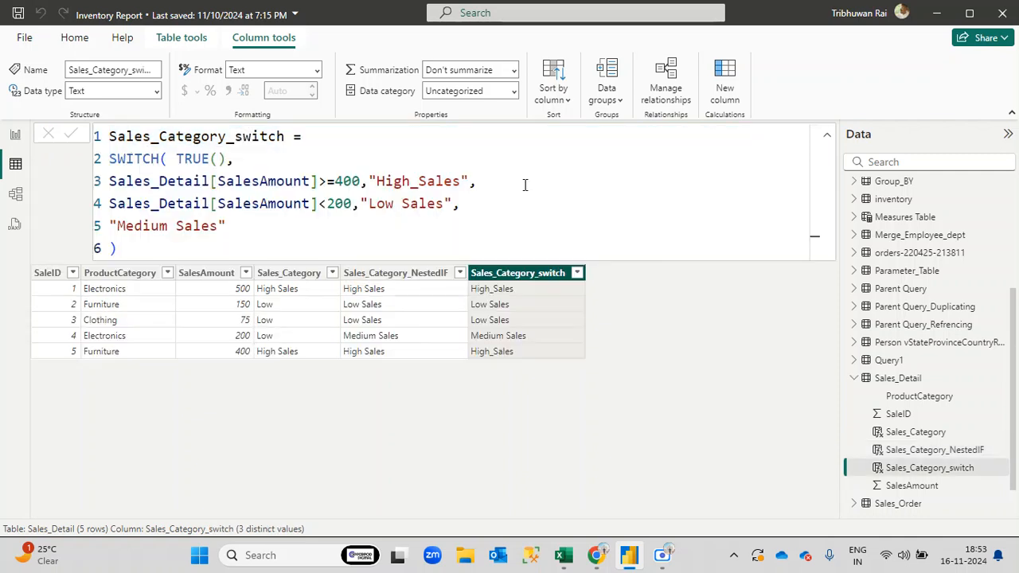
{"action": "left_click_drag", "start_coordinate": [156, 249], "coordinate": [94, 142]}
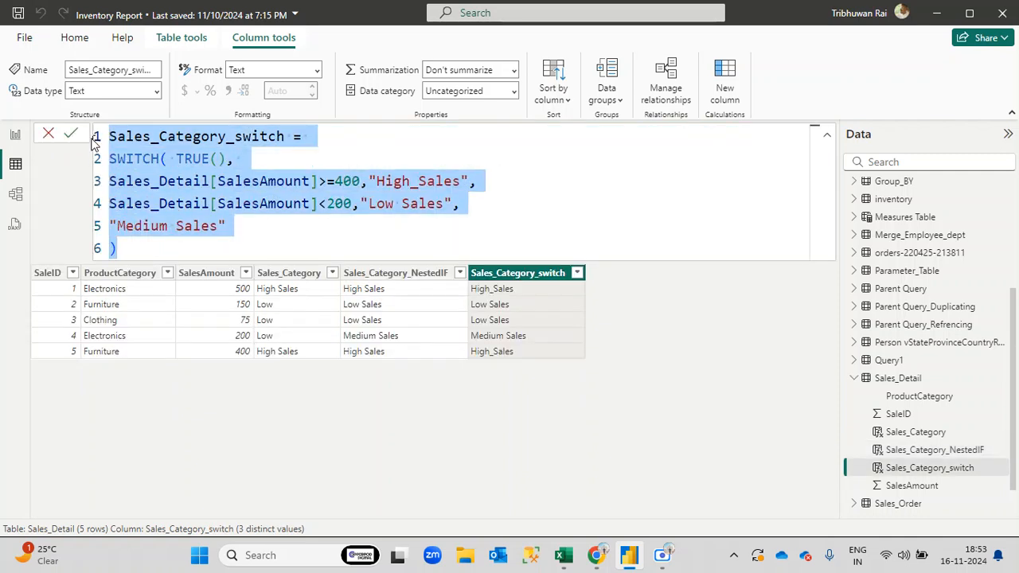
Compare the Sales_Category column's single IF formula and its >=400 condition with the complete Sales_Category_switch formula
{"action": "left_click", "coordinate": [287, 273]}
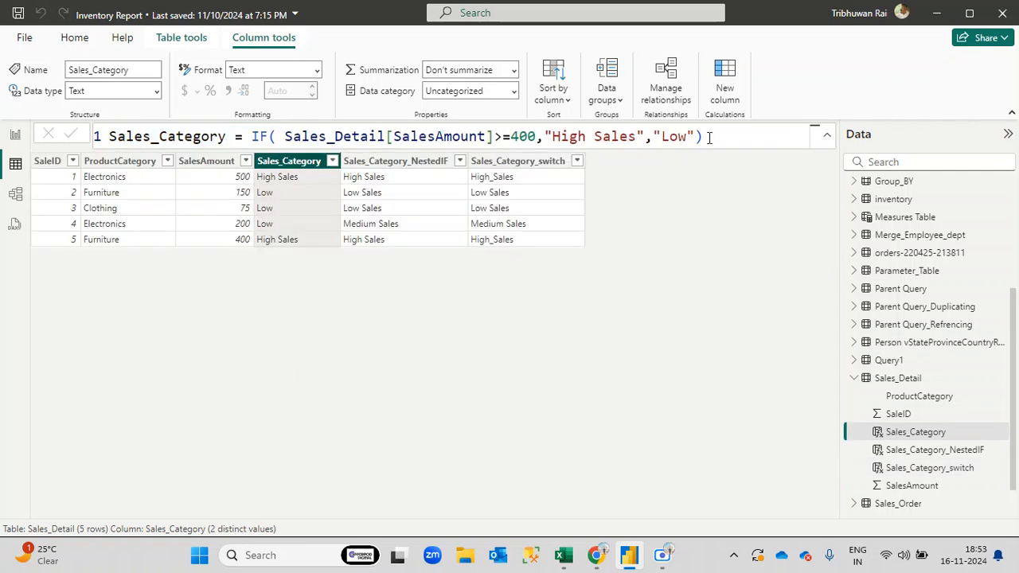
{"action": "left_click_drag", "start_coordinate": [704, 136], "coordinate": [111, 136]}
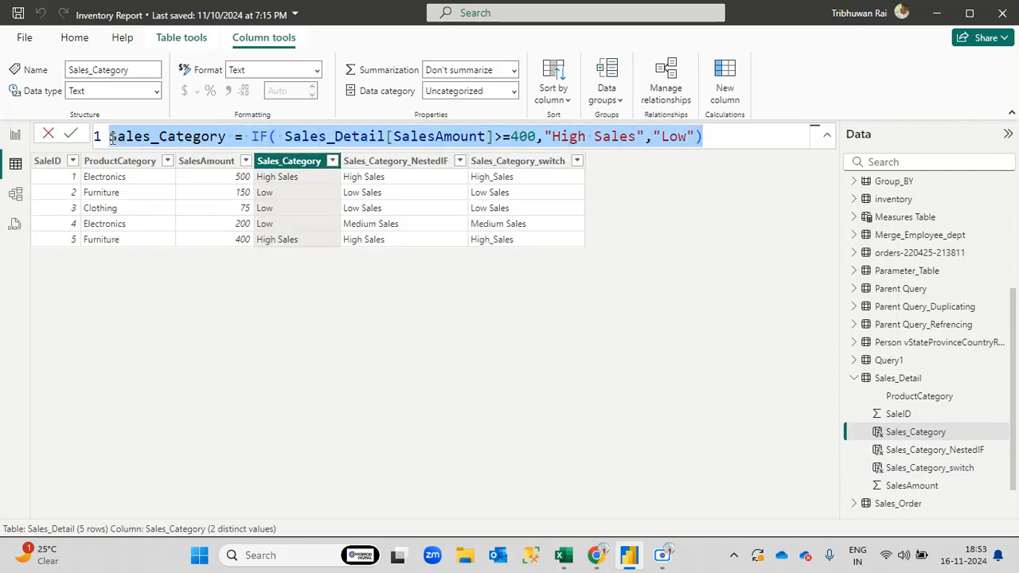
{"action": "left_click", "coordinate": [444, 137]}
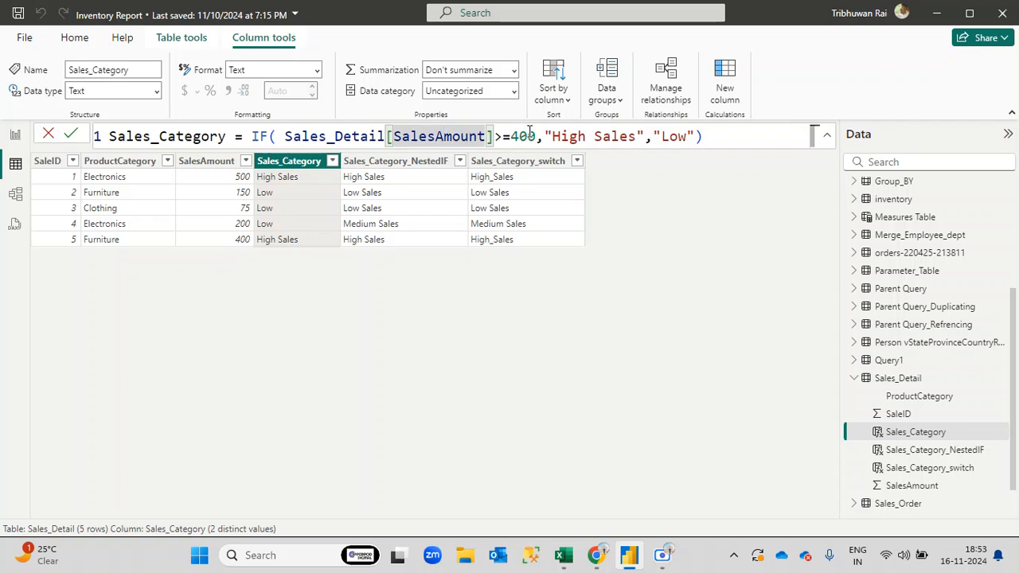
{"action": "left_click_drag", "start_coordinate": [536, 137], "coordinate": [278, 137]}
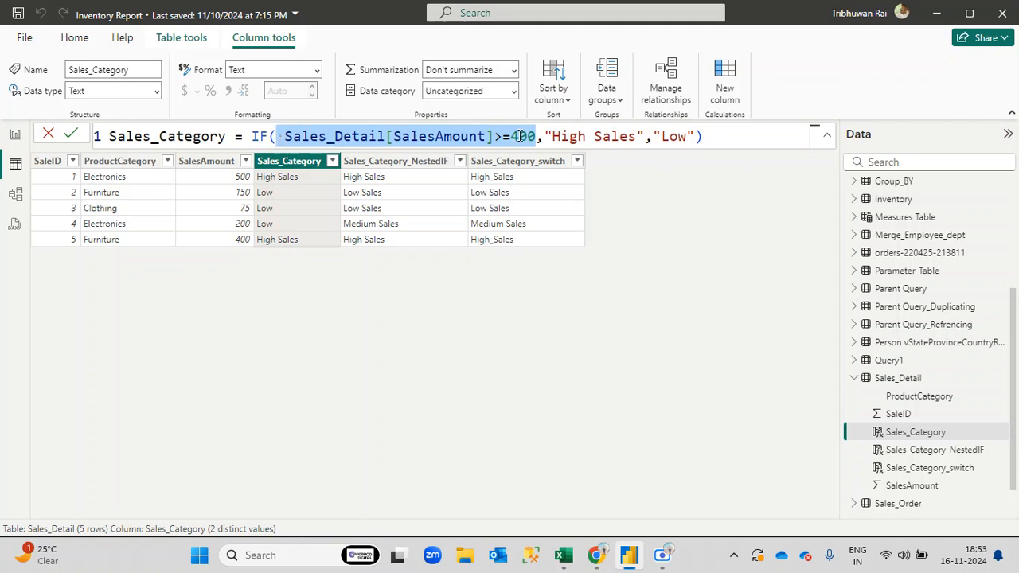
{"action": "left_click", "coordinate": [540, 162]}
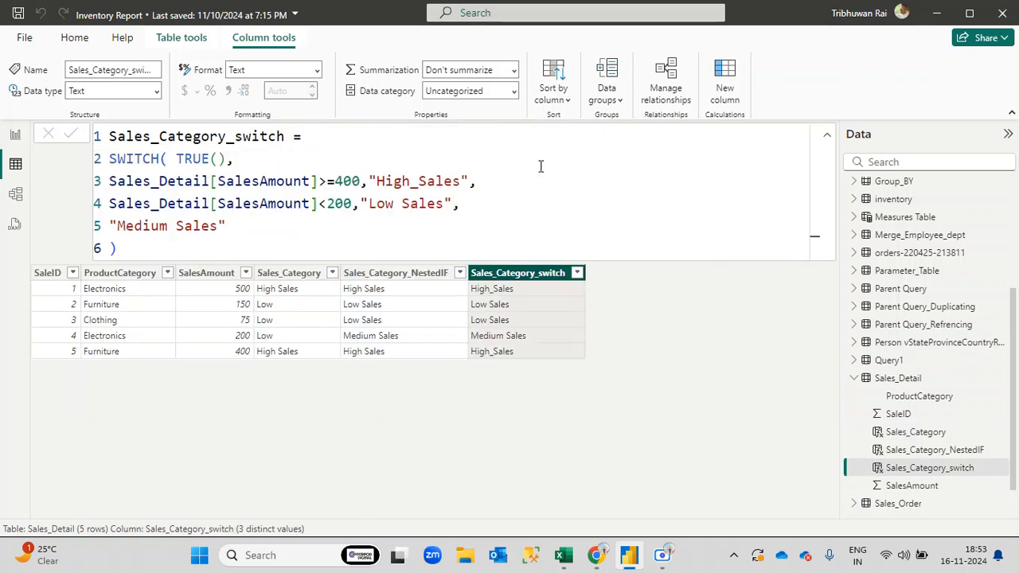
{"action": "left_click_drag", "start_coordinate": [146, 245], "coordinate": [104, 142]}
{"action": "left_click", "coordinate": [72, 137]}
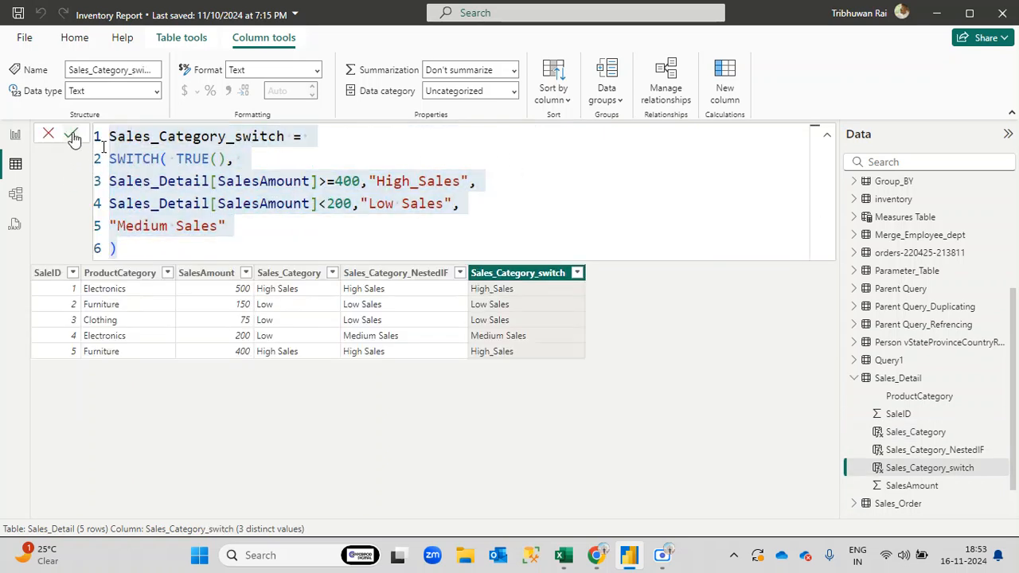
Switch to the Data_Analytics_Batch_08 workbook in Excel and read the Scenarios2 ProductCategory task and its CategoryType SWITCH formula
{"action": "mouse_move", "coordinate": [564, 555]}
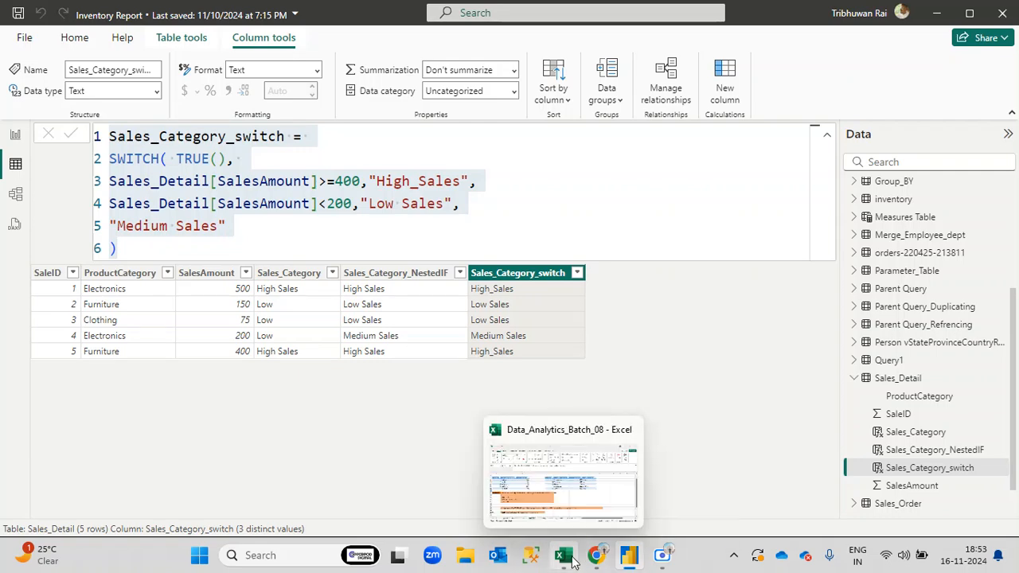
{"action": "left_click", "coordinate": [554, 486]}
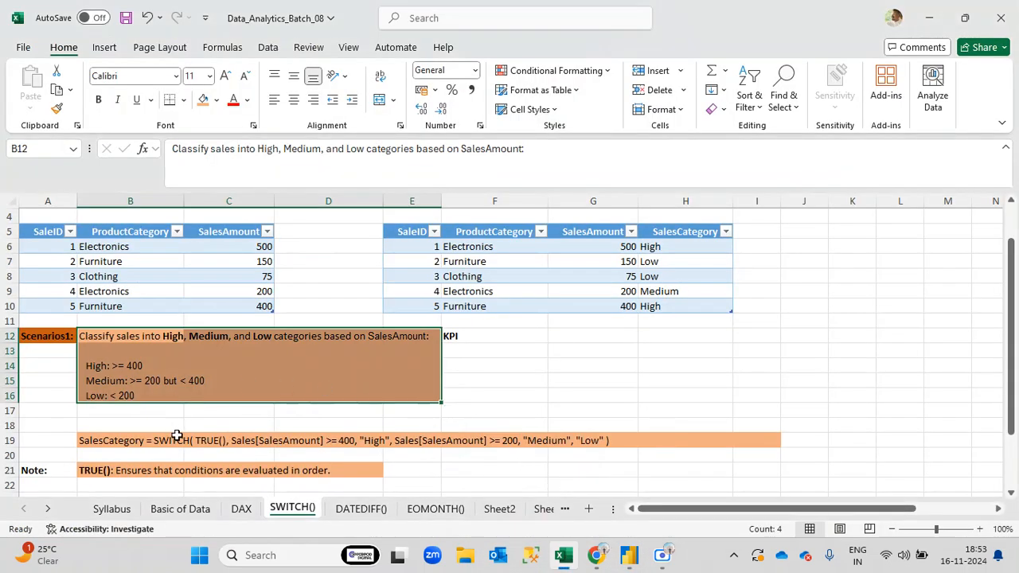
{"action": "scroll", "coordinate": [177, 436], "scroll_direction": "down", "scroll_amount": 3}
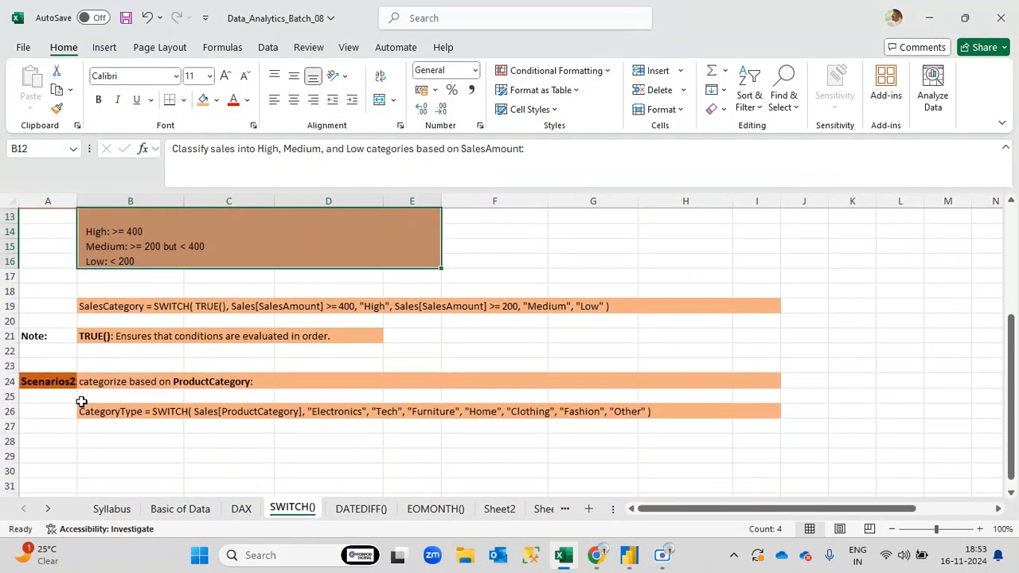
{"action": "left_click", "coordinate": [47, 381]}
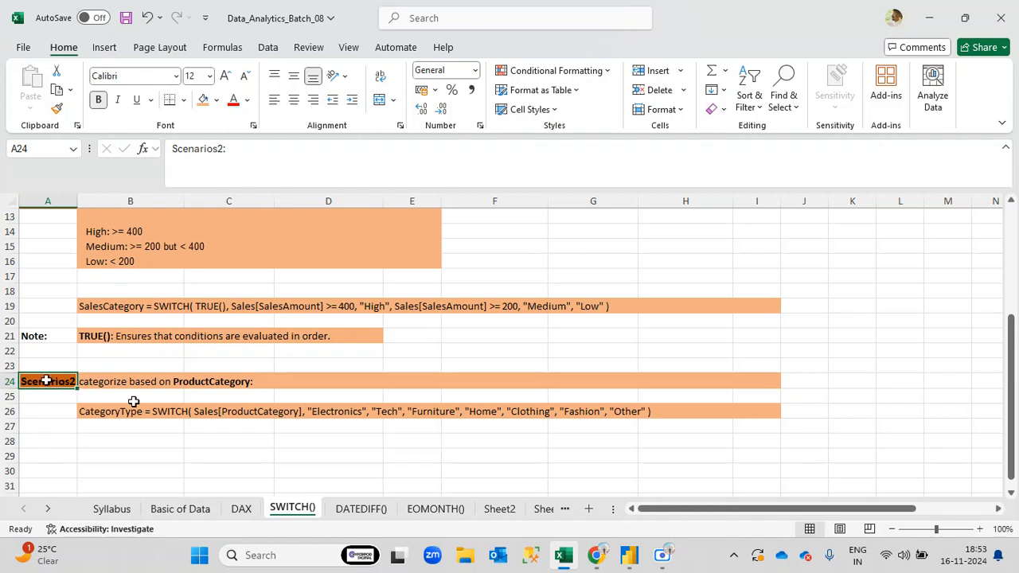
{"action": "left_click", "coordinate": [223, 383]}
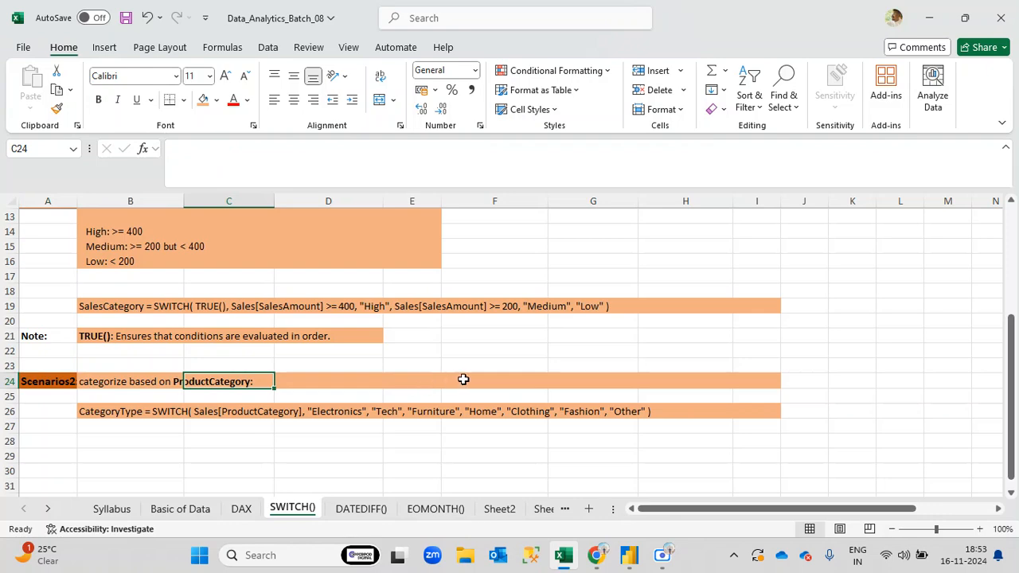
{"action": "left_click", "coordinate": [980, 530]}
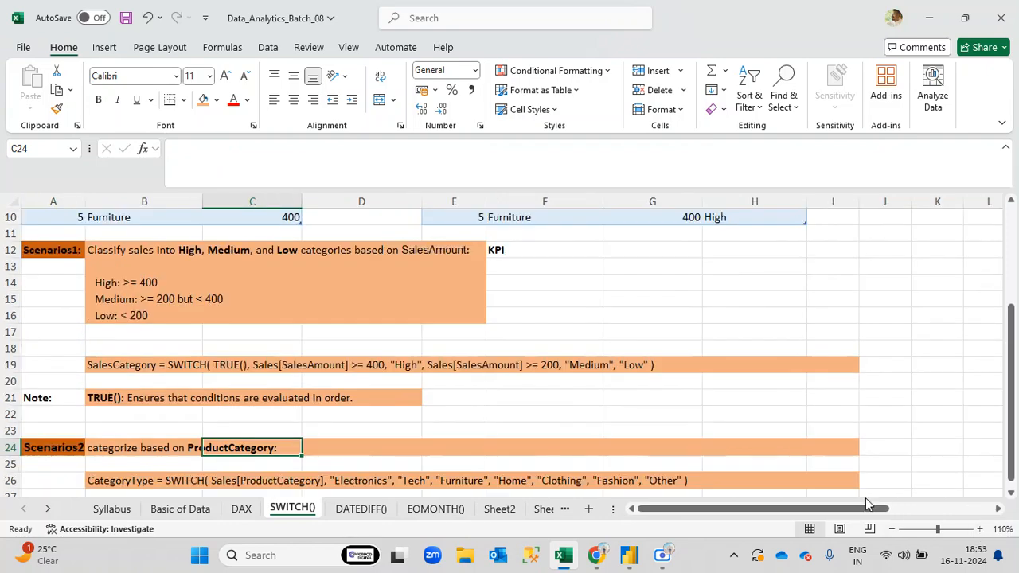
{"action": "scroll", "coordinate": [478, 396], "scroll_direction": "down", "scroll_amount": 2}
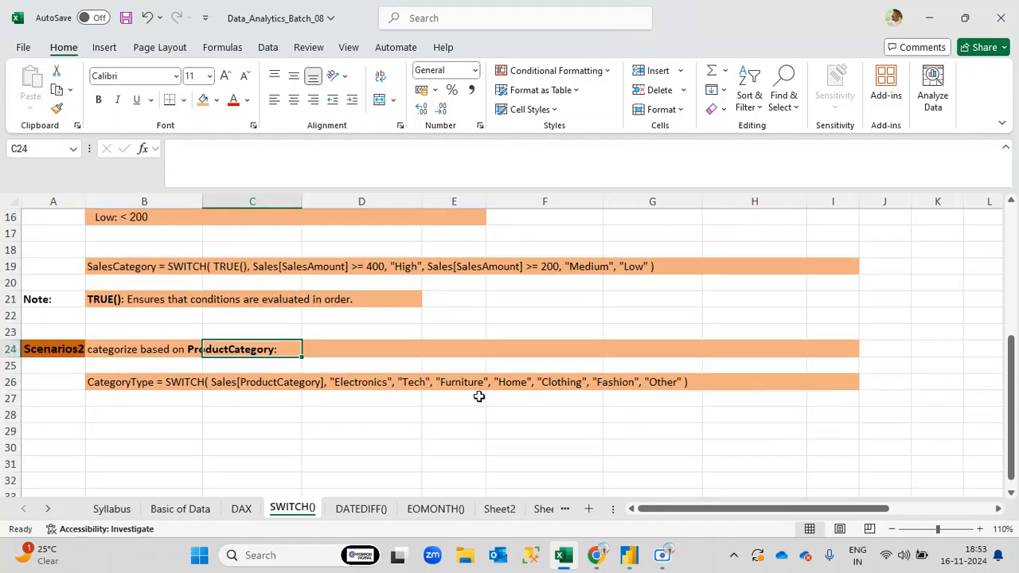
{"action": "left_click", "coordinate": [290, 385]}
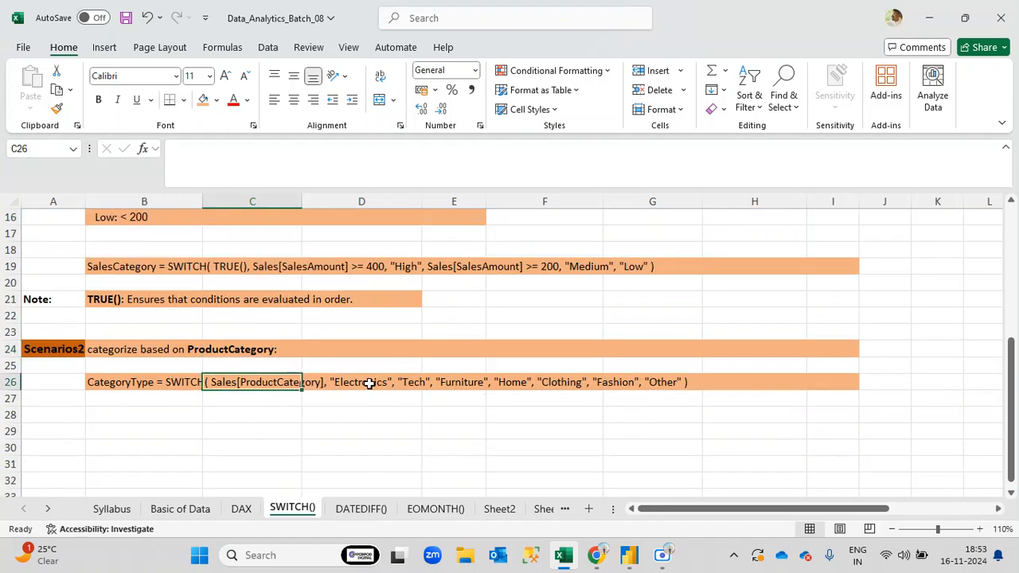
{"action": "left_click", "coordinate": [369, 384]}
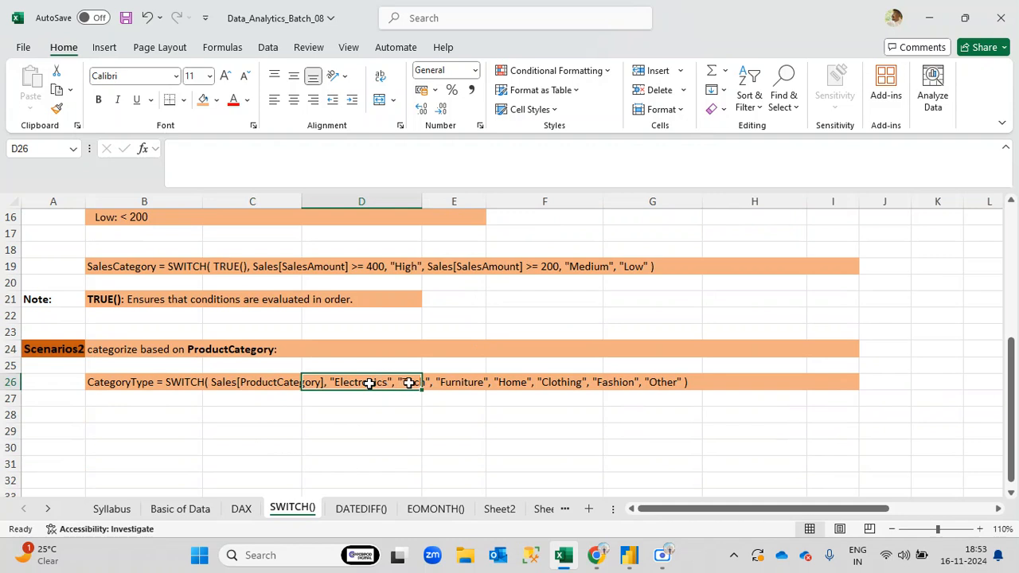
Note the first category mapping below the CategoryType formula, entering "Electronics" in B28 and "tech" in C28
{"action": "left_click", "coordinate": [152, 418]}
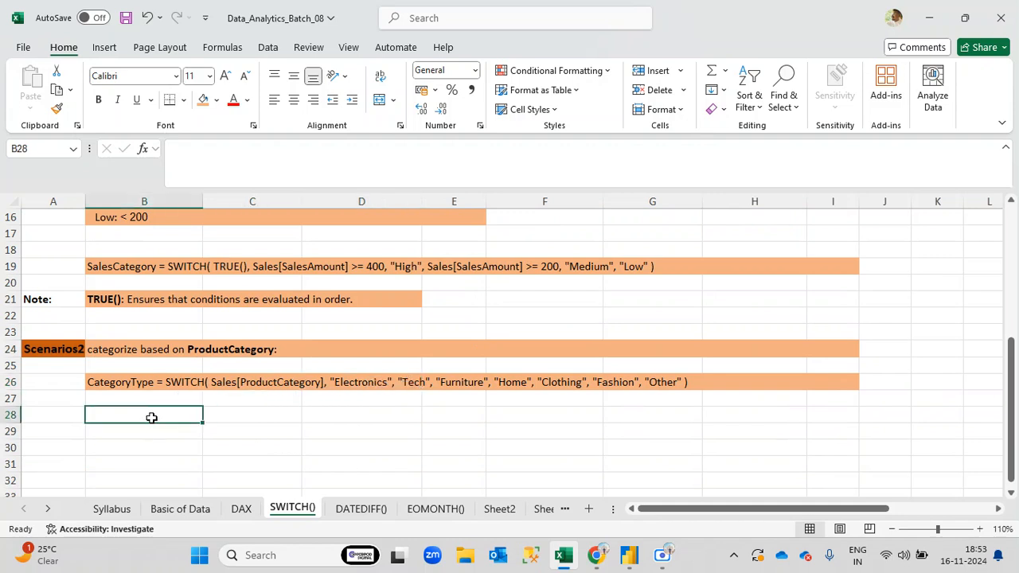
{"action": "type", "text": "Elect"}
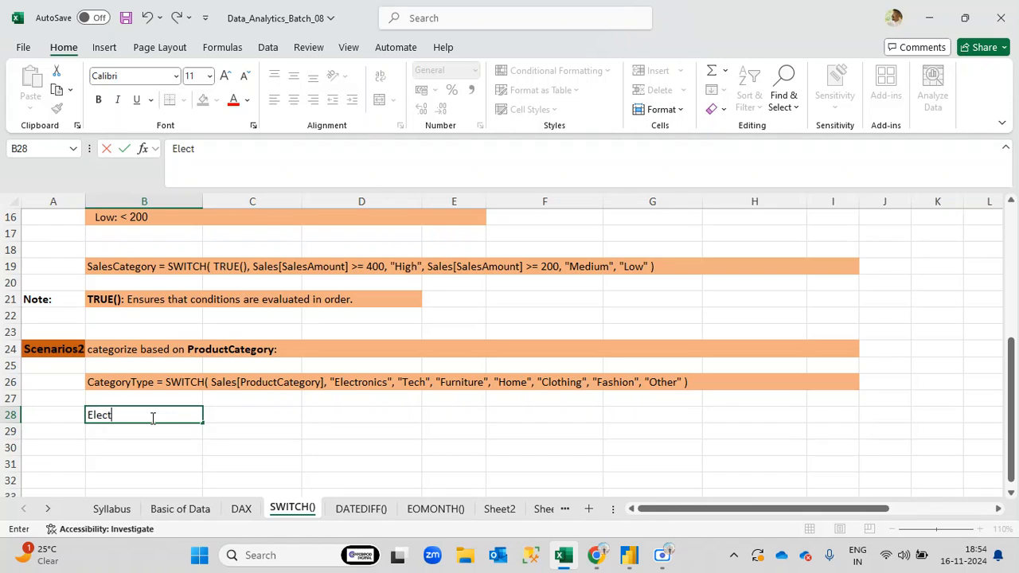
{"action": "type", "text": "ronics"}
{"action": "left_click", "coordinate": [254, 418]}
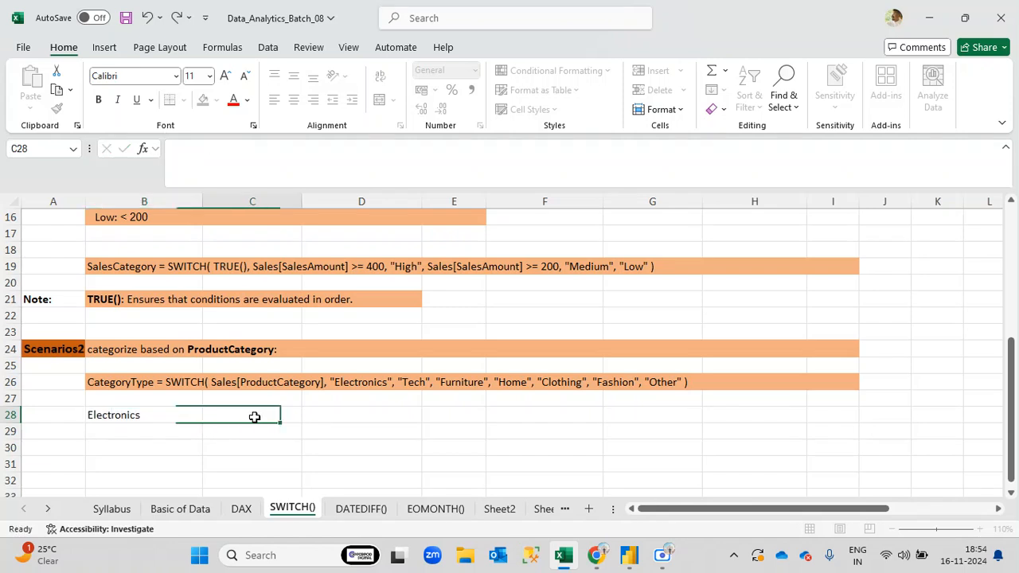
{"action": "type", "text": "t"}
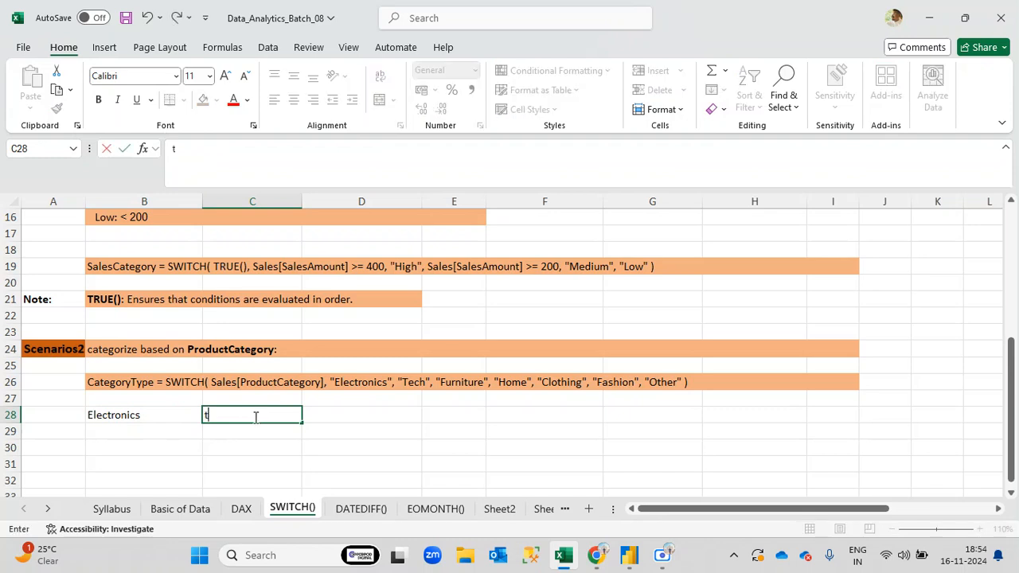
{"action": "type", "text": "ech"}
{"action": "left_click", "coordinate": [250, 447]}
{"action": "left_click", "coordinate": [165, 433]}
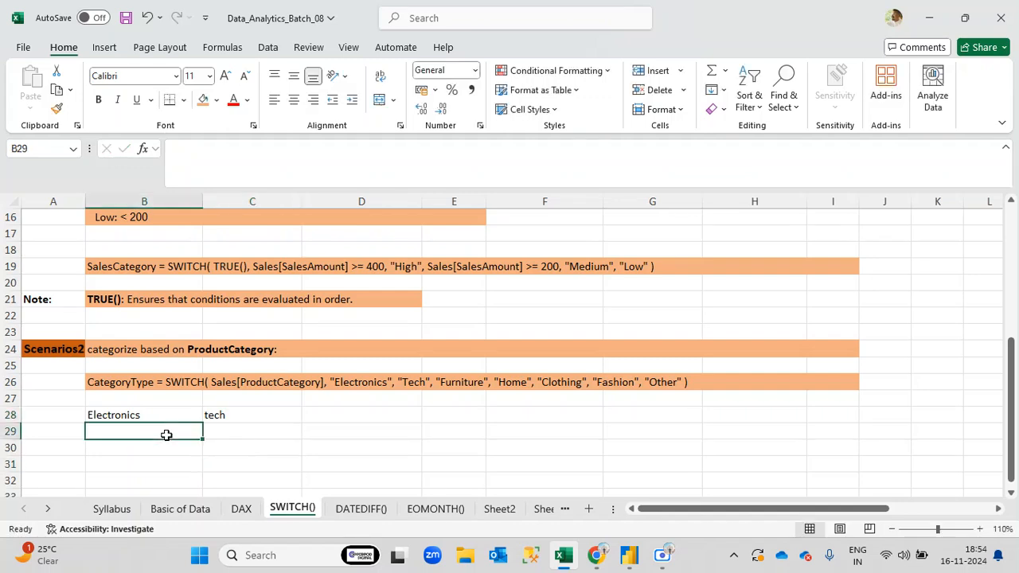
Switch to the Inventory Report in Power BI, check the ProductCategory column of Sales_Detail, and return to the Excel workbook
{"action": "mouse_move", "coordinate": [628, 554]}
{"action": "left_click", "coordinate": [620, 506]}
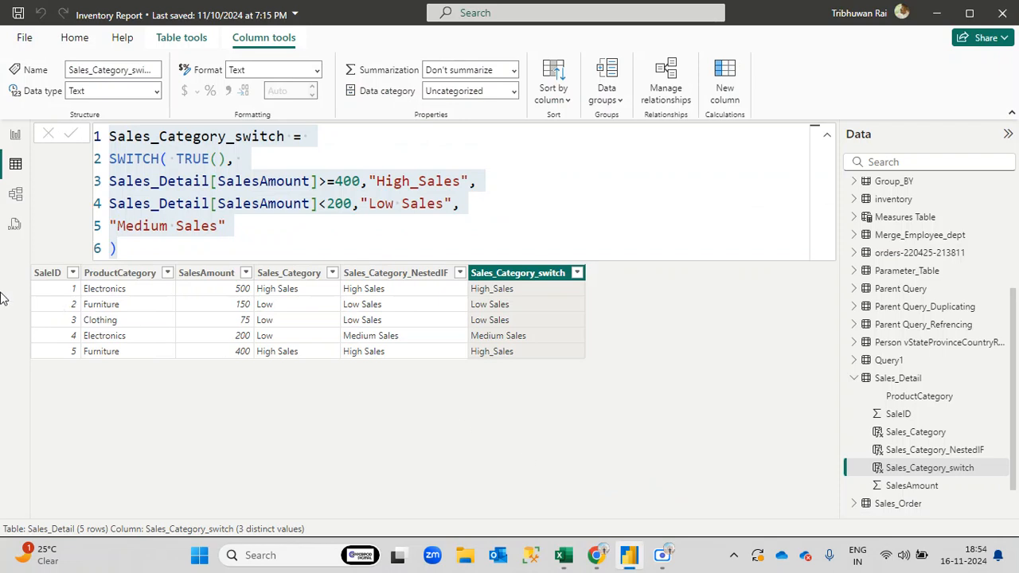
{"action": "left_click", "coordinate": [127, 278]}
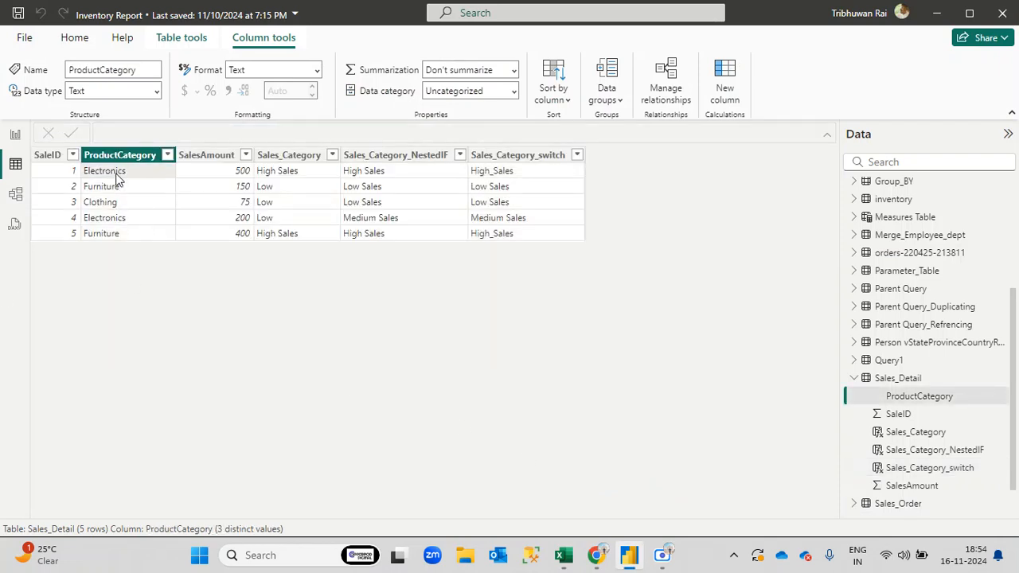
{"action": "key", "text": "alt+Tab"}
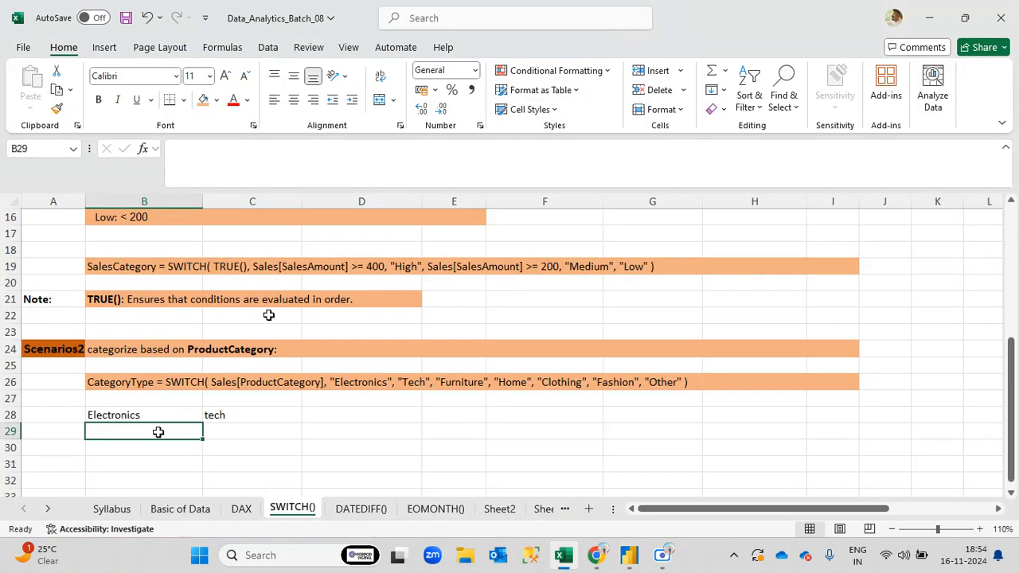
Add the second category mapping, entering "Furniture" in B29 and "Home" in C29
{"action": "type", "text": "Furn"}
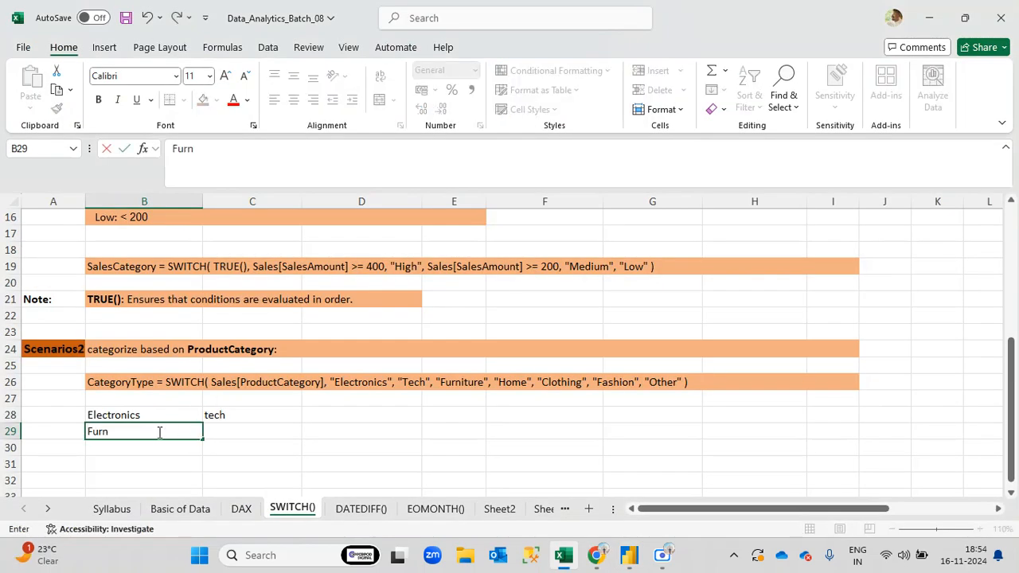
{"action": "type", "text": "iture"}
{"action": "type", "text": "HOM"}
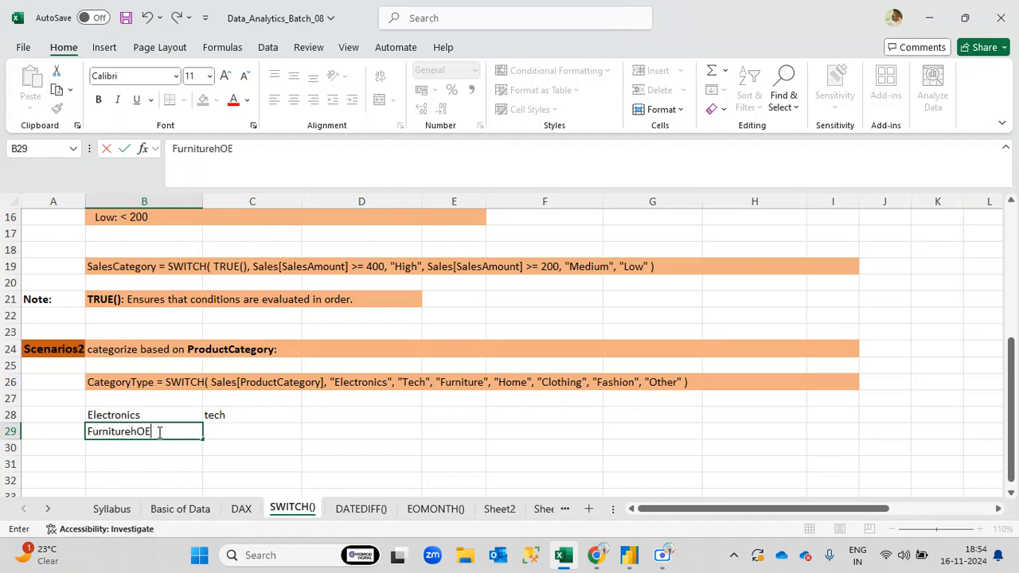
{"action": "key", "text": "BackSpace"}
{"action": "key", "text": "BackSpace"}
{"action": "key", "text": "BackSpace"}
{"action": "key", "text": "Tab"}
{"action": "type", "text": "hOM"}
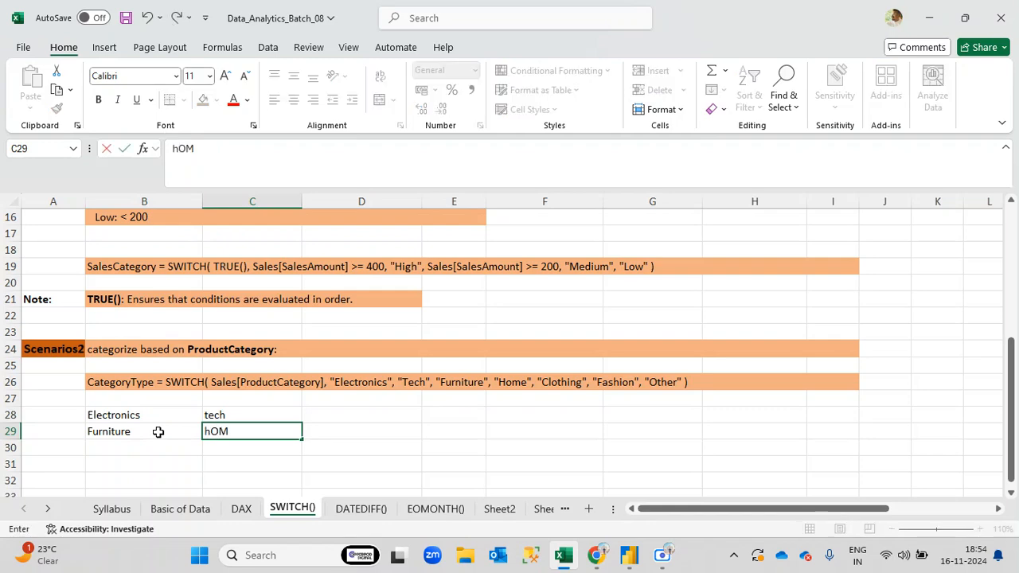
{"action": "key", "text": "BackSpace"}
{"action": "key", "text": "BackSpace"}
{"action": "key", "text": "BackSpace"}
{"action": "key", "text": "BackSpace"}
{"action": "type", "text": "Home"}
Add the third category mapping, entering "Clothing" in B30 and "Fashion" in C30
{"action": "left_click", "coordinate": [135, 446]}
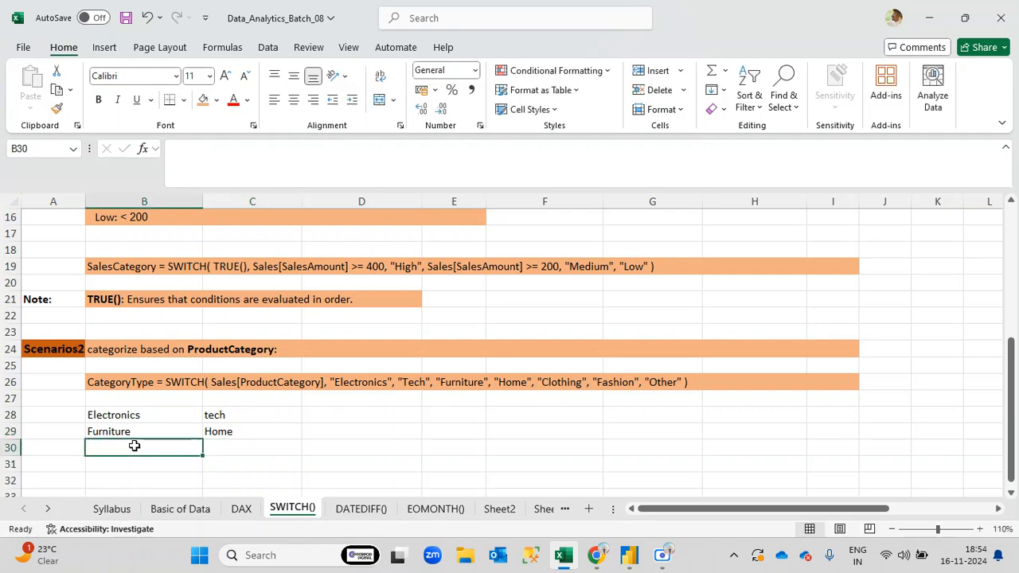
{"action": "type", "text": "loth"}
{"action": "key", "text": "BackSpace"}
{"action": "key", "text": "BackSpace"}
{"action": "key", "text": "BackSpace"}
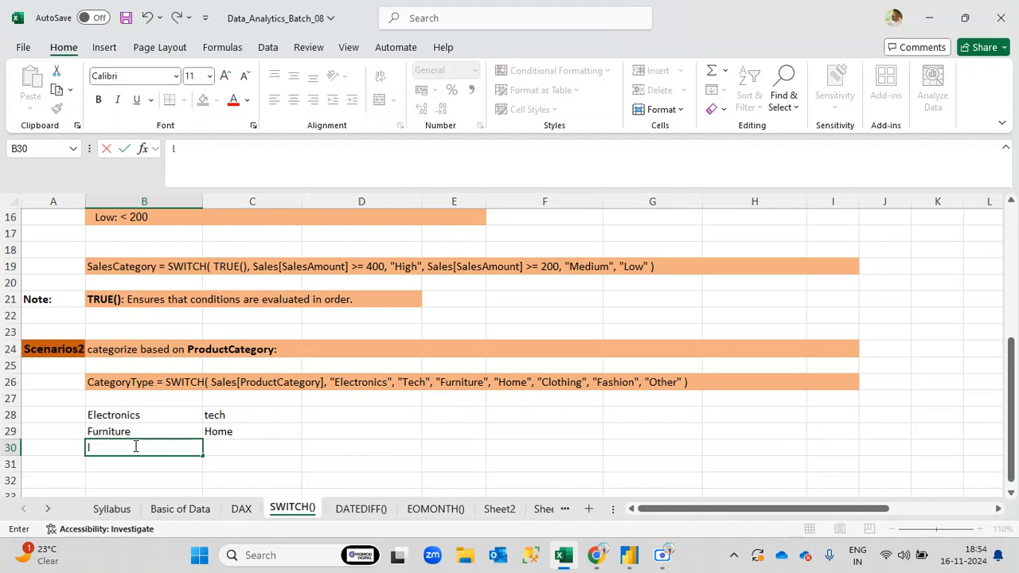
{"action": "type", "text": "Cl"}
{"action": "type", "text": "o"}
{"action": "key", "text": "BackSpace"}
{"action": "type", "text": "lothing"}
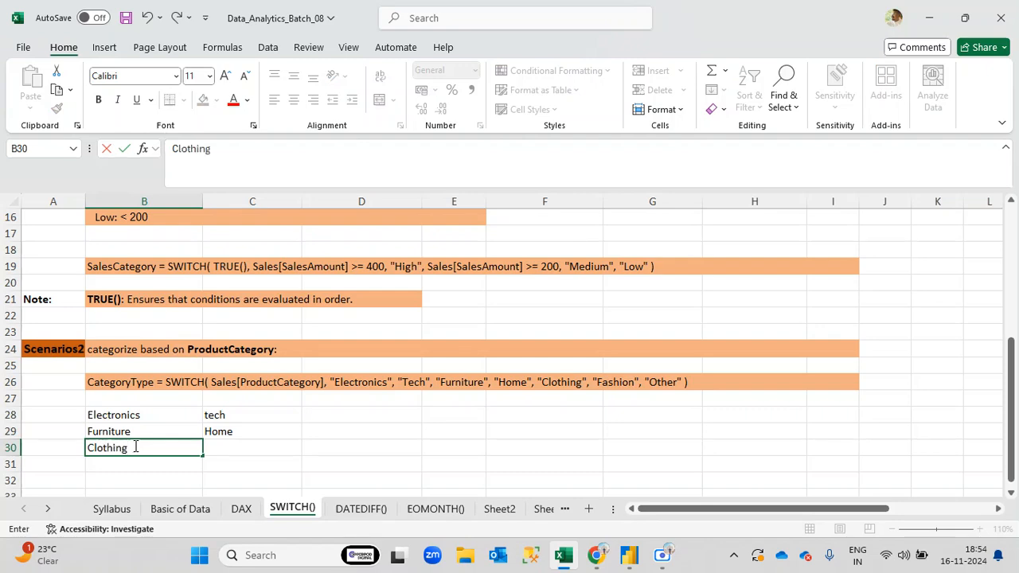
{"action": "key", "text": "Tab"}
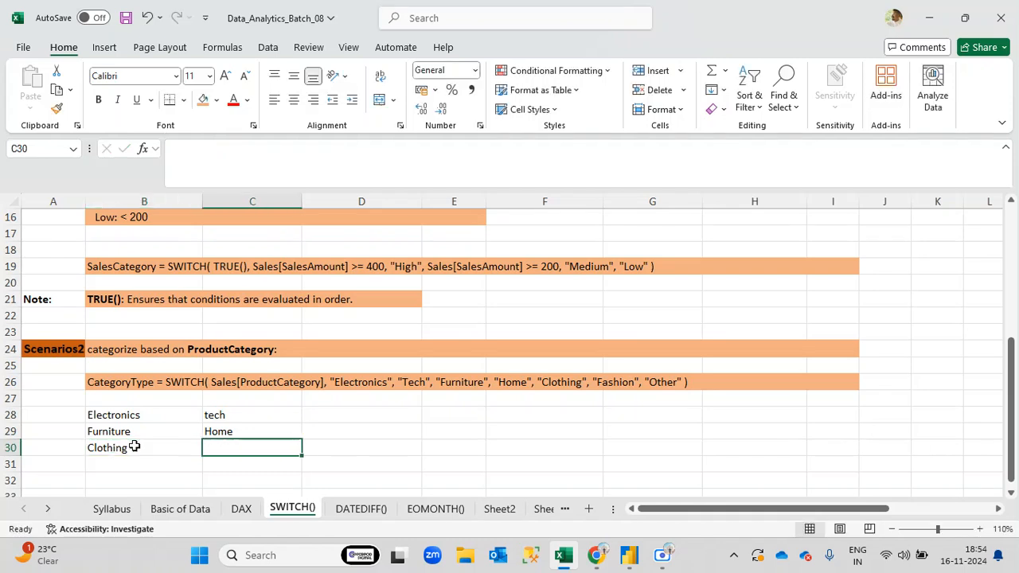
{"action": "type", "text": "Fashion"}
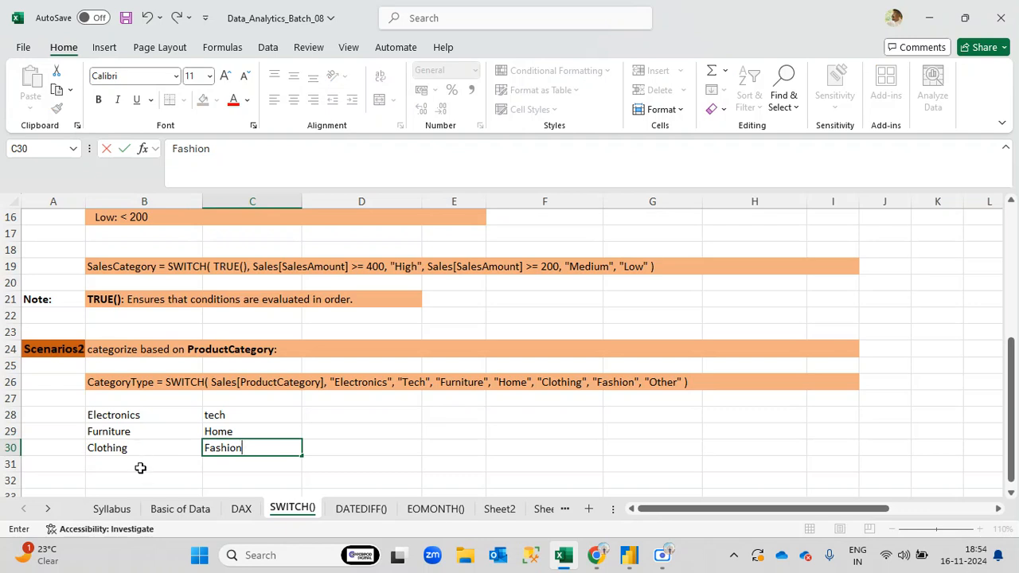
Add the fallback mapping, entering "else" in B31 and "others" in C31
{"action": "left_click", "coordinate": [141, 465]}
{"action": "type", "text": "els"}
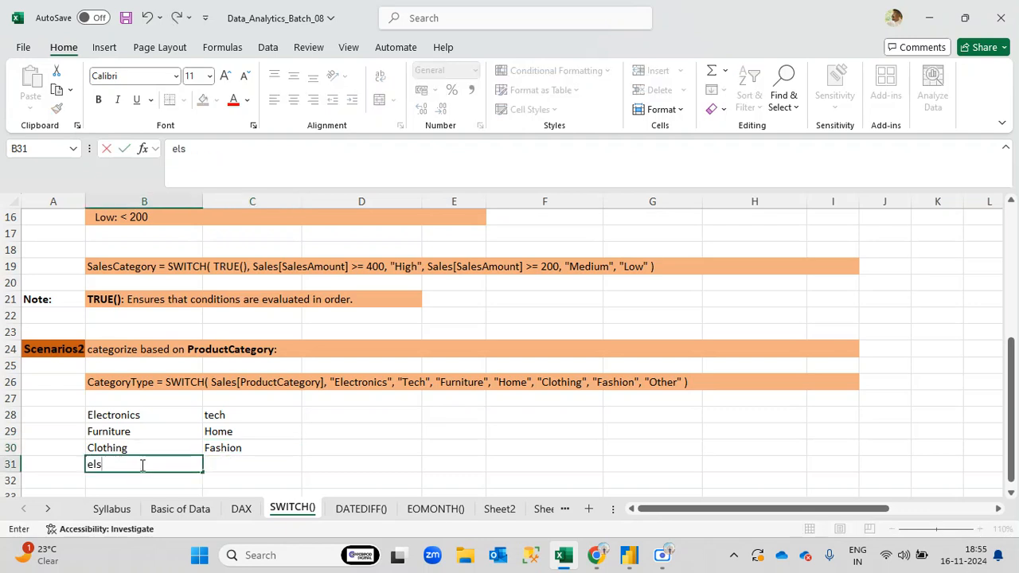
{"action": "type", "text": "i"}
{"action": "key", "text": "BackSpace"}
{"action": "key", "text": "Tab"}
{"action": "type", "text": "o"}
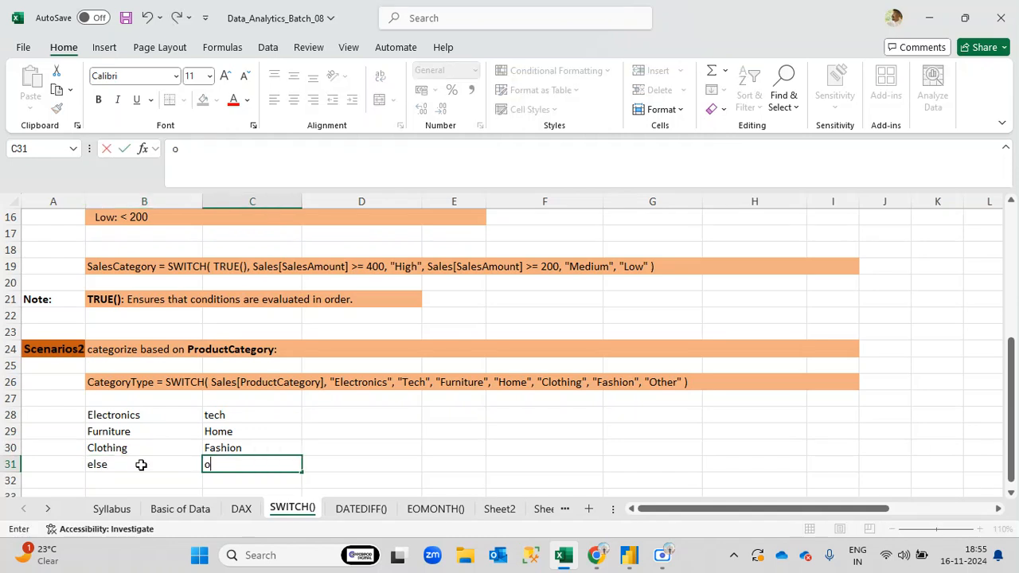
{"action": "type", "text": "thers"}
{"action": "key", "text": "Tab"}
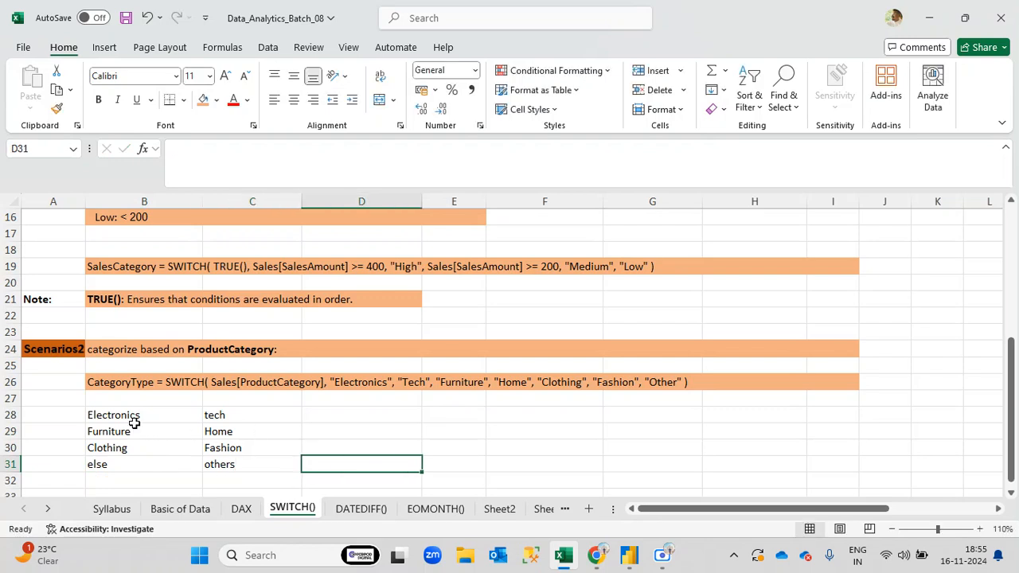
Fill the mapping range B28:C31 with the same light orange as the notes above it
{"action": "left_click_drag", "start_coordinate": [134, 420], "coordinate": [231, 464]}
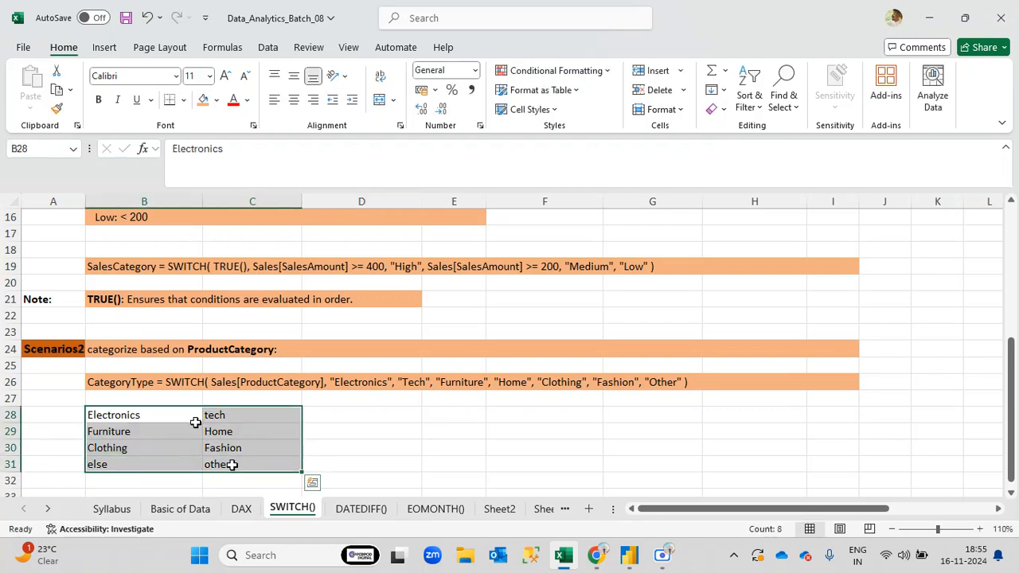
{"action": "left_click", "coordinate": [217, 101]}
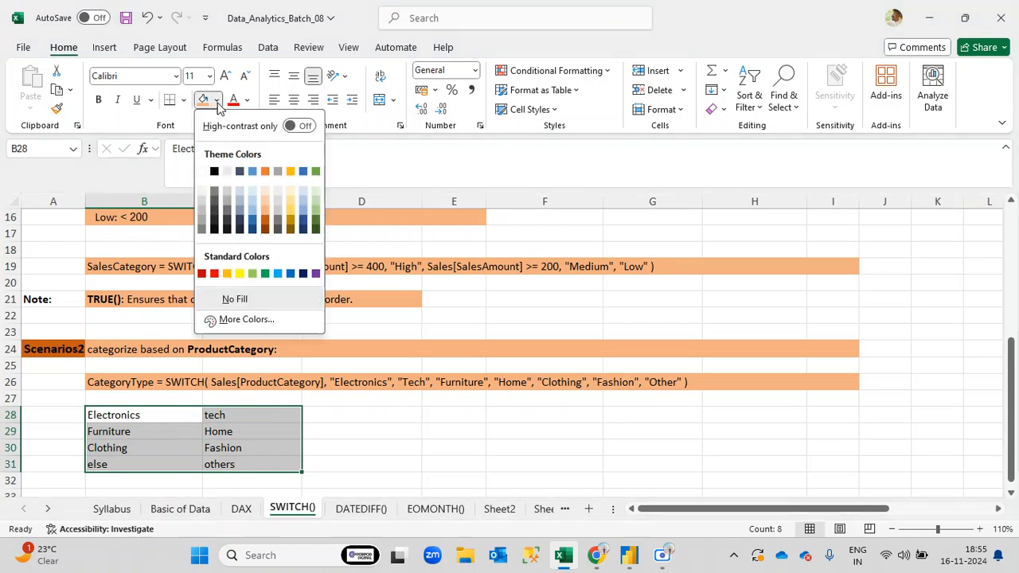
{"action": "left_click", "coordinate": [270, 209]}
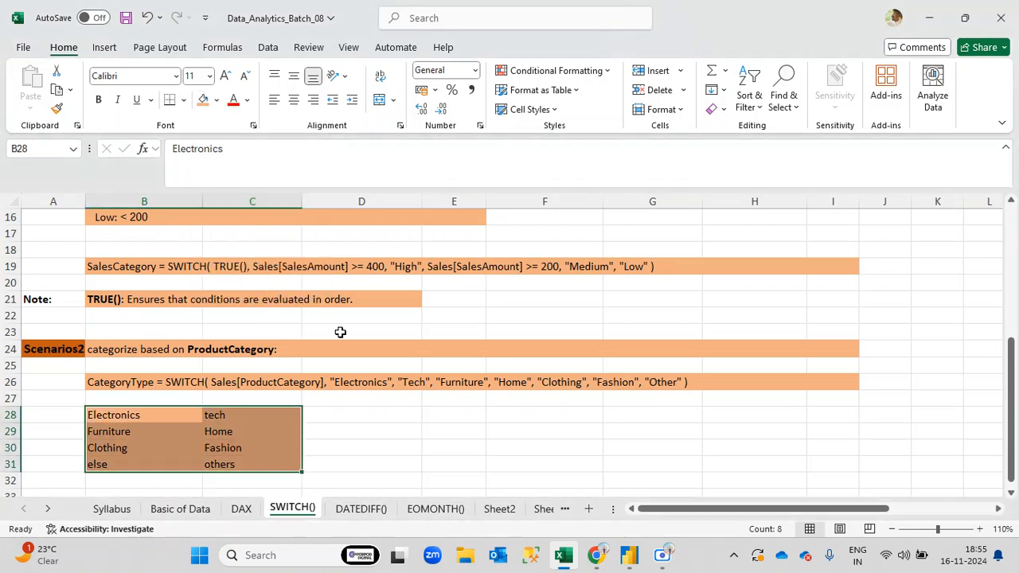
{"action": "left_click", "coordinate": [379, 421]}
Review the category mappings in B28:C31, first row by row and then as a complete block
{"action": "left_click", "coordinate": [195, 415]}
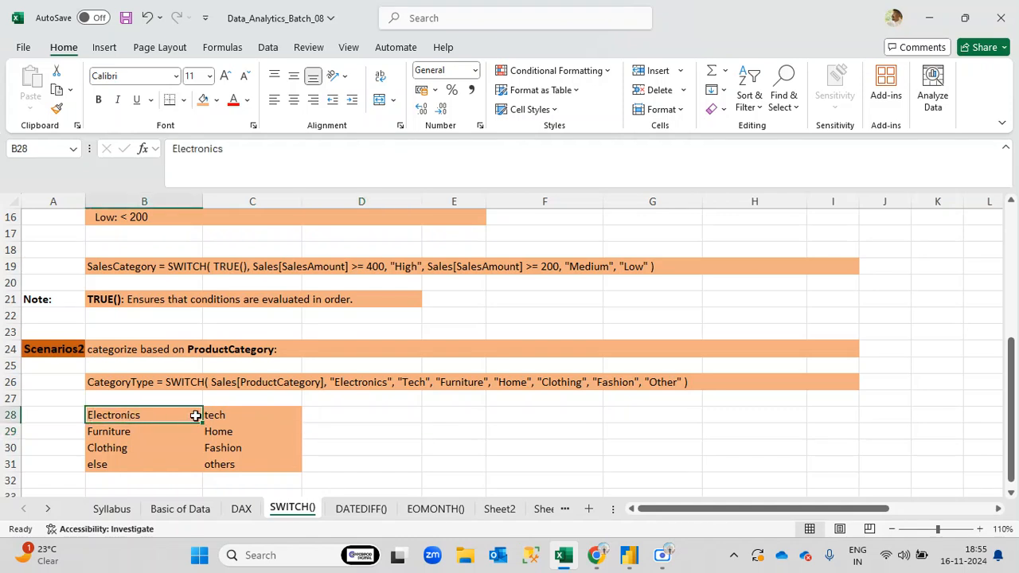
{"action": "mouse_move", "coordinate": [196, 415]}
{"action": "left_mouse_down"}
{"action": "mouse_move", "coordinate": [225, 414]}
{"action": "mouse_move", "coordinate": [211, 416]}
{"action": "left_mouse_up"}
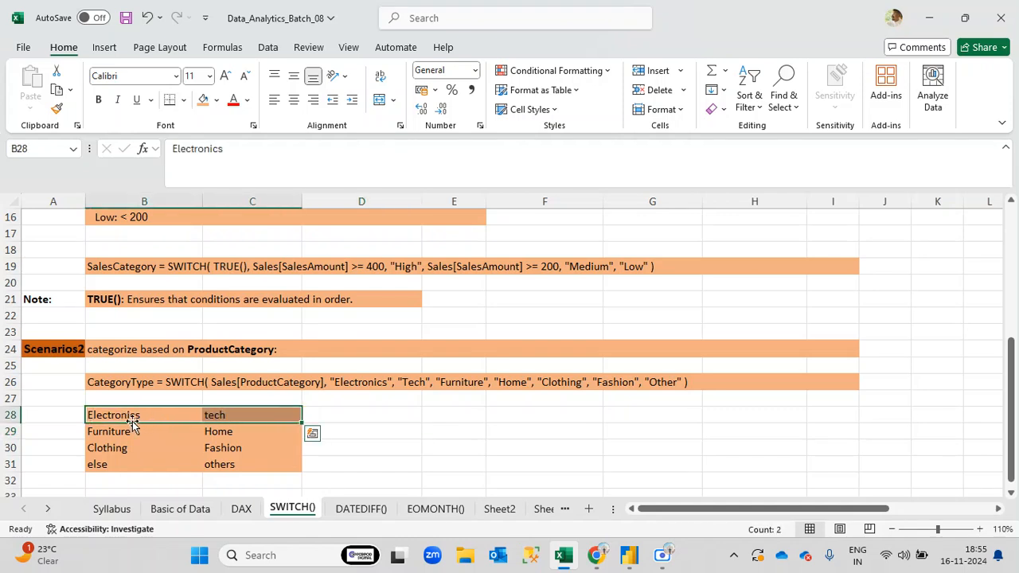
{"action": "left_click_drag", "start_coordinate": [127, 430], "coordinate": [211, 430]}
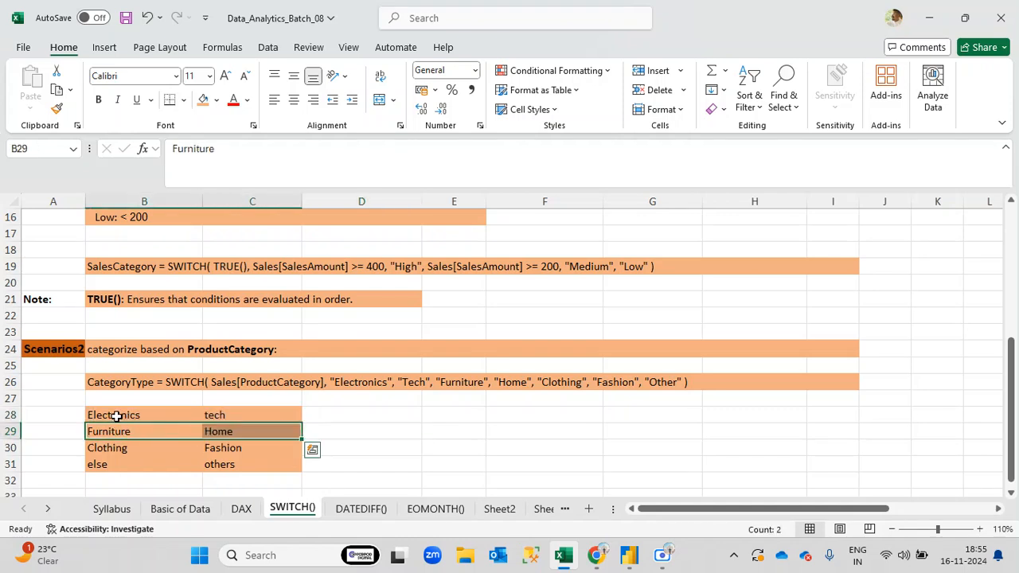
{"action": "left_click_drag", "start_coordinate": [116, 416], "coordinate": [222, 450]}
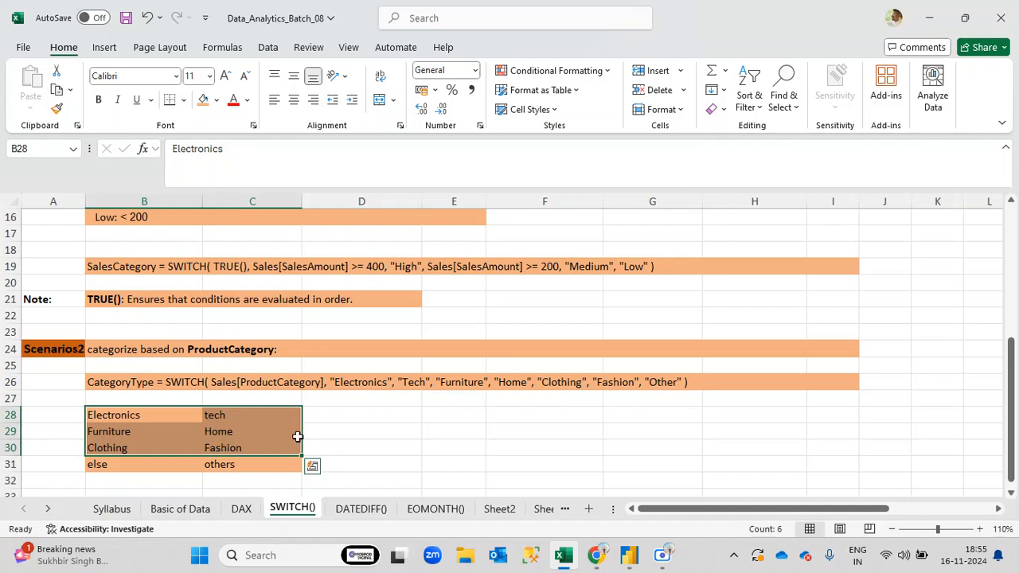
{"action": "left_click", "coordinate": [370, 428]}
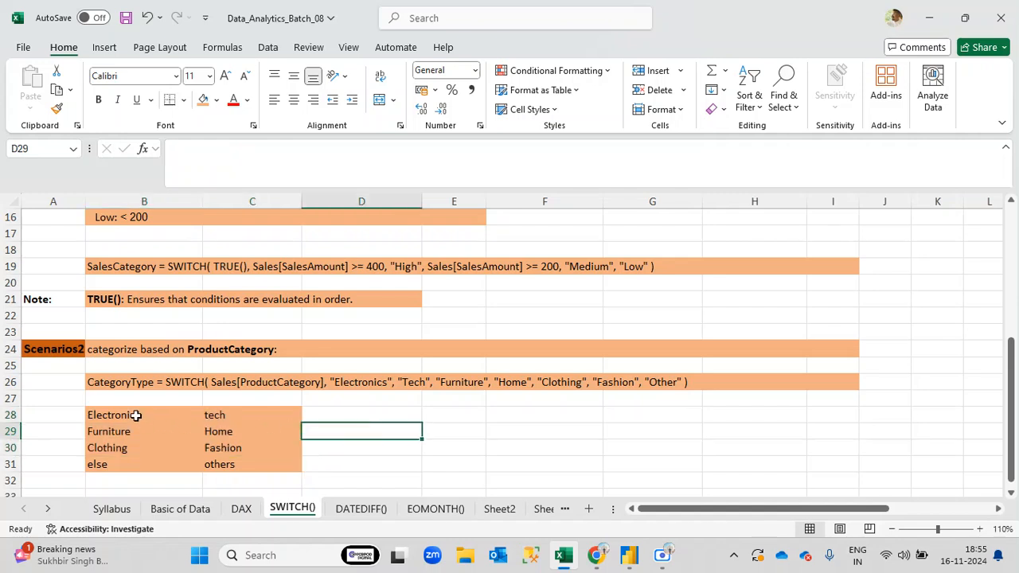
{"action": "left_click_drag", "start_coordinate": [136, 415], "coordinate": [254, 461]}
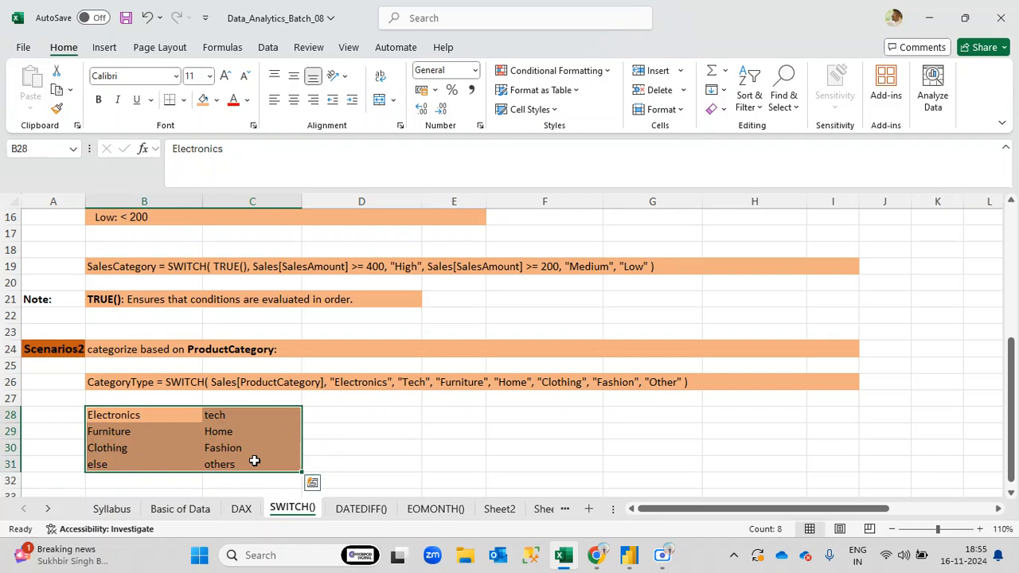
{"action": "left_click", "coordinate": [375, 436]}
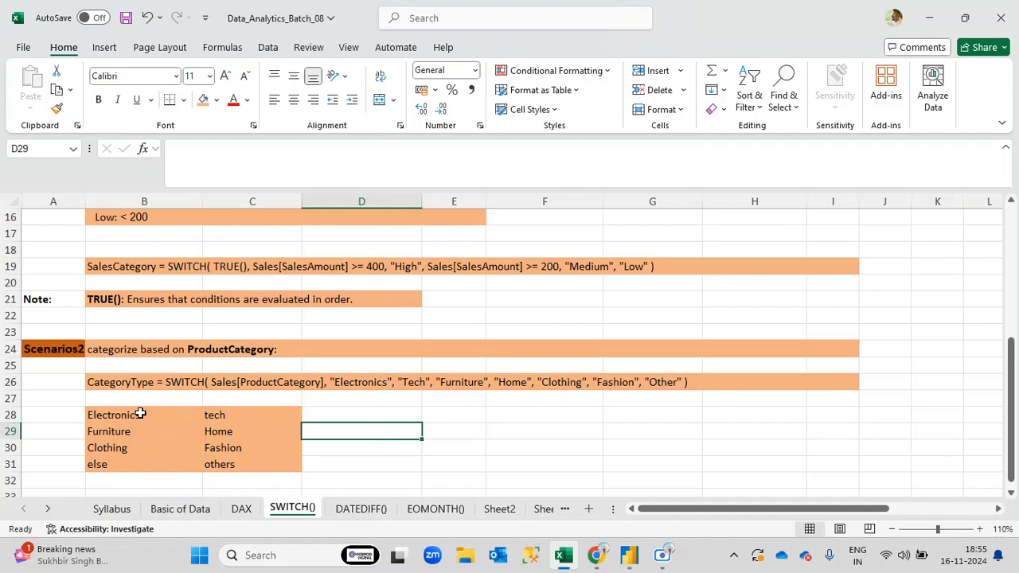
{"action": "left_click_drag", "start_coordinate": [141, 414], "coordinate": [257, 464]}
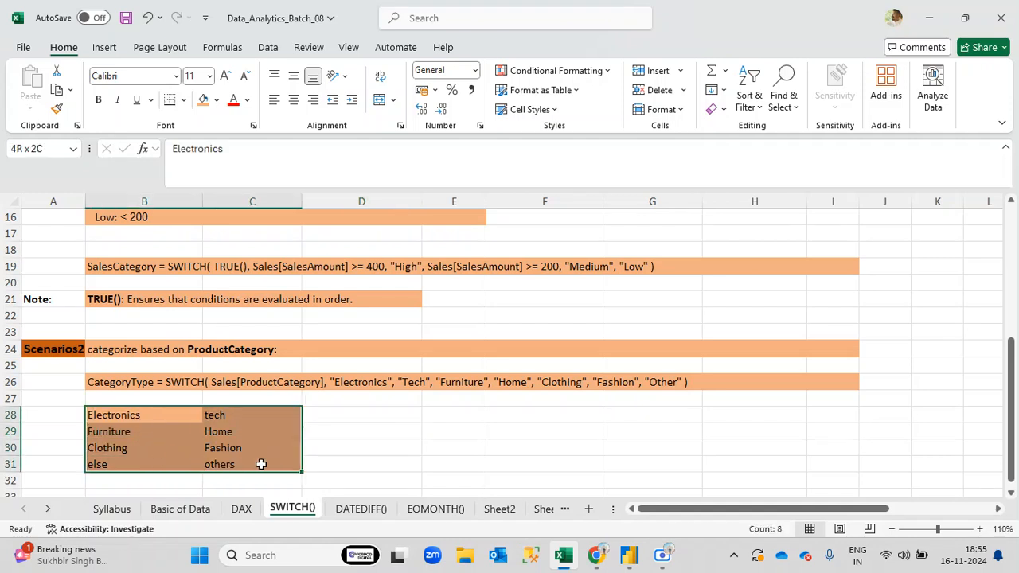
{"action": "left_click", "coordinate": [386, 444]}
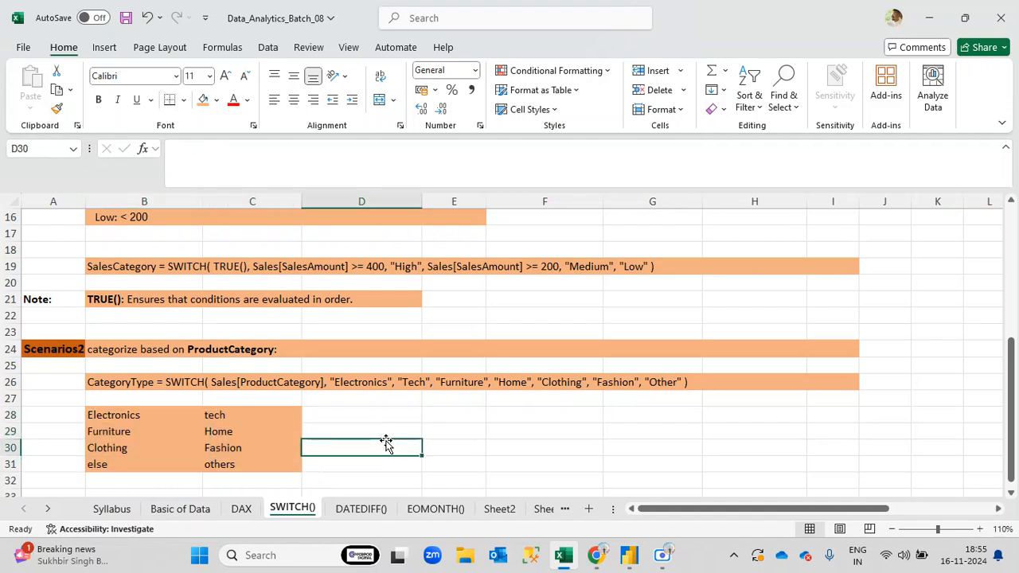
{"action": "left_click_drag", "start_coordinate": [129, 415], "coordinate": [244, 468]}
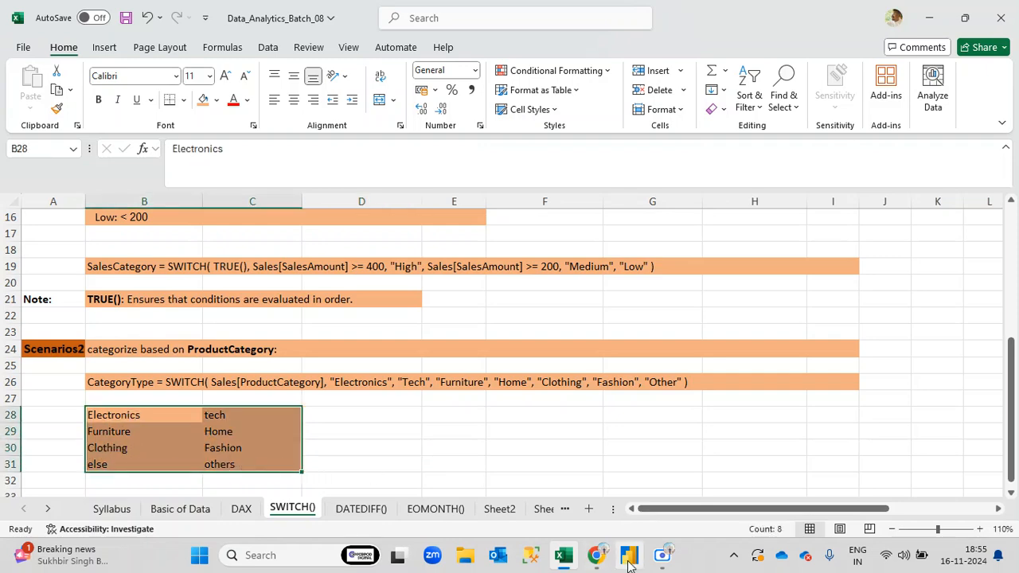
Compare the noted mappings with the ProductCategory column in Power BI's Sales_Detail table, then go back to the Excel workbook
{"action": "mouse_move", "coordinate": [629, 556]}
{"action": "left_click", "coordinate": [593, 482]}
{"action": "left_click", "coordinate": [132, 159]}
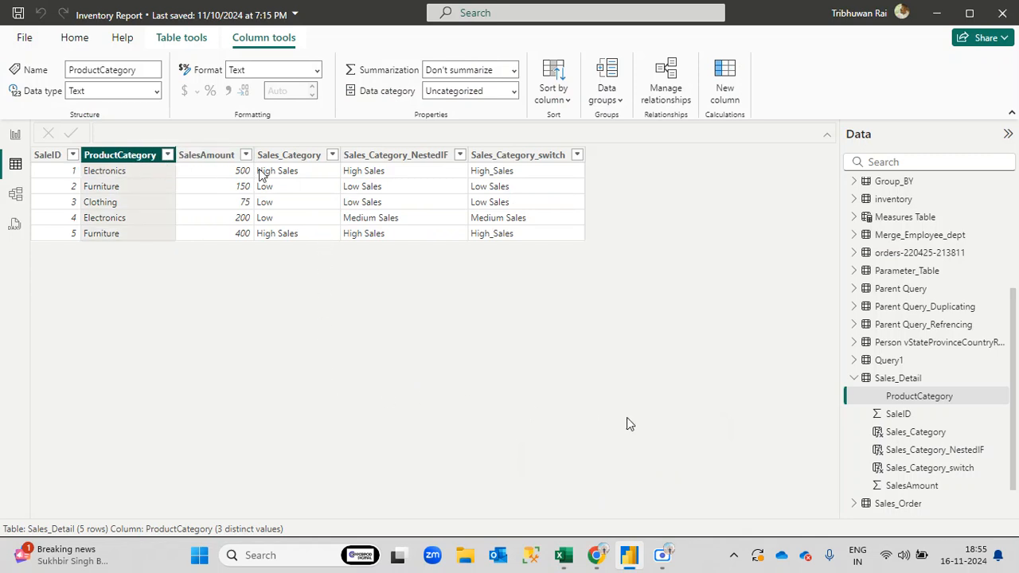
{"action": "mouse_move", "coordinate": [567, 556]}
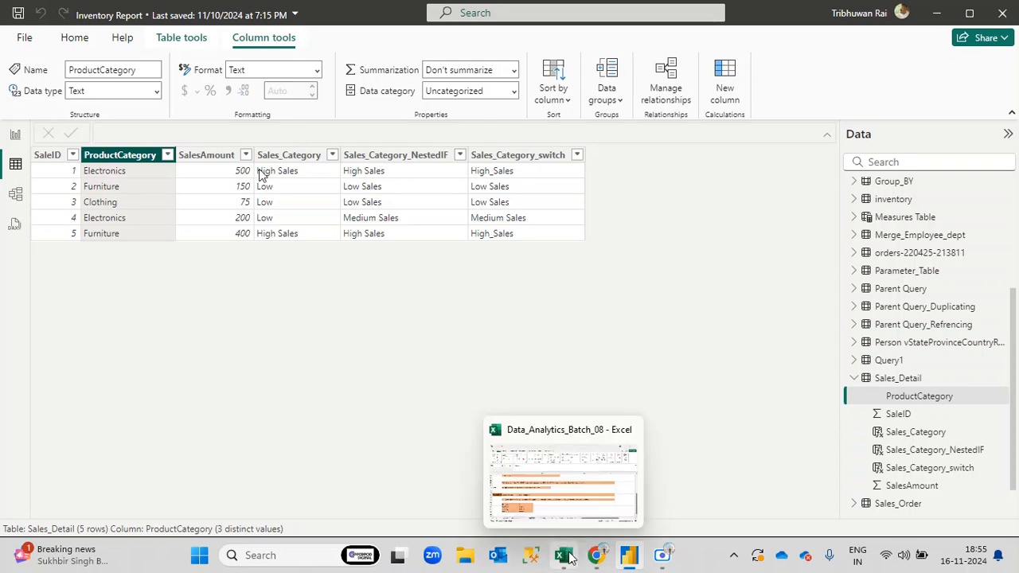
{"action": "left_click", "coordinate": [535, 484]}
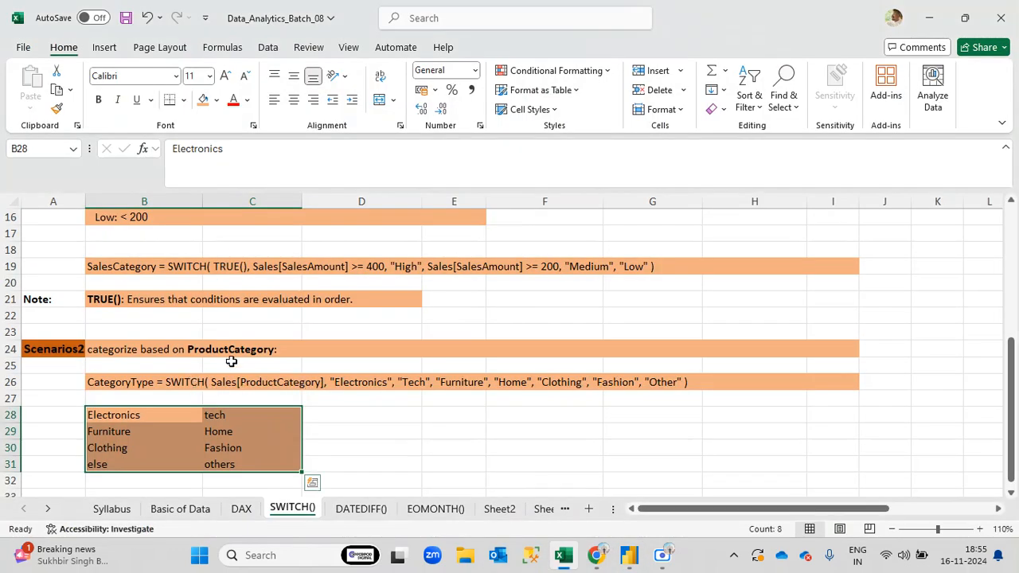
Read the IF and SWITCH entries under Logical Functions on the DAX sheet
{"action": "scroll", "coordinate": [239, 359], "scroll_direction": "up", "scroll_amount": 5}
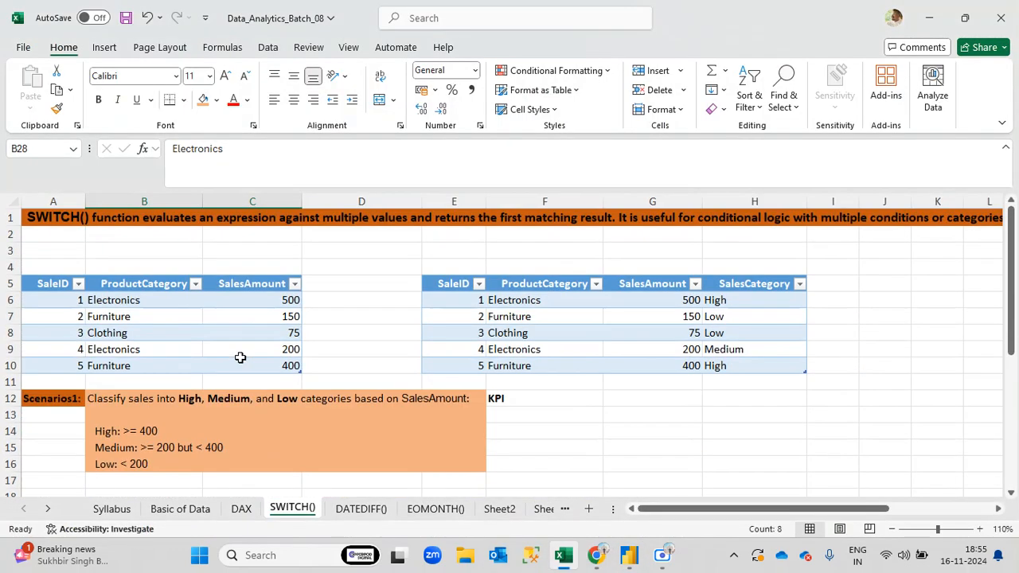
{"action": "left_click", "coordinate": [237, 511]}
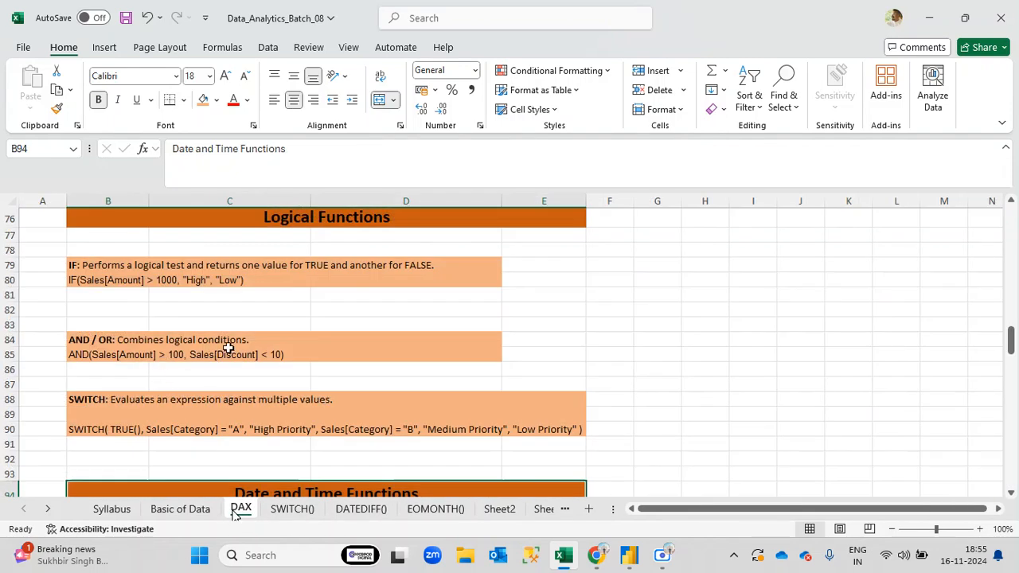
{"action": "left_click", "coordinate": [294, 213]}
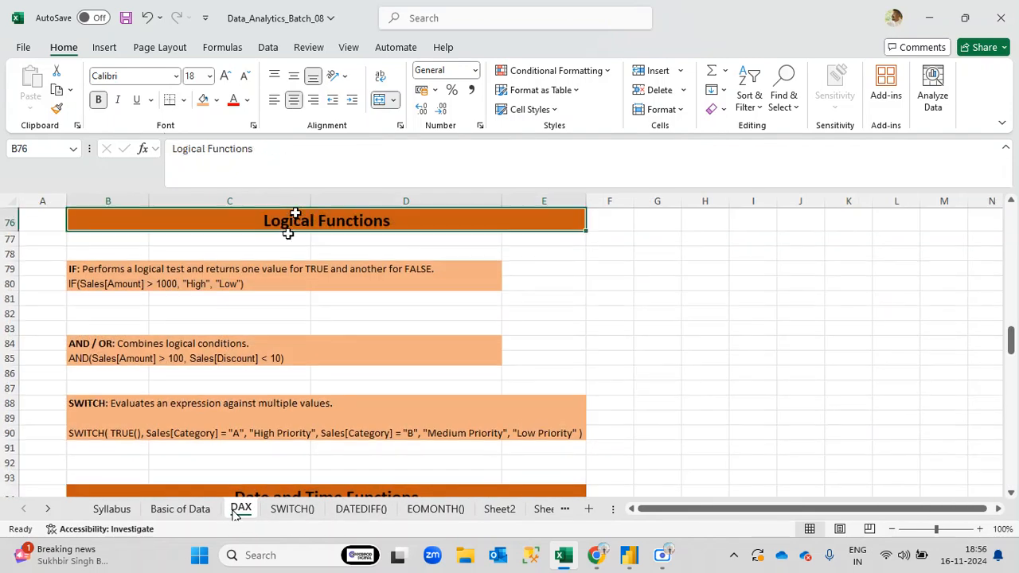
{"action": "left_click_drag", "start_coordinate": [118, 268], "coordinate": [354, 289]}
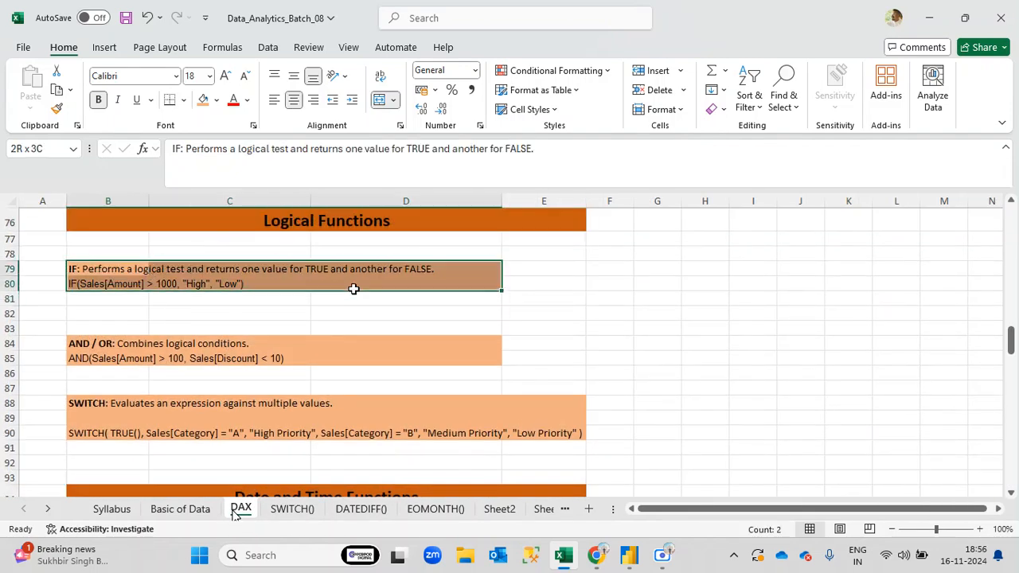
{"action": "scroll", "coordinate": [291, 370], "scroll_direction": "down", "scroll_amount": 1}
{"action": "left_click_drag", "start_coordinate": [119, 357], "coordinate": [527, 383]}
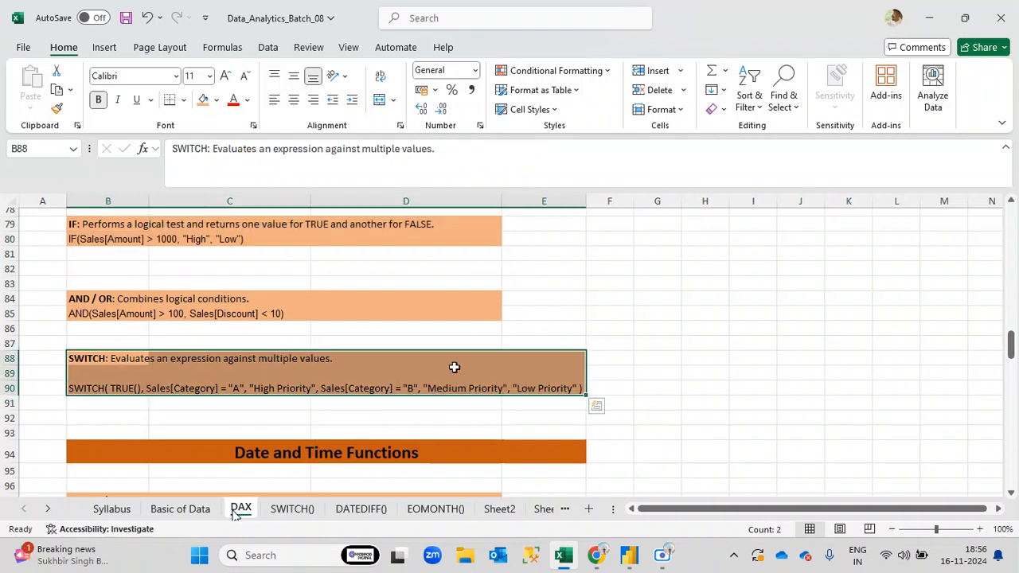
Read the AND / OR entry under Logical Functions on the DAX sheet, then switch to the Inventory Report in Power BI
{"action": "left_click_drag", "start_coordinate": [94, 301], "coordinate": [438, 313]}
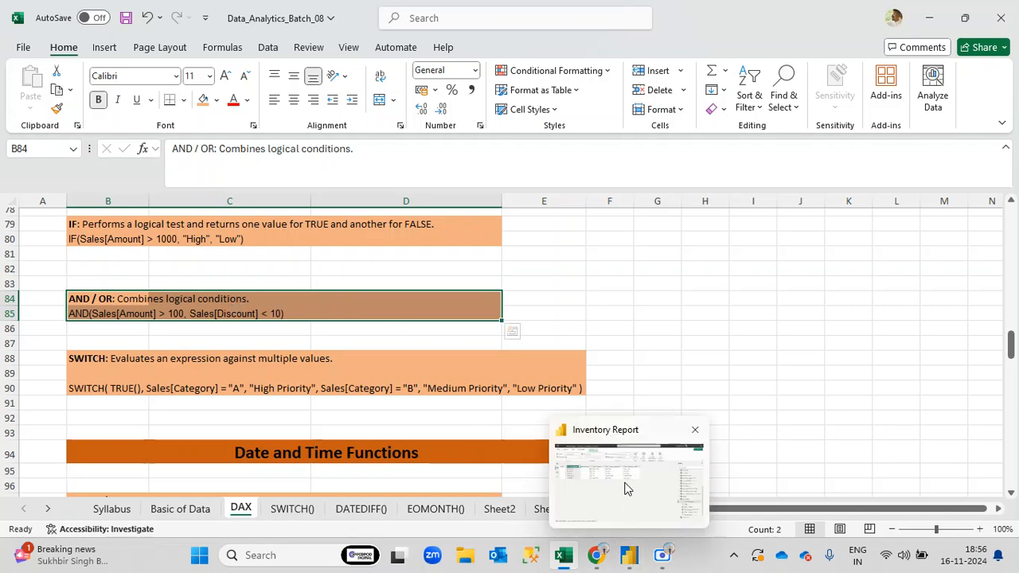
{"action": "left_click", "coordinate": [626, 550]}
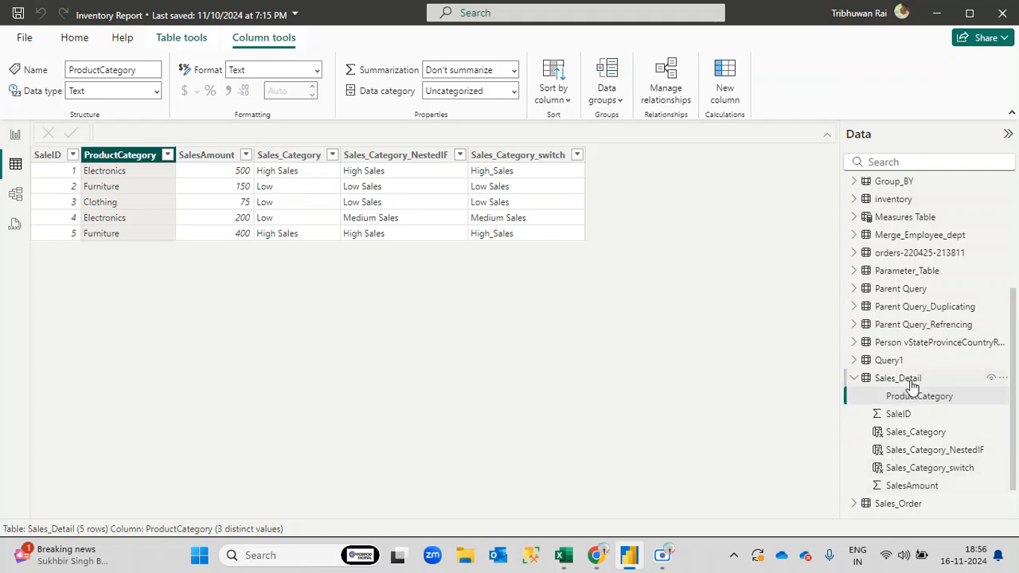
Add a calculated column named Status to the Sales_Detail table and begin its formula with the OR function
{"action": "left_click", "coordinate": [1004, 378]}
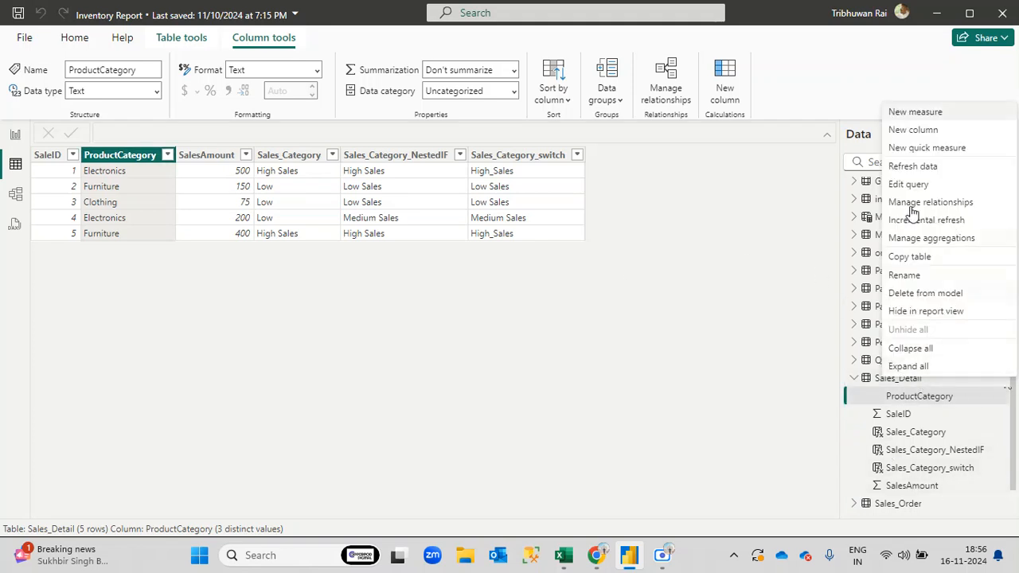
{"action": "left_click", "coordinate": [916, 132]}
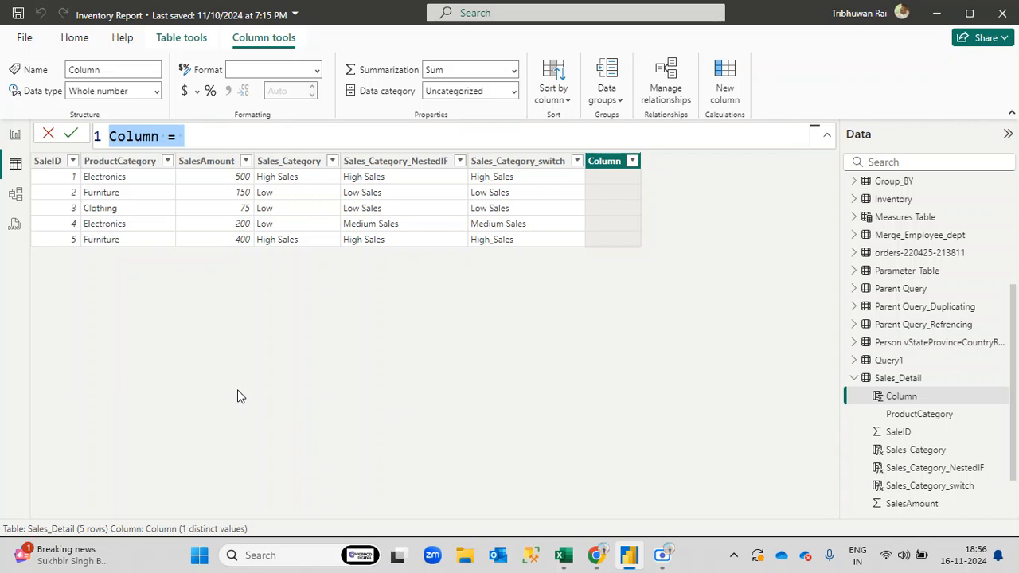
{"action": "type", "text": "Stat"}
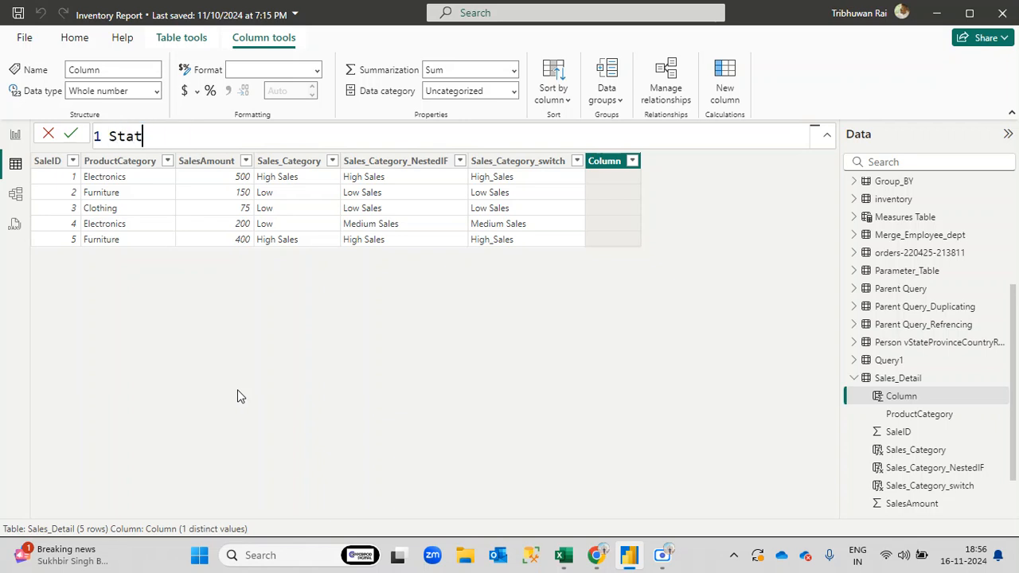
{"action": "type", "text": "us = OR(Produ"}
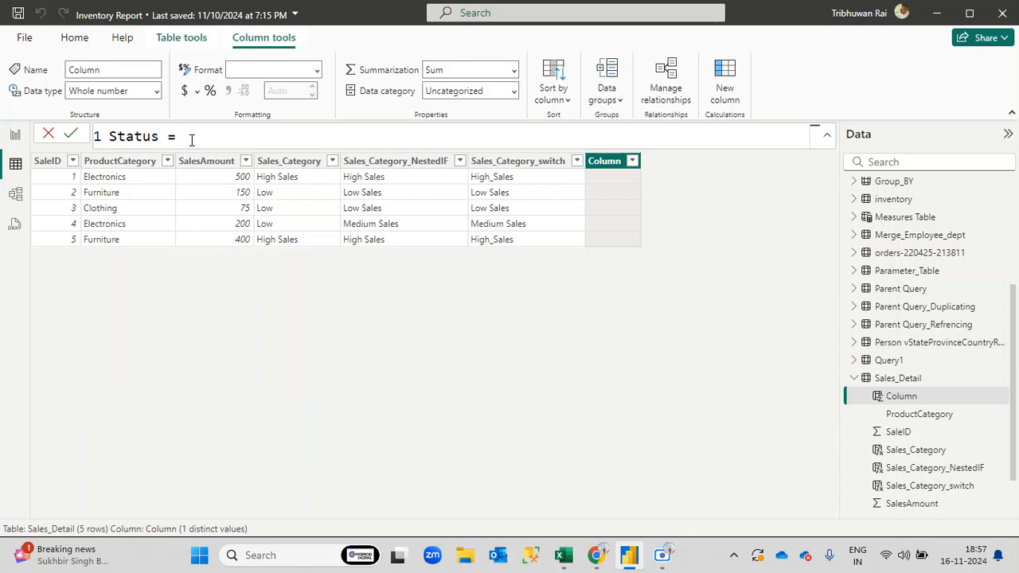
{"action": "type", "text": "OR"}
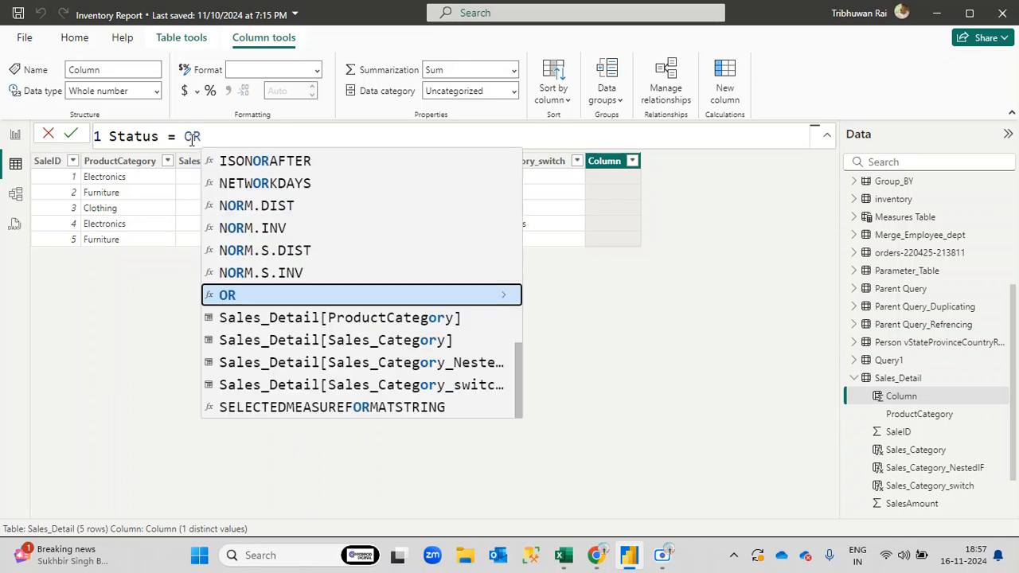
{"action": "type", "text": "("}
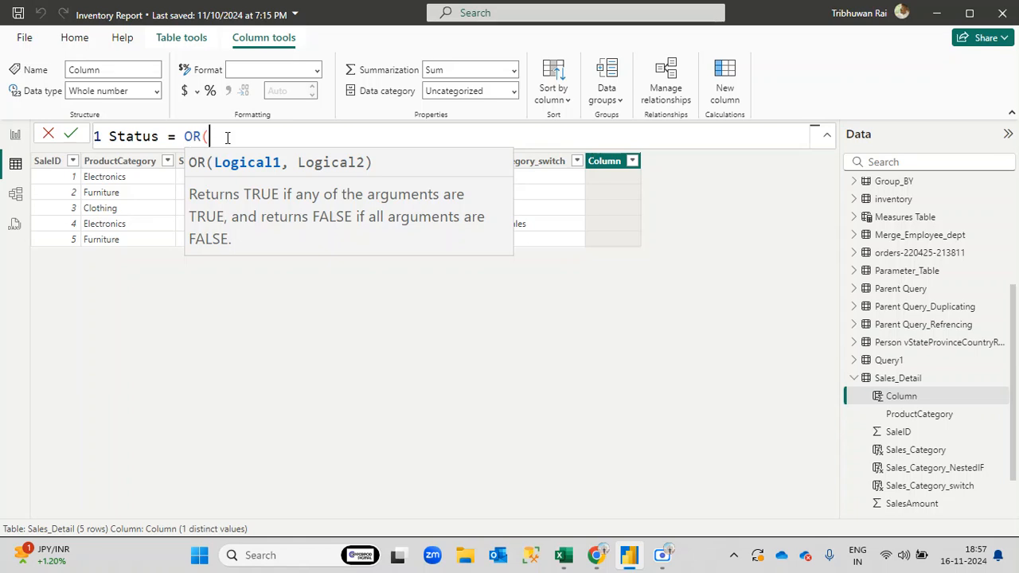
Enter Sales_Detail[ProductCategory]="Electronics" as the first condition of the OR function
{"action": "type", "text": "Produ"}
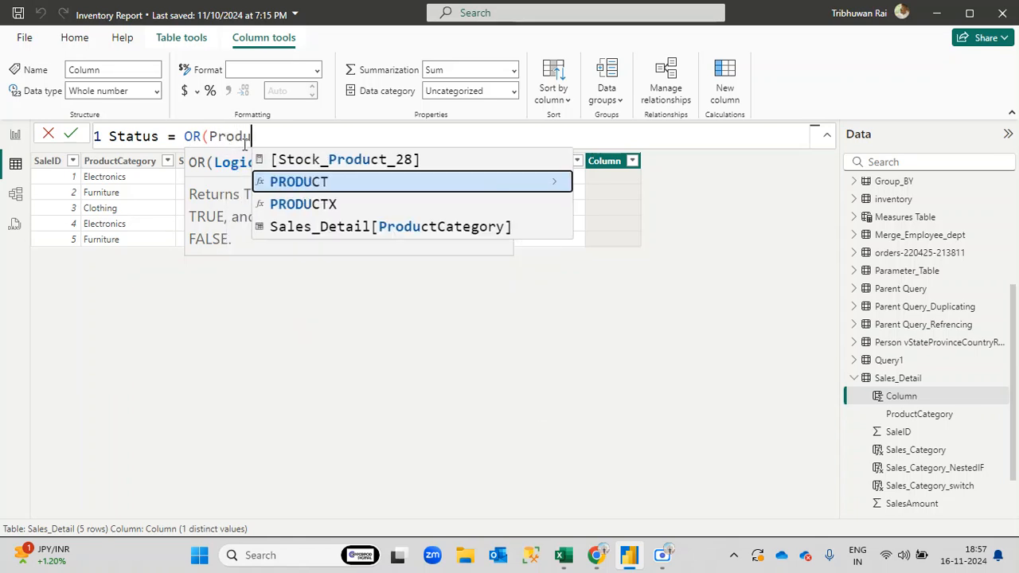
{"action": "left_click", "coordinate": [336, 229]}
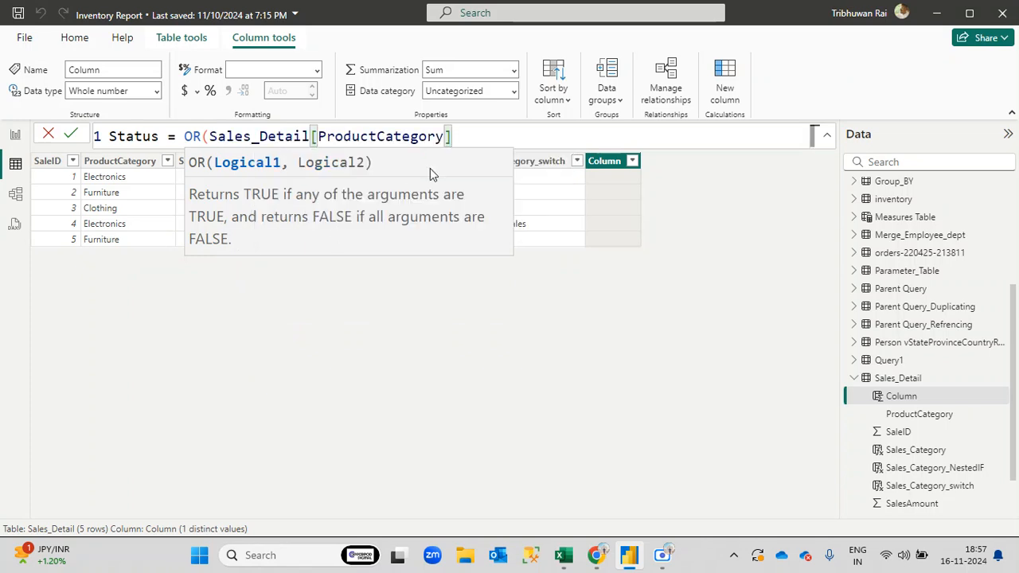
{"action": "type", "text": "=\"Electro"}
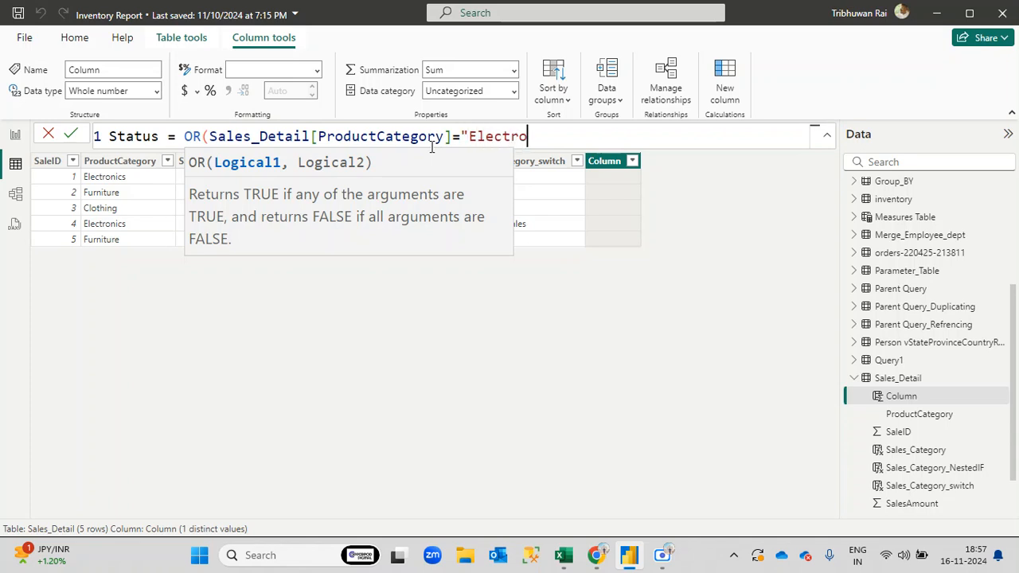
{"action": "type", "text": "nics\","}
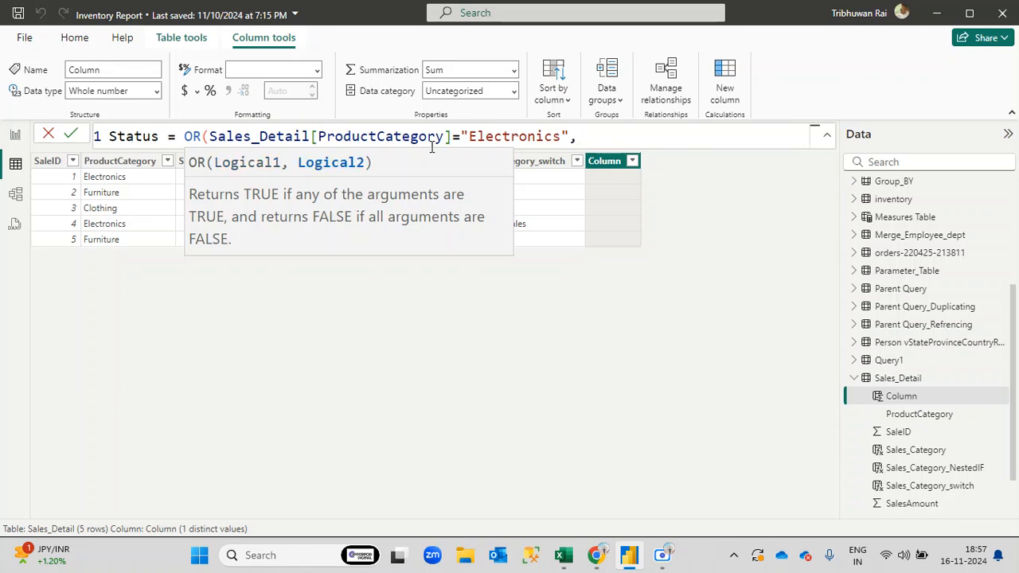
Enter Sales_Detail[ProductCategory]="Furniture" as the second OR condition and close the function
{"action": "type", "text": "Produc"}
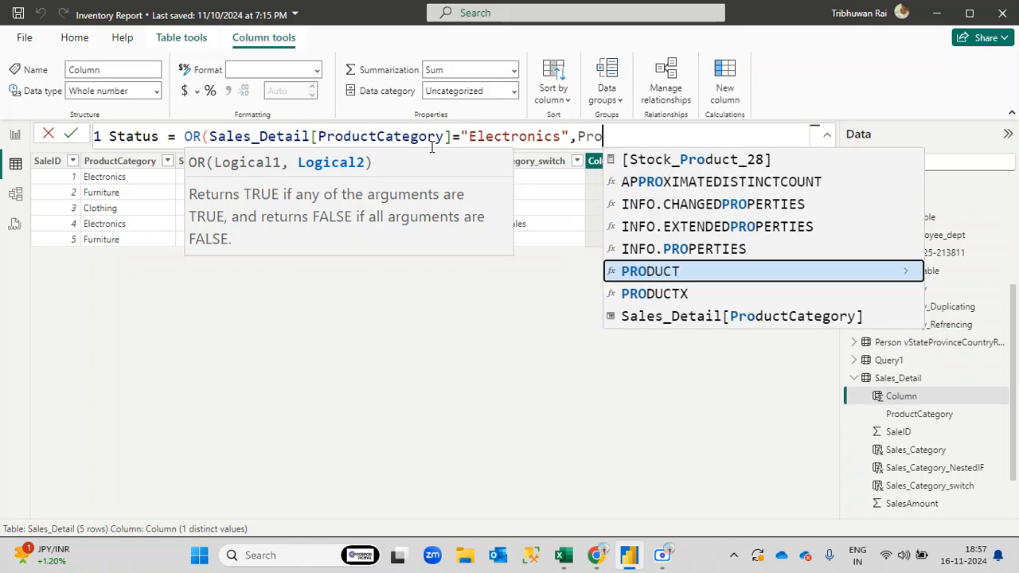
{"action": "type", "text": "t"}
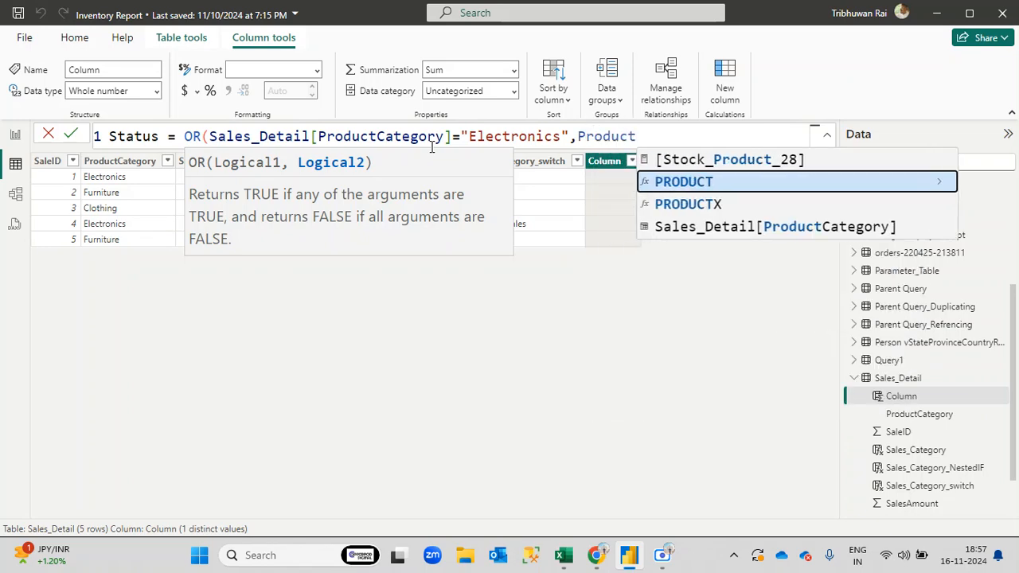
{"action": "left_click", "coordinate": [664, 229]}
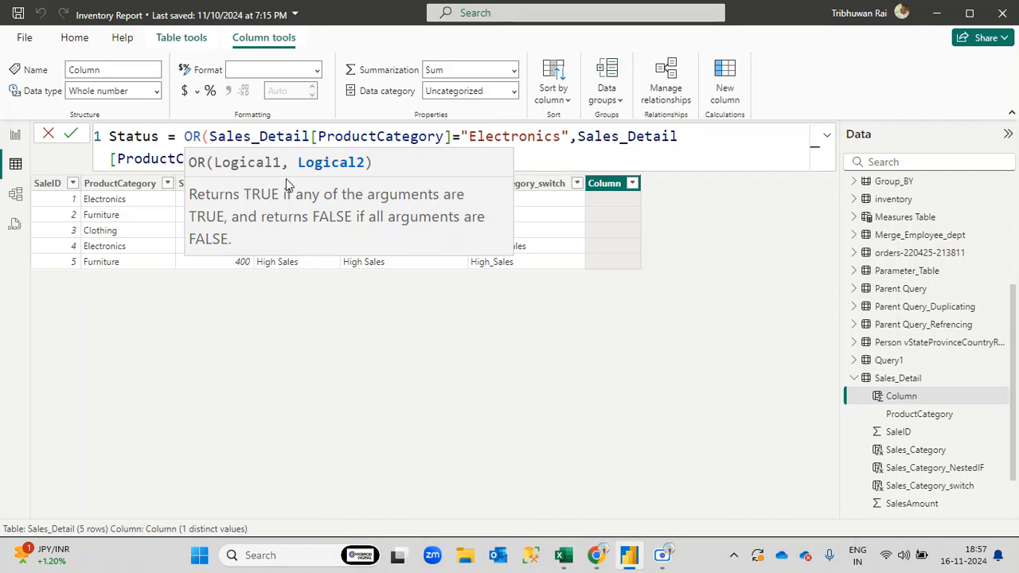
{"action": "left_click", "coordinate": [657, 136]}
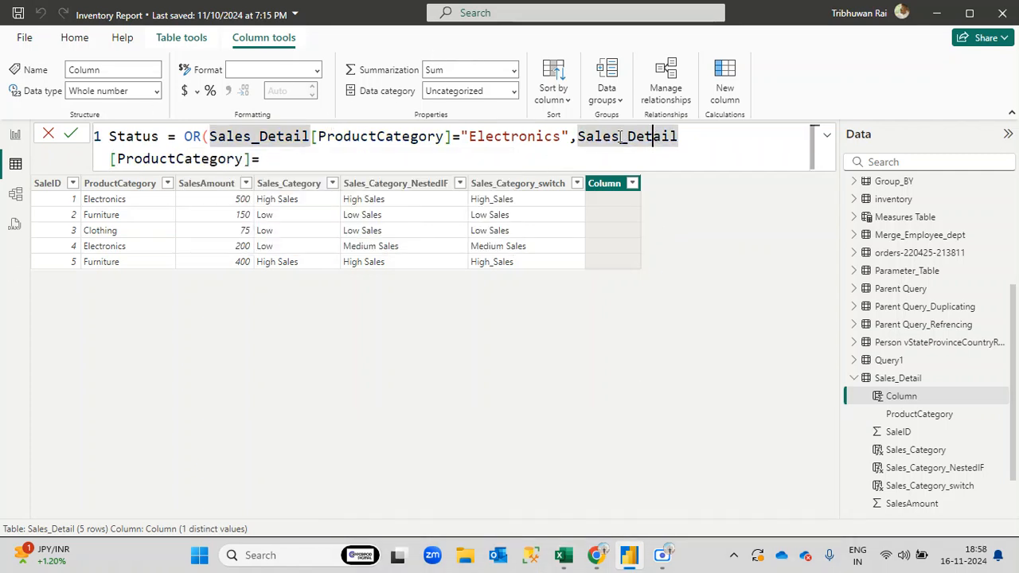
{"action": "left_click", "coordinate": [277, 161]}
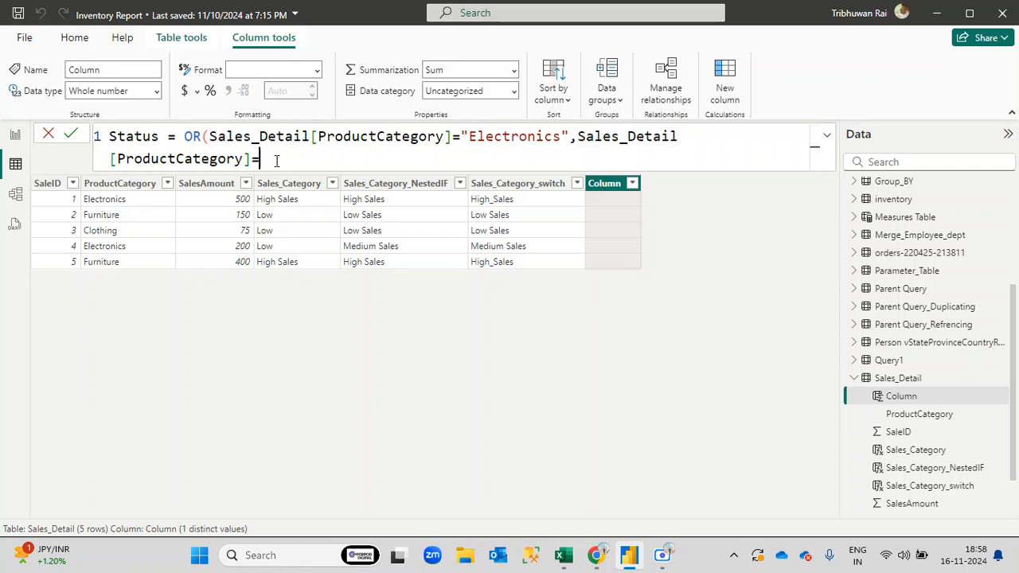
{"action": "type", "text": "\"Furnitu"}
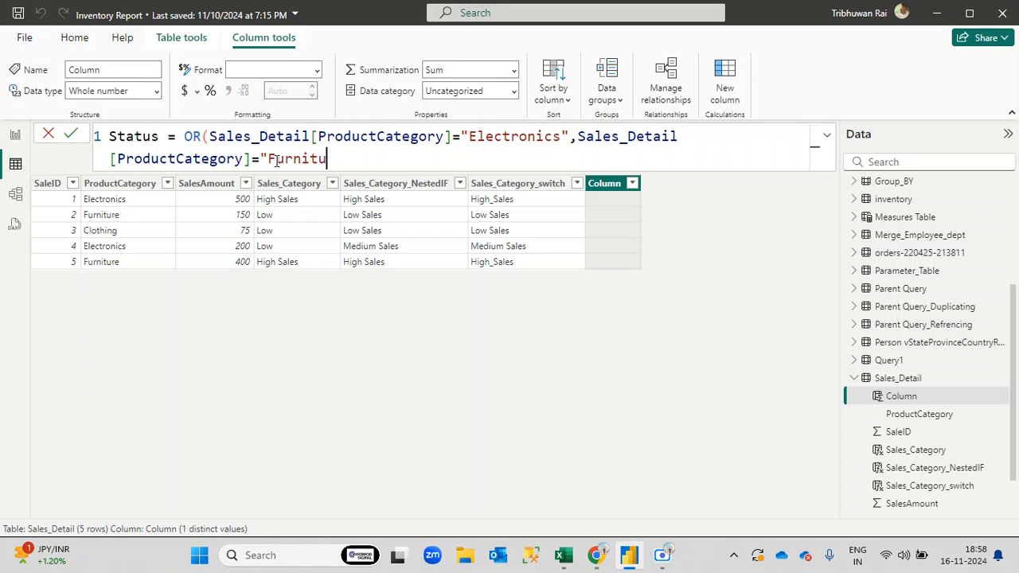
{"action": "type", "text": "re\")"}
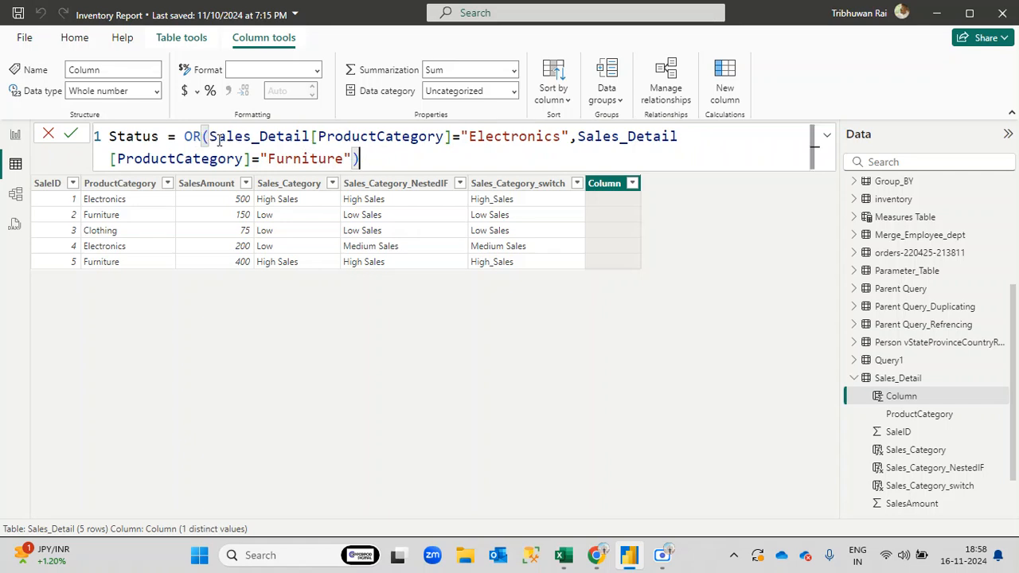
Review the Electronics and Furniture conditions in the OR formula, then commit the Status column
{"action": "left_click_drag", "start_coordinate": [210, 137], "coordinate": [563, 140]}
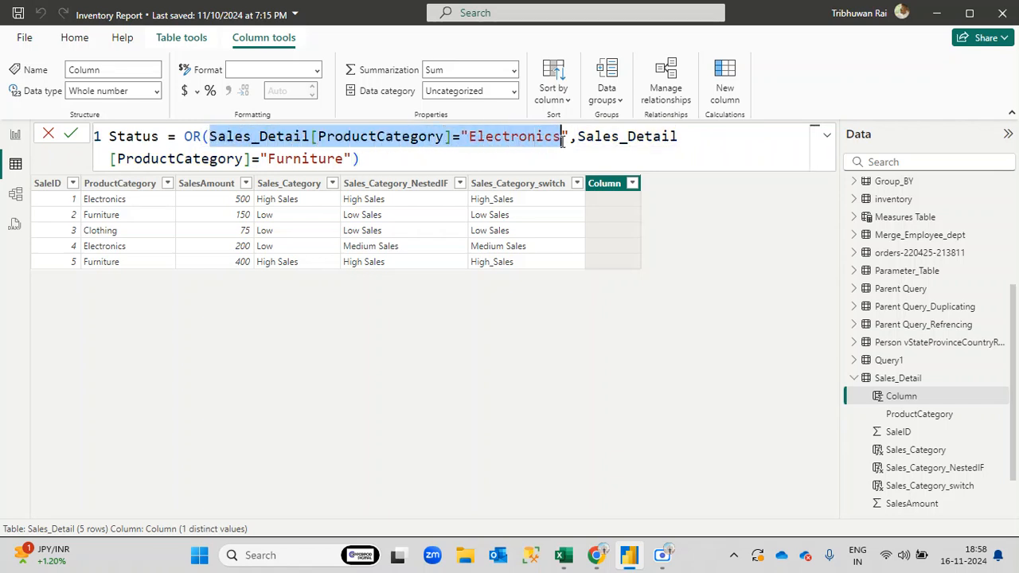
{"action": "left_click", "coordinate": [426, 138]}
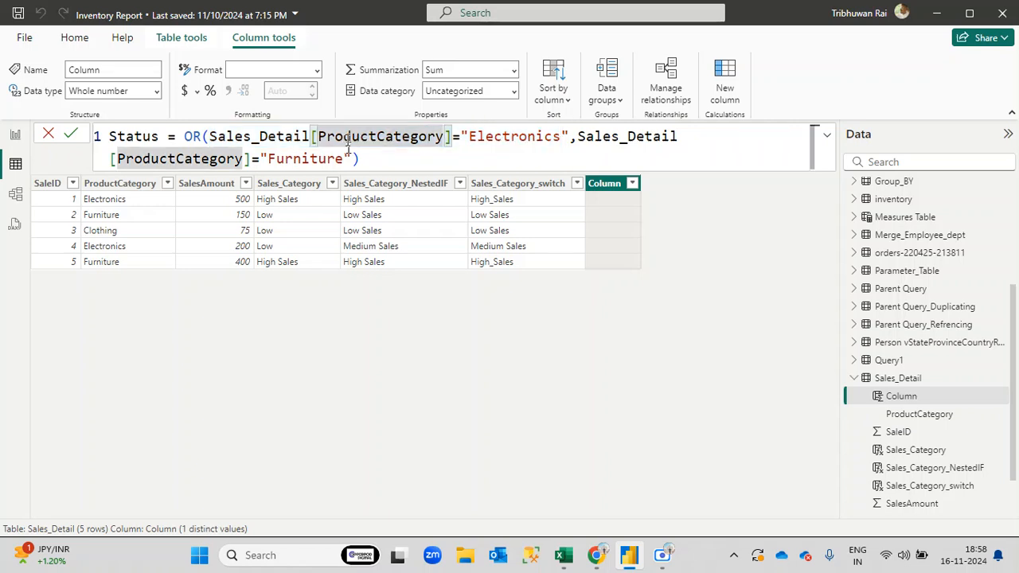
{"action": "left_click_drag", "start_coordinate": [318, 137], "coordinate": [446, 137]}
{"action": "double_click", "coordinate": [552, 136]}
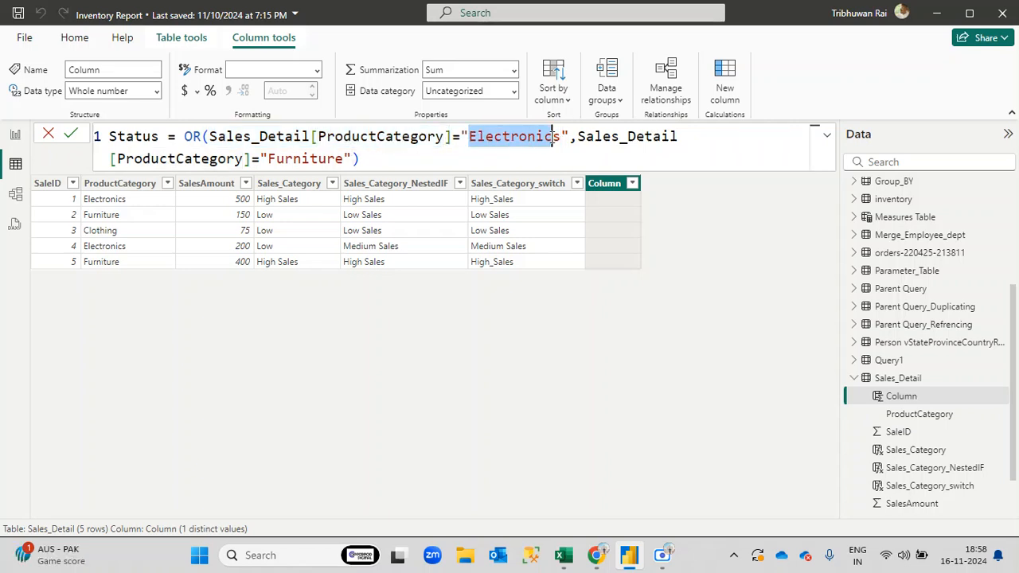
{"action": "left_click_drag", "start_coordinate": [552, 136], "coordinate": [563, 137]}
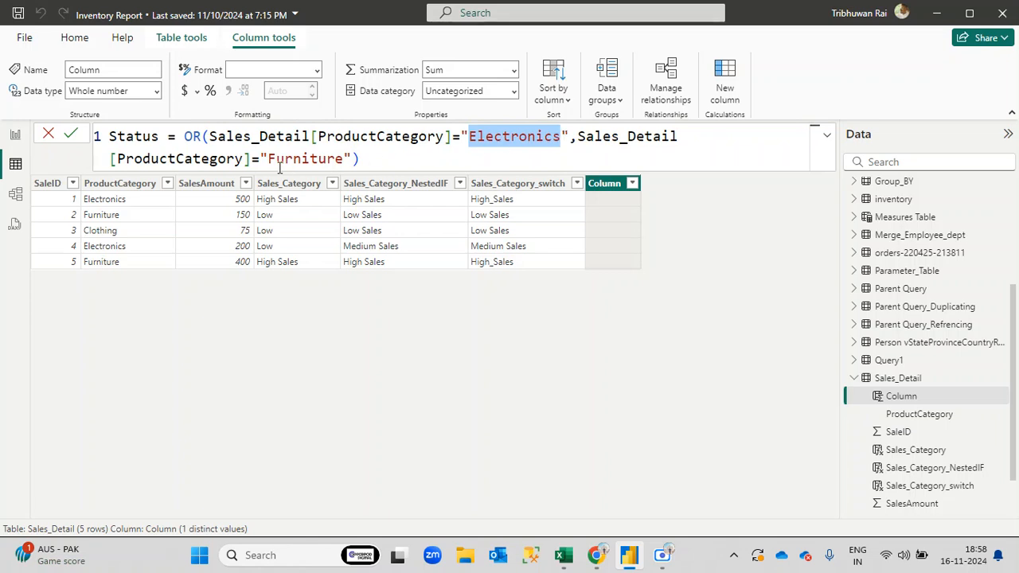
{"action": "left_click_drag", "start_coordinate": [269, 158], "coordinate": [185, 137]}
{"action": "left_click", "coordinate": [371, 157]}
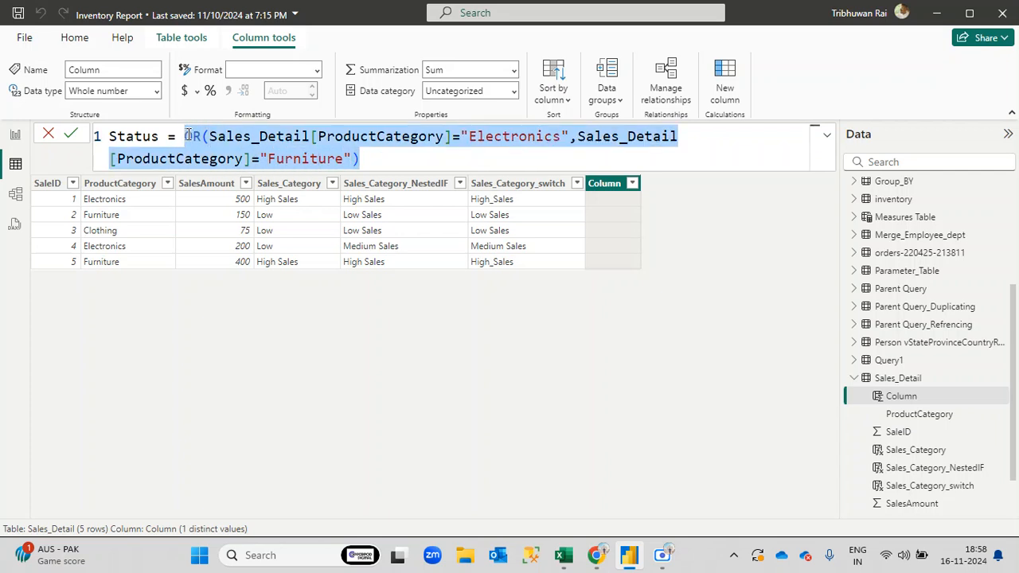
{"action": "left_click", "coordinate": [371, 161]}
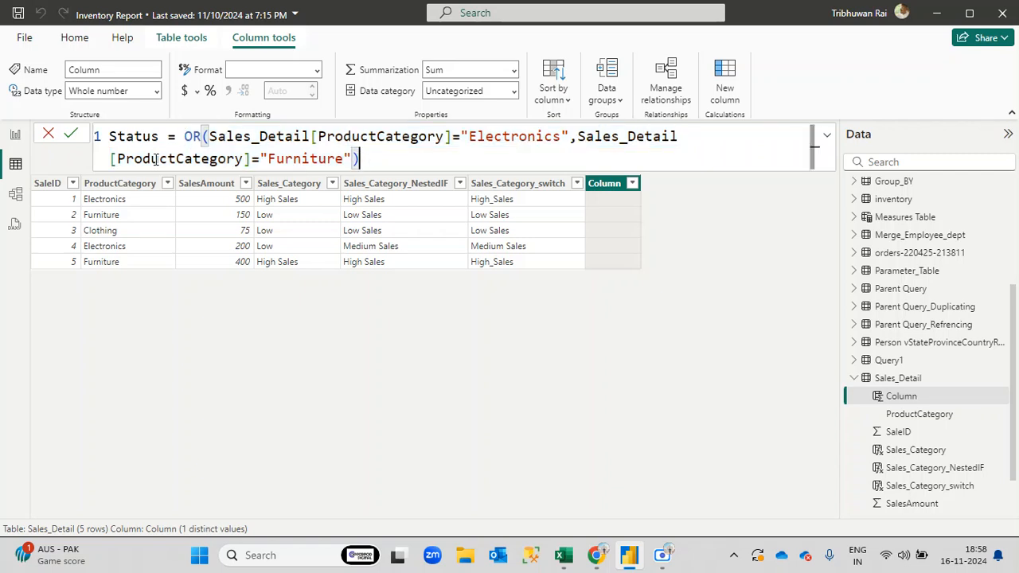
{"action": "left_click", "coordinate": [70, 135]}
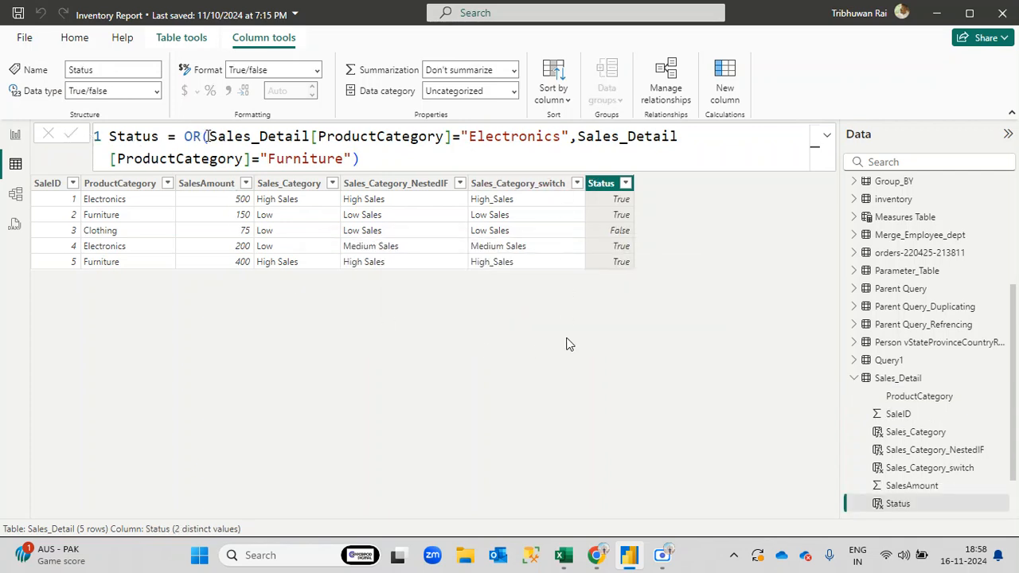
Examine how each OR condition in the Status formula relates to the ProductCategory and Status values in the table rows
{"action": "left_click_drag", "start_coordinate": [206, 136], "coordinate": [185, 136]}
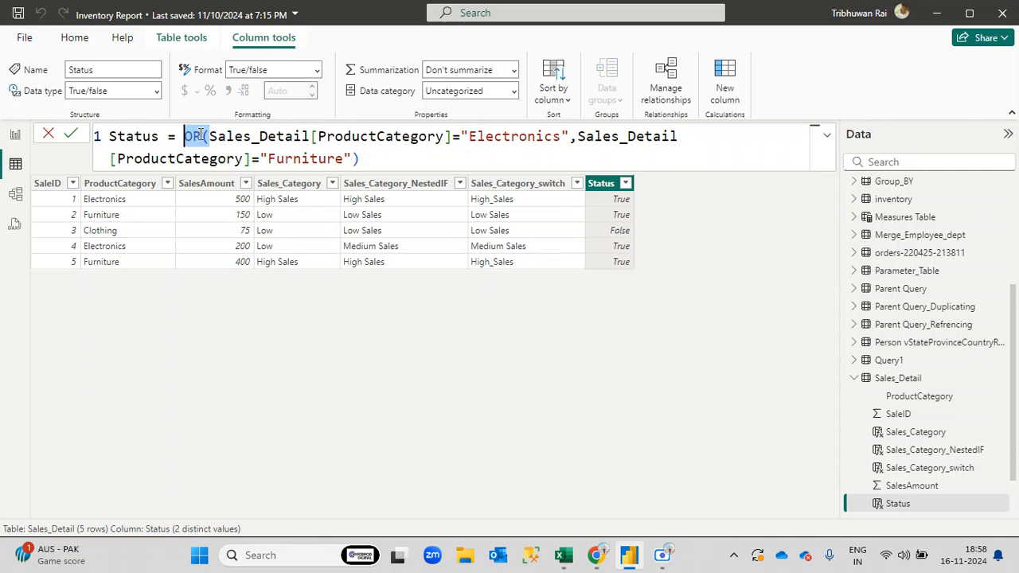
{"action": "left_click", "coordinate": [209, 136]}
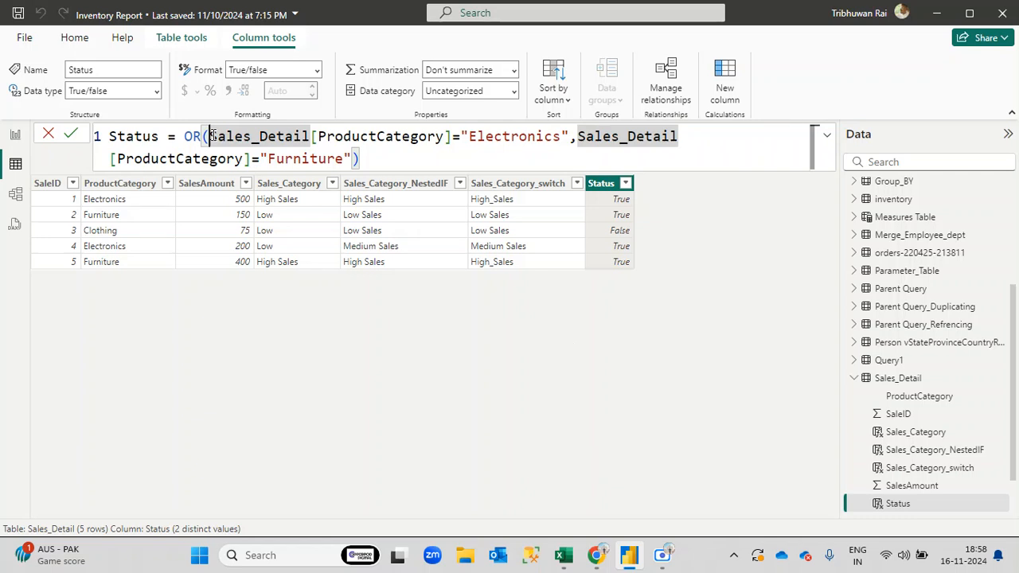
{"action": "left_click_drag", "start_coordinate": [209, 136], "coordinate": [571, 136]}
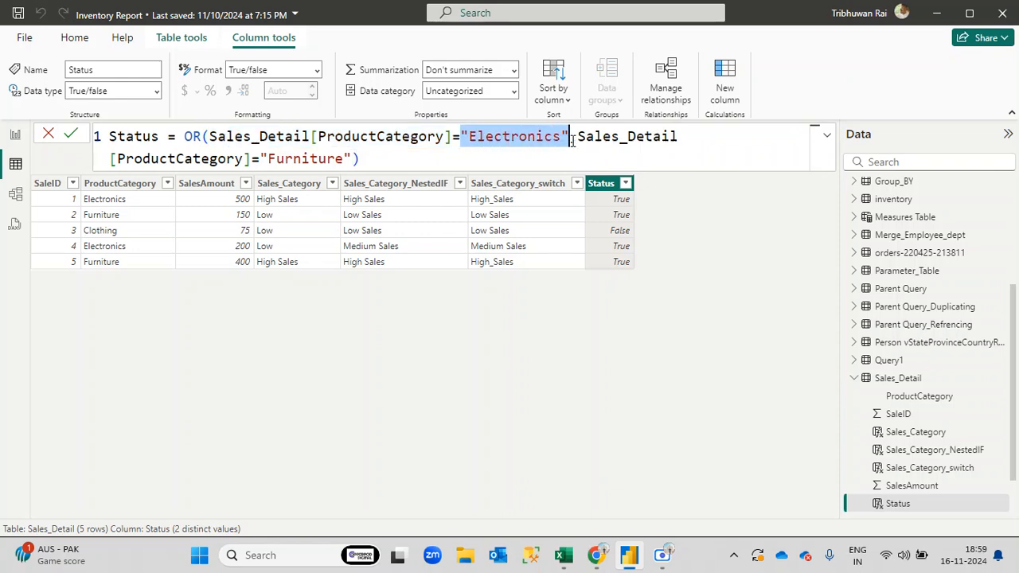
{"action": "left_click", "coordinate": [116, 183]}
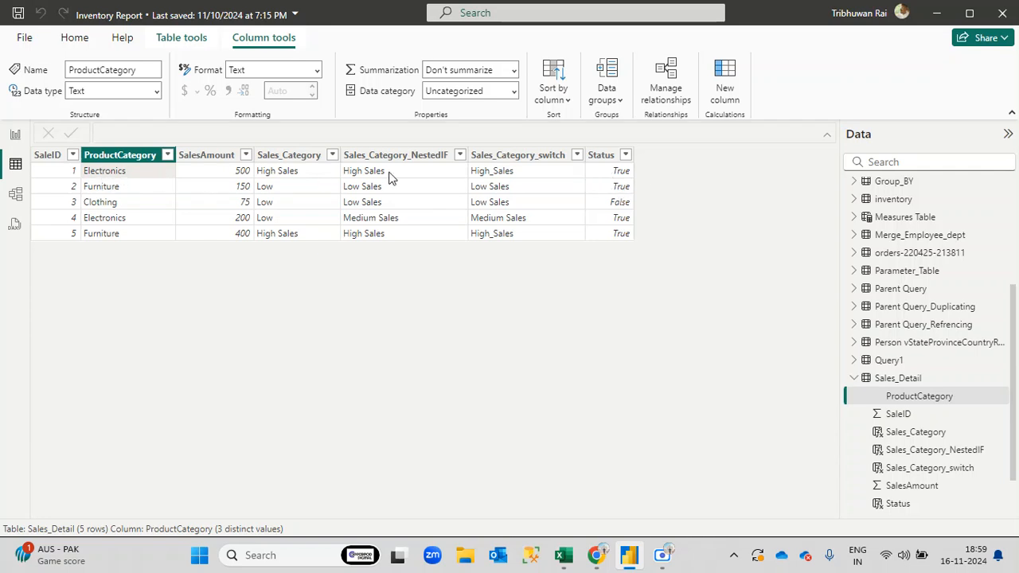
{"action": "left_click", "coordinate": [615, 170]}
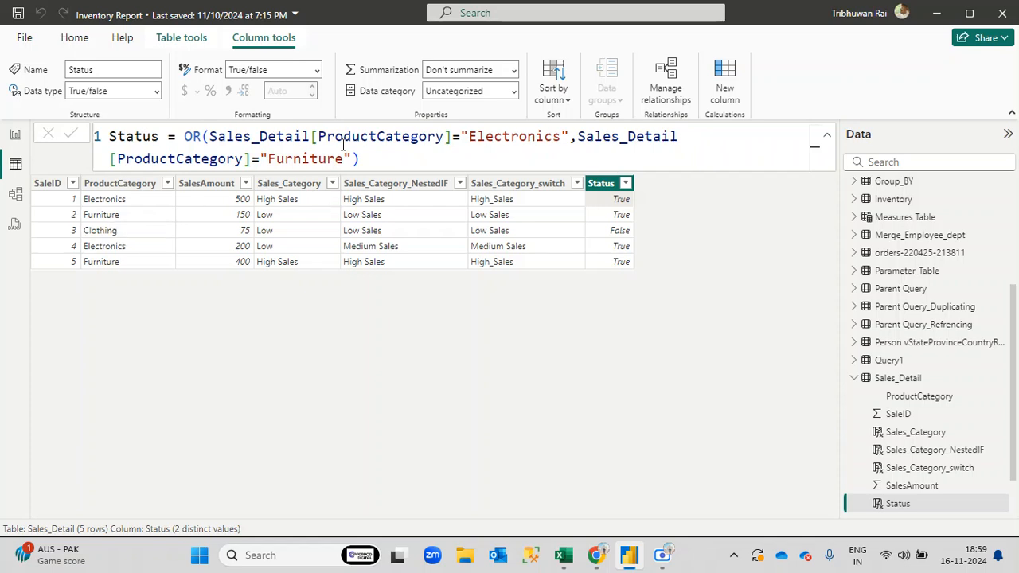
{"action": "left_click_drag", "start_coordinate": [460, 139], "coordinate": [578, 136]}
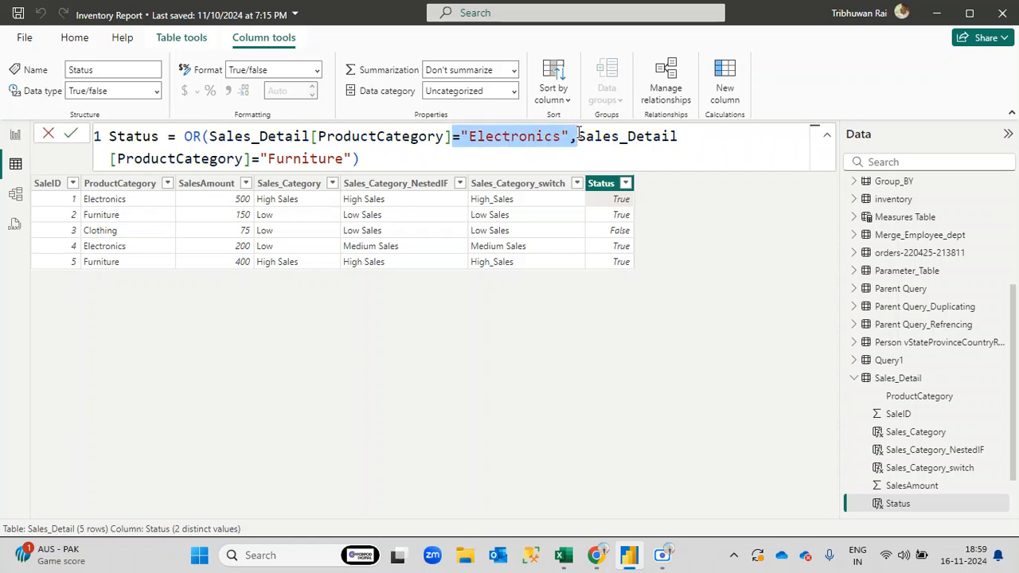
{"action": "left_click_drag", "start_coordinate": [260, 159], "coordinate": [379, 160]}
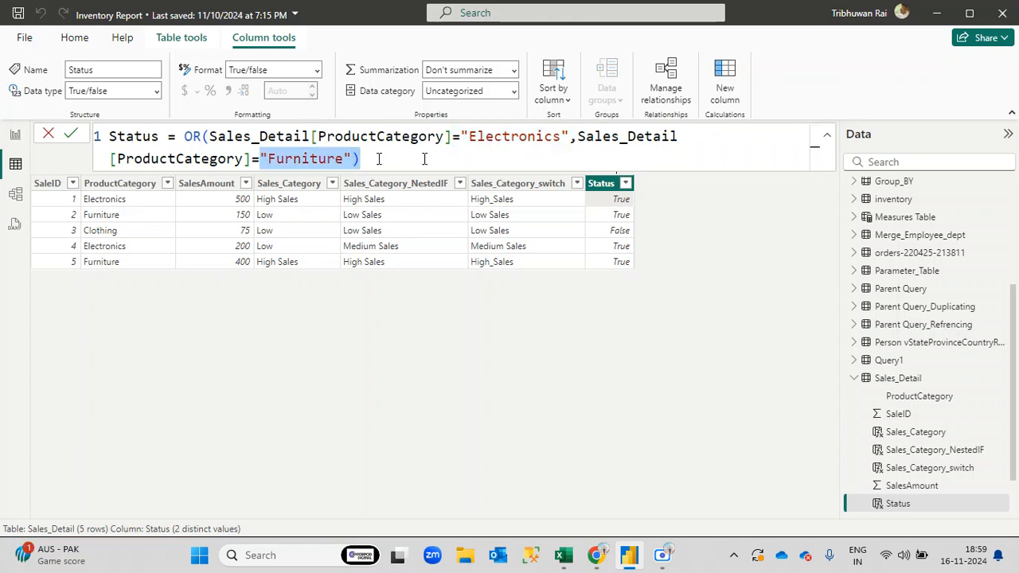
{"action": "left_click_drag", "start_coordinate": [468, 137], "coordinate": [570, 136]}
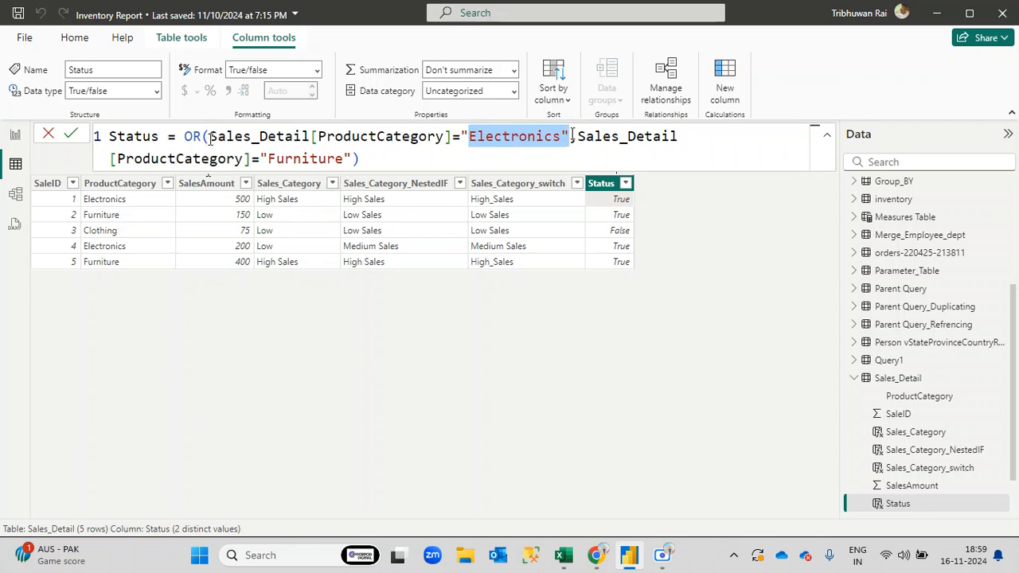
{"action": "left_click_drag", "start_coordinate": [211, 139], "coordinate": [565, 137]}
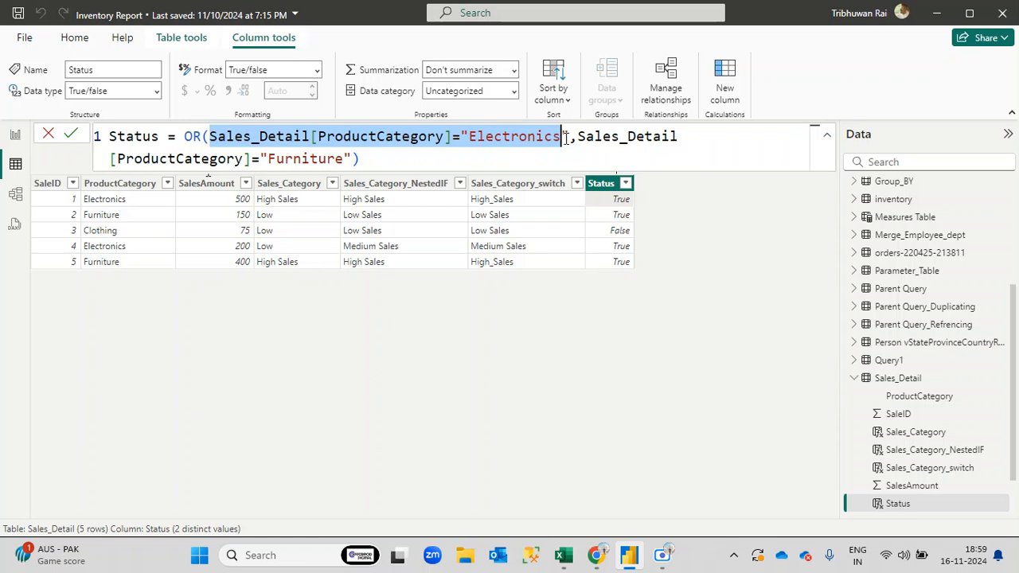
Compare the Electronics and Furniture conditions of the OR formula with the Clothing row and the other Status values
{"action": "left_click_drag", "start_coordinate": [117, 159], "coordinate": [356, 159]}
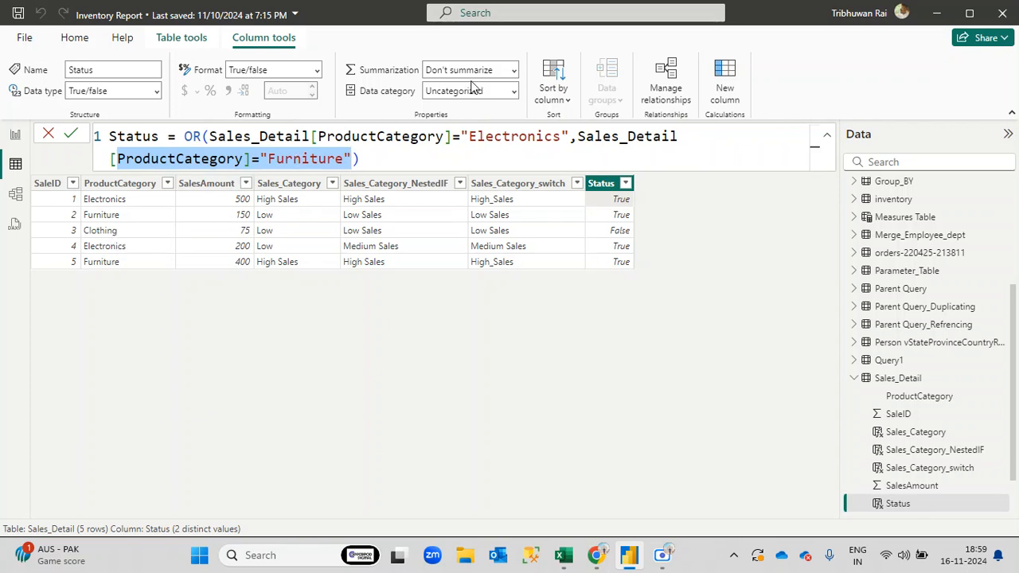
{"action": "left_click_drag", "start_coordinate": [462, 135], "coordinate": [561, 136]}
{"action": "left_click_drag", "start_coordinate": [150, 159], "coordinate": [338, 158]}
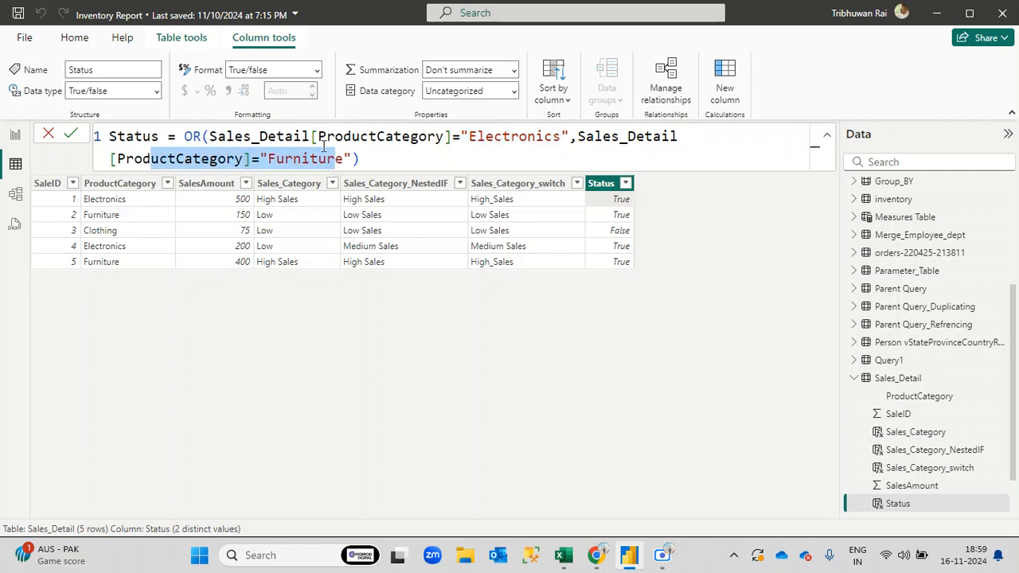
{"action": "left_click_drag", "start_coordinate": [250, 136], "coordinate": [363, 159]}
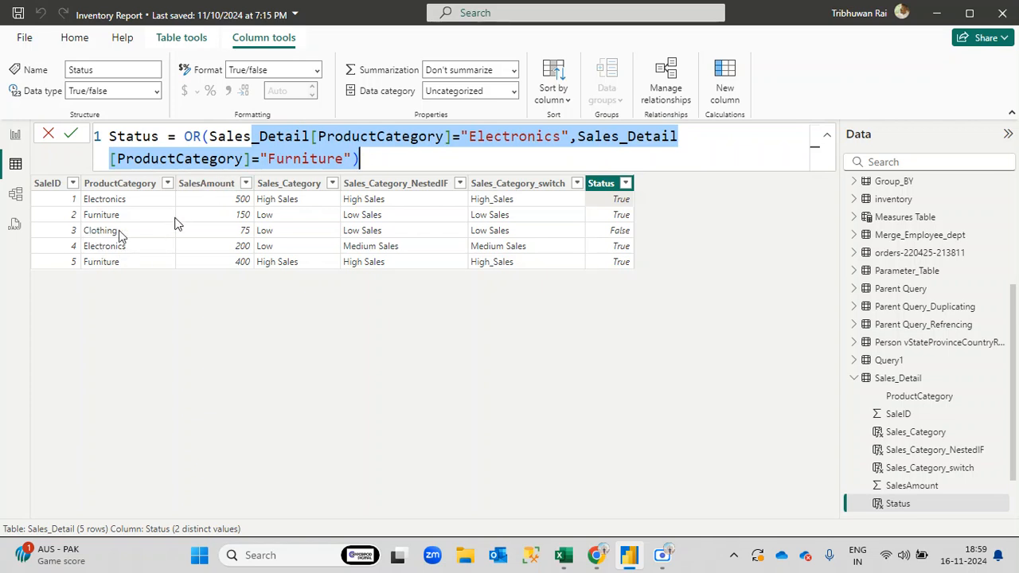
{"action": "left_click", "coordinate": [620, 231]}
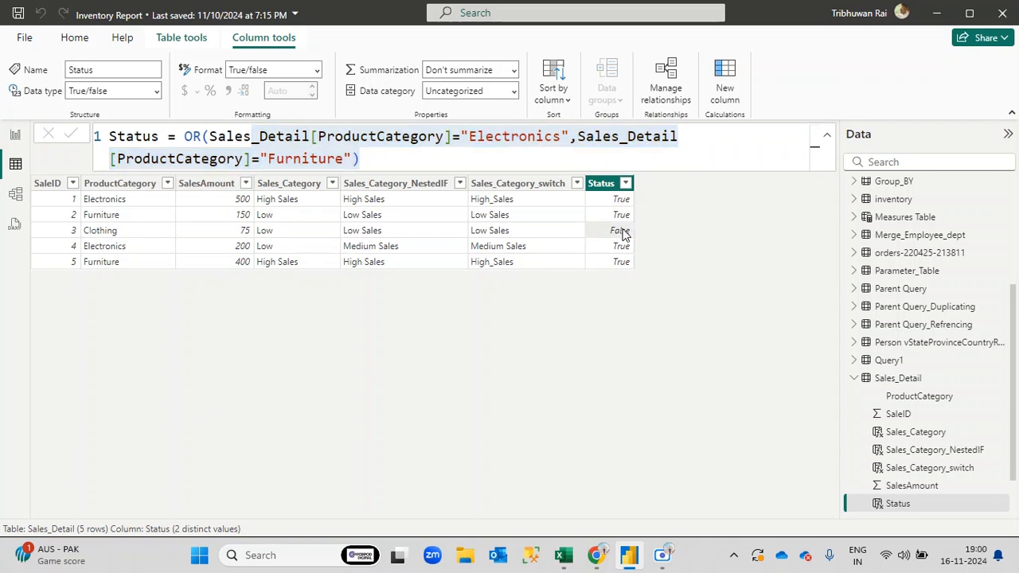
{"action": "left_click", "coordinate": [94, 248]}
{"action": "left_click", "coordinate": [603, 155]}
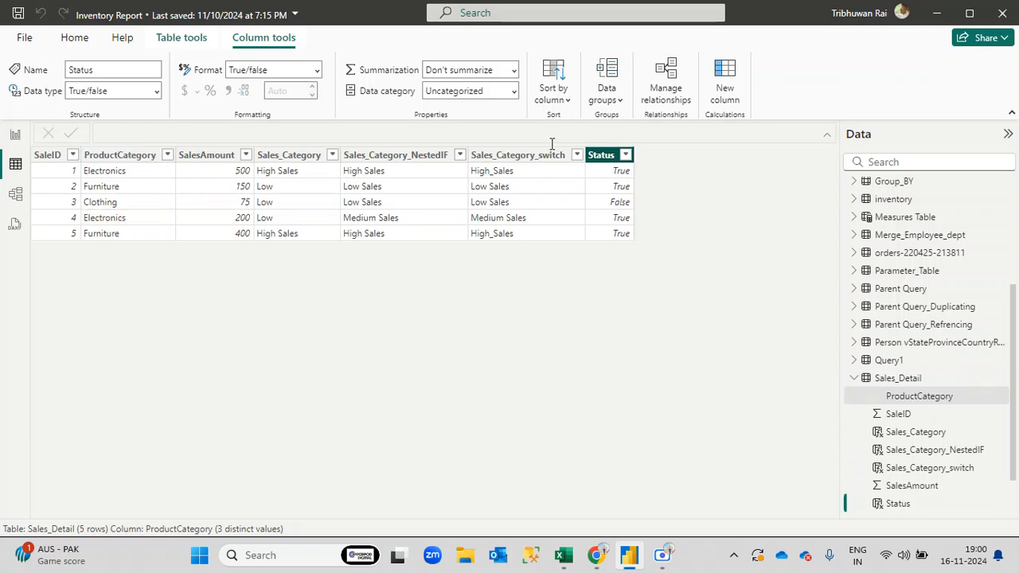
{"action": "left_click_drag", "start_coordinate": [452, 136], "coordinate": [596, 136]}
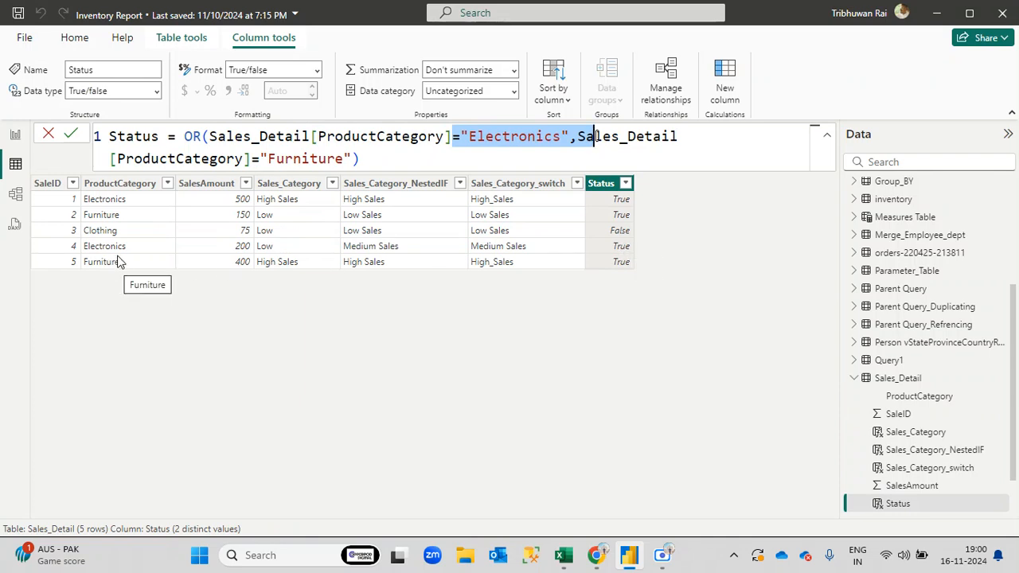
Rename the OR-based Status column to Status_OR in its formula and commit the change
{"action": "double_click", "coordinate": [185, 136]}
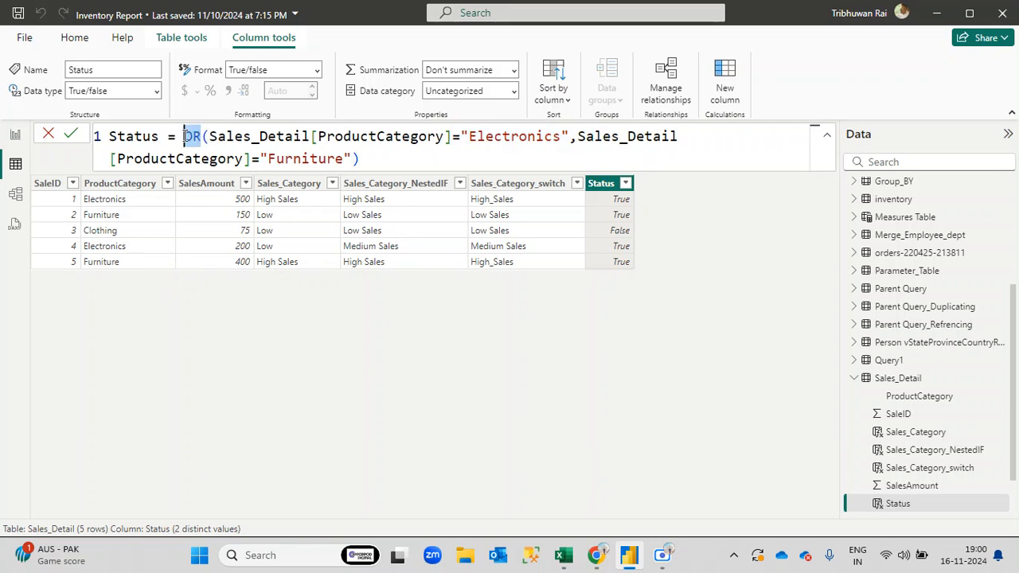
{"action": "left_click", "coordinate": [160, 136]}
{"action": "double_click", "coordinate": [160, 136]}
{"action": "left_click", "coordinate": [160, 136]}
{"action": "type", "text": "_O"}
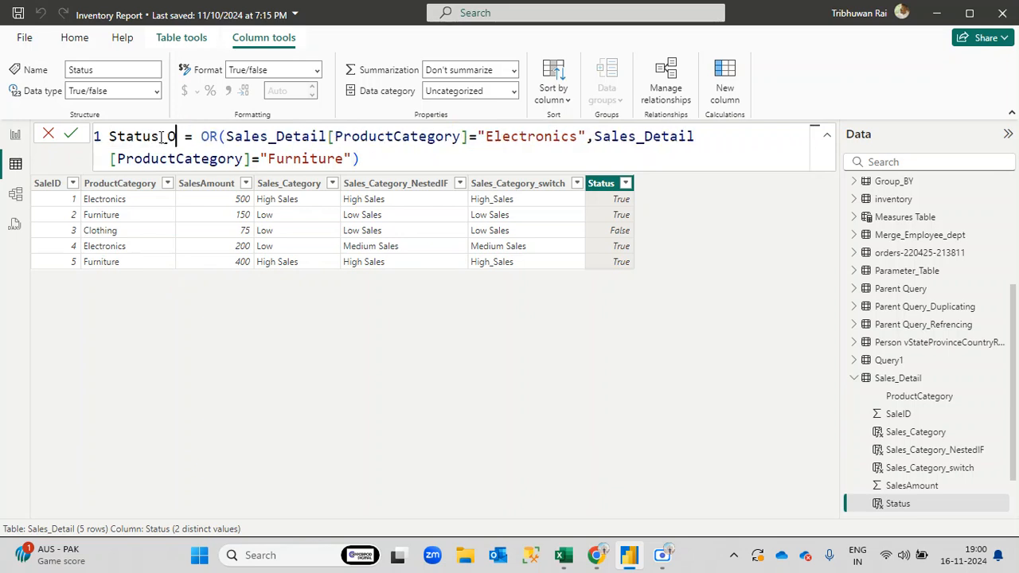
{"action": "type", "text": "R"}
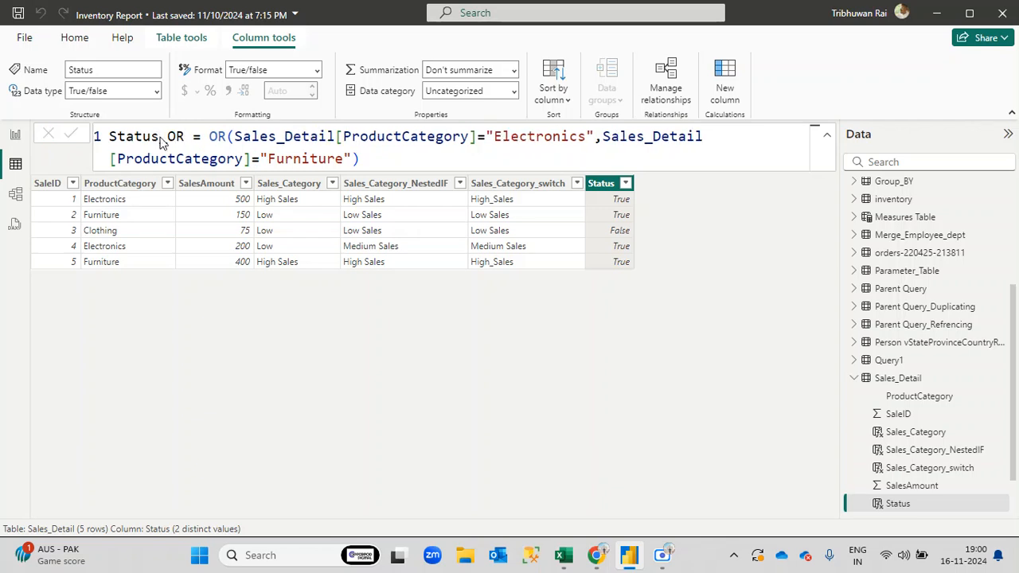
{"action": "key", "text": "Return"}
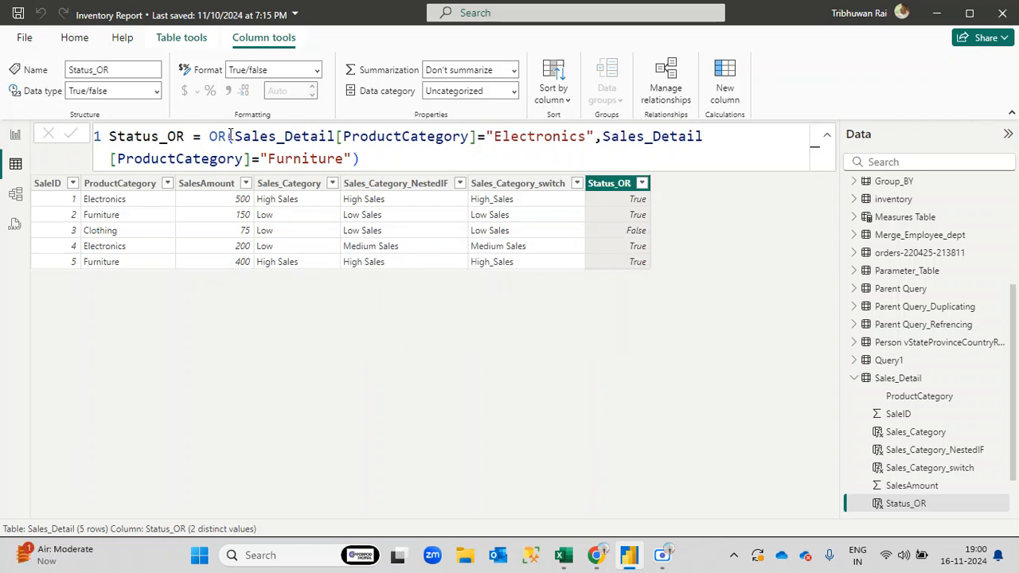
Review both OR conditions, then copy the entire Status_OR formula into a new calculated column in Sales_Detail
{"action": "left_click_drag", "start_coordinate": [229, 136], "coordinate": [603, 136]}
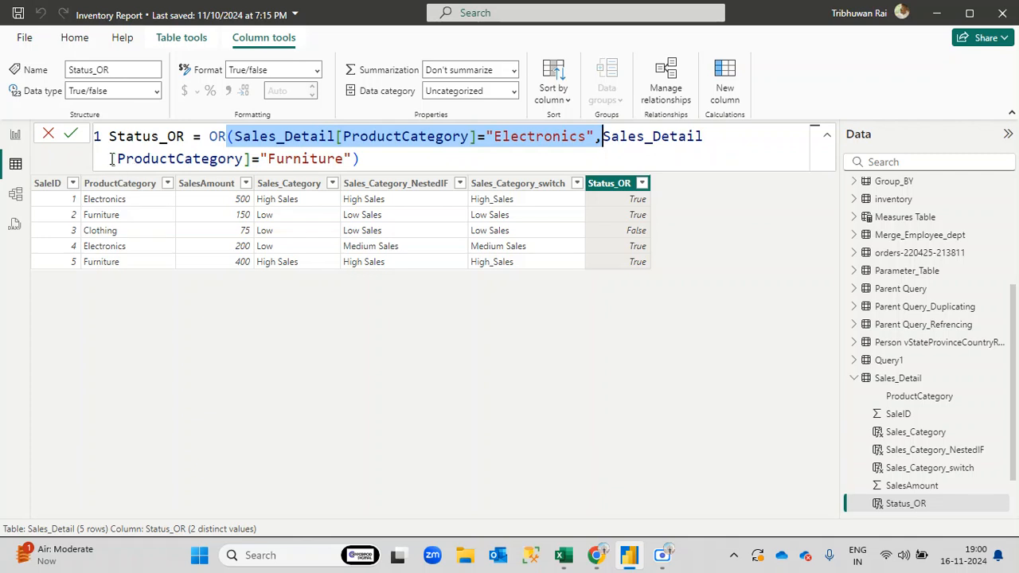
{"action": "left_click_drag", "start_coordinate": [111, 159], "coordinate": [350, 159]}
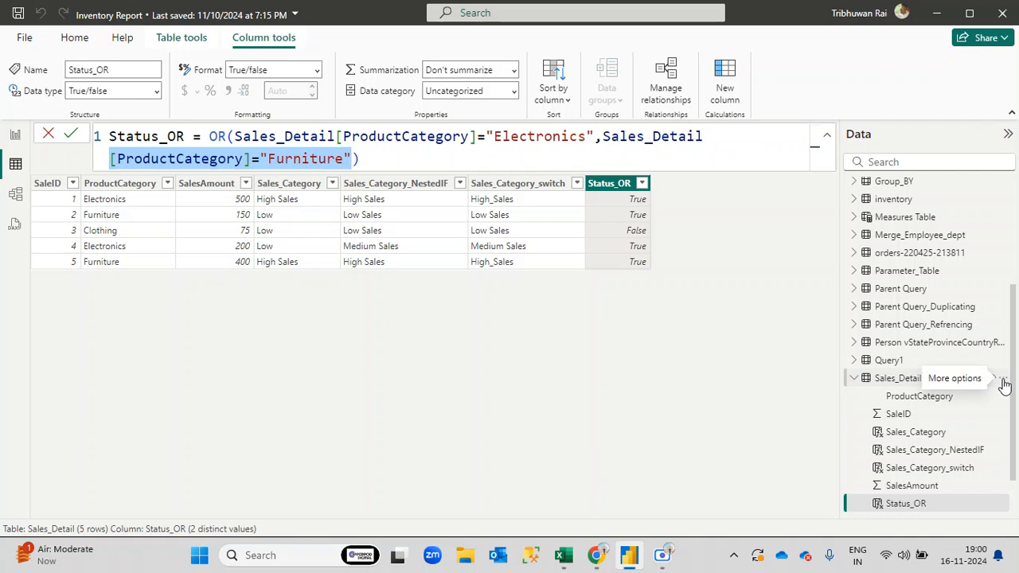
{"action": "left_click_drag", "start_coordinate": [375, 156], "coordinate": [100, 146]}
{"action": "key", "text": "ctrl+c"}
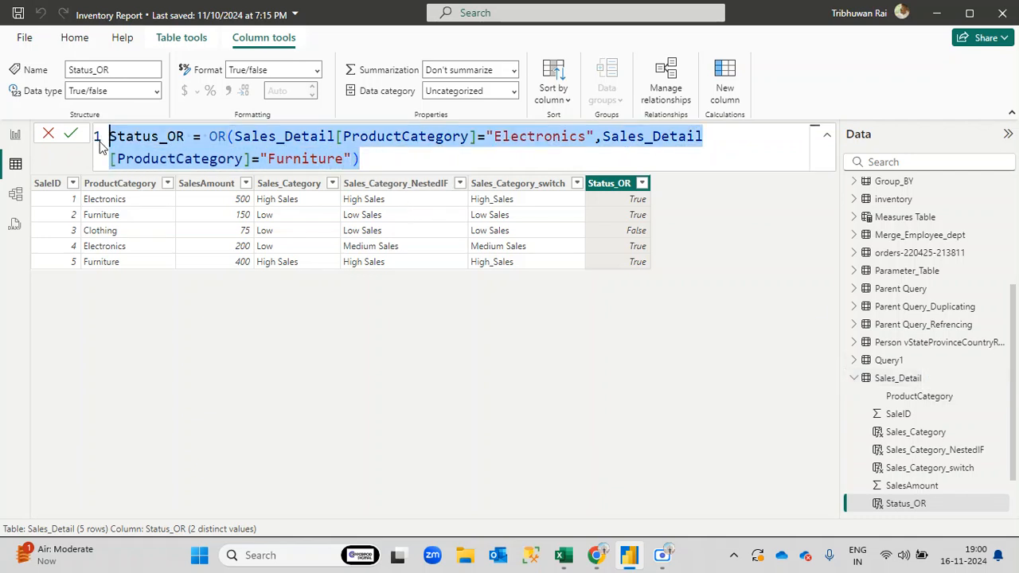
{"action": "left_click", "coordinate": [1001, 503]}
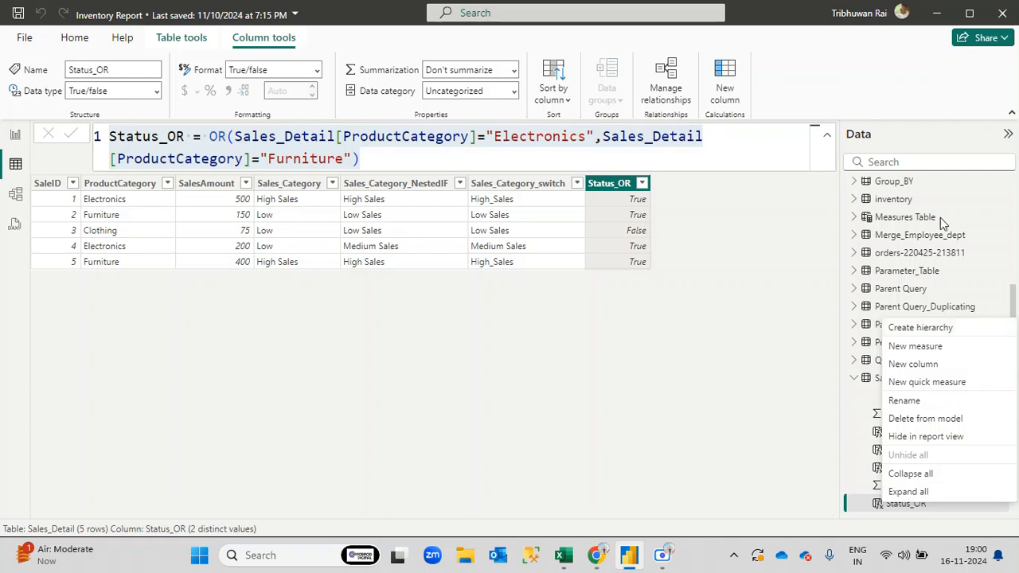
{"action": "left_click", "coordinate": [915, 364]}
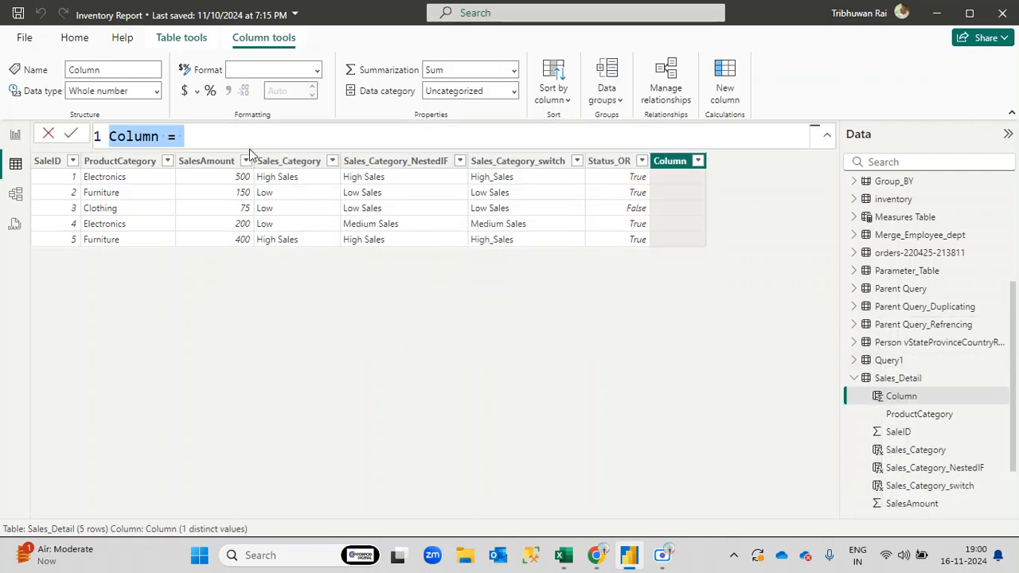
{"action": "key", "text": "ctrl+v"}
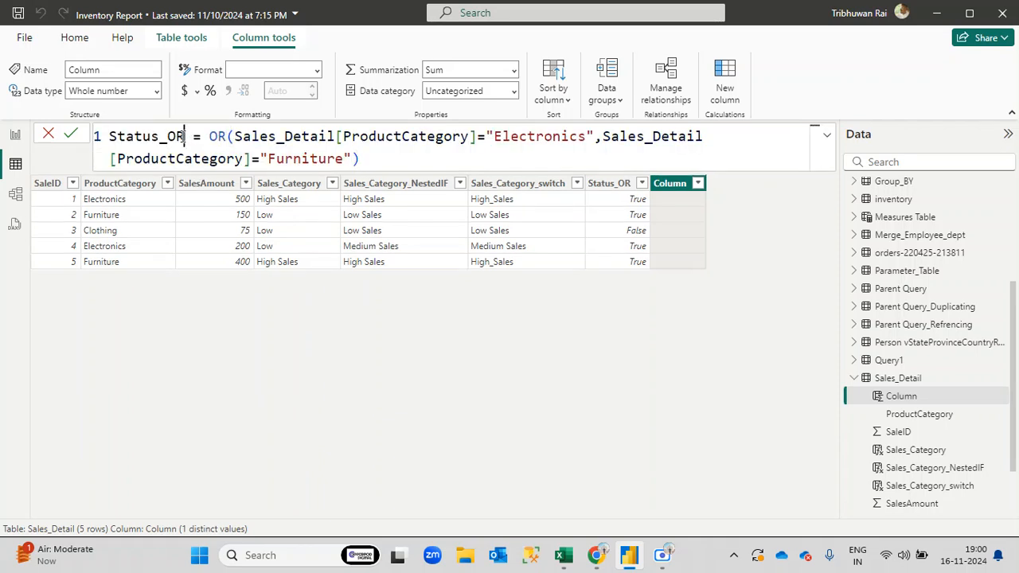
Change the copied formula's column name to Status_AND and replace its OR function with AND
{"action": "left_click_drag", "start_coordinate": [185, 136], "coordinate": [169, 137]}
{"action": "type", "text": "AND"}
{"action": "double_click", "coordinate": [225, 137]}
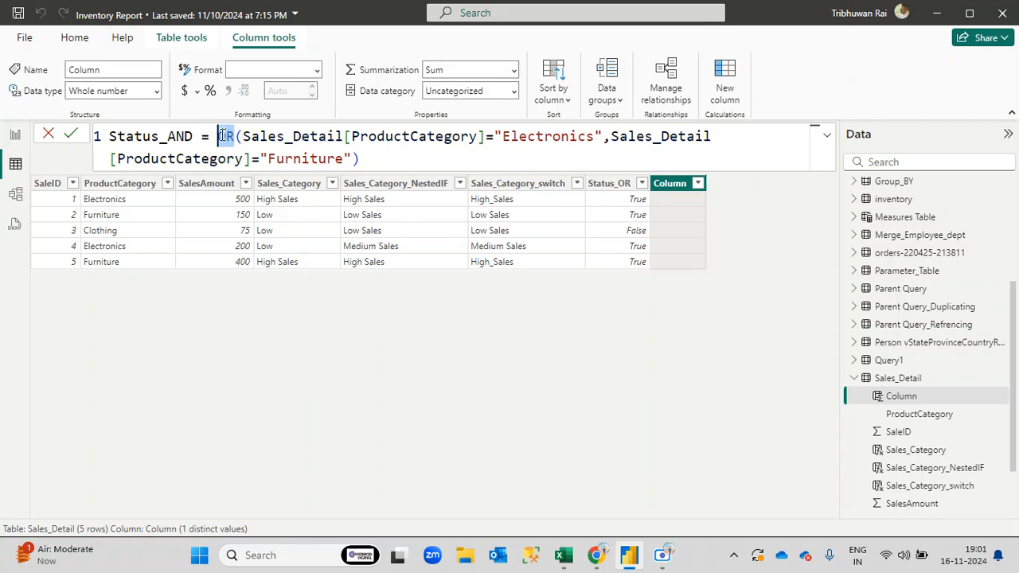
{"action": "type", "text": "AND"}
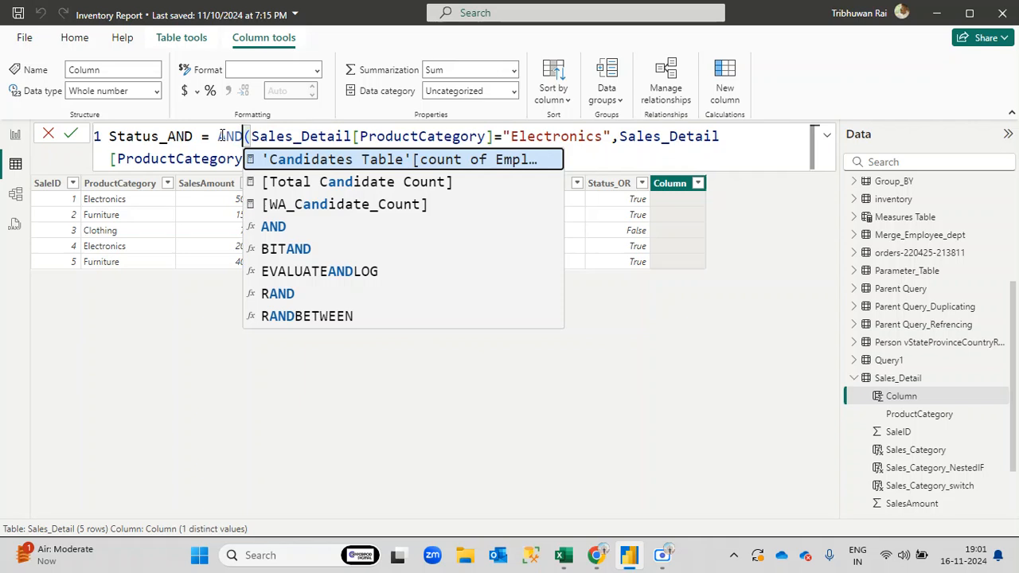
Check the Electronics and Furniture conditions inside the AND function, then commit the Status_AND column
{"action": "double_click", "coordinate": [216, 136]}
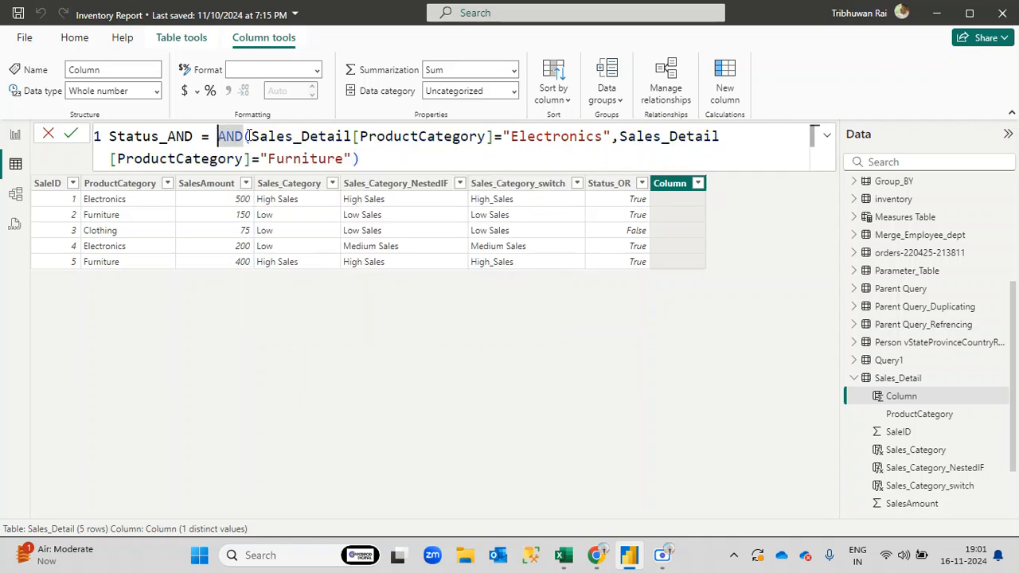
{"action": "left_click_drag", "start_coordinate": [254, 136], "coordinate": [613, 140]}
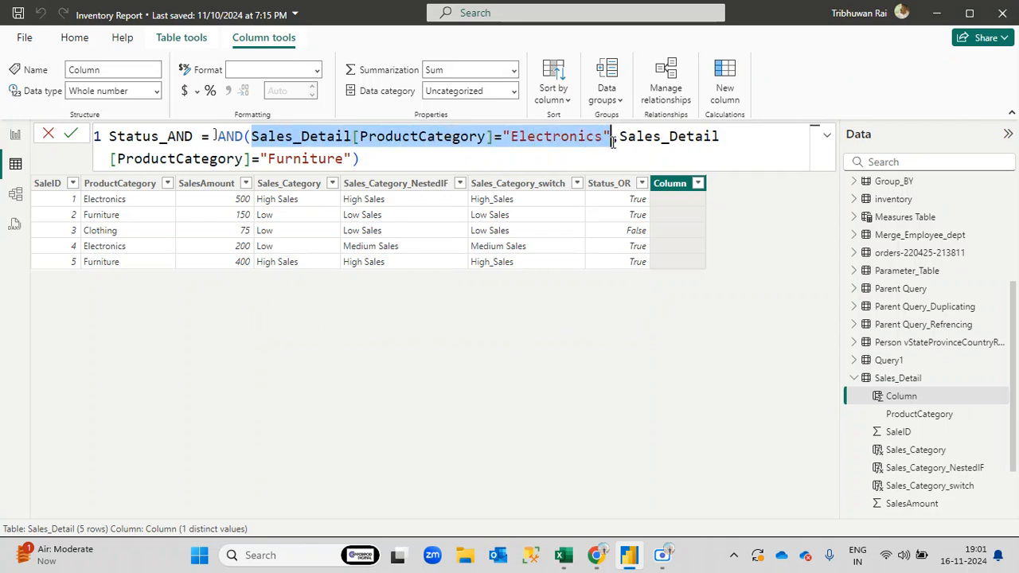
{"action": "left_click", "coordinate": [113, 160]}
{"action": "left_click_drag", "start_coordinate": [112, 159], "coordinate": [373, 161]}
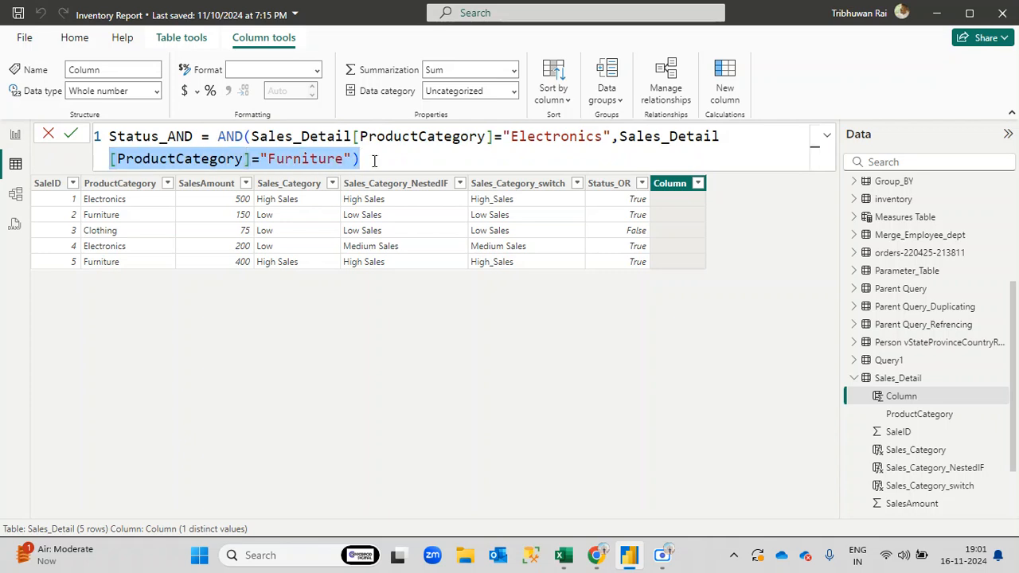
{"action": "left_click", "coordinate": [373, 161]}
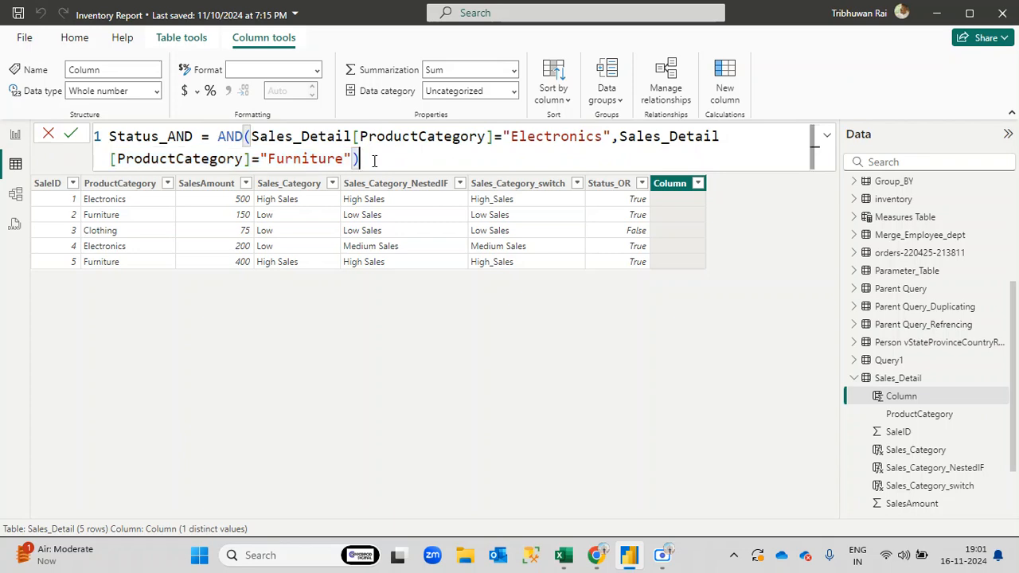
{"action": "left_click", "coordinate": [71, 134]}
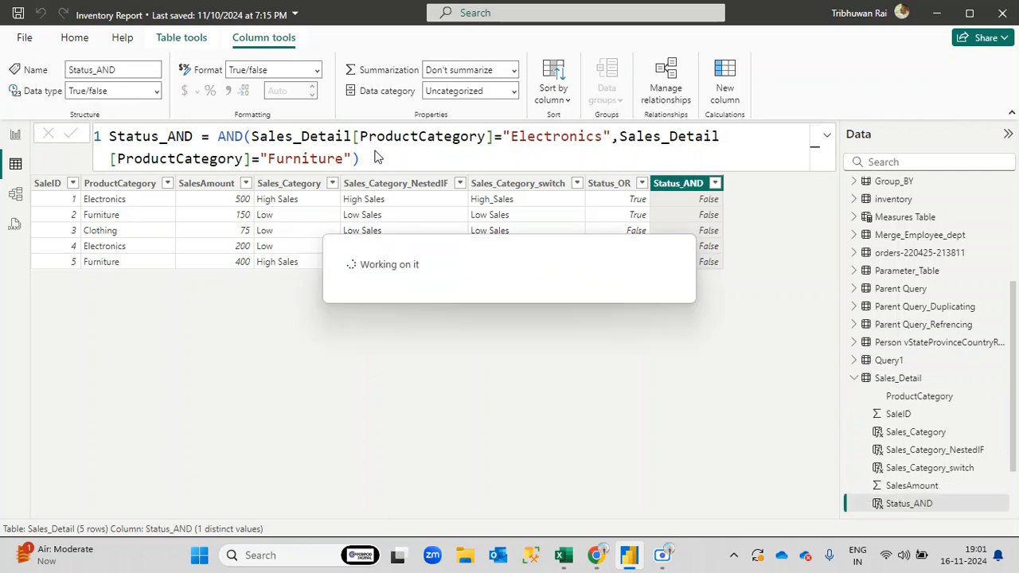
Examine how the two ProductCategory conditions in the AND formula relate to each row's Status_AND value
{"action": "left_click", "coordinate": [123, 203]}
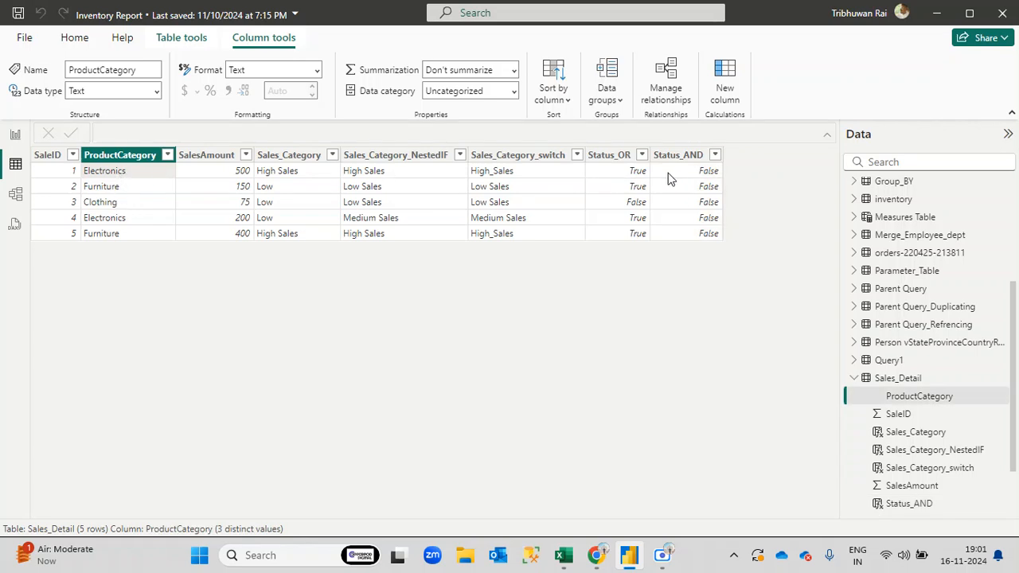
{"action": "left_click", "coordinate": [688, 169]}
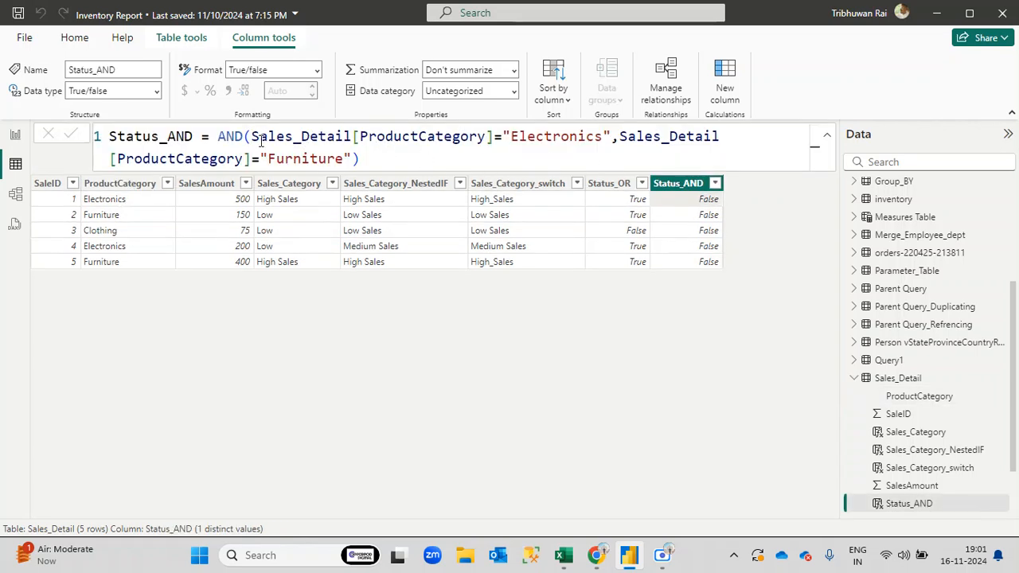
{"action": "left_click_drag", "start_coordinate": [253, 137], "coordinate": [605, 137]}
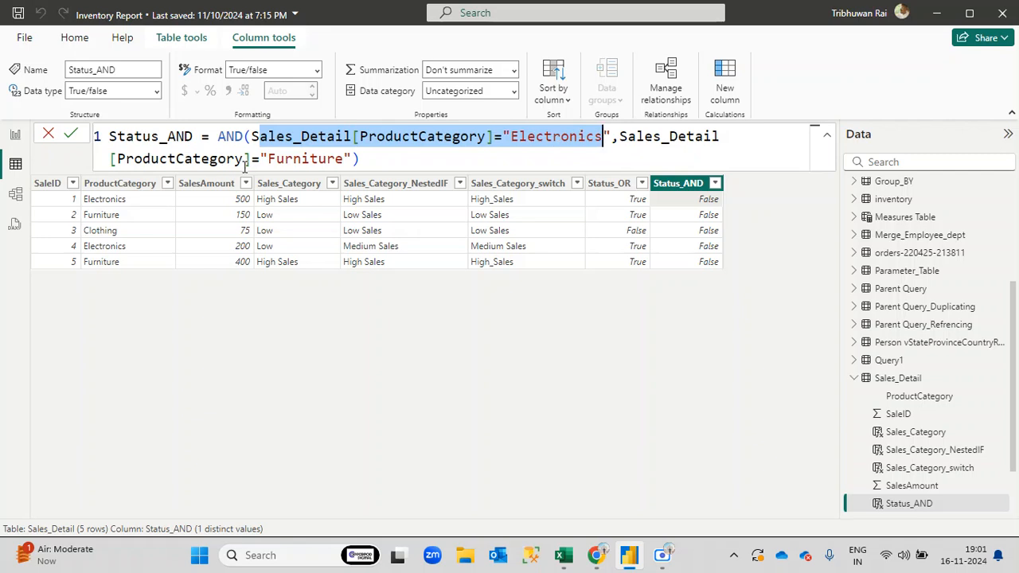
{"action": "left_click_drag", "start_coordinate": [252, 158], "coordinate": [356, 161]}
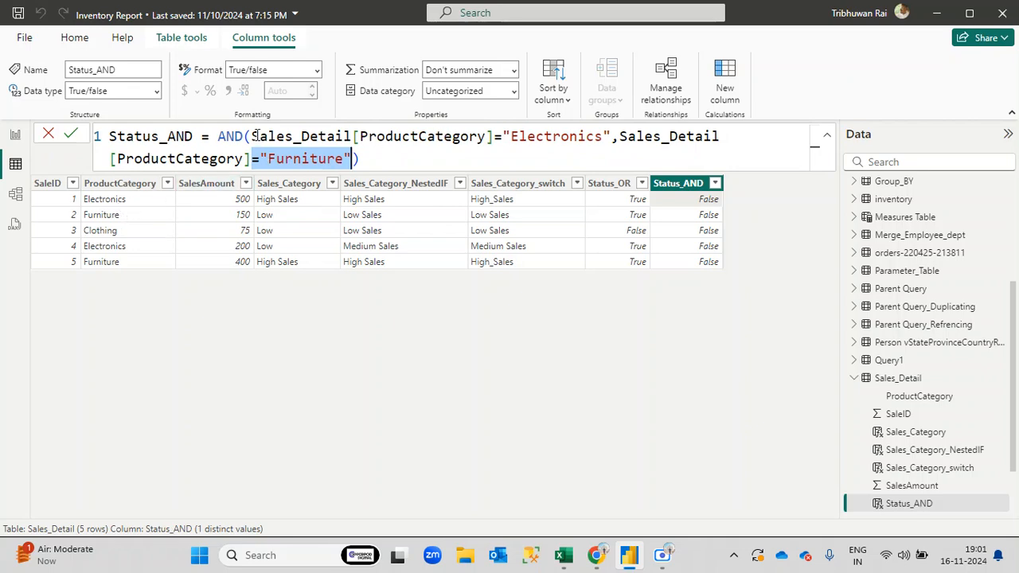
{"action": "left_click_drag", "start_coordinate": [251, 137], "coordinate": [604, 137]}
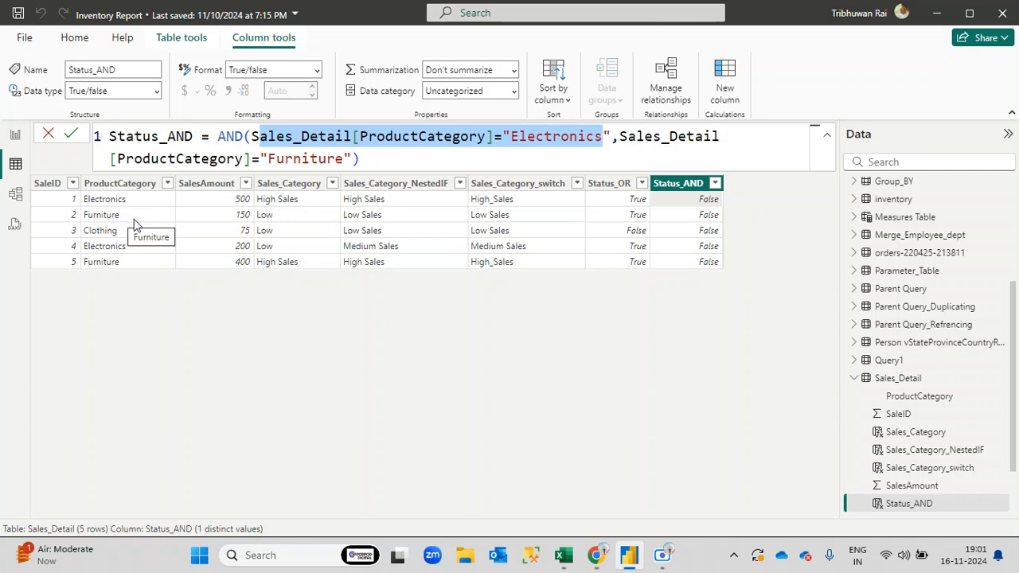
{"action": "left_click_drag", "start_coordinate": [252, 159], "coordinate": [354, 159]}
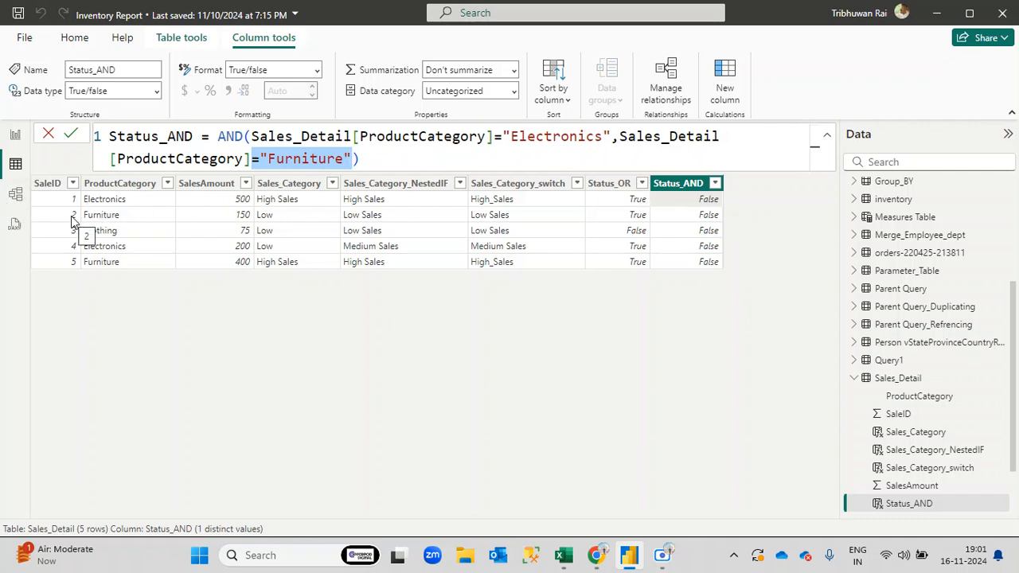
{"action": "left_click_drag", "start_coordinate": [251, 137], "coordinate": [604, 139]}
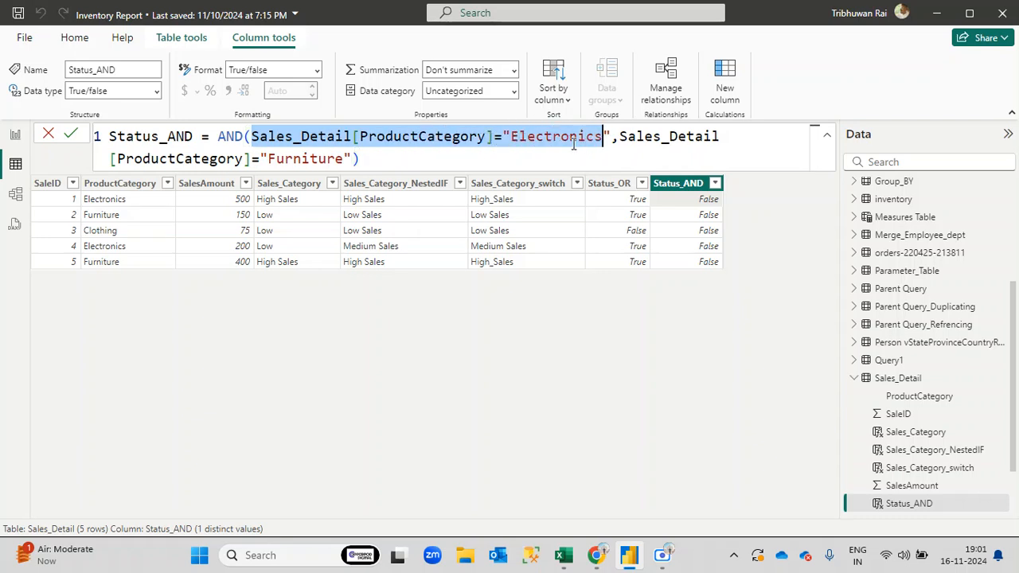
{"action": "left_click_drag", "start_coordinate": [269, 158], "coordinate": [361, 159]}
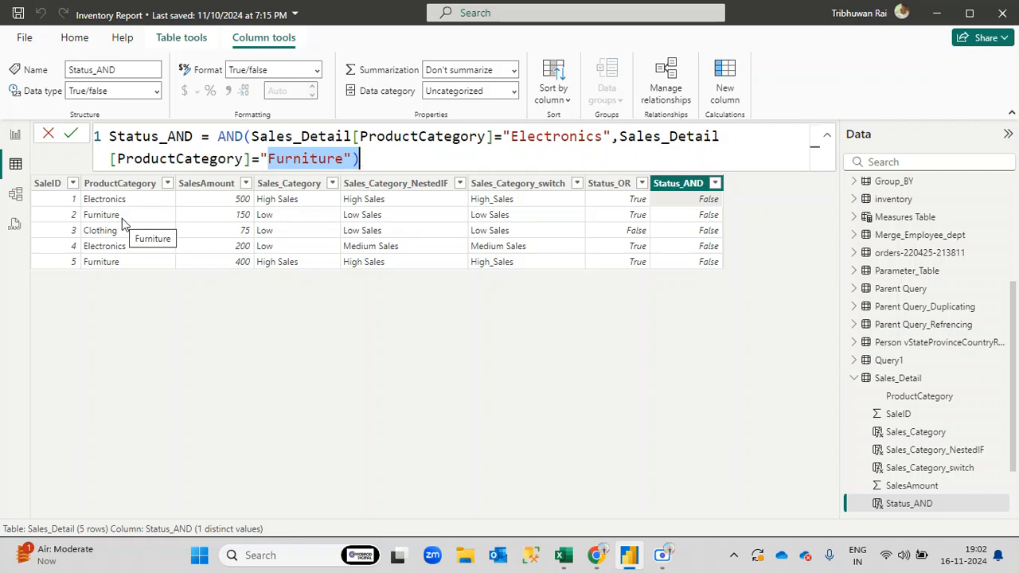
{"action": "left_click_drag", "start_coordinate": [511, 136], "coordinate": [602, 136]}
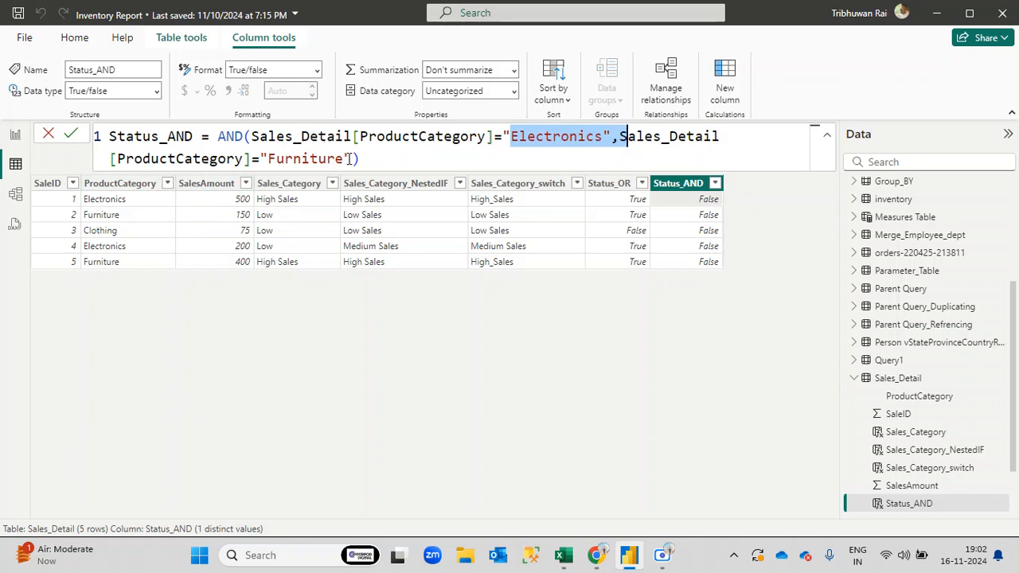
{"action": "left_click_drag", "start_coordinate": [351, 159], "coordinate": [518, 136]}
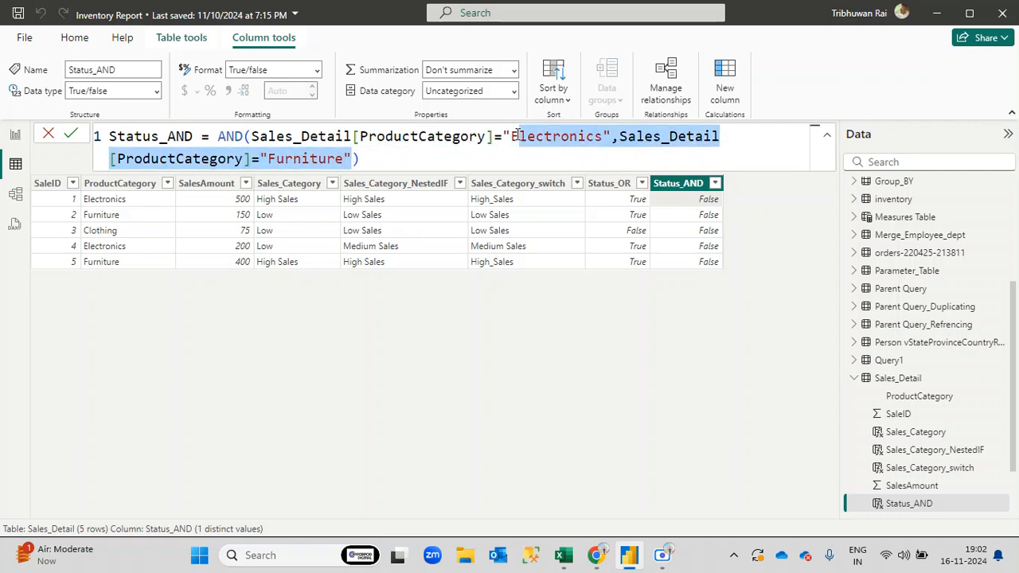
{"action": "left_click", "coordinate": [493, 166]}
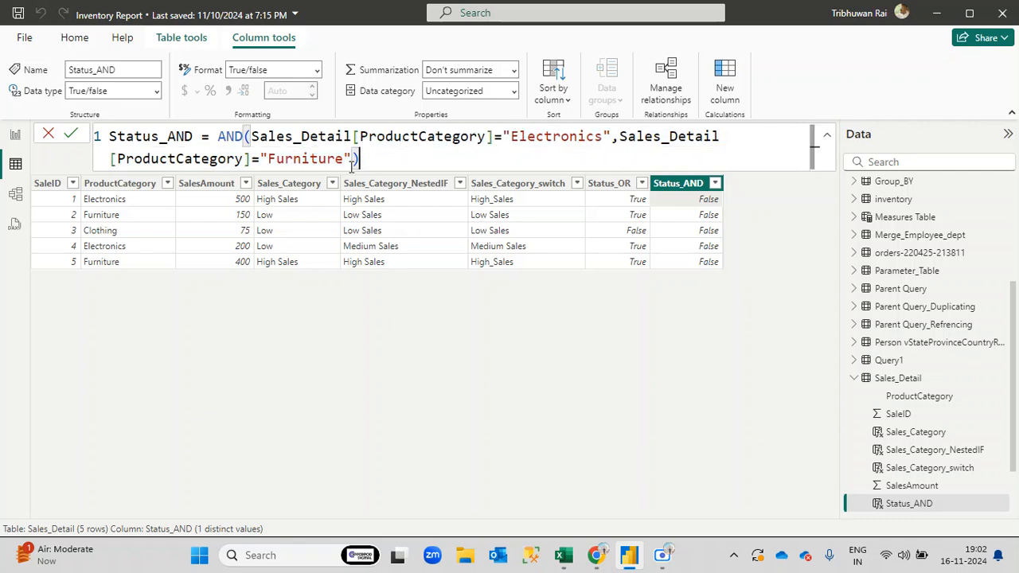
{"action": "left_click_drag", "start_coordinate": [355, 158], "coordinate": [193, 160]}
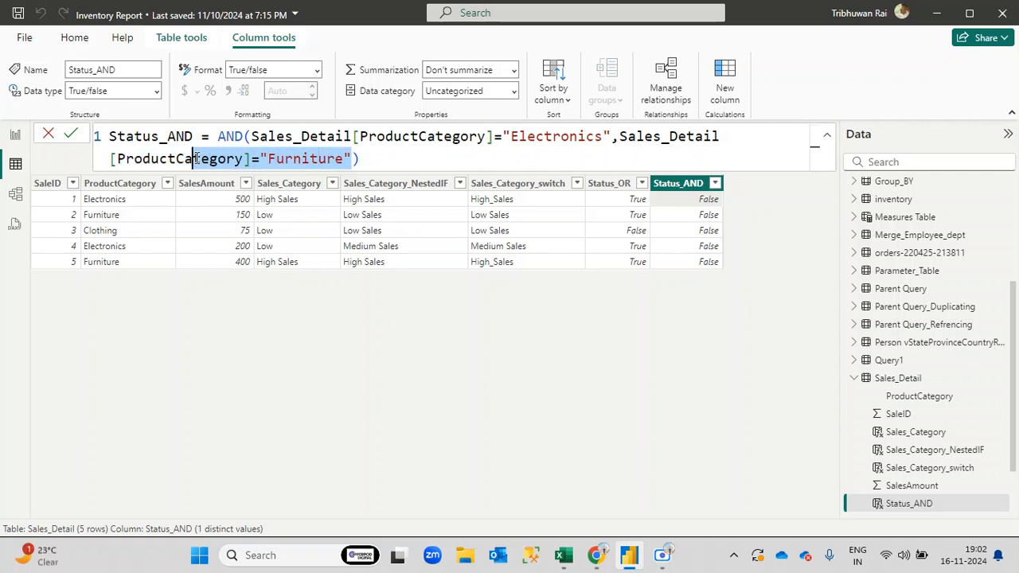
Replace the Furniture condition in the Status_AND formula with Sales_Detail[SalesAmount]>300
{"action": "left_click", "coordinate": [262, 159]}
{"action": "left_click_drag", "start_coordinate": [351, 159], "coordinate": [108, 160]}
{"action": "key", "text": "BackSpace"}
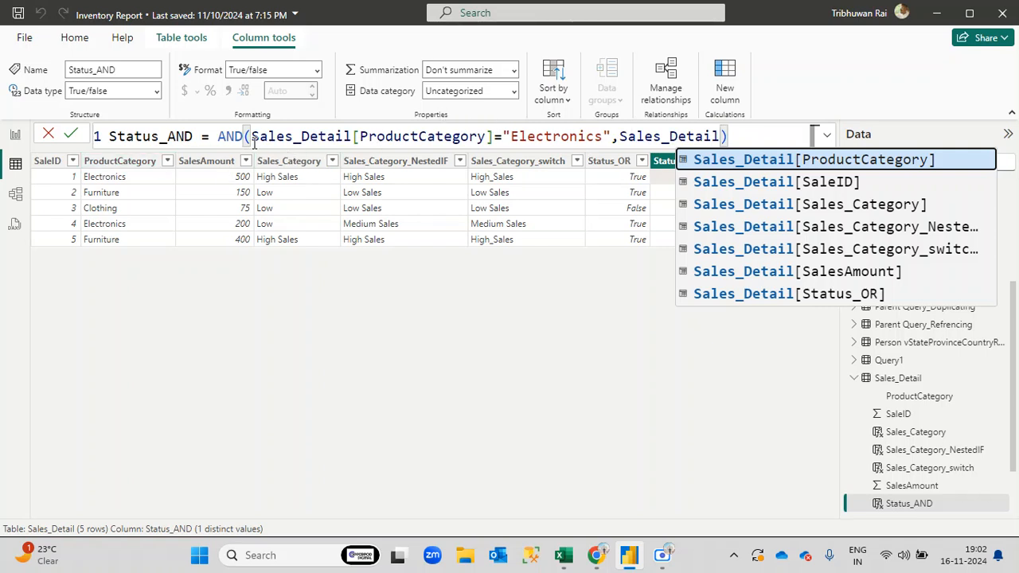
{"action": "left_click_drag", "start_coordinate": [254, 137], "coordinate": [611, 137]}
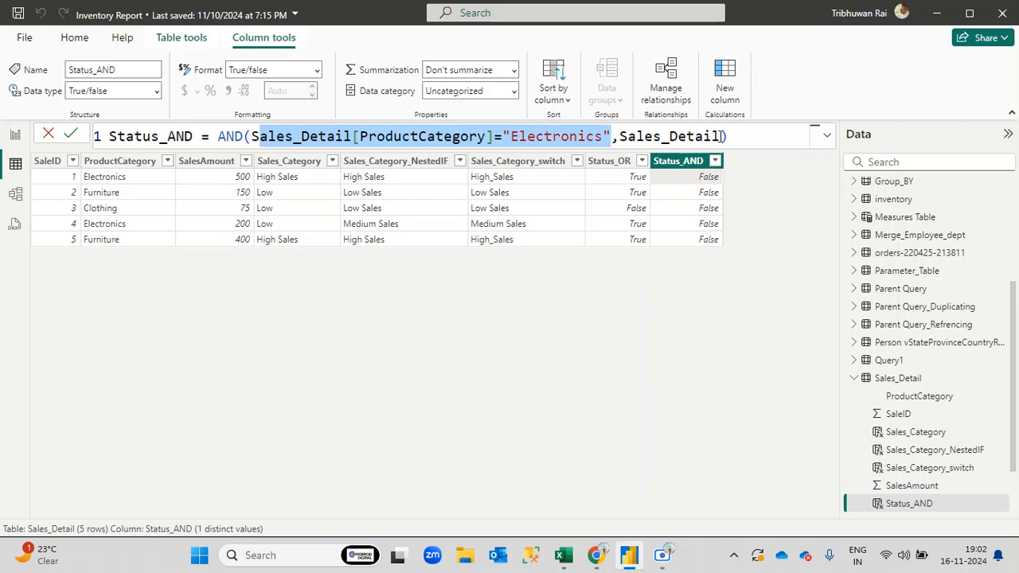
{"action": "left_click", "coordinate": [722, 136]}
{"action": "type", "text": "["}
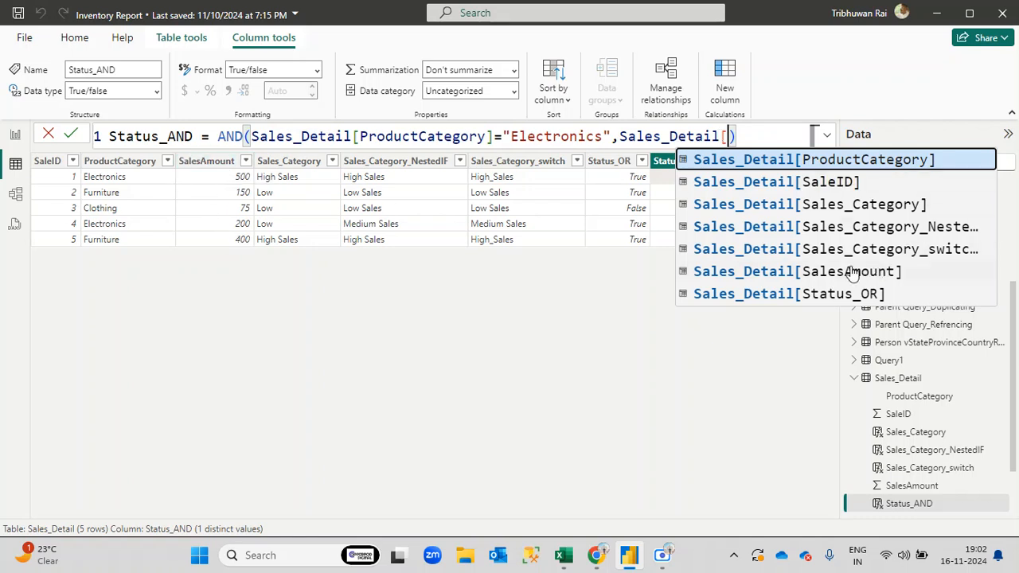
{"action": "left_click", "coordinate": [771, 275]}
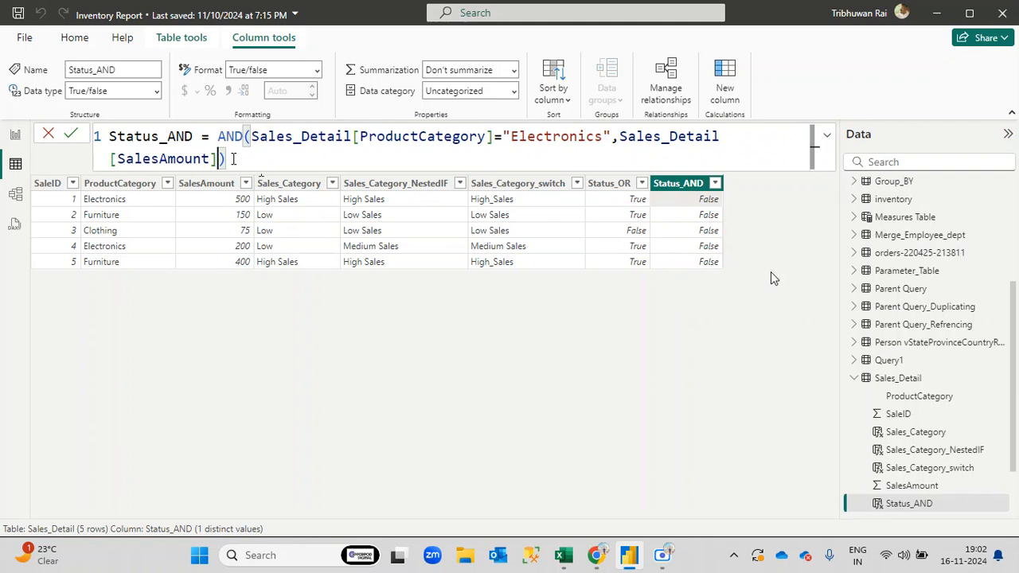
{"action": "key", "text": "Left"}
{"action": "type", "text": ">300"}
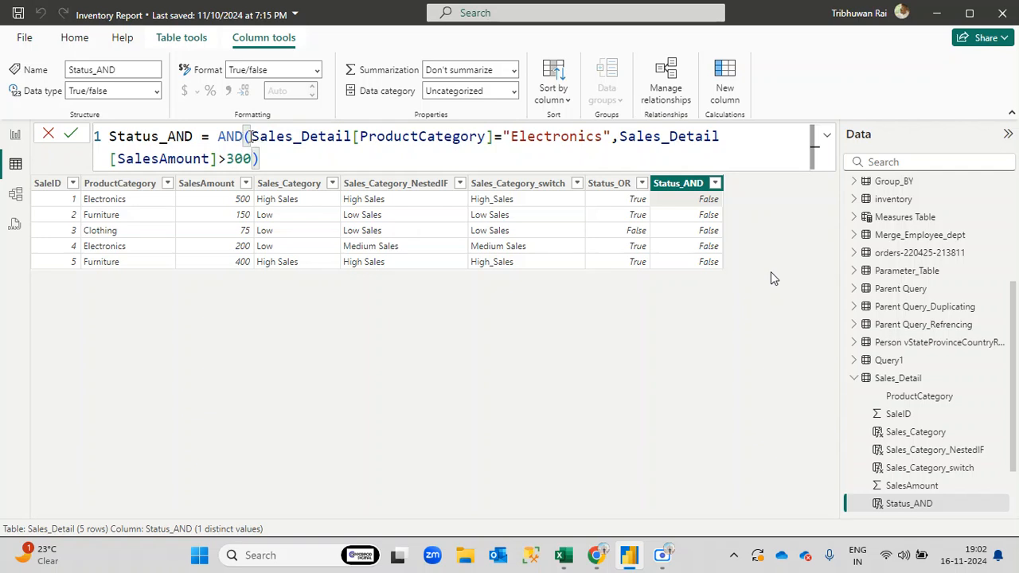
Check the ProductCategory and SalesAmount conditions inside the AND function, then commit the revised Status_AND formula
{"action": "left_click_drag", "start_coordinate": [249, 136], "coordinate": [619, 142]}
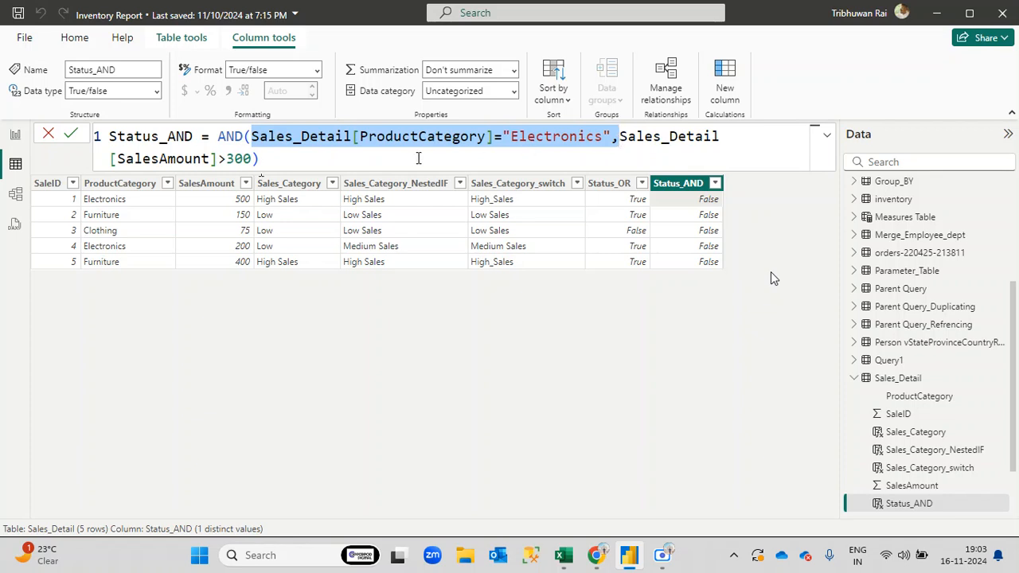
{"action": "left_click", "coordinate": [418, 157]}
{"action": "left_click_drag", "start_coordinate": [351, 137], "coordinate": [495, 137]}
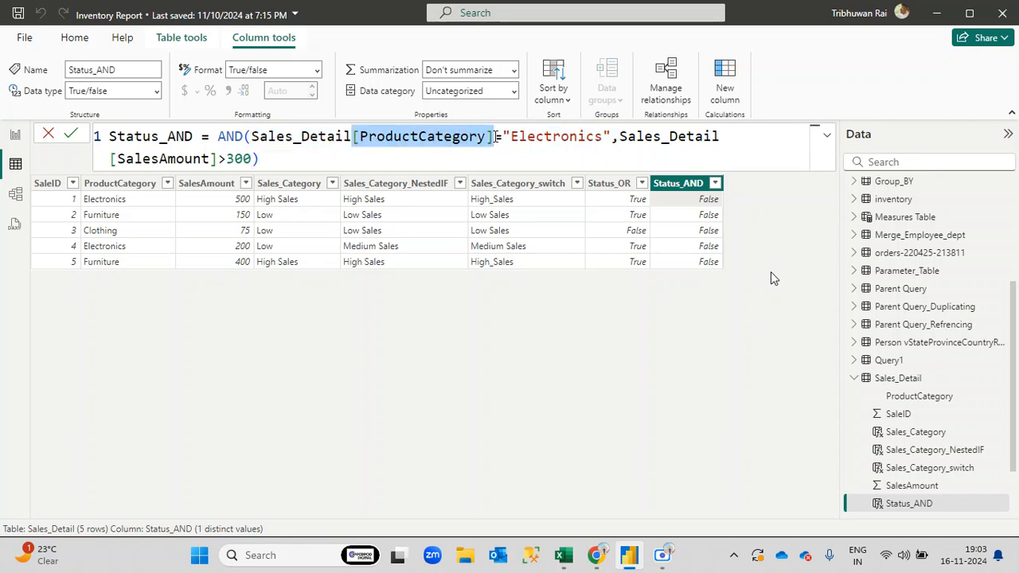
{"action": "left_click_drag", "start_coordinate": [612, 137], "coordinate": [265, 159]}
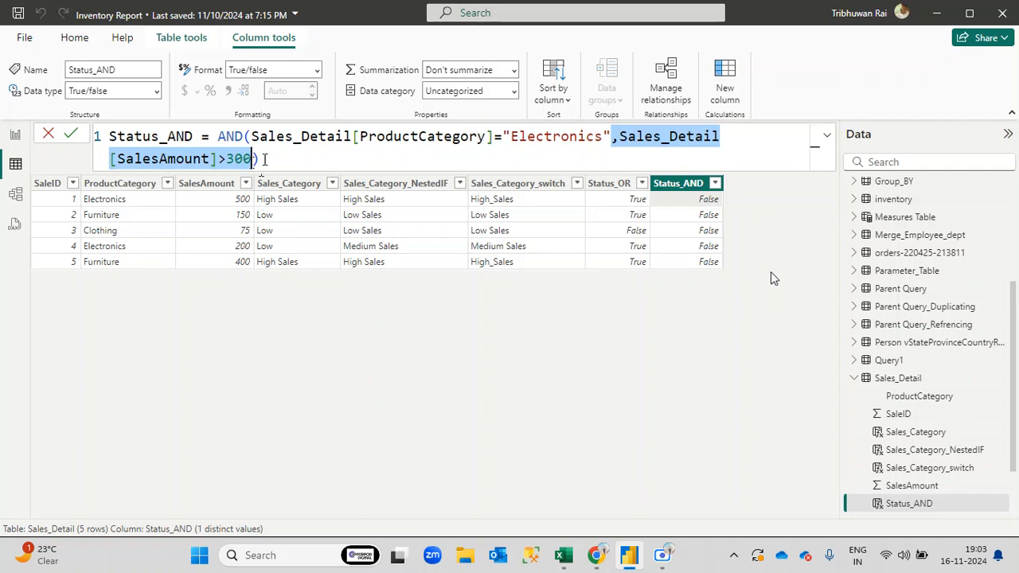
{"action": "left_click", "coordinate": [265, 159]}
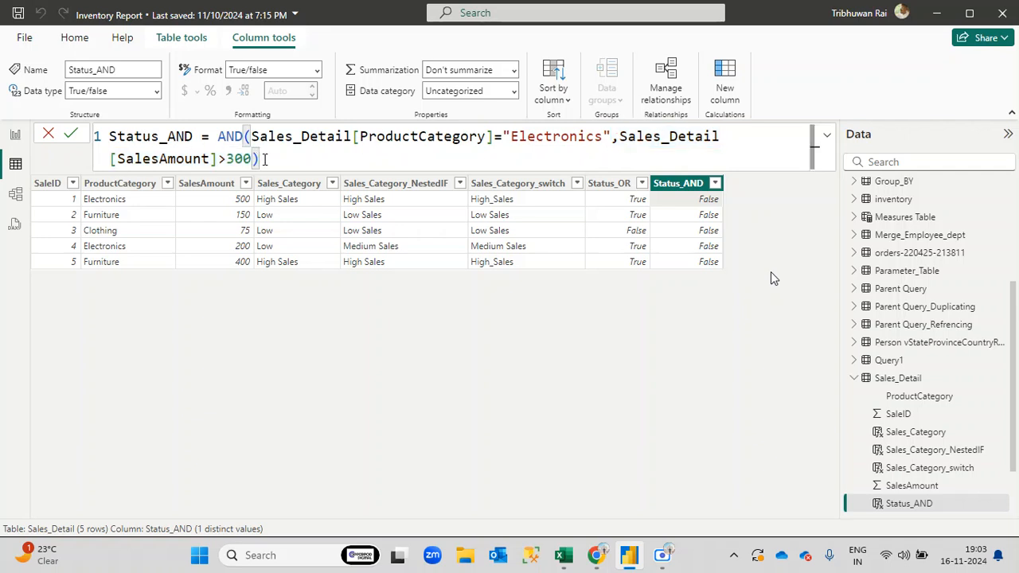
{"action": "type", "text": ","}
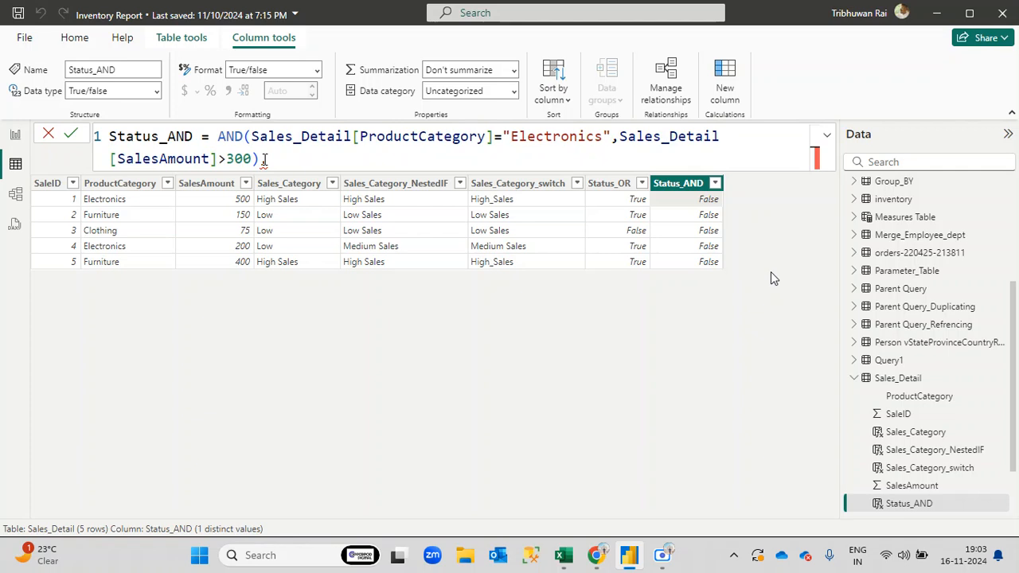
{"action": "key", "text": "BackSpace"}
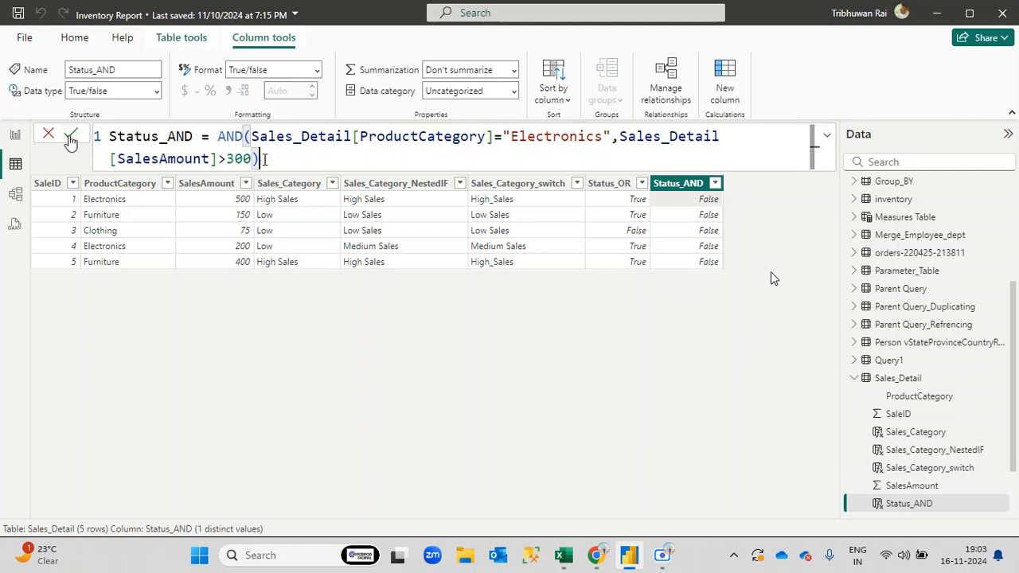
{"action": "left_click", "coordinate": [70, 137]}
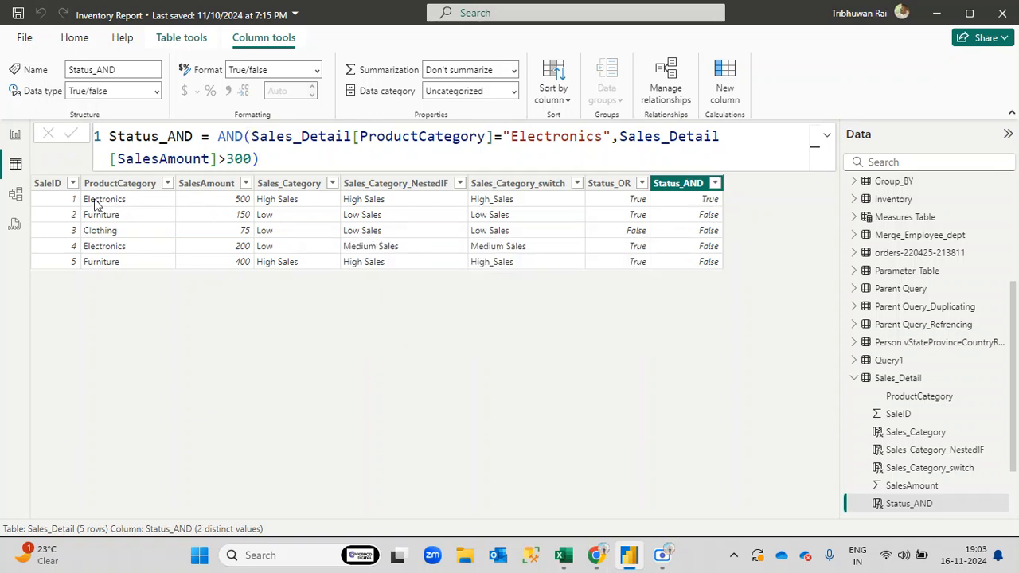
Compare the Electronics and SalesAmount>300 conditions with each row's ProductCategory, SalesAmount and Status_AND values
{"action": "left_click_drag", "start_coordinate": [251, 137], "coordinate": [607, 139]}
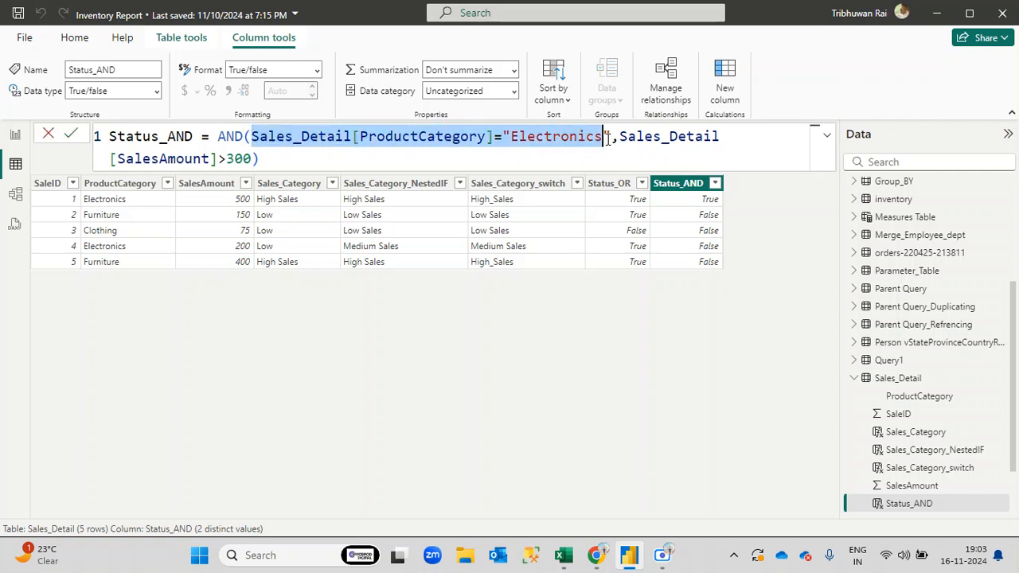
{"action": "left_click", "coordinate": [510, 160]}
{"action": "left_click_drag", "start_coordinate": [386, 138], "coordinate": [428, 137]}
{"action": "left_click_drag", "start_coordinate": [553, 137], "coordinate": [612, 137]}
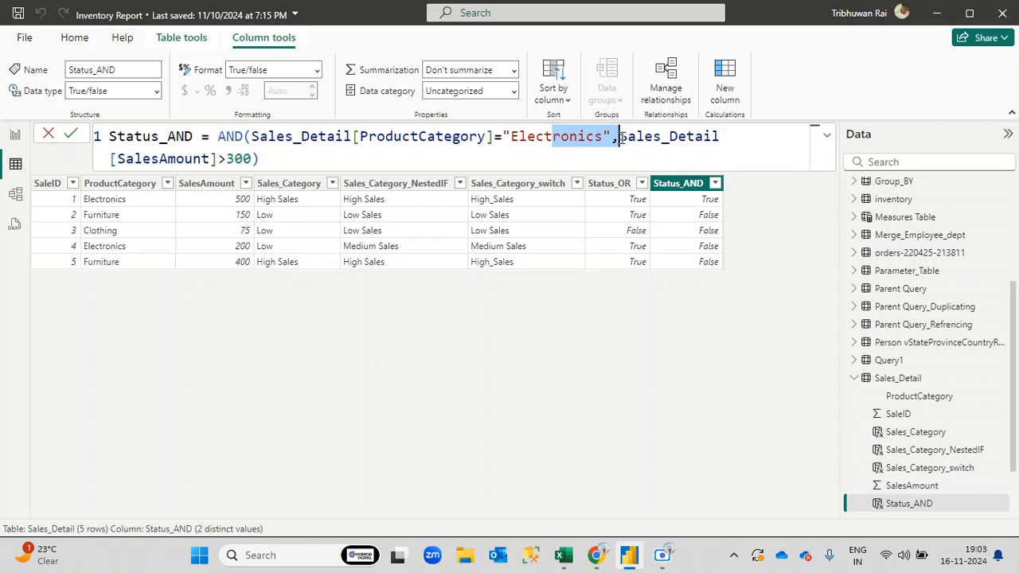
{"action": "left_click_drag", "start_coordinate": [120, 159], "coordinate": [257, 159]}
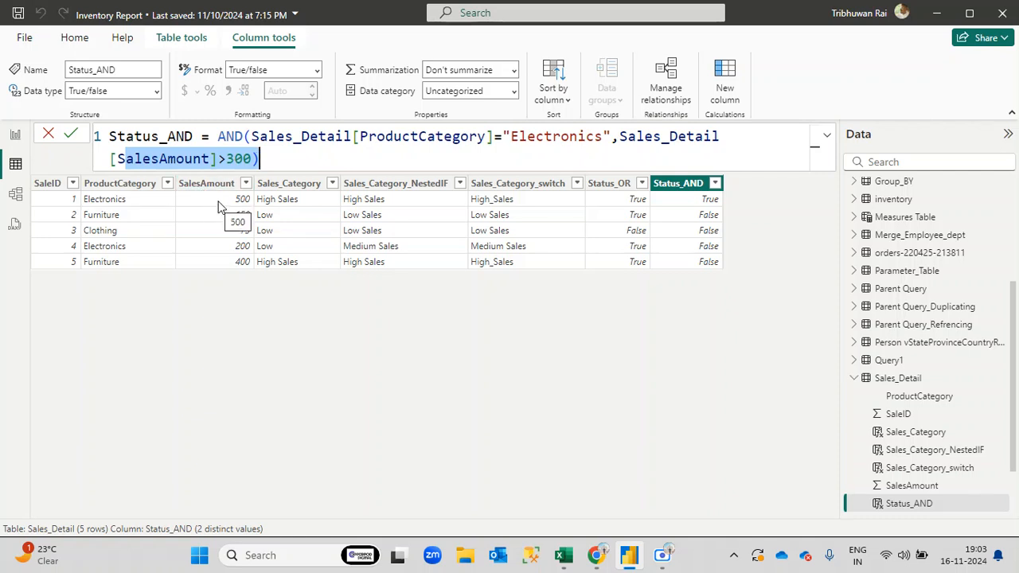
{"action": "left_click_drag", "start_coordinate": [259, 158], "coordinate": [249, 137]}
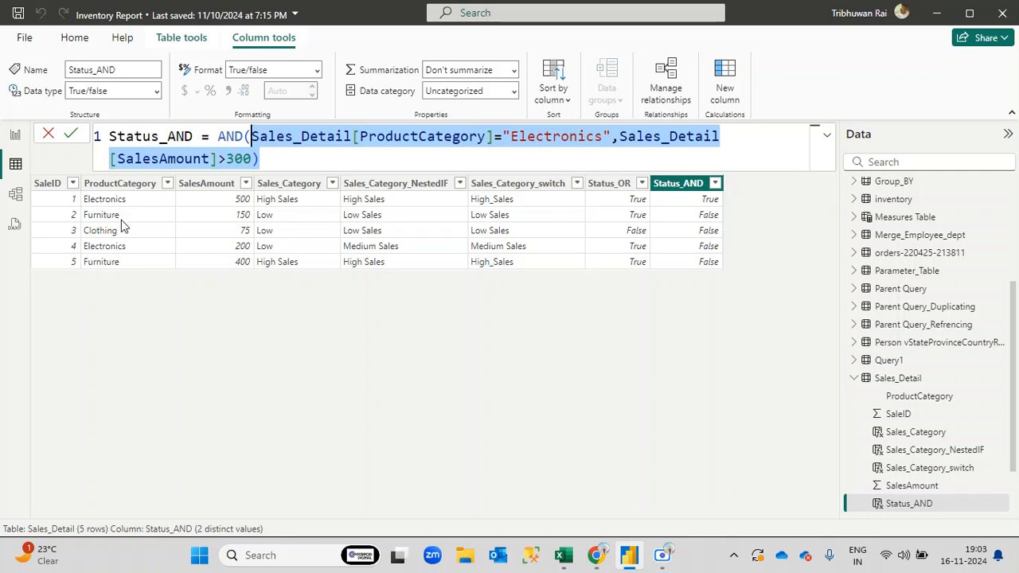
{"action": "left_click", "coordinate": [302, 136]}
{"action": "left_click_drag", "start_coordinate": [269, 136], "coordinate": [603, 136]}
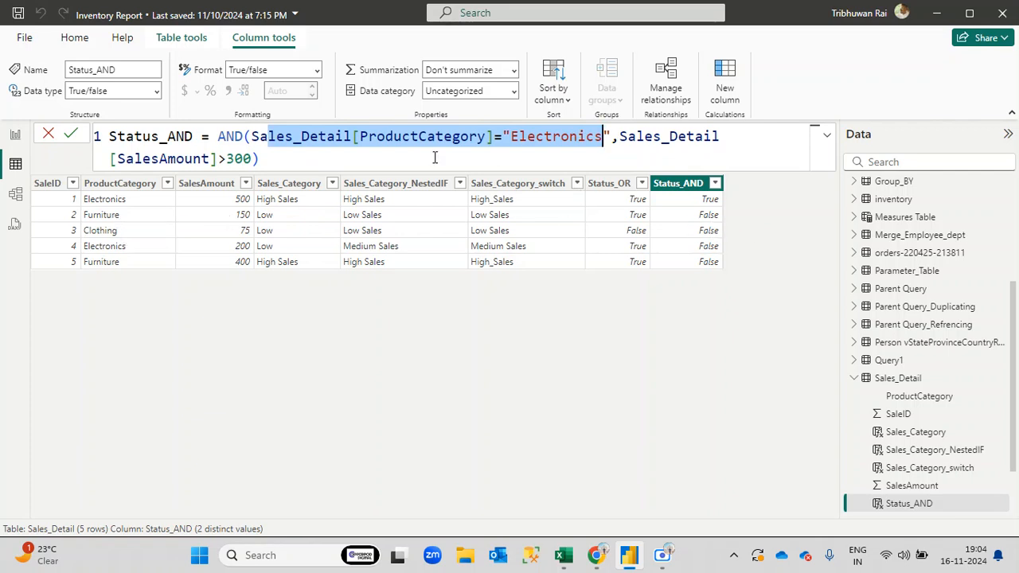
{"action": "left_click", "coordinate": [251, 160]}
{"action": "left_click_drag", "start_coordinate": [251, 159], "coordinate": [249, 137]}
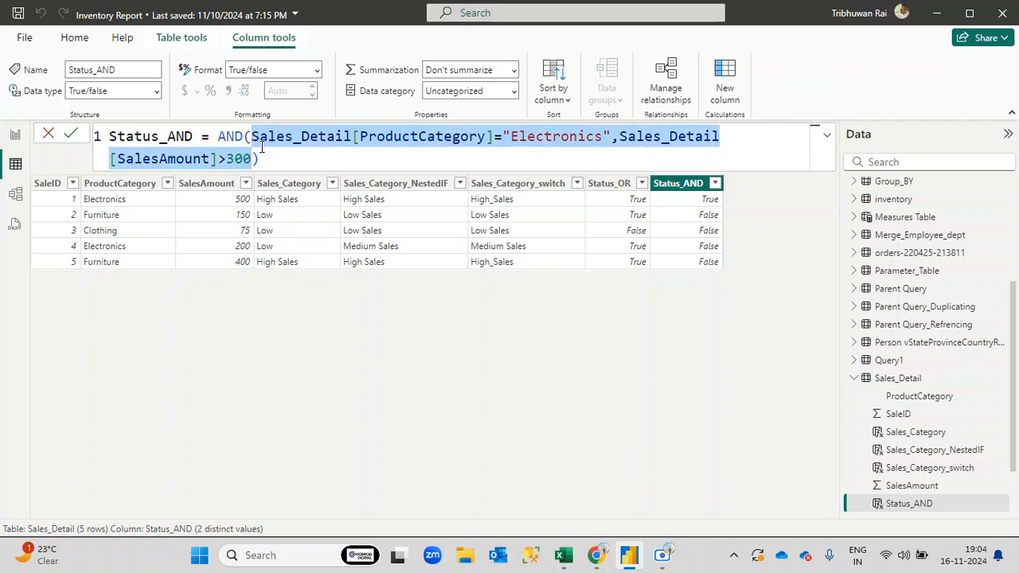
{"action": "left_click", "coordinate": [268, 160]}
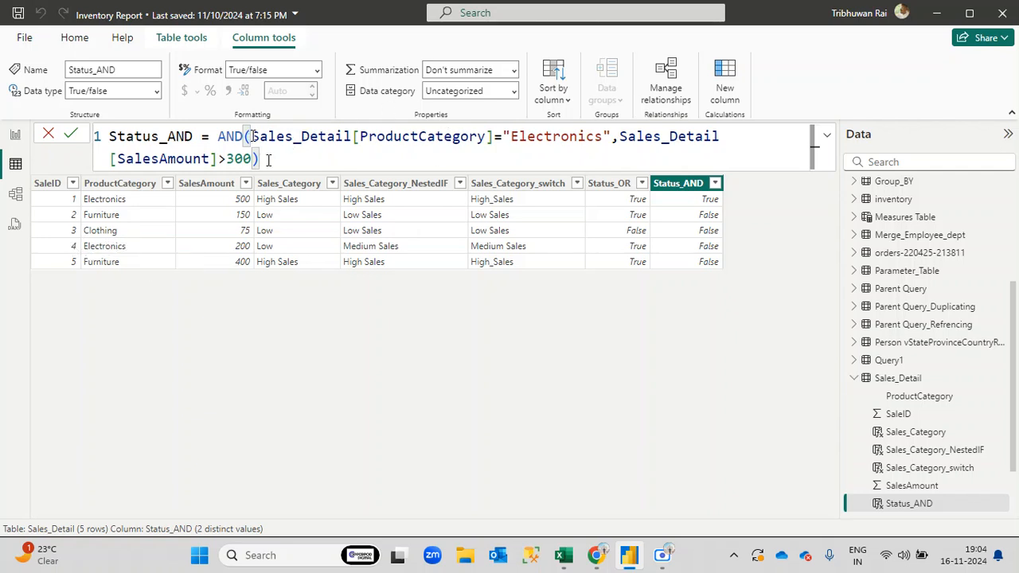
{"action": "left_click_drag", "start_coordinate": [252, 136], "coordinate": [626, 137]}
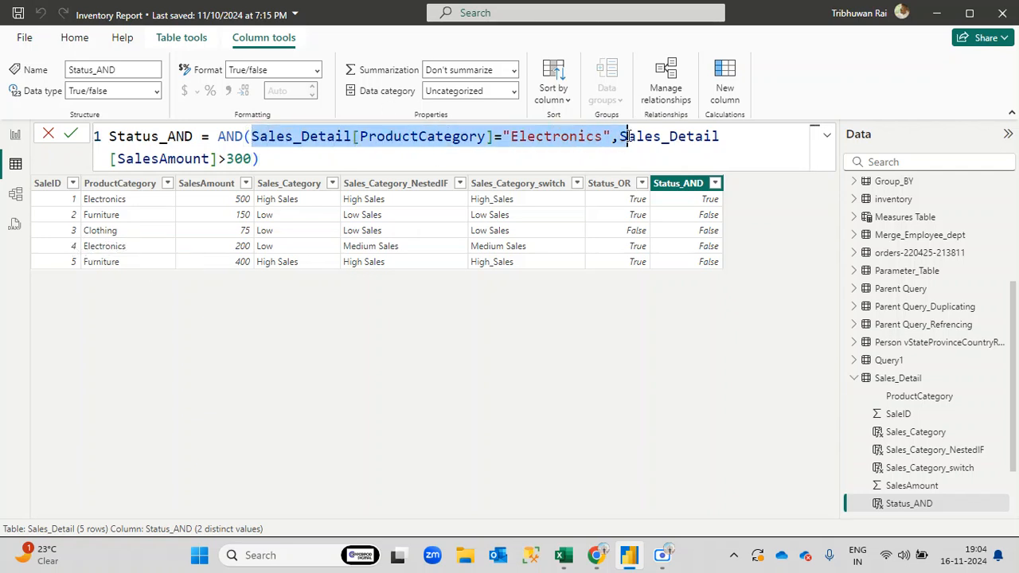
{"action": "left_click", "coordinate": [635, 137]}
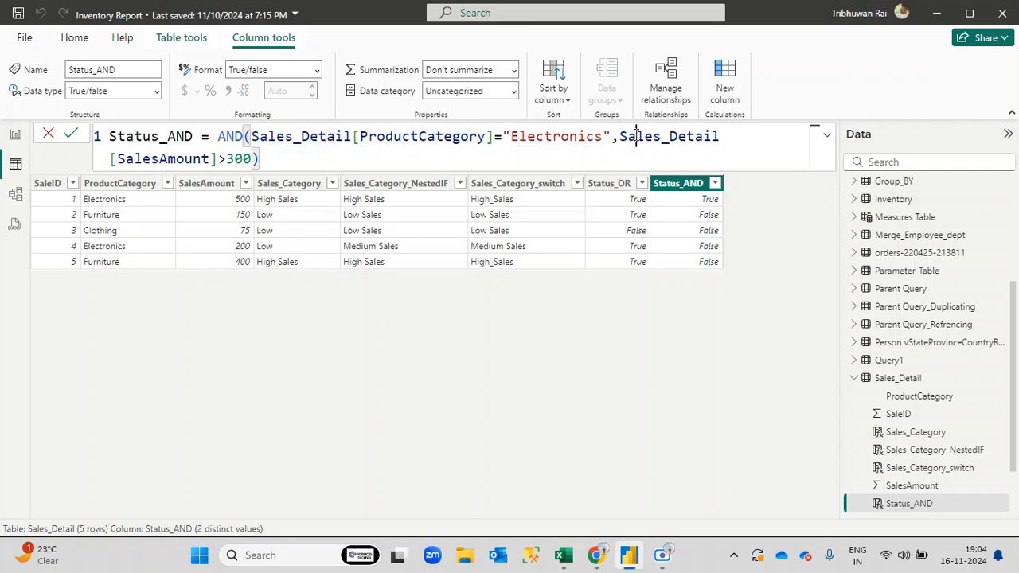
{"action": "left_click_drag", "start_coordinate": [115, 160], "coordinate": [252, 159]}
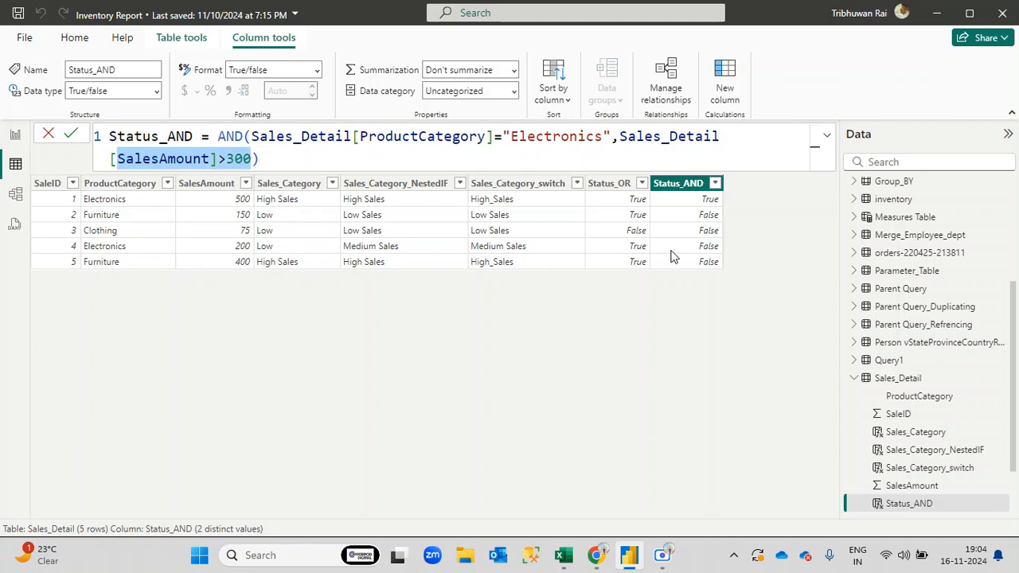
Open an IF function before AND in the Status_AND formula so both conditions act as its logical test
{"action": "double_click", "coordinate": [216, 136]}
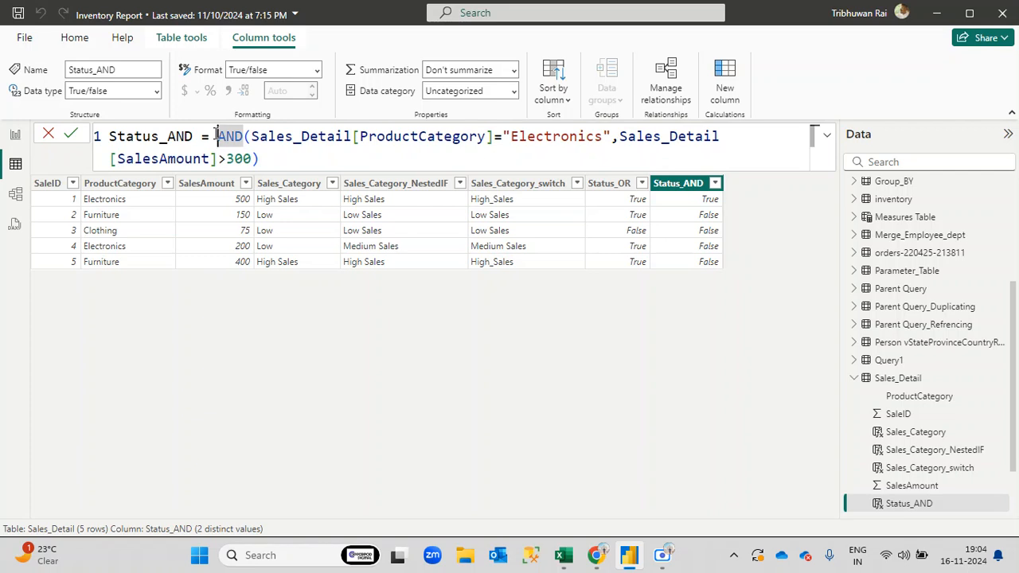
{"action": "type", "text": "IF "}
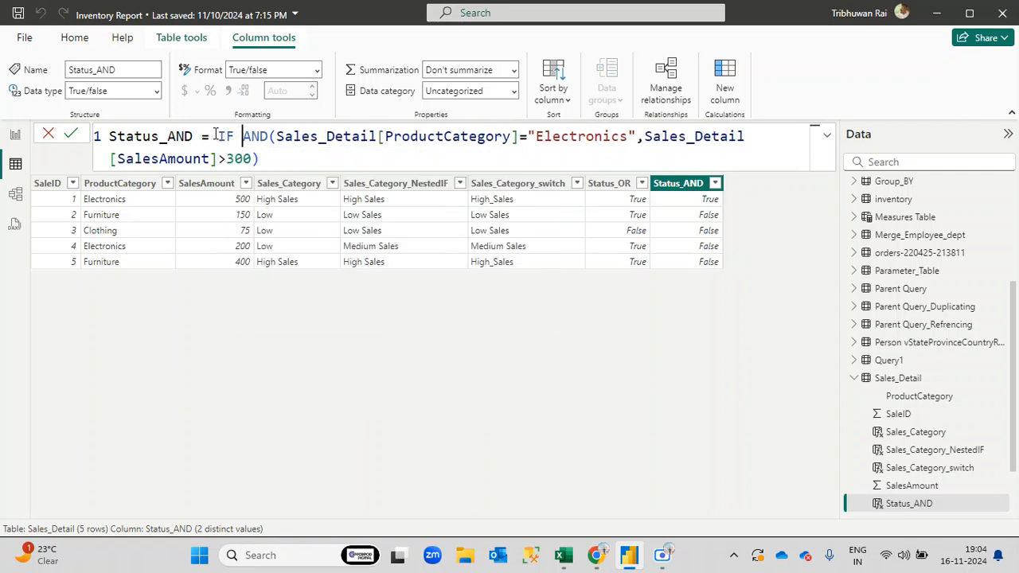
{"action": "type", "text": "("}
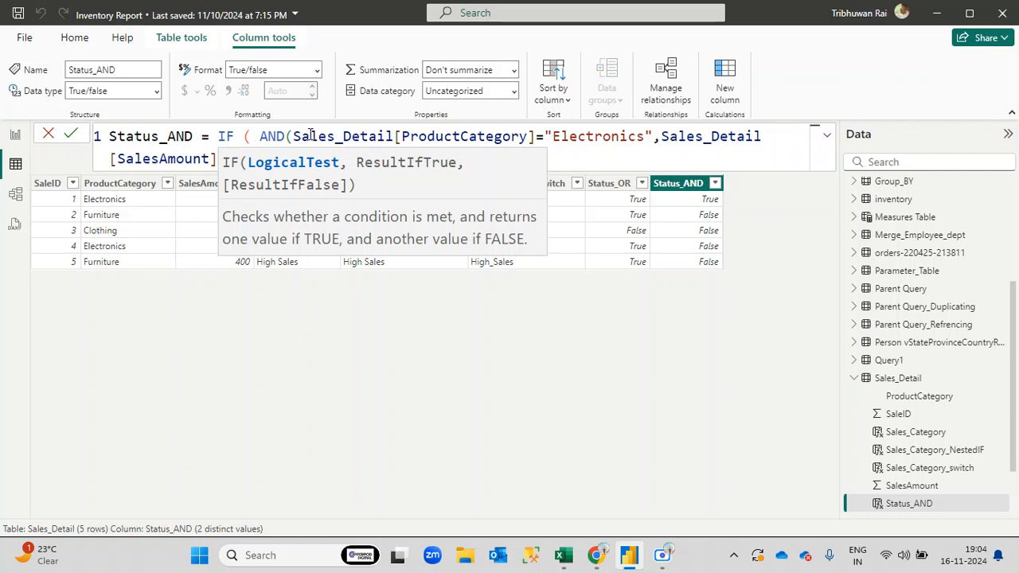
{"action": "left_click_drag", "start_coordinate": [310, 136], "coordinate": [662, 137]}
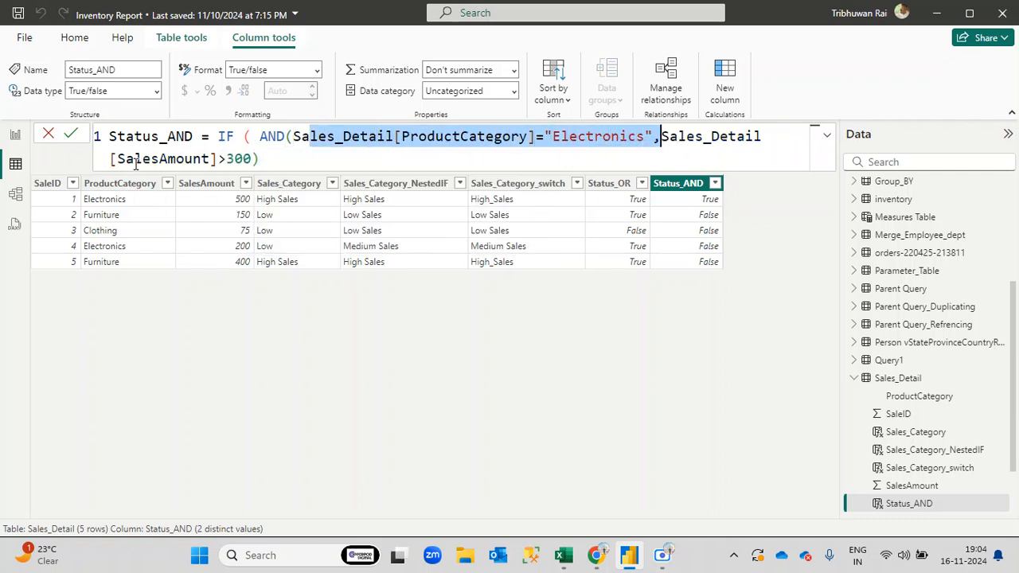
{"action": "left_click_drag", "start_coordinate": [136, 162], "coordinate": [268, 159]}
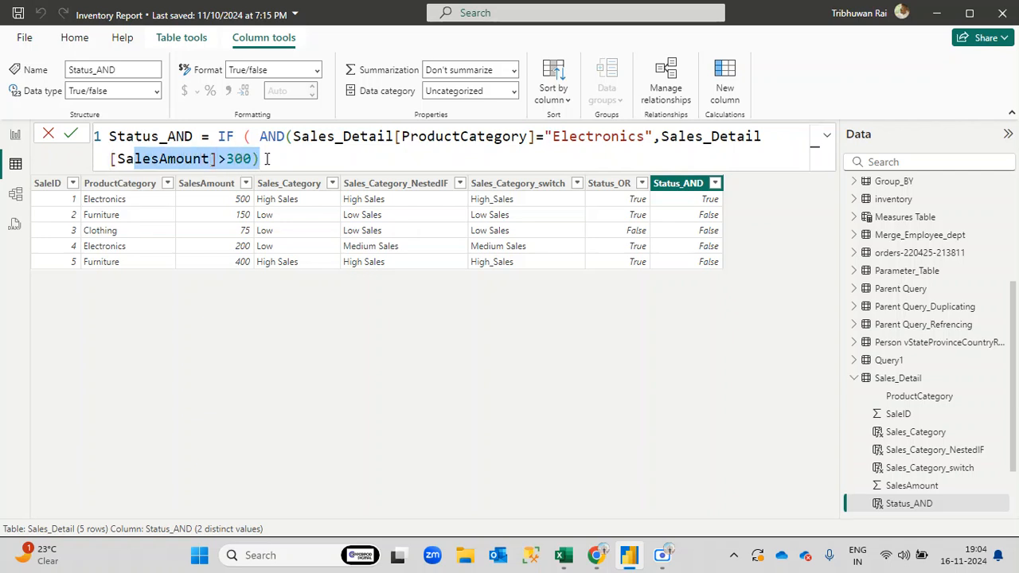
{"action": "left_click", "coordinate": [268, 158]}
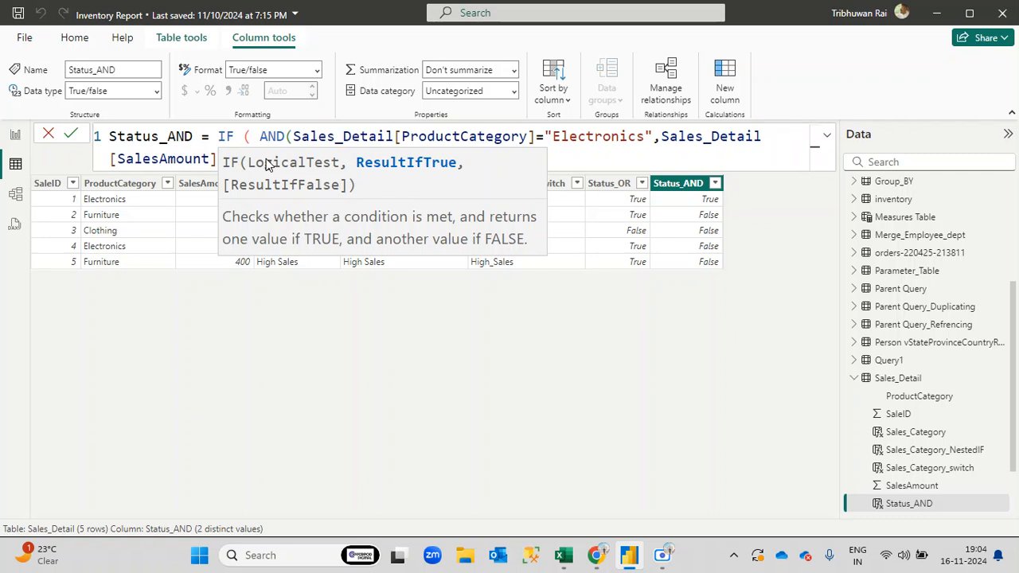
Complete the IF with "Good Sales" as the true result and "Bad Sales" as the false result, then commit the formula
{"action": "type", "text": ","}
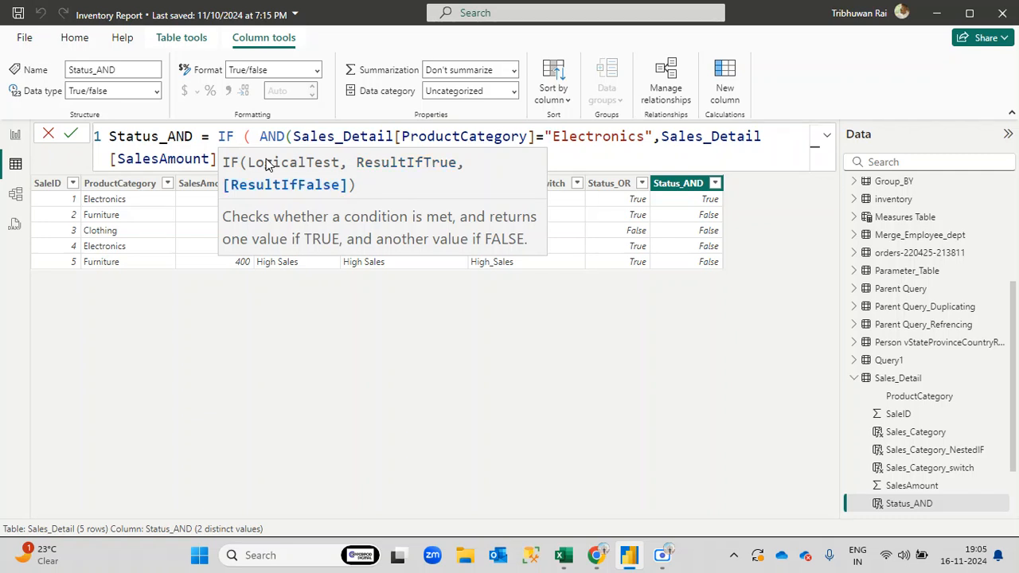
{"action": "type", "text": "bot"}
{"action": "type", "text": "\"Good Sales\", Bad Sales\""}
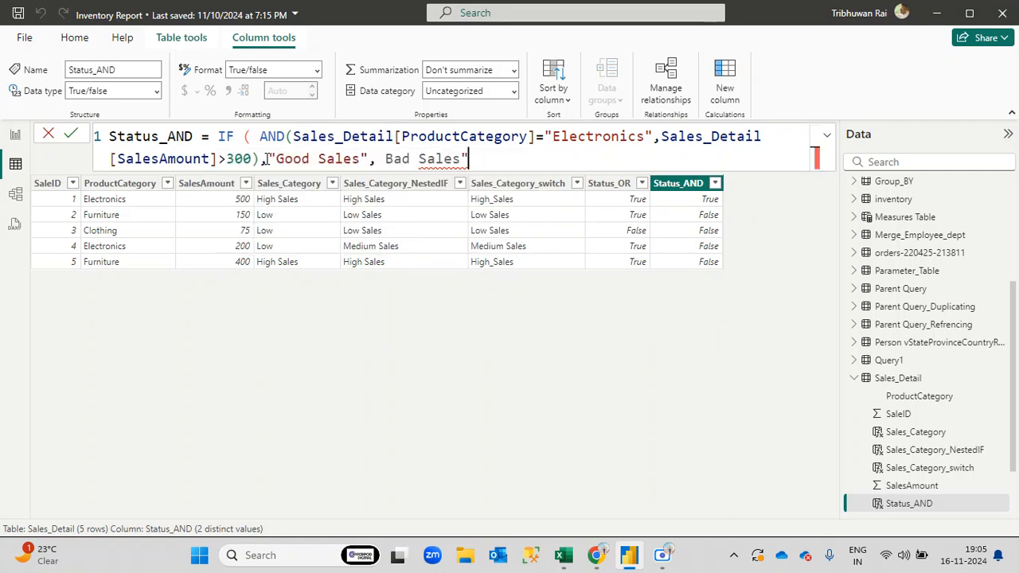
{"action": "double_click", "coordinate": [390, 158]}
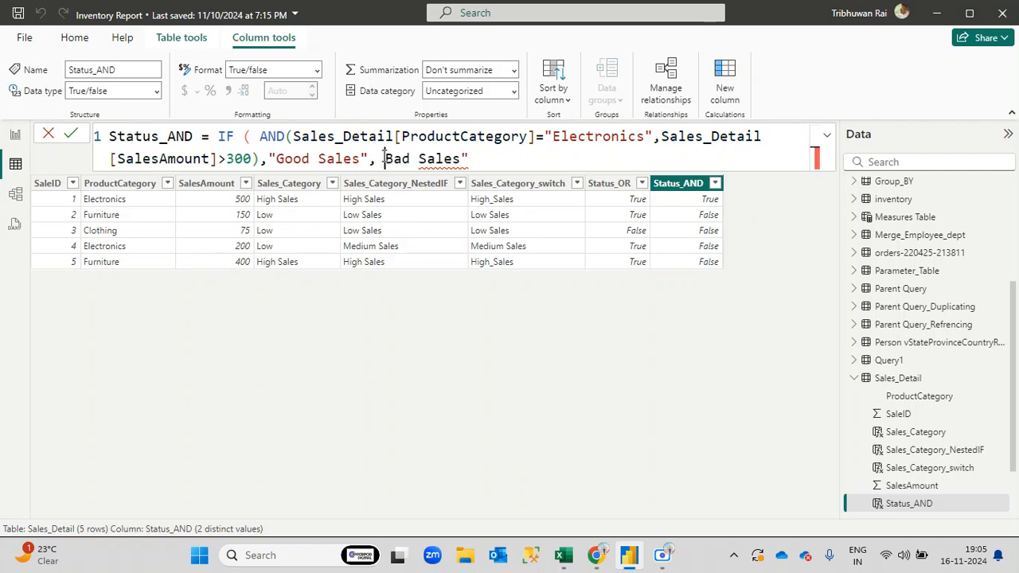
{"action": "left_click", "coordinate": [384, 158]}
{"action": "type", "text": "\""}
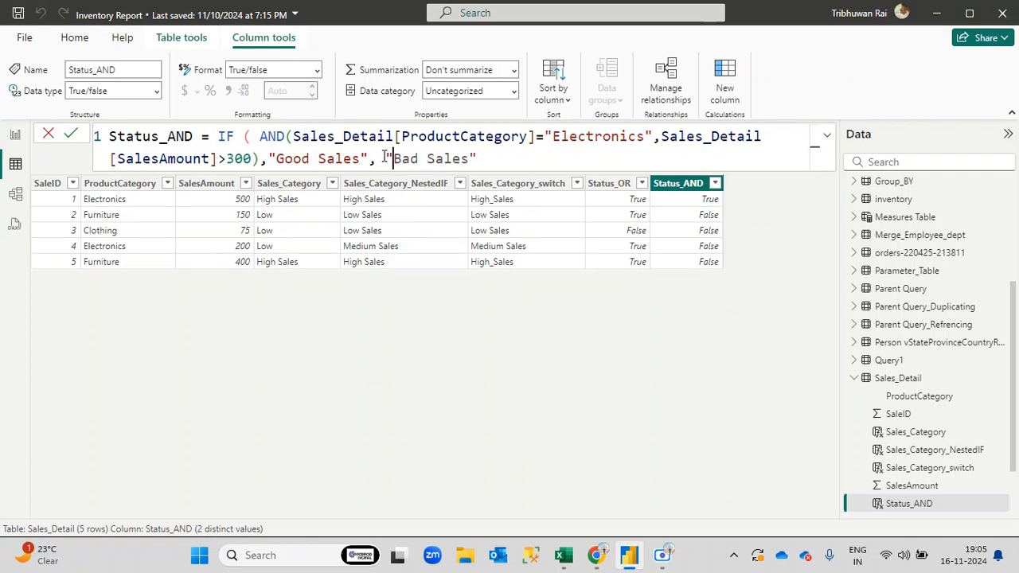
{"action": "left_click", "coordinate": [502, 160]}
{"action": "type", "text": ")"}
{"action": "key", "text": "Return"}
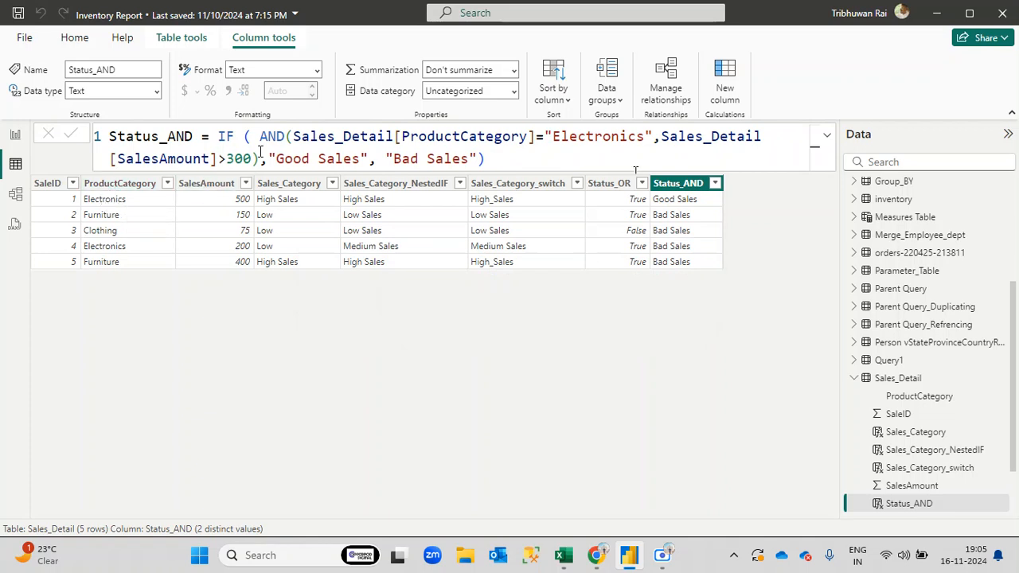
Break the Status_AND formula so IF, AND and the SalesAmount condition each start on their own line
{"action": "left_click", "coordinate": [219, 137]}
{"action": "key", "text": "shift+Return"}
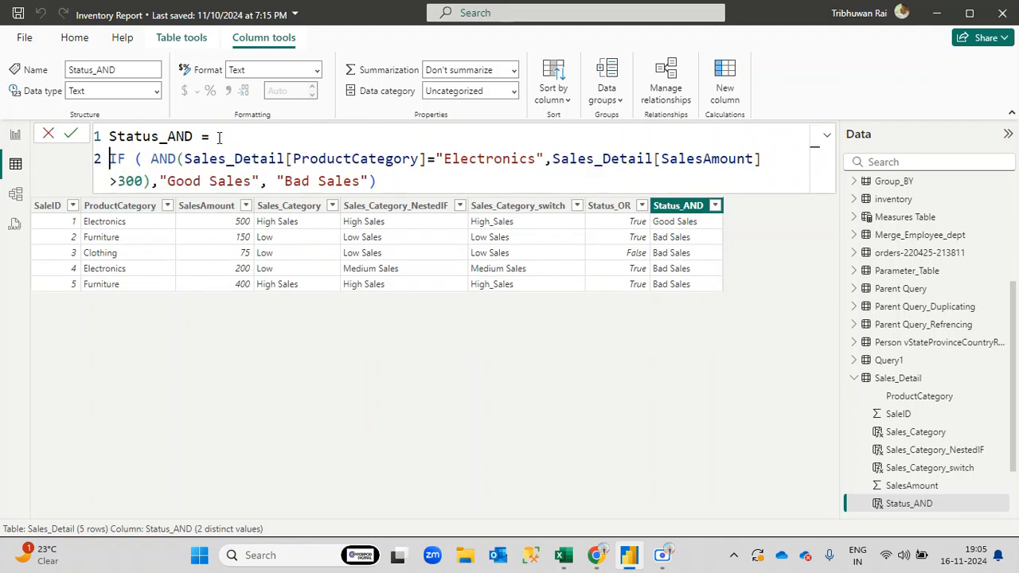
{"action": "left_click", "coordinate": [148, 159]}
{"action": "key", "text": "shift+Return"}
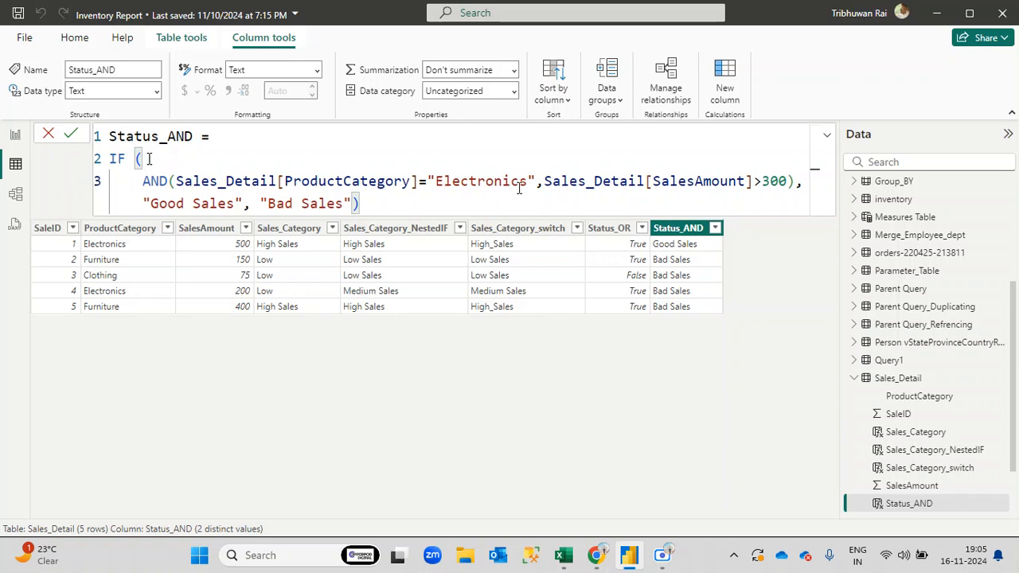
{"action": "left_click", "coordinate": [546, 181]}
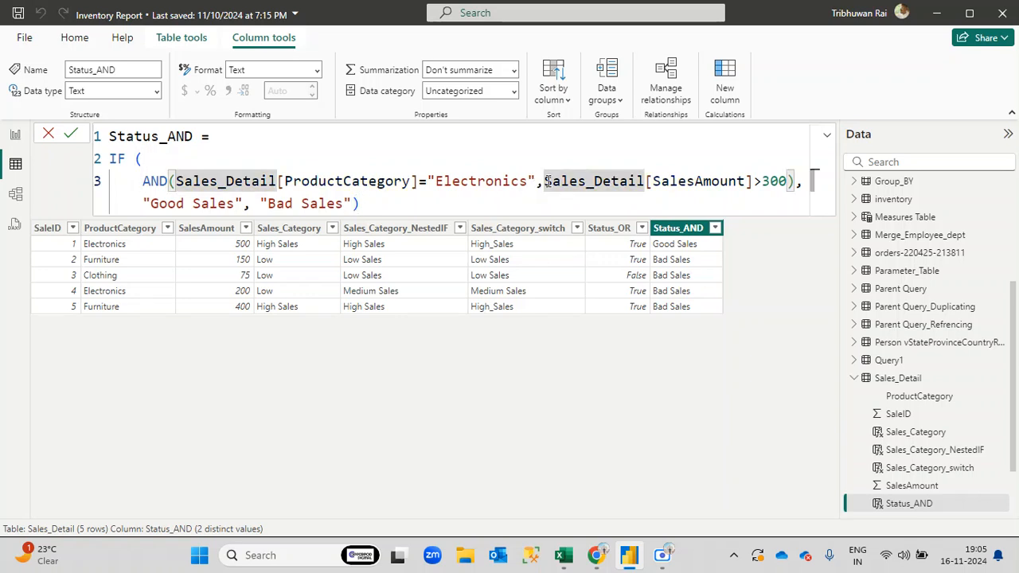
{"action": "key", "text": "shift+Return"}
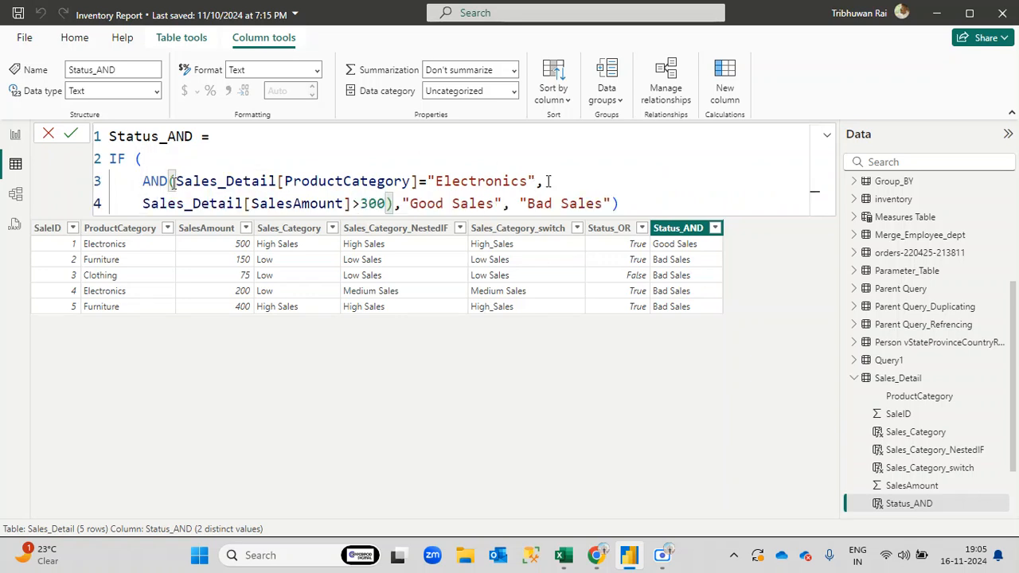
Put AND's closing parenthesis, "Good Sales" and "Bad Sales" on separate lines of the Status_AND formula
{"action": "left_click", "coordinate": [382, 205]}
{"action": "double_click", "coordinate": [385, 203]}
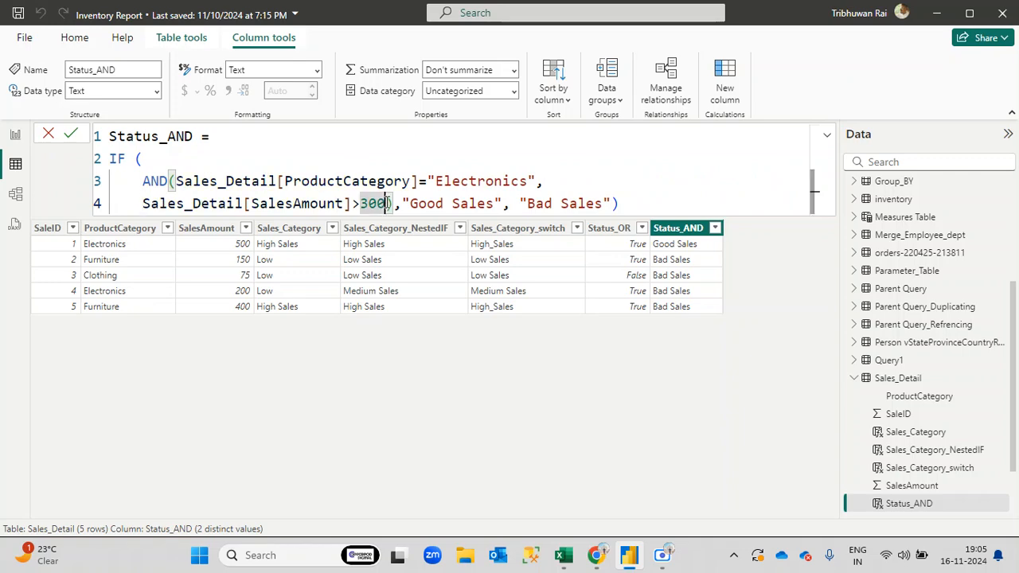
{"action": "left_click", "coordinate": [390, 203]}
{"action": "key", "text": "shift+Return"}
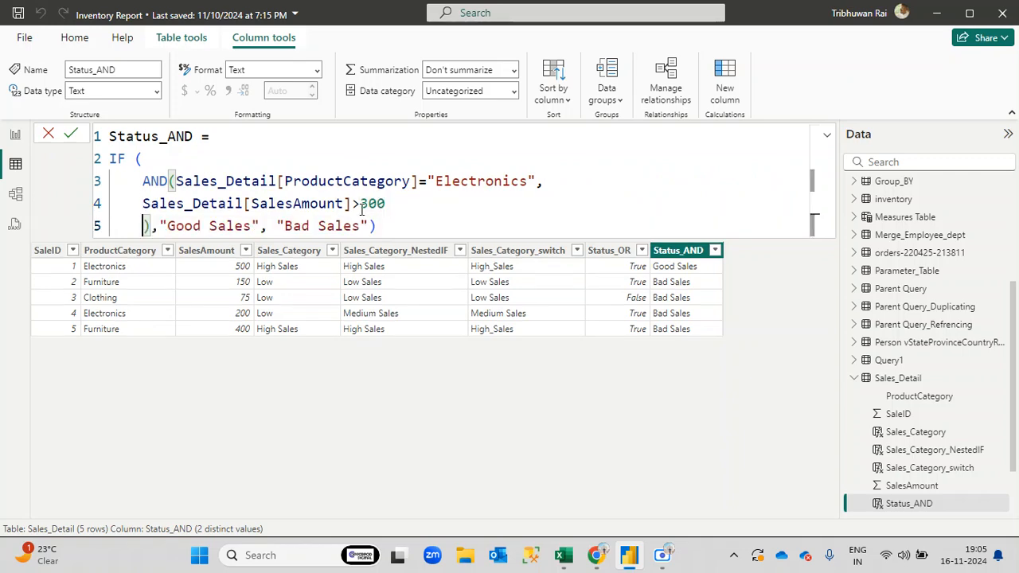
{"action": "left_click", "coordinate": [161, 226]}
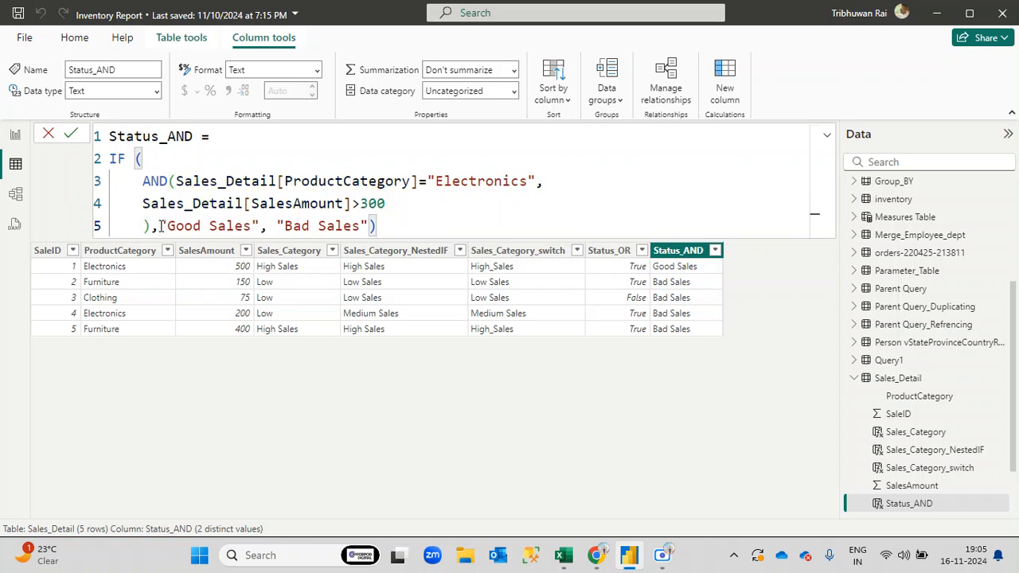
{"action": "key", "text": "shift+Return"}
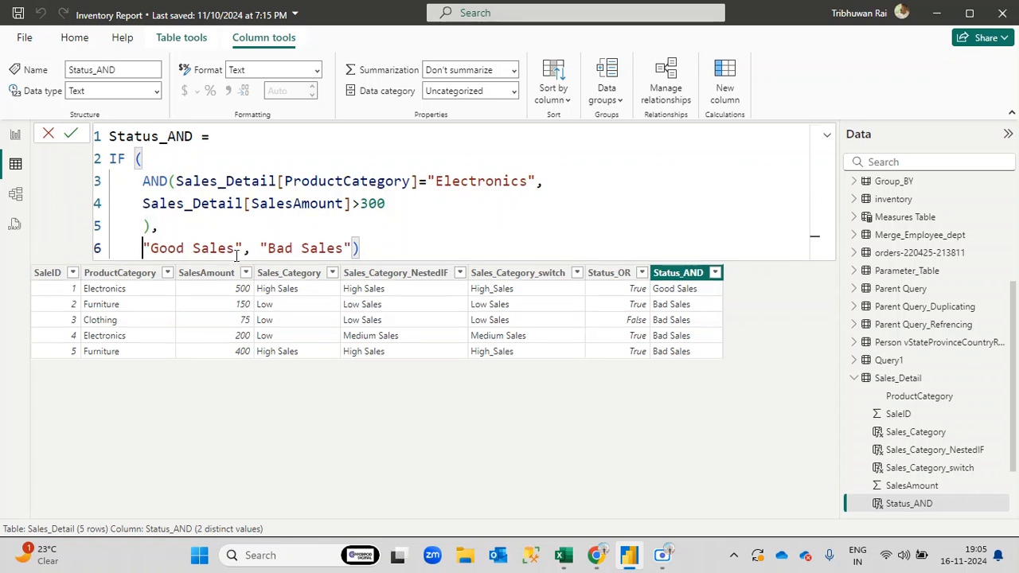
{"action": "left_click", "coordinate": [258, 248]}
{"action": "key", "text": "Return"}
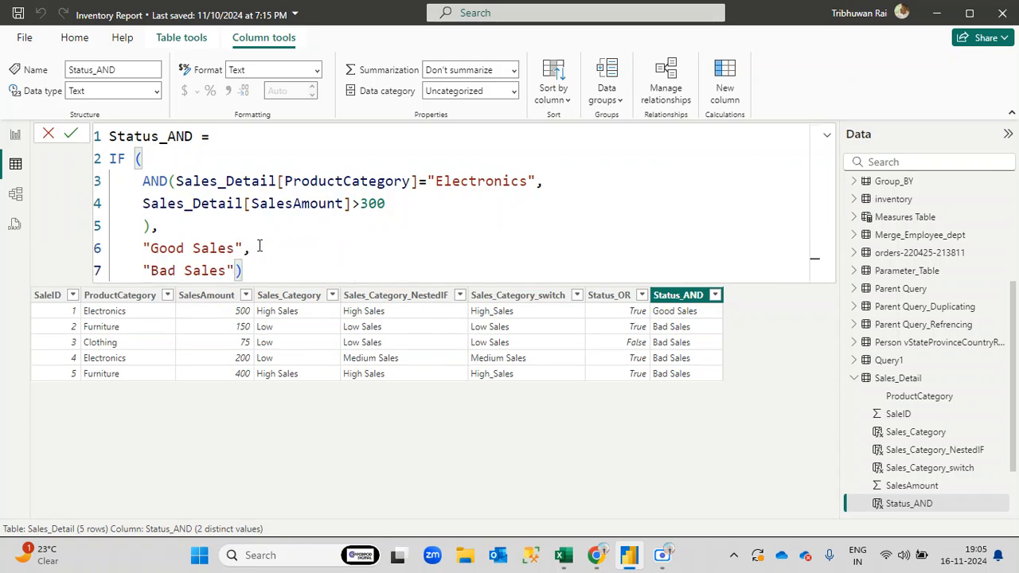
{"action": "left_click", "coordinate": [314, 260]}
Examine how the AND conditions serve as IF's logical test, with "Good Sales" and "Bad Sales" as its true and false results
{"action": "left_click_drag", "start_coordinate": [145, 179], "coordinate": [180, 224]}
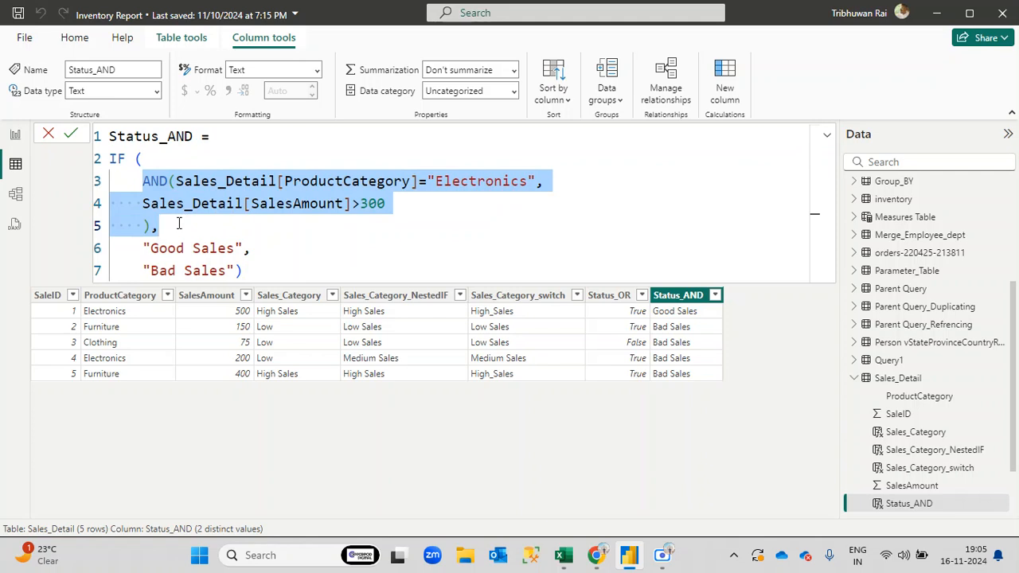
{"action": "left_click", "coordinate": [179, 224]}
{"action": "left_click_drag", "start_coordinate": [177, 182], "coordinate": [541, 188]}
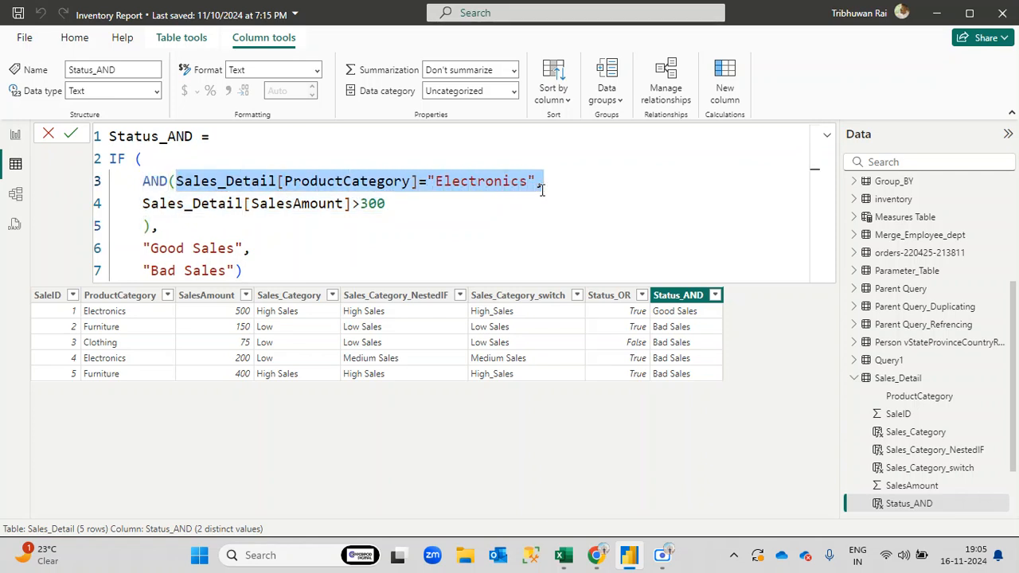
{"action": "left_click_drag", "start_coordinate": [143, 204], "coordinate": [389, 205]}
{"action": "left_click_drag", "start_coordinate": [279, 247], "coordinate": [127, 250]}
{"action": "left_click_drag", "start_coordinate": [235, 270], "coordinate": [139, 271]}
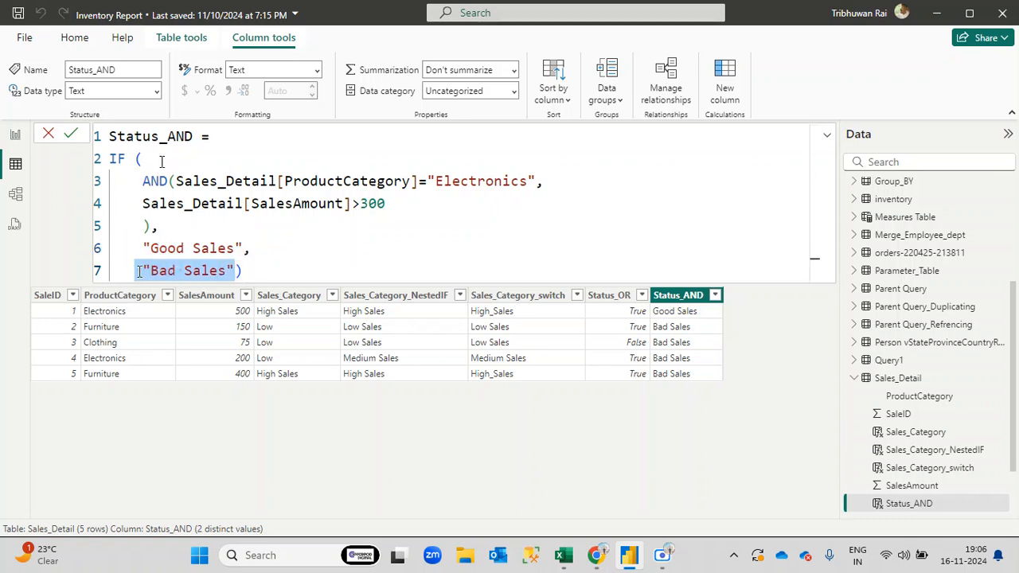
{"action": "left_click_drag", "start_coordinate": [162, 160], "coordinate": [154, 228]}
{"action": "left_click", "coordinate": [205, 167]}
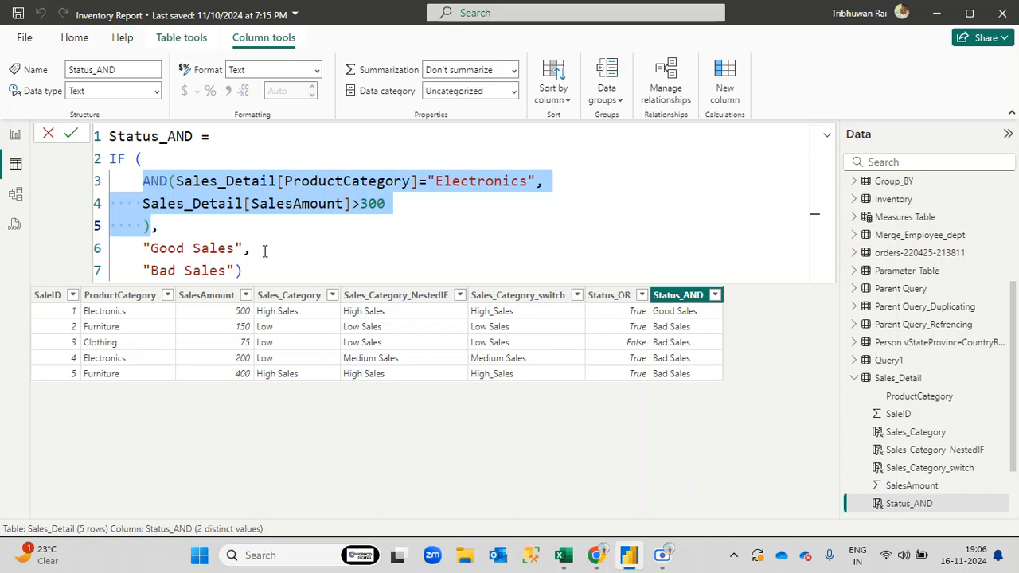
{"action": "left_click_drag", "start_coordinate": [266, 252], "coordinate": [133, 252]}
{"action": "left_click_drag", "start_coordinate": [243, 271], "coordinate": [138, 270]}
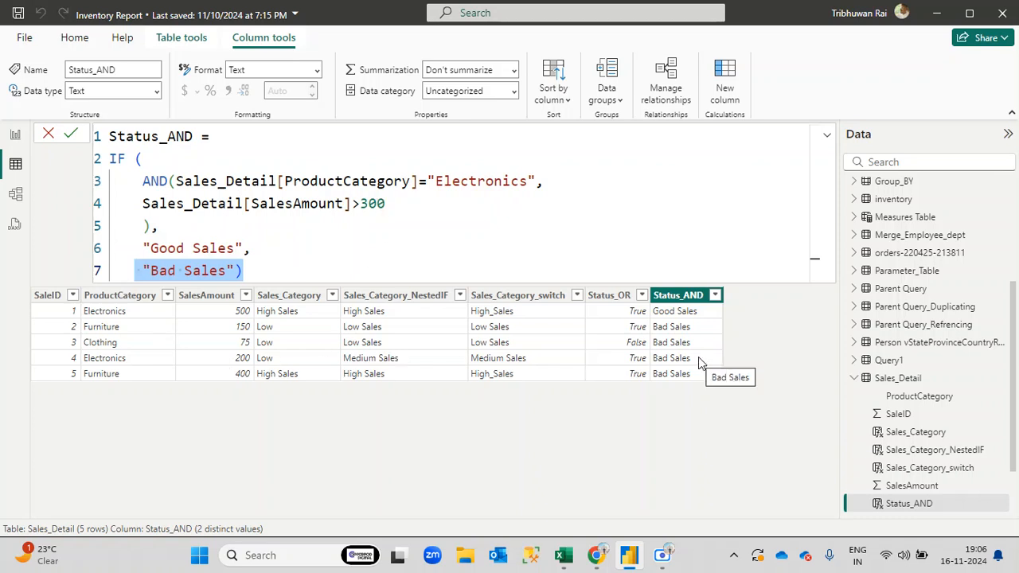
{"action": "left_click", "coordinate": [326, 259]}
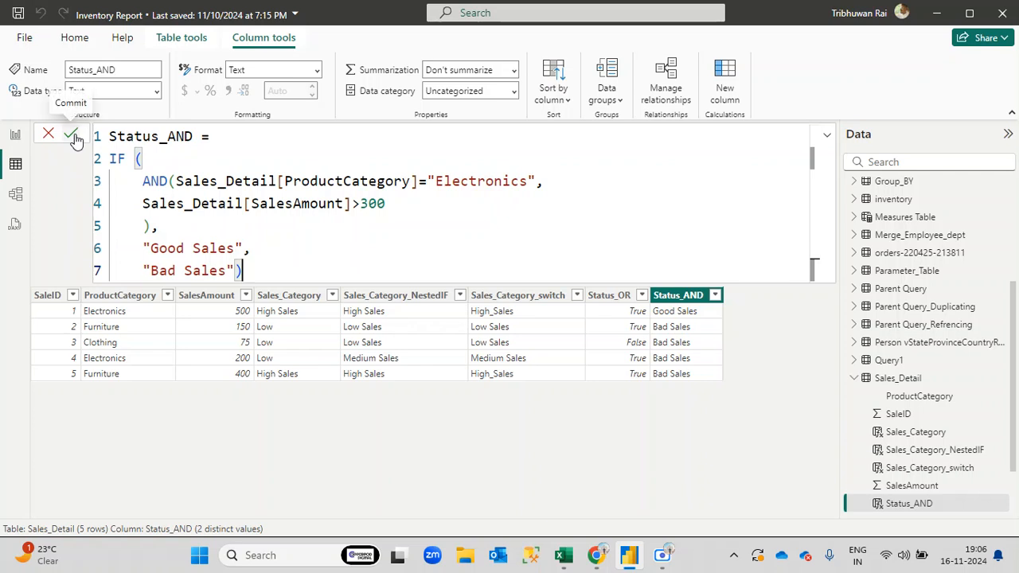
Recheck the AND function's two conditions and both IF results, then commit the reformatted Status_AND formula
{"action": "left_click", "coordinate": [139, 181]}
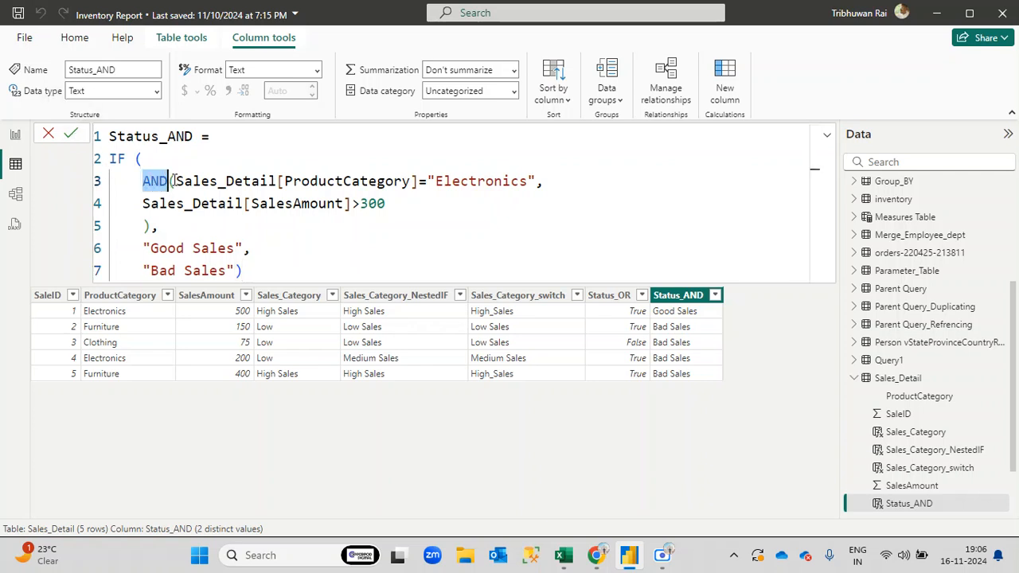
{"action": "left_click", "coordinate": [197, 181]}
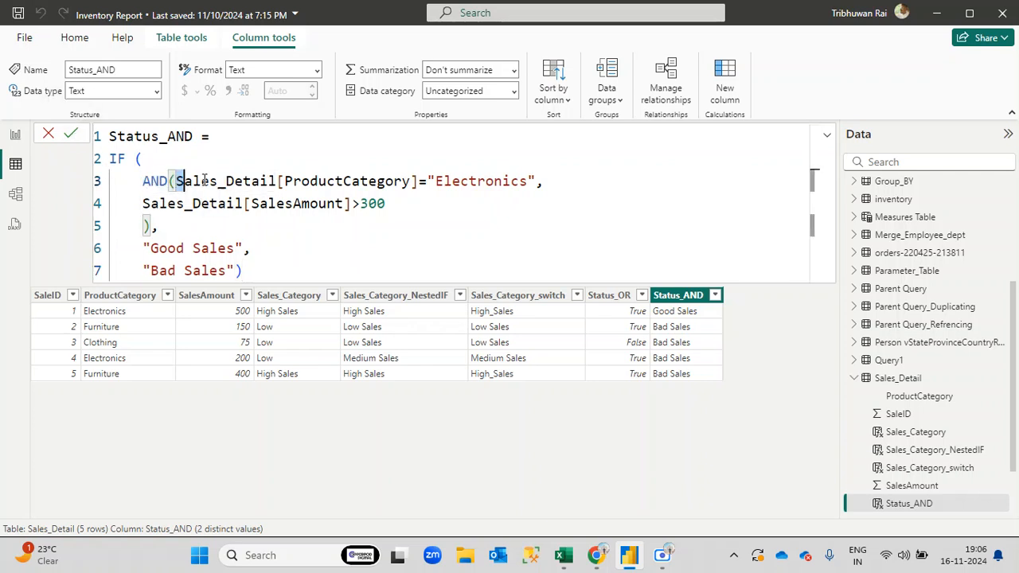
{"action": "left_click_drag", "start_coordinate": [177, 180], "coordinate": [580, 179]}
{"action": "left_click_drag", "start_coordinate": [143, 203], "coordinate": [401, 199]}
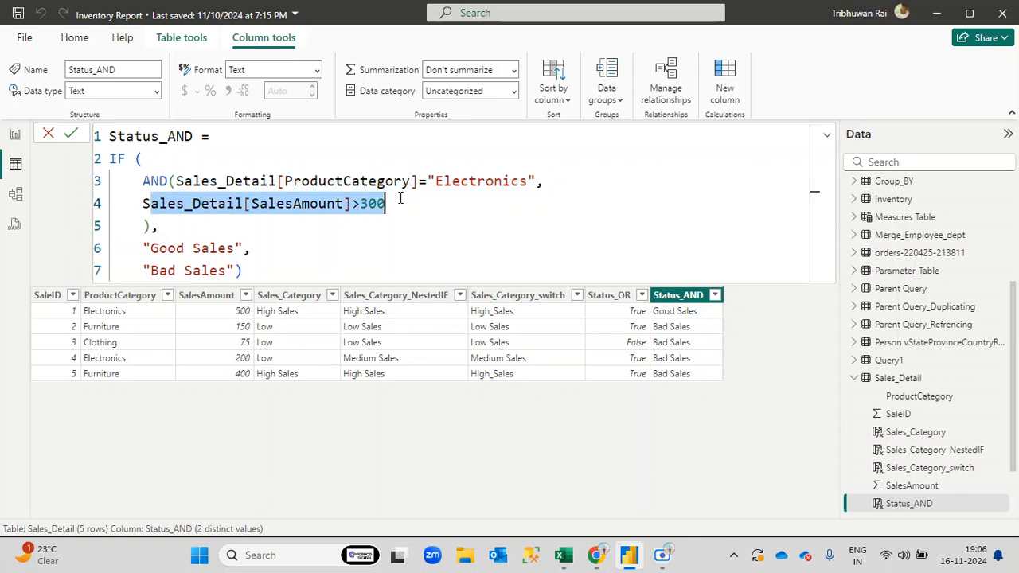
{"action": "left_click", "coordinate": [451, 225]}
{"action": "left_click_drag", "start_coordinate": [178, 180], "coordinate": [468, 182]}
{"action": "left_click_drag", "start_coordinate": [169, 204], "coordinate": [350, 203]}
{"action": "left_click_drag", "start_coordinate": [135, 248], "coordinate": [257, 249]}
{"action": "left_click_drag", "start_coordinate": [124, 273], "coordinate": [266, 272]}
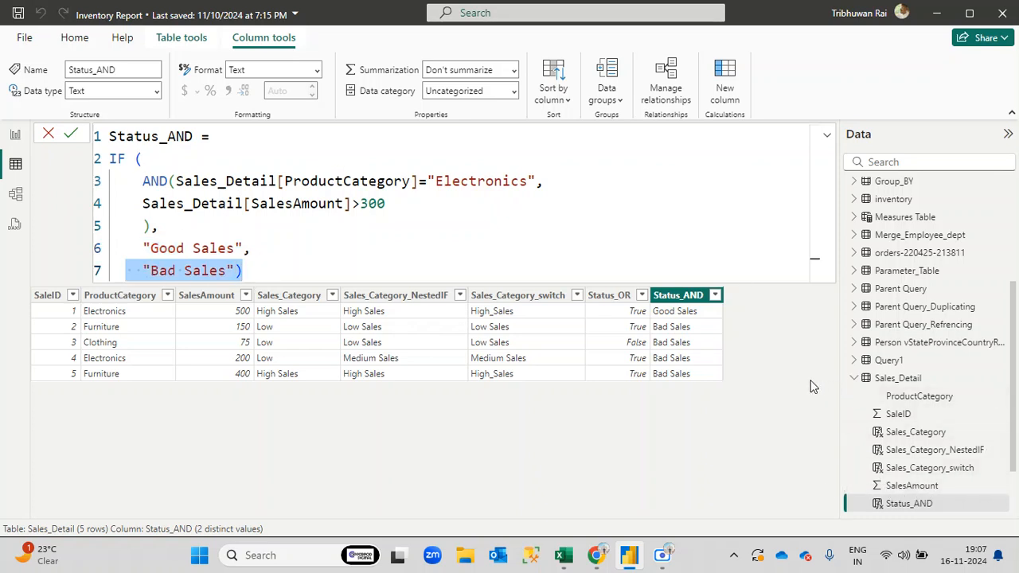
{"action": "left_click", "coordinate": [70, 137]}
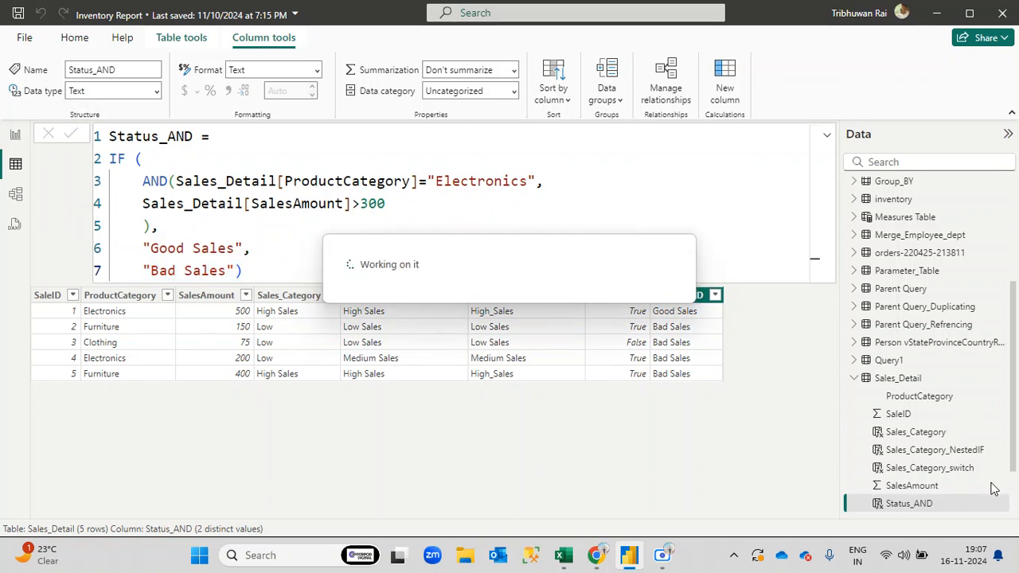
Split the Status_OR formula so OR and the Furniture condition start on their own lines, then commit it
{"action": "scroll", "coordinate": [930, 475], "scroll_direction": "down", "scroll_amount": 2}
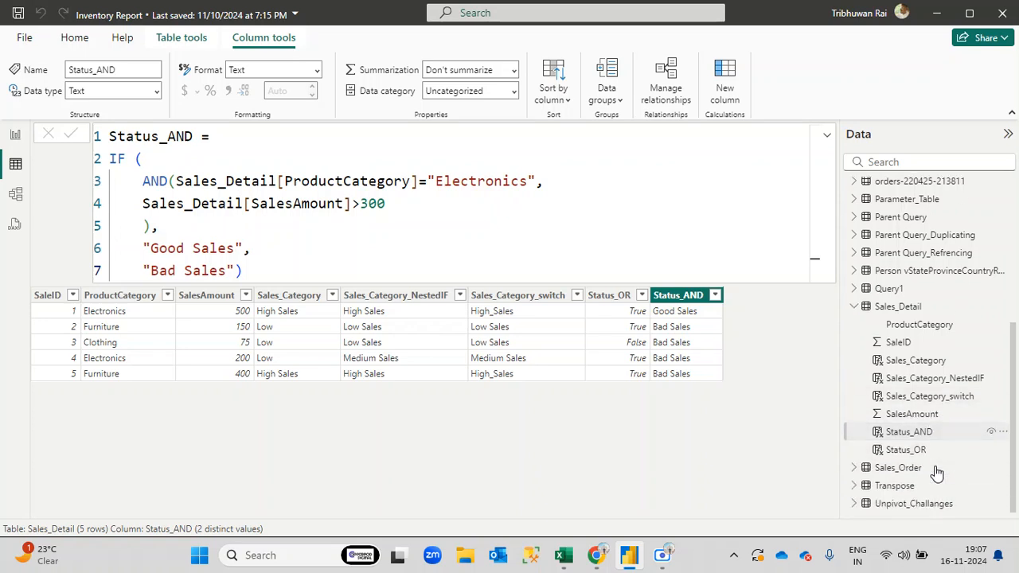
{"action": "left_click", "coordinate": [917, 451]}
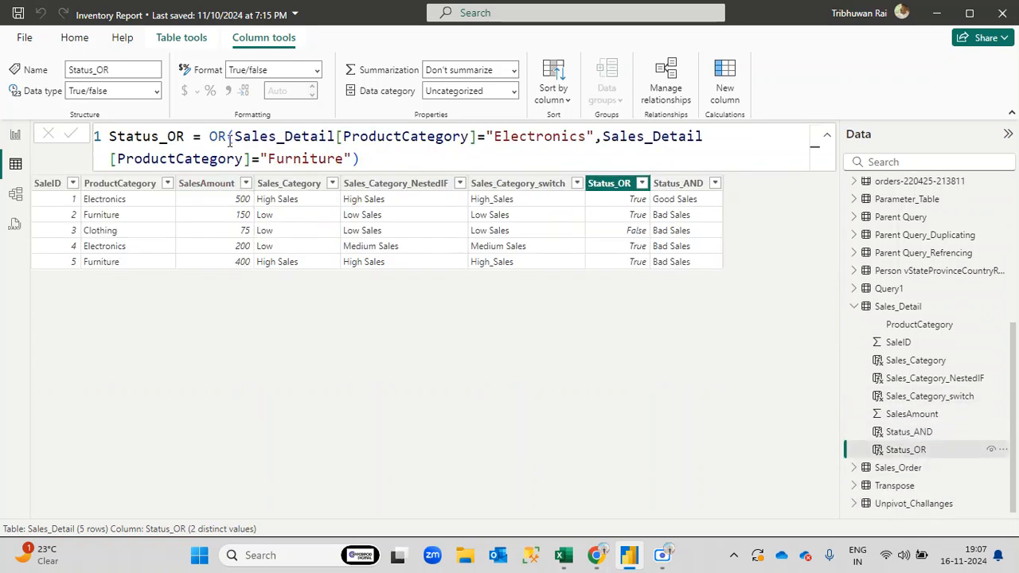
{"action": "left_click", "coordinate": [211, 136]}
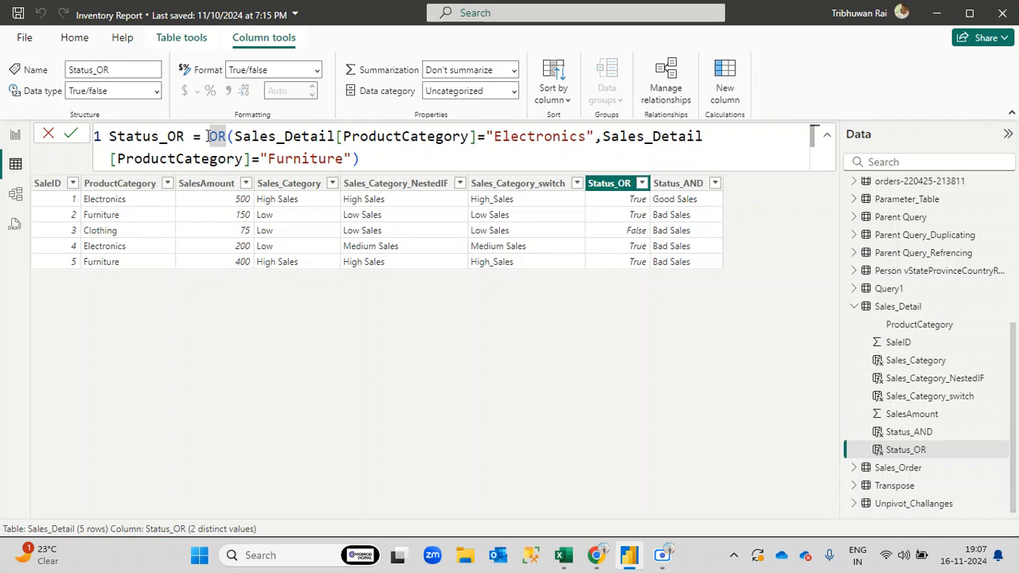
{"action": "key", "text": "shift+Return"}
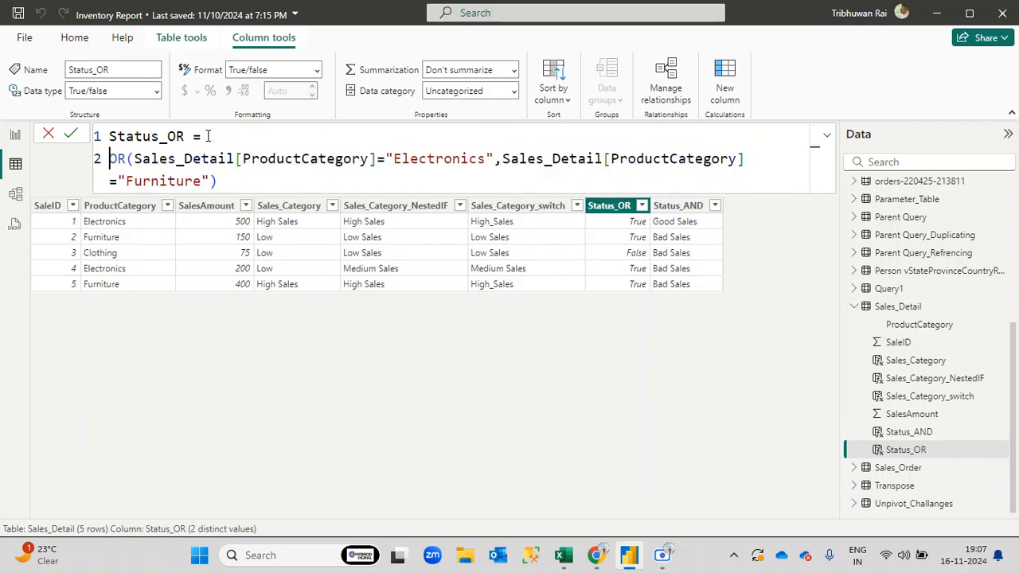
{"action": "left_click", "coordinate": [501, 159]}
{"action": "key", "text": "shift+Return"}
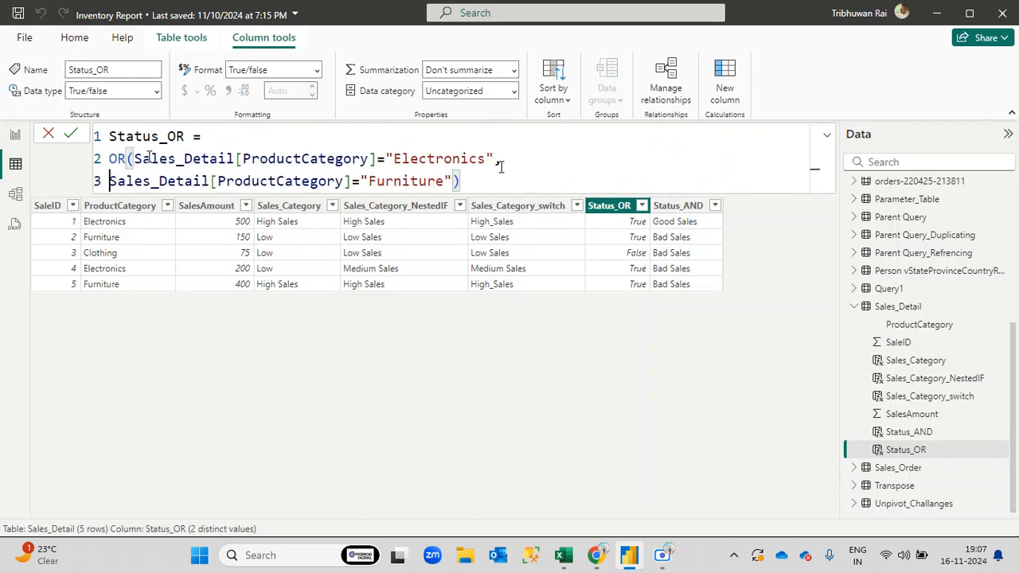
{"action": "left_click_drag", "start_coordinate": [134, 159], "coordinate": [100, 181]}
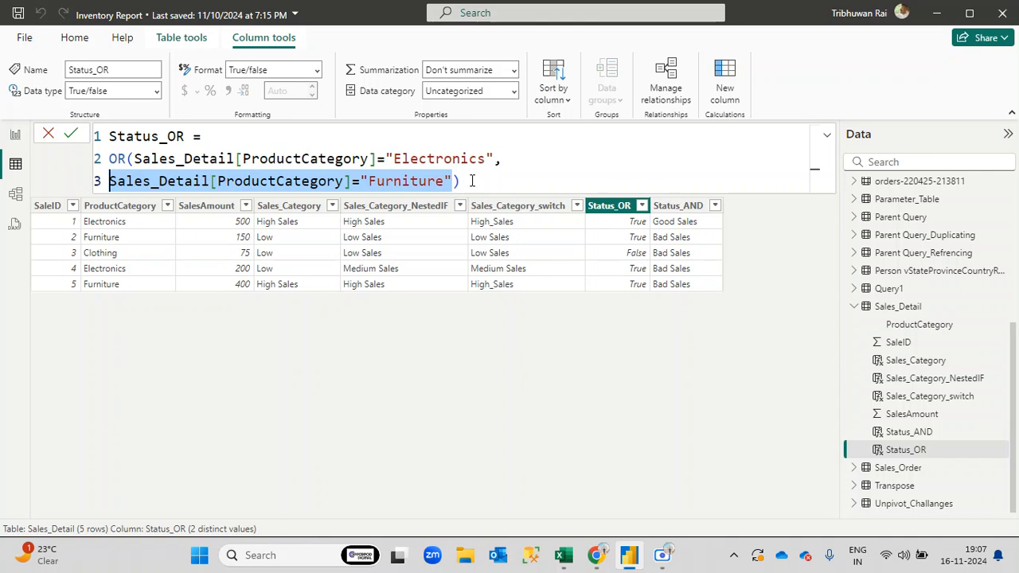
{"action": "left_click", "coordinate": [71, 136]}
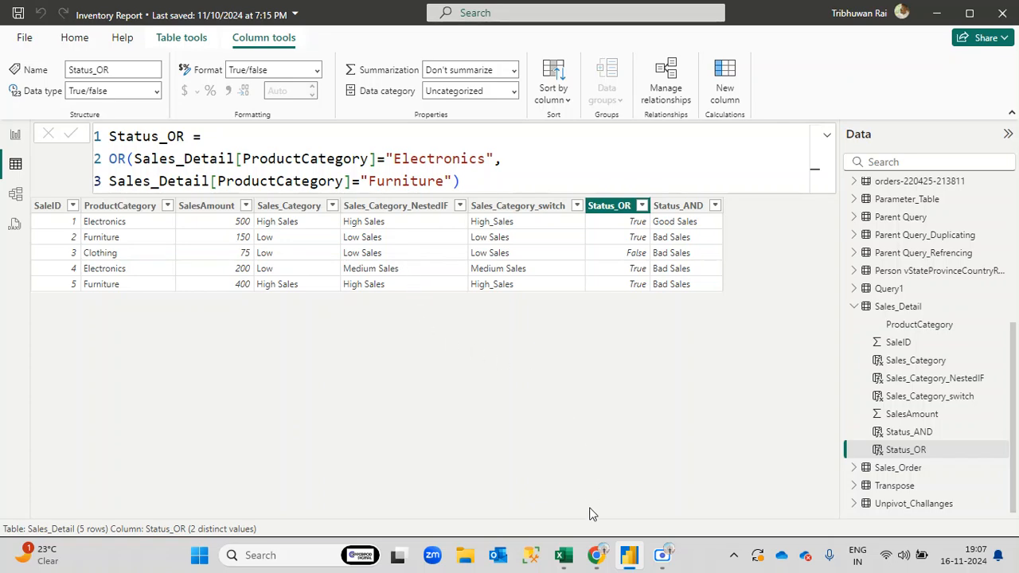
Switch to the Data_Analytics_Batch_08 workbook in Excel and review the IF, SWITCH and AND / OR notes under Logical Functions
{"action": "mouse_move", "coordinate": [563, 555]}
{"action": "left_click", "coordinate": [558, 477]}
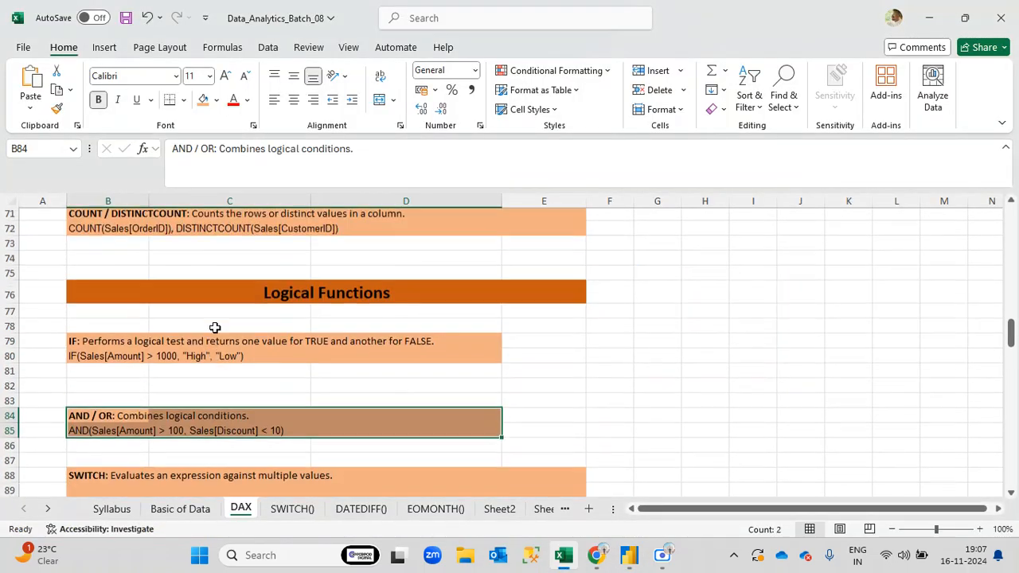
{"action": "scroll", "coordinate": [215, 327], "scroll_direction": "up", "scroll_amount": 1}
{"action": "left_click", "coordinate": [230, 303]}
{"action": "scroll", "coordinate": [335, 342], "scroll_direction": "down", "scroll_amount": 1}
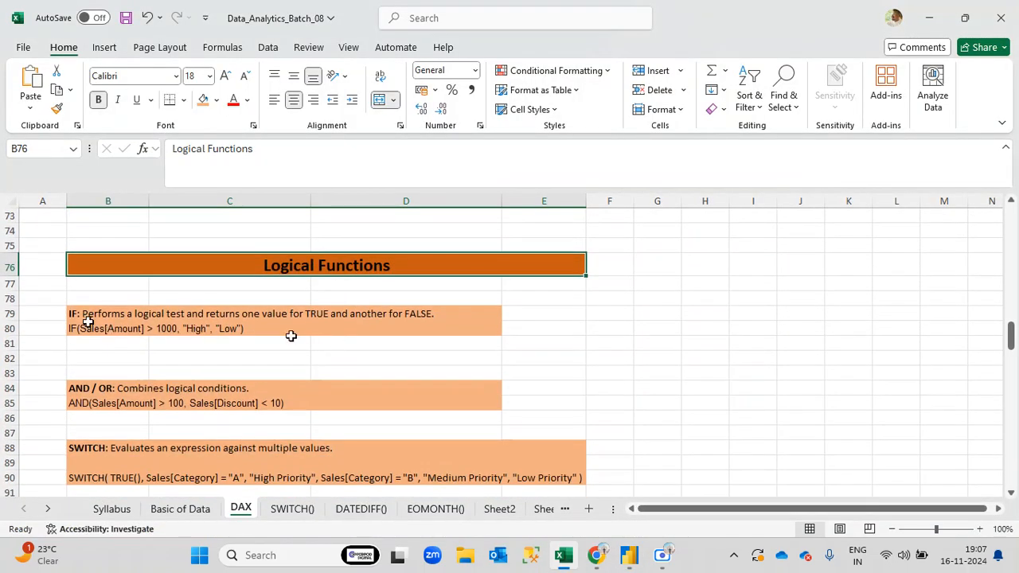
{"action": "left_click_drag", "start_coordinate": [204, 313], "coordinate": [446, 341]}
{"action": "scroll", "coordinate": [390, 358], "scroll_direction": "down", "scroll_amount": 2}
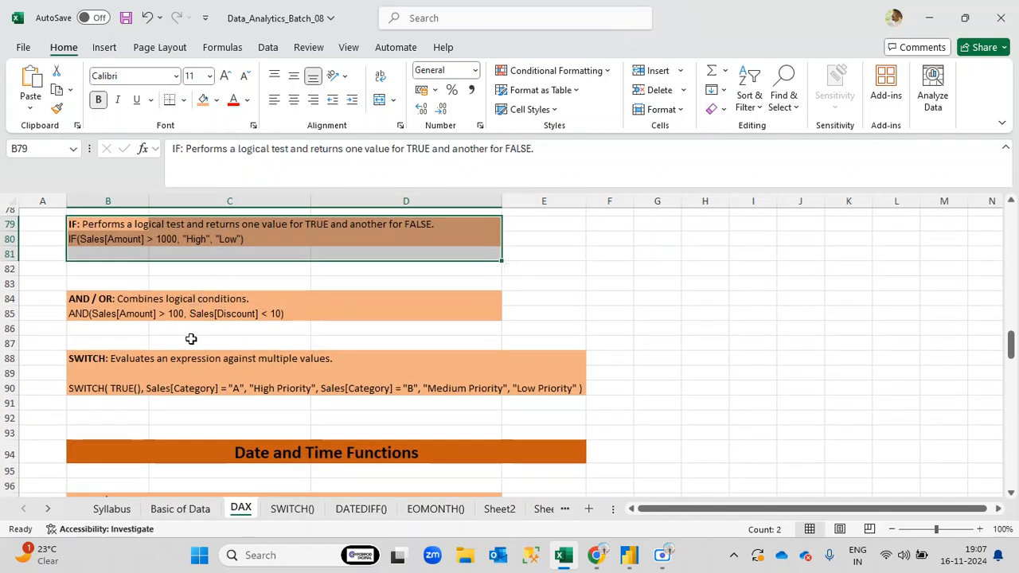
{"action": "scroll", "coordinate": [152, 329], "scroll_direction": "down", "scroll_amount": 1}
{"action": "left_click_drag", "start_coordinate": [144, 316], "coordinate": [573, 352]}
{"action": "scroll", "coordinate": [164, 339], "scroll_direction": "up", "scroll_amount": 2}
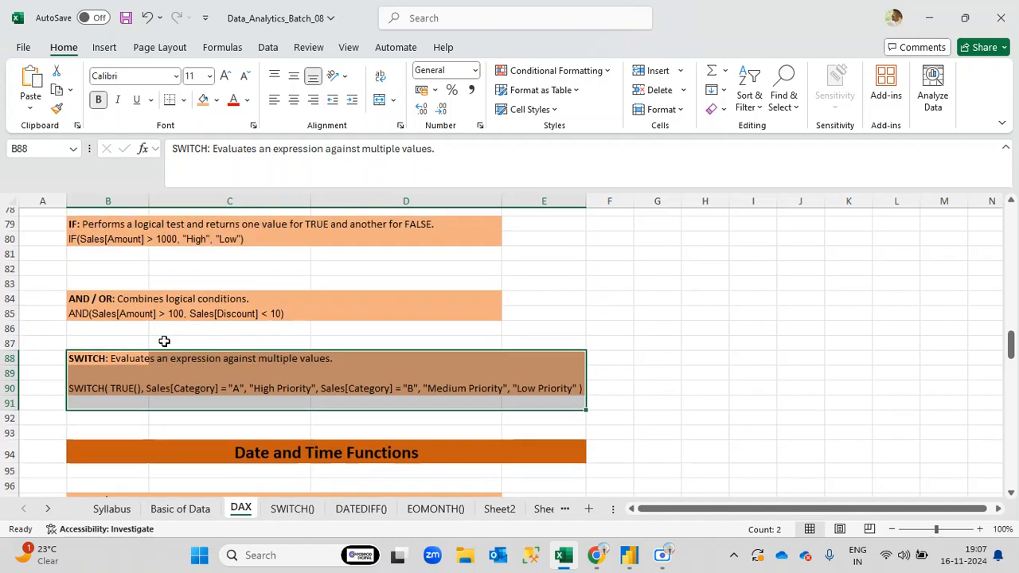
{"action": "left_click_drag", "start_coordinate": [92, 343], "coordinate": [449, 360]}
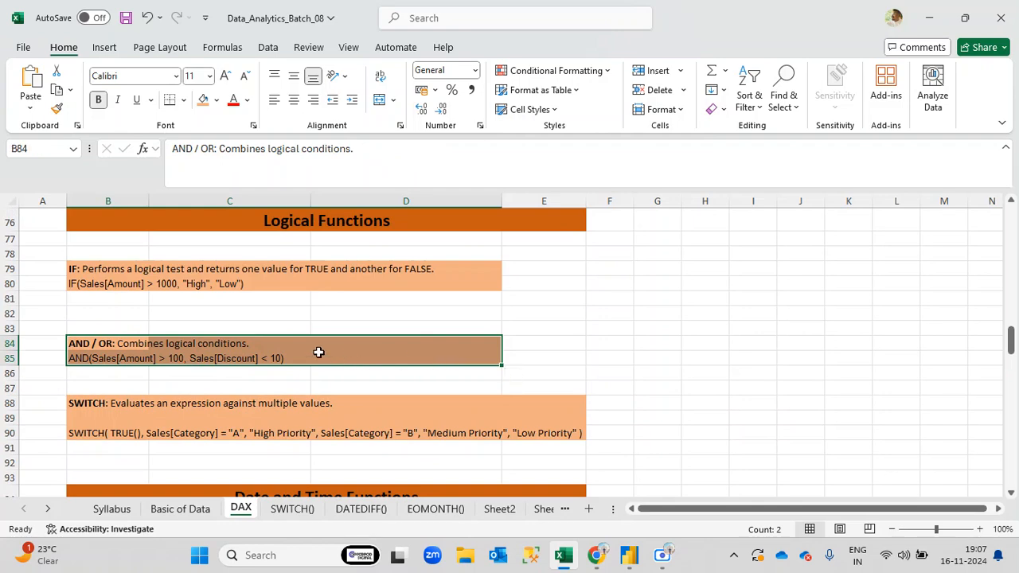
Examine the Date and Time Functions notes on TODAY / NOW, DATE, DATEDIFF and YEAR / MONTH / DAY
{"action": "scroll", "coordinate": [319, 352], "scroll_direction": "down", "scroll_amount": 5}
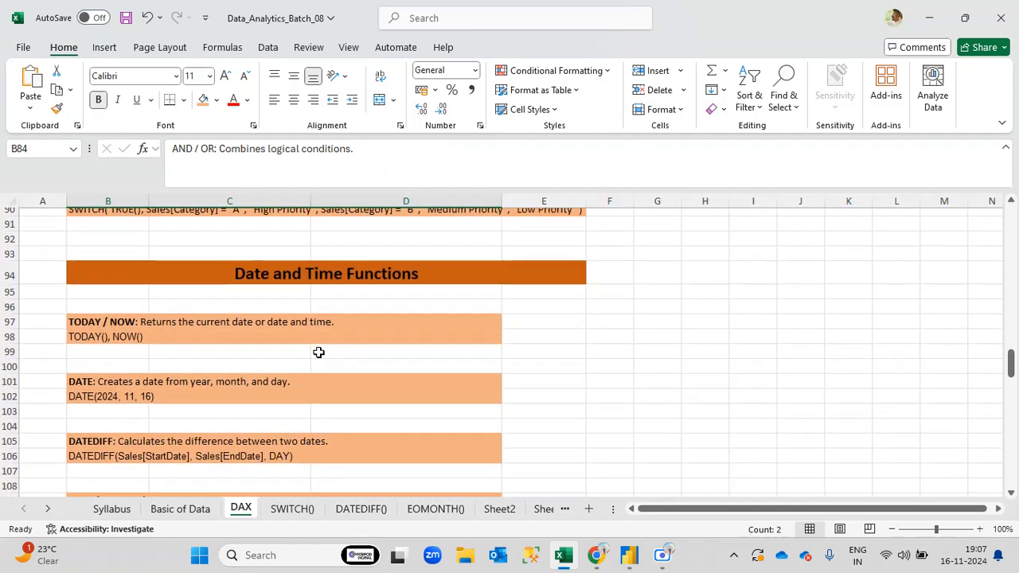
{"action": "left_click", "coordinate": [190, 276]}
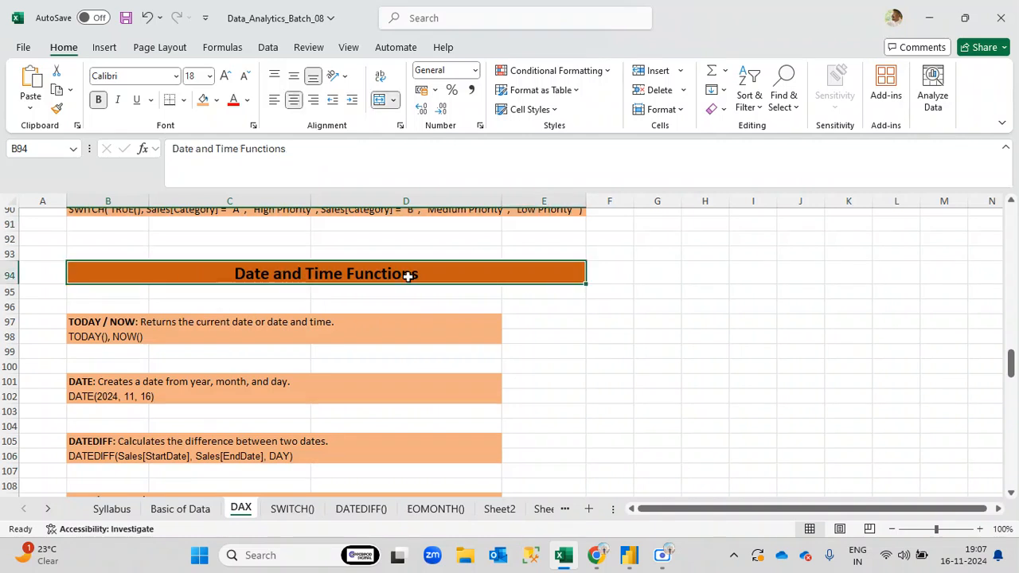
{"action": "scroll", "coordinate": [279, 321], "scroll_direction": "down", "scroll_amount": 1}
{"action": "left_click_drag", "start_coordinate": [128, 287], "coordinate": [446, 473]}
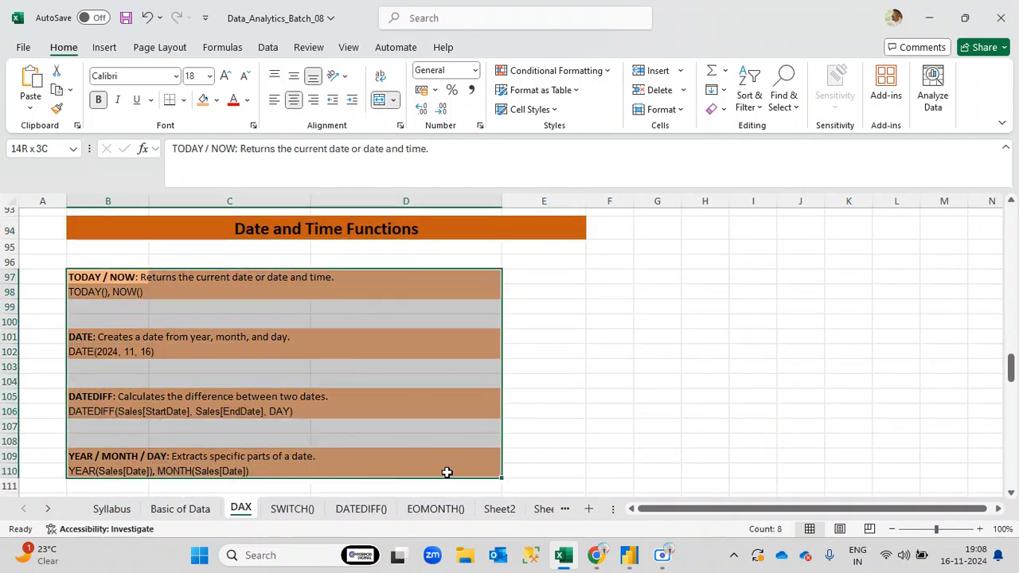
Examine the EOMONTH note and the Text Functions section of the DAX sheet, then return to the Logical Functions notes
{"action": "scroll", "coordinate": [323, 401], "scroll_direction": "down", "scroll_amount": 2}
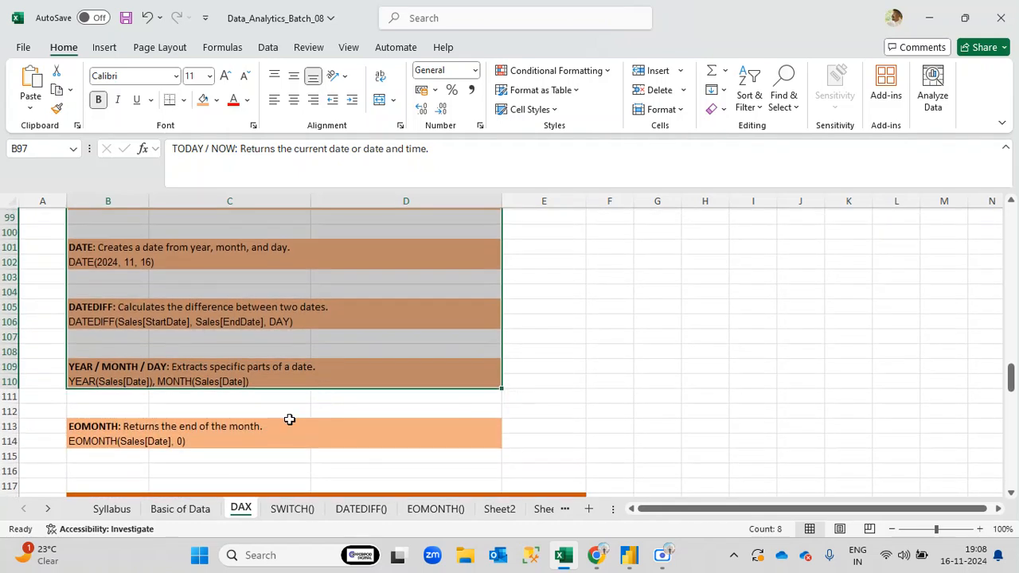
{"action": "scroll", "coordinate": [296, 418], "scroll_direction": "down", "scroll_amount": 3}
{"action": "left_click", "coordinate": [265, 371]}
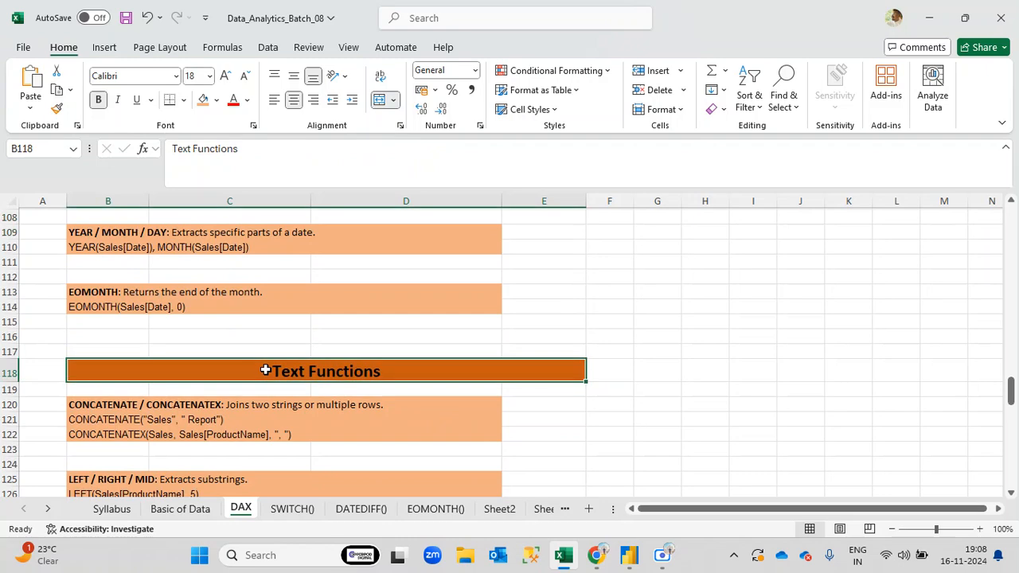
{"action": "scroll", "coordinate": [286, 374], "scroll_direction": "down", "scroll_amount": 1}
{"action": "scroll", "coordinate": [293, 376], "scroll_direction": "down", "scroll_amount": 2}
{"action": "scroll", "coordinate": [293, 376], "scroll_direction": "up", "scroll_amount": 7}
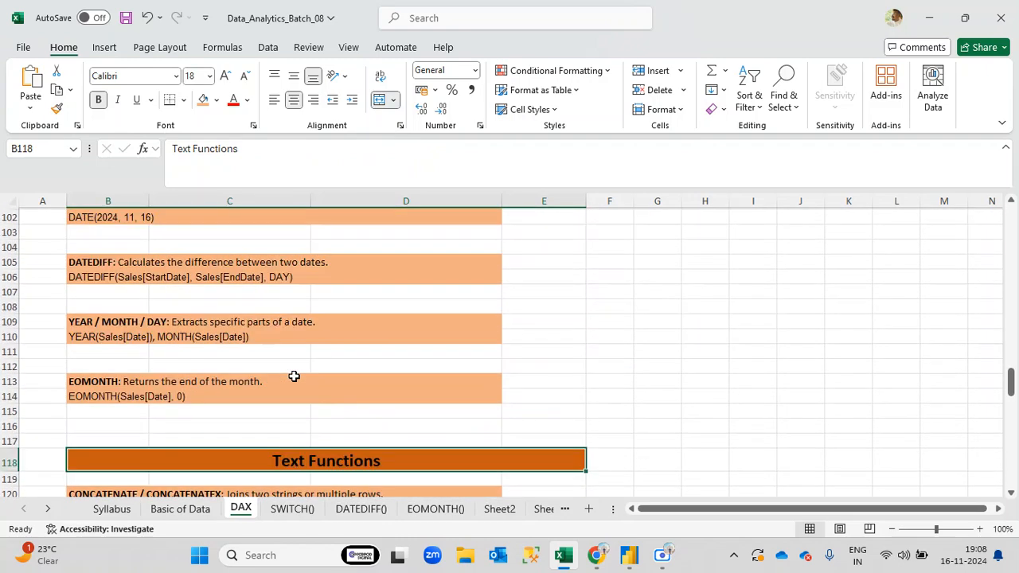
{"action": "scroll", "coordinate": [293, 376], "scroll_direction": "up", "scroll_amount": 6}
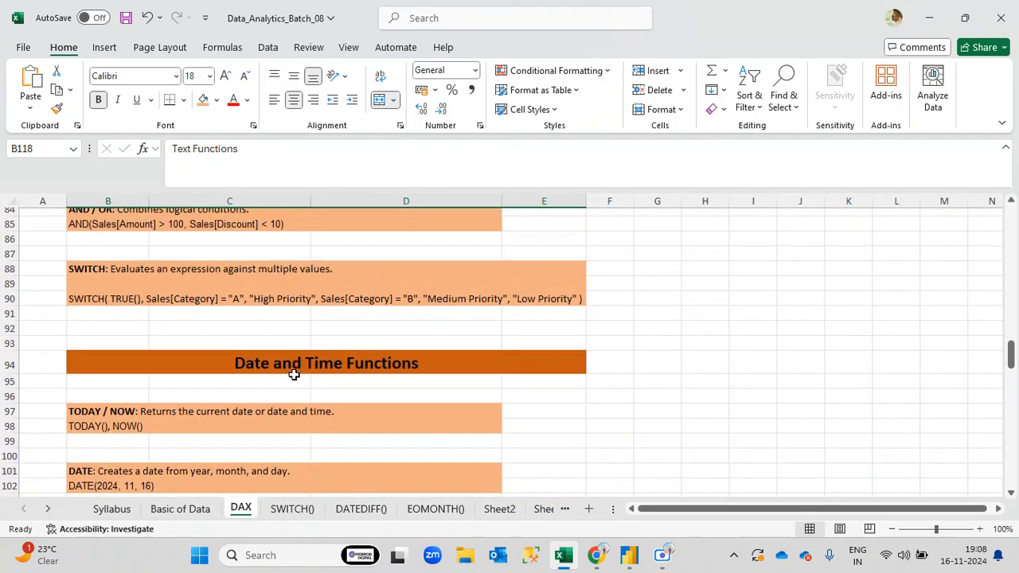
{"action": "scroll", "coordinate": [294, 375], "scroll_direction": "up", "scroll_amount": 2}
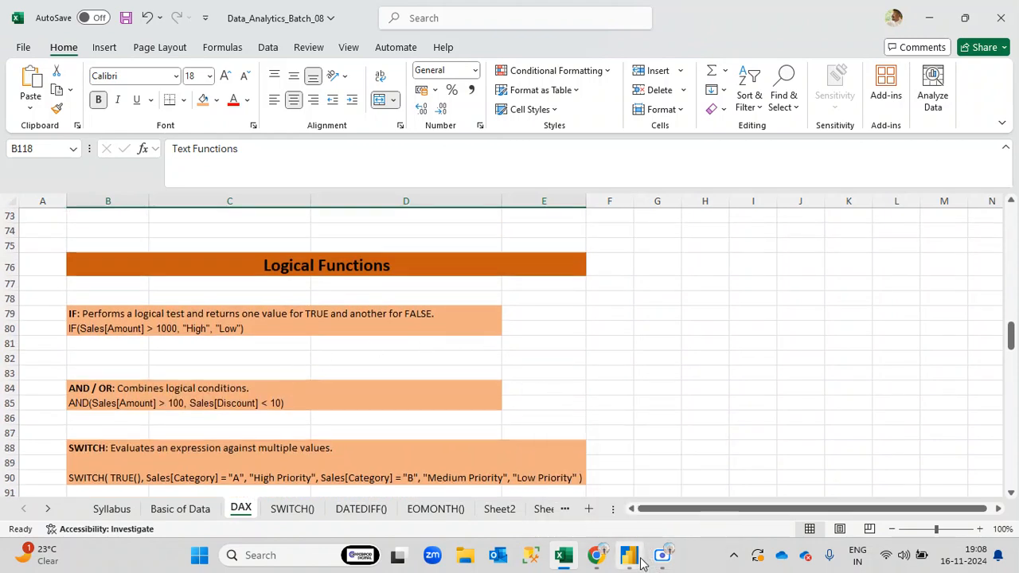
{"action": "left_click", "coordinate": [641, 508]}
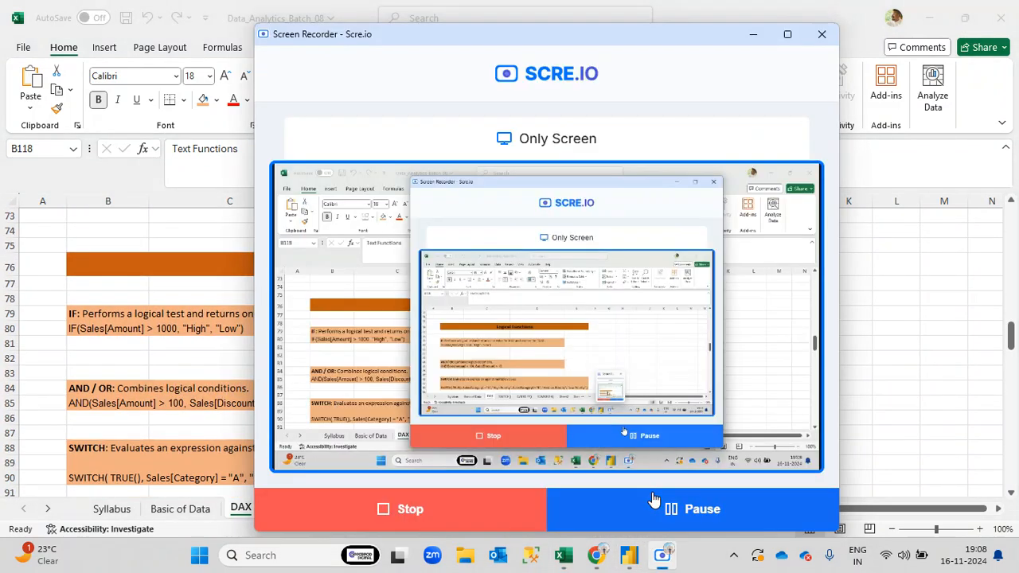